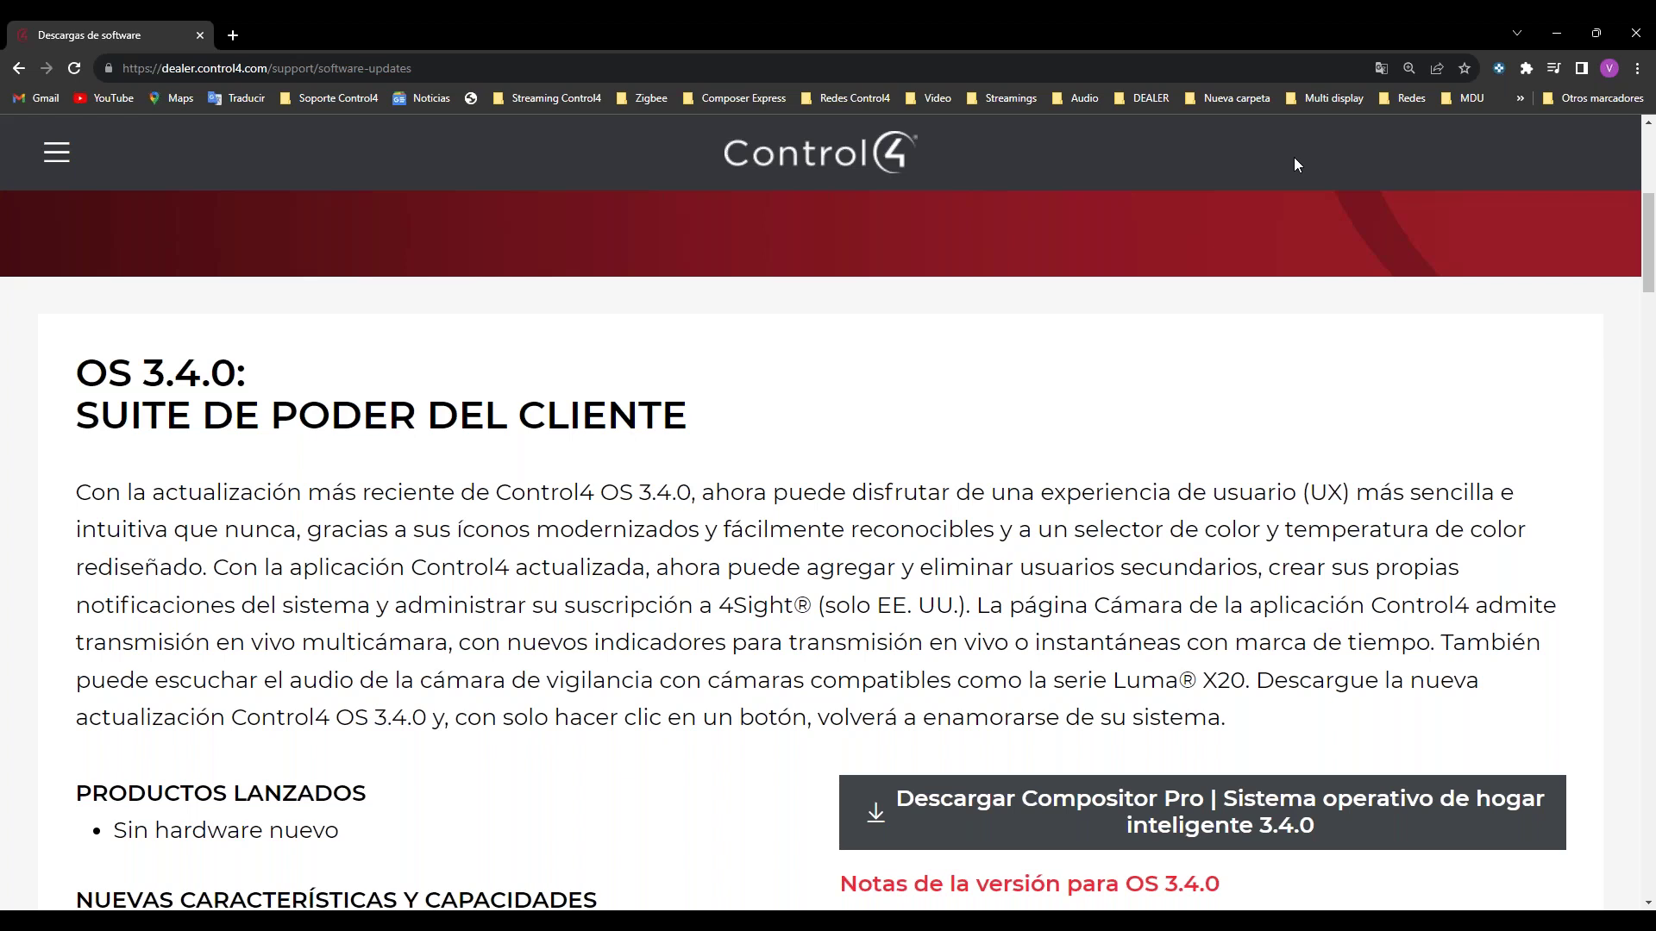
Step: Switch to the Samsung DeX session and unlock its screen
{"action": "scroll", "coordinate": [1294, 157], "scroll_direction": "down", "scroll_amount": 3}
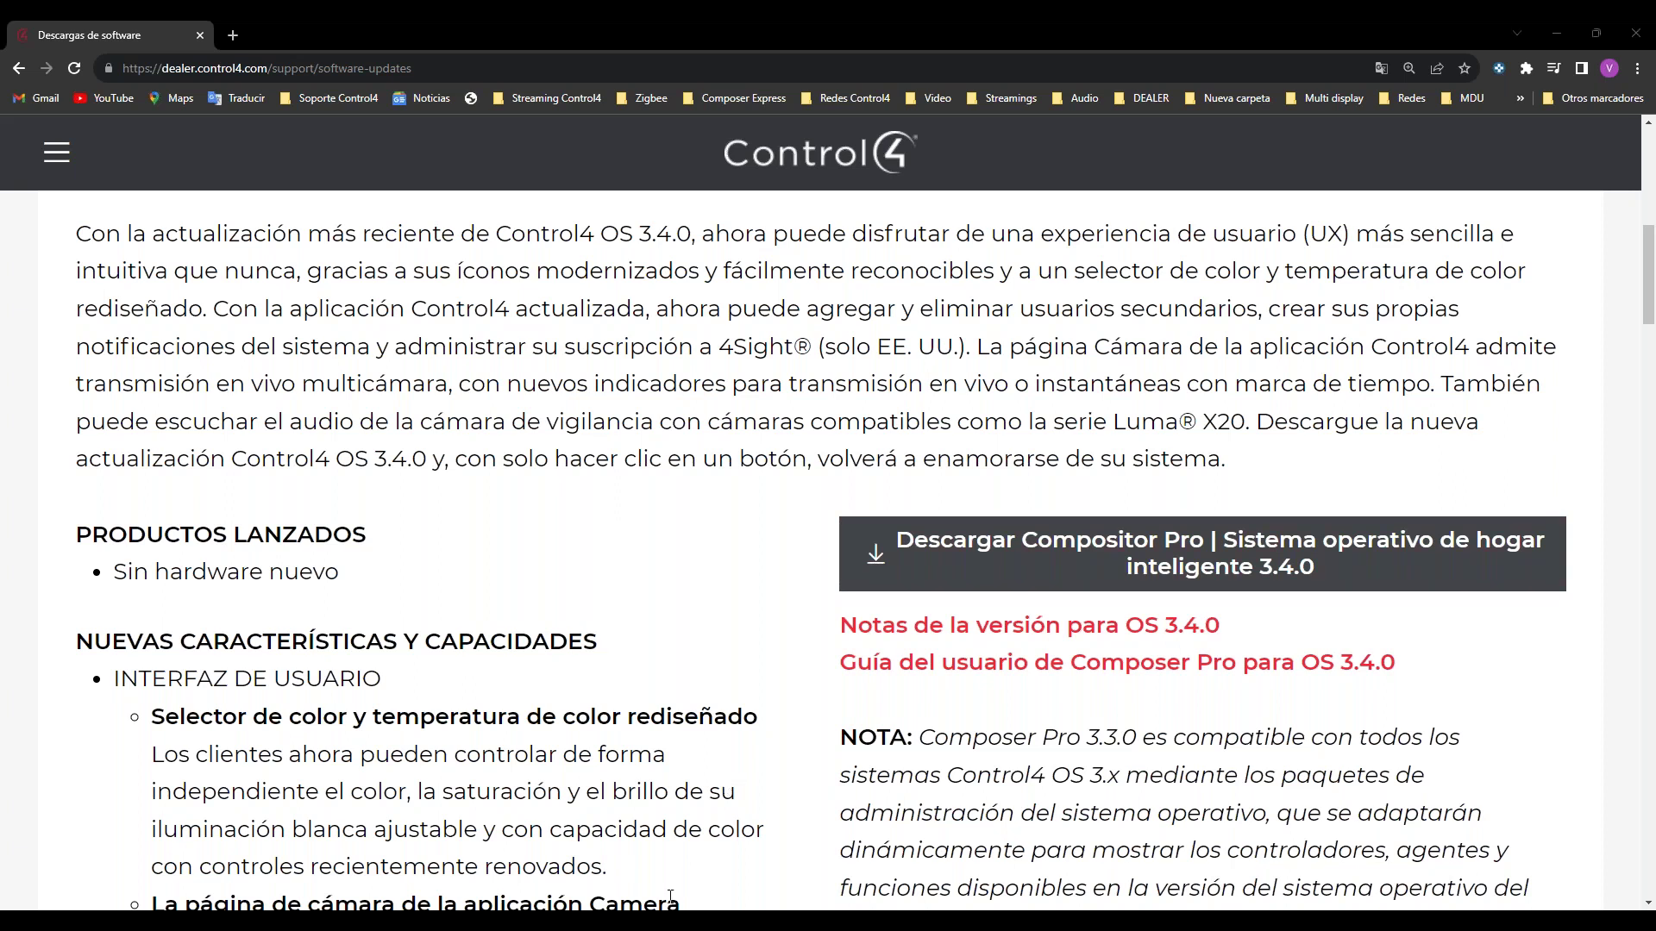
{"action": "left_click", "coordinate": [699, 859]}
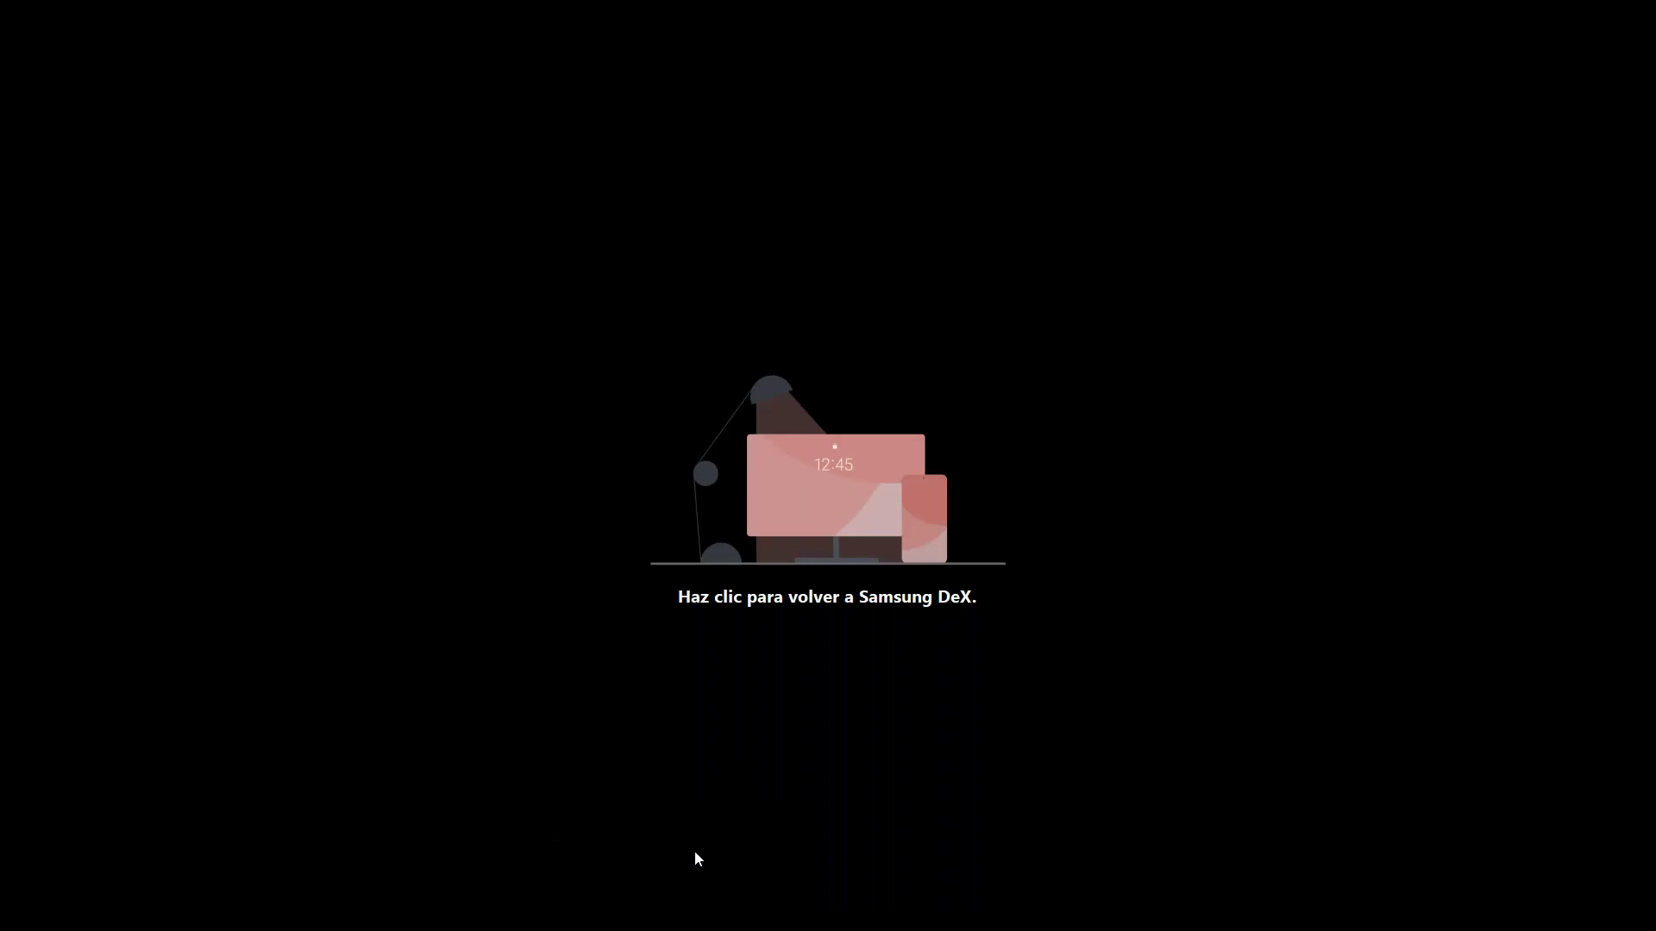
{"action": "left_click", "coordinate": [756, 553]}
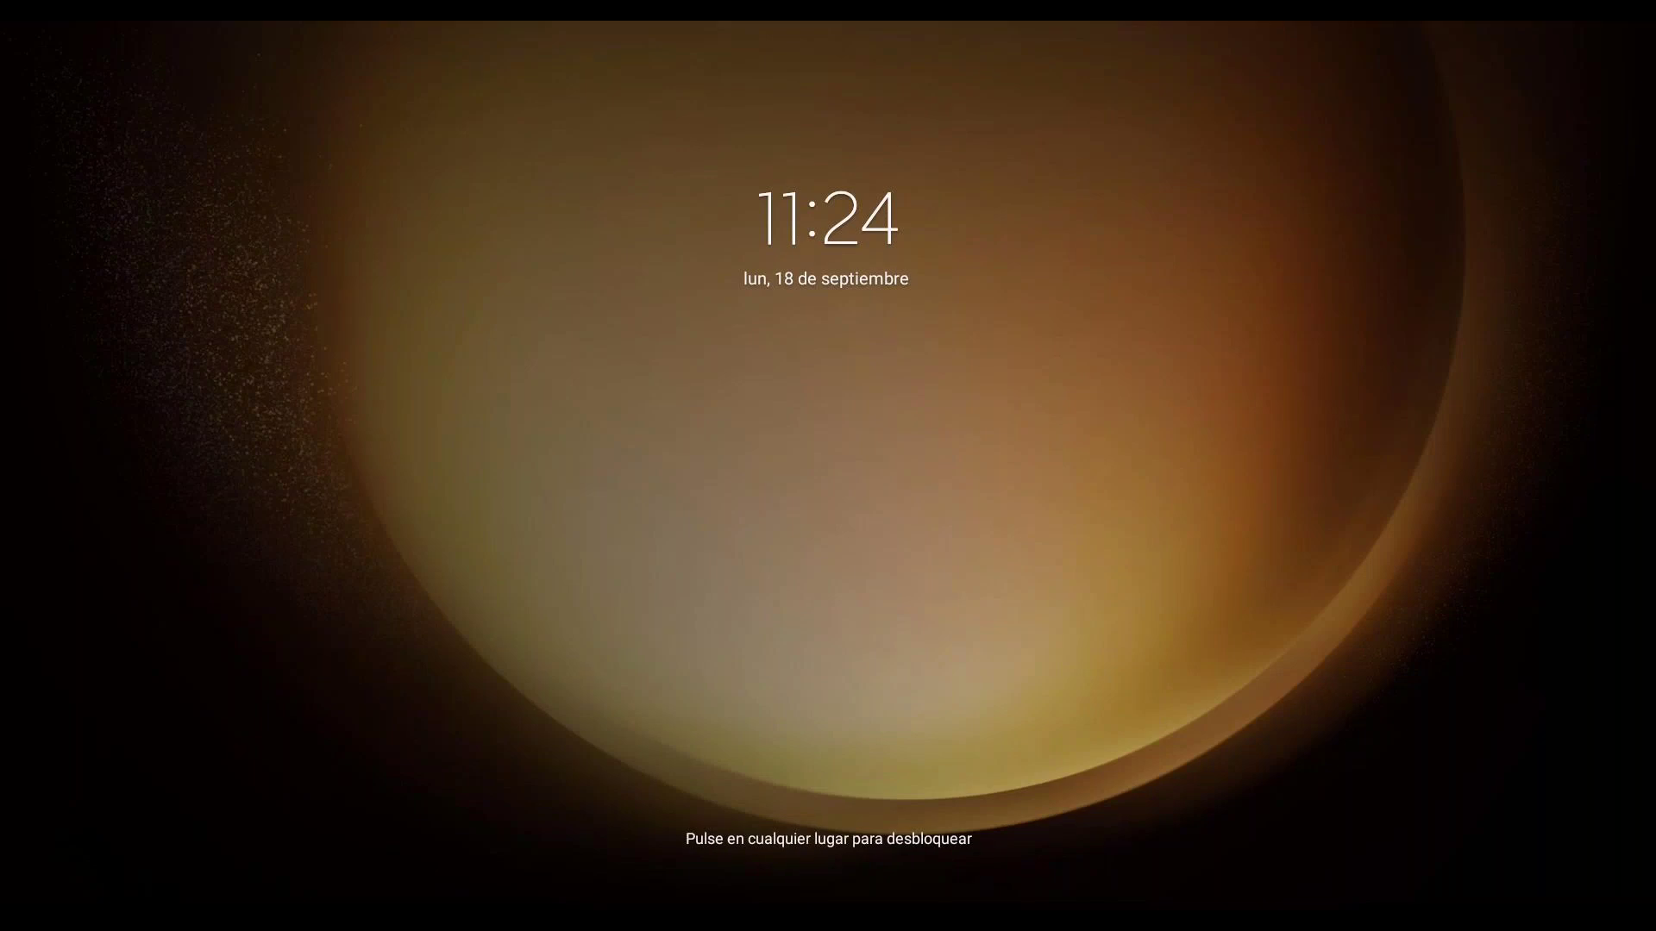
{"action": "left_click", "coordinate": [757, 543]}
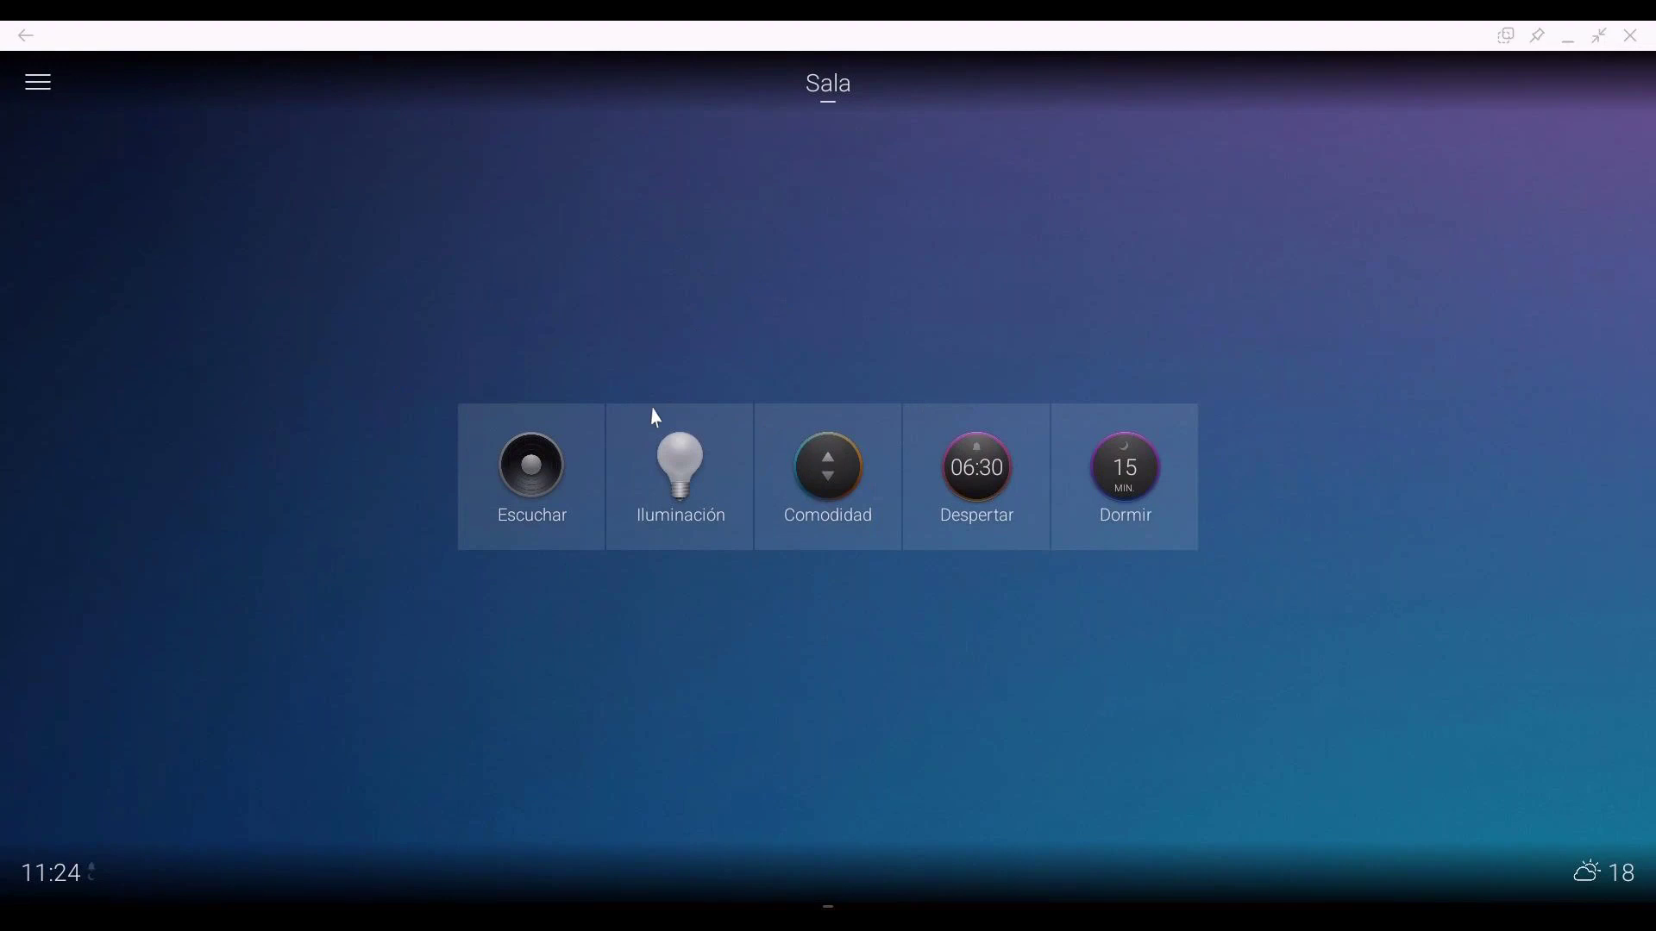
Step: In Iluminación, set the Sala DCM5 Protocol light to 30 and review its colour options
{"action": "left_click", "coordinate": [677, 503]}
{"action": "left_click", "coordinate": [289, 255]}
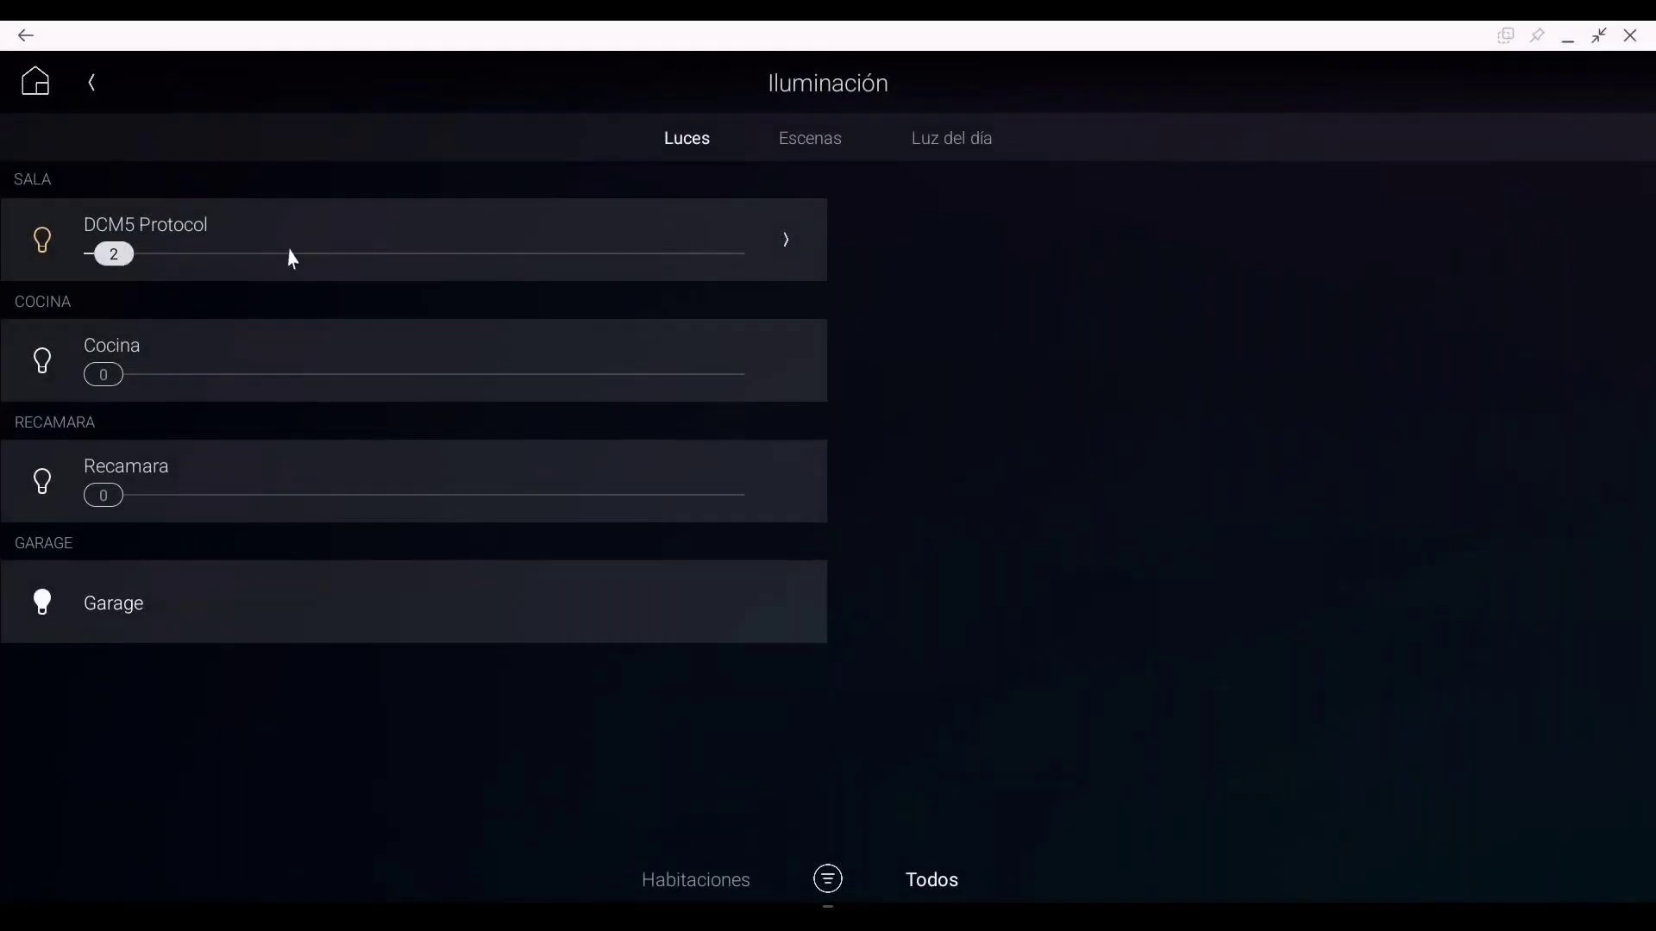
{"action": "left_click", "coordinate": [36, 252]}
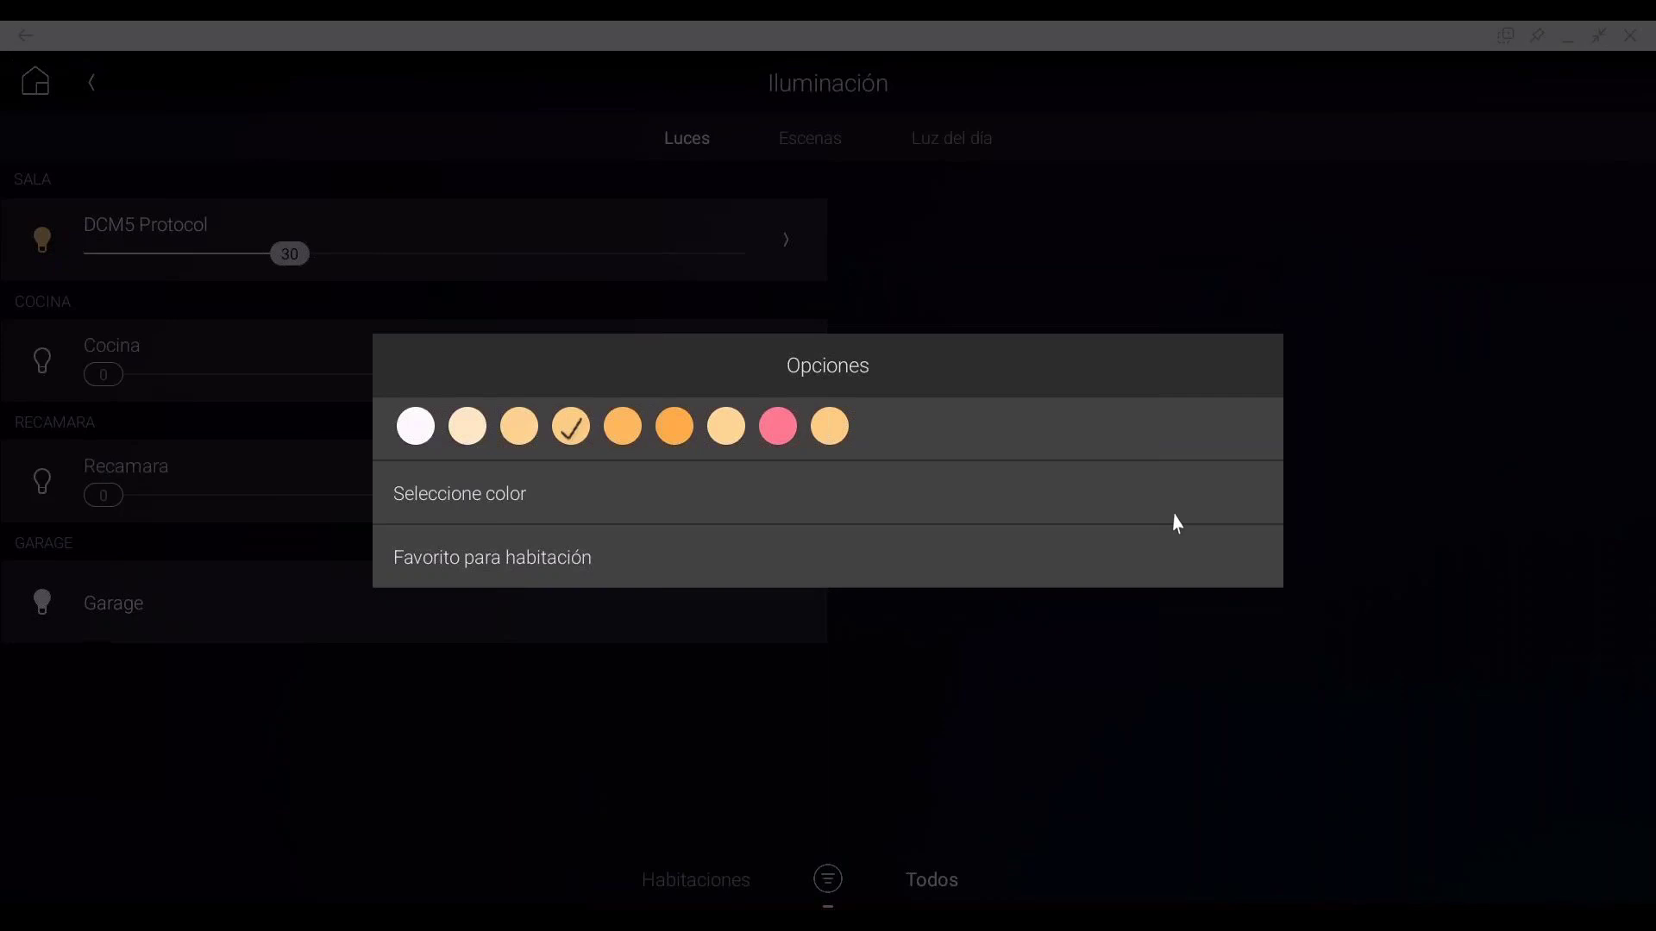
{"action": "left_click", "coordinate": [1078, 821]}
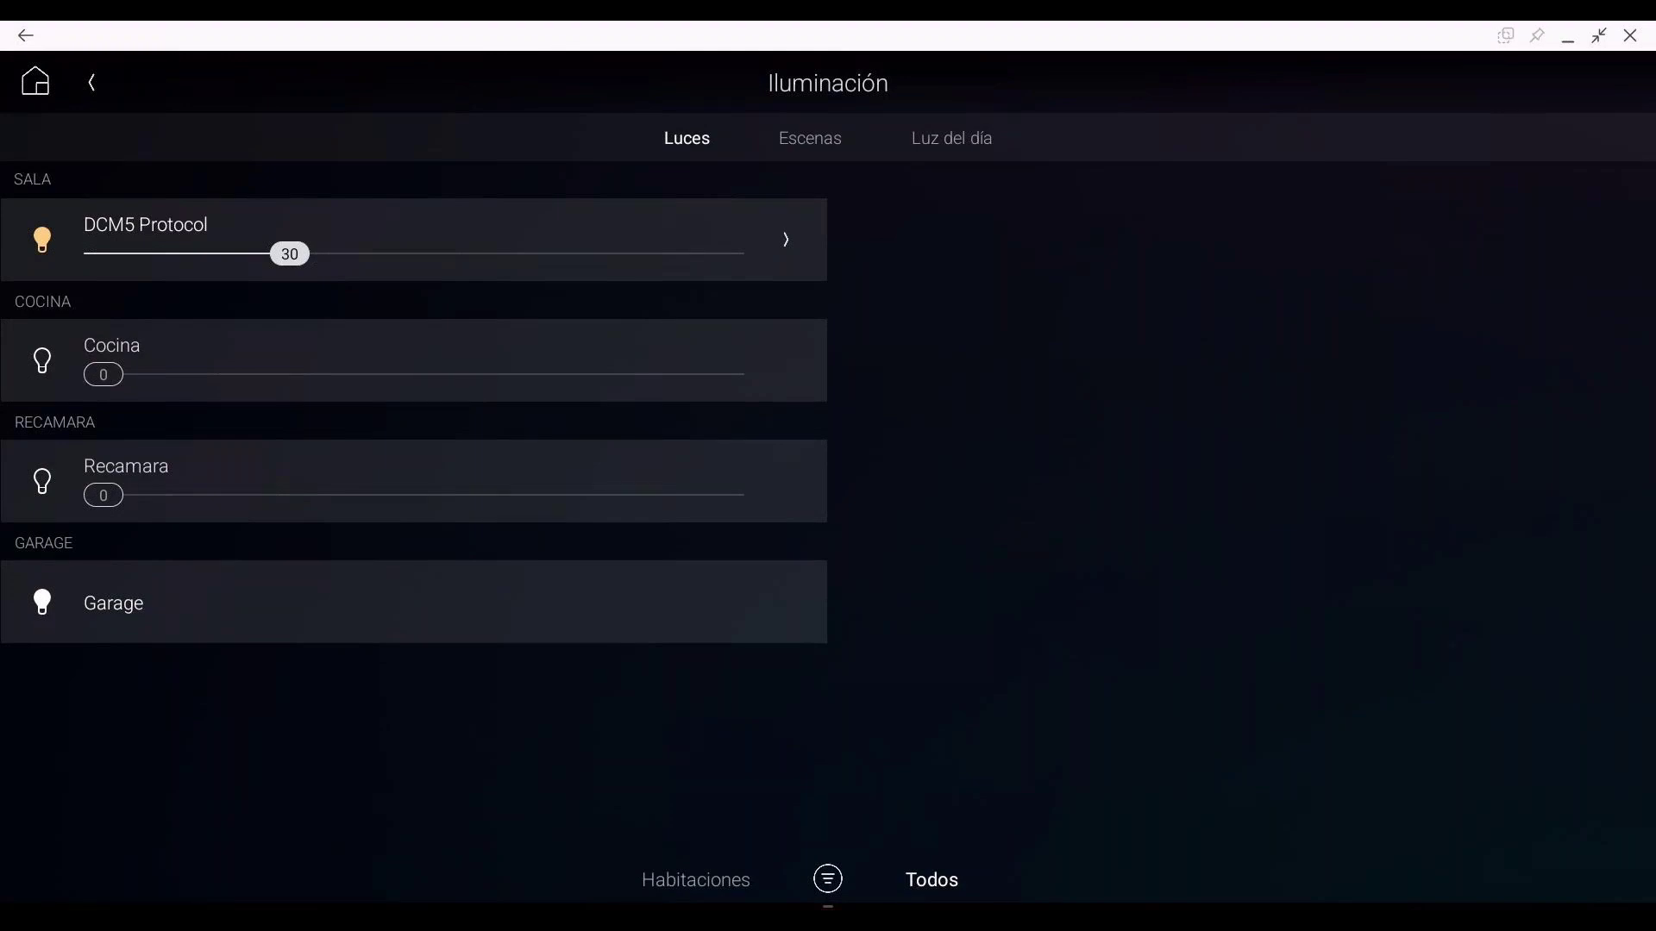
{"action": "key", "text": "alt+Tab"}
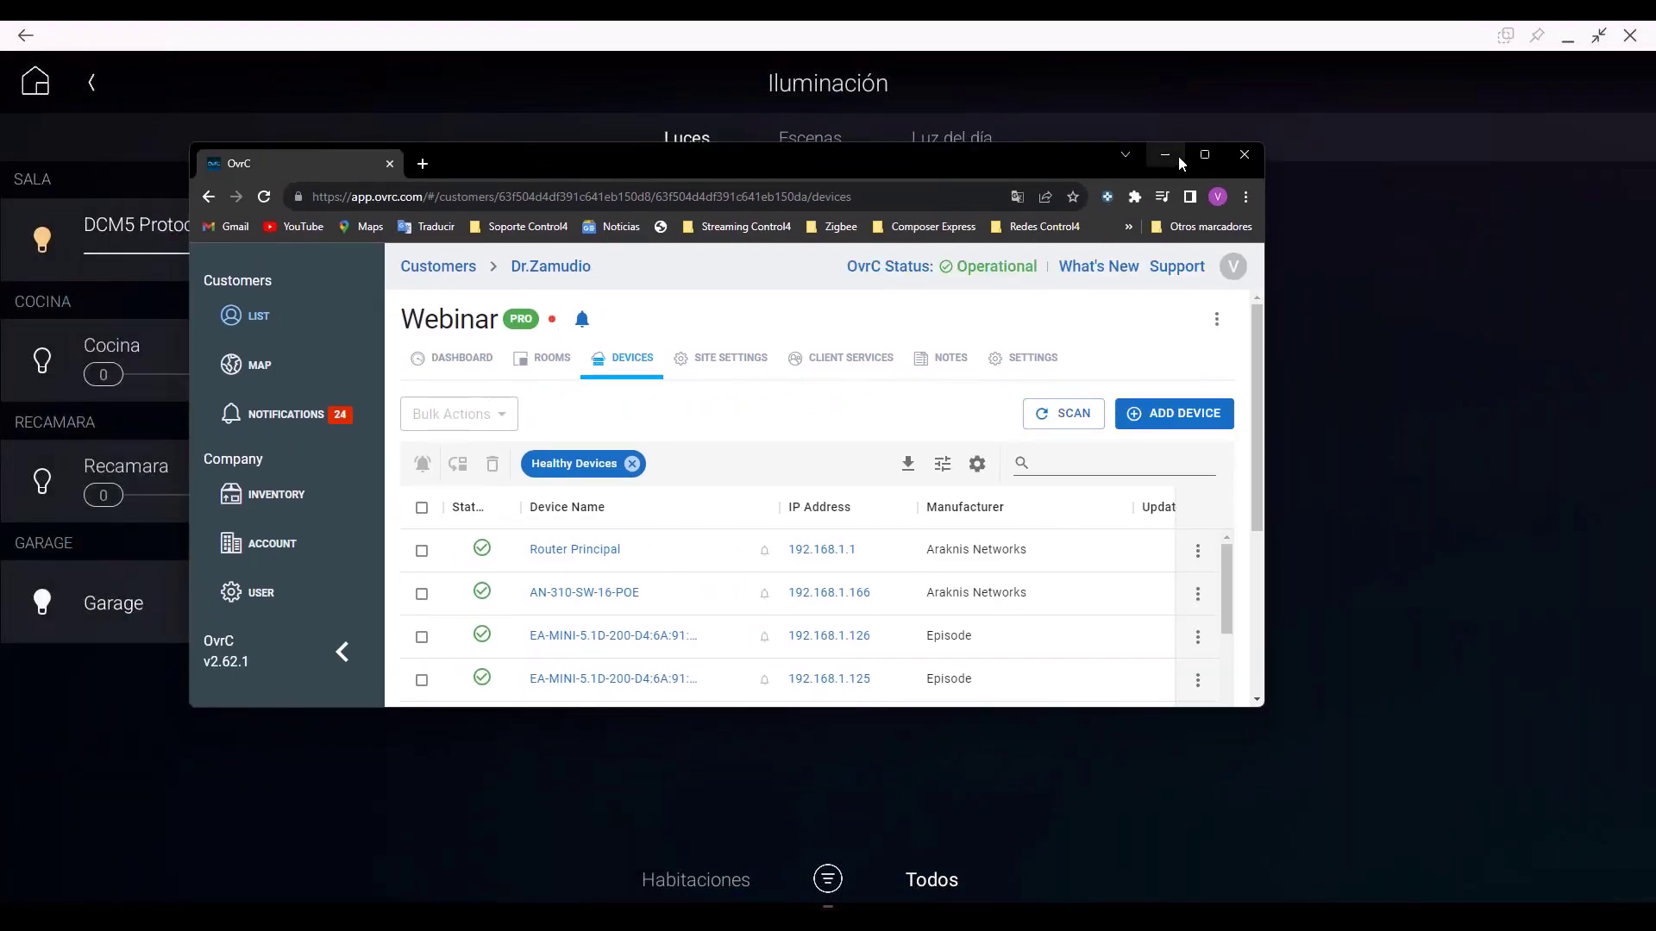
Step: Maximize OvrC and start Estacion5's update to OS 3.4.0.681769-res, confirming both prompts
{"action": "left_click", "coordinate": [1204, 155]}
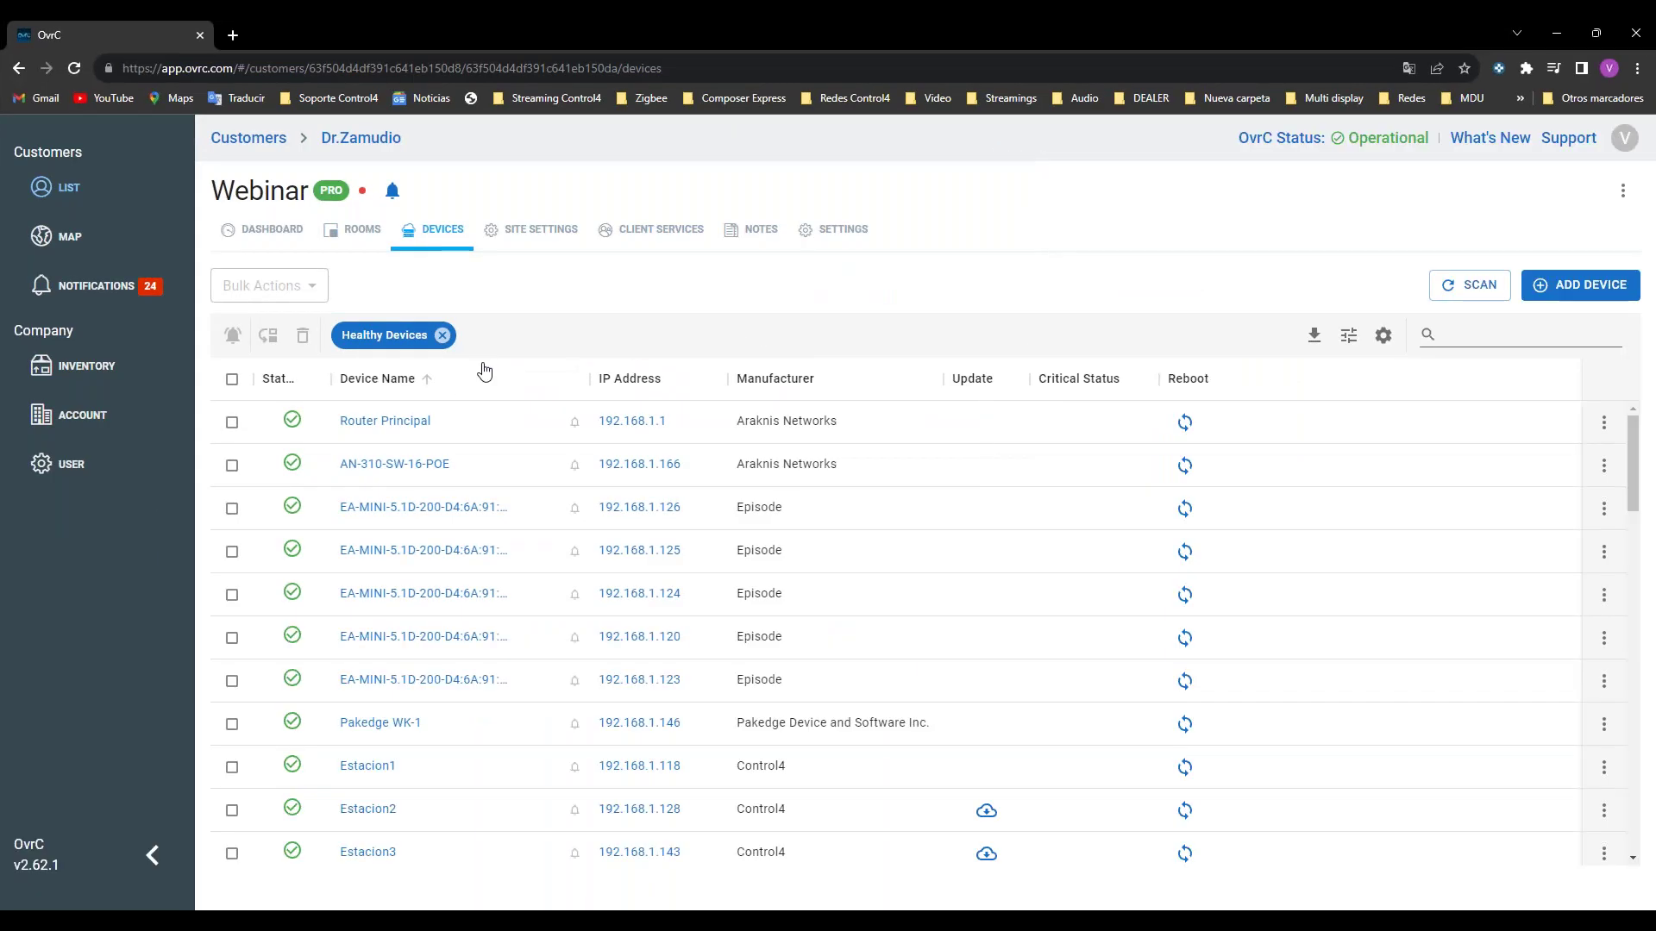
{"action": "scroll", "coordinate": [691, 410], "scroll_direction": "down", "scroll_amount": 3}
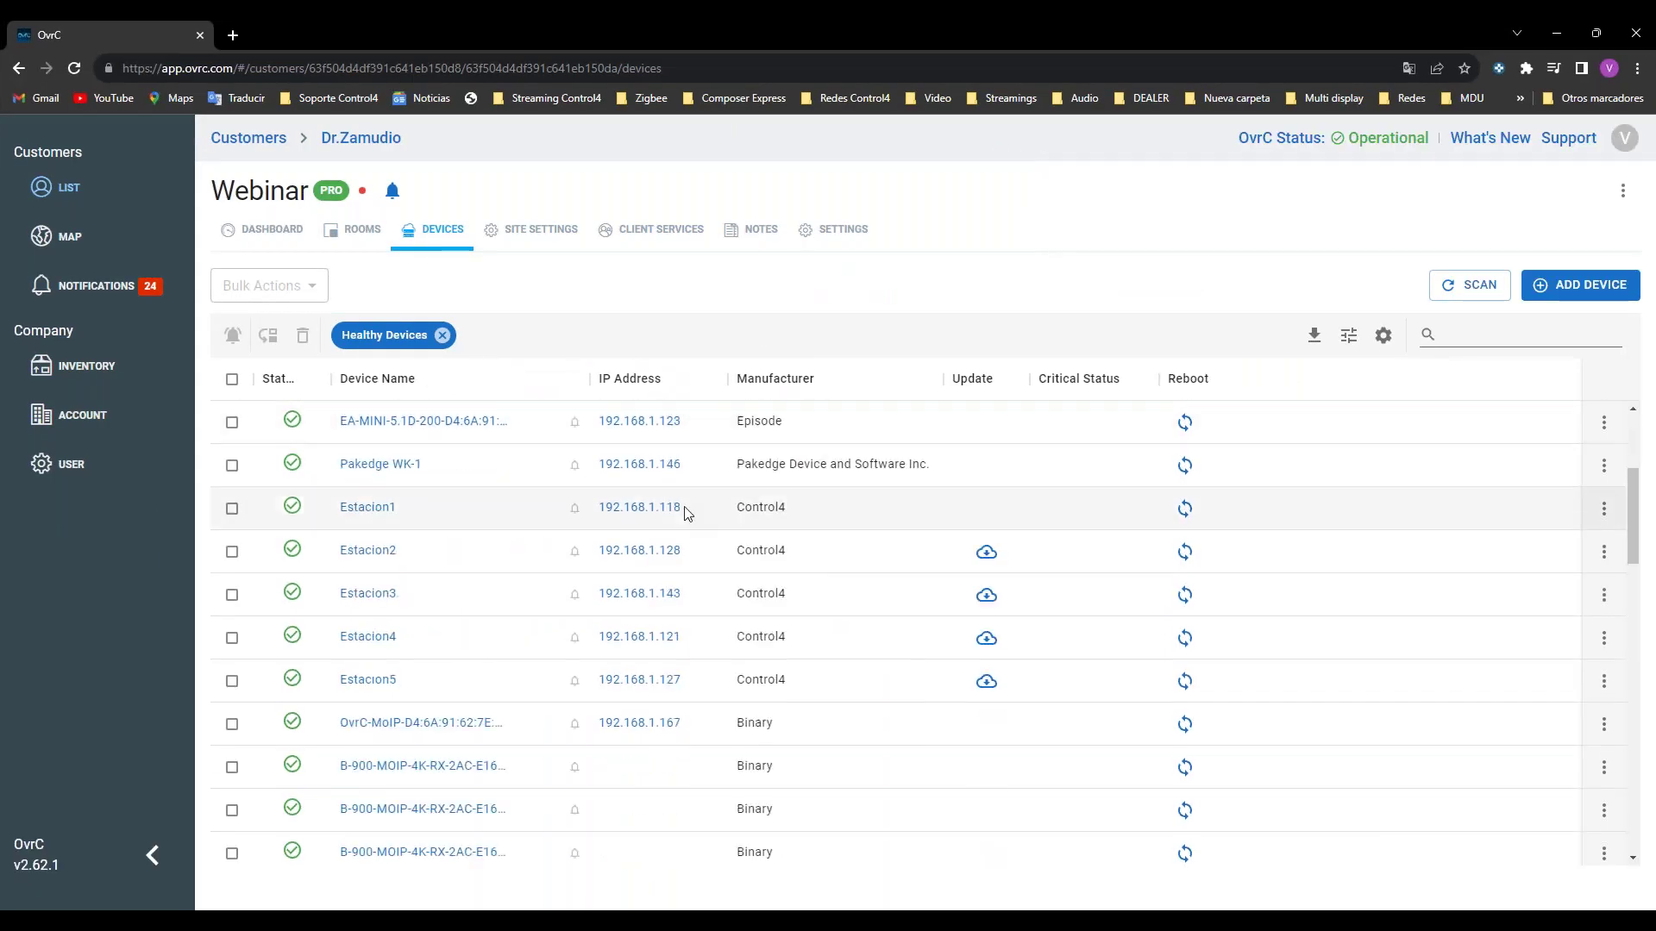
{"action": "scroll", "coordinate": [644, 582], "scroll_direction": "down", "scroll_amount": 3}
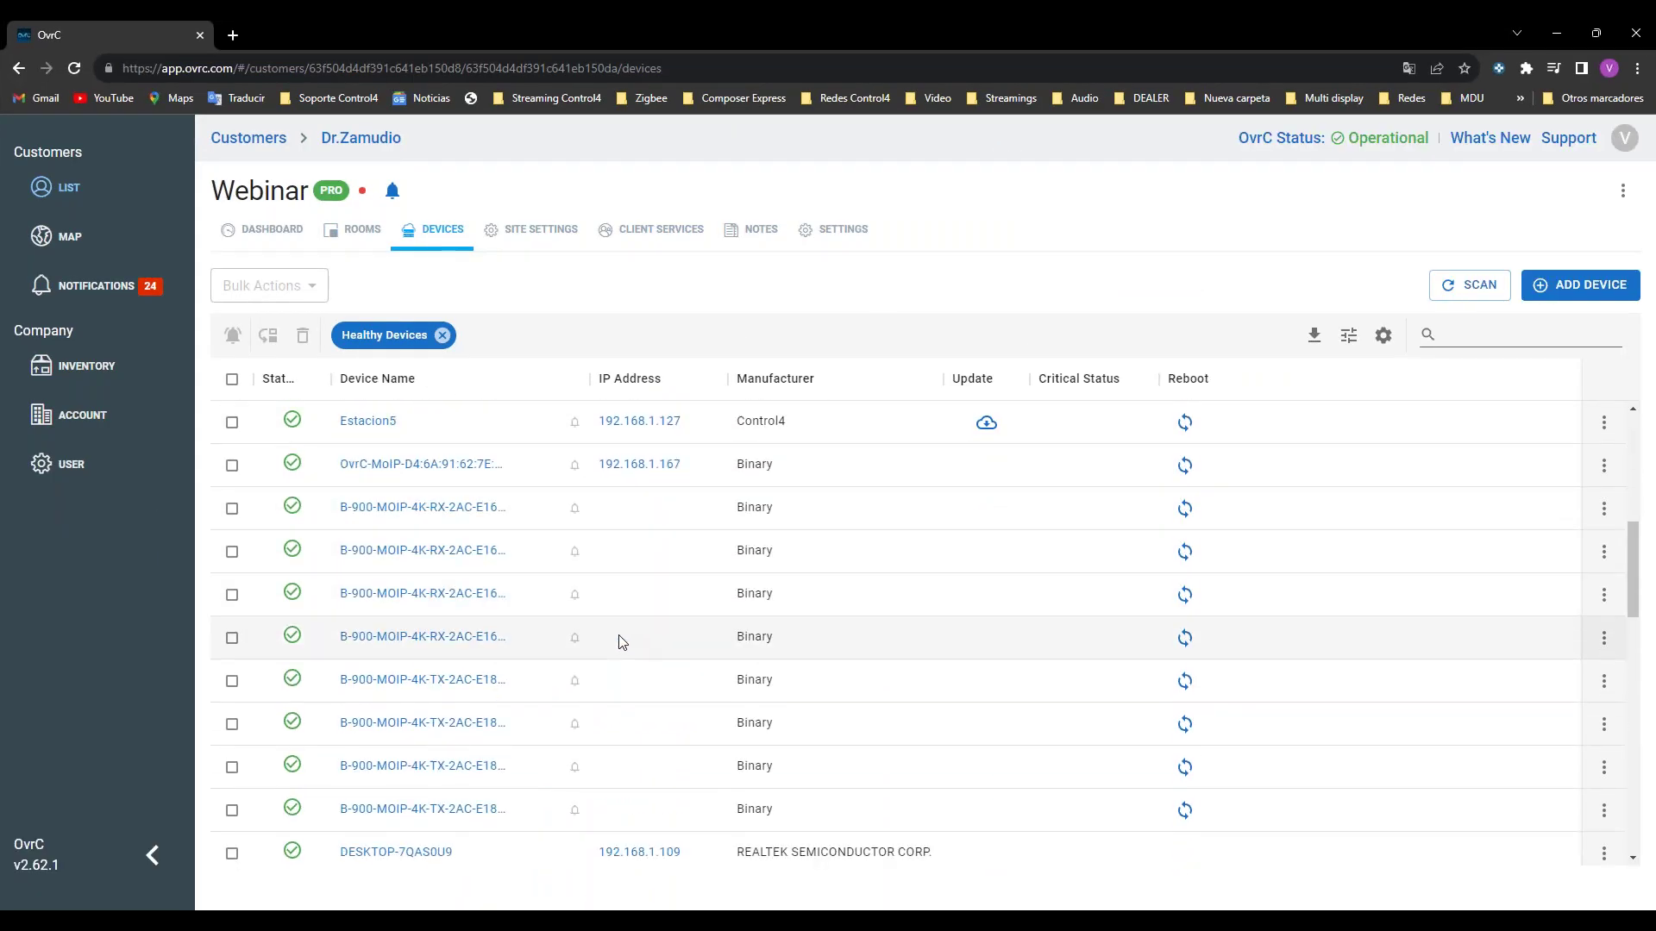
{"action": "scroll", "coordinate": [619, 634], "scroll_direction": "up", "scroll_amount": 6}
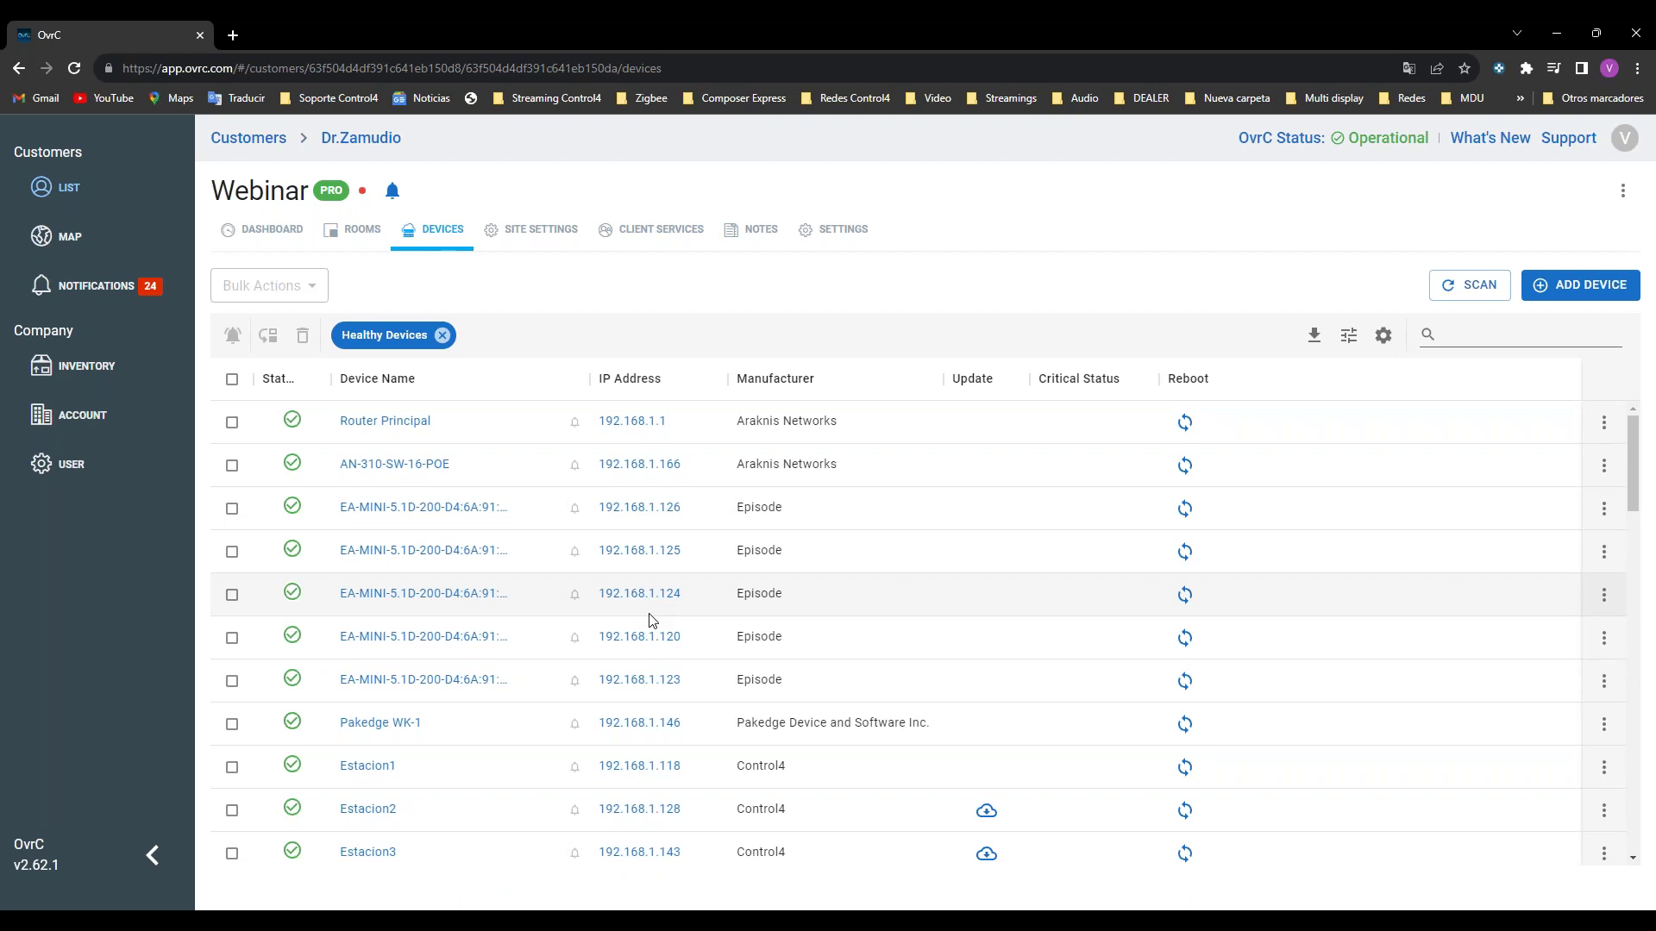
{"action": "scroll", "coordinate": [817, 617], "scroll_direction": "down", "scroll_amount": 2}
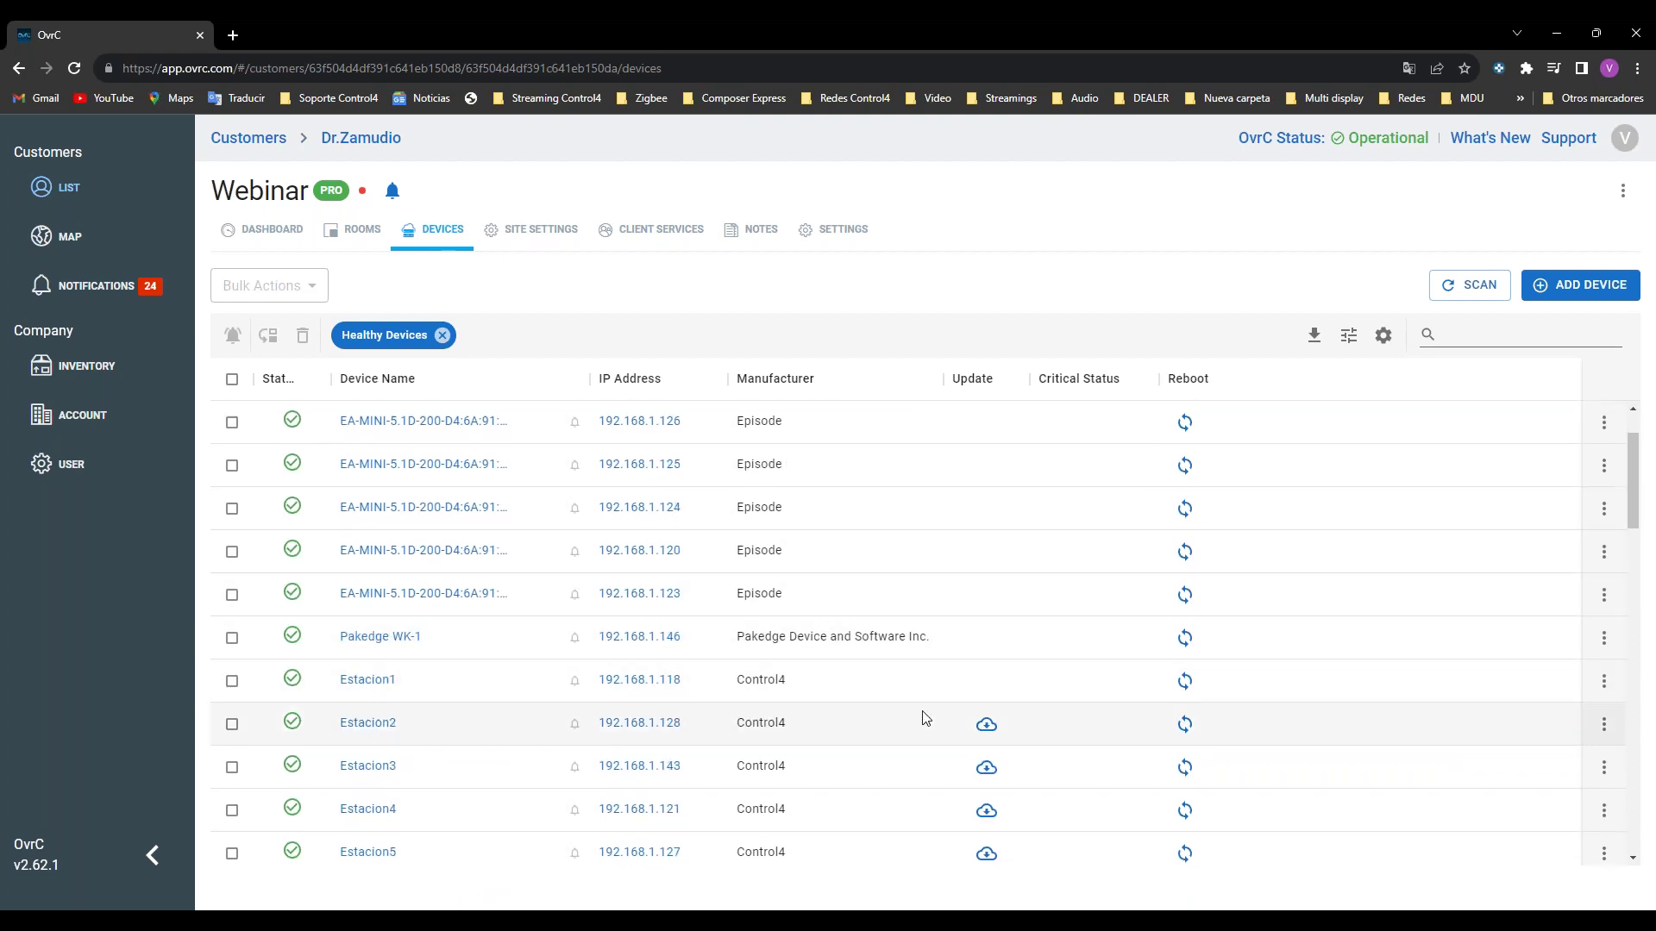
{"action": "scroll", "coordinate": [871, 789], "scroll_direction": "down", "scroll_amount": 2}
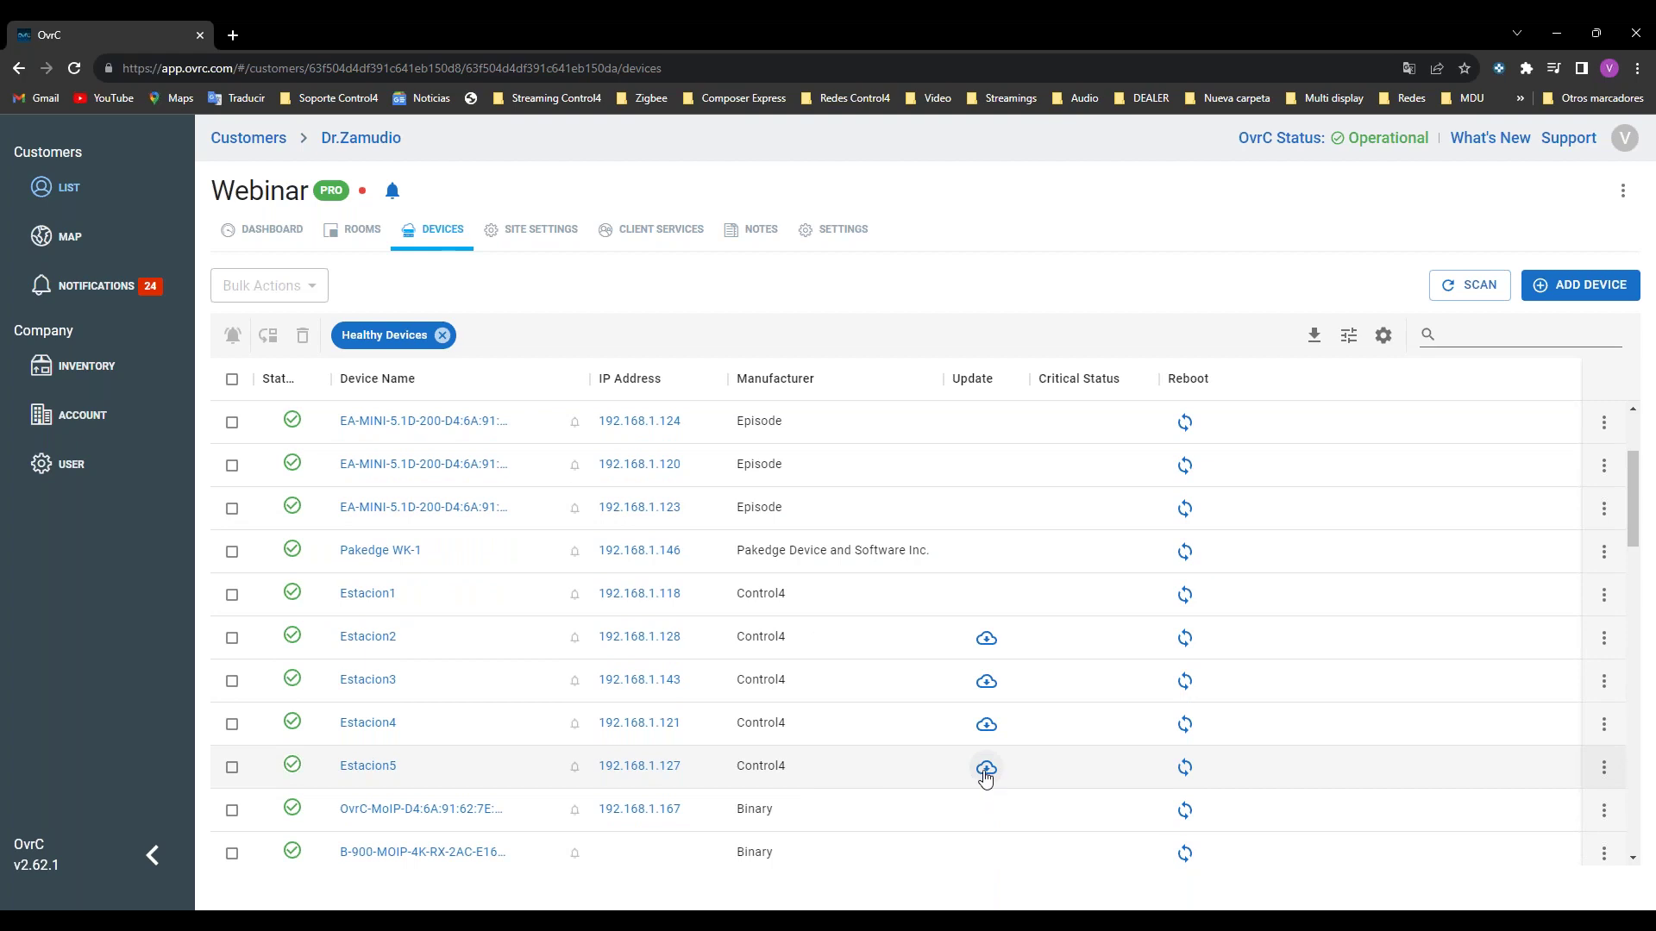
{"action": "left_click", "coordinate": [986, 768]}
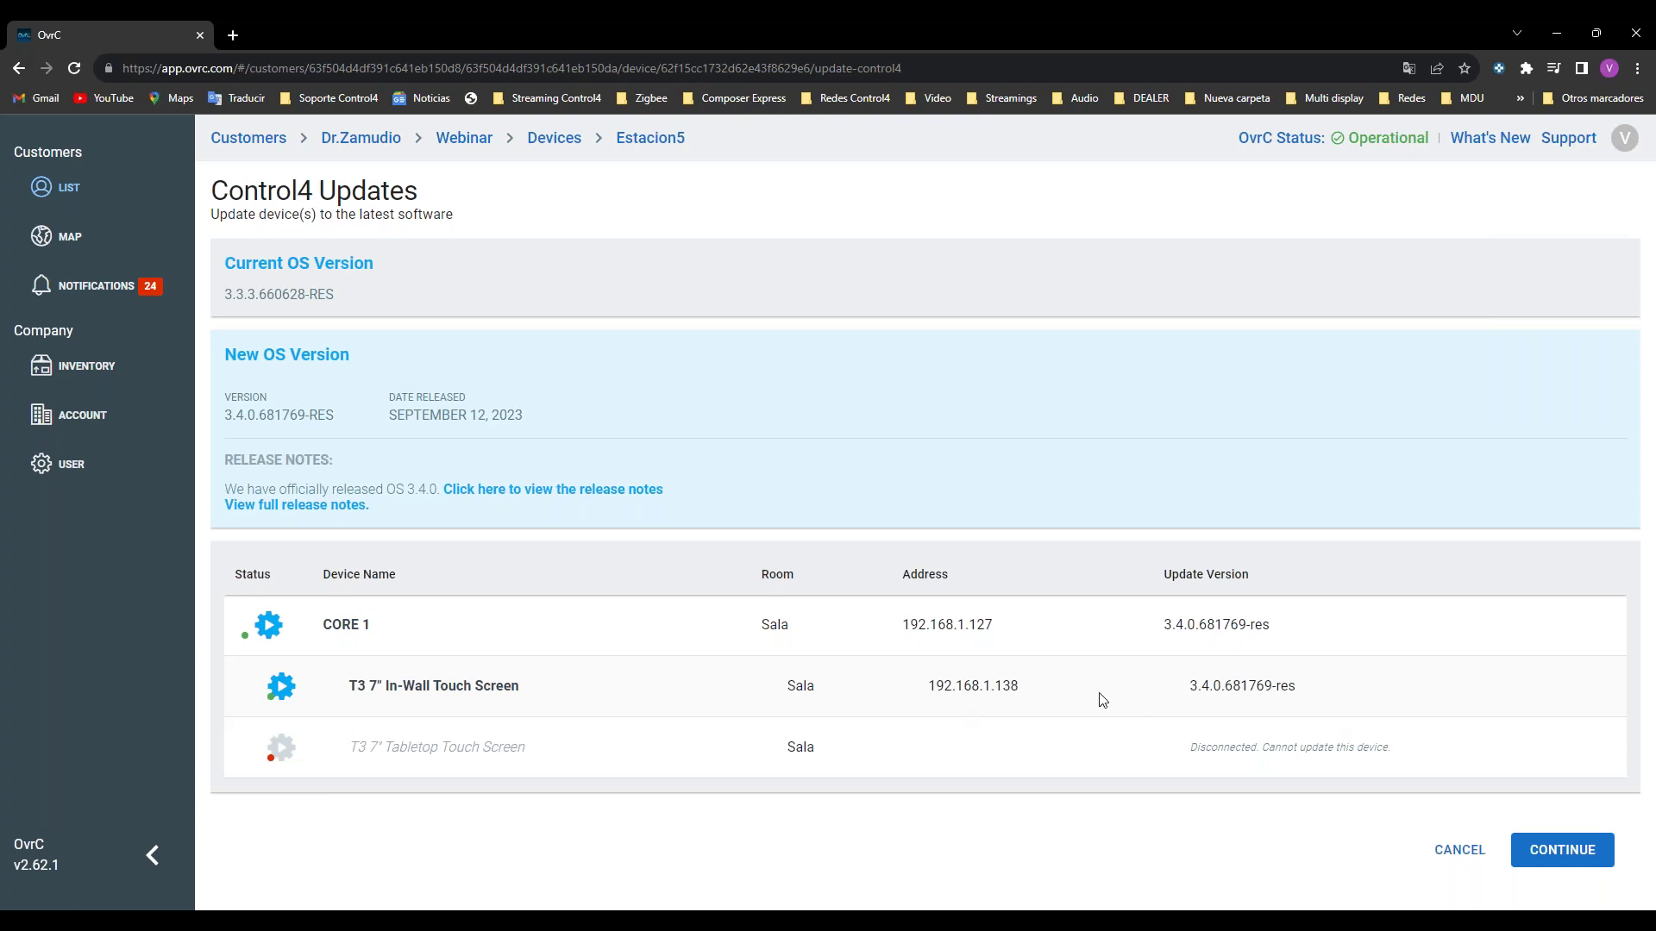
{"action": "left_click", "coordinate": [1548, 848]}
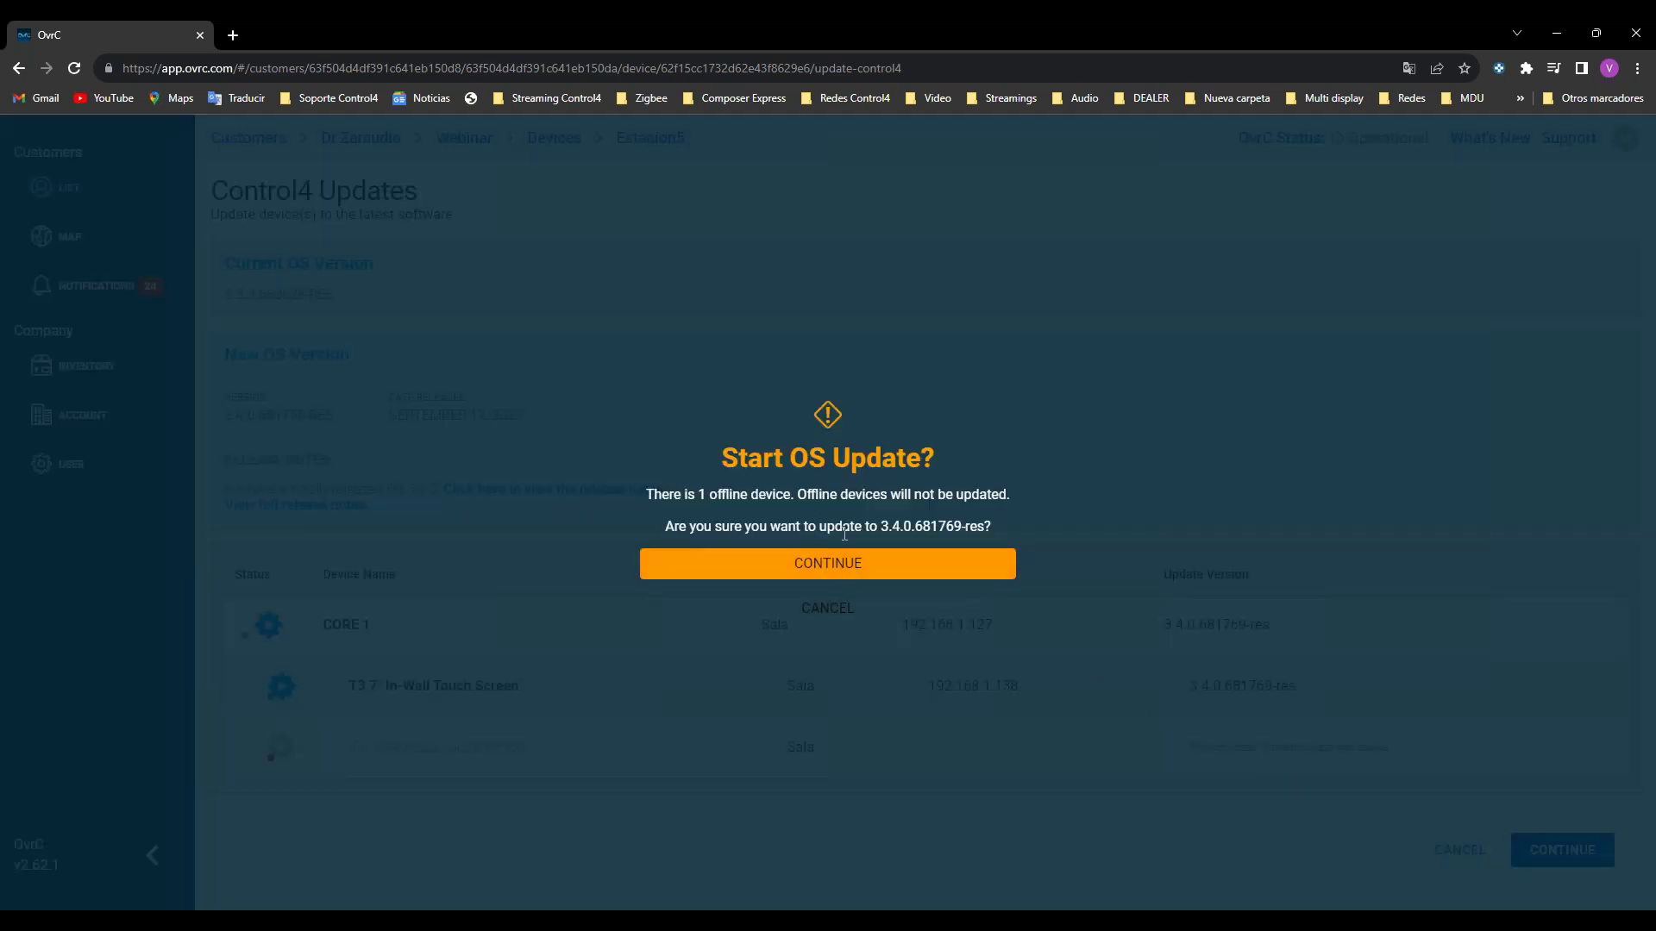
{"action": "left_click", "coordinate": [828, 610]}
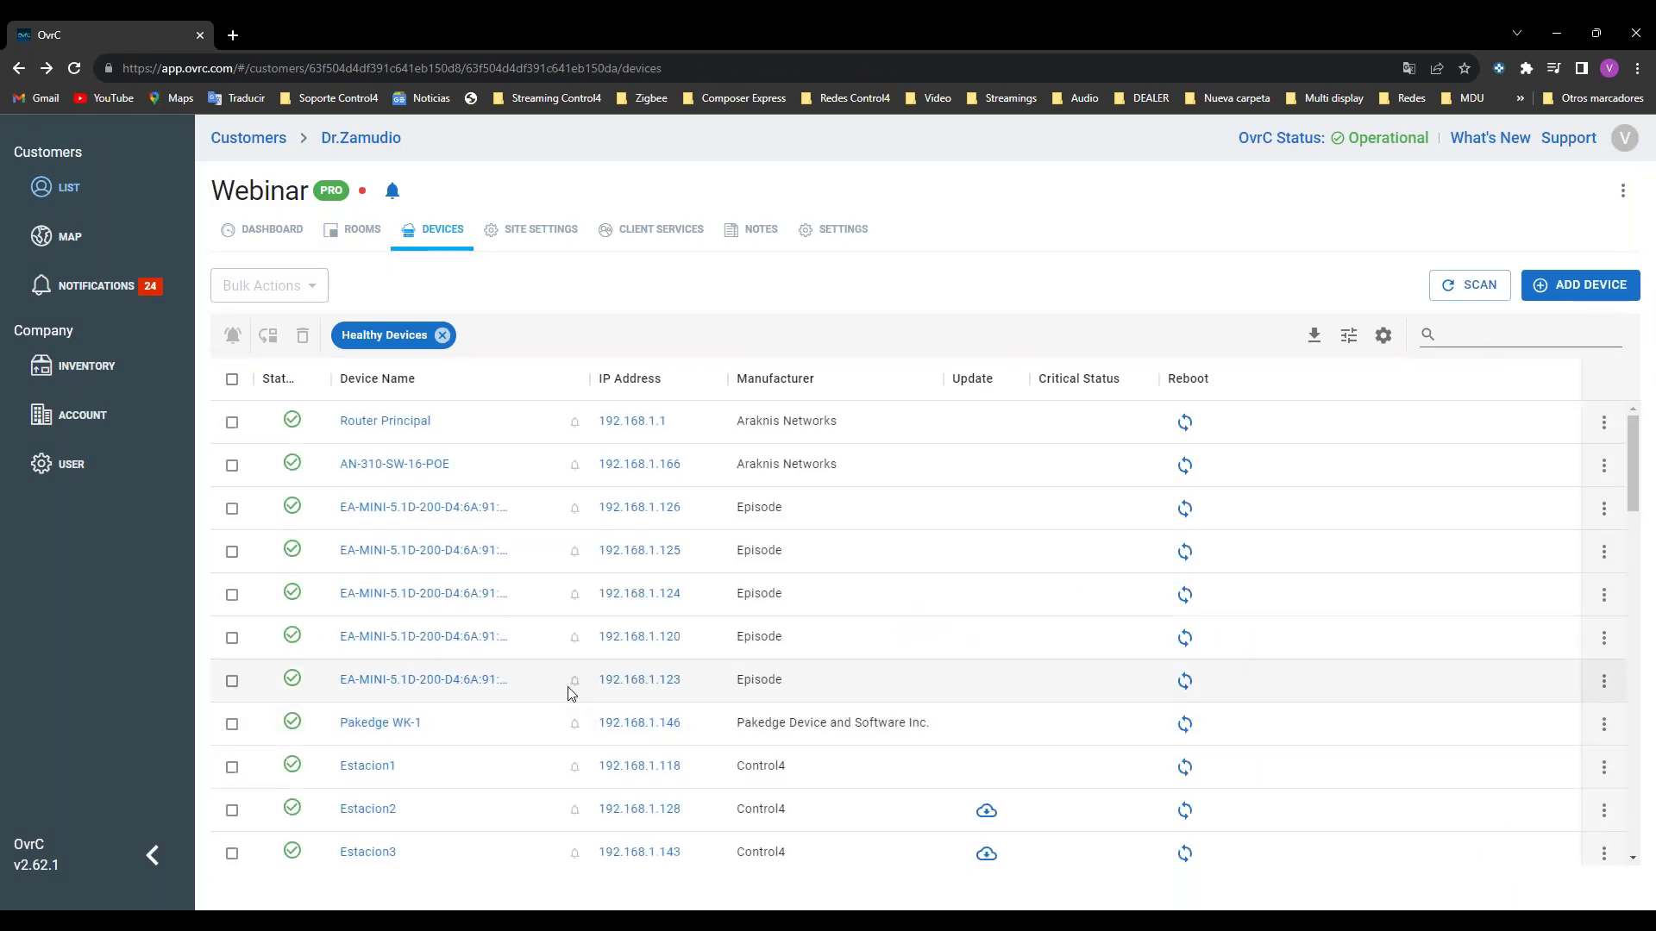
{"action": "scroll", "coordinate": [565, 690], "scroll_direction": "down", "scroll_amount": 3}
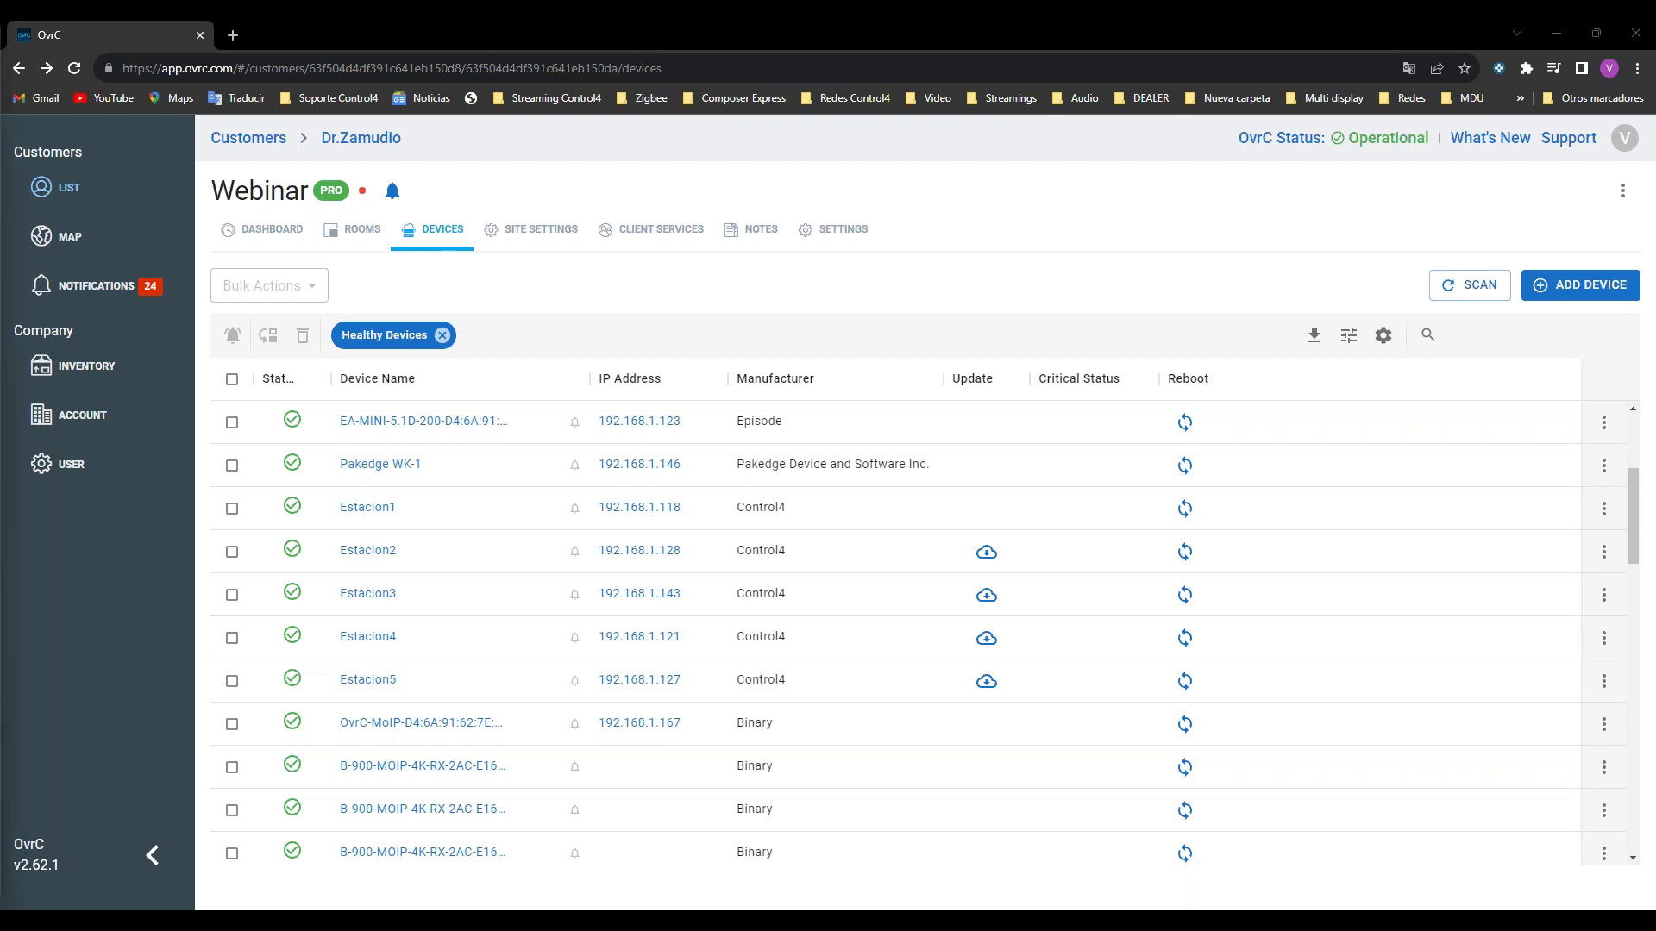
Step: Connect Composer Pro to the Estacion5 controller via Connect to Director, declining the project backup
{"action": "left_click_drag", "start_coordinate": [0, 470], "coordinate": [1346, 125]}
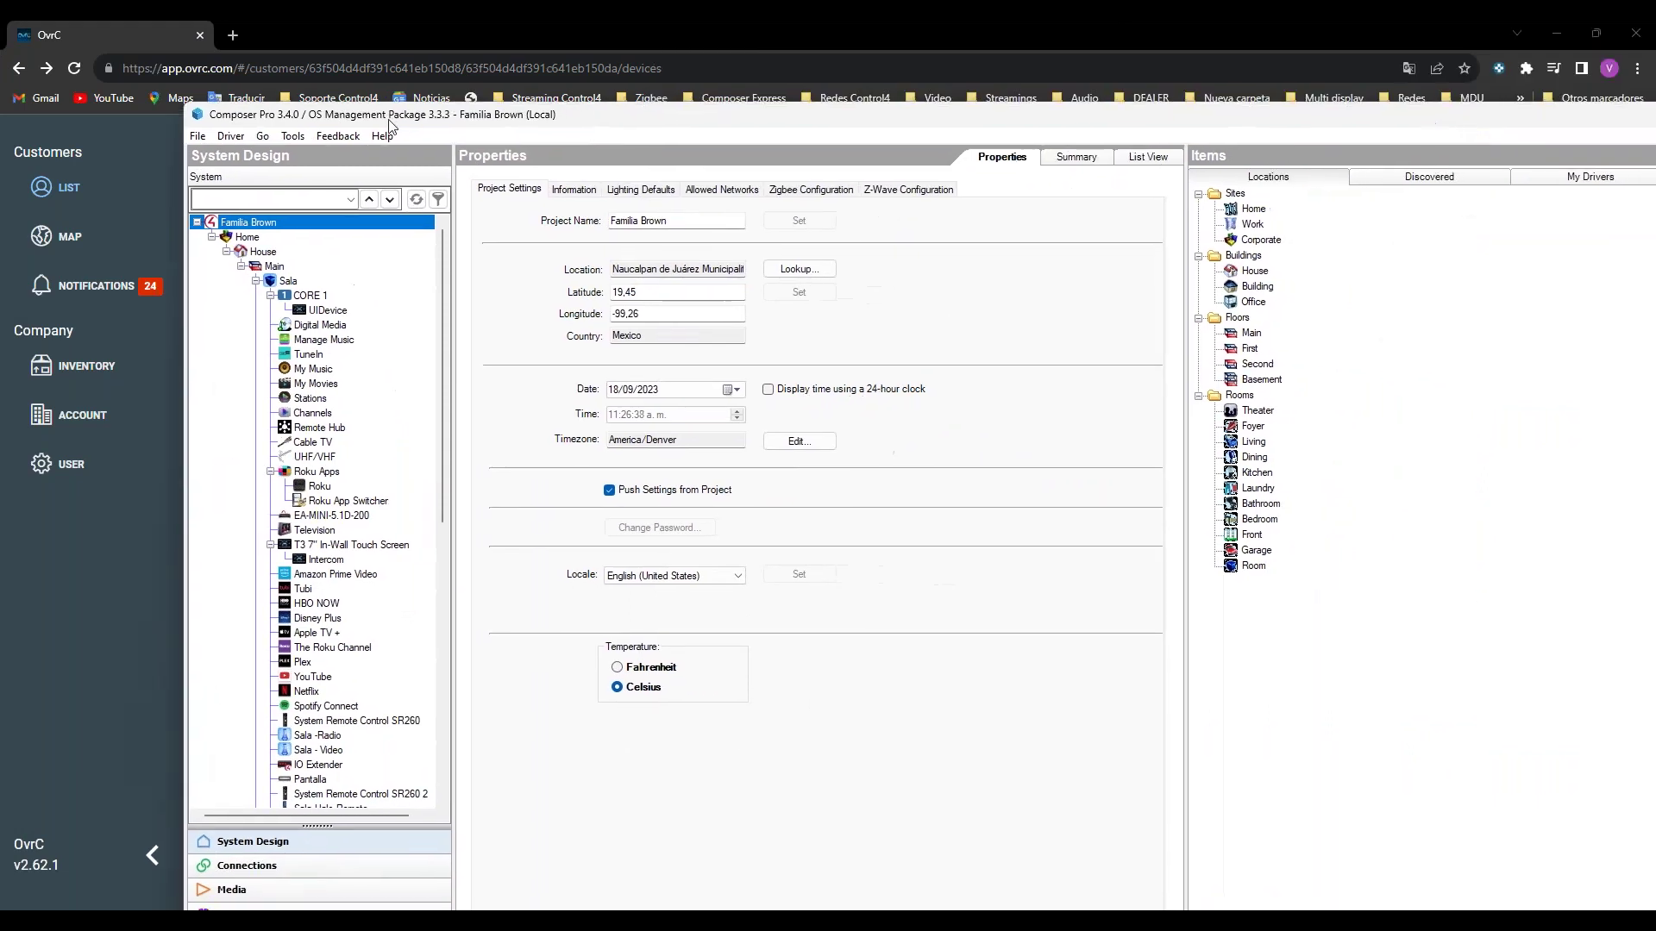
{"action": "left_click", "coordinate": [197, 135]}
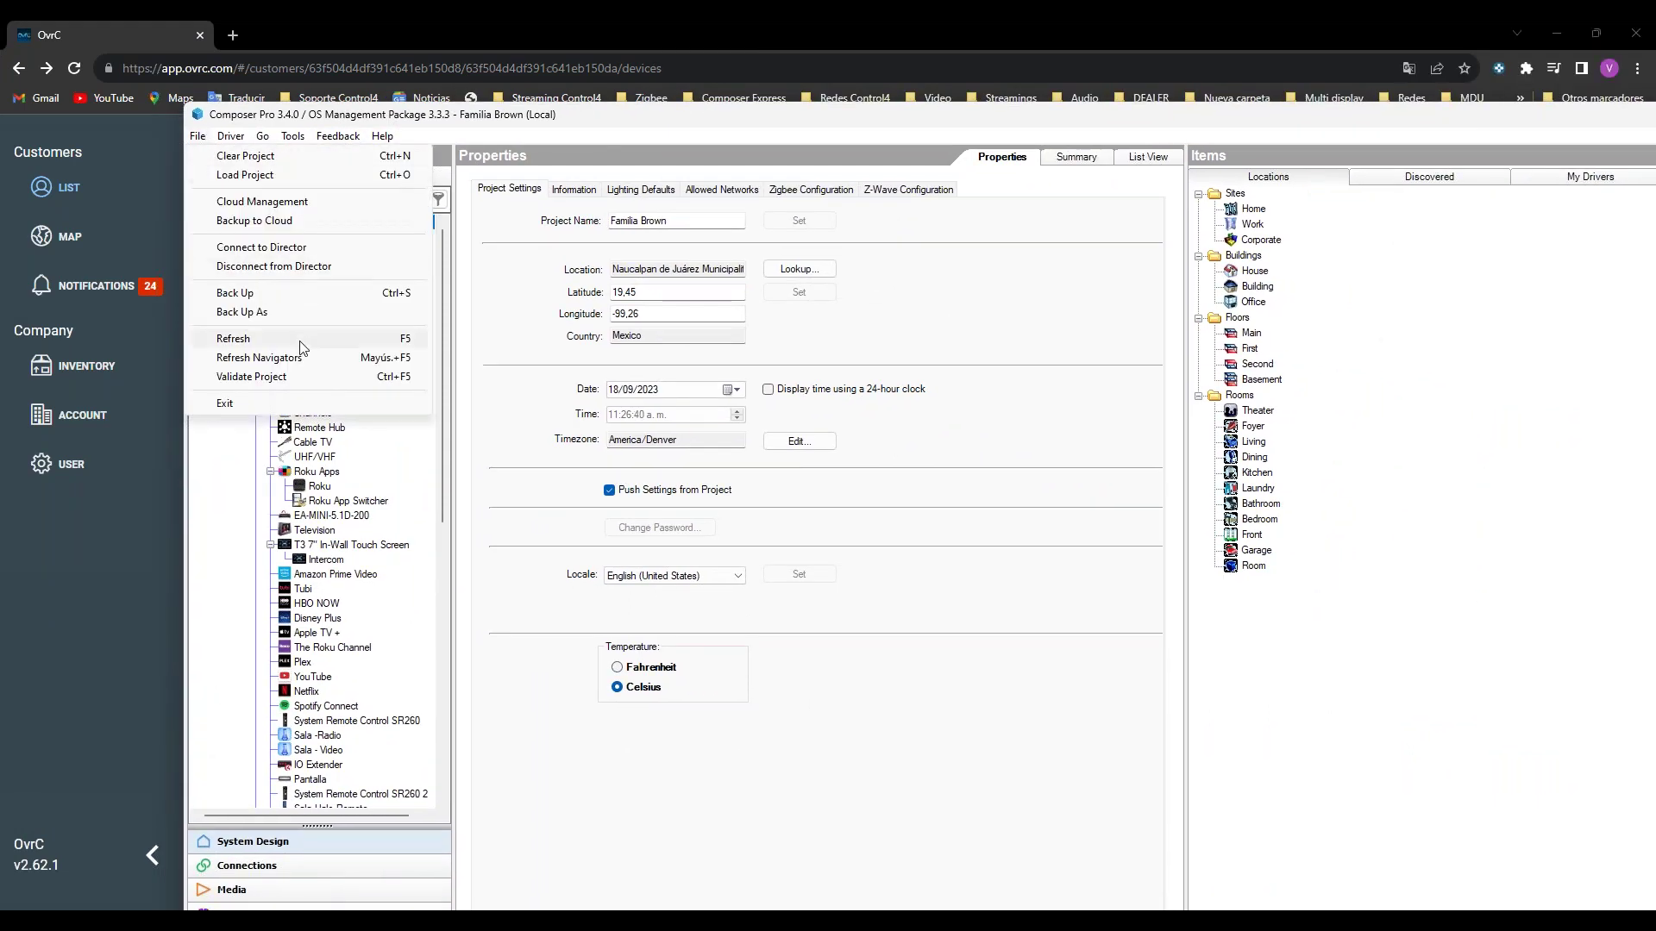
{"action": "left_click", "coordinate": [293, 249]}
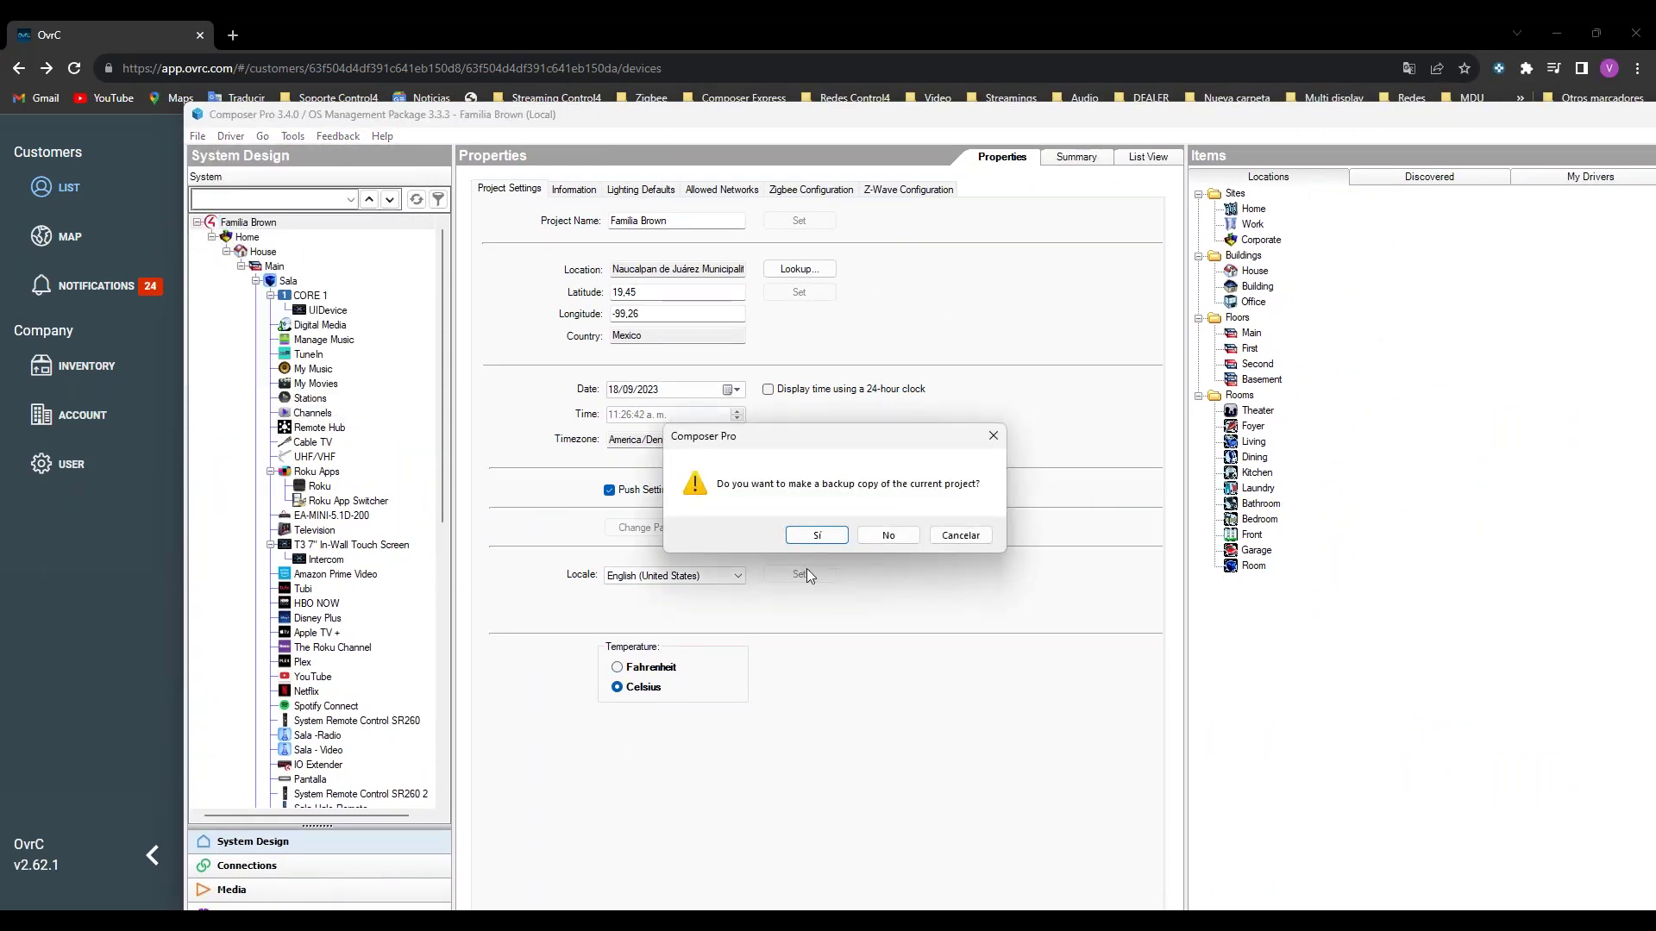
{"action": "left_click", "coordinate": [887, 535]}
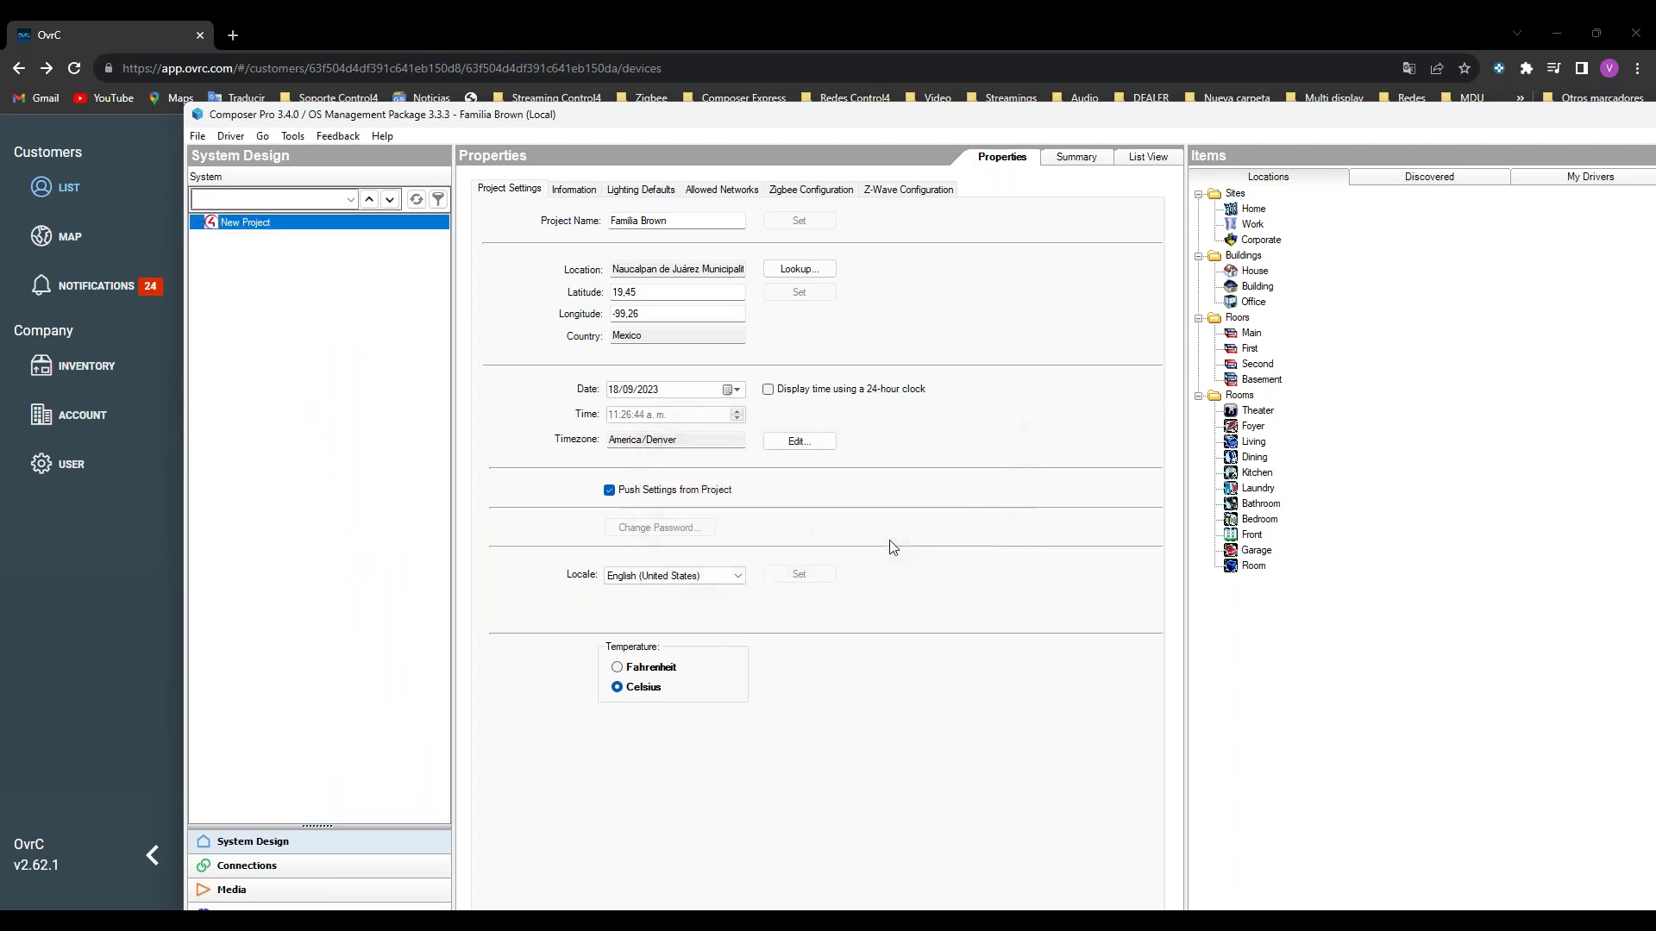
{"action": "double_click", "coordinate": [828, 578]}
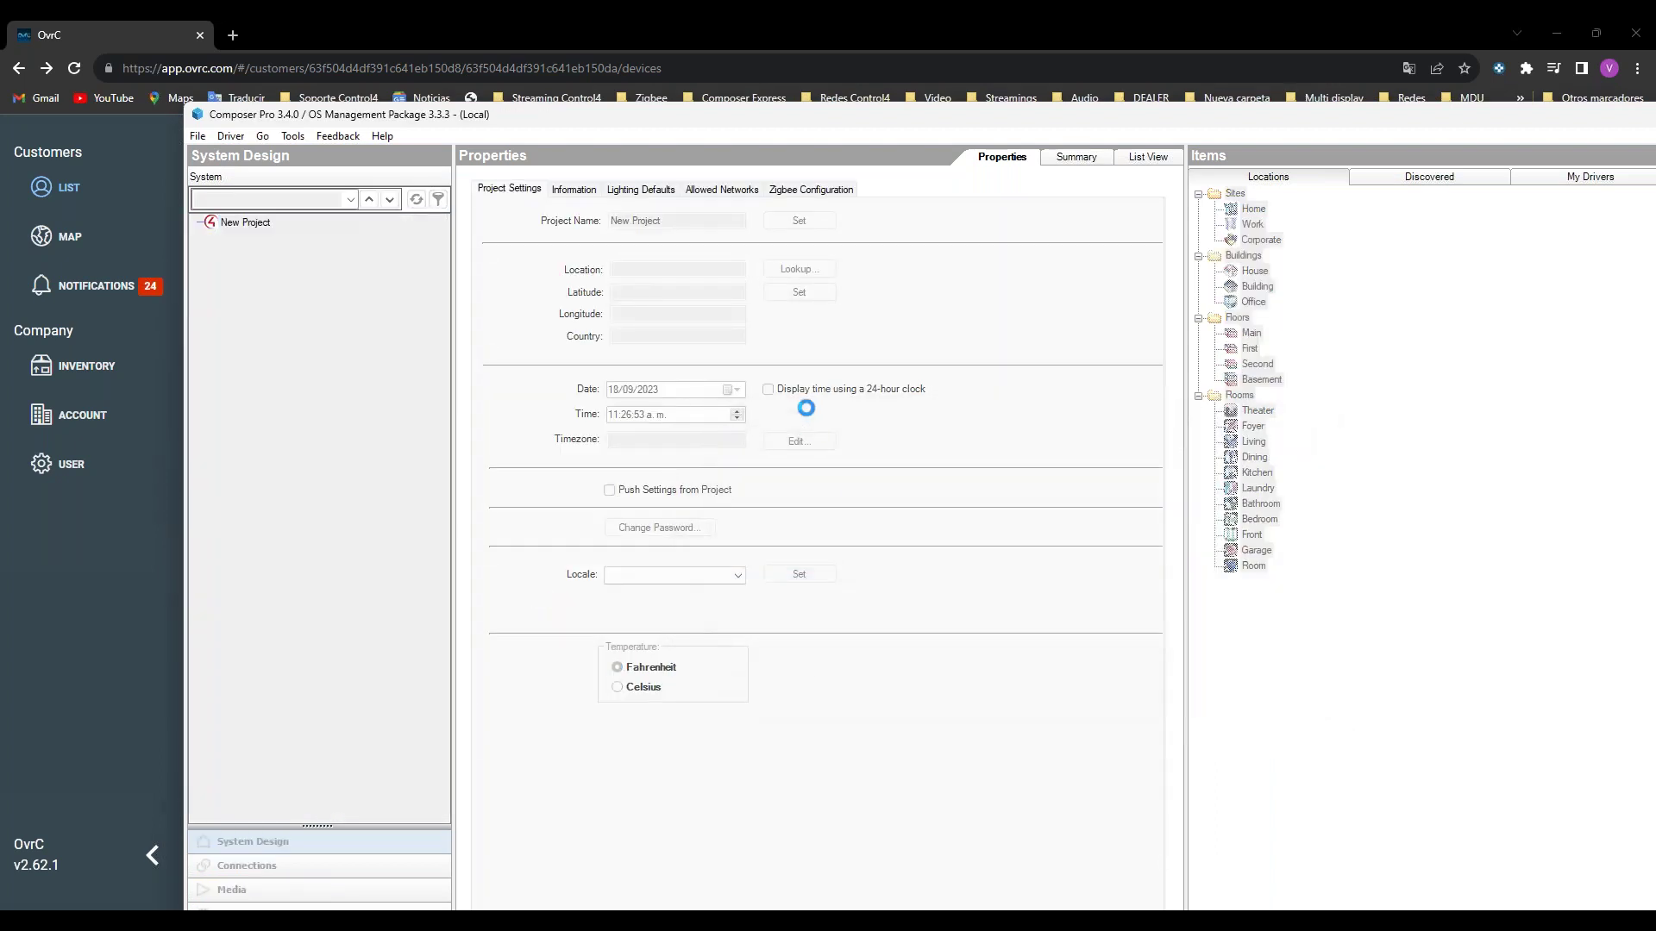
{"action": "mouse_move", "coordinate": [638, 921]}
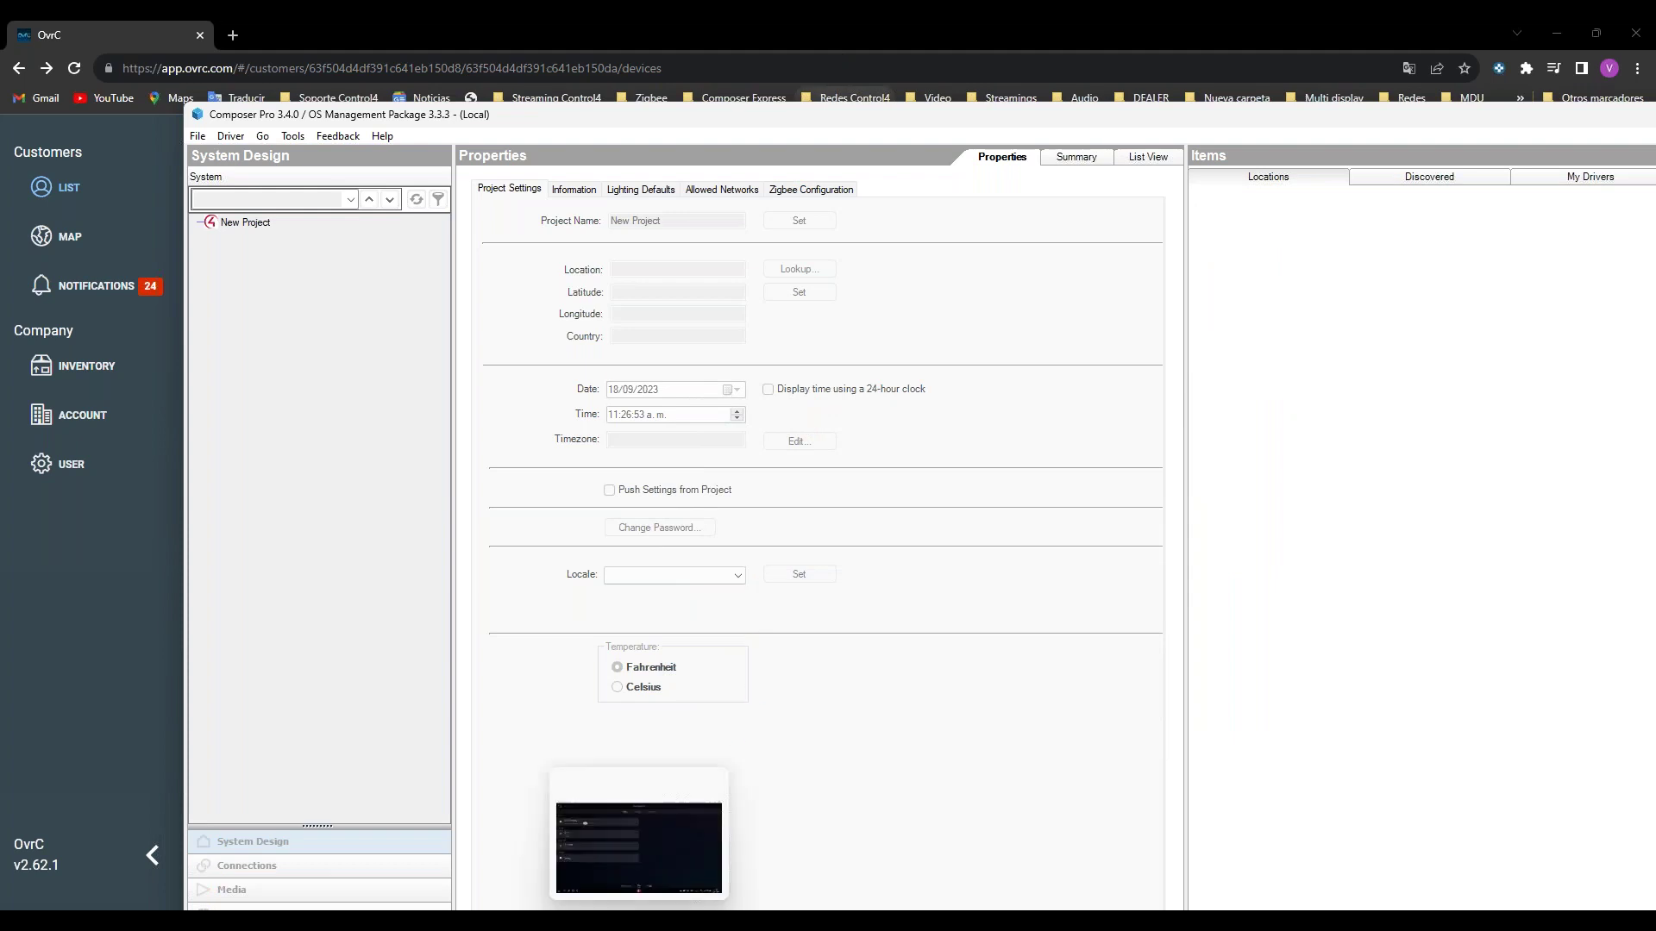
{"action": "left_click", "coordinate": [639, 841]}
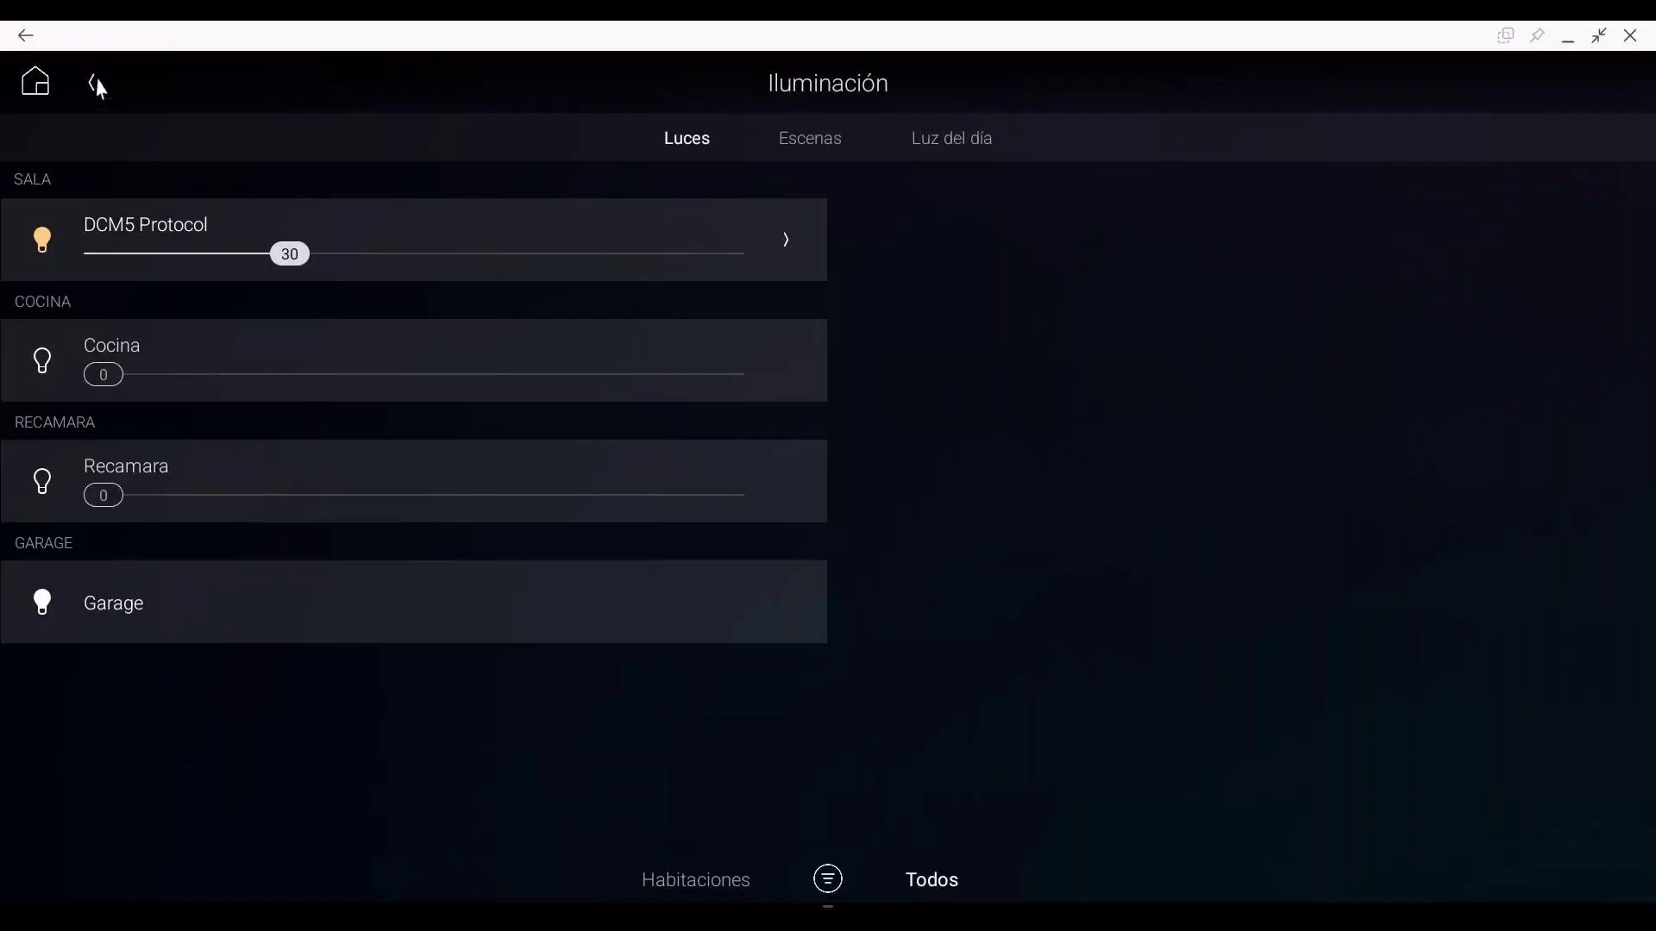
Step: Visit the Multidisplay room, then switch the Control4 app to the Sala room
{"action": "left_click", "coordinate": [95, 84]}
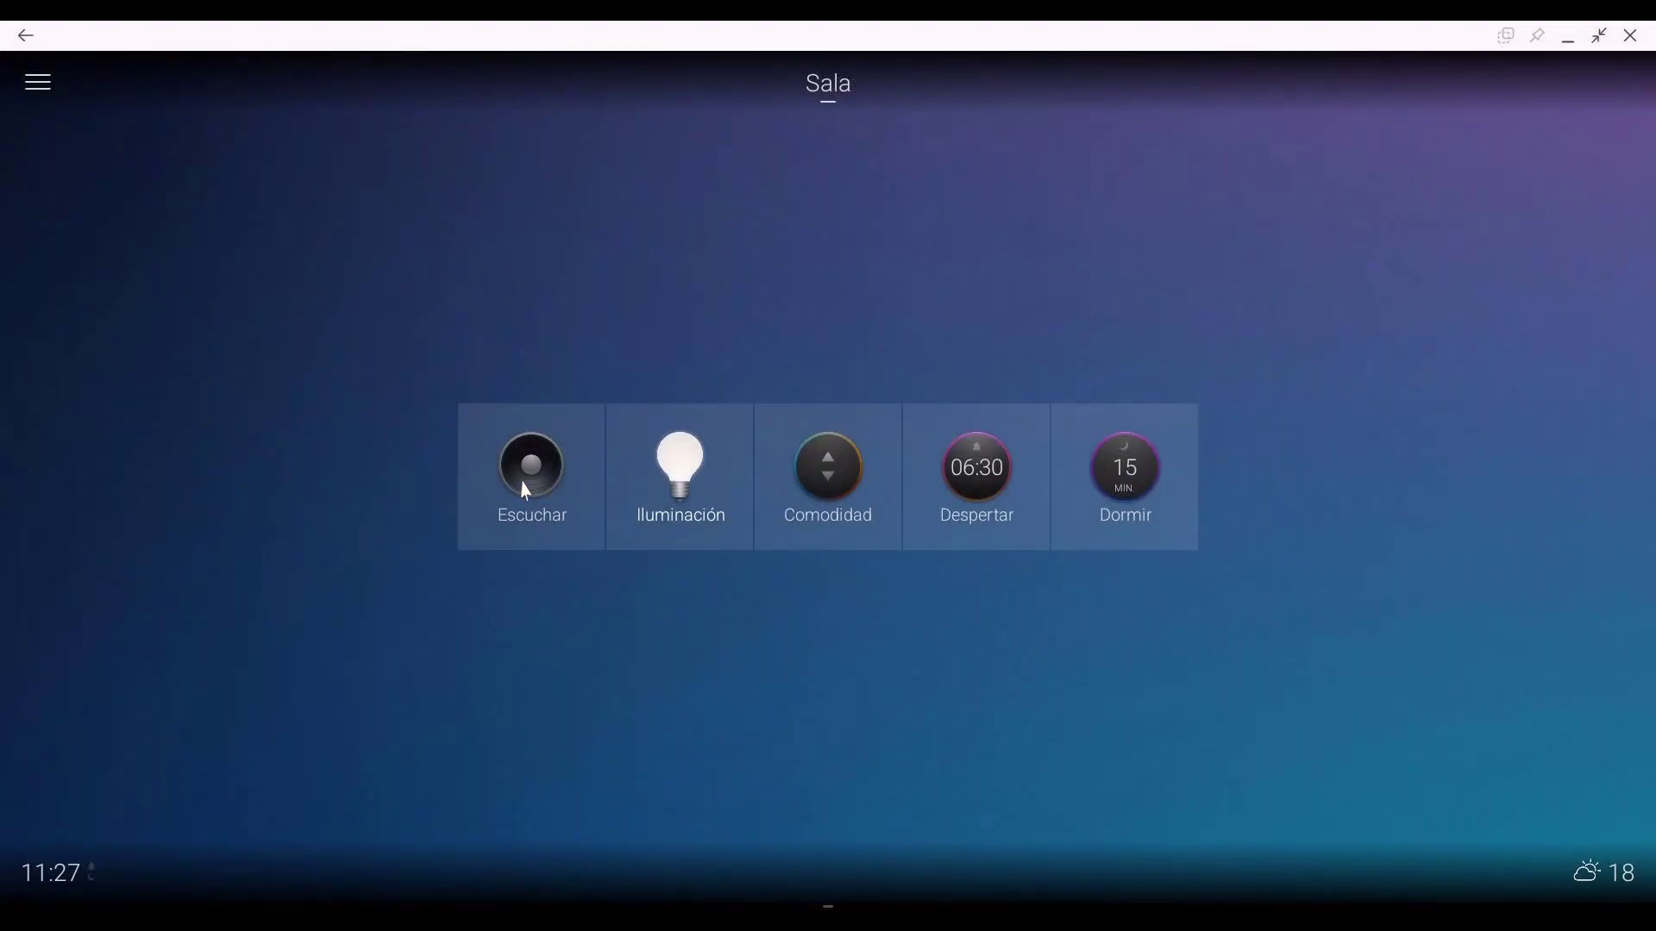
{"action": "left_click", "coordinate": [822, 96]}
{"action": "left_click", "coordinate": [595, 441]}
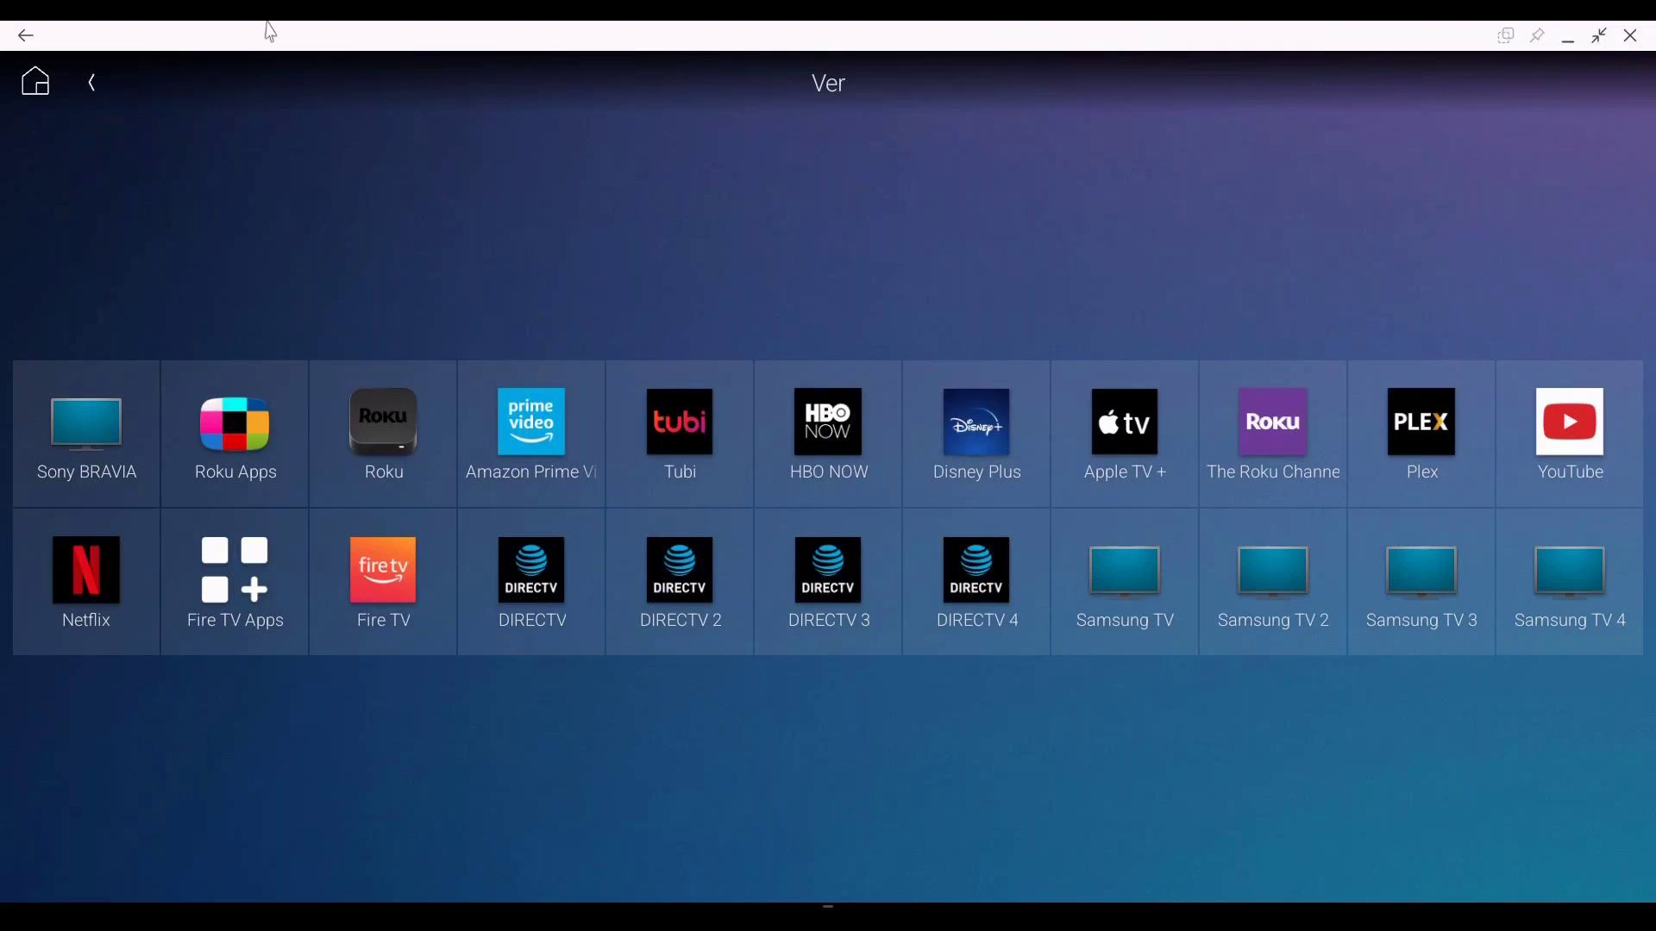
{"action": "left_click", "coordinate": [92, 82]}
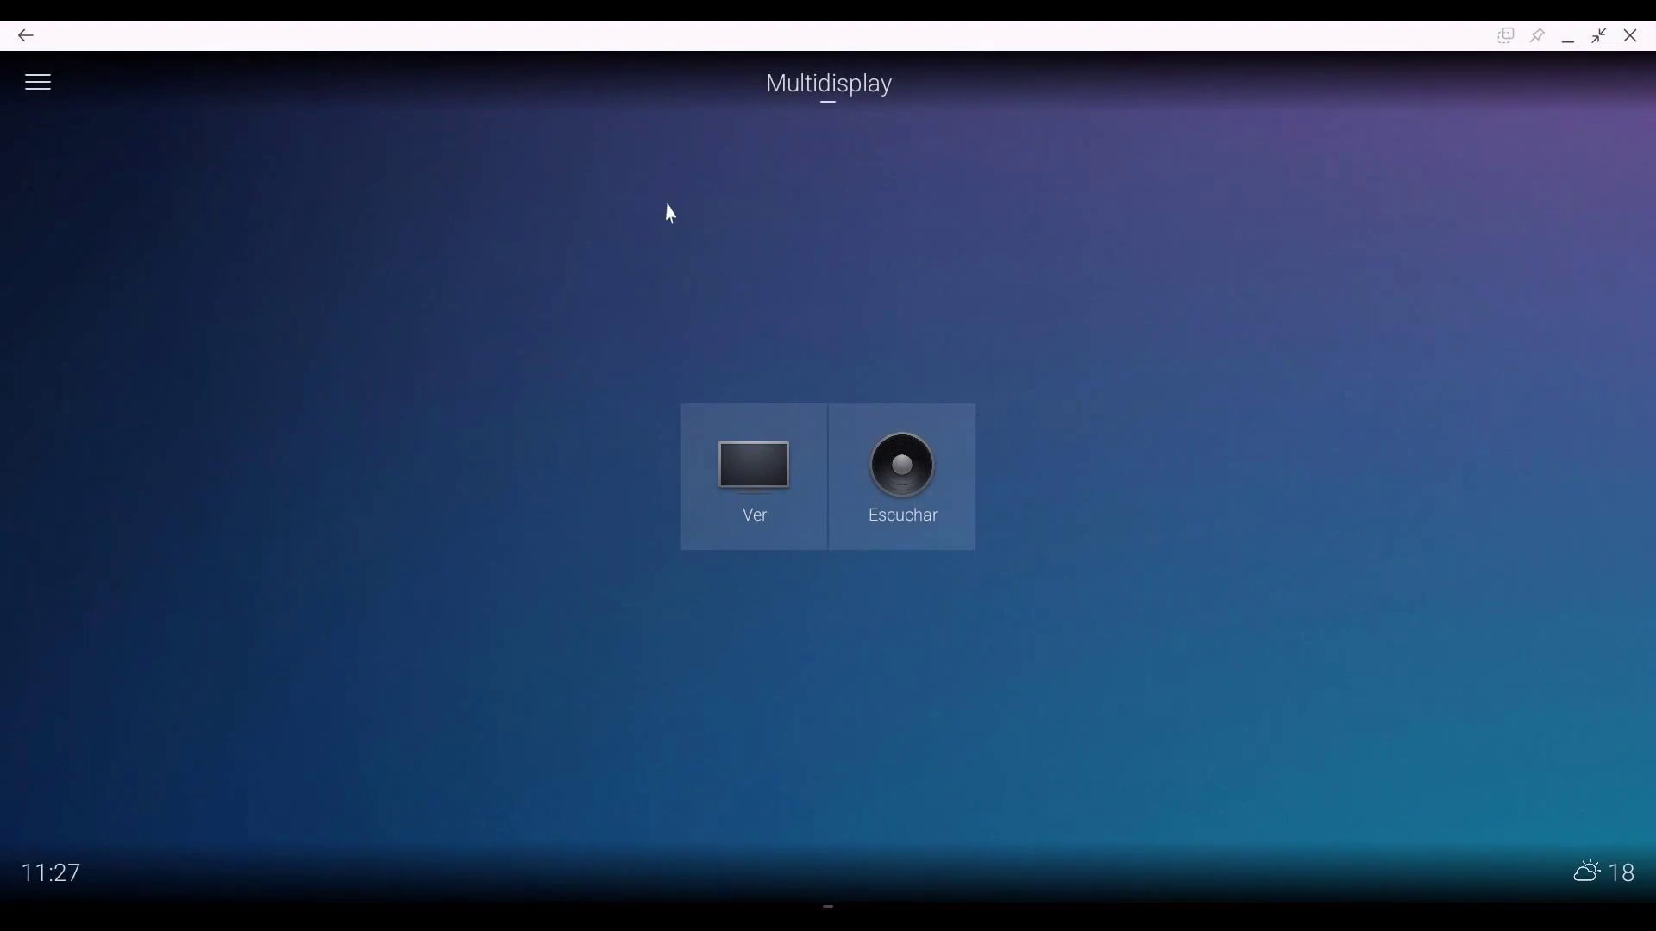
{"action": "left_click", "coordinate": [39, 85]}
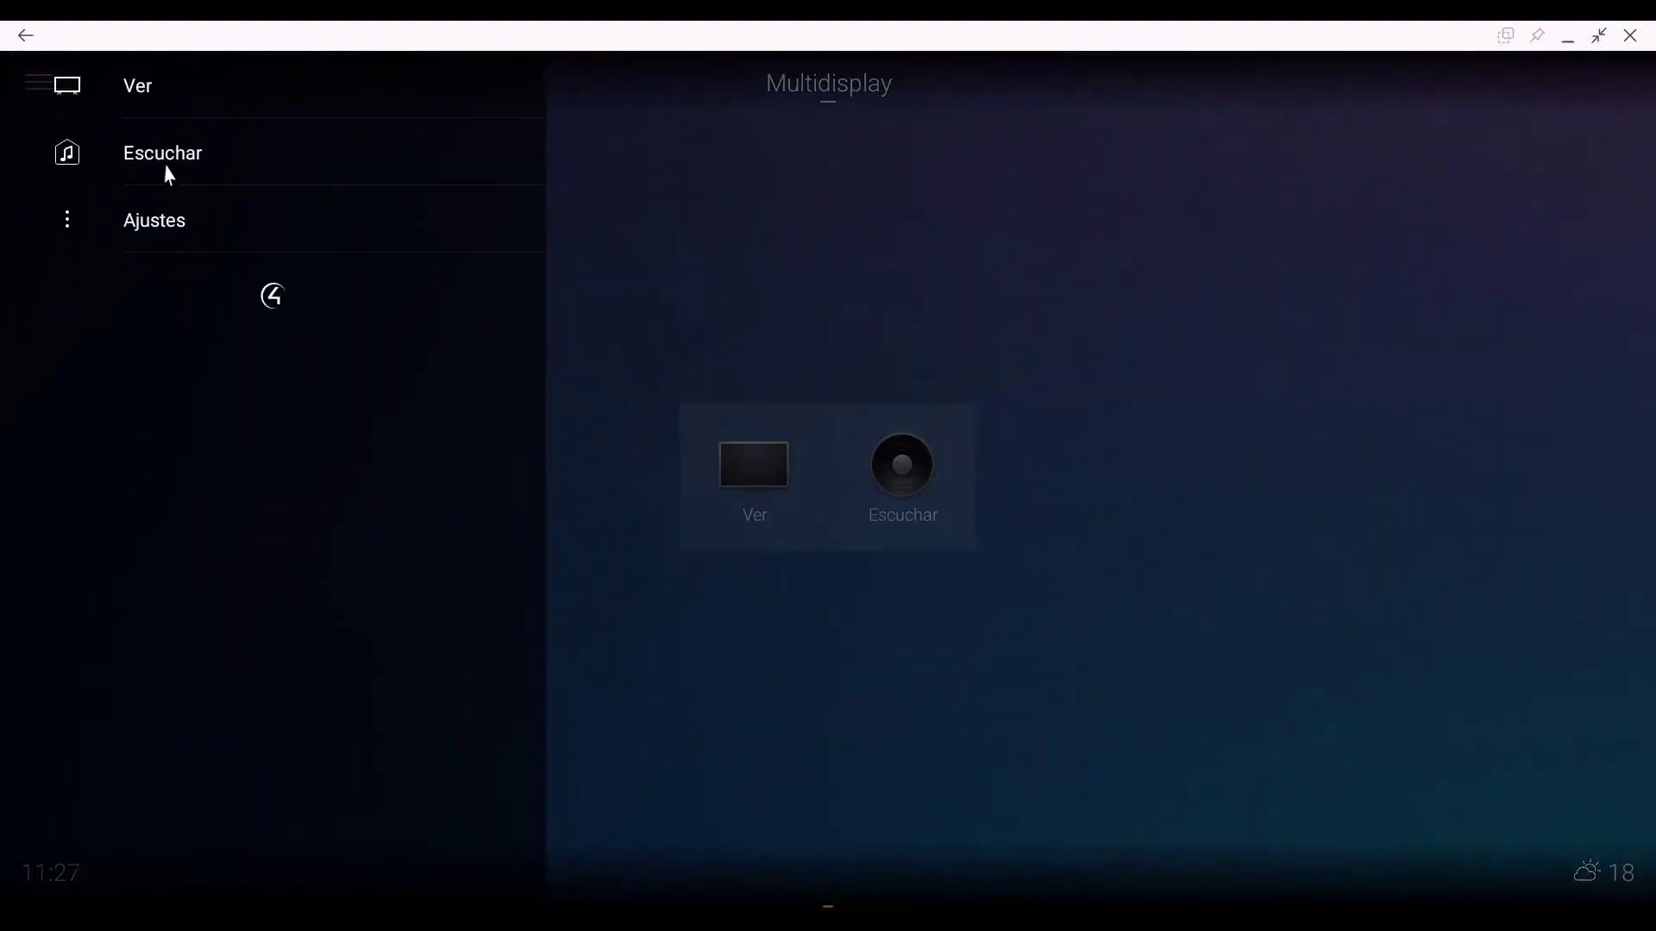
{"action": "left_click", "coordinate": [790, 93]}
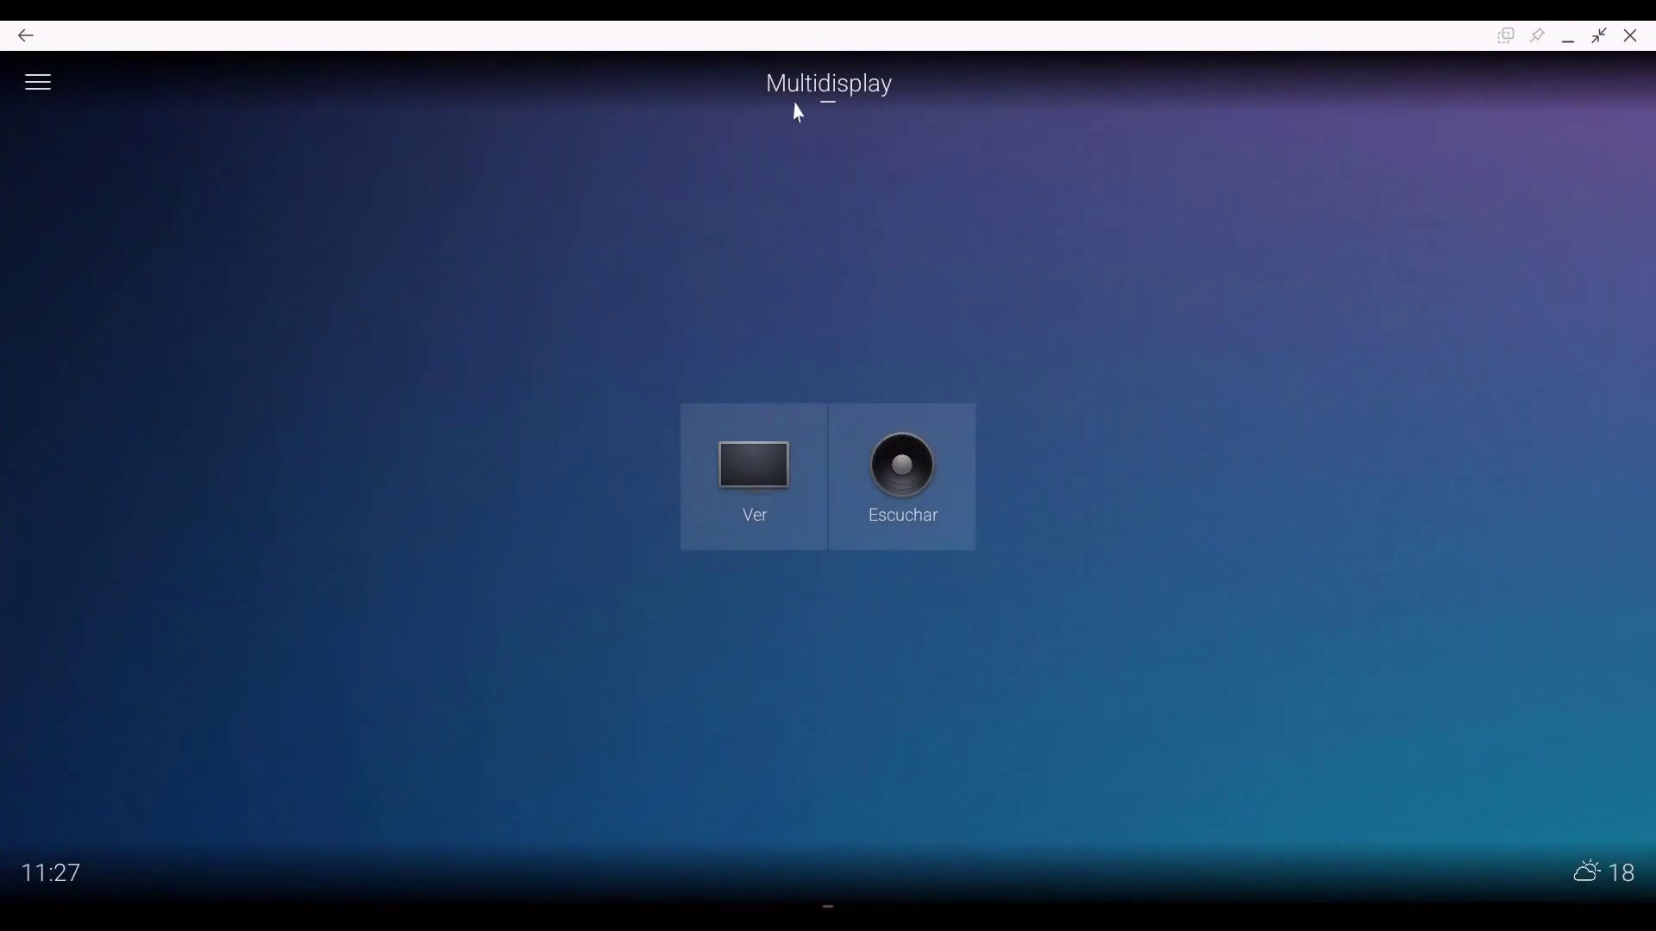
{"action": "left_click", "coordinate": [811, 90]}
{"action": "left_click", "coordinate": [546, 119]}
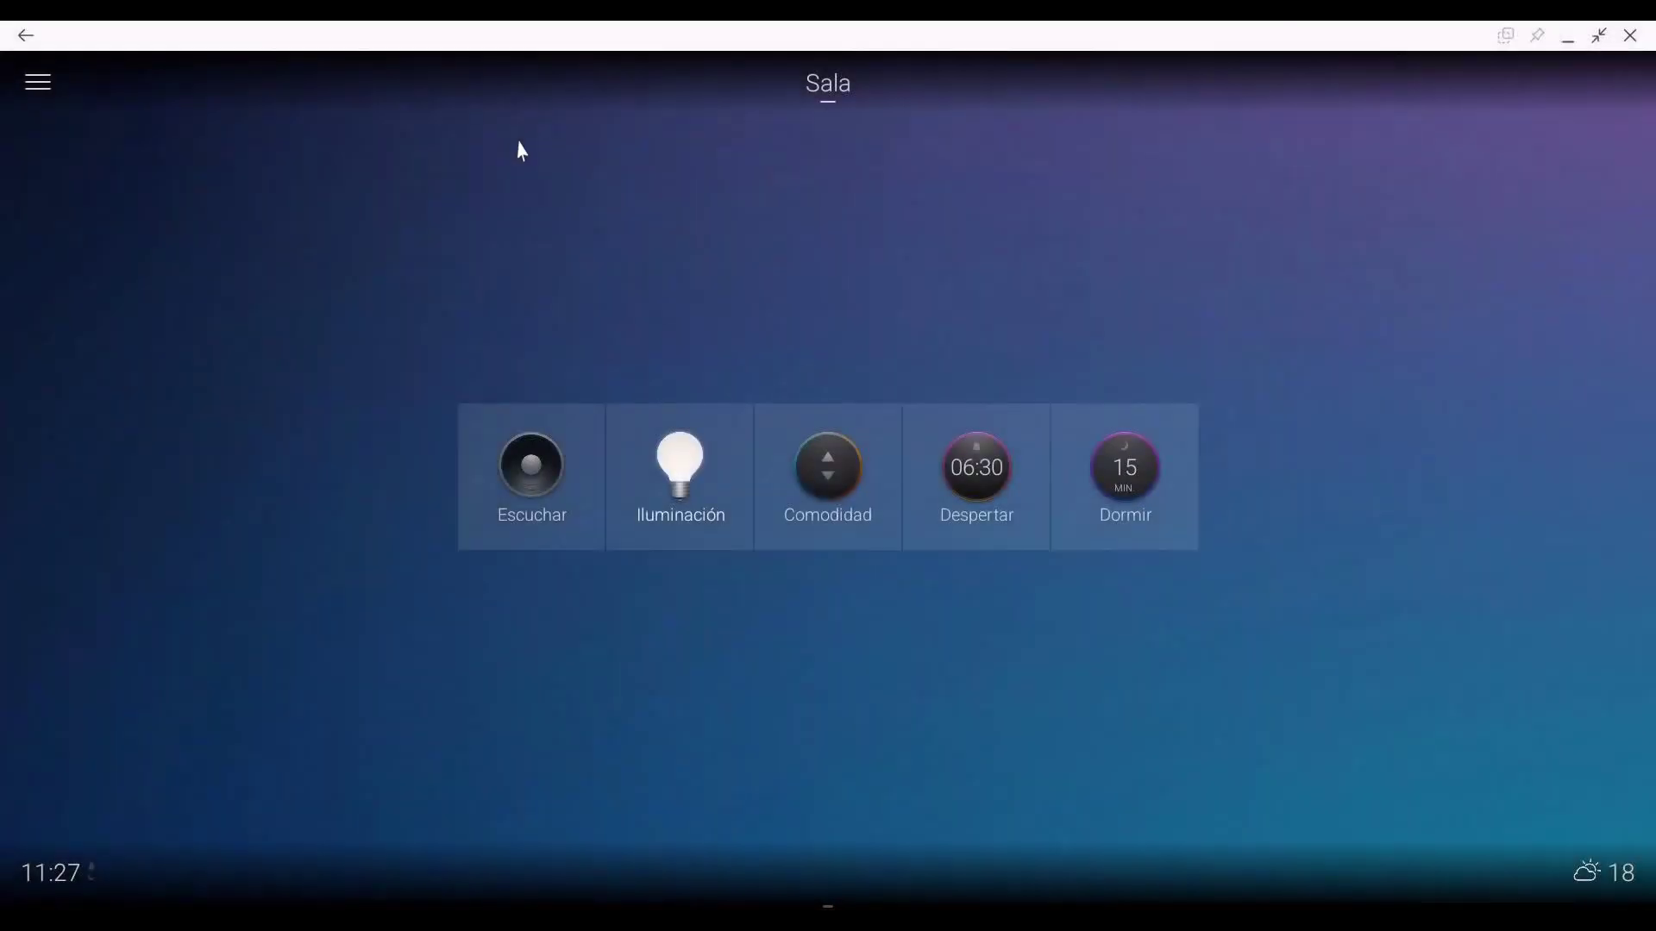
Step: Check Sala's Iluminación and Escuchar pages, ending back on Sala's home screen
{"action": "left_click", "coordinate": [34, 83]}
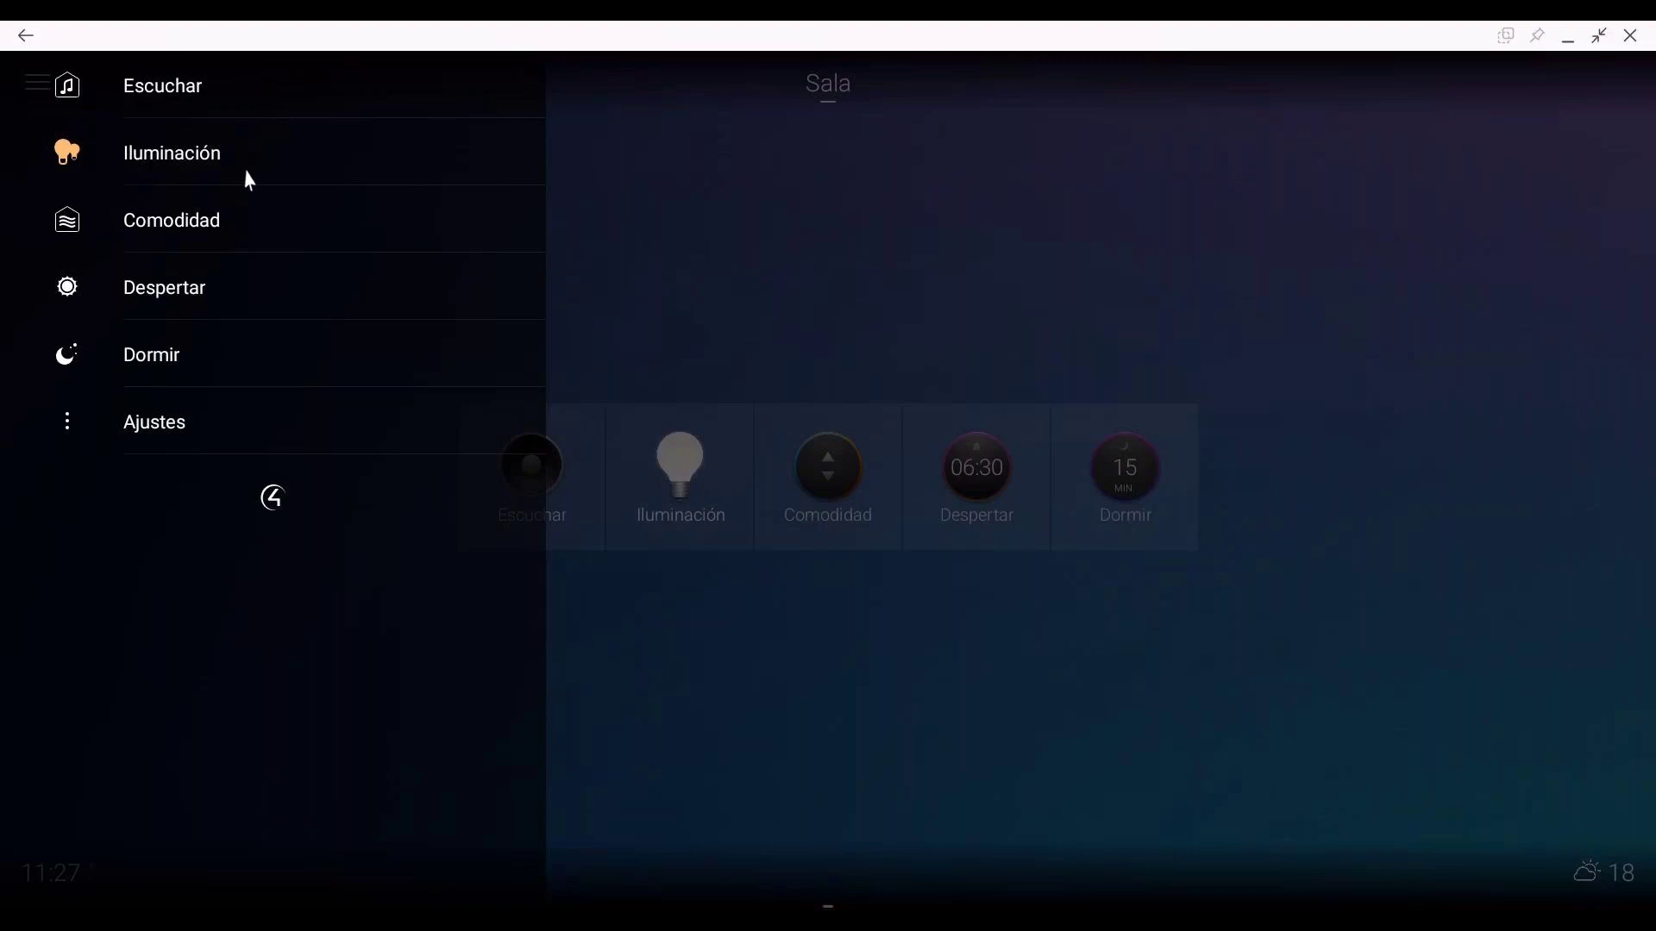
{"action": "left_click", "coordinate": [164, 155]}
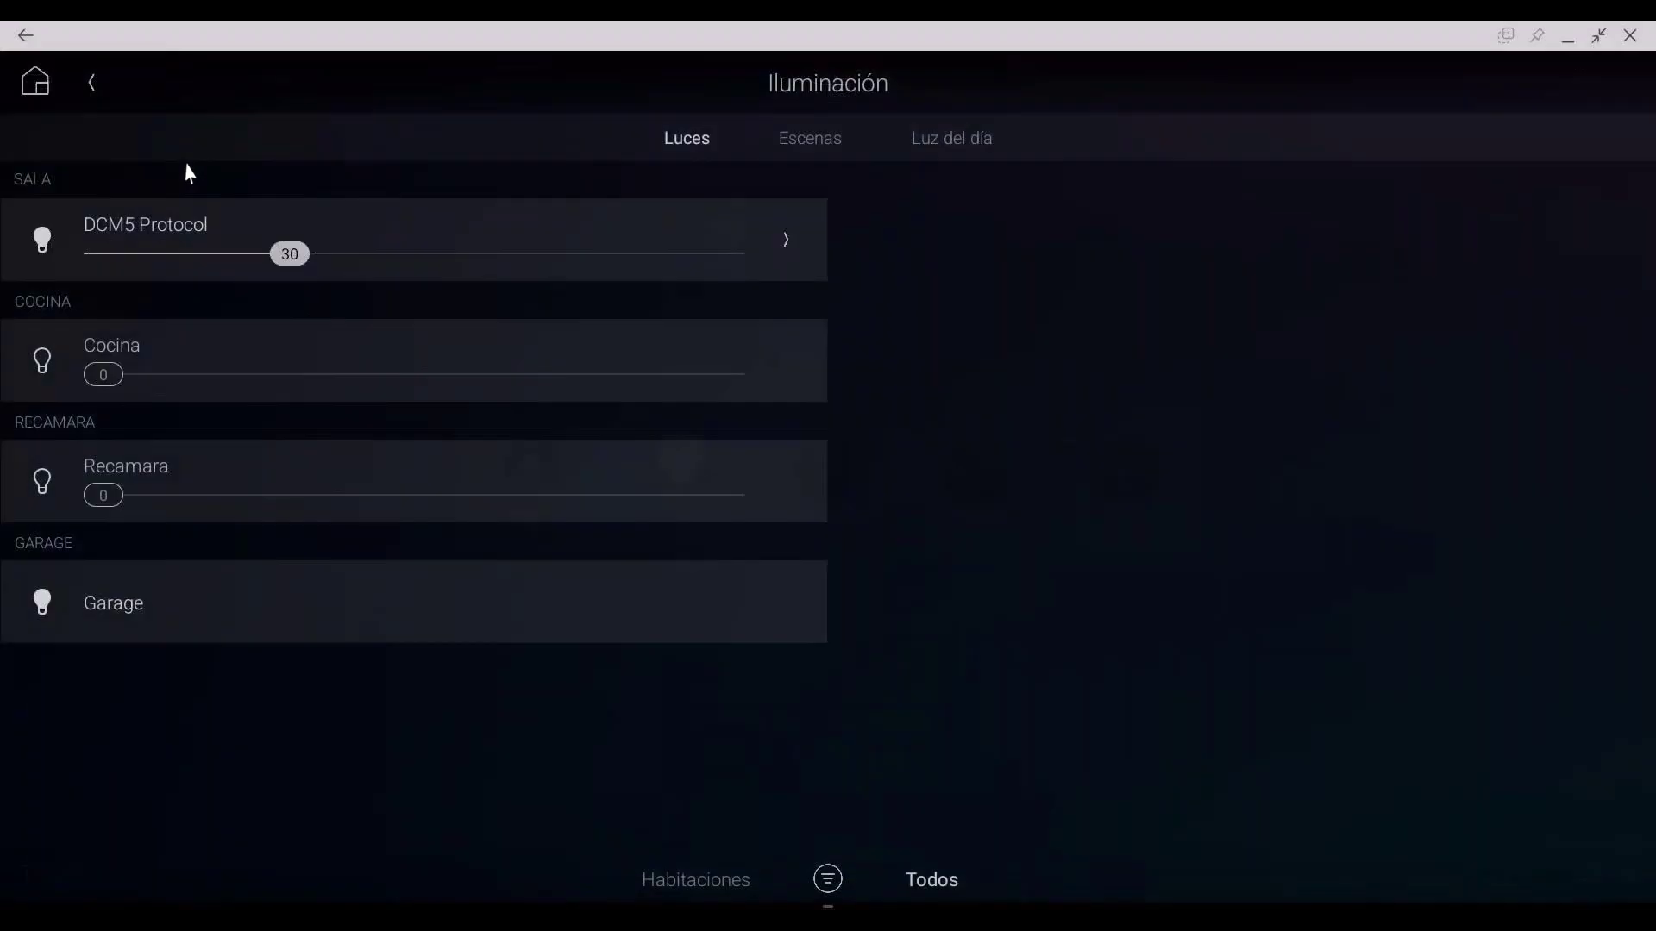
{"action": "left_click", "coordinate": [95, 83]}
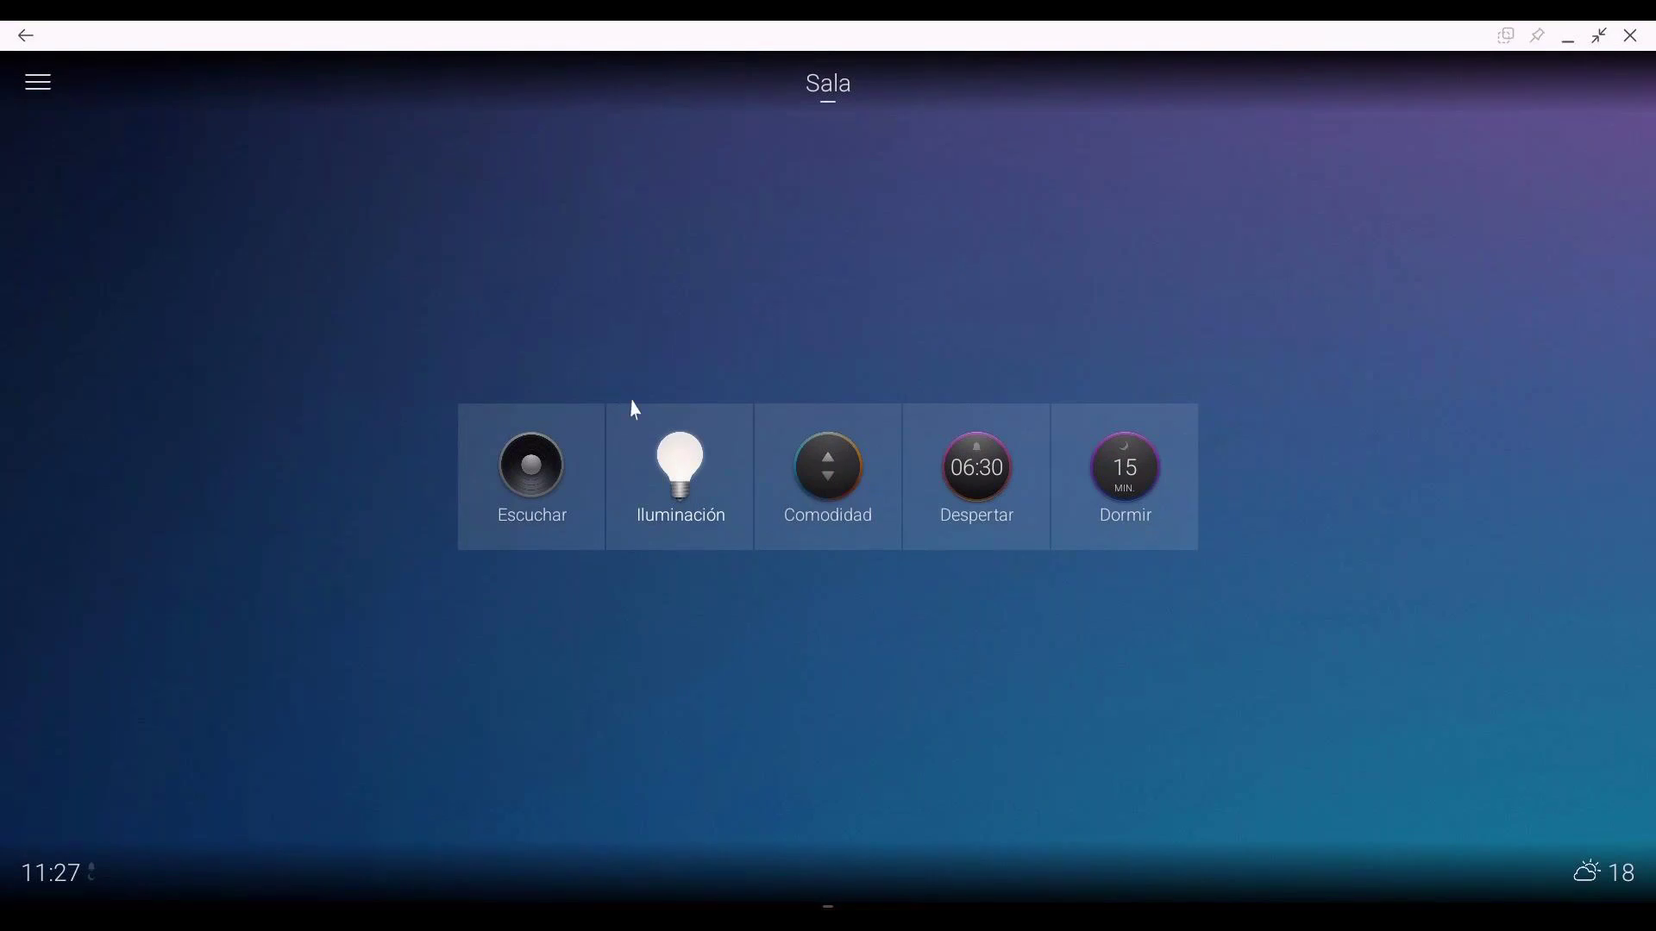
{"action": "left_click", "coordinate": [569, 480]}
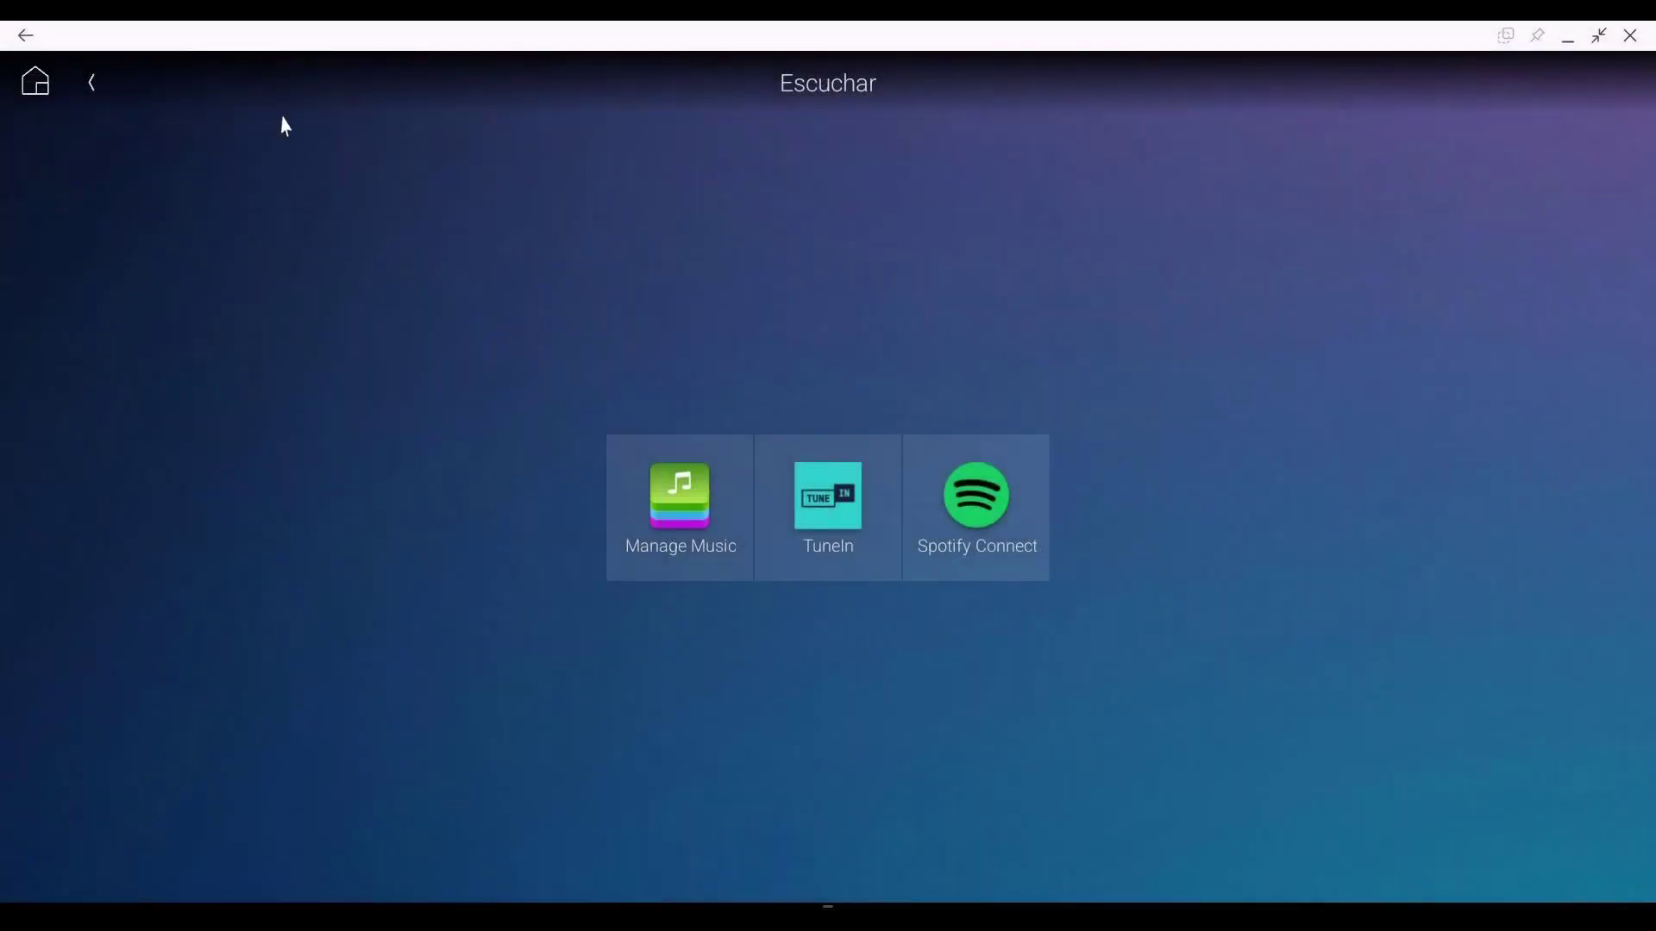
{"action": "left_click", "coordinate": [93, 90]}
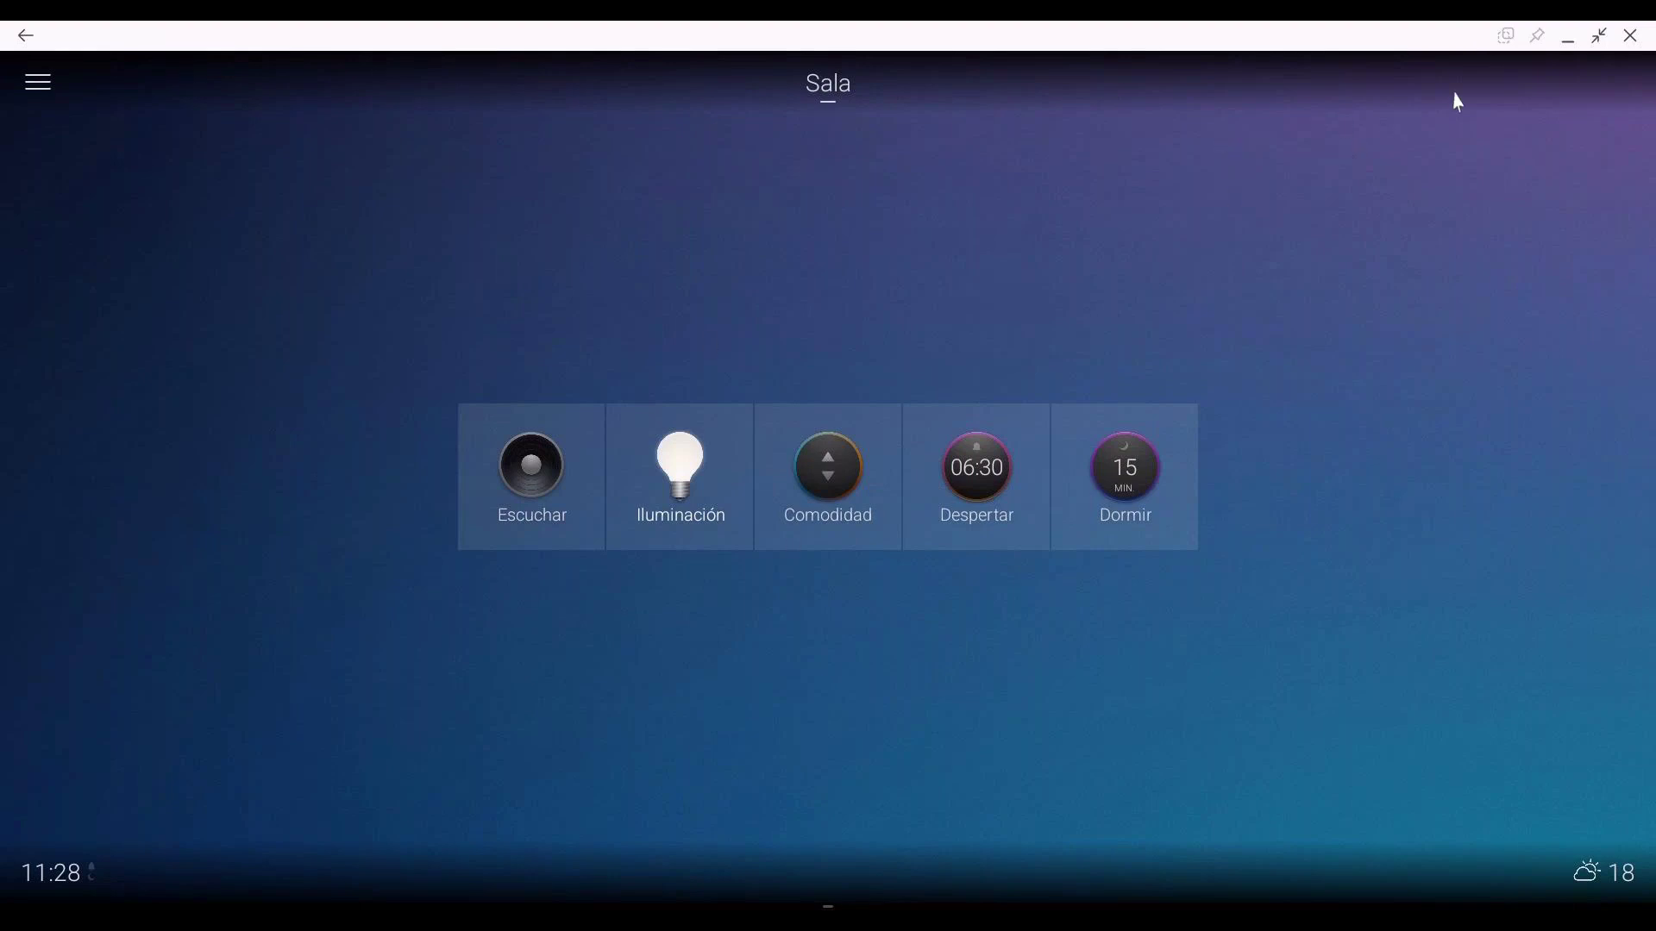
Step: Minimize the Control4 app and maximize Composer Pro showing the Familia Brown System Design tree
{"action": "left_click", "coordinate": [1565, 39]}
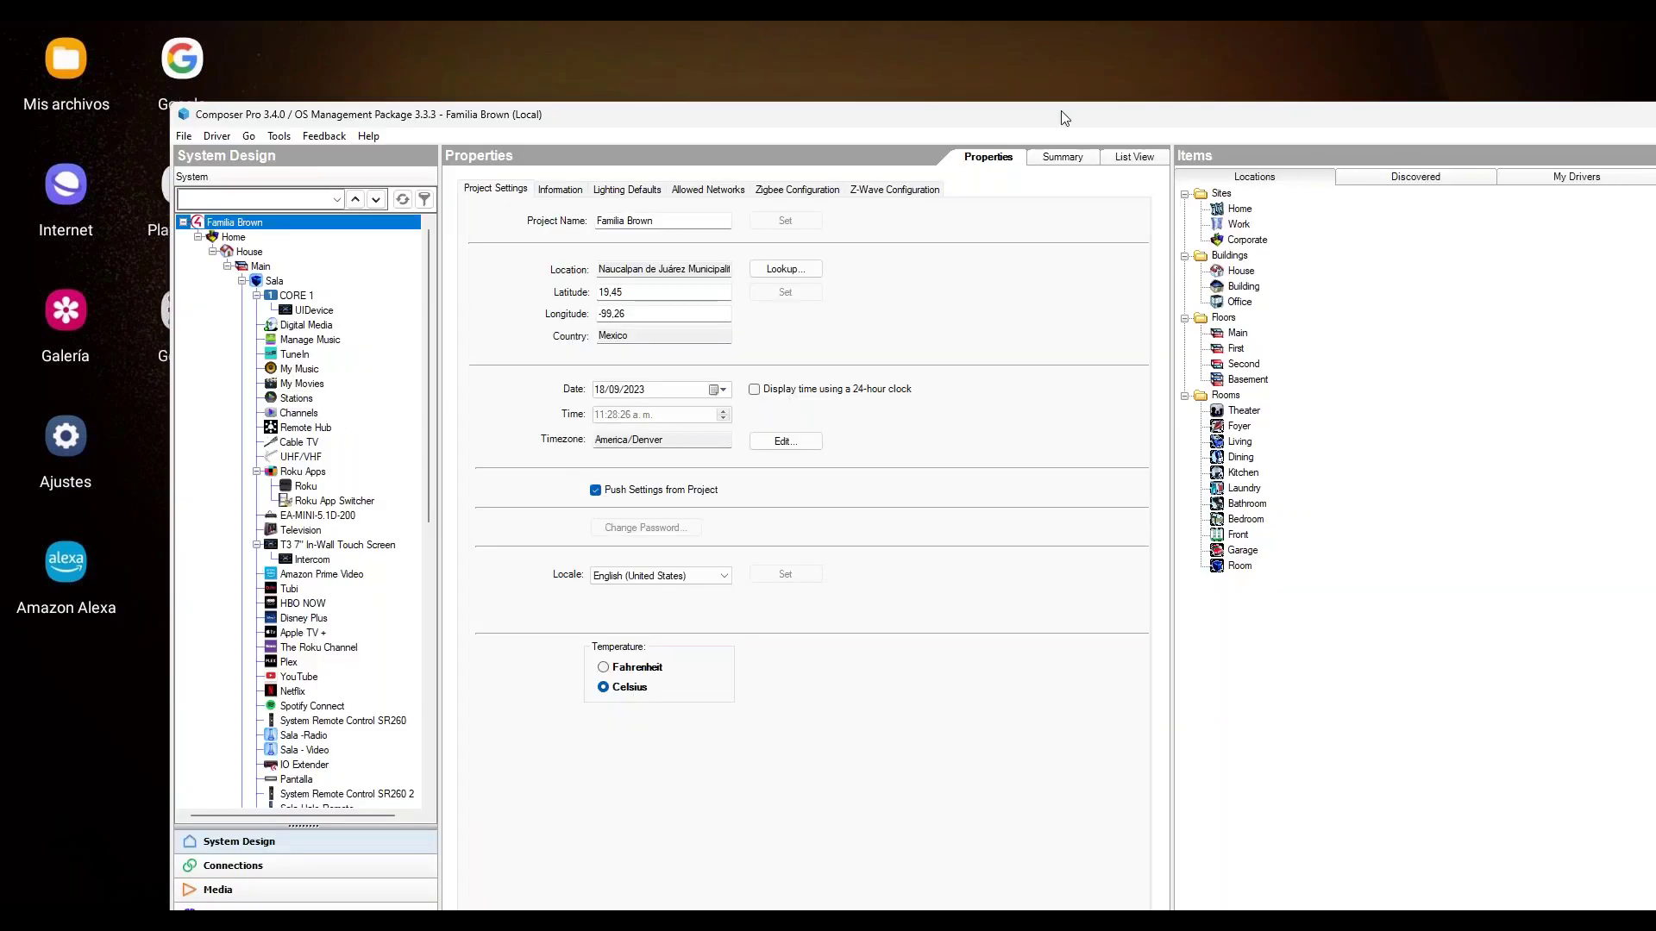
{"action": "left_click_drag", "start_coordinate": [1303, 127], "coordinate": [1078, 100]}
{"action": "left_click", "coordinate": [1551, 90]}
{"action": "left_click", "coordinate": [155, 49]}
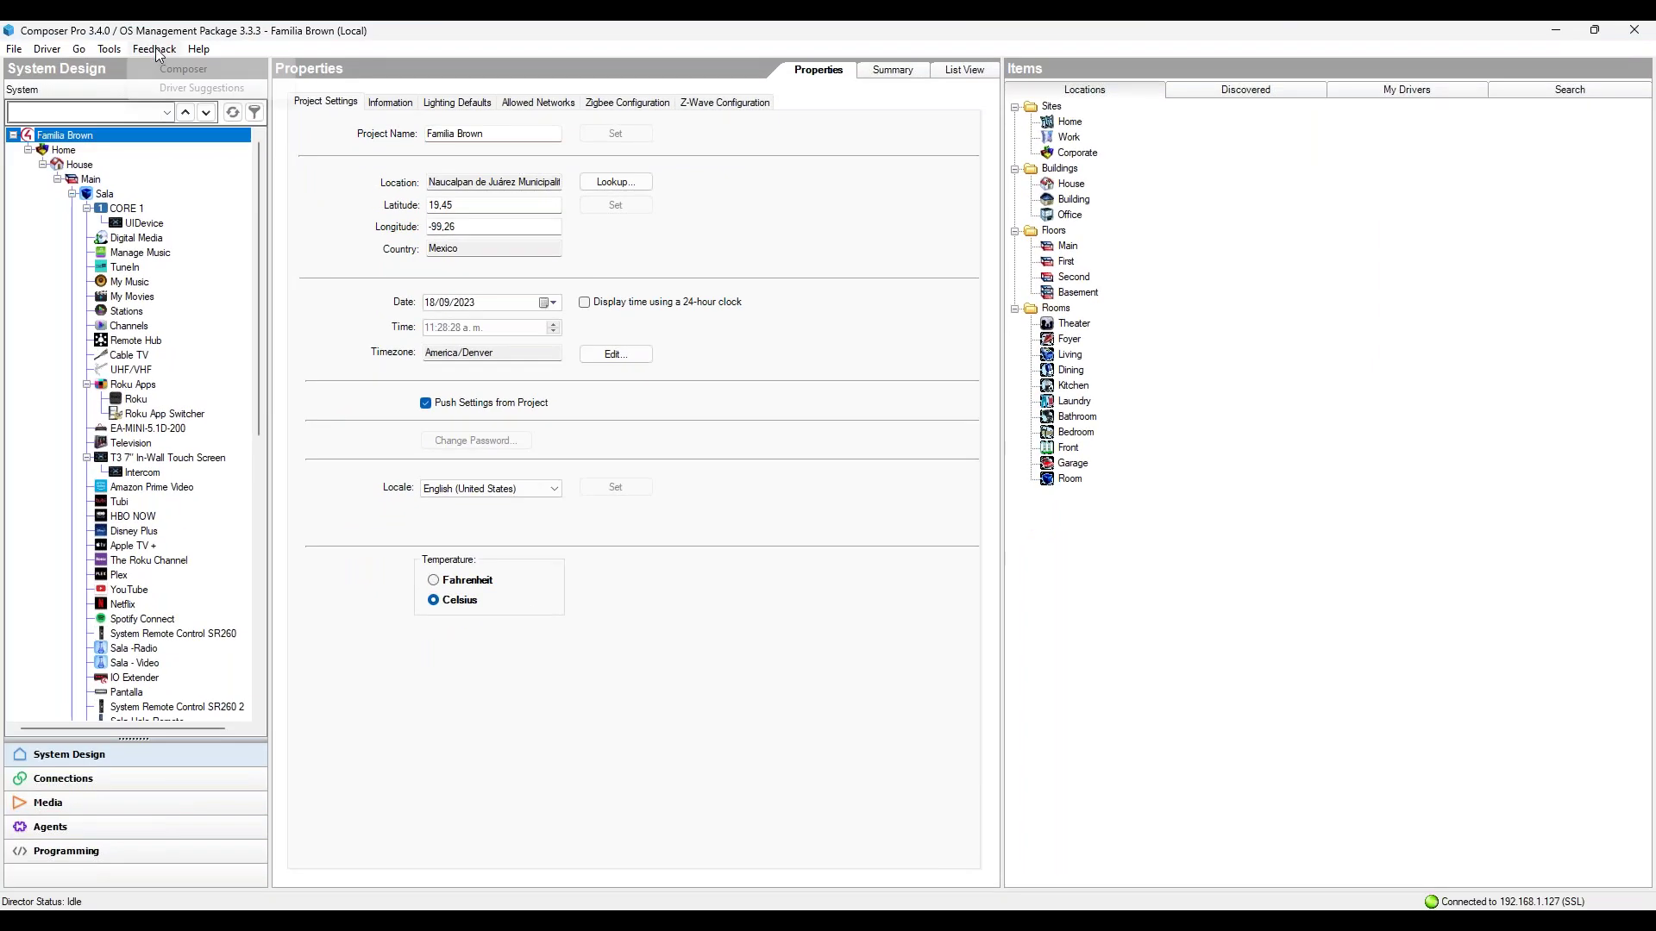
{"action": "left_click", "coordinate": [257, 271]}
{"action": "left_click_drag", "start_coordinate": [257, 271], "coordinate": [256, 551]}
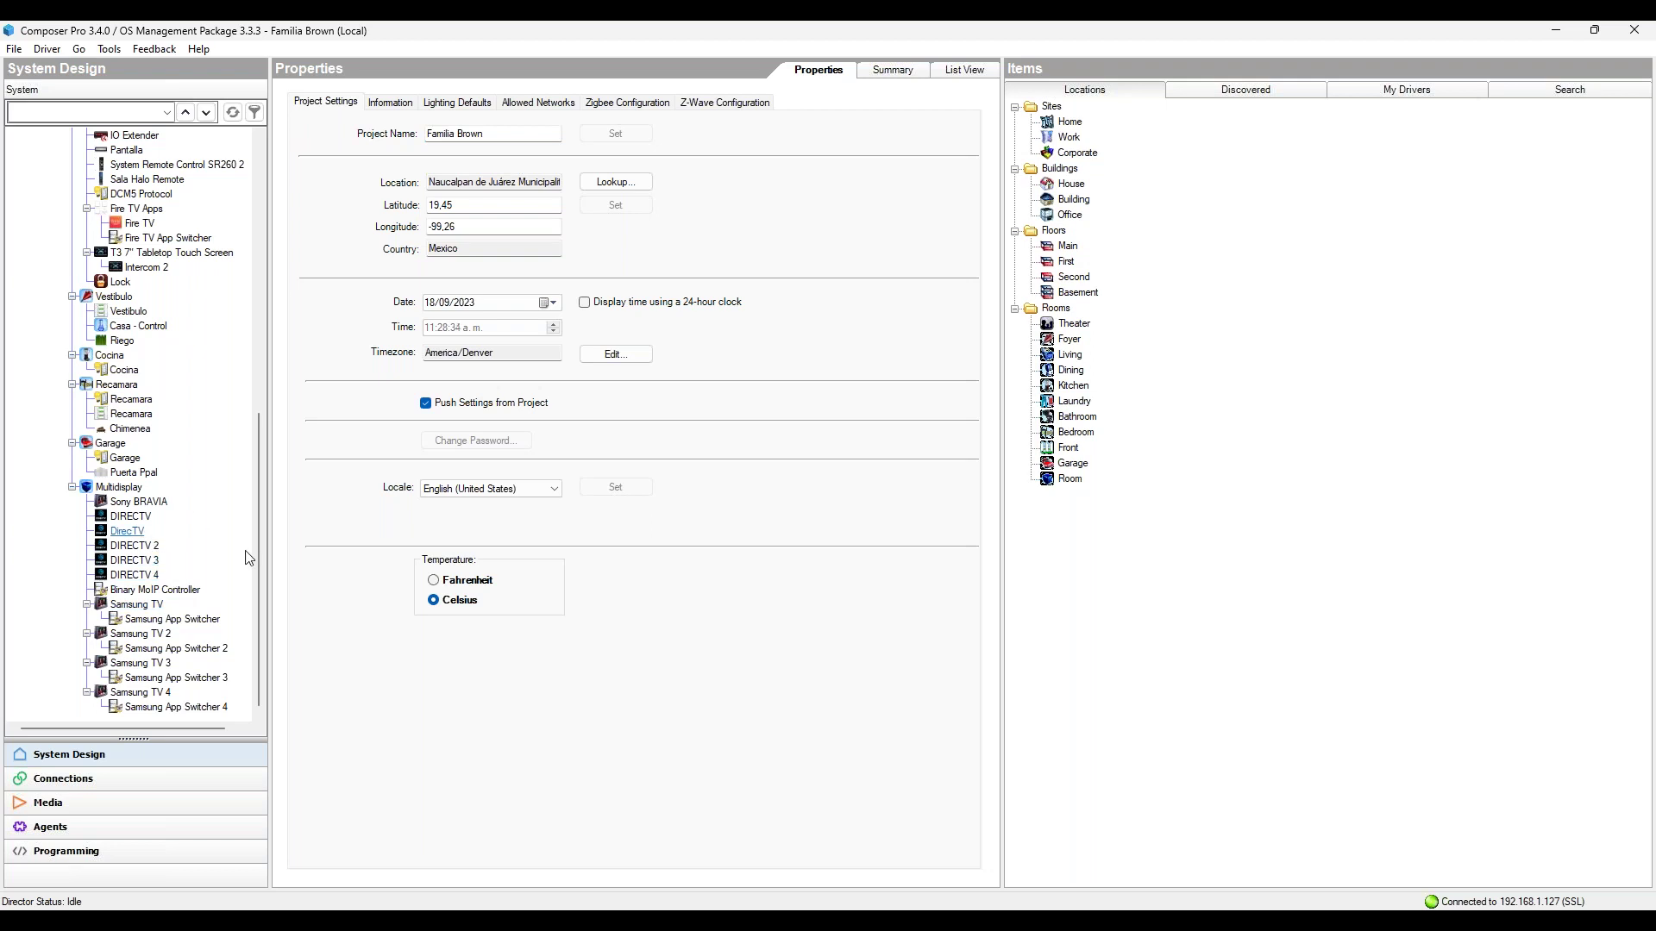
{"action": "left_click_drag", "start_coordinate": [261, 526], "coordinate": [197, 37]}
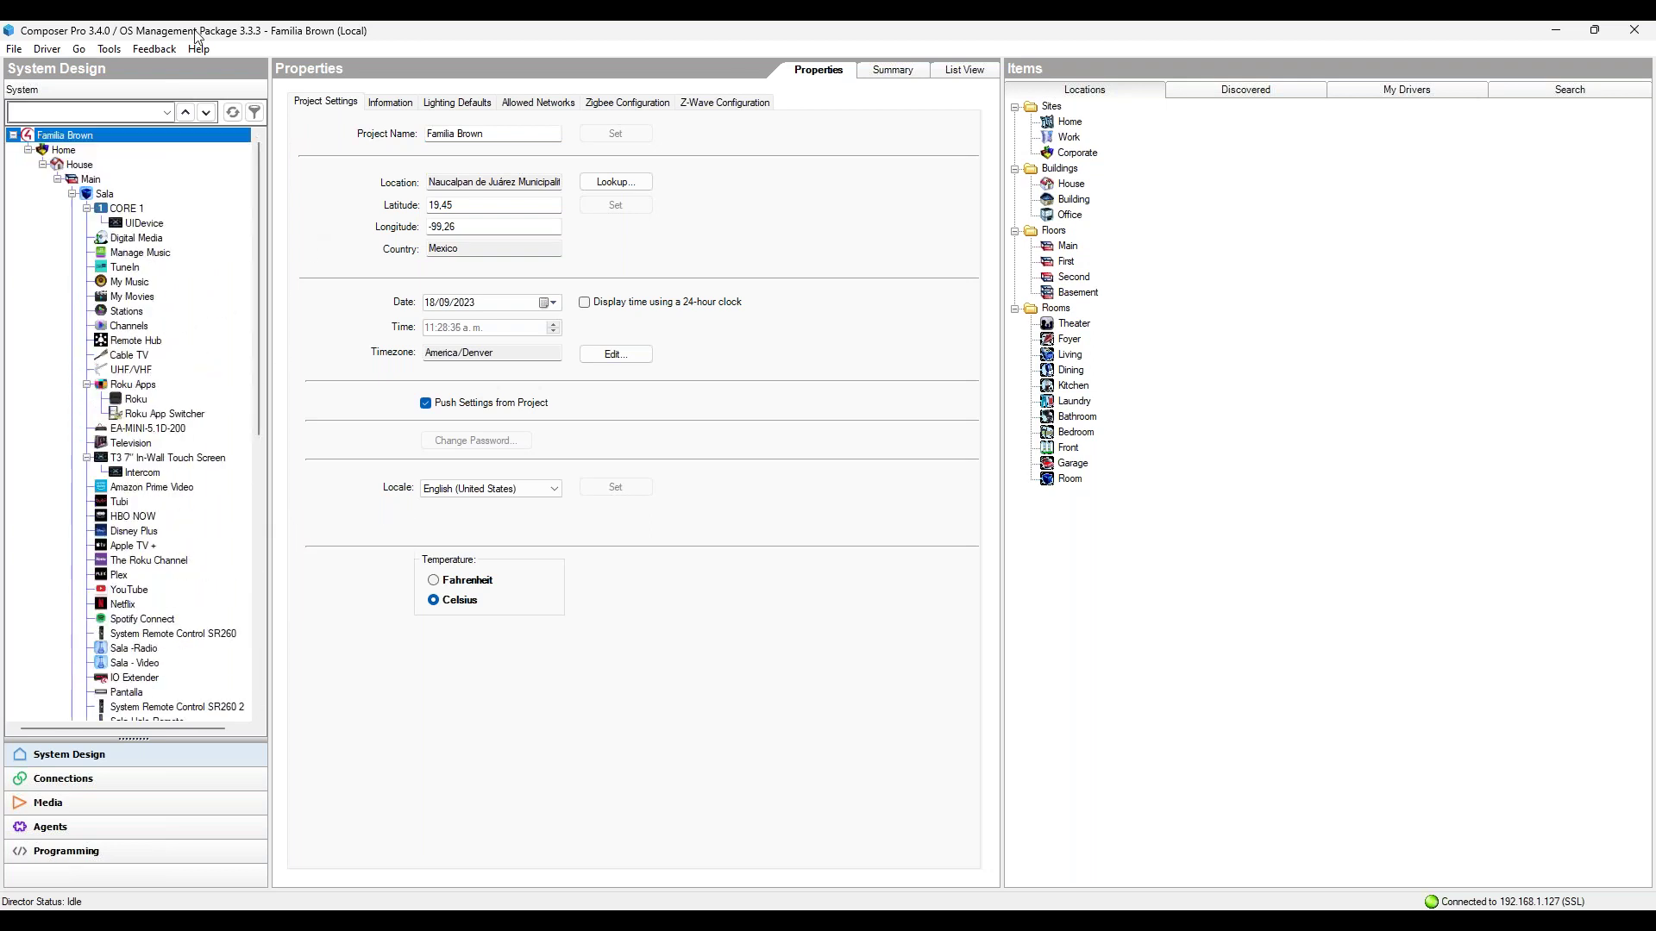
{"action": "left_click", "coordinate": [108, 49]}
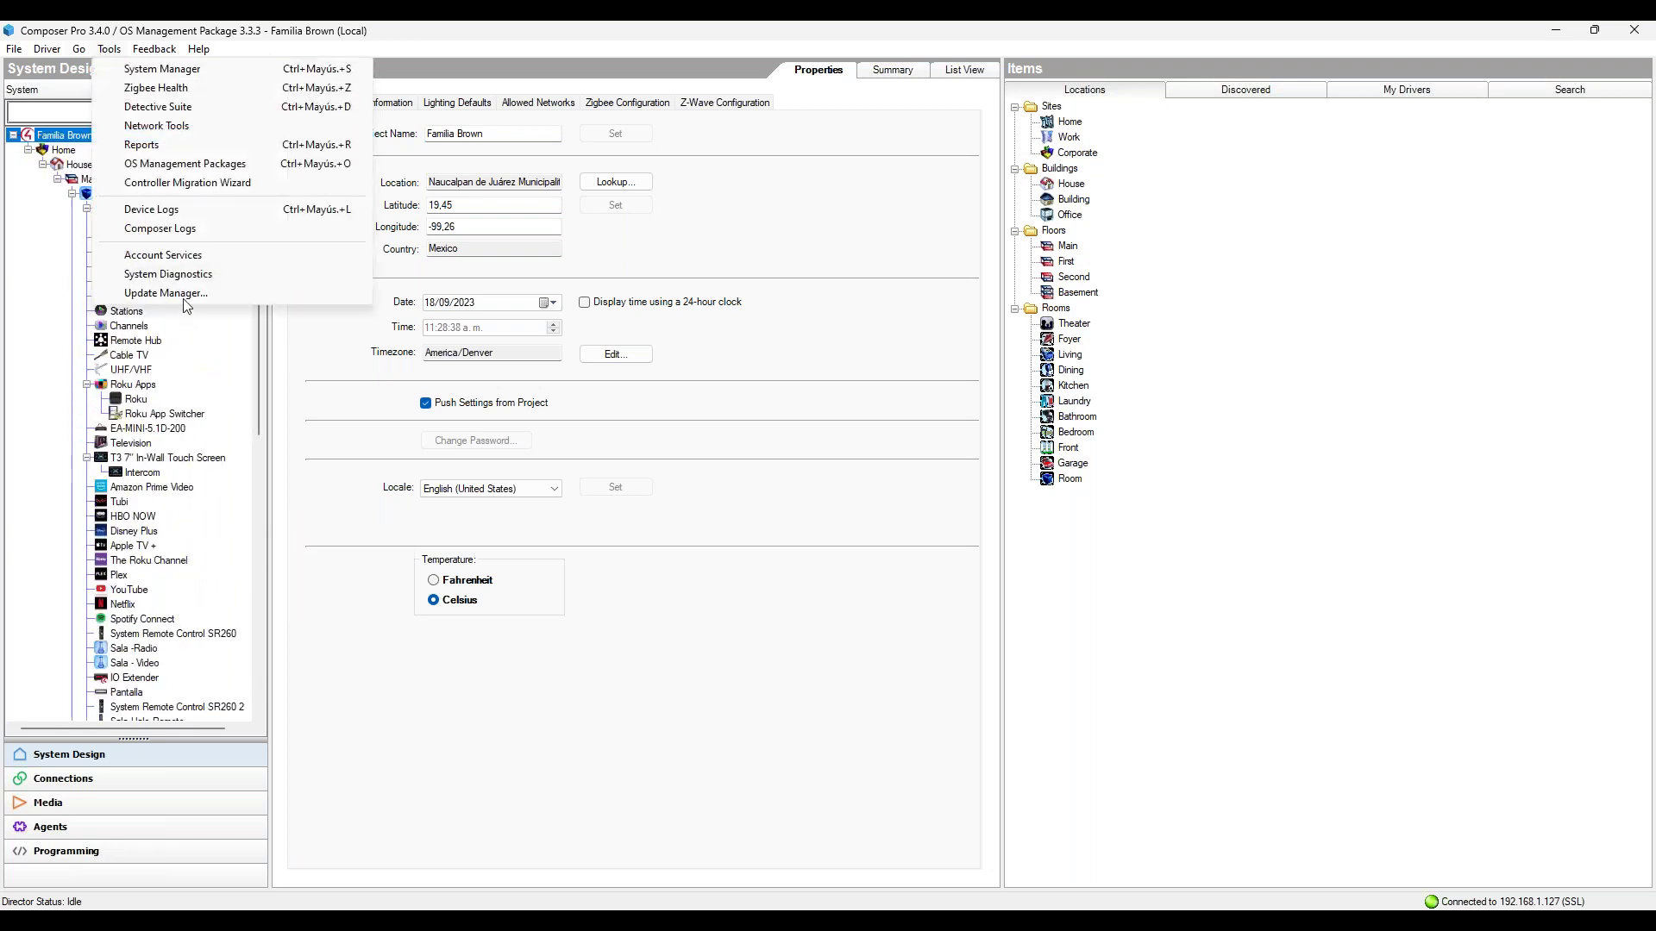
Step: Begin the 3.4.0.681769-res update in Update Manager, continuing past offline devices and skipping backup
{"action": "left_click", "coordinate": [182, 294]}
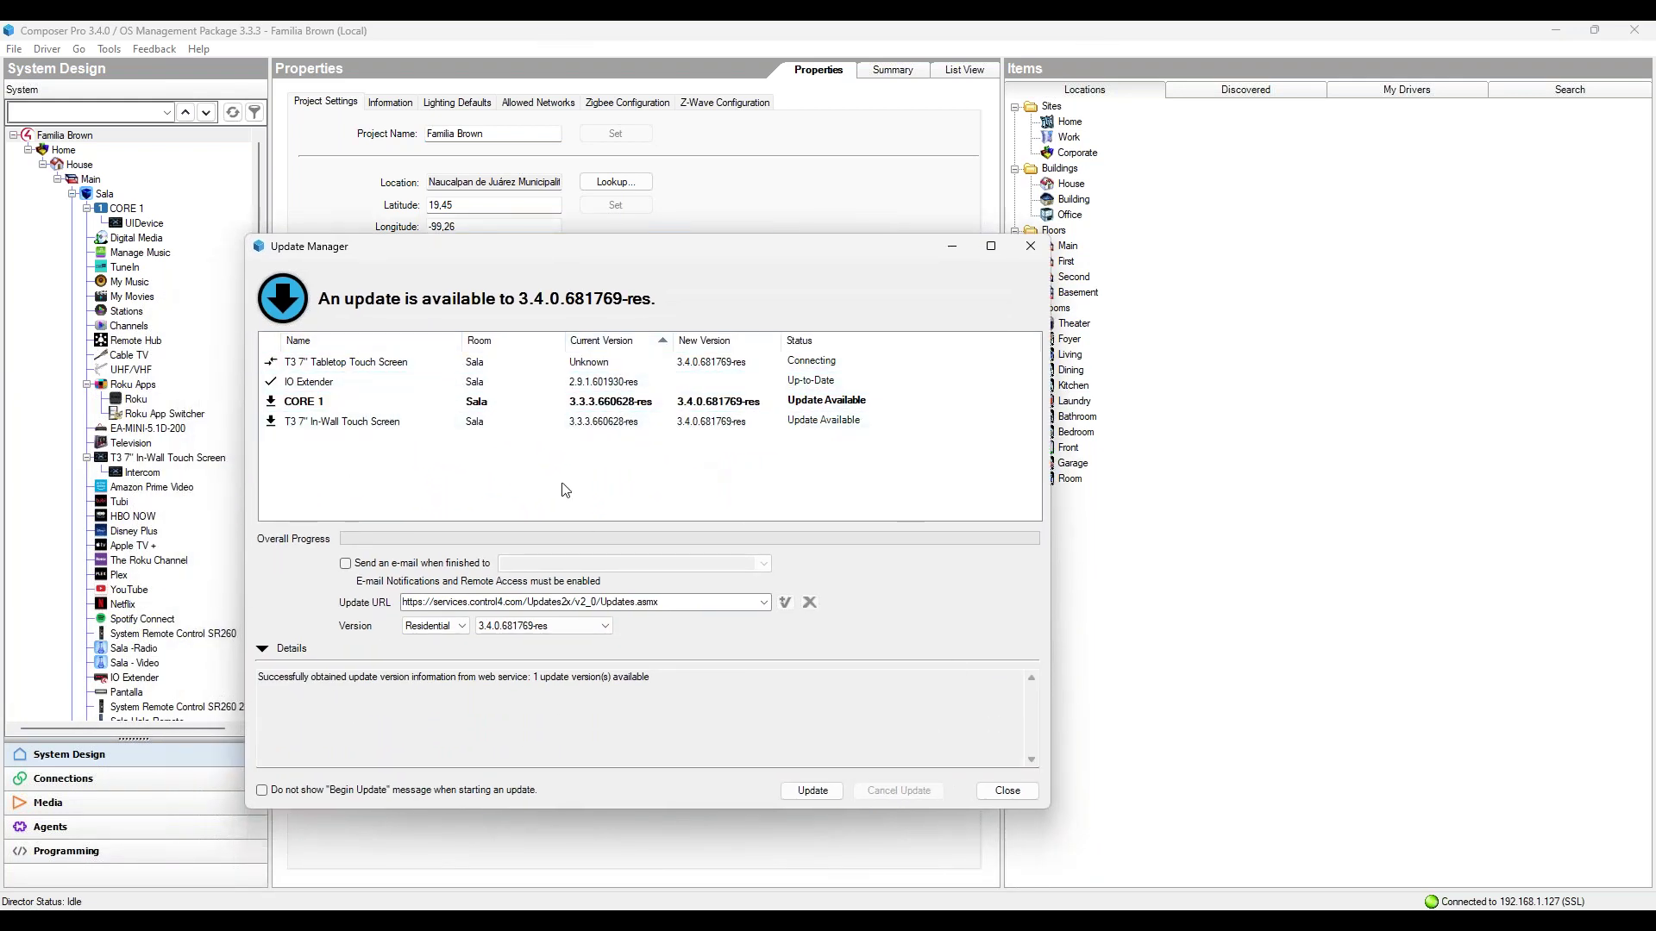
{"action": "left_click", "coordinate": [788, 786]}
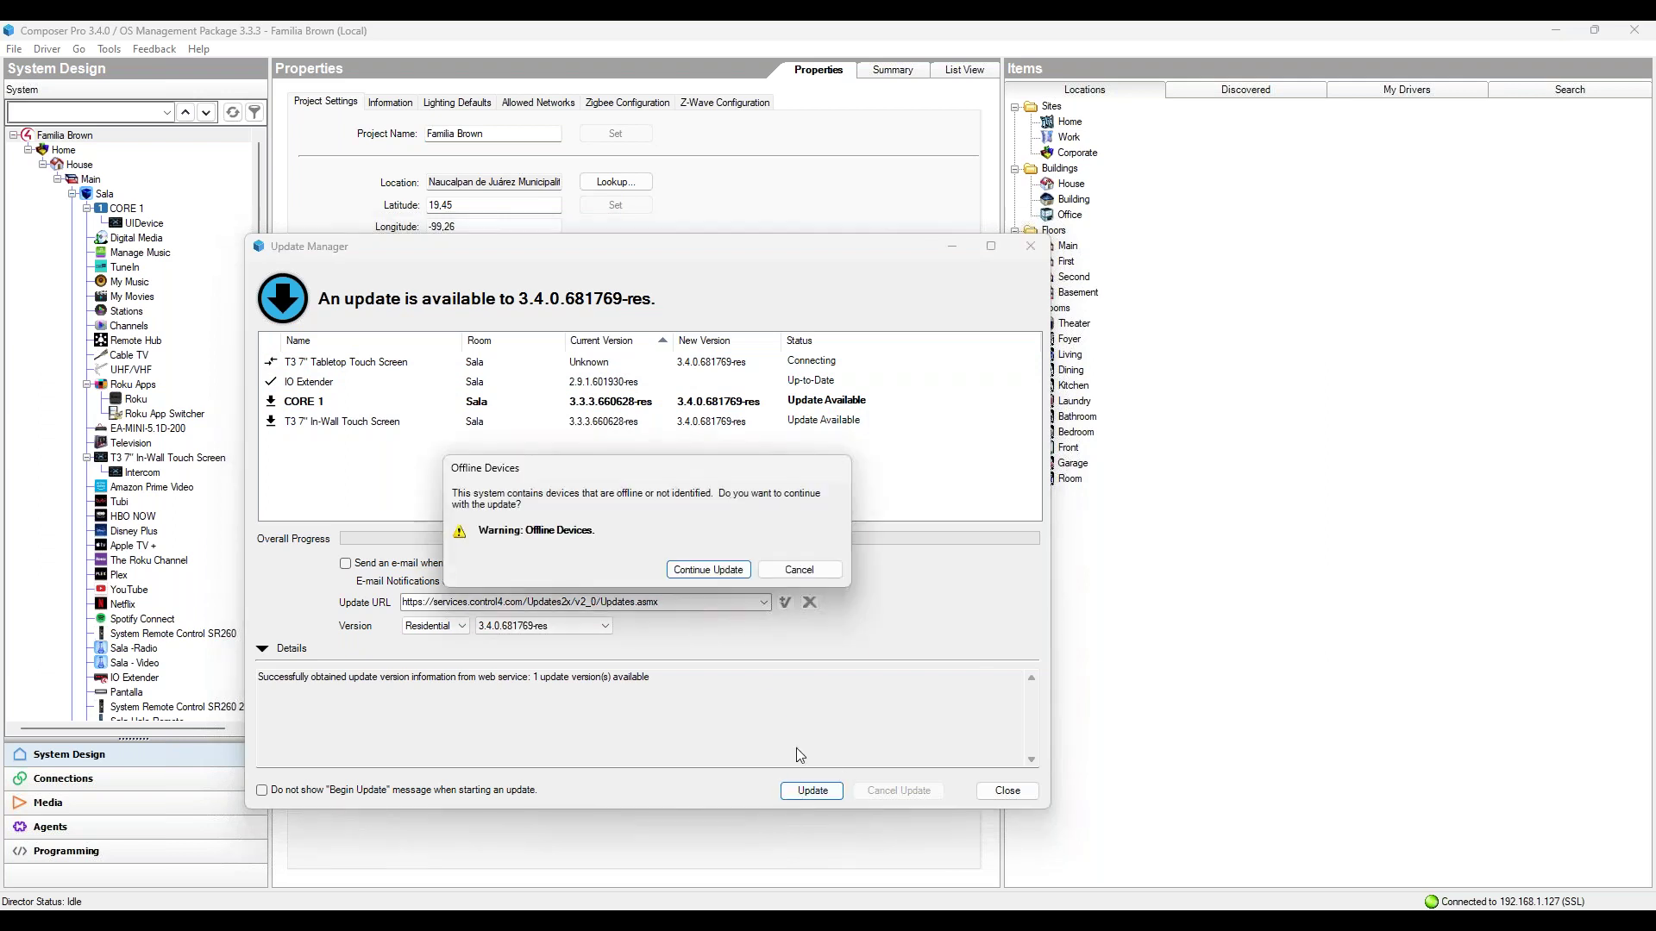
{"action": "left_click", "coordinate": [709, 571]}
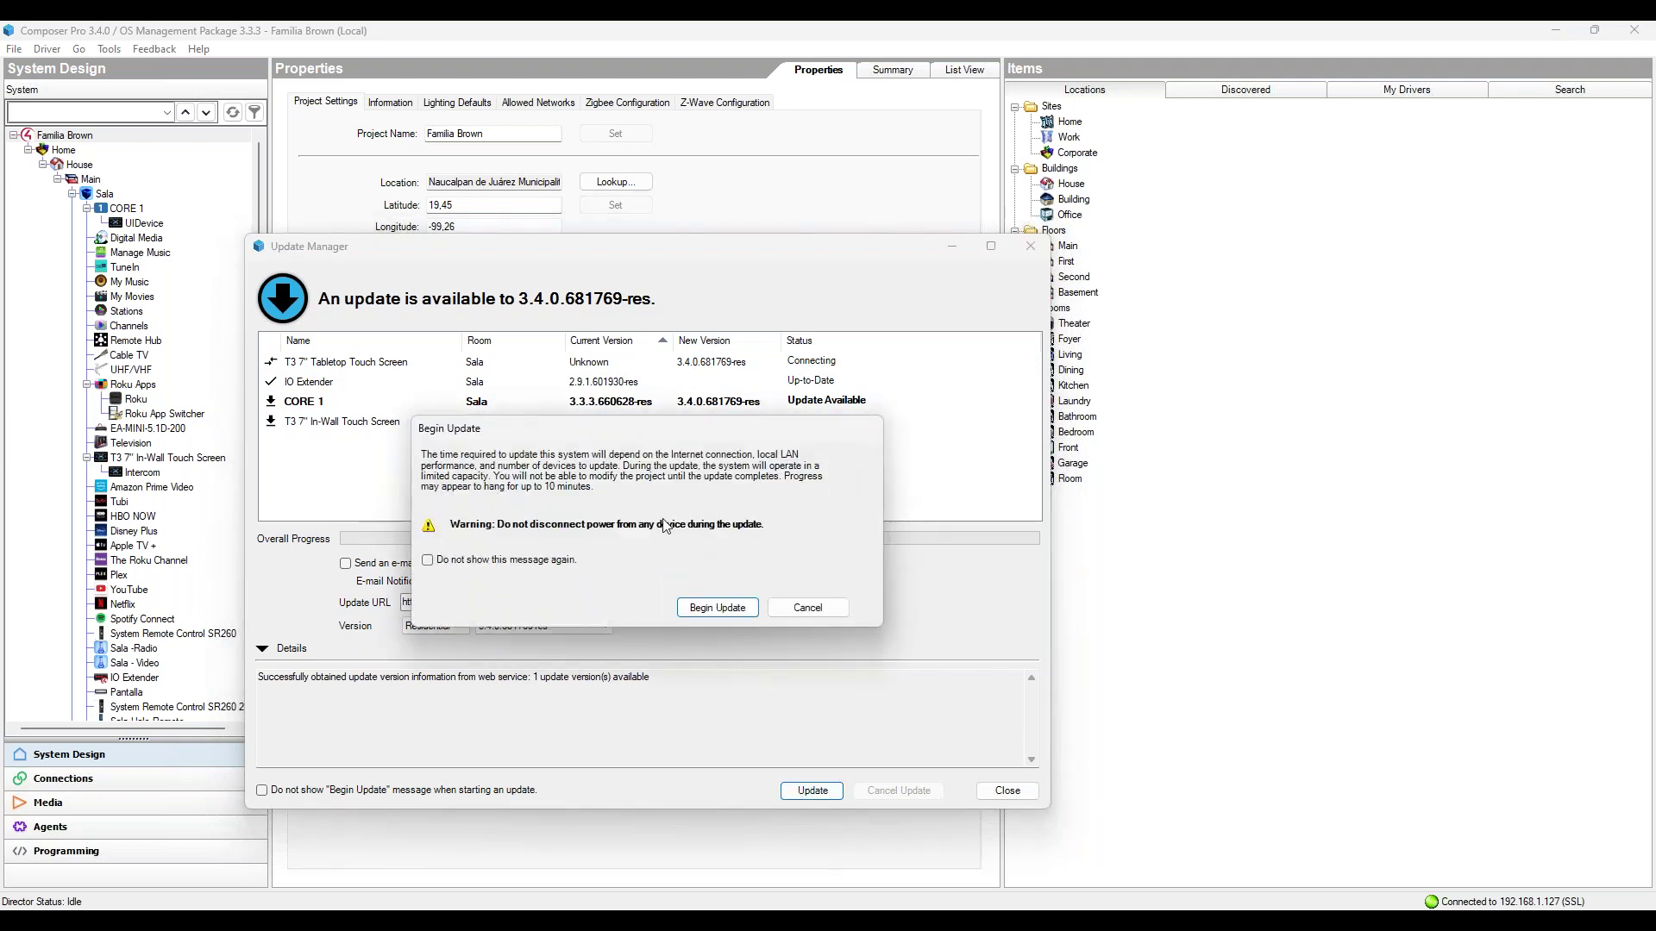
{"action": "left_click", "coordinate": [691, 612]}
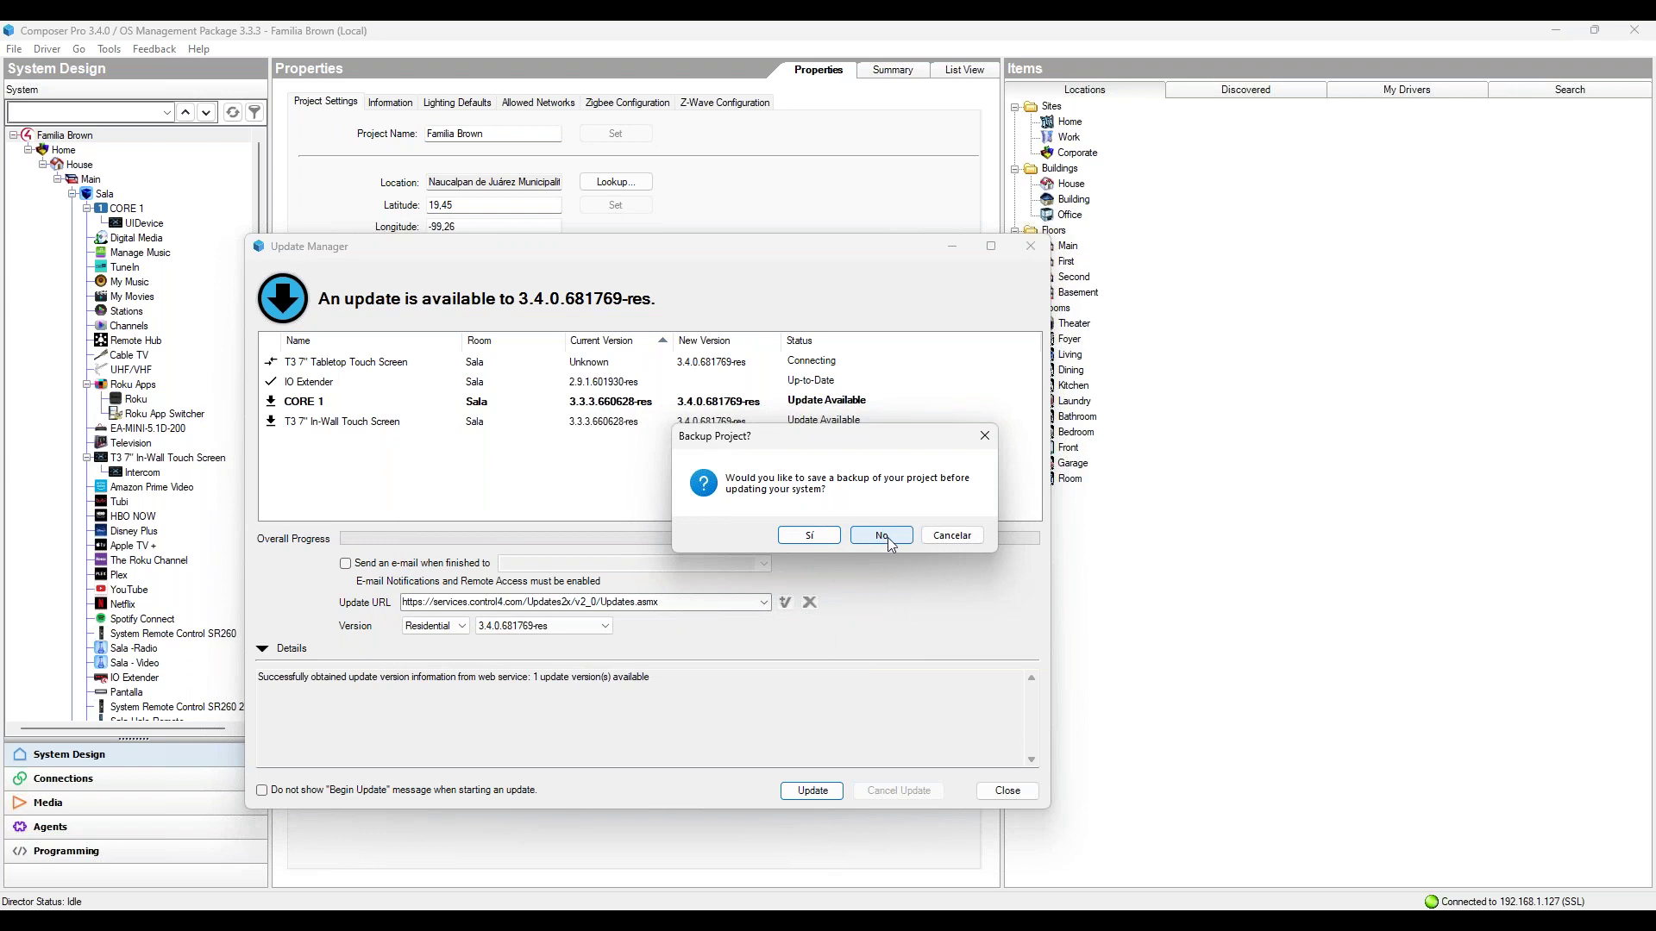
{"action": "left_click", "coordinate": [881, 535]}
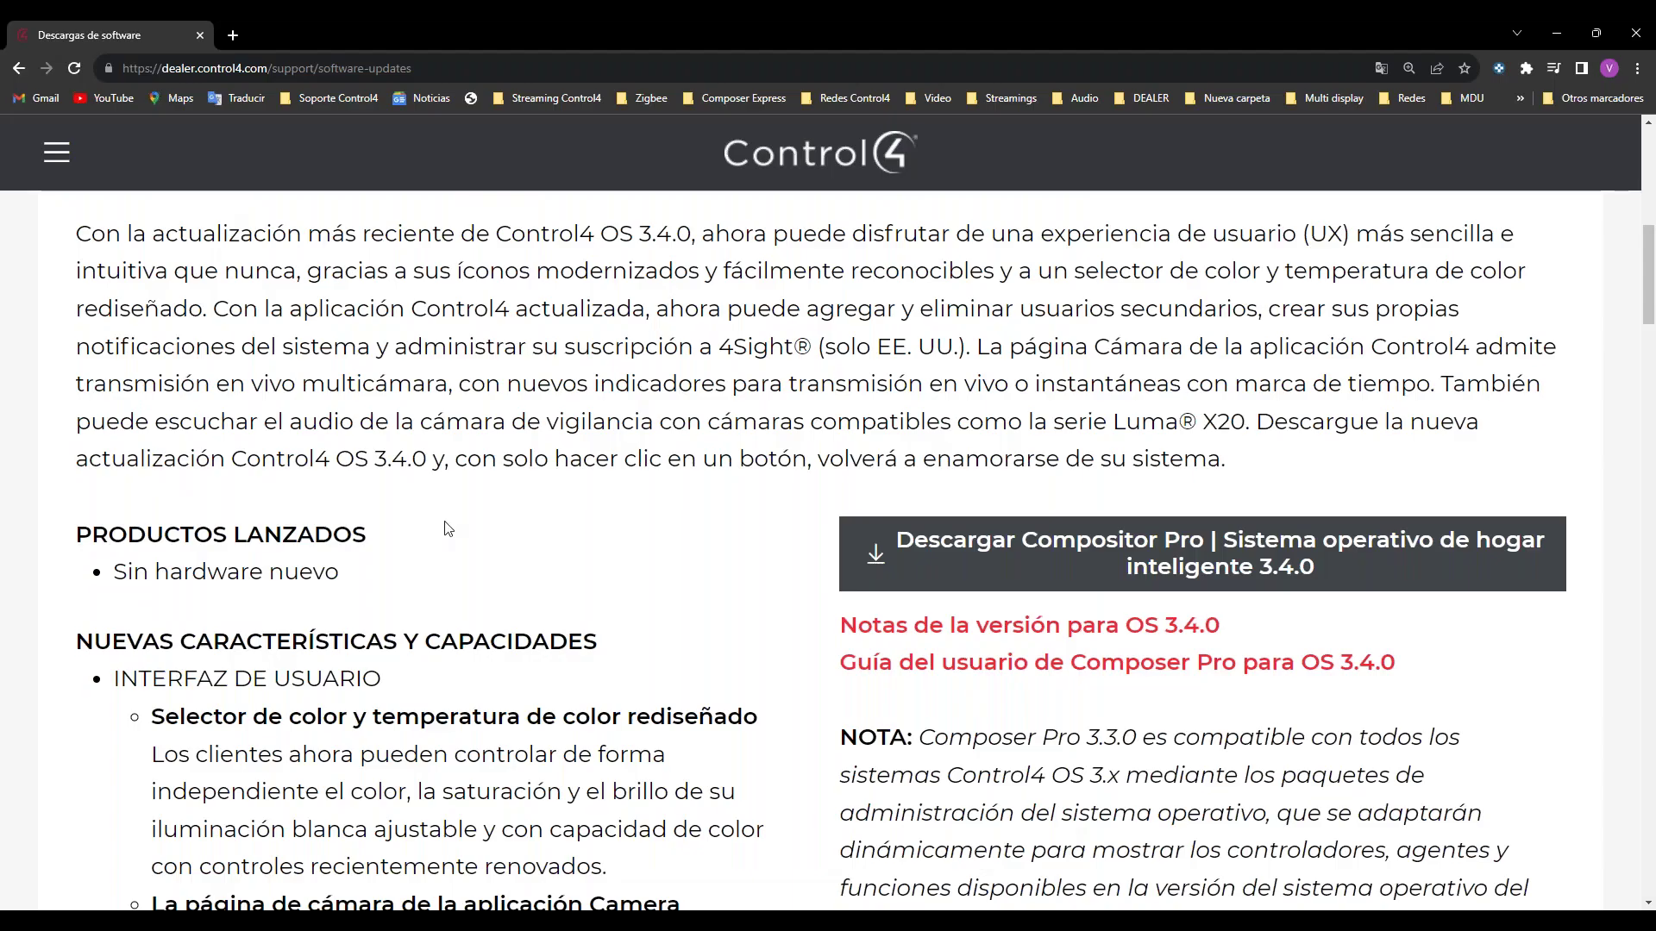
{"action": "scroll", "coordinate": [450, 523], "scroll_direction": "down", "scroll_amount": 4}
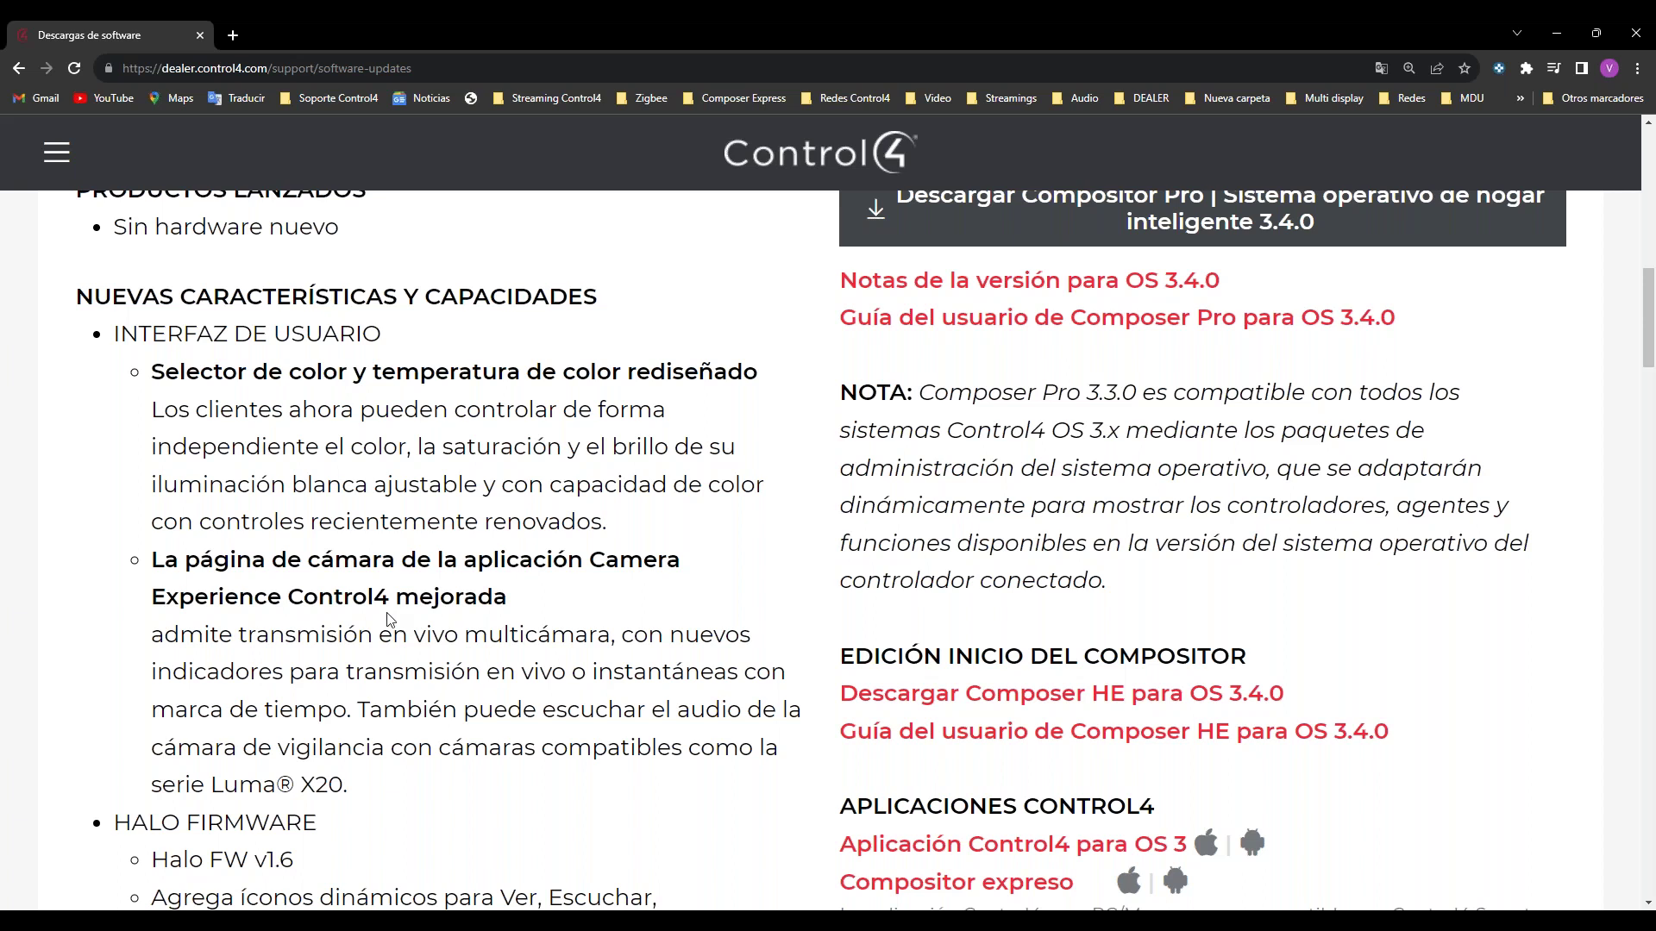
Step: Leave the OS 3.4.0 release notes and switch to the Samsung DeX desktop
{"action": "left_click", "coordinate": [604, 836]}
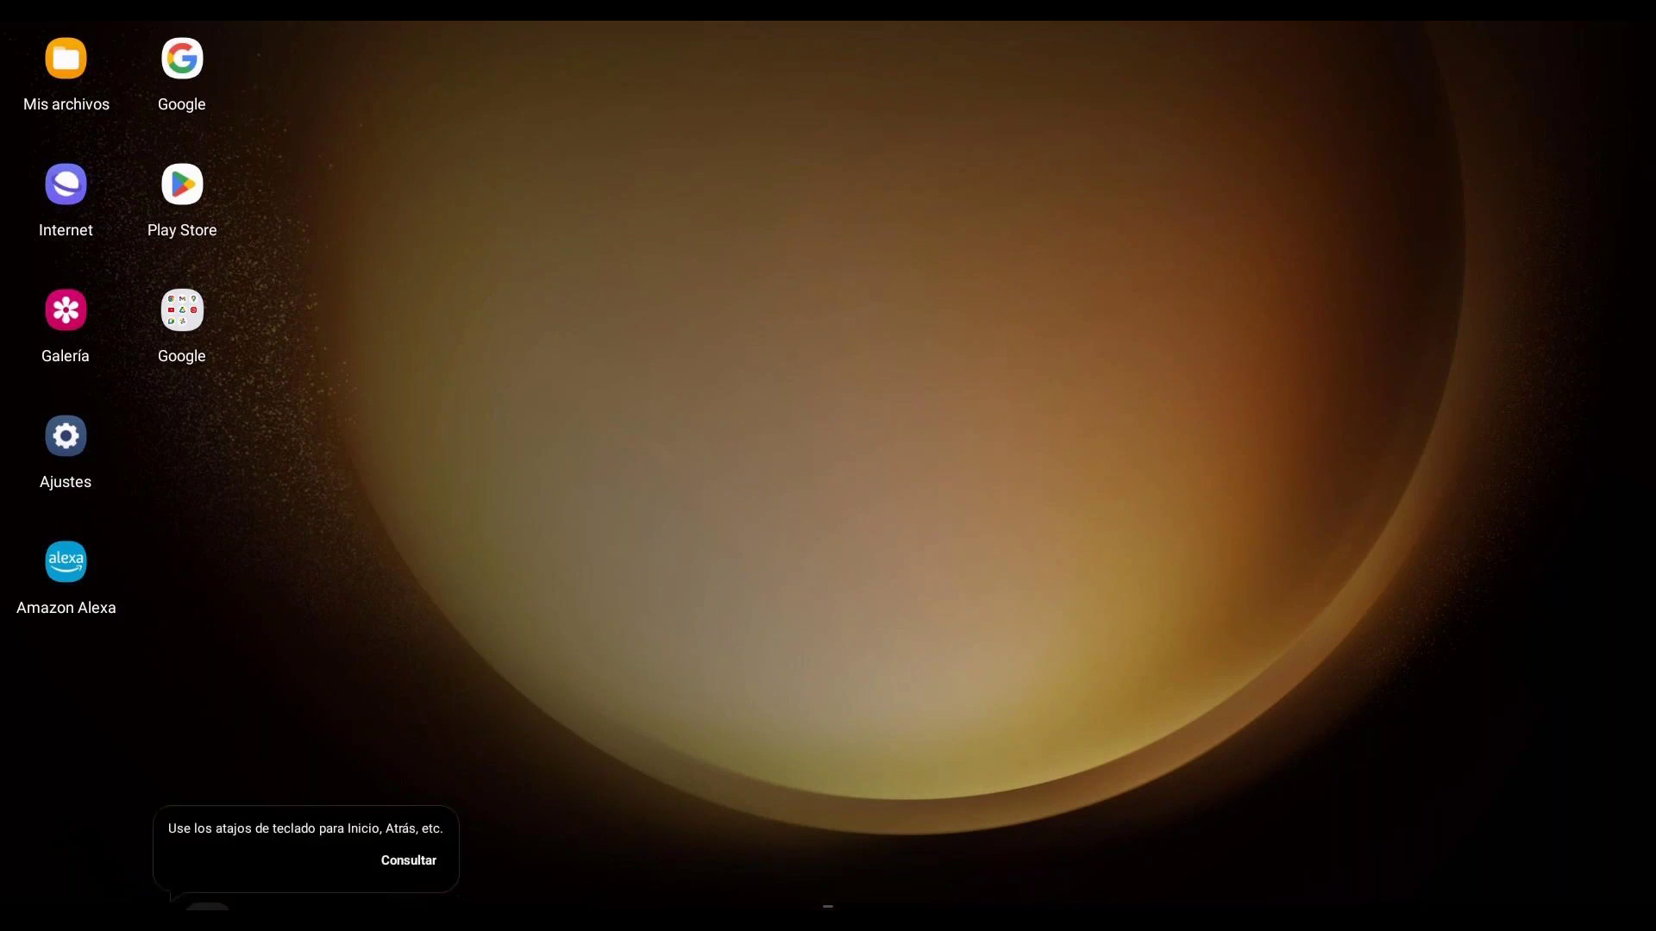
Step: Launch the Control4 app from the DeX app list
{"action": "left_click", "coordinate": [412, 862]}
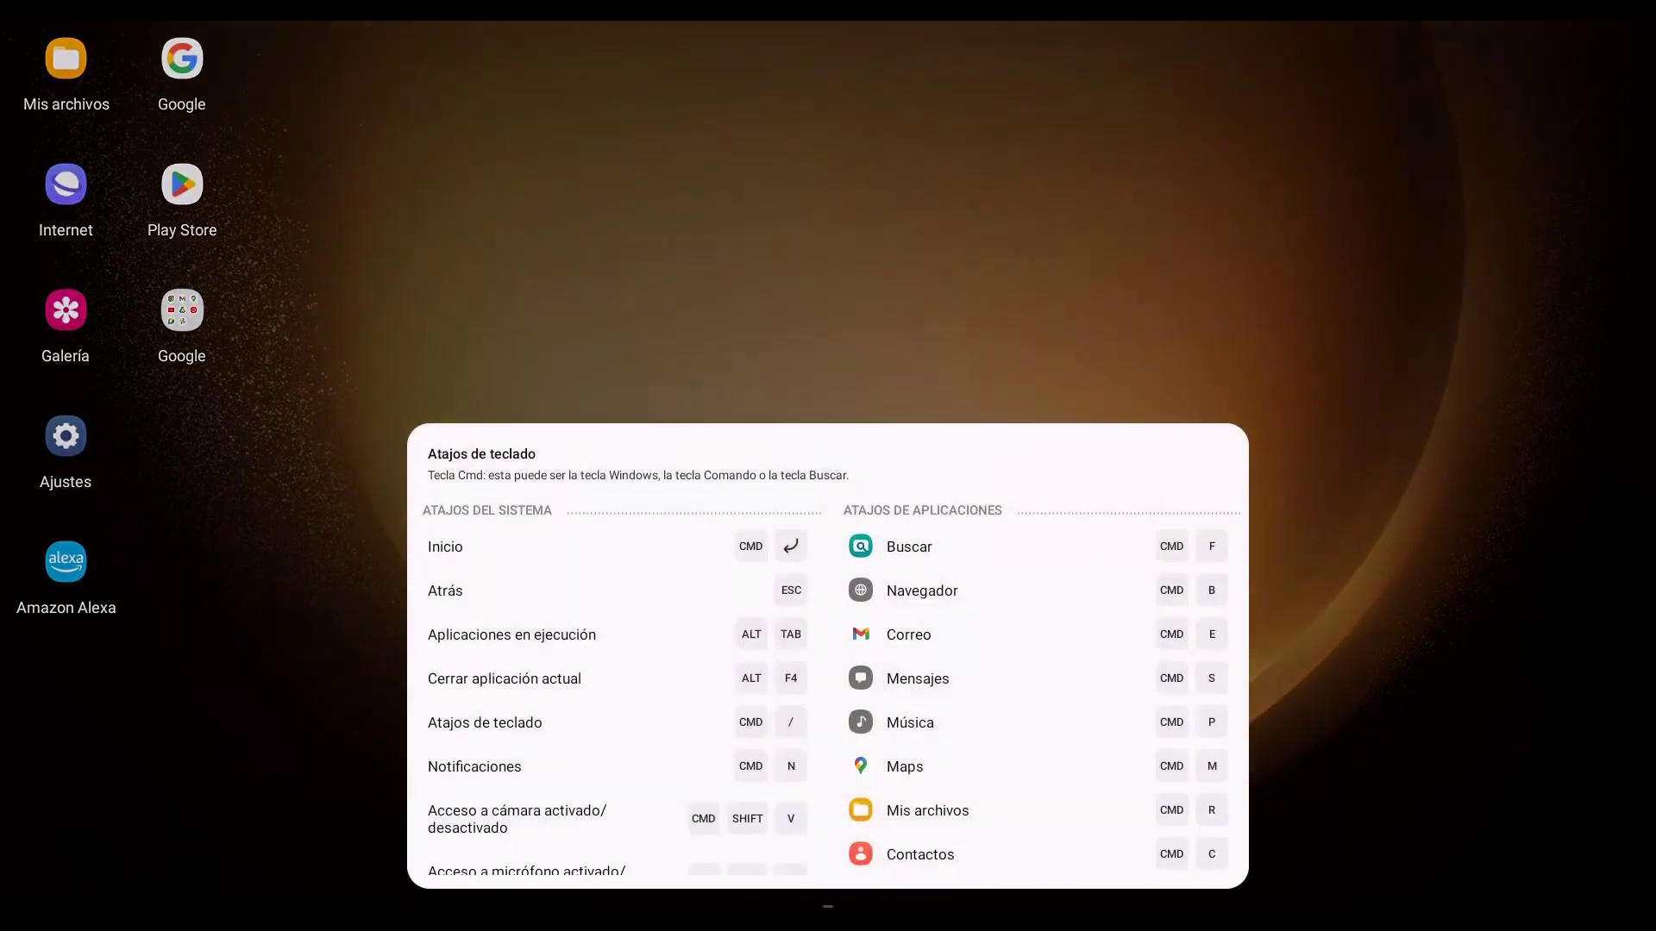
{"action": "key", "text": "super"}
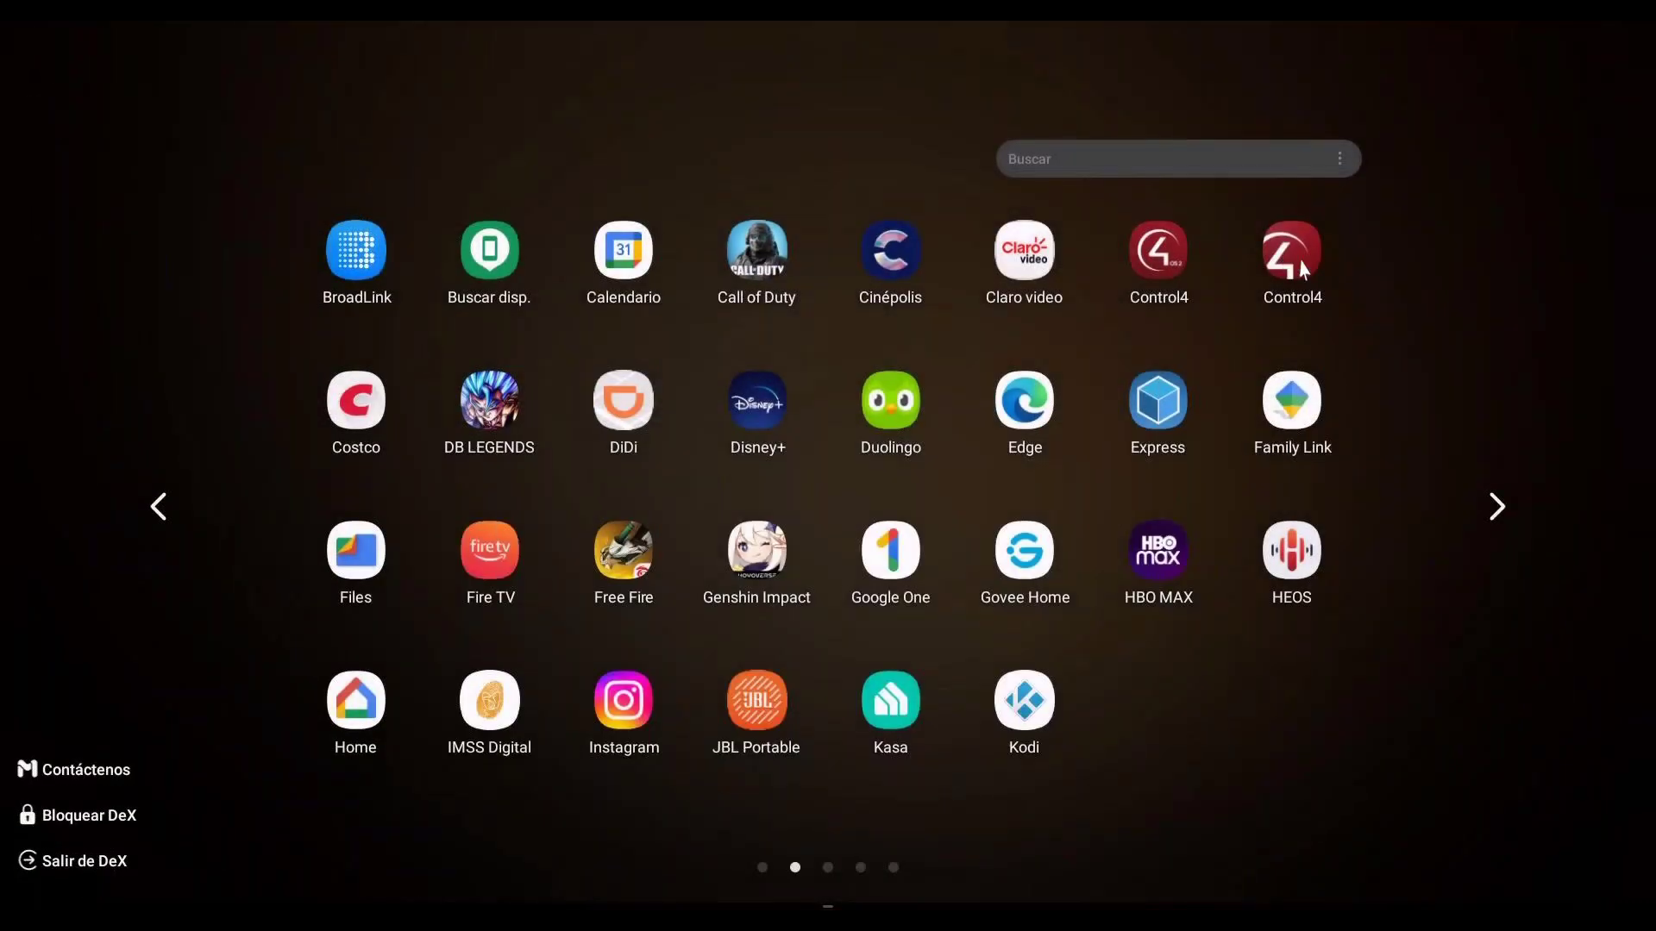
{"action": "left_click", "coordinate": [1300, 270]}
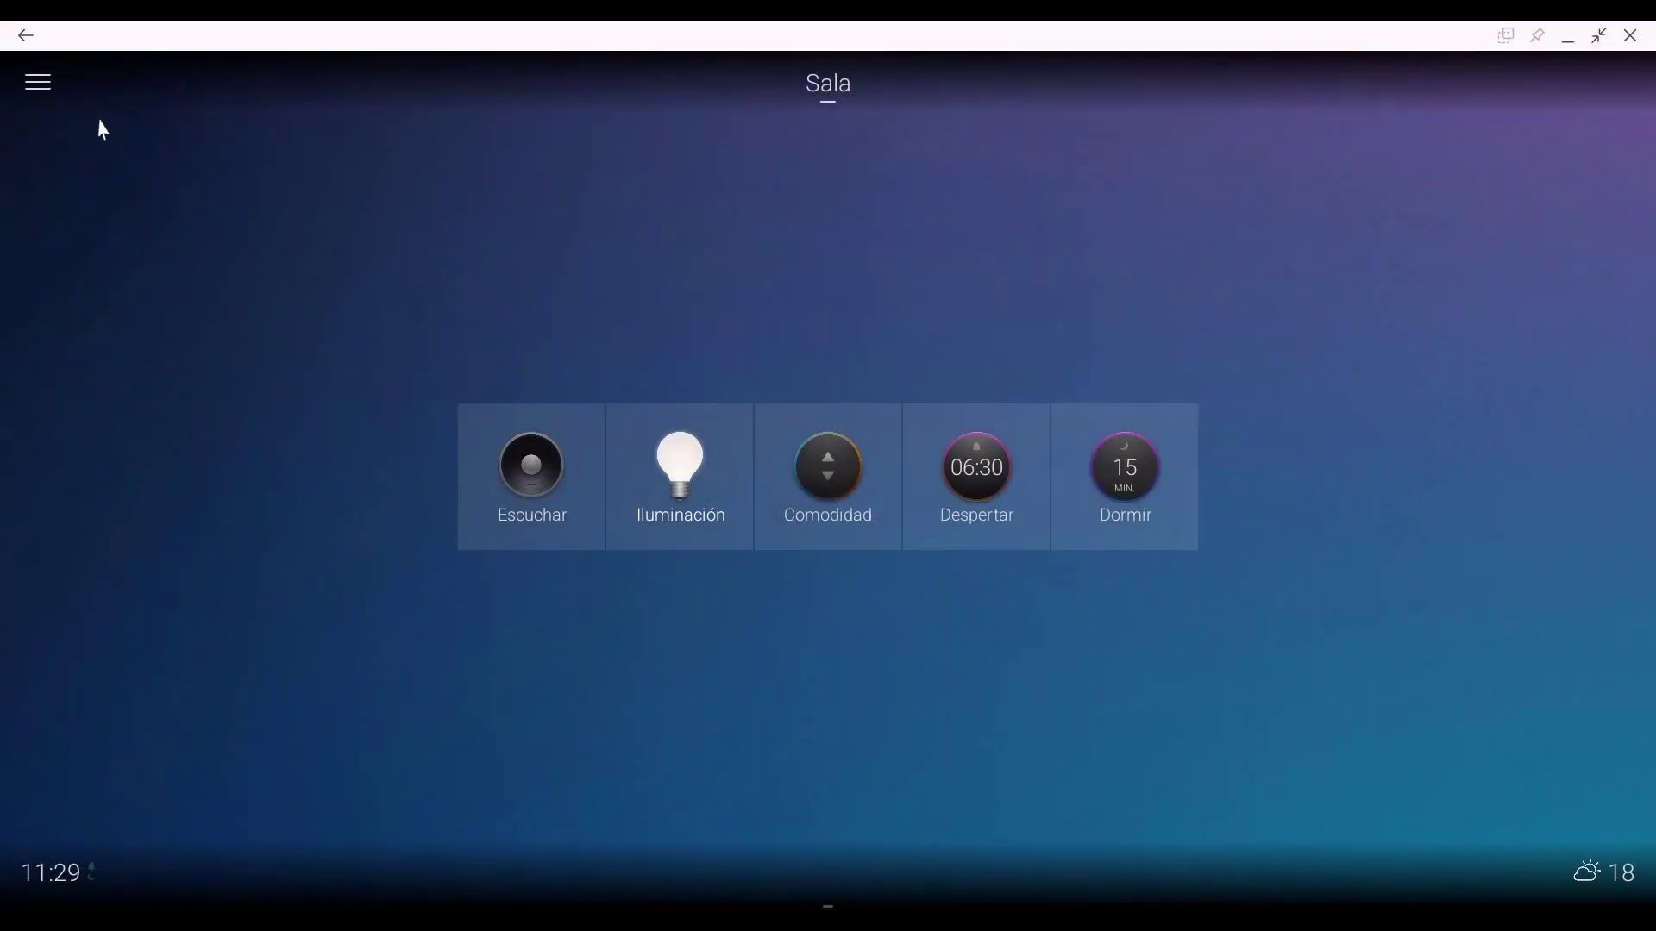
{"action": "left_click", "coordinate": [42, 90]}
{"action": "left_click", "coordinate": [157, 431]}
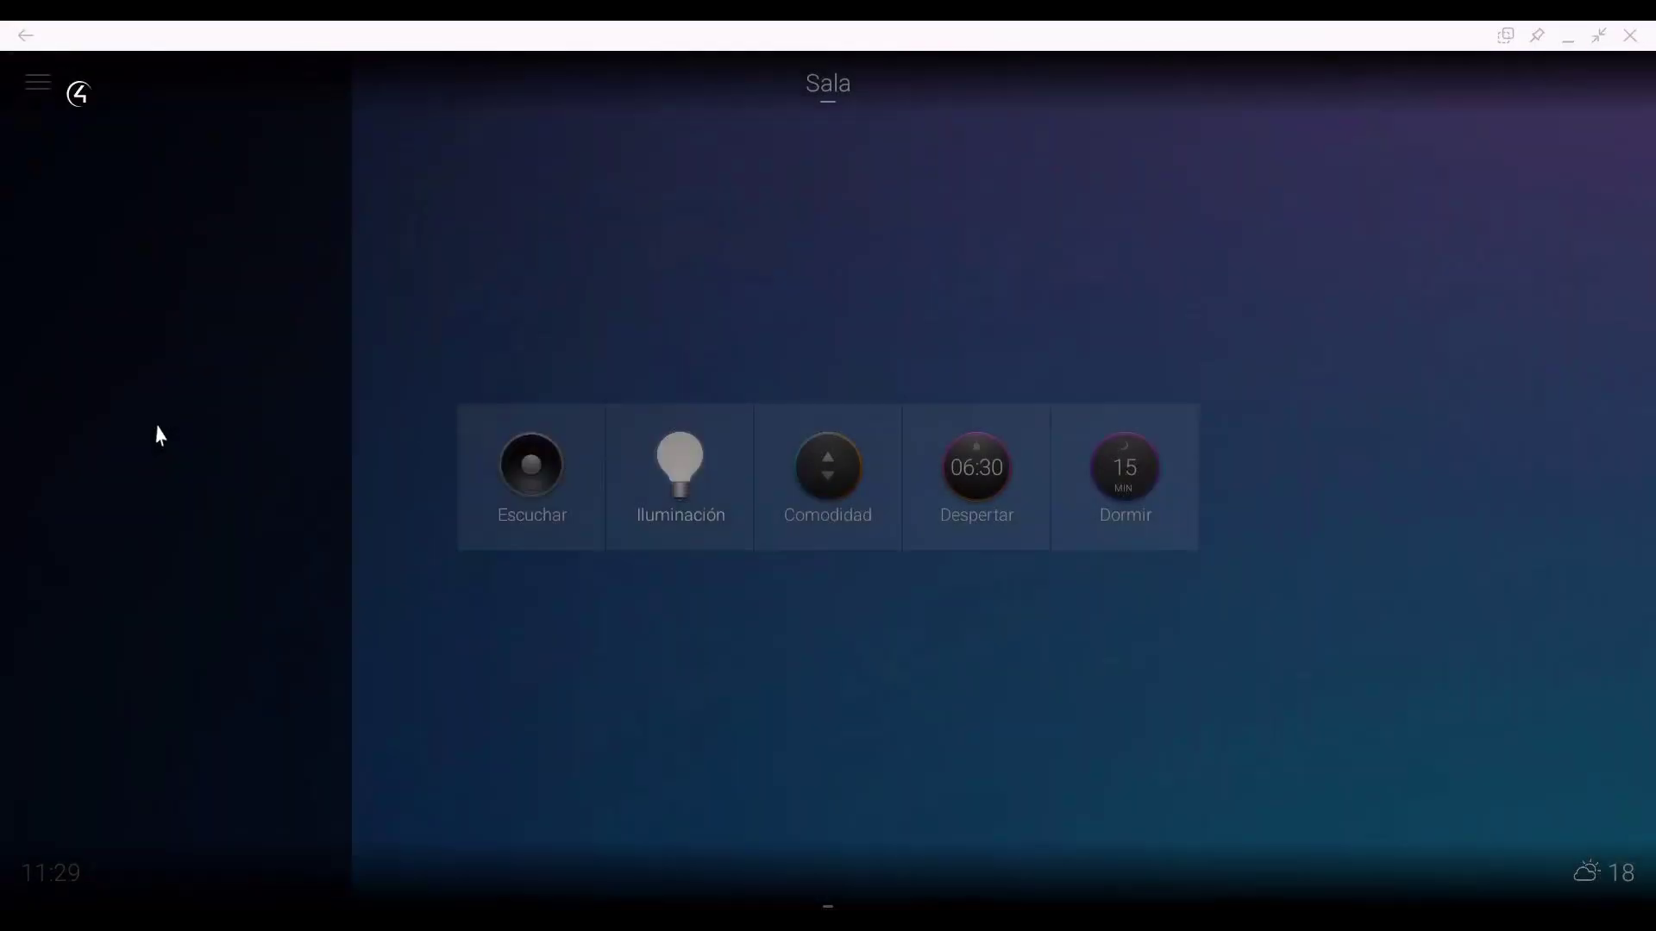
{"action": "left_click", "coordinate": [497, 891]}
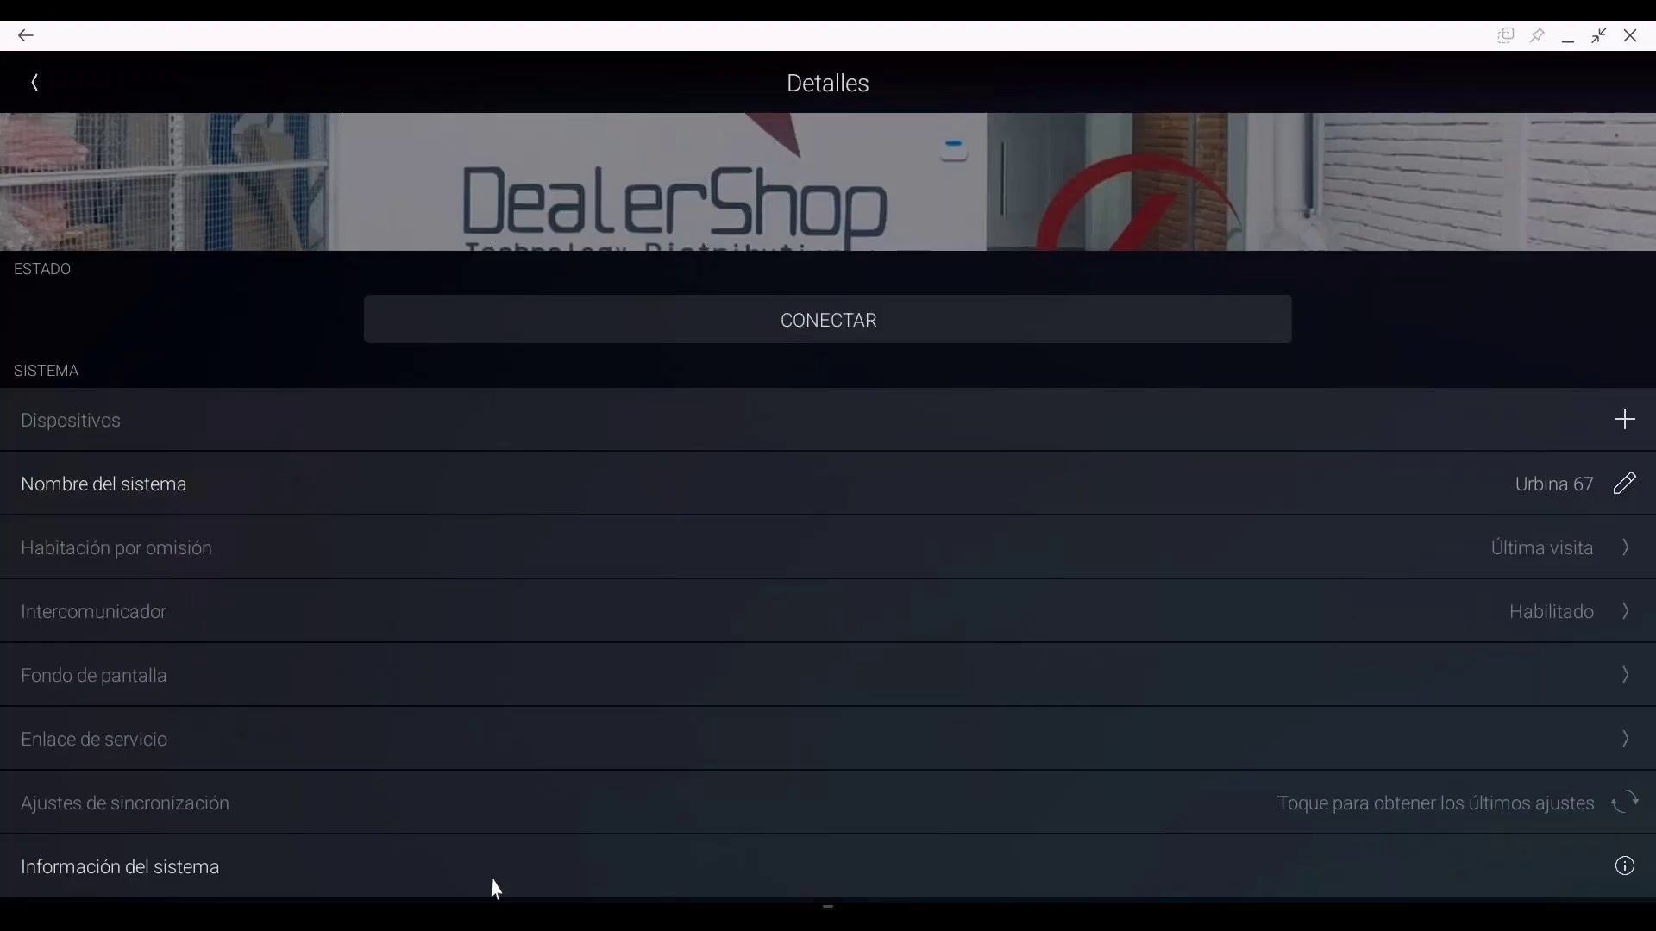
{"action": "left_click", "coordinate": [841, 333]}
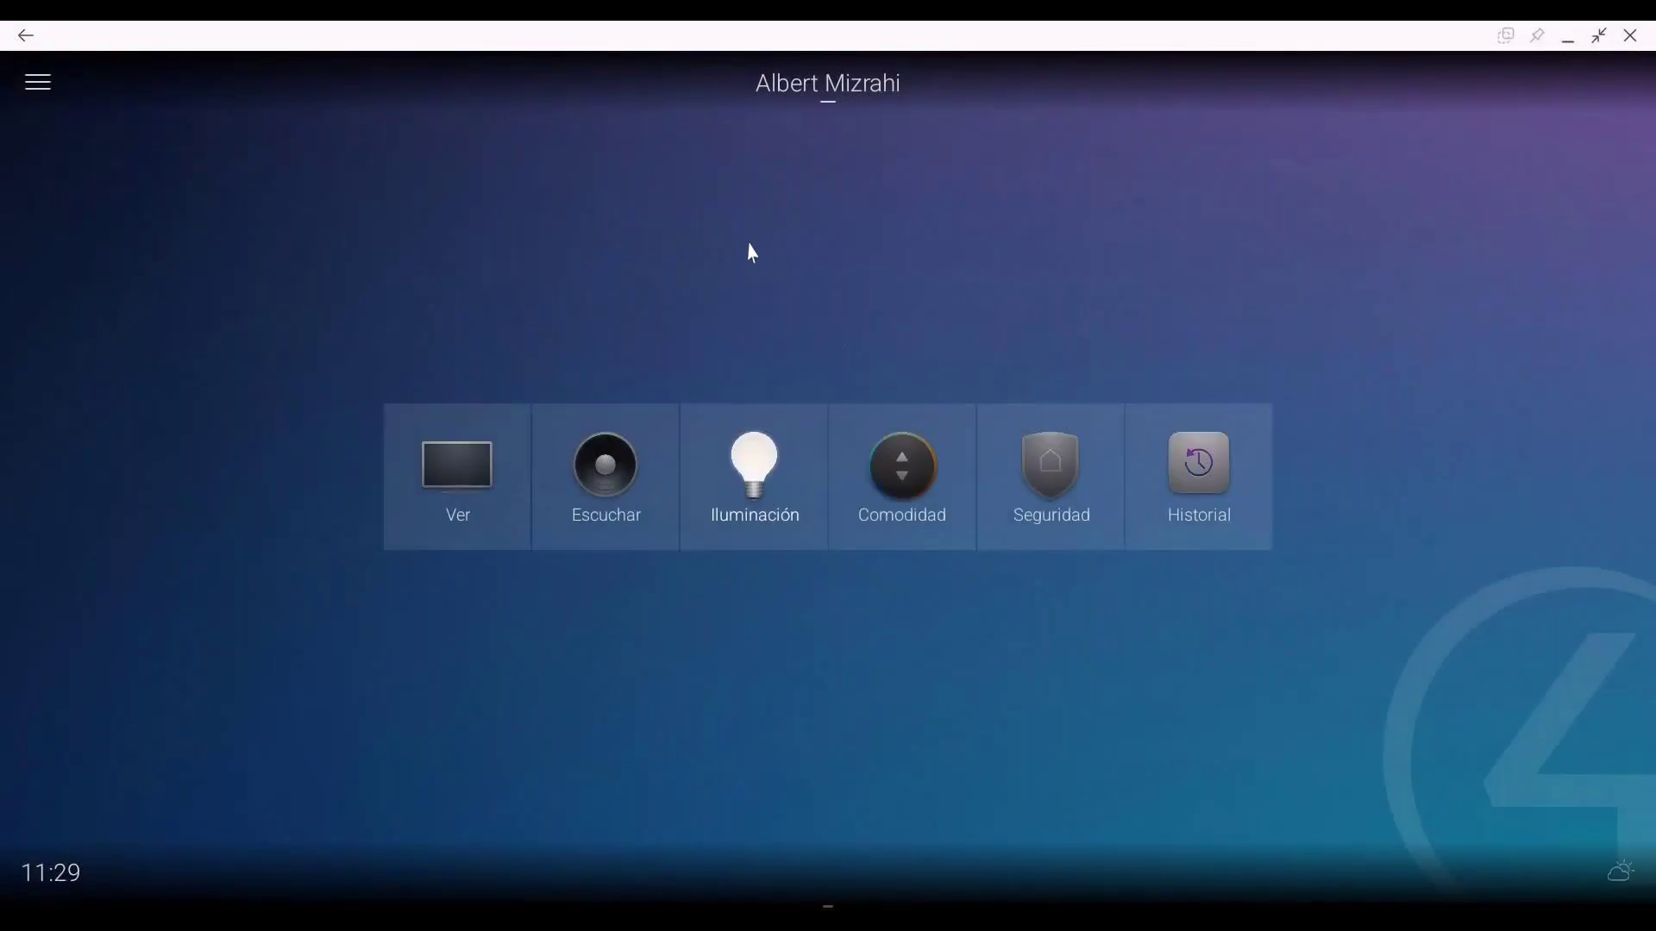
{"action": "left_click", "coordinate": [1056, 500]}
Step: Open Cámaras and scroll through every live camera feed
{"action": "left_click", "coordinate": [882, 519]}
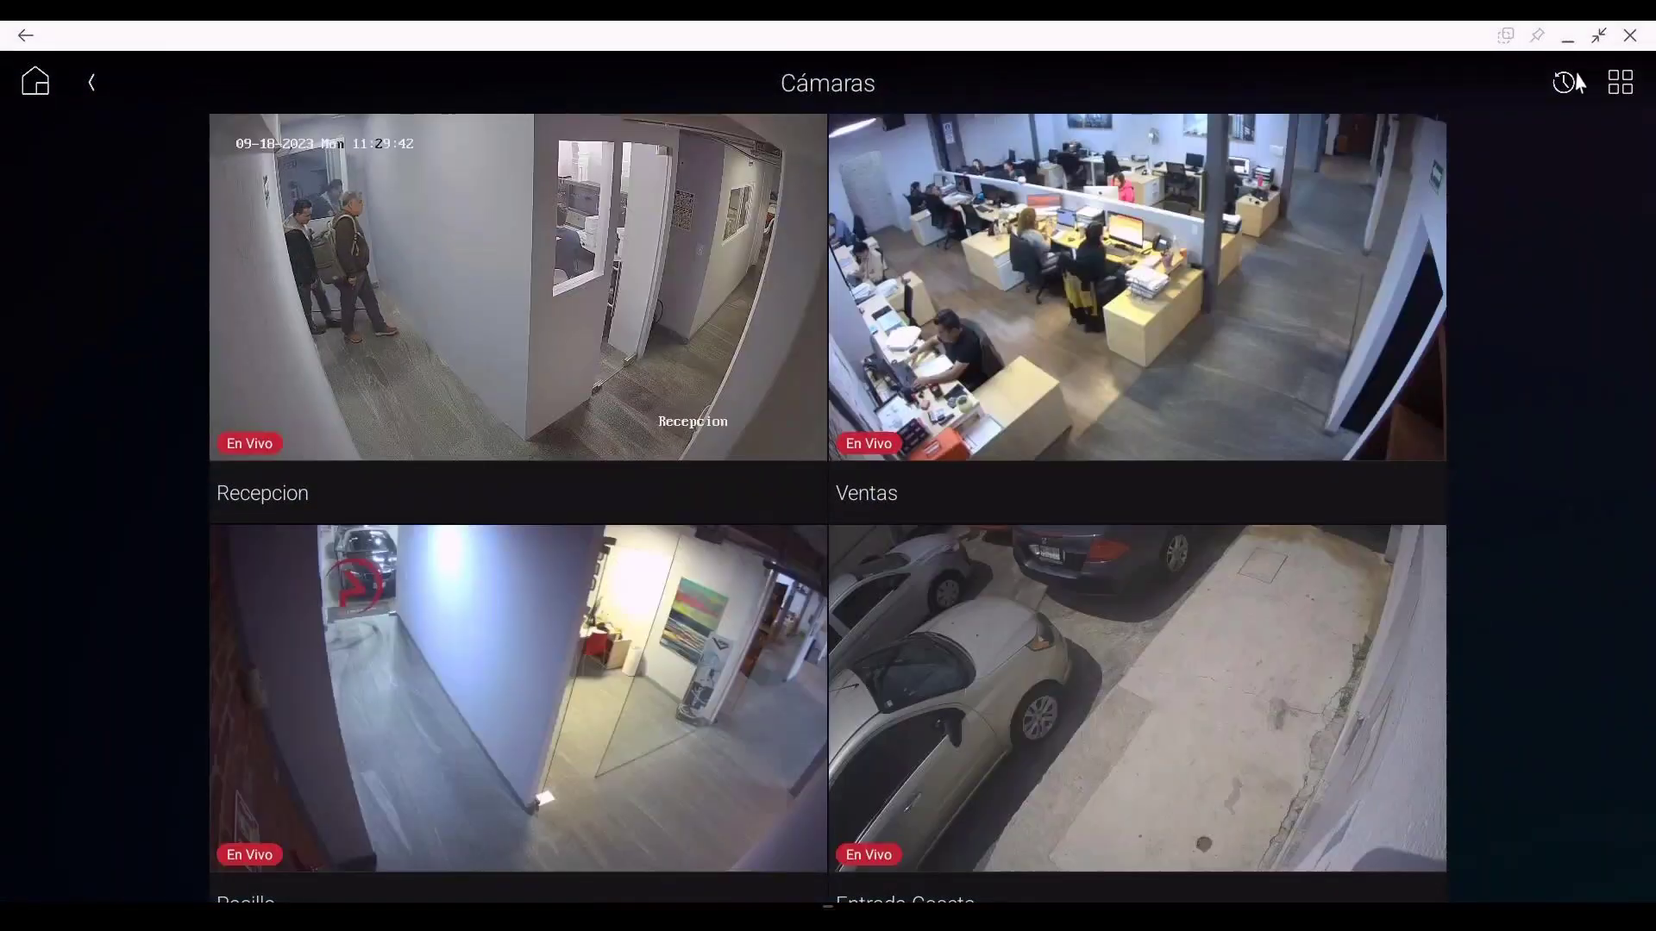
{"action": "scroll", "coordinate": [1112, 362], "scroll_direction": "down", "scroll_amount": 4}
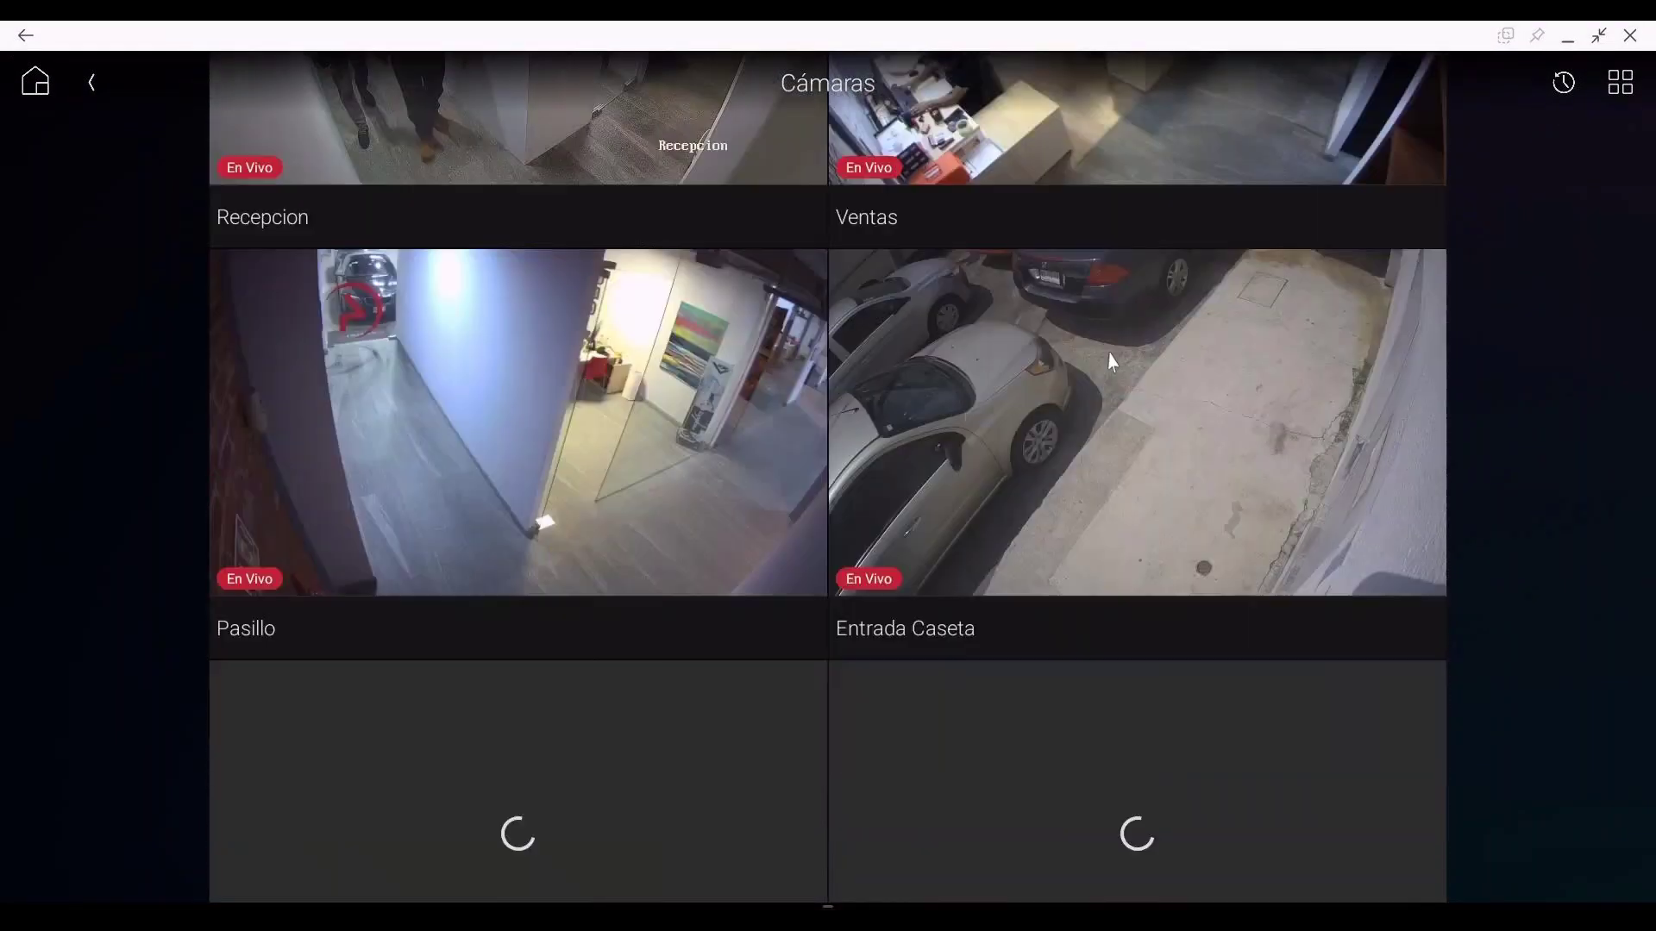
{"action": "scroll", "coordinate": [1113, 363], "scroll_direction": "down", "scroll_amount": 1}
{"action": "scroll", "coordinate": [1112, 362], "scroll_direction": "down", "scroll_amount": 1}
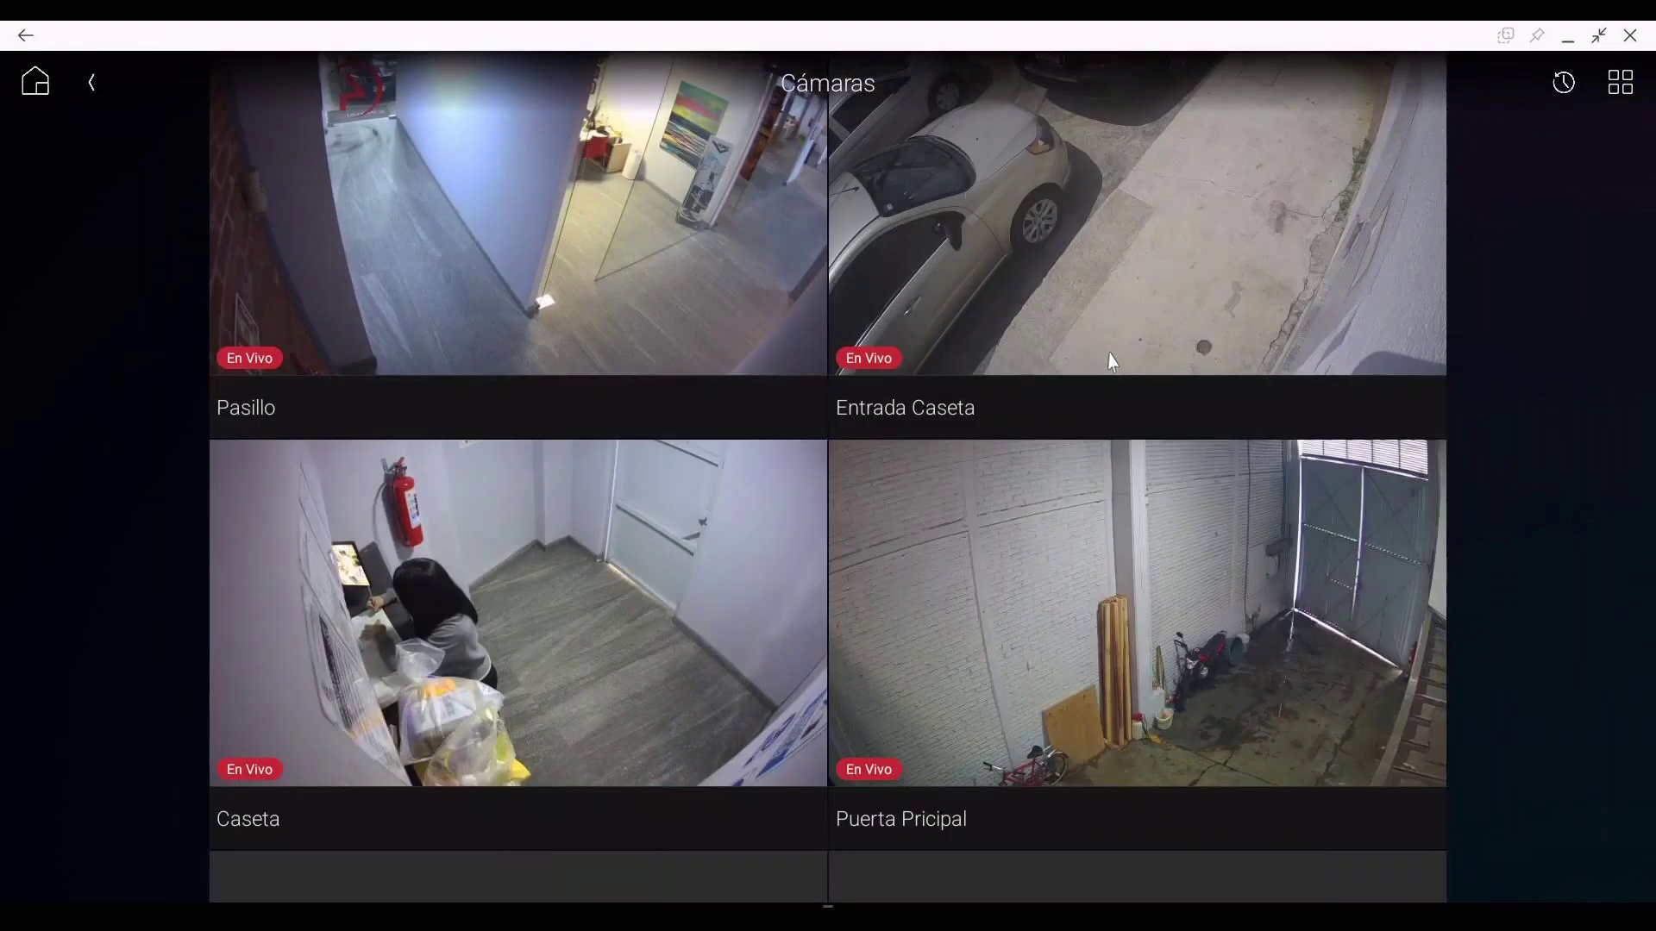
{"action": "scroll", "coordinate": [1113, 371], "scroll_direction": "down", "scroll_amount": 5}
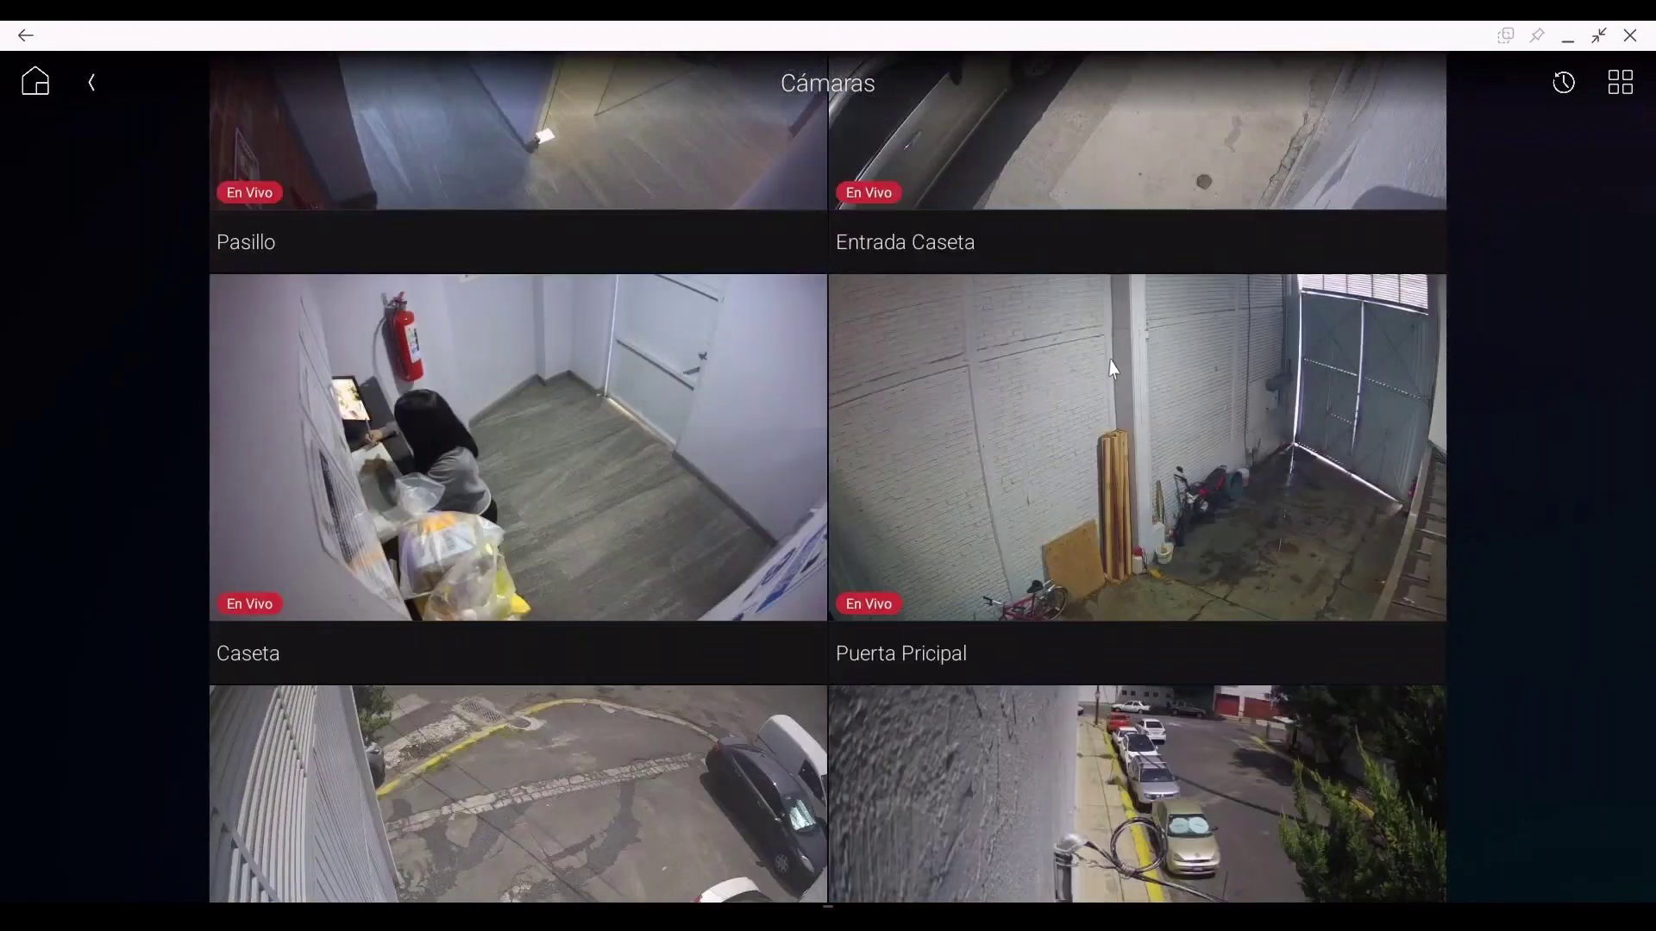
{"action": "scroll", "coordinate": [1113, 357], "scroll_direction": "down", "scroll_amount": 4}
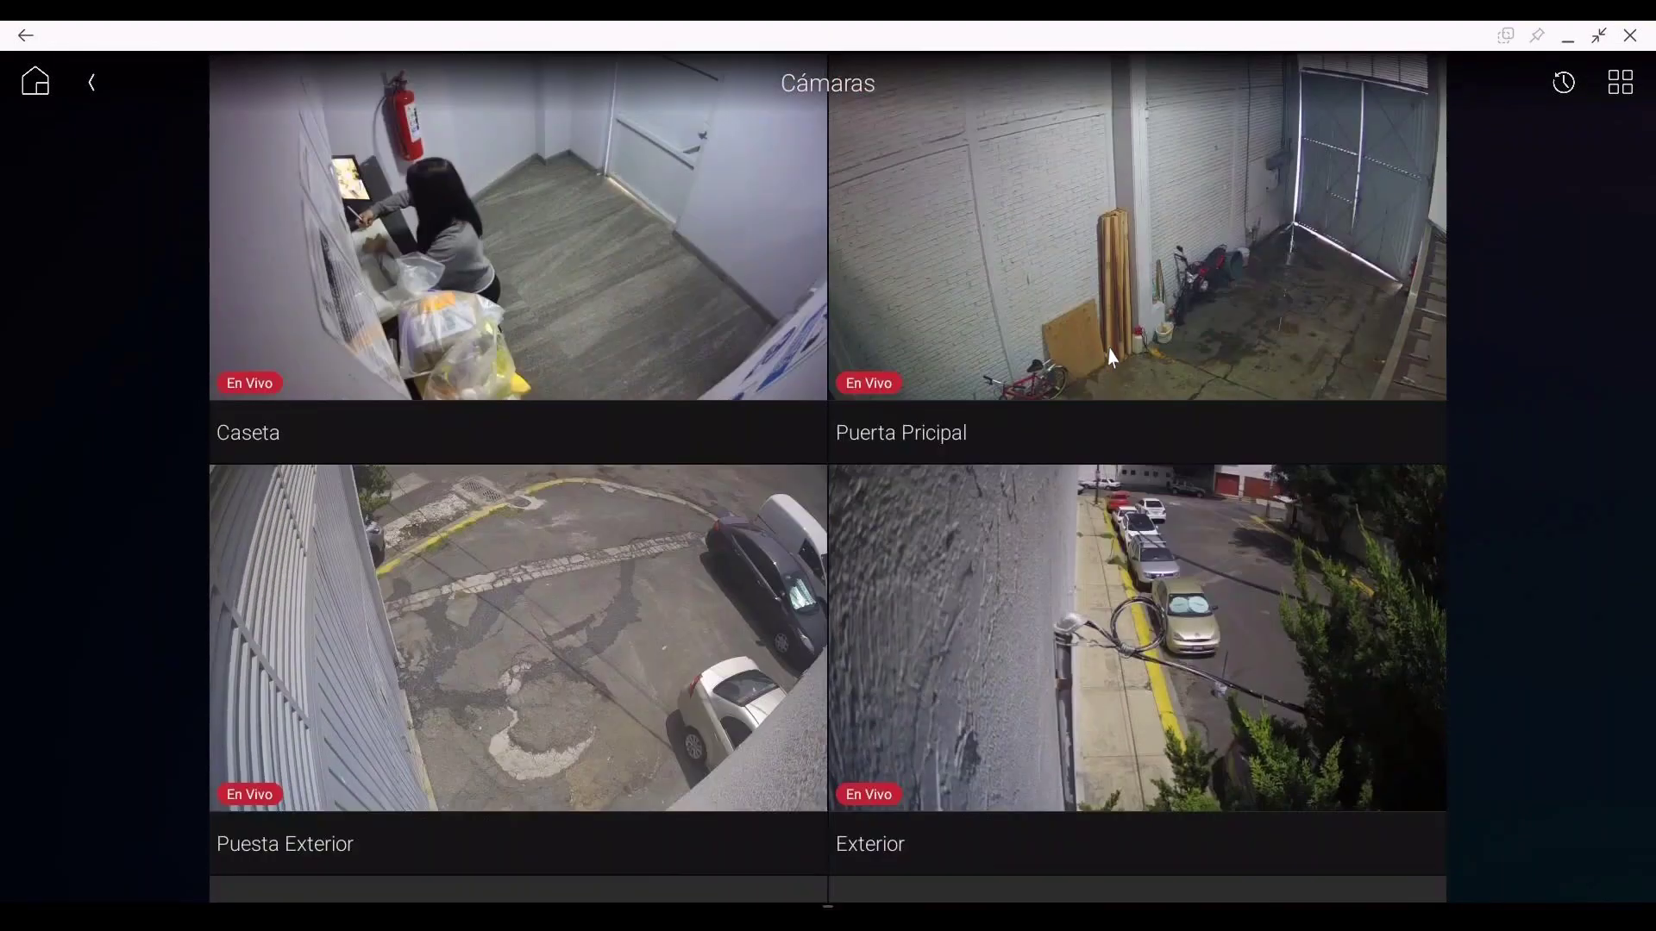
{"action": "scroll", "coordinate": [1112, 358], "scroll_direction": "down", "scroll_amount": 1}
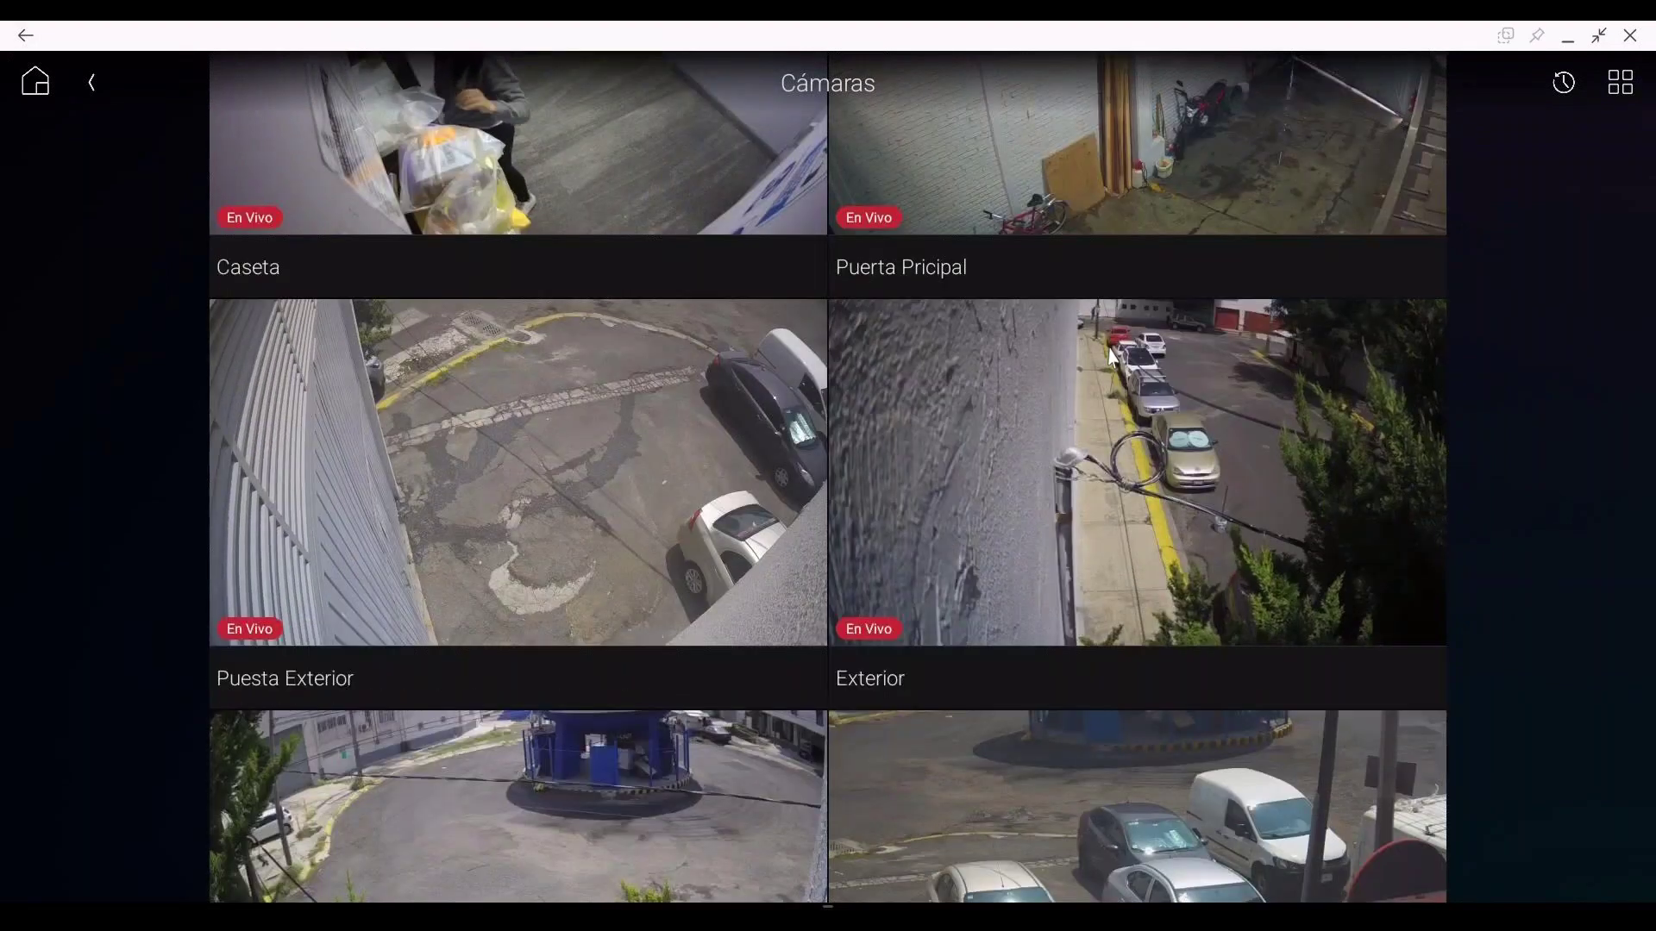
{"action": "scroll", "coordinate": [1093, 347], "scroll_direction": "down", "scroll_amount": 2}
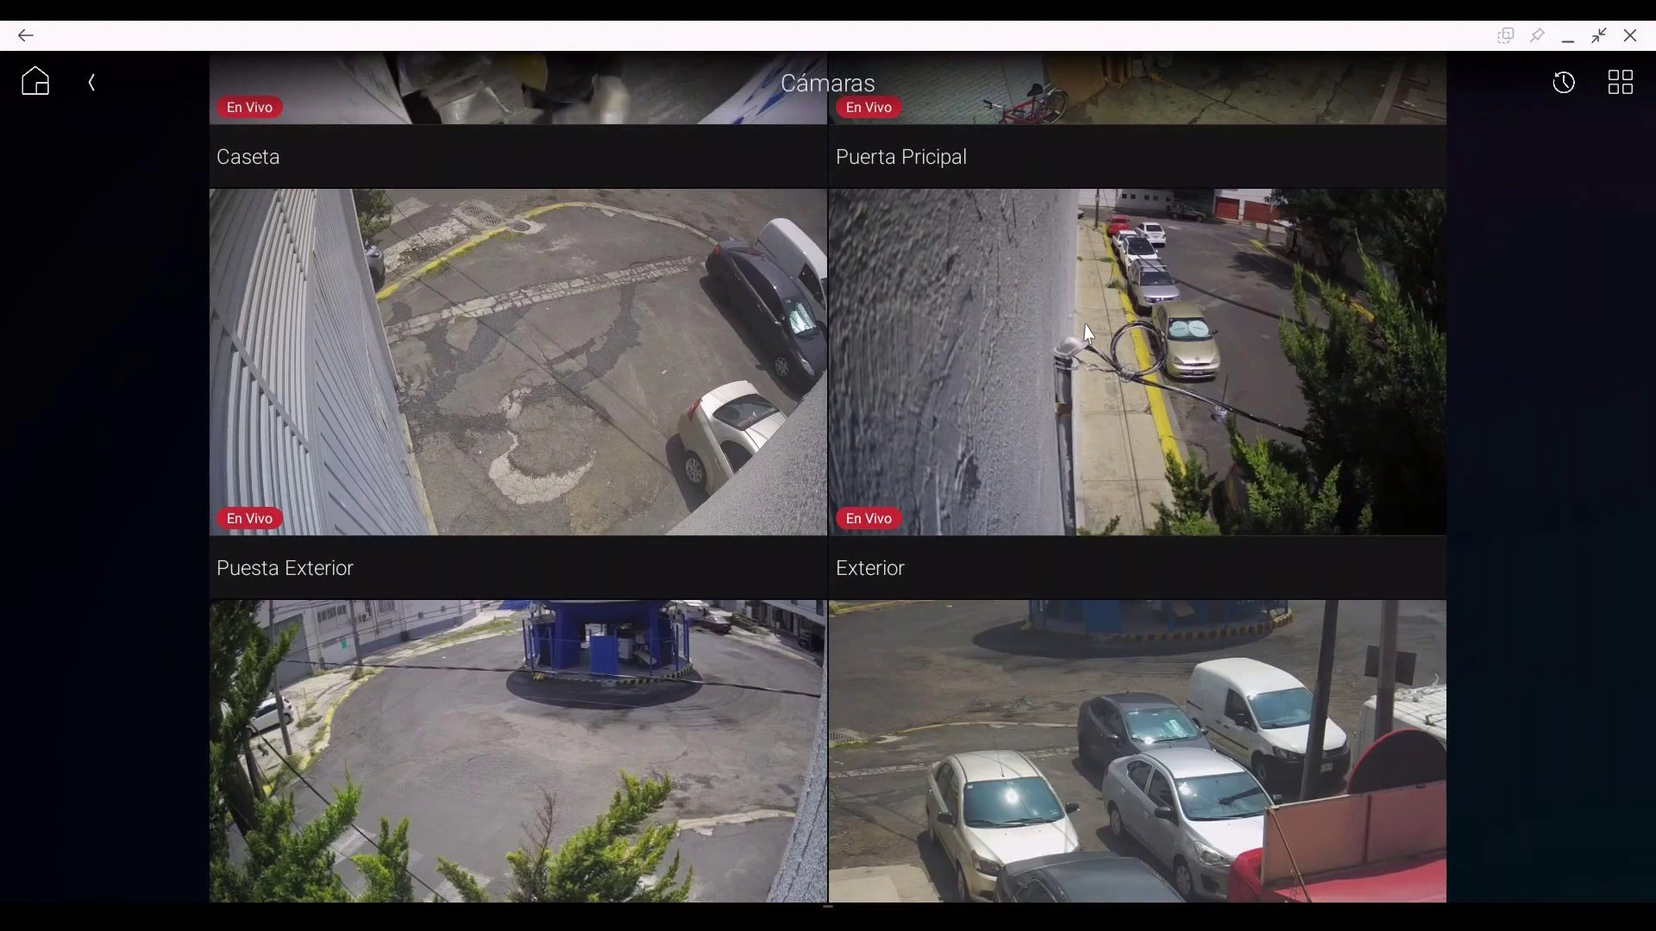
{"action": "scroll", "coordinate": [1092, 341], "scroll_direction": "down", "scroll_amount": 2}
{"action": "scroll", "coordinate": [1092, 341], "scroll_direction": "down", "scroll_amount": 2}
{"action": "scroll", "coordinate": [1091, 340], "scroll_direction": "down", "scroll_amount": 3}
{"action": "scroll", "coordinate": [1092, 341], "scroll_direction": "down", "scroll_amount": 18}
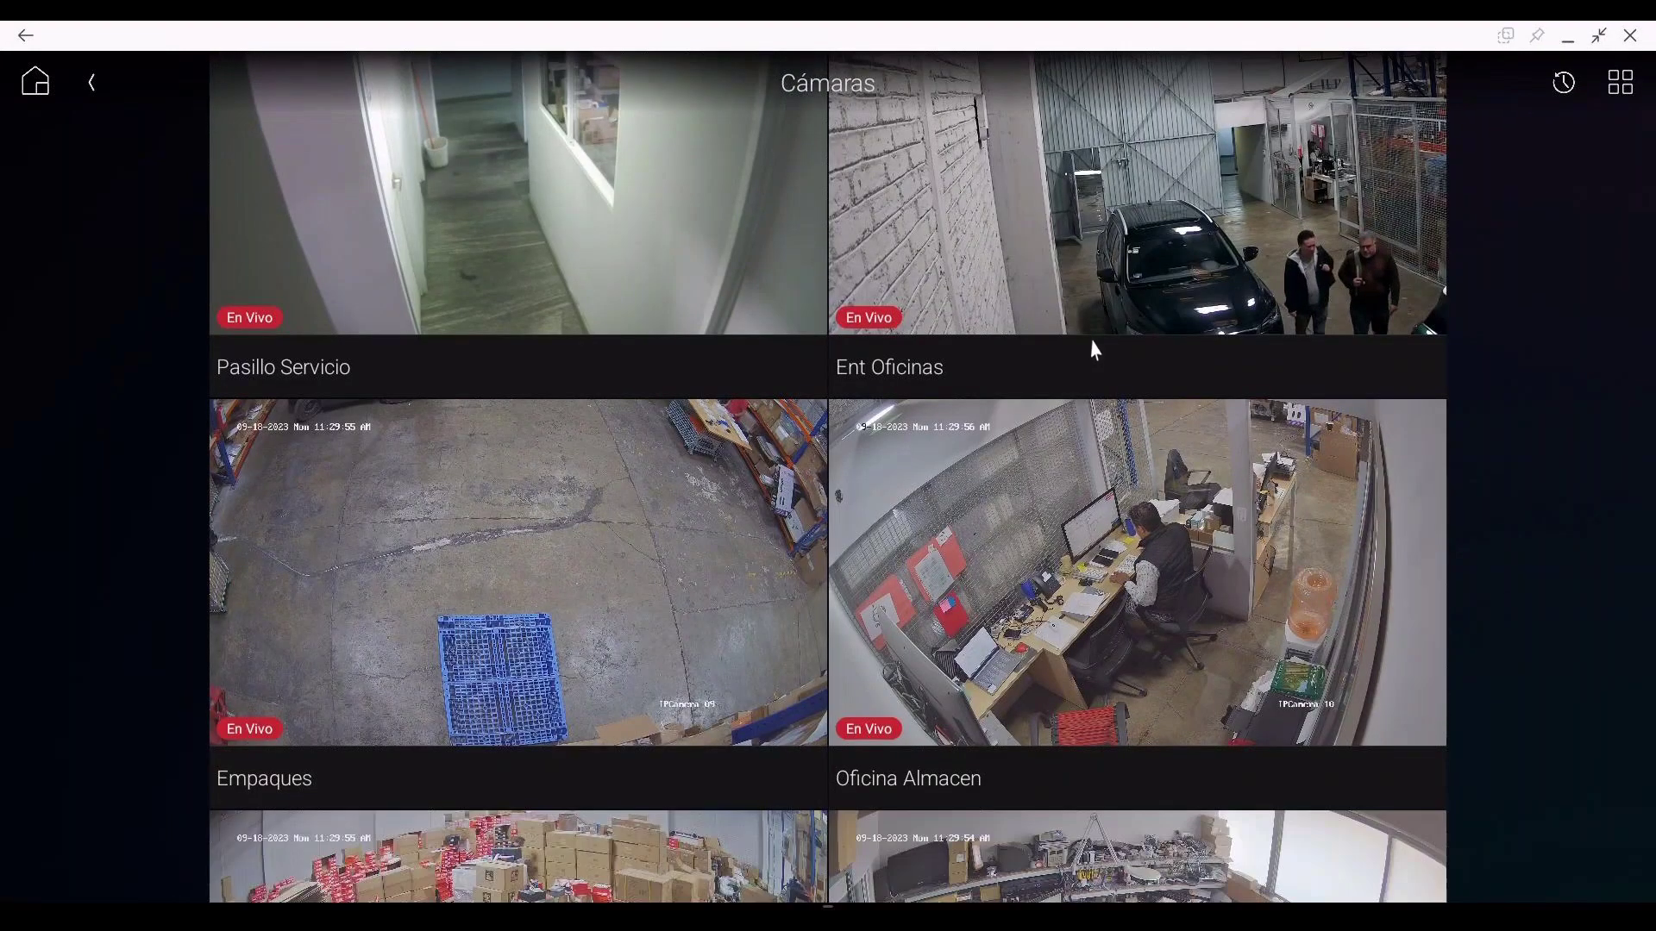
{"action": "scroll", "coordinate": [1094, 347], "scroll_direction": "down", "scroll_amount": 1}
{"action": "scroll", "coordinate": [1095, 348], "scroll_direction": "down", "scroll_amount": 16}
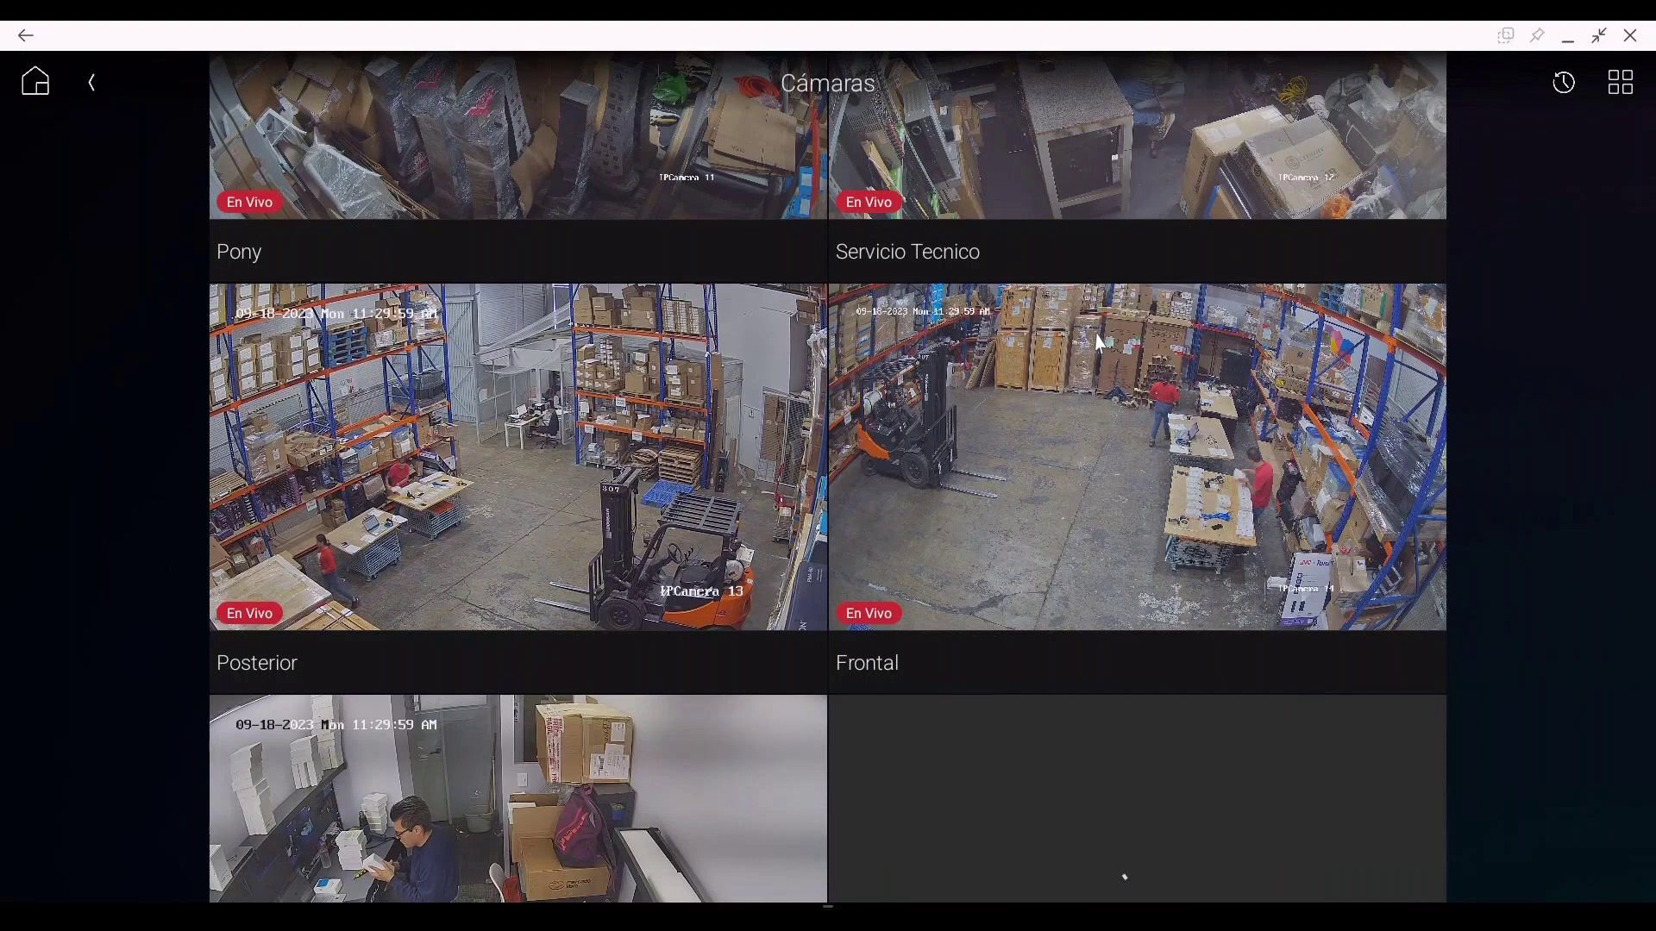
{"action": "scroll", "coordinate": [1097, 349], "scroll_direction": "down", "scroll_amount": 3}
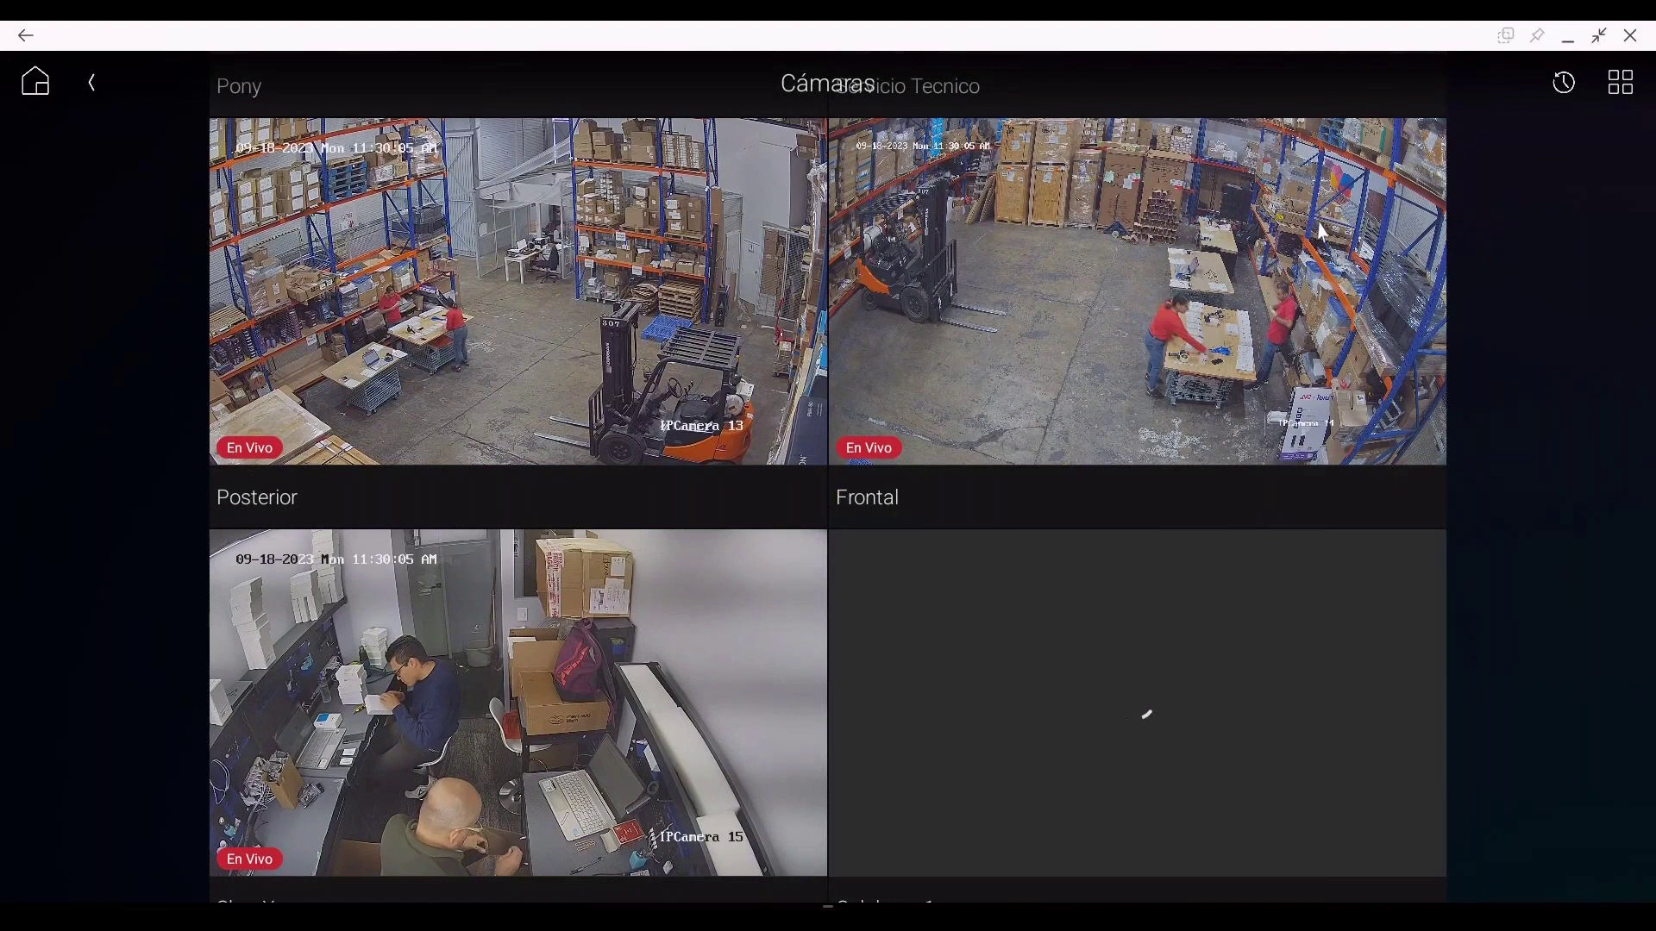
{"action": "scroll", "coordinate": [970, 305], "scroll_direction": "down", "scroll_amount": 1}
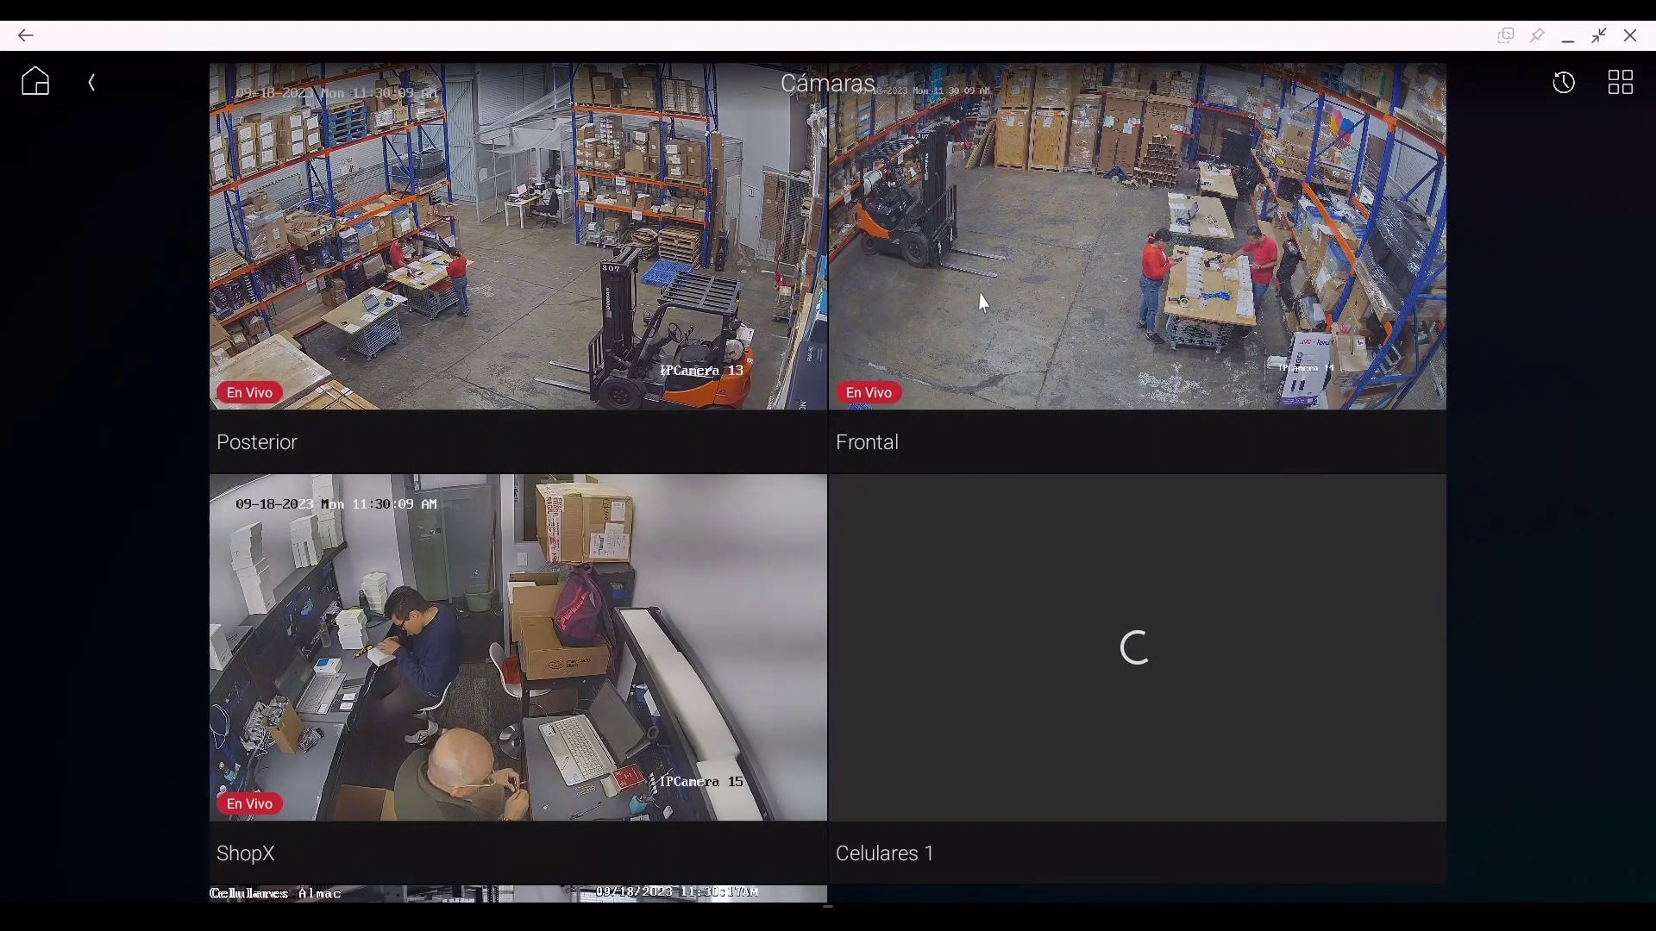
{"action": "scroll", "coordinate": [980, 297], "scroll_direction": "up", "scroll_amount": 3}
{"action": "scroll", "coordinate": [984, 272], "scroll_direction": "down", "scroll_amount": 4}
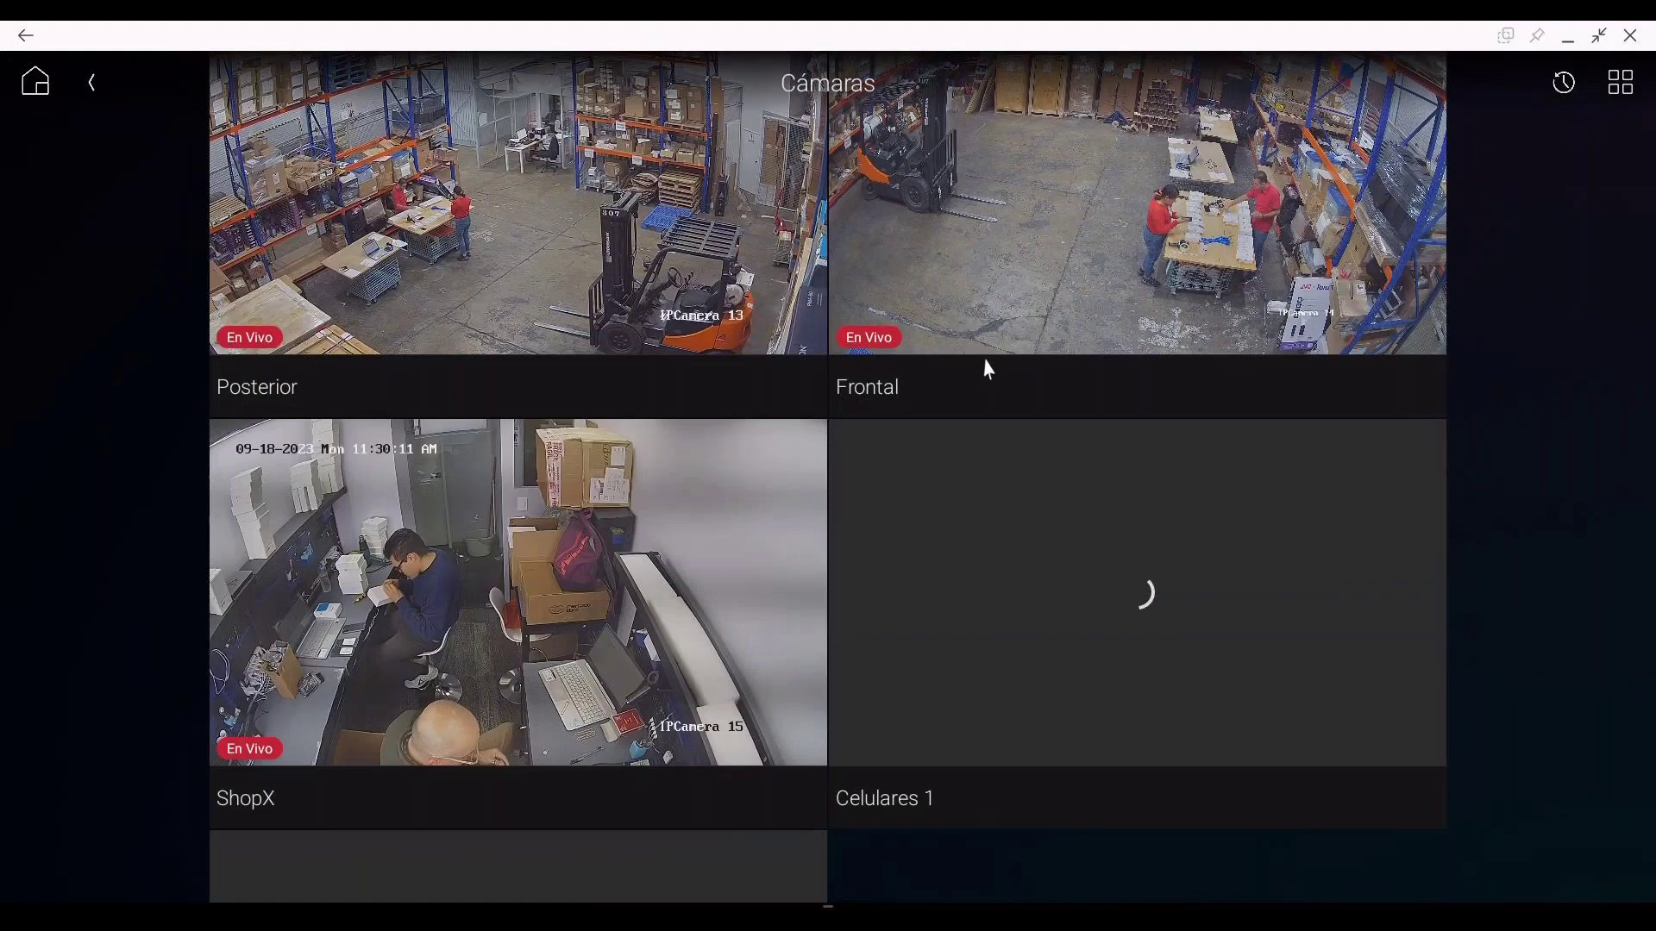
{"action": "scroll", "coordinate": [1073, 376], "scroll_direction": "down", "scroll_amount": 2}
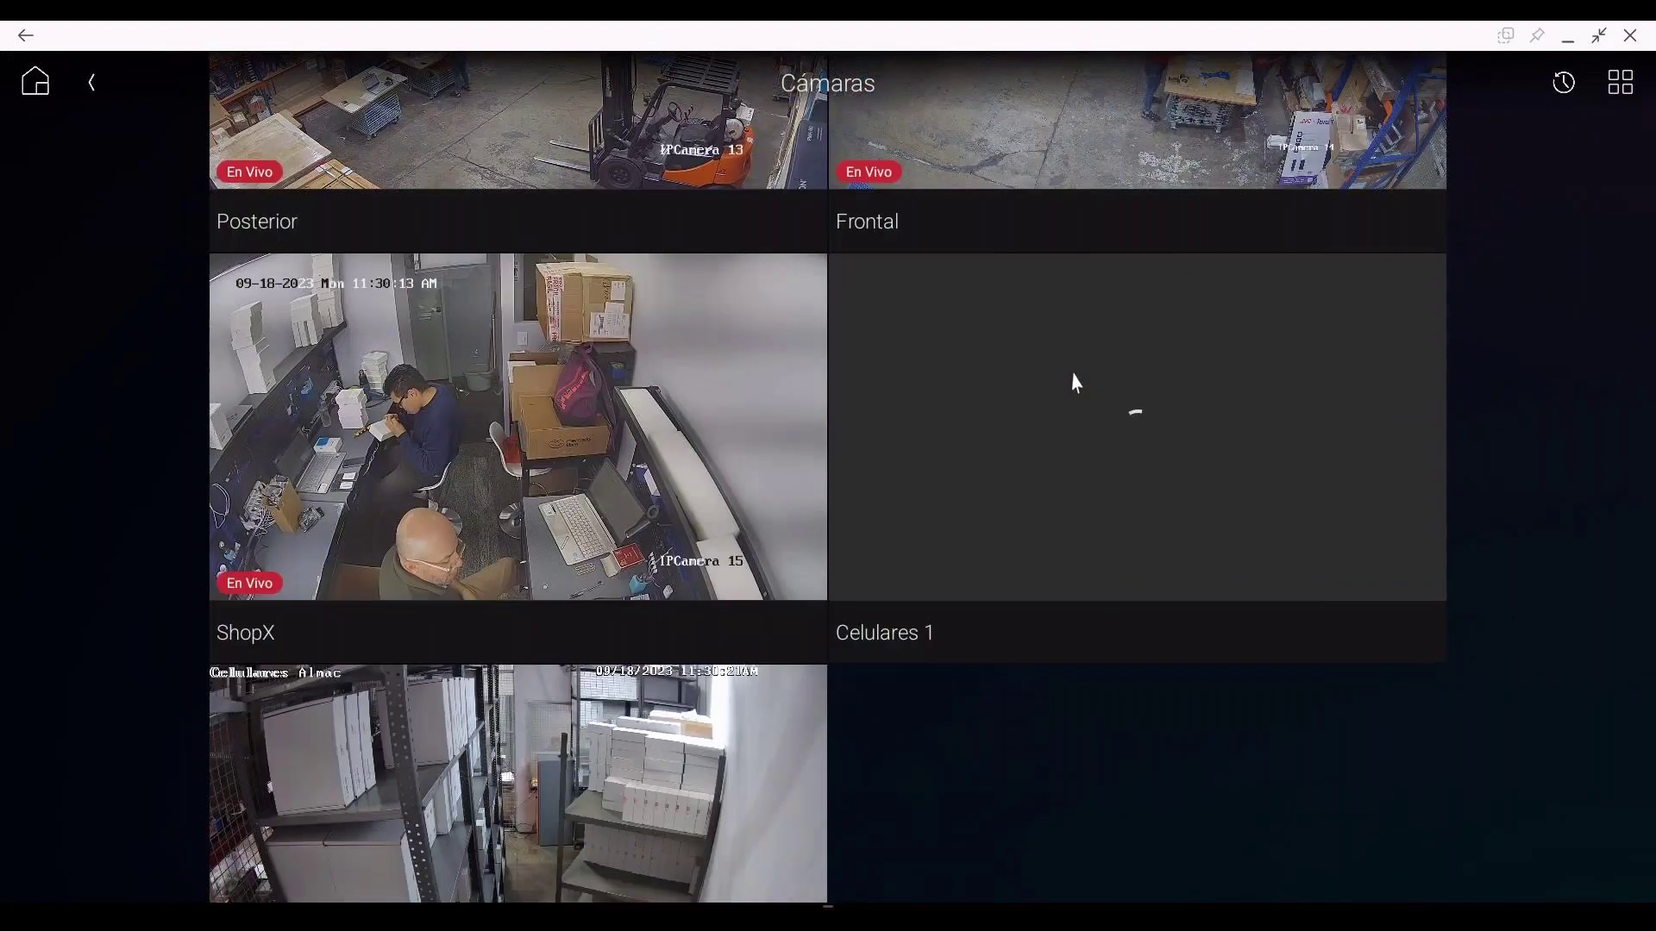
{"action": "scroll", "coordinate": [1074, 363], "scroll_direction": "up", "scroll_amount": 5}
{"action": "scroll", "coordinate": [1074, 356], "scroll_direction": "up", "scroll_amount": 2}
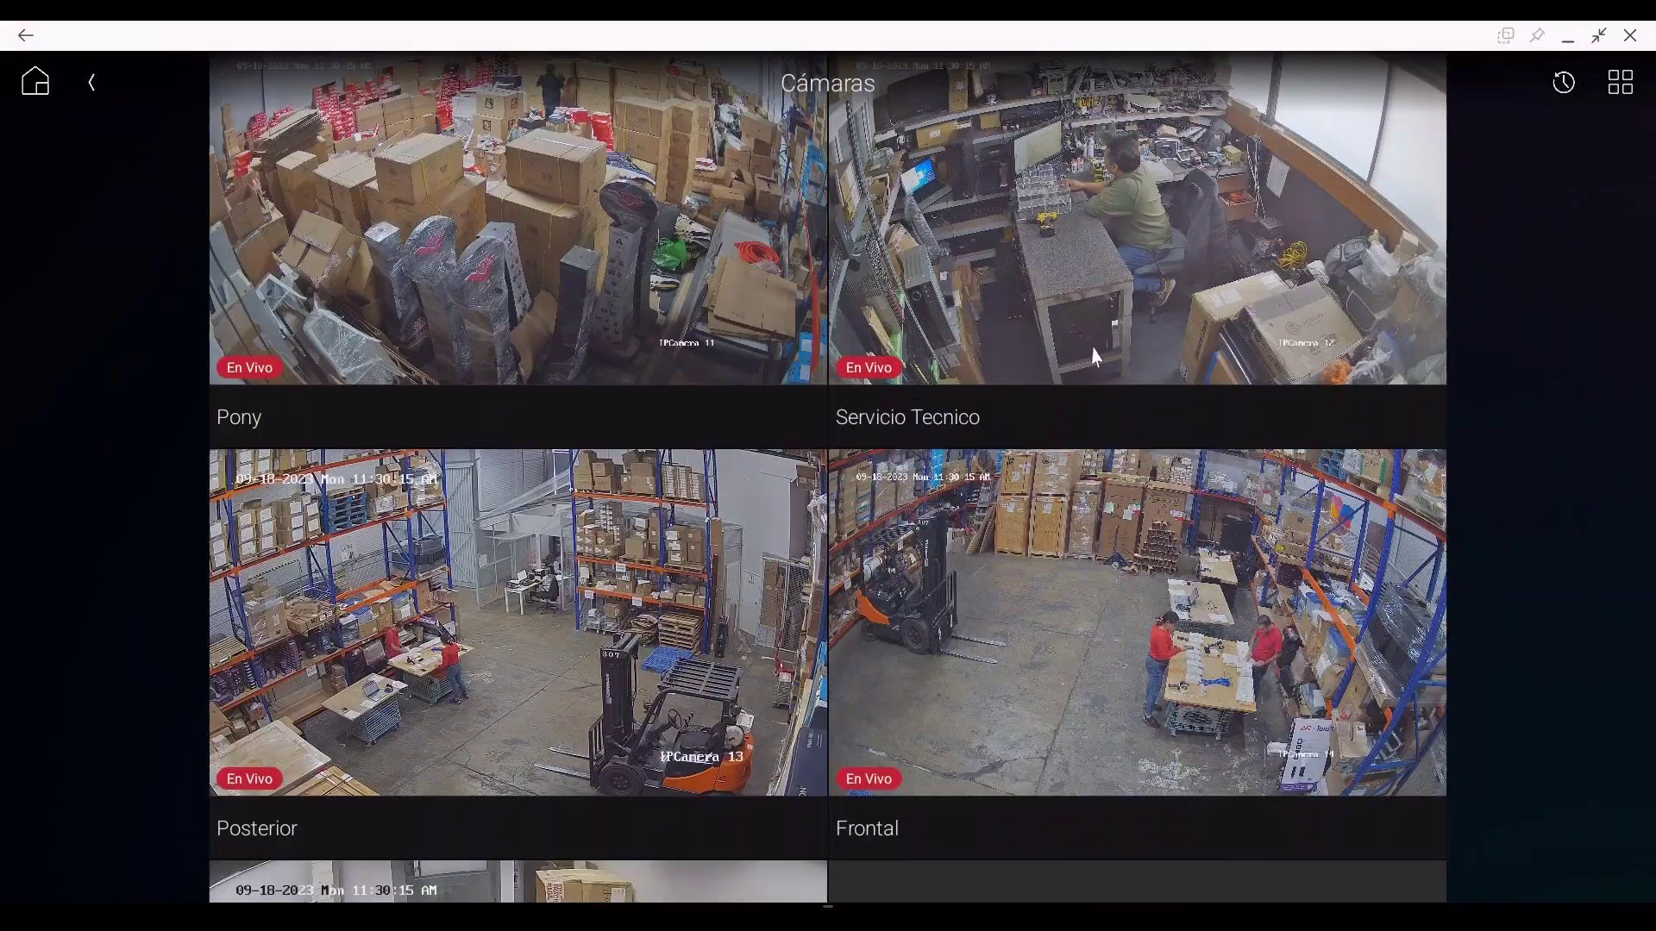
Step: Try the three-column camera layout, then return to the two-by-two grid
{"action": "left_click", "coordinate": [1621, 83]}
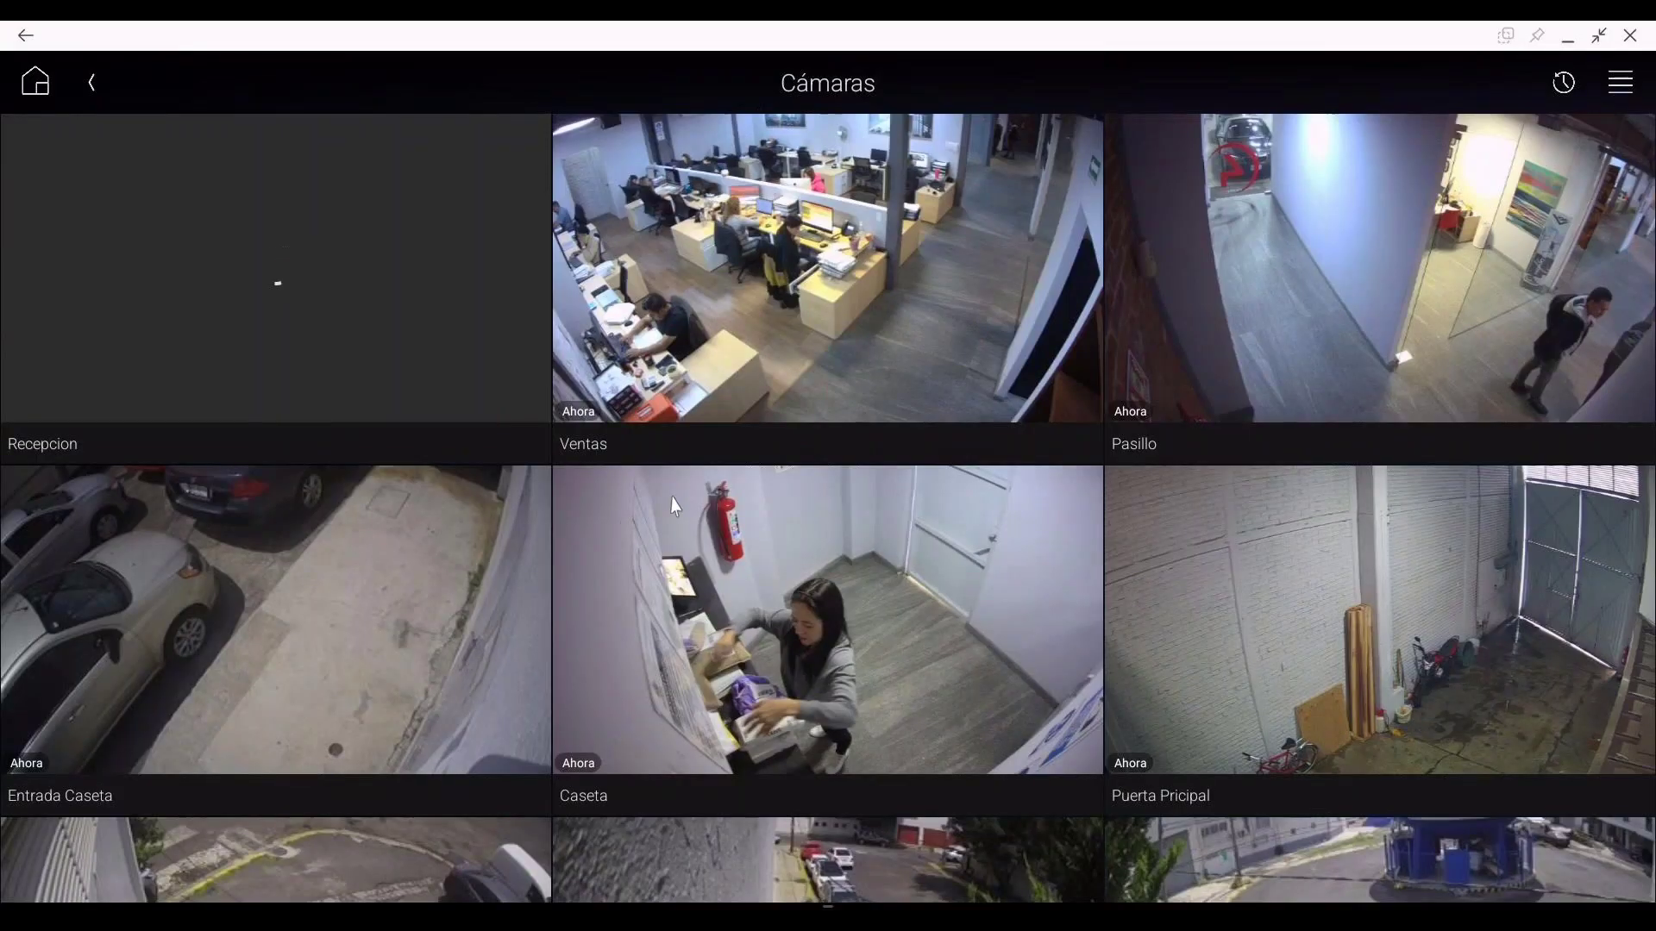
{"action": "scroll", "coordinate": [703, 508], "scroll_direction": "down", "scroll_amount": 1}
{"action": "scroll", "coordinate": [893, 514], "scroll_direction": "up", "scroll_amount": 1}
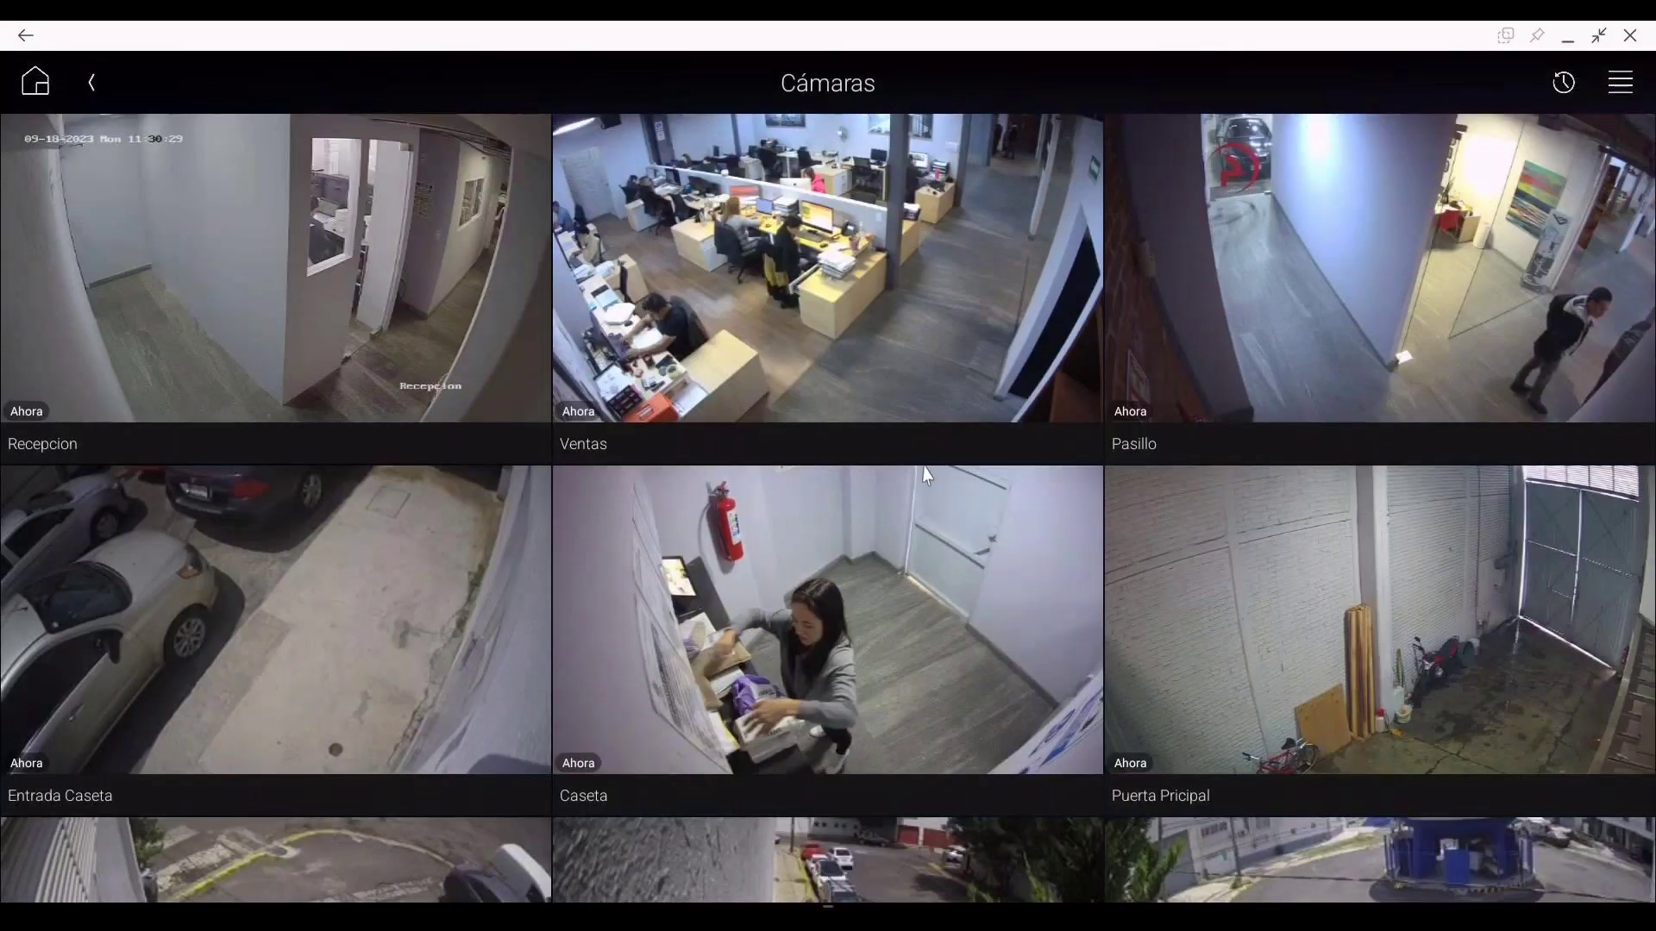
{"action": "left_click", "coordinate": [1618, 91]}
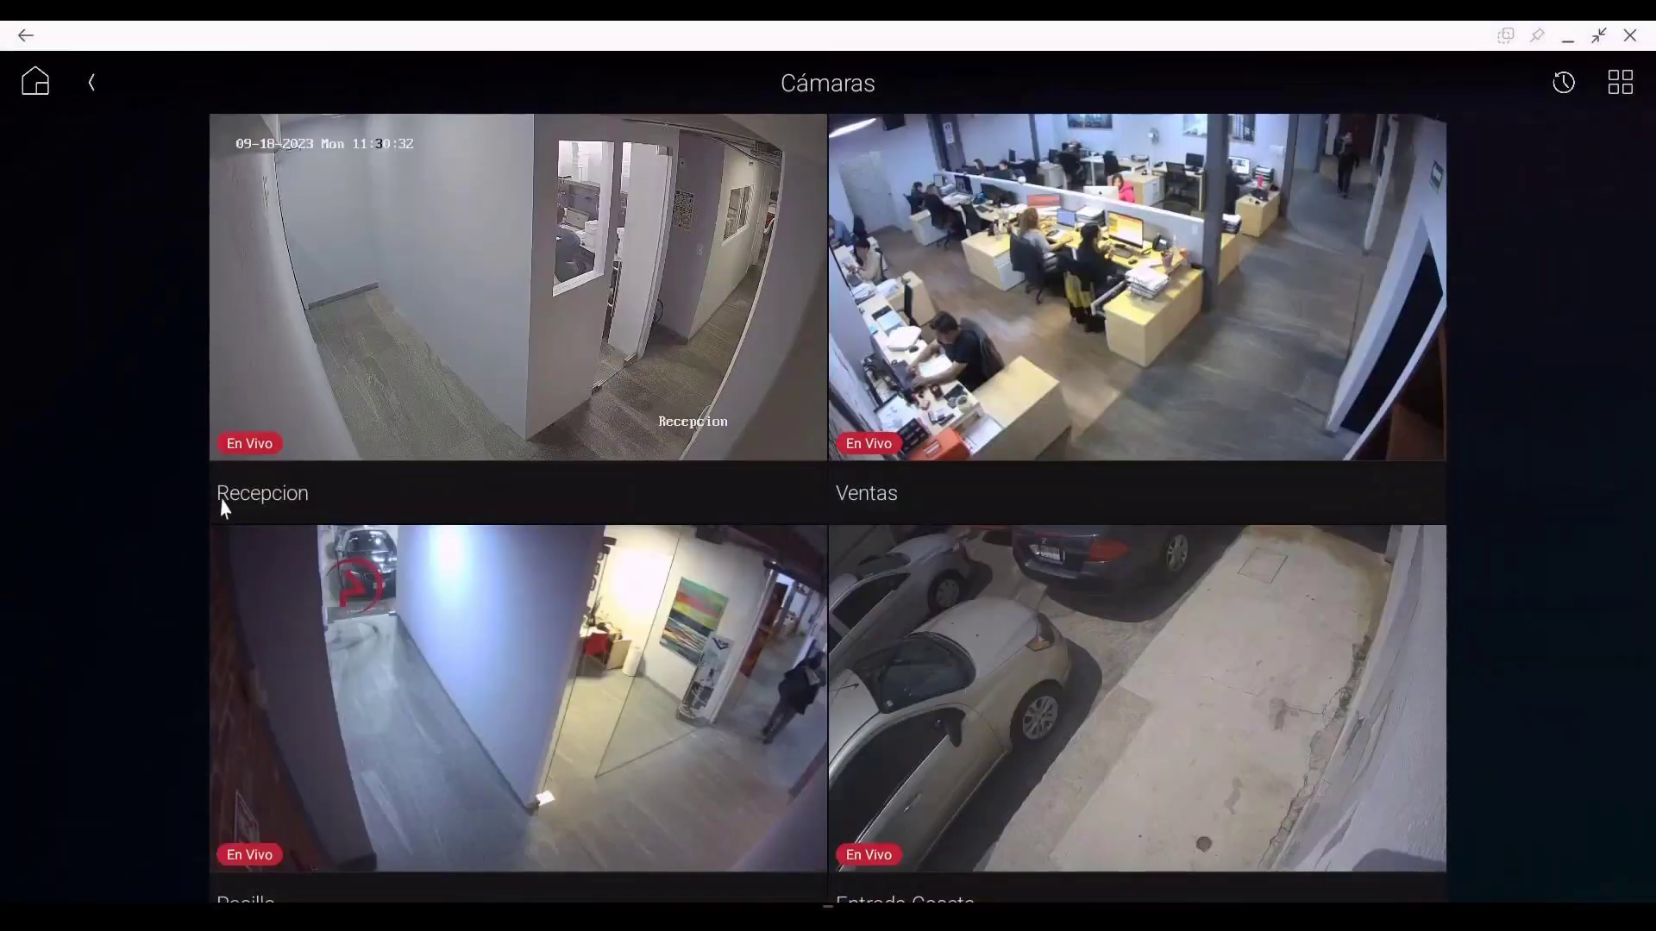
Step: View the Dealer shop alarm status from Seguridad, then back out and browse the section menu
{"action": "left_click", "coordinate": [94, 87]}
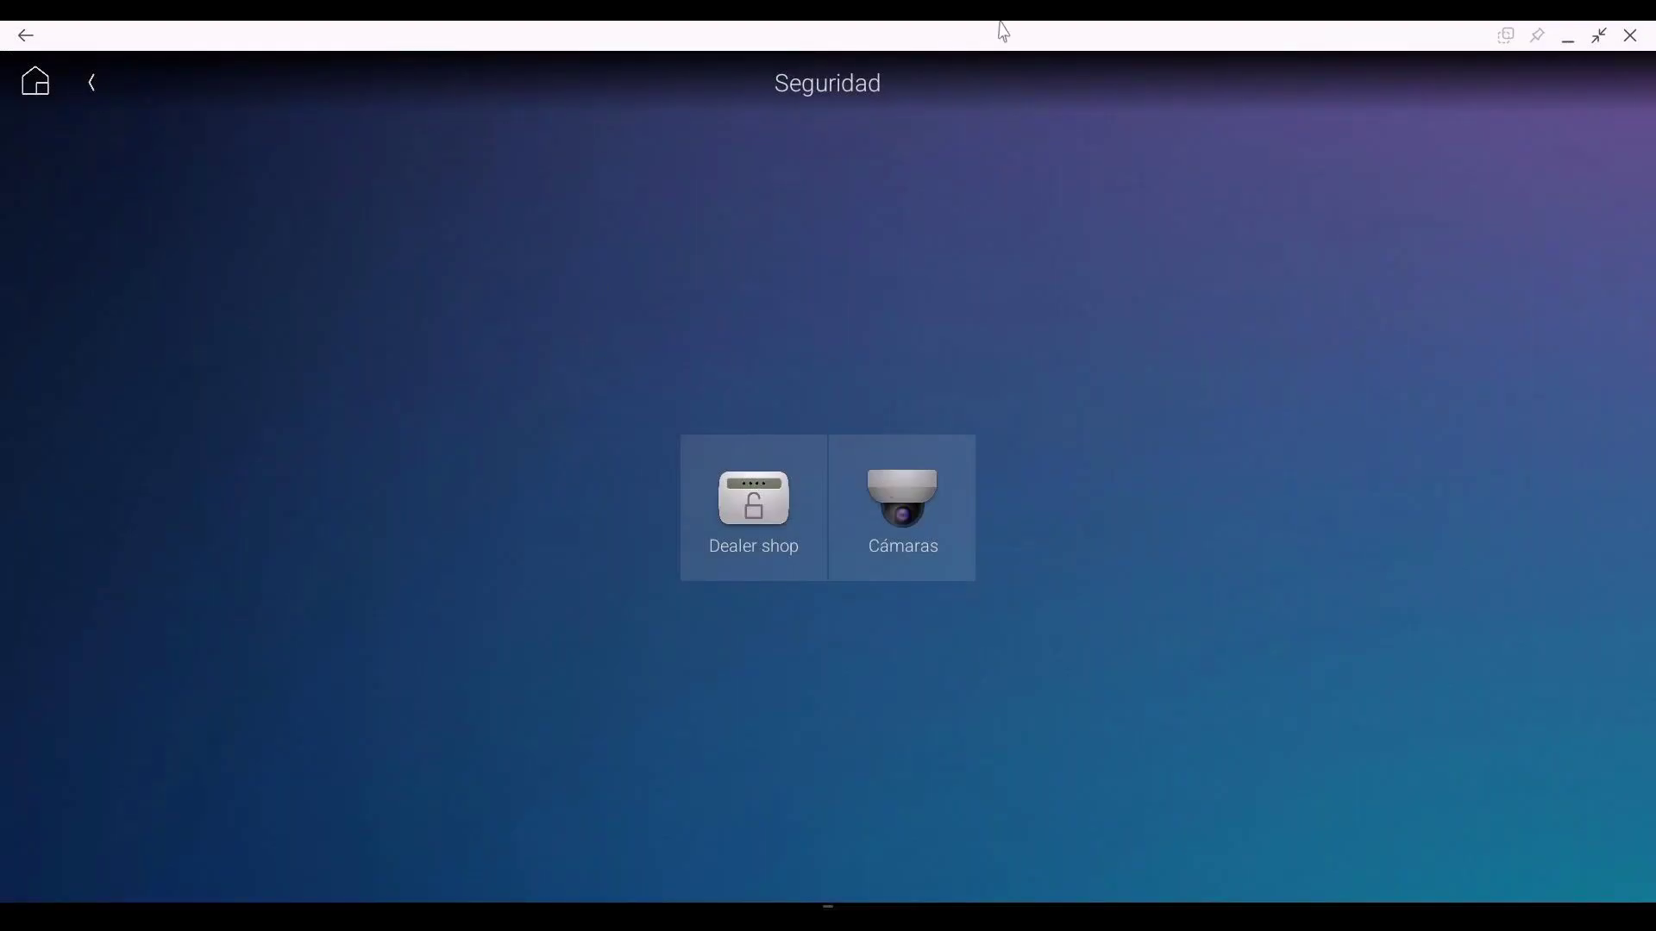
{"action": "left_click", "coordinate": [736, 516]}
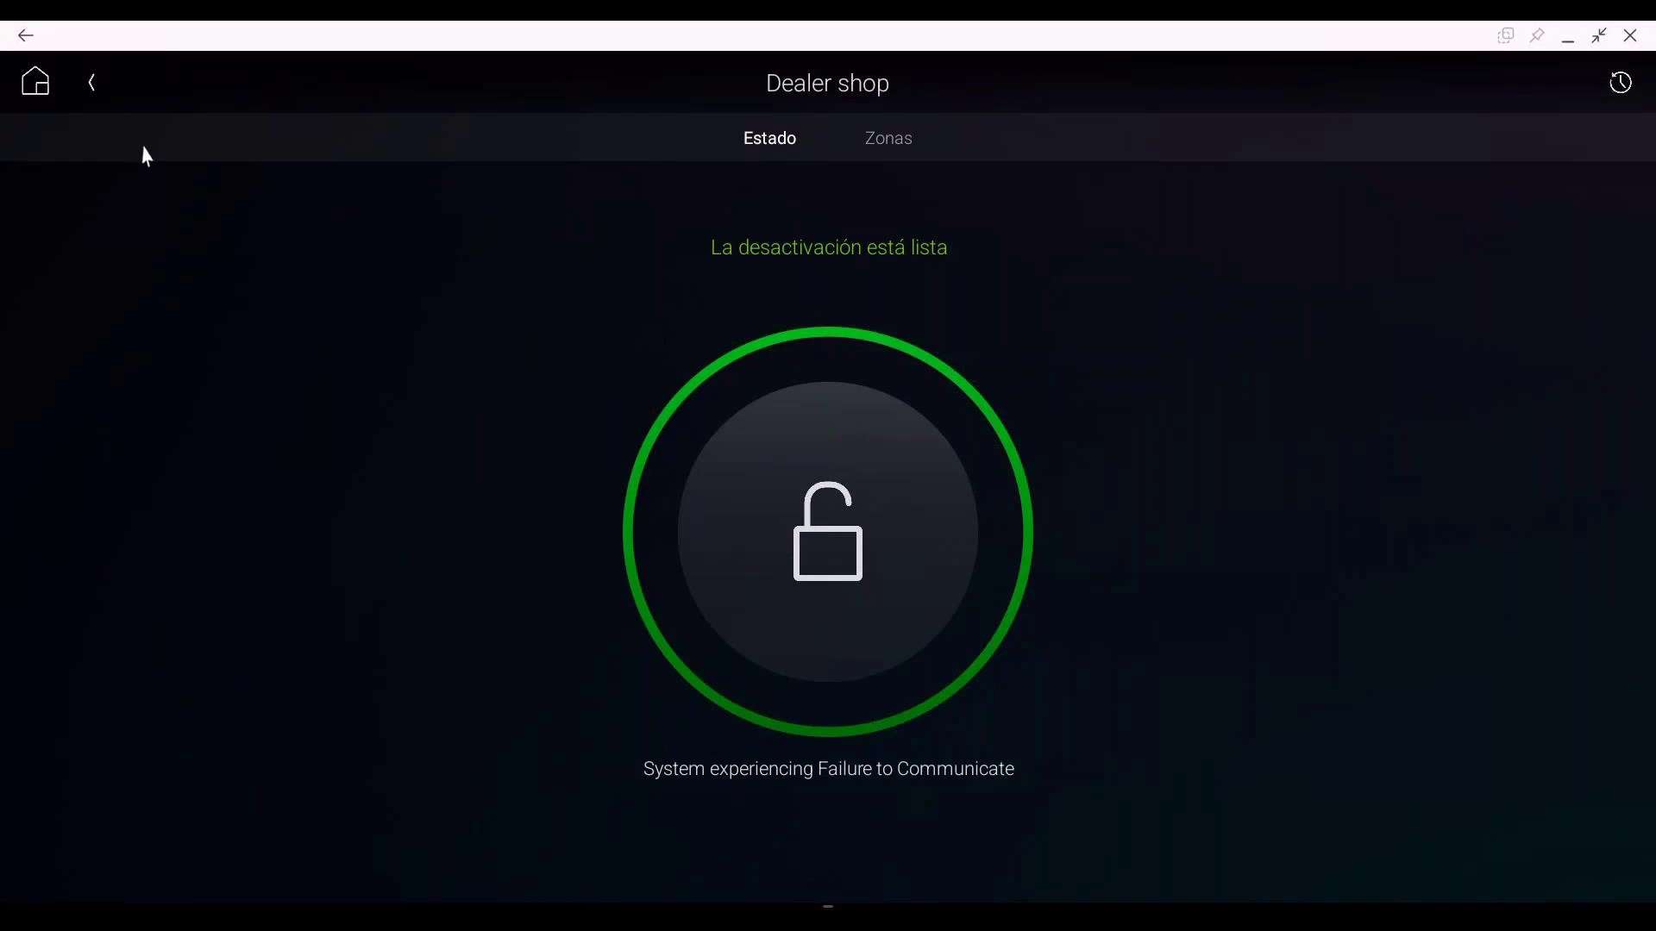
{"action": "left_click", "coordinate": [94, 86]}
{"action": "left_click", "coordinate": [93, 86]}
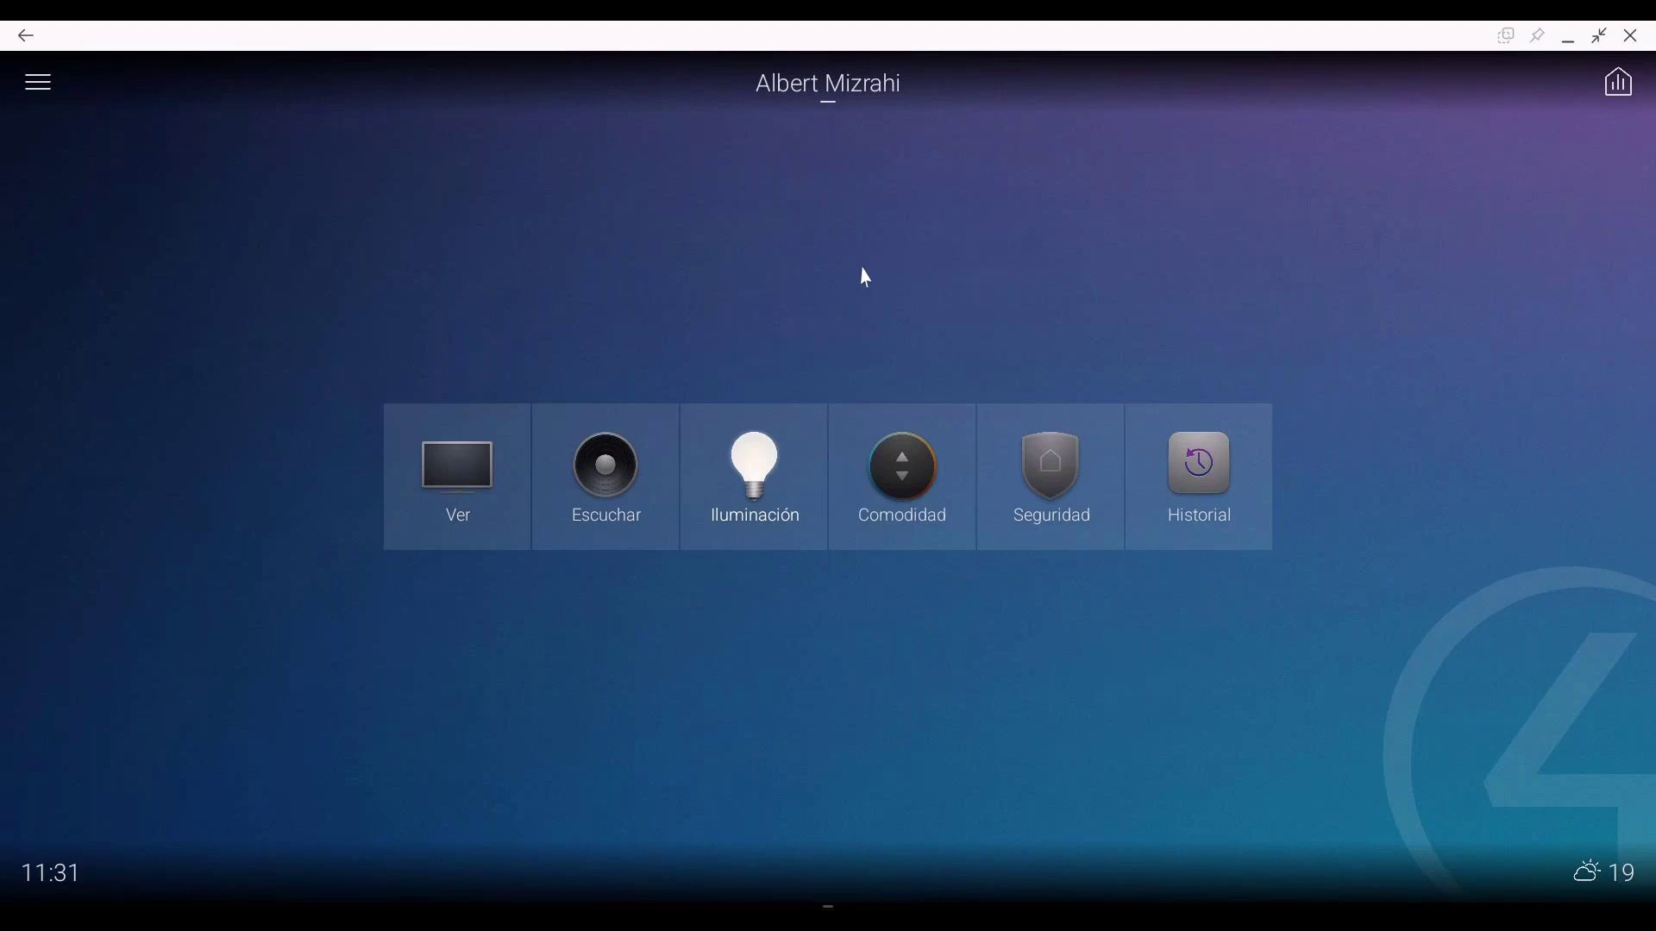
{"action": "left_click", "coordinate": [33, 84]}
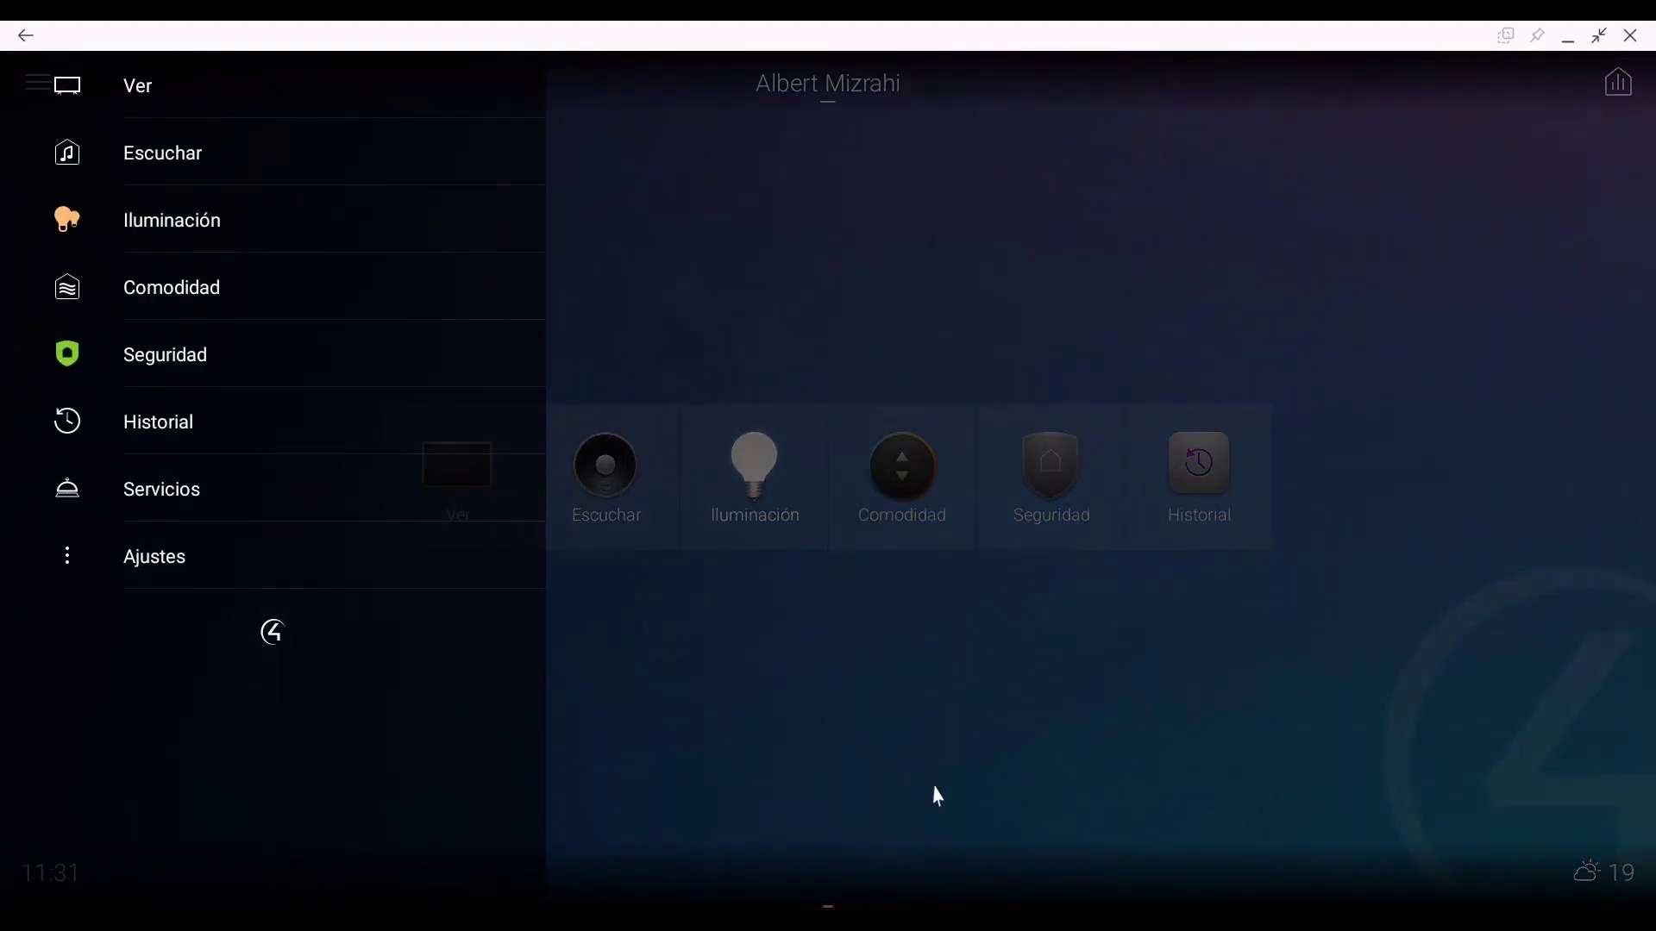
{"action": "left_click", "coordinate": [938, 795]}
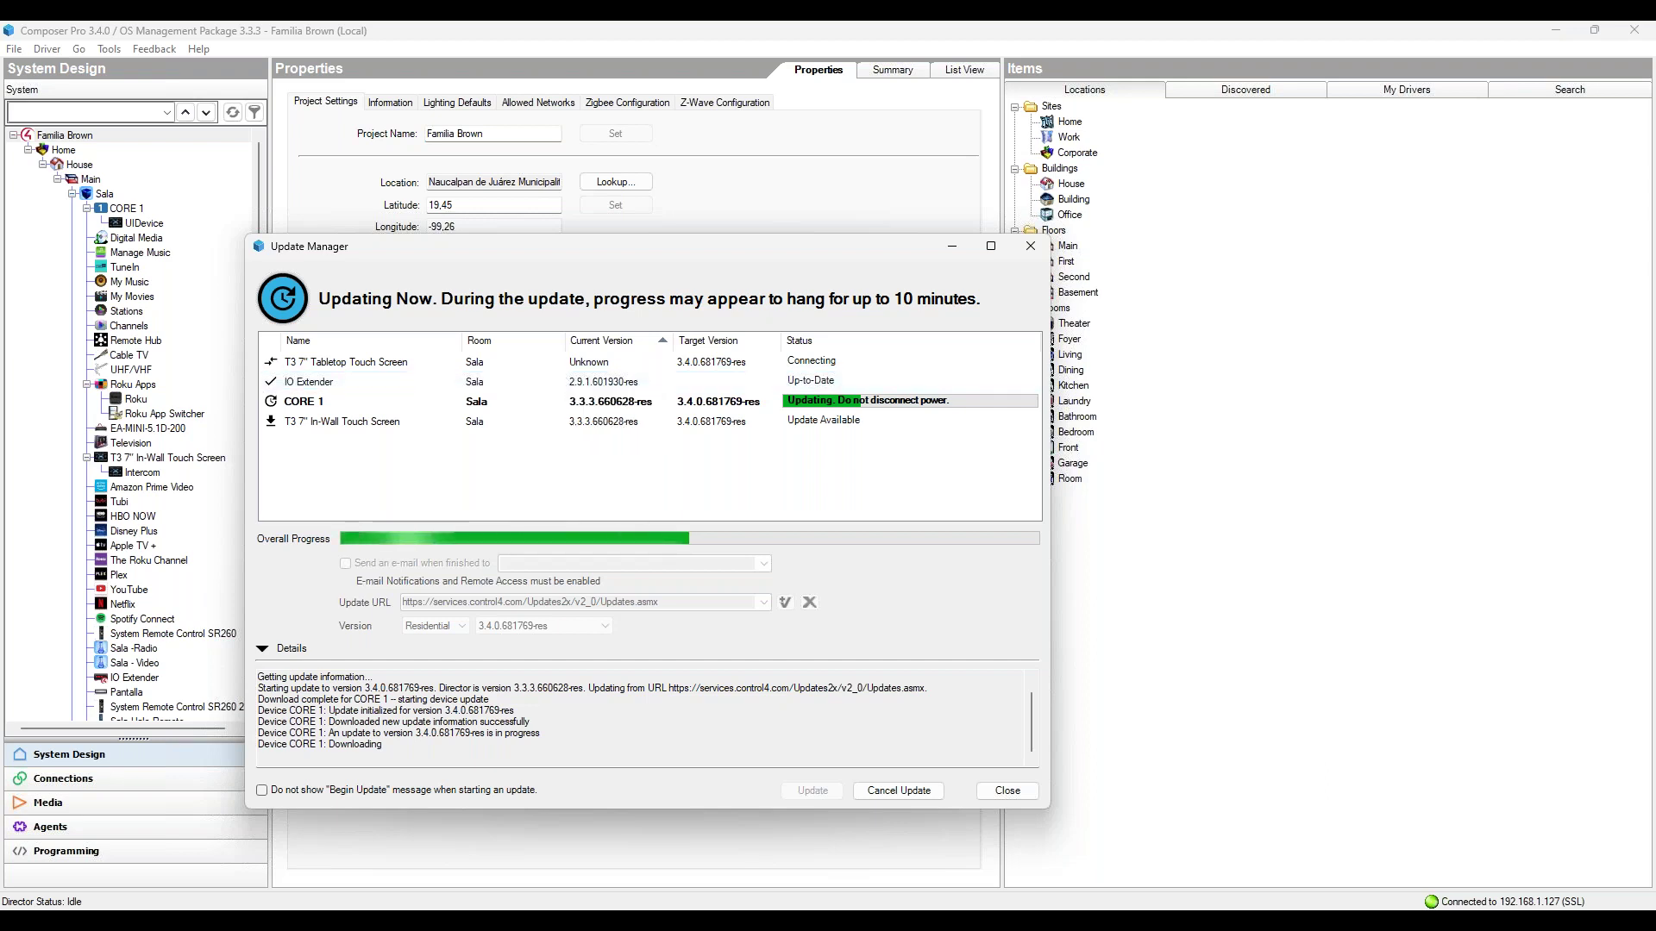
Step: Check the CORE 1 update progress toward 3.4.0.681769, then bring the PCNA Chrome window forward
{"action": "mouse_move", "coordinate": [601, 919]}
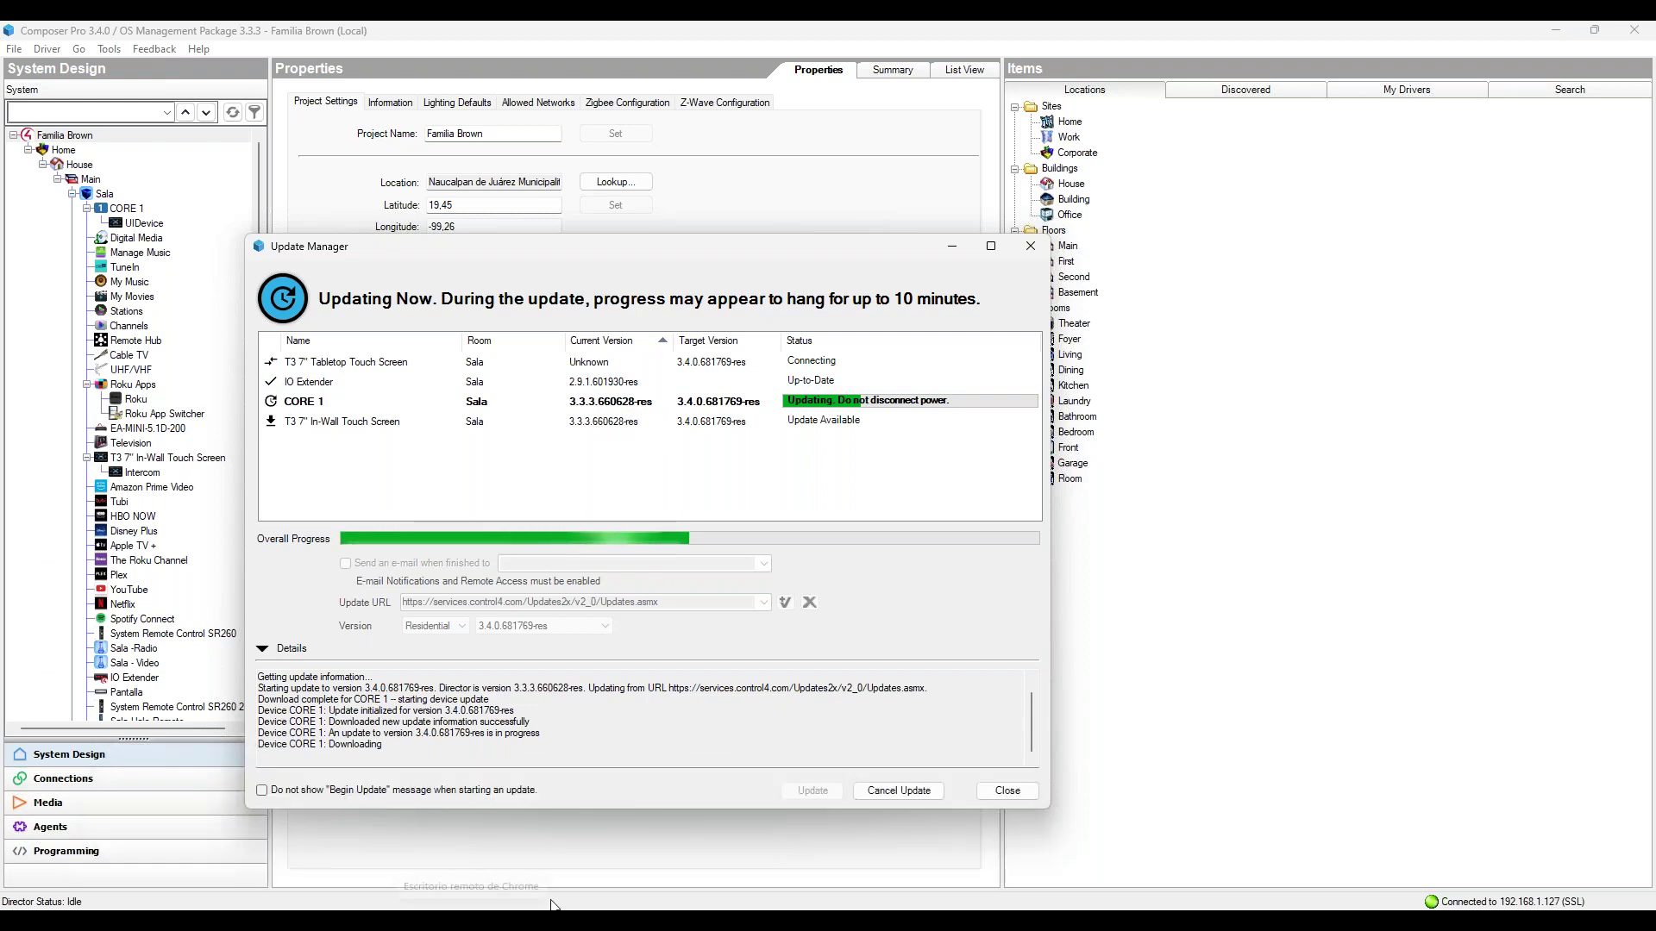
{"action": "mouse_move", "coordinate": [536, 907]}
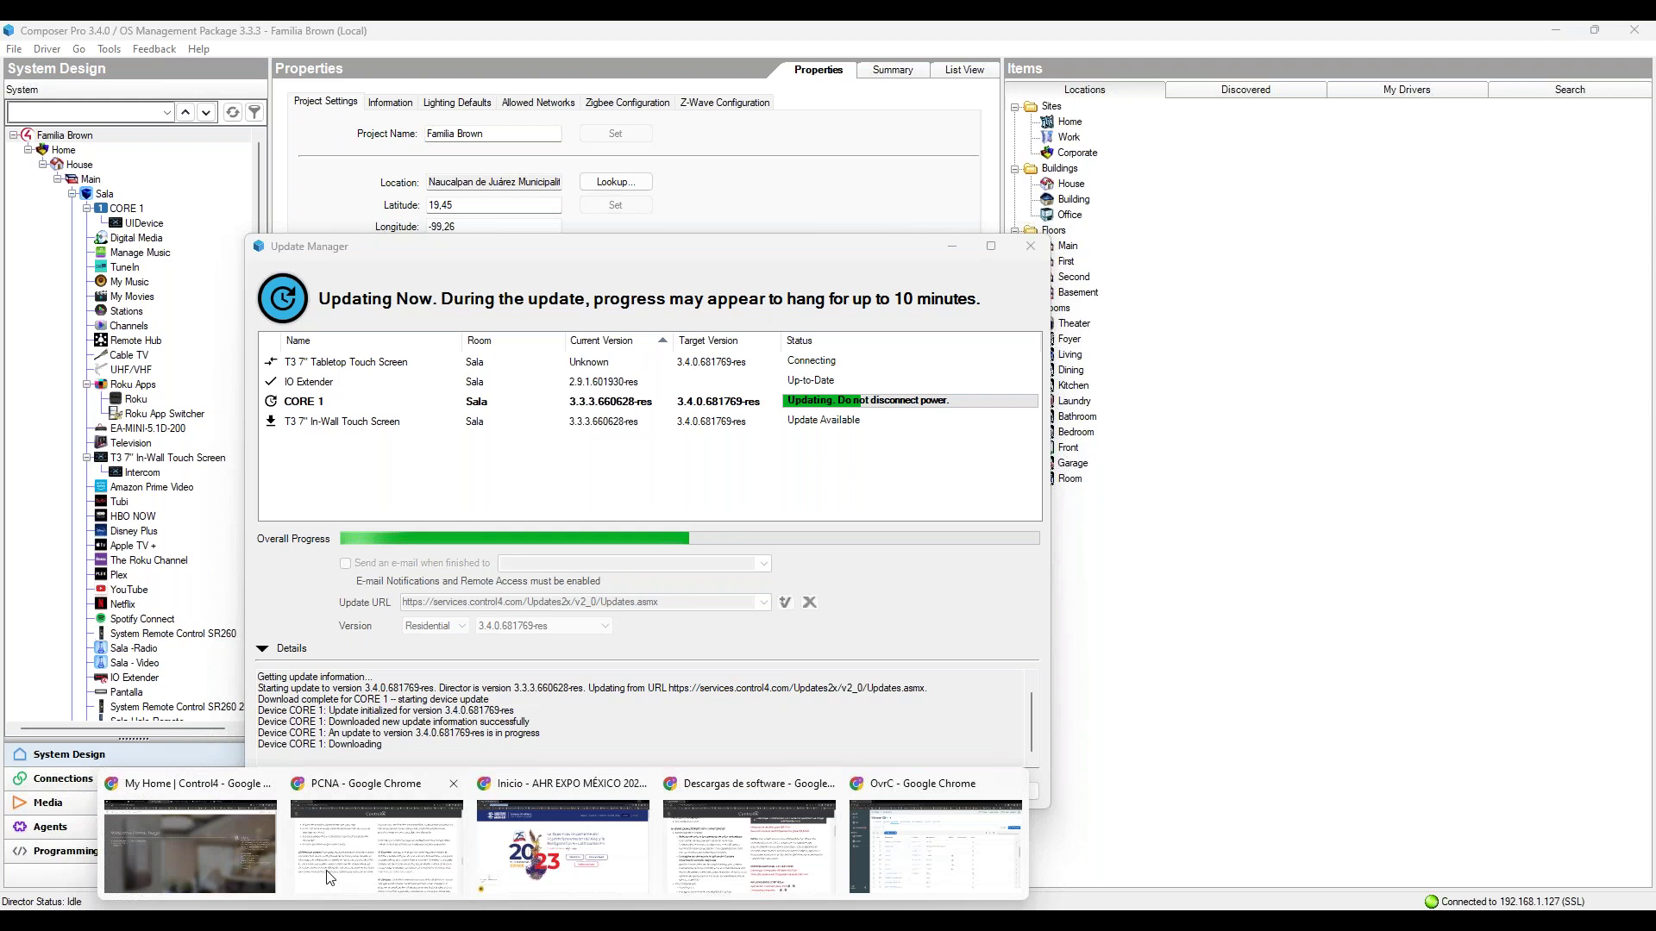
{"action": "left_click", "coordinate": [328, 878]}
Step: Bring the Descargas de software page forward and scroll down to the OS 3.4.0 release notes
{"action": "scroll", "coordinate": [828, 552], "scroll_direction": "up", "scroll_amount": 15}
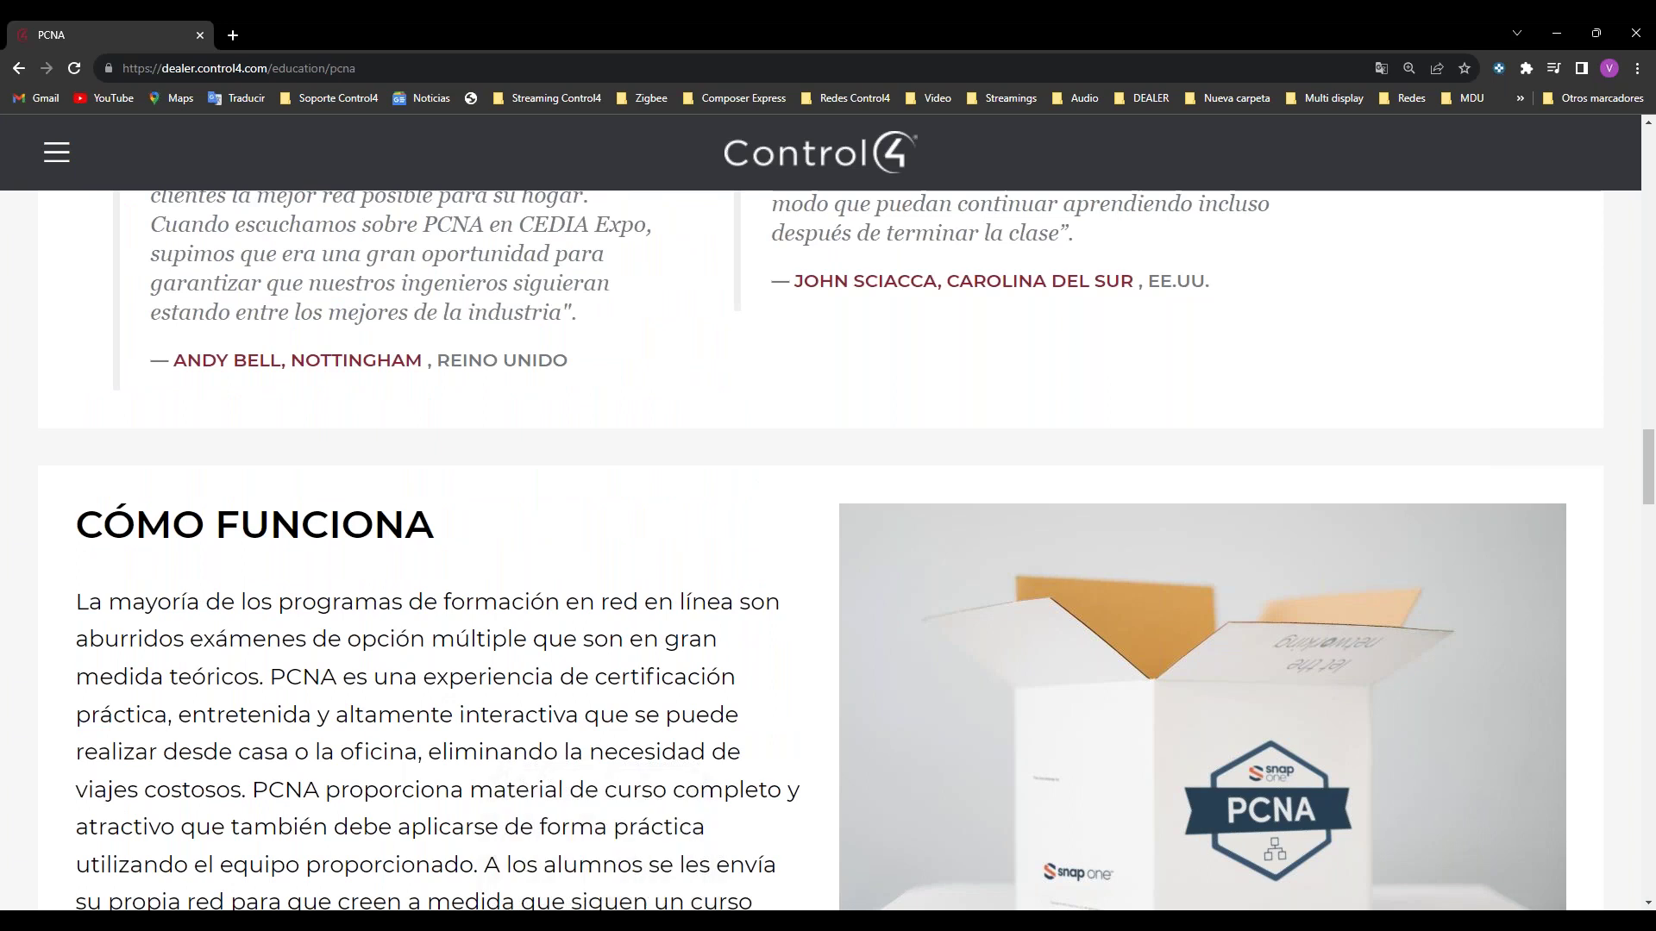
{"action": "mouse_move", "coordinate": [560, 921]}
{"action": "left_click", "coordinate": [774, 866]}
{"action": "scroll", "coordinate": [493, 660], "scroll_direction": "down", "scroll_amount": 1}
{"action": "scroll", "coordinate": [493, 660], "scroll_direction": "down", "scroll_amount": 4}
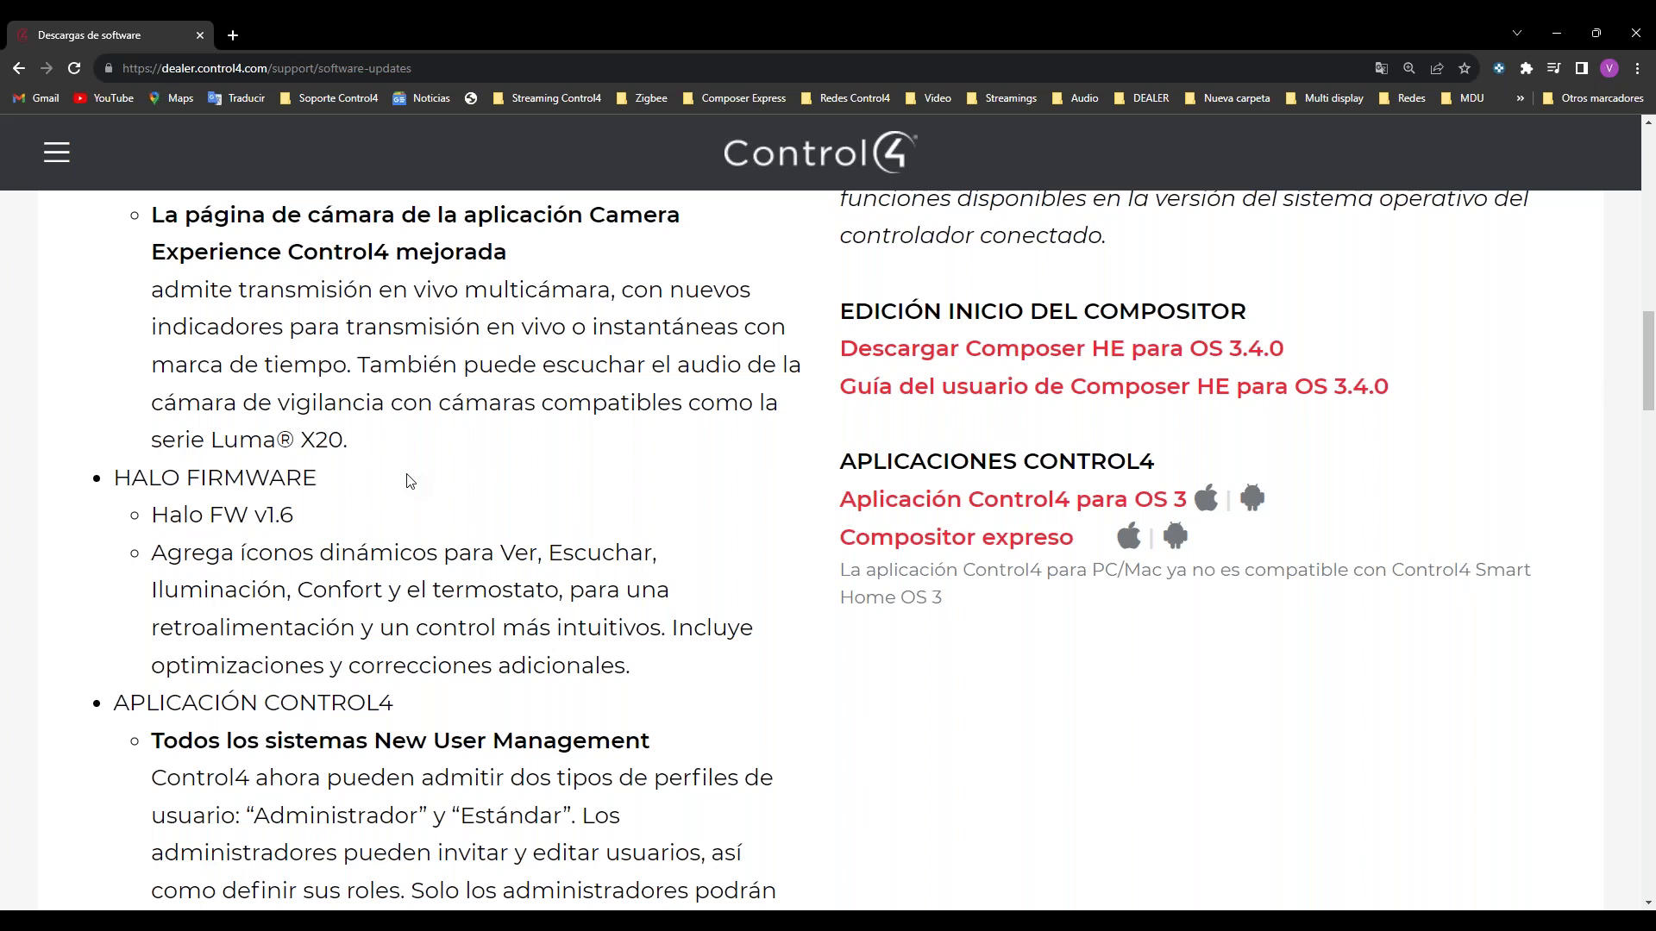
Step: Switch from the release notes back to the 'My Home | Control4' customer portal window
{"action": "scroll", "coordinate": [409, 481], "scroll_direction": "down", "scroll_amount": 4}
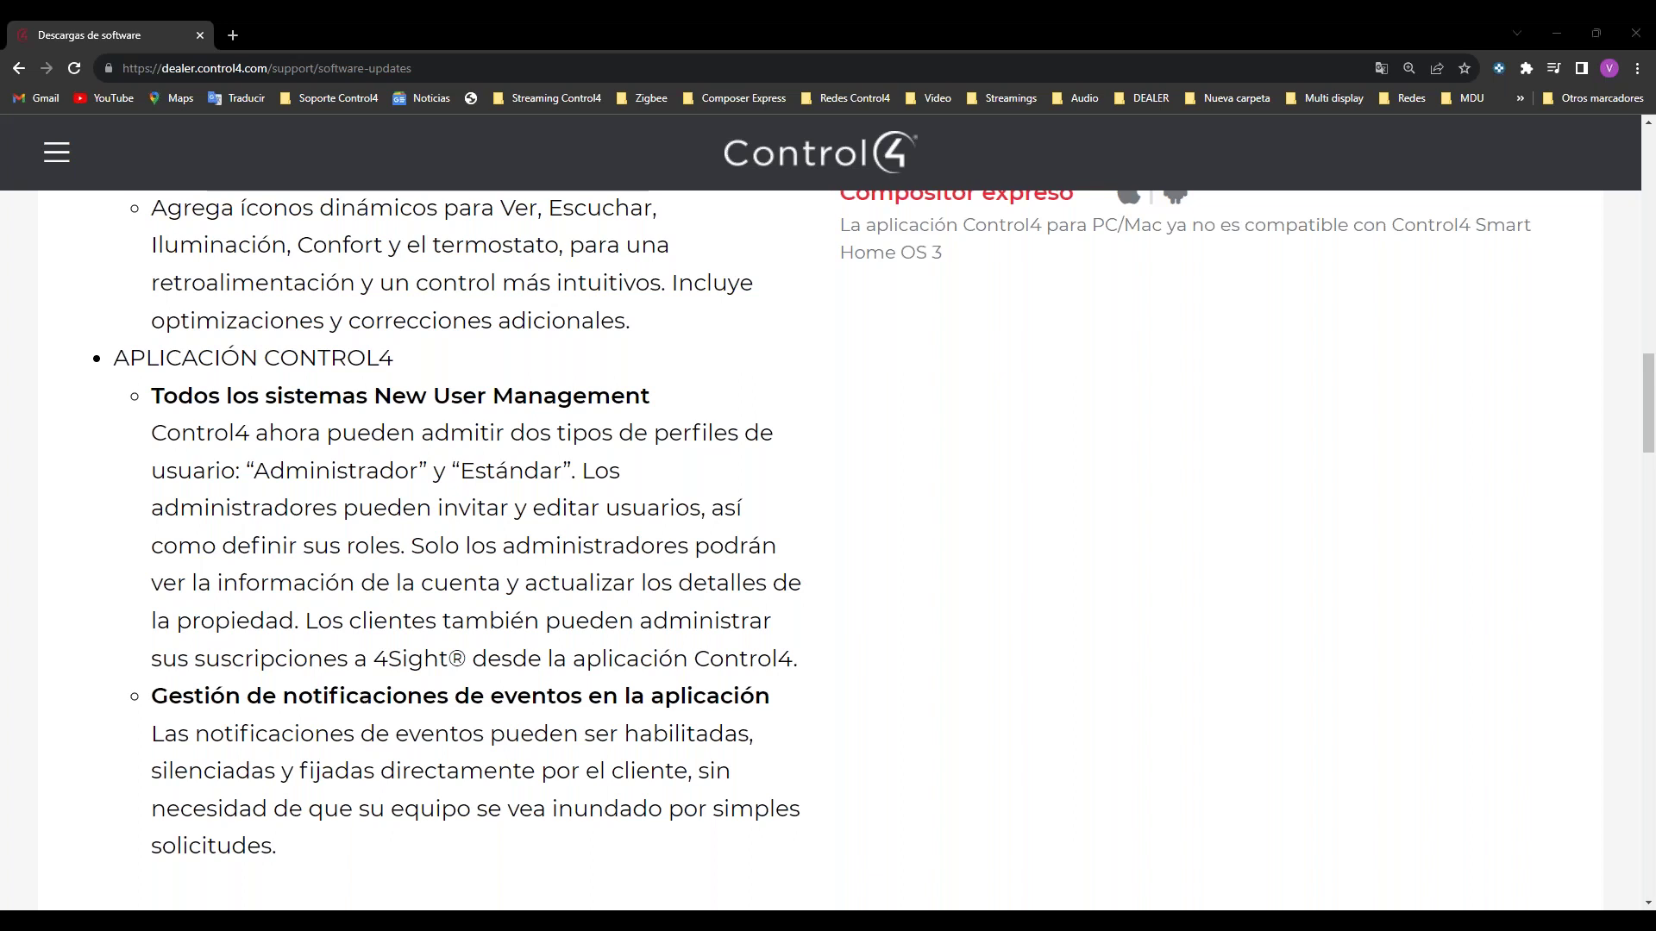
{"action": "key", "text": "alt+Tab"}
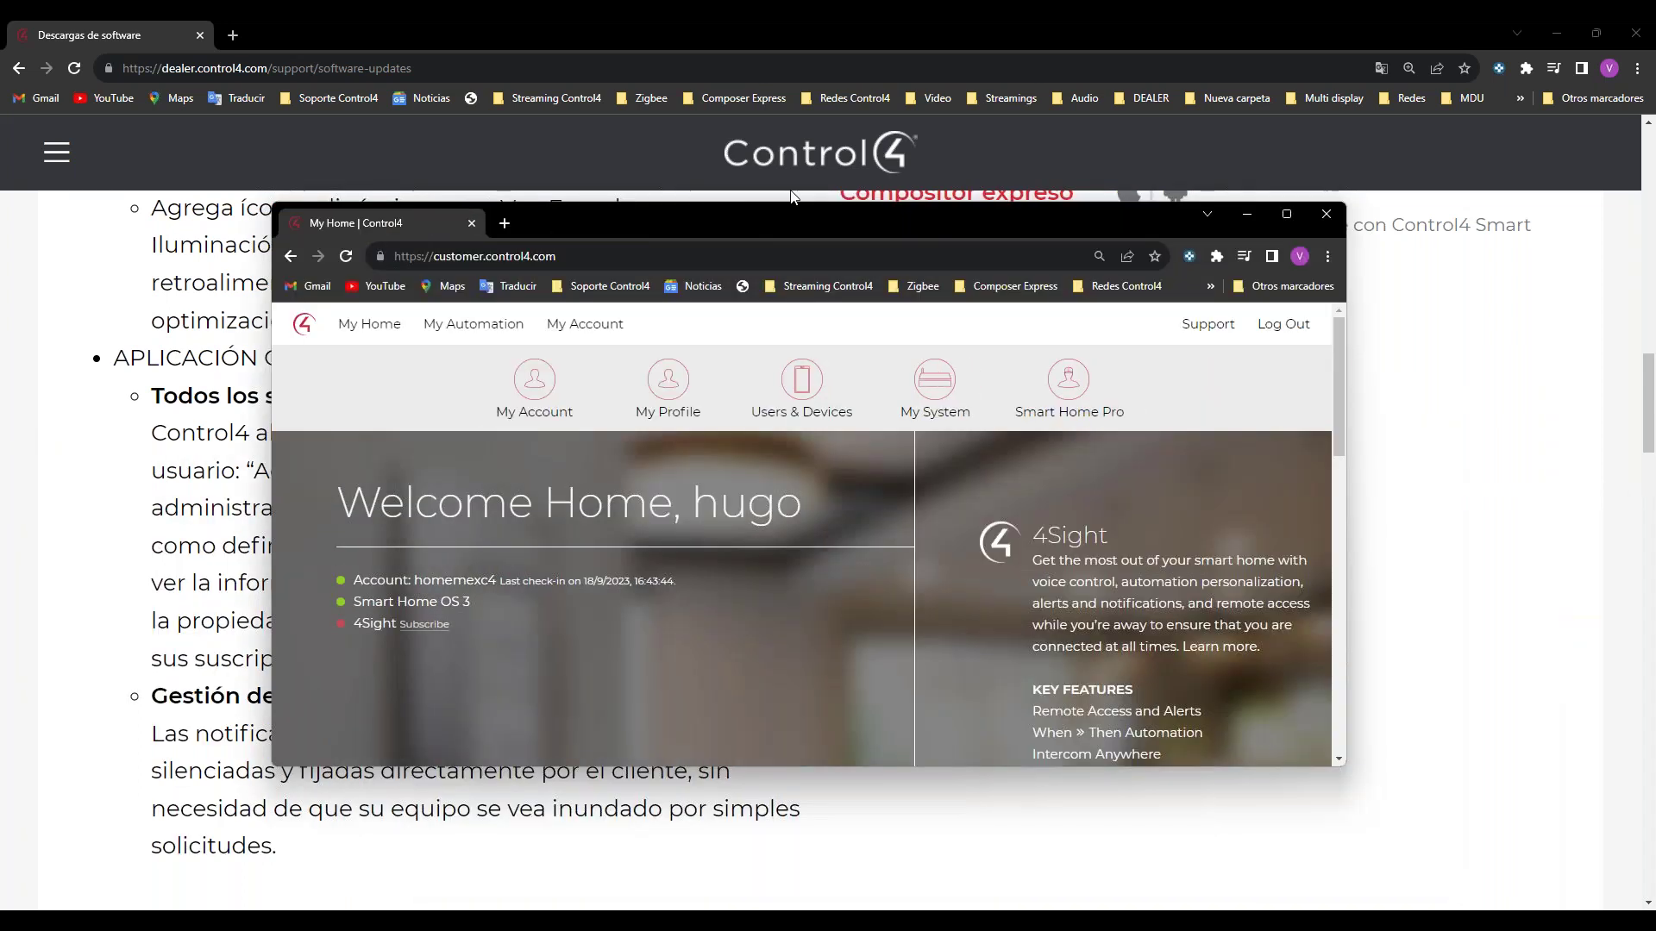
Step: Maximize the customer portal and start adding a new user from Users & Devices
{"action": "left_click", "coordinate": [1271, 212]}
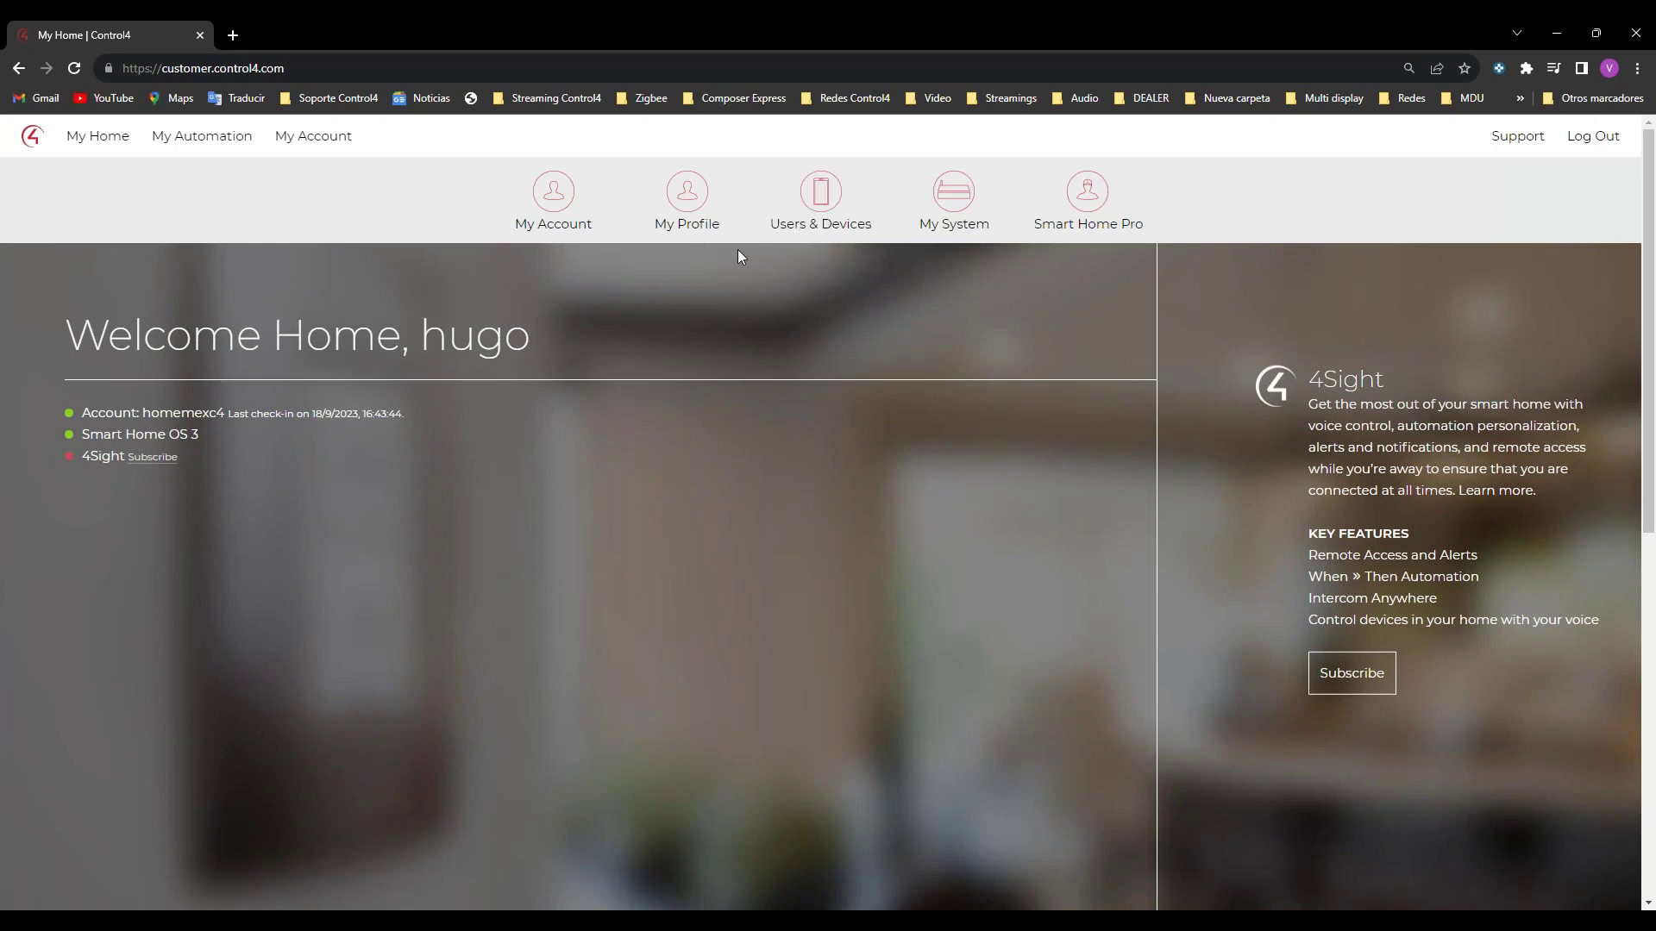
{"action": "left_click", "coordinate": [819, 226]}
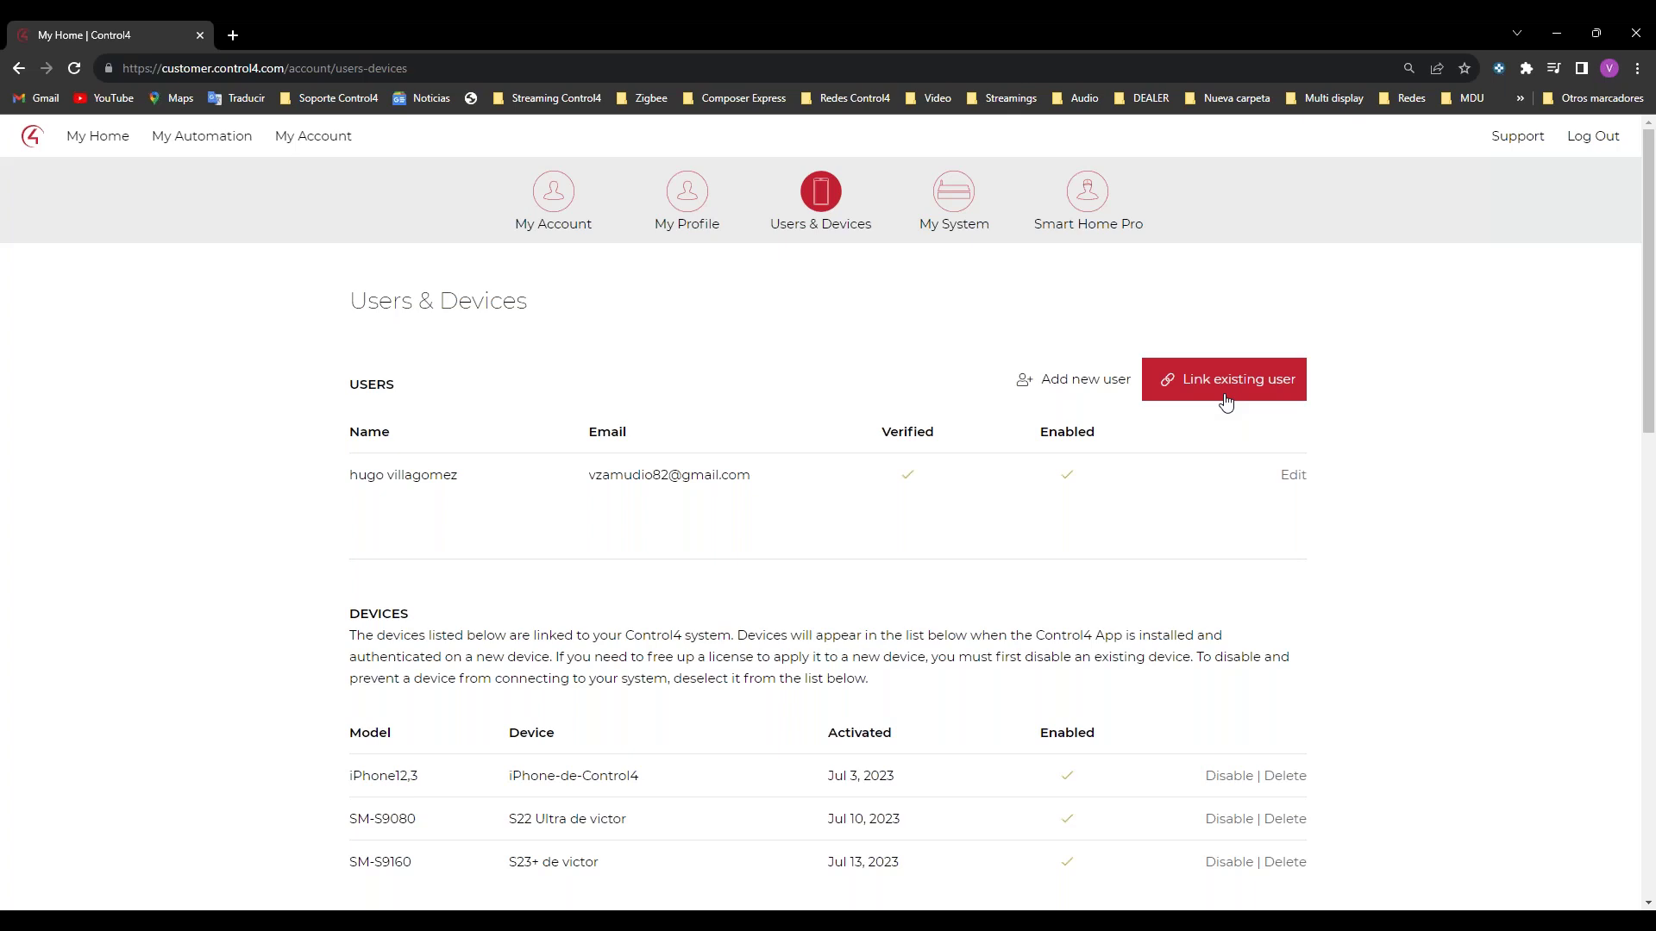
{"action": "scroll", "coordinate": [1245, 691], "scroll_direction": "down", "scroll_amount": 3}
{"action": "scroll", "coordinate": [1224, 695], "scroll_direction": "up", "scroll_amount": 3}
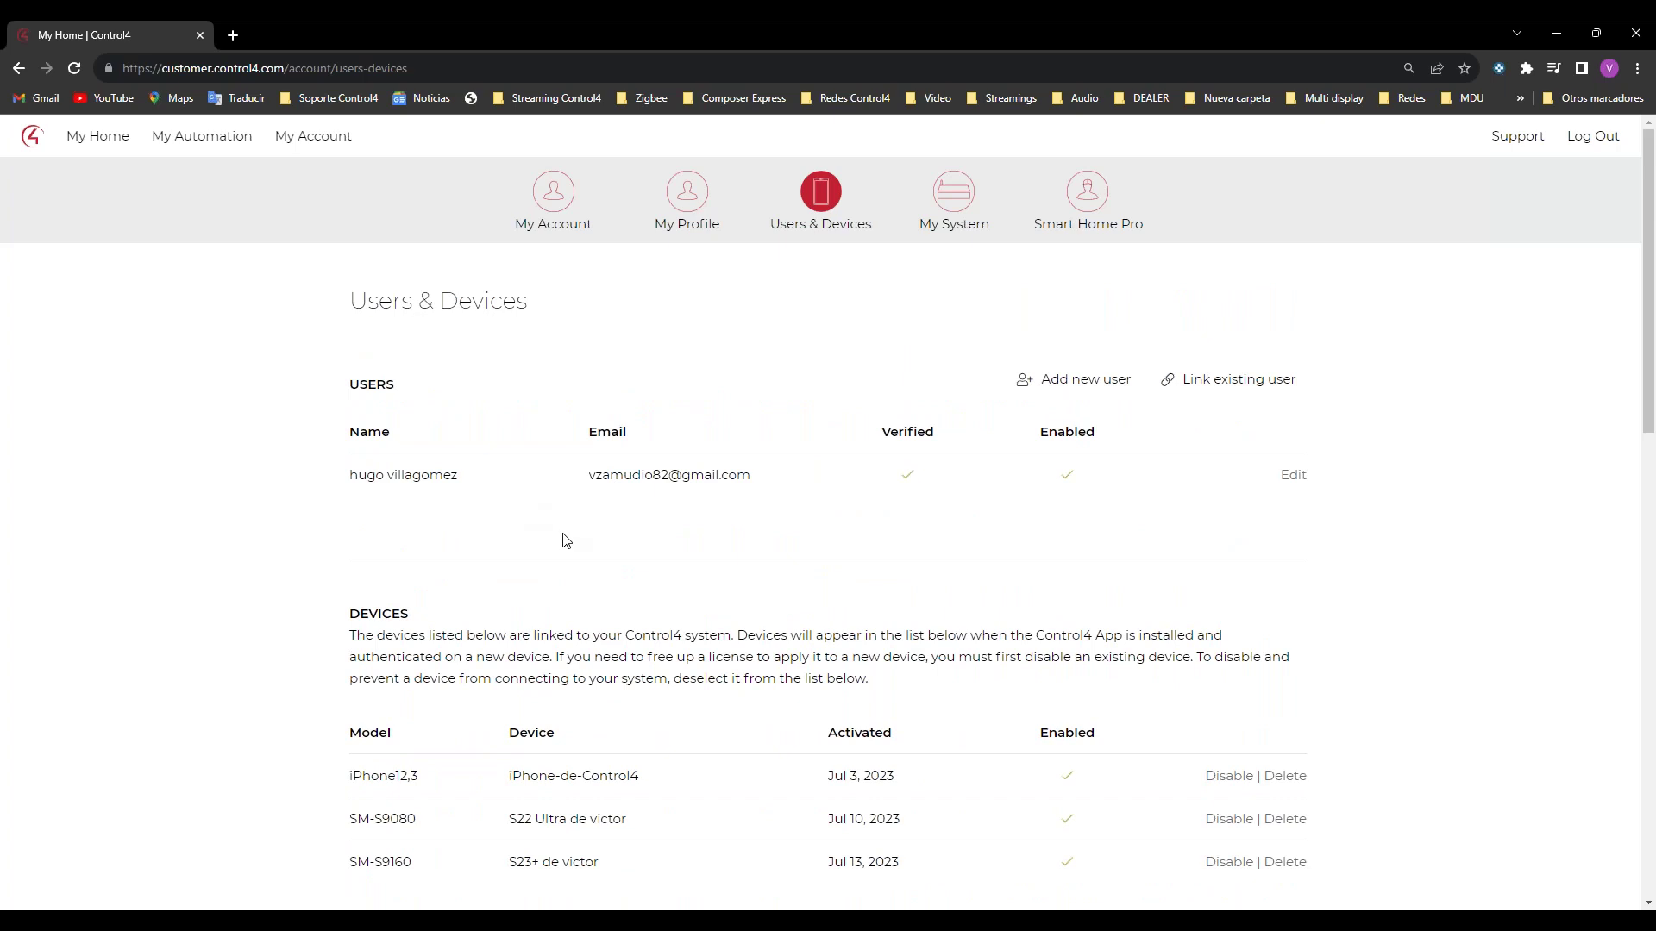
{"action": "scroll", "coordinate": [868, 702], "scroll_direction": "down", "scroll_amount": 2}
{"action": "scroll", "coordinate": [961, 629], "scroll_direction": "up", "scroll_amount": 2}
{"action": "left_click", "coordinate": [1086, 390]}
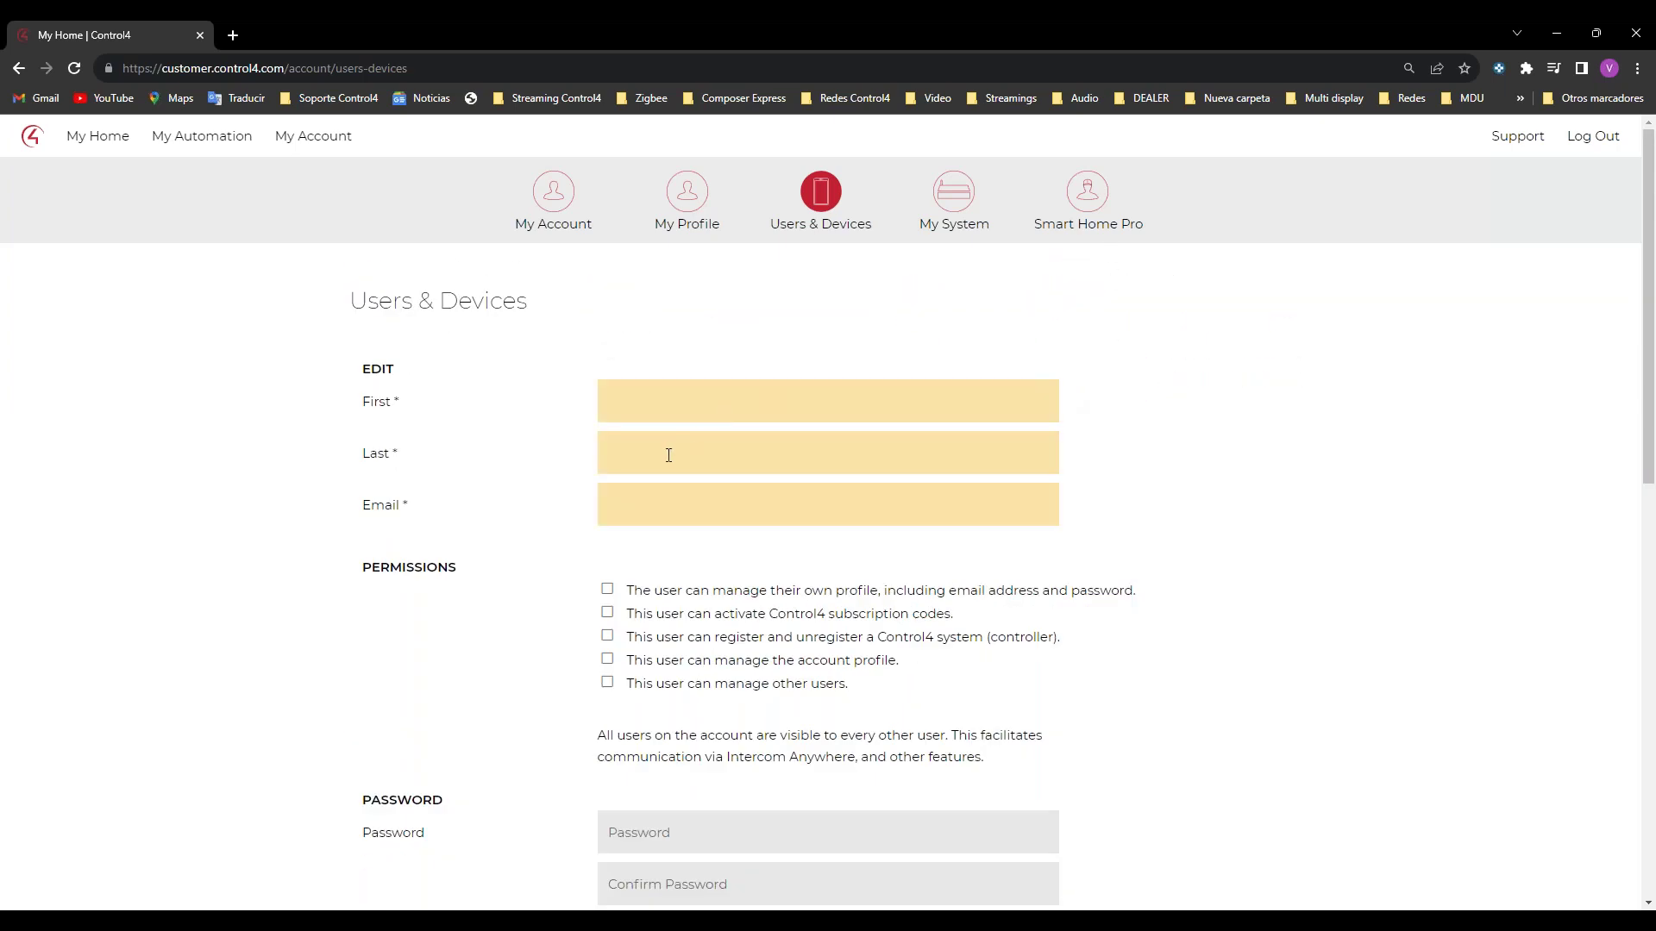
Step: Type an initial entry and the user's e-mail address into the name fields, accepting a suggested last name
{"action": "left_click", "coordinate": [692, 403]}
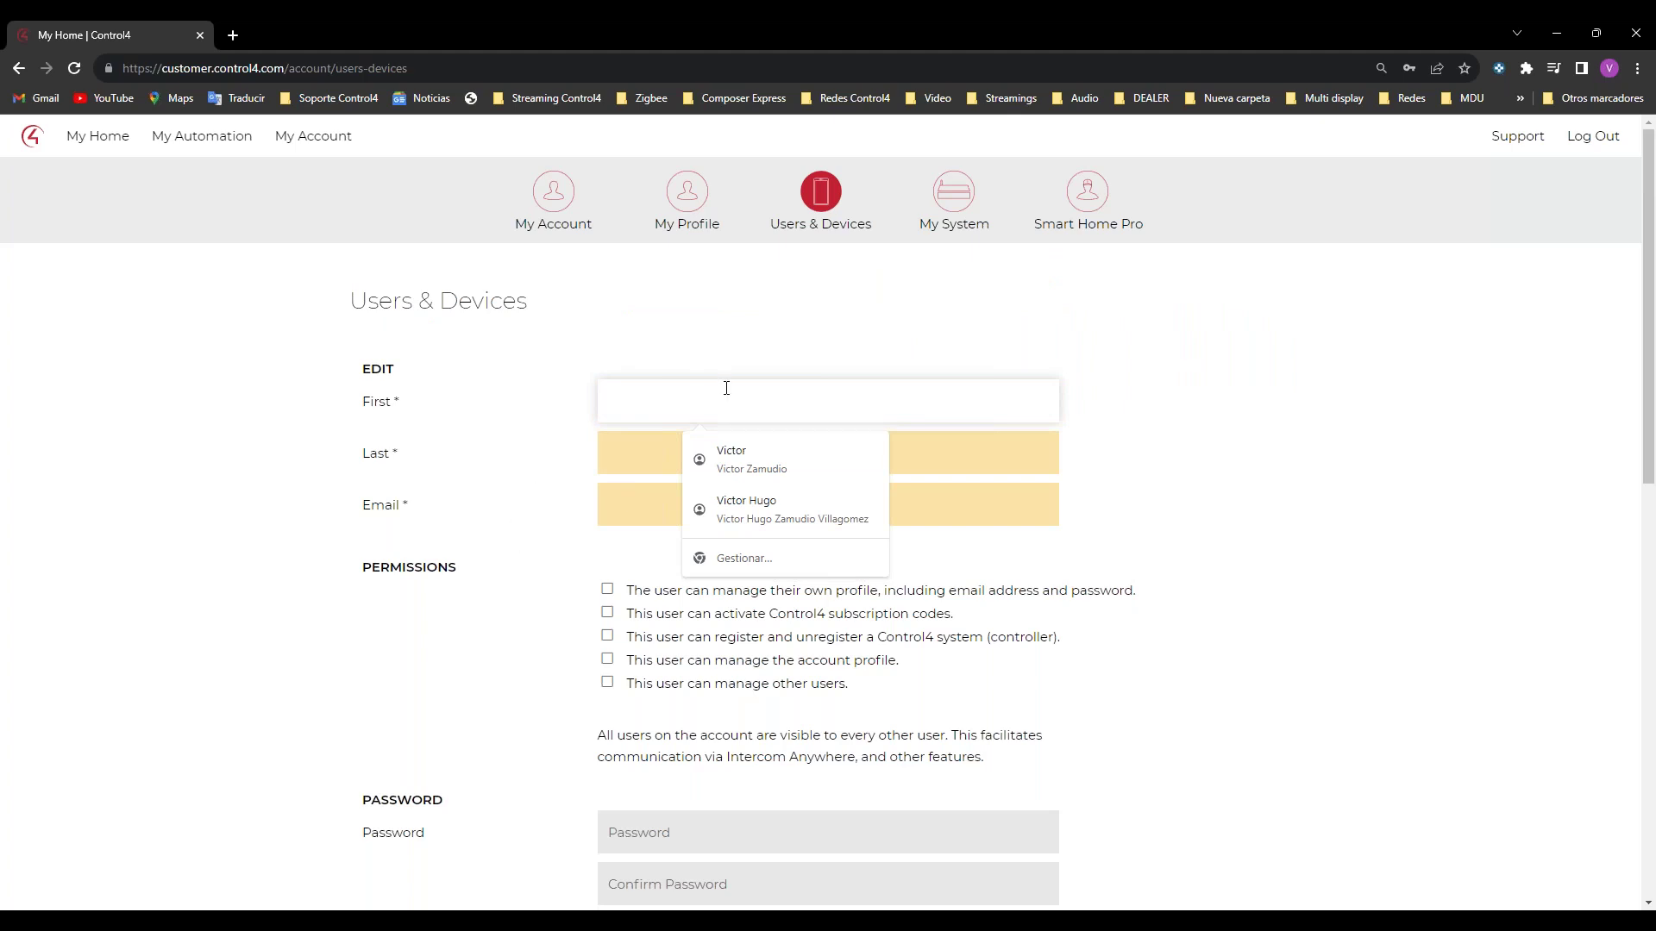
{"action": "type", "text": "a"}
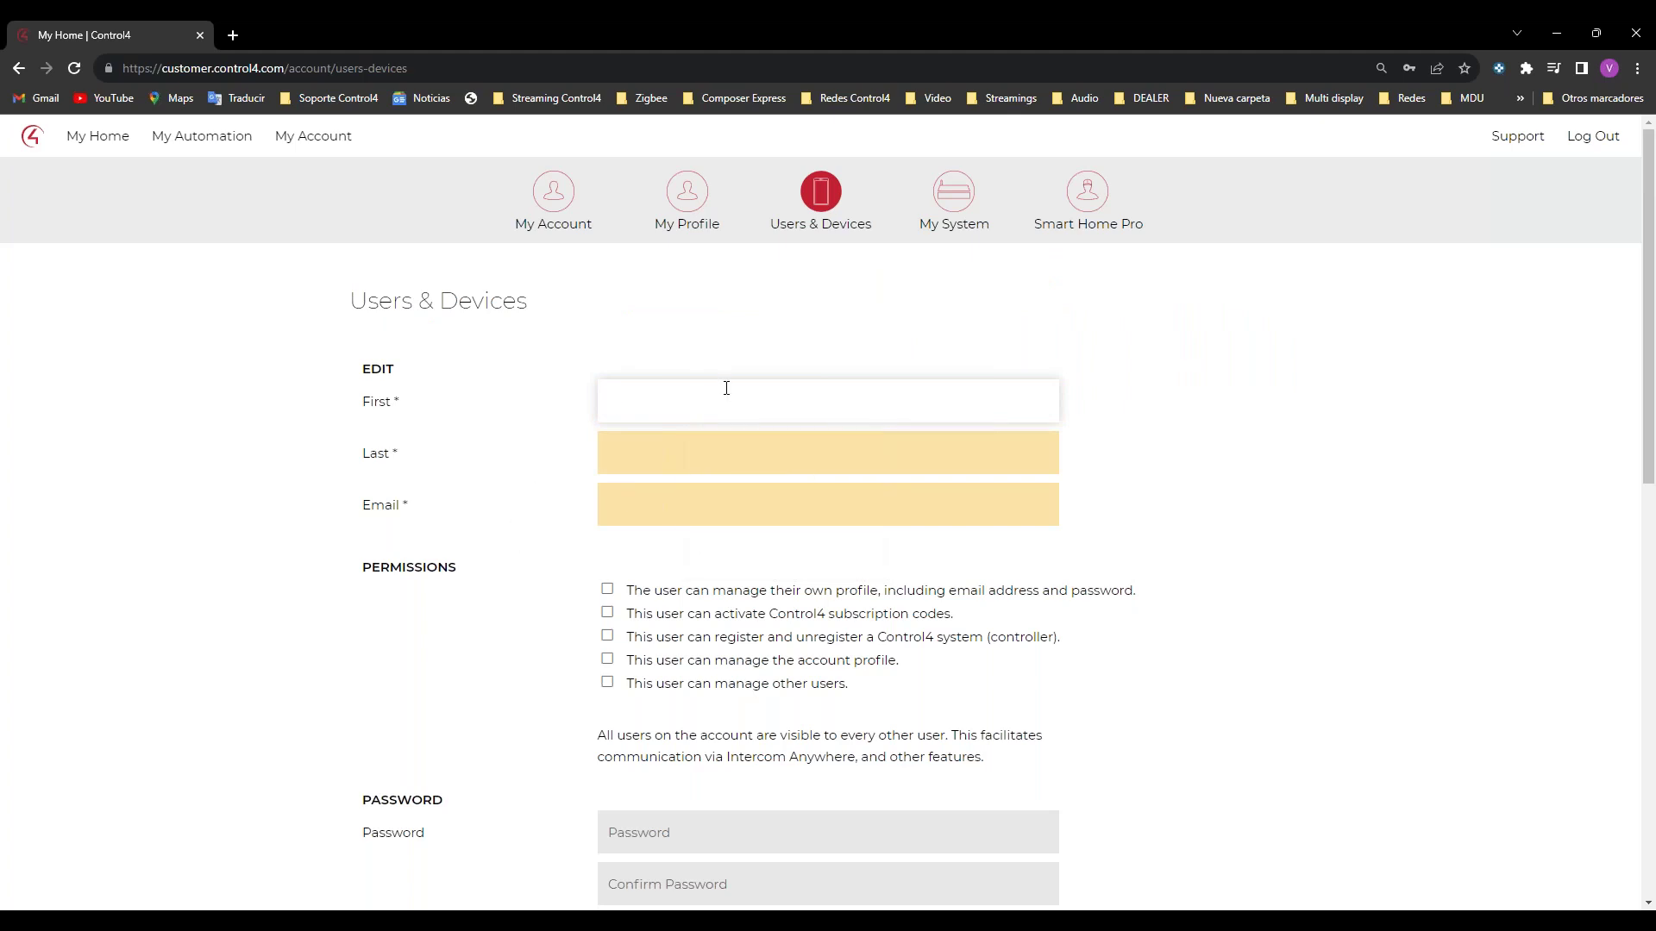
{"action": "scroll", "coordinate": [798, 269], "scroll_direction": "down", "scroll_amount": 2}
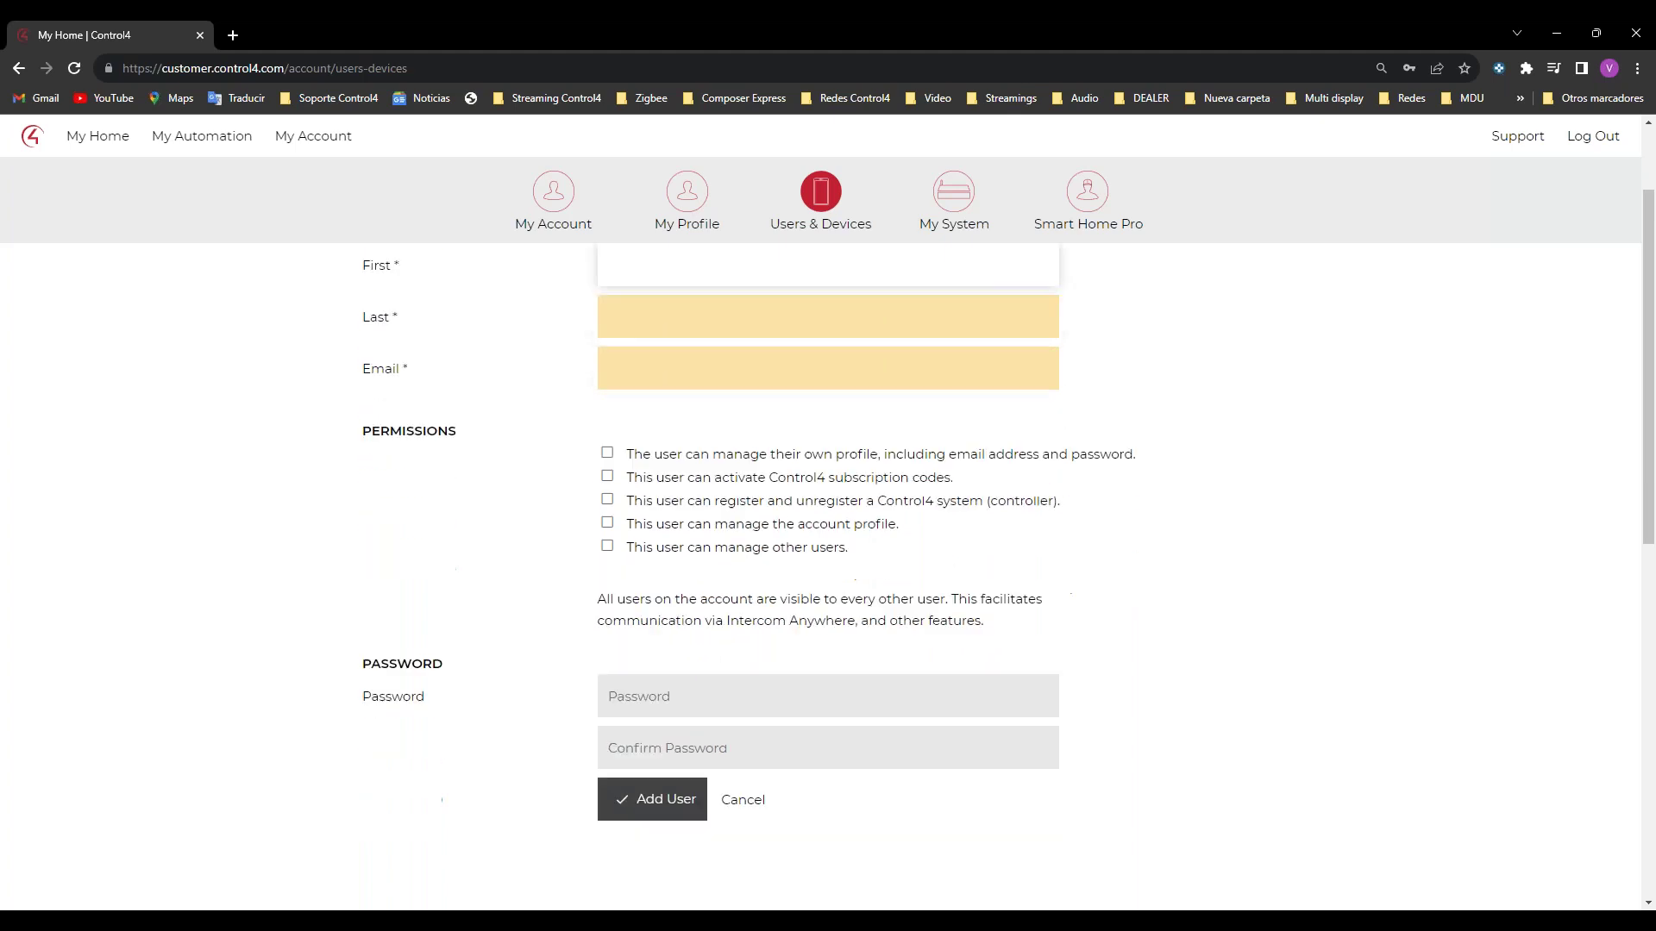
{"action": "scroll", "coordinate": [660, 404], "scroll_direction": "up", "scroll_amount": 2}
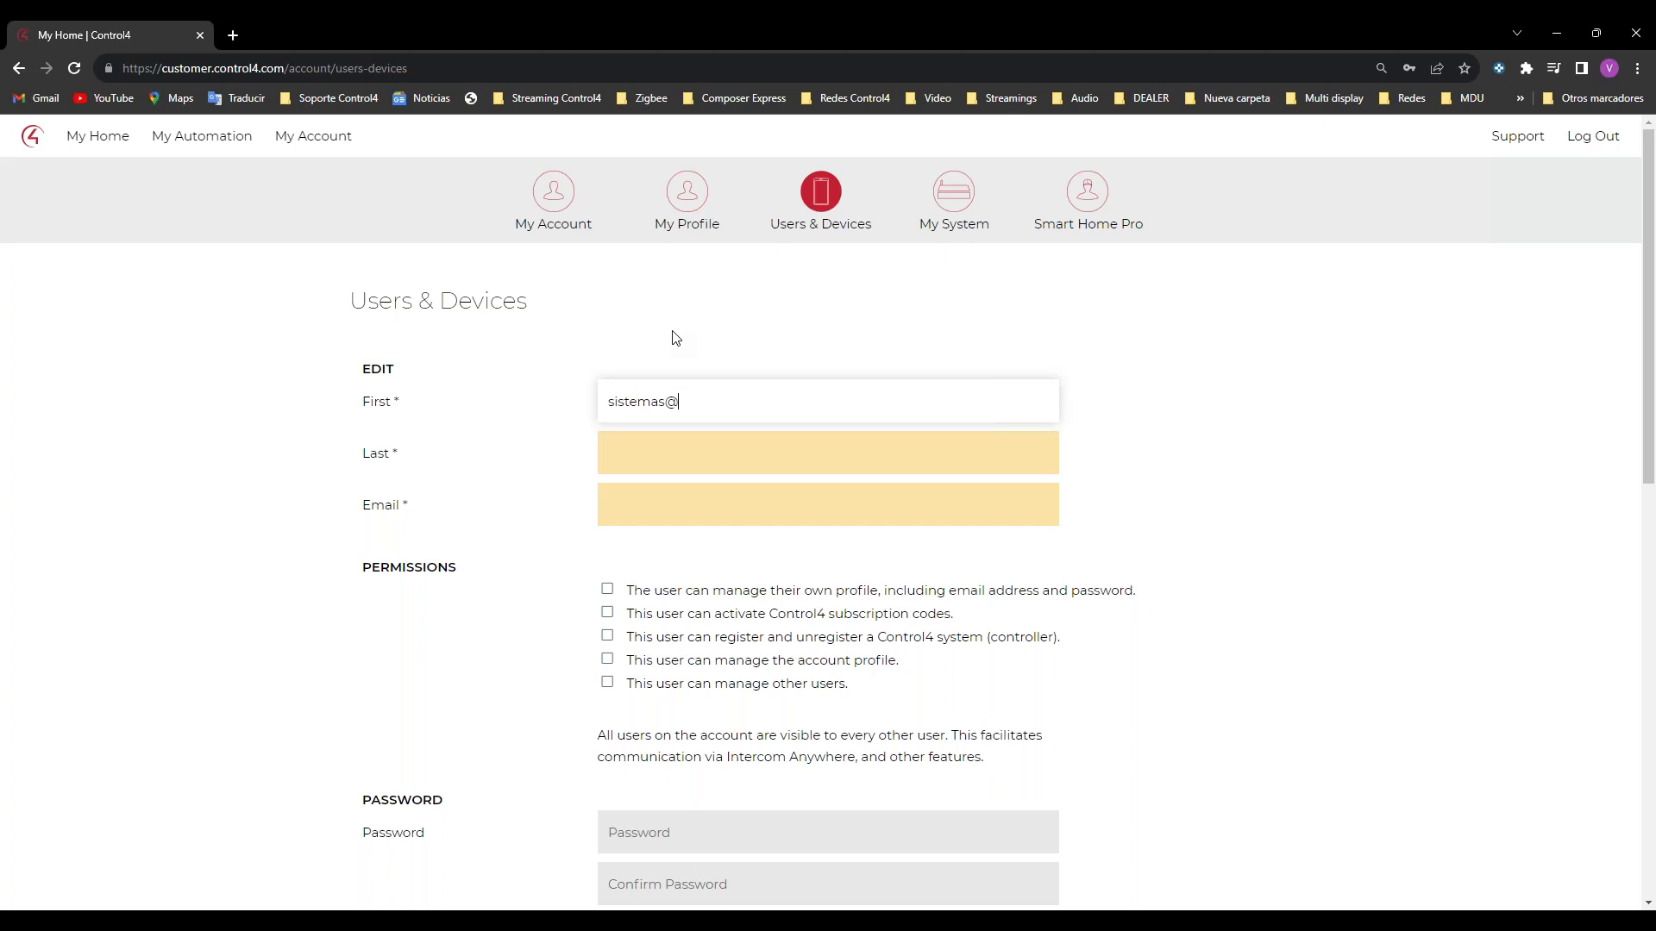
{"action": "left_click", "coordinate": [658, 469]}
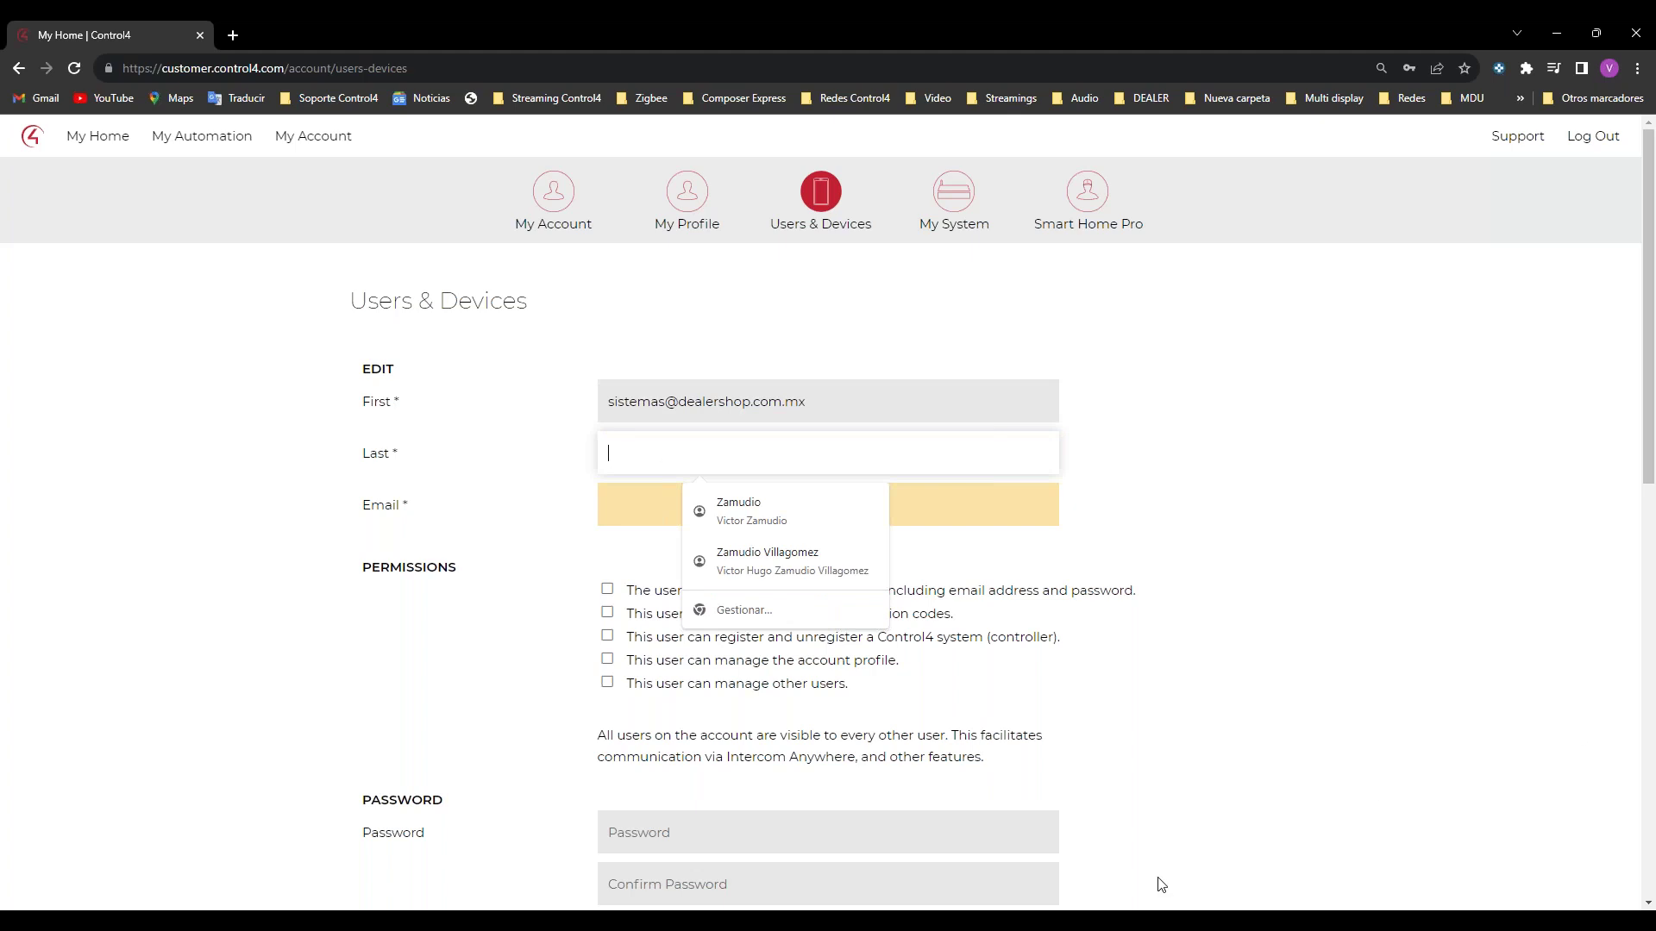
{"action": "left_click", "coordinate": [776, 501]}
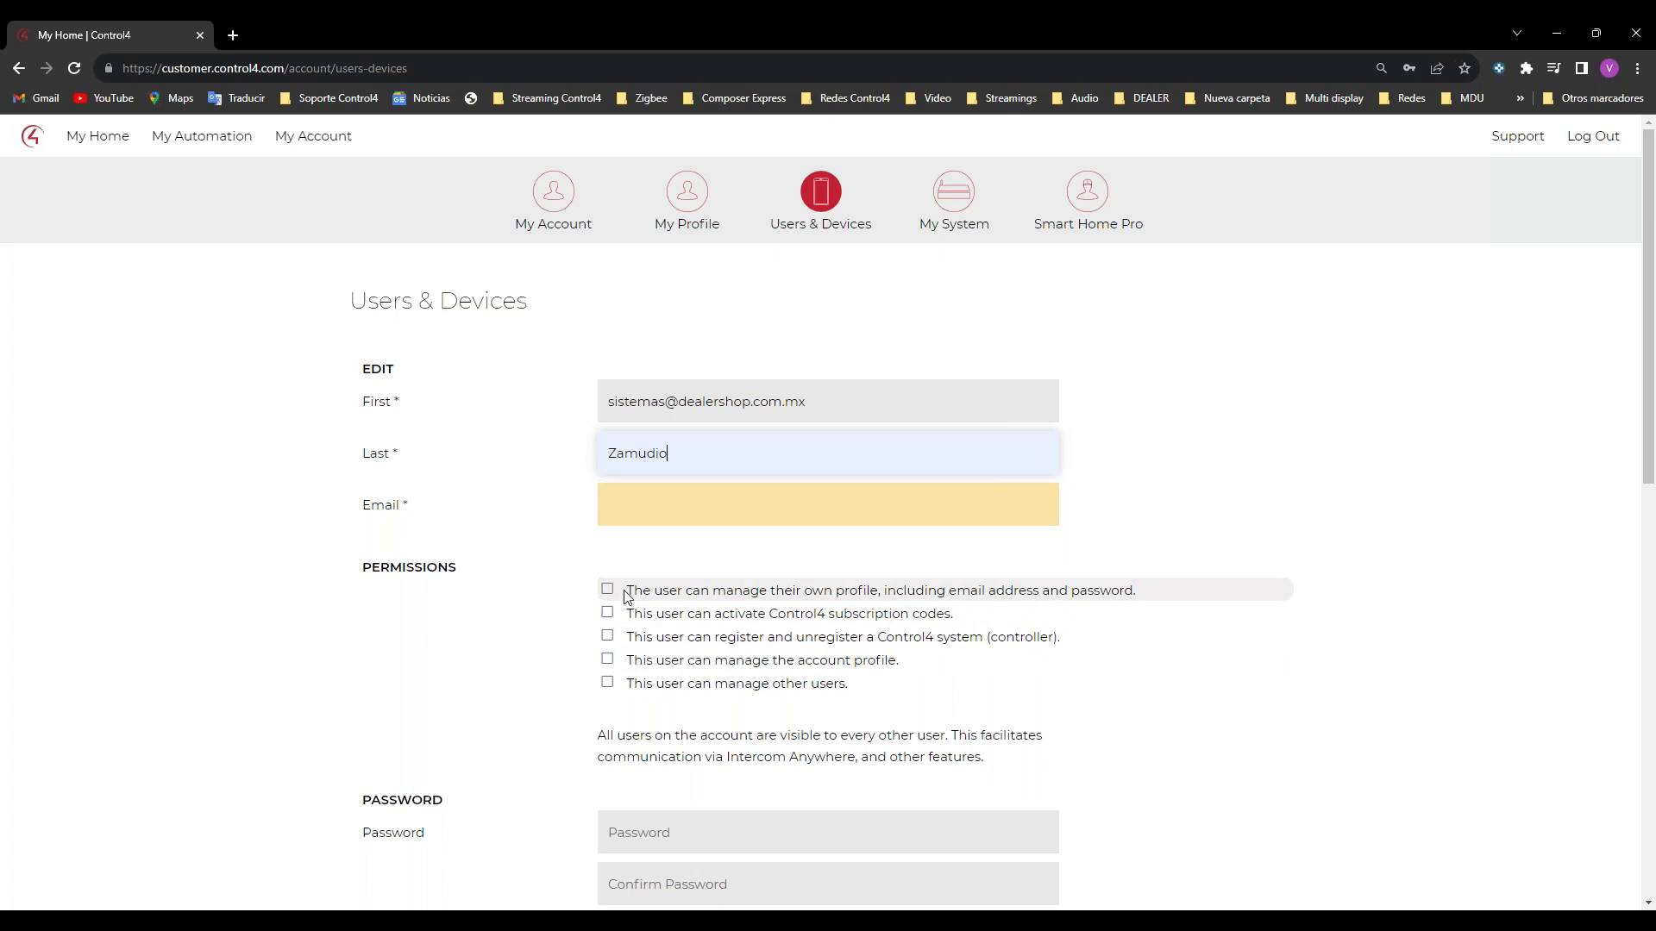
Step: Correct the first name, fill both names from the suggestion, and enter the user's e-mail address
{"action": "double_click", "coordinate": [697, 458]}
{"action": "key", "text": "shift+Tab"}
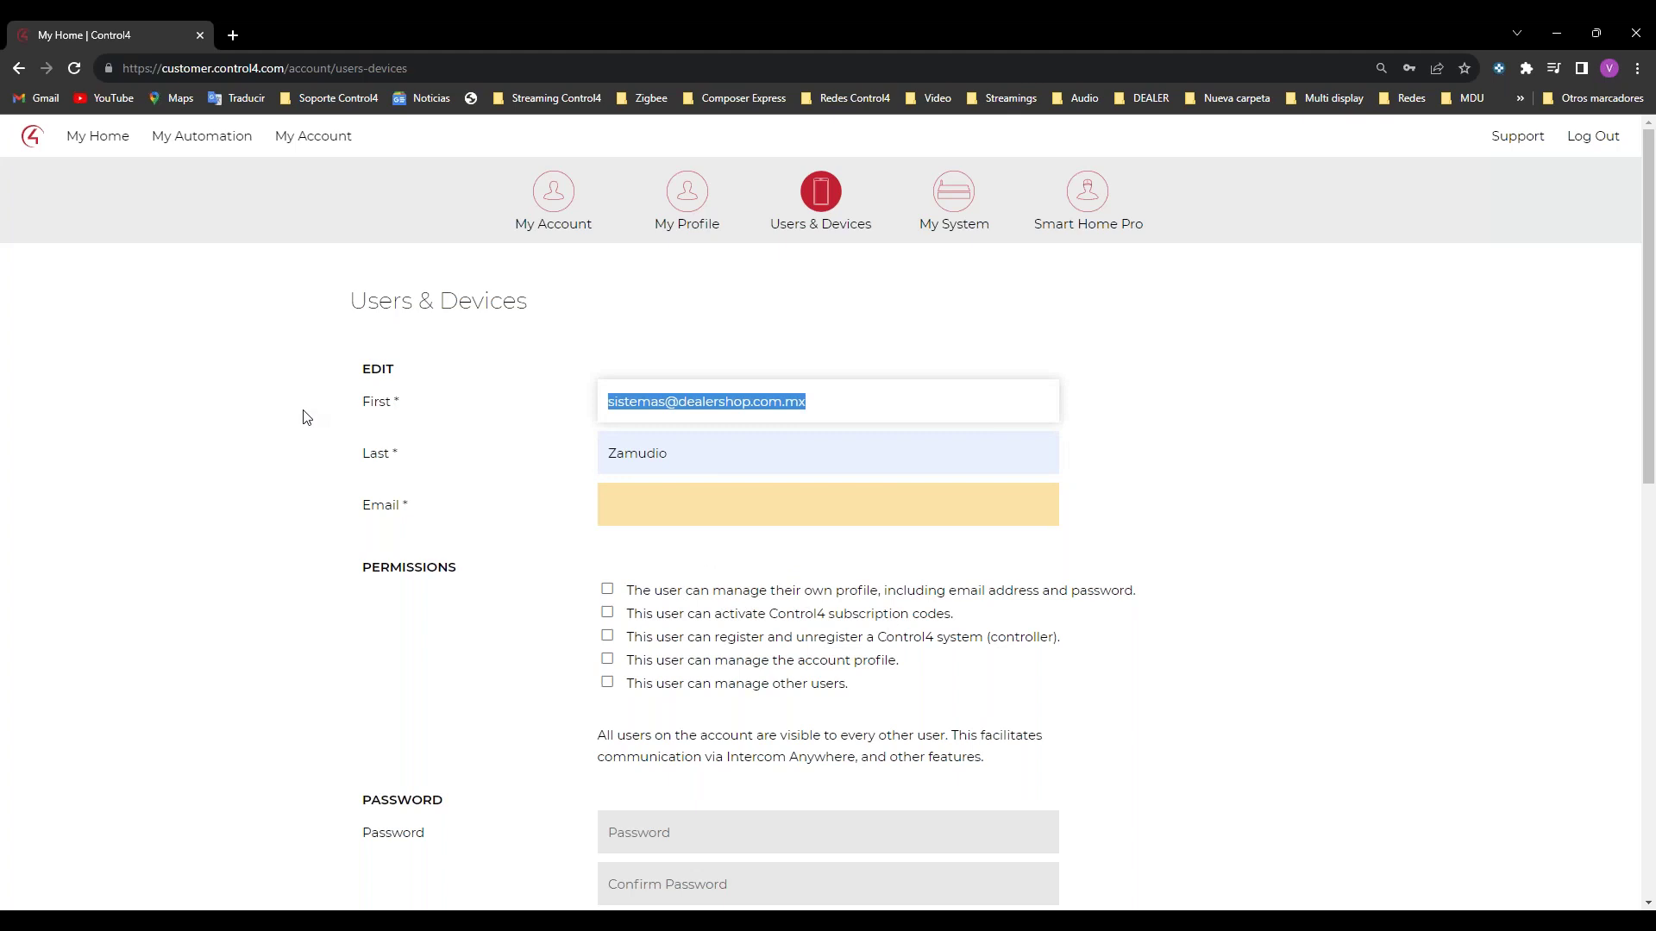
{"action": "type", "text": "Victor"}
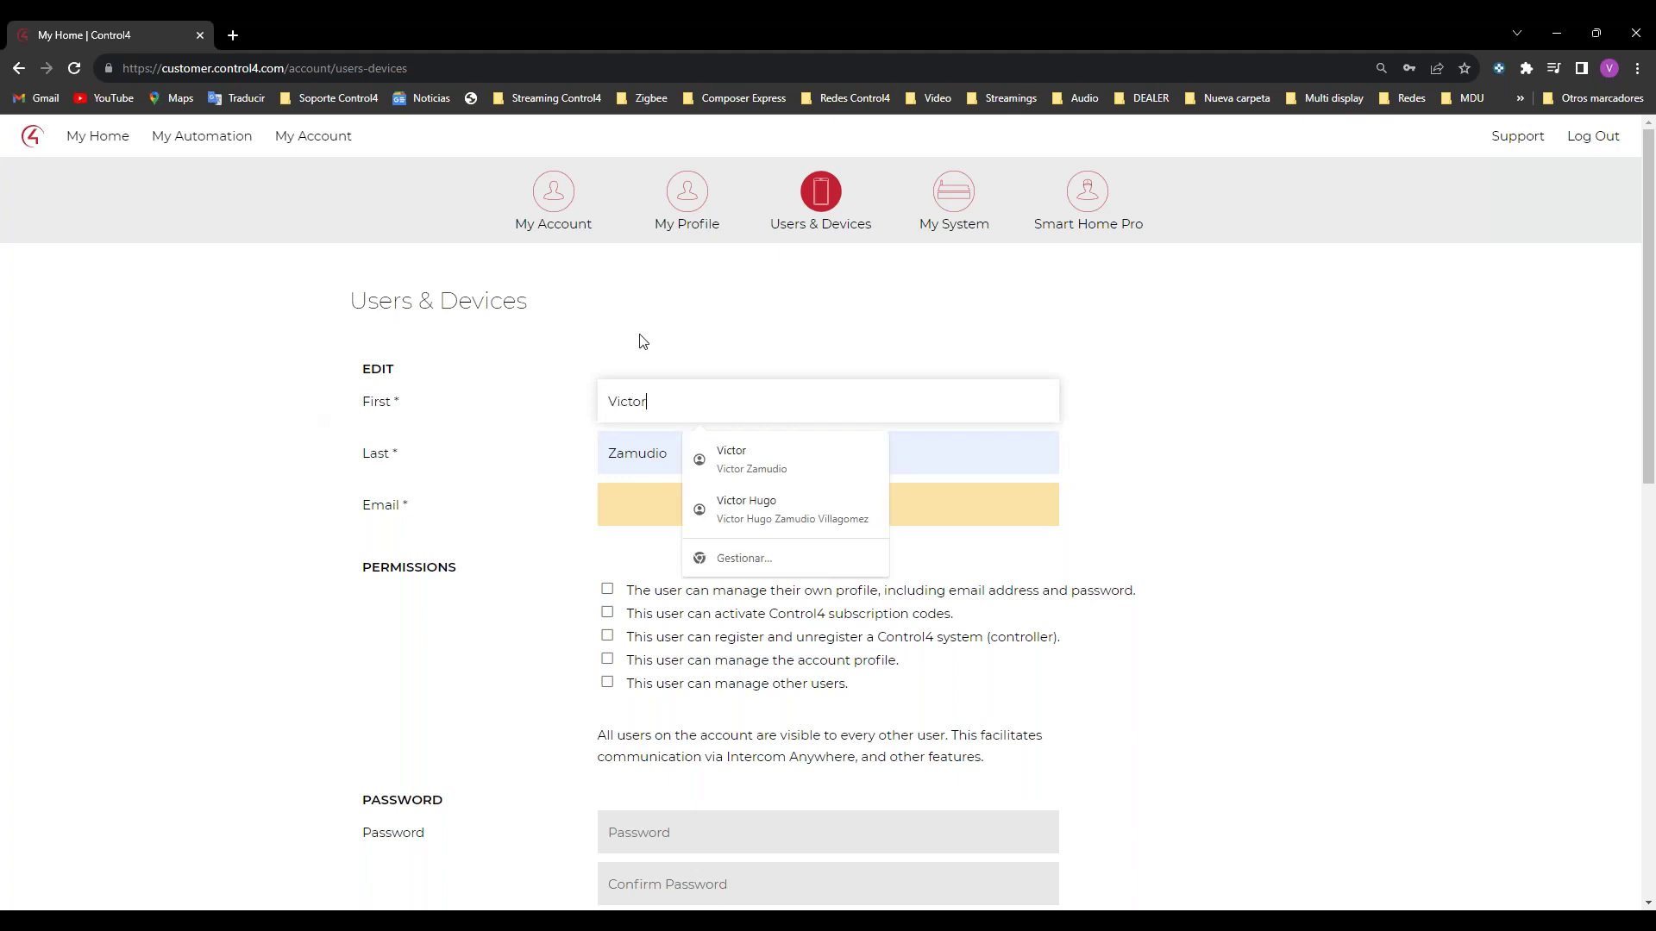
{"action": "left_click", "coordinate": [707, 459]}
{"action": "left_click", "coordinate": [662, 501]}
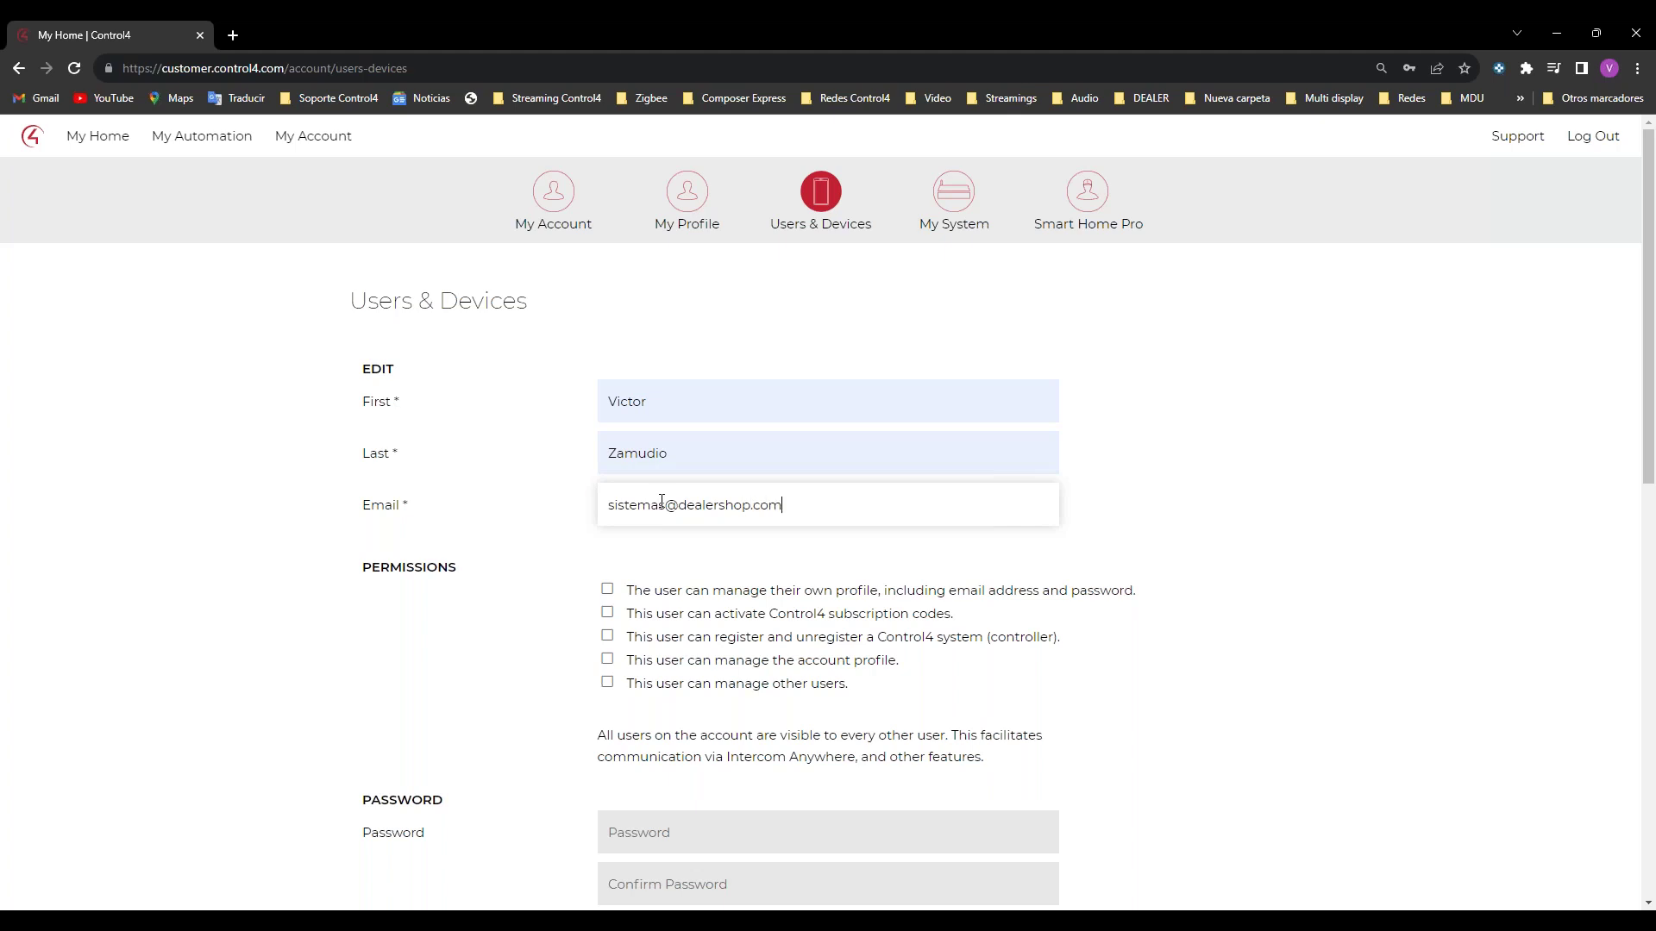
Step: Grant all five permissions, select the password field, and move the portal window off screen
{"action": "left_click", "coordinate": [607, 682]}
{"action": "left_click", "coordinate": [608, 659]}
{"action": "left_click", "coordinate": [608, 637]}
{"action": "left_click", "coordinate": [607, 612]}
{"action": "left_click", "coordinate": [607, 589]}
{"action": "scroll", "coordinate": [293, 658], "scroll_direction": "down", "scroll_amount": 1}
{"action": "scroll", "coordinate": [289, 658], "scroll_direction": "down", "scroll_amount": 2}
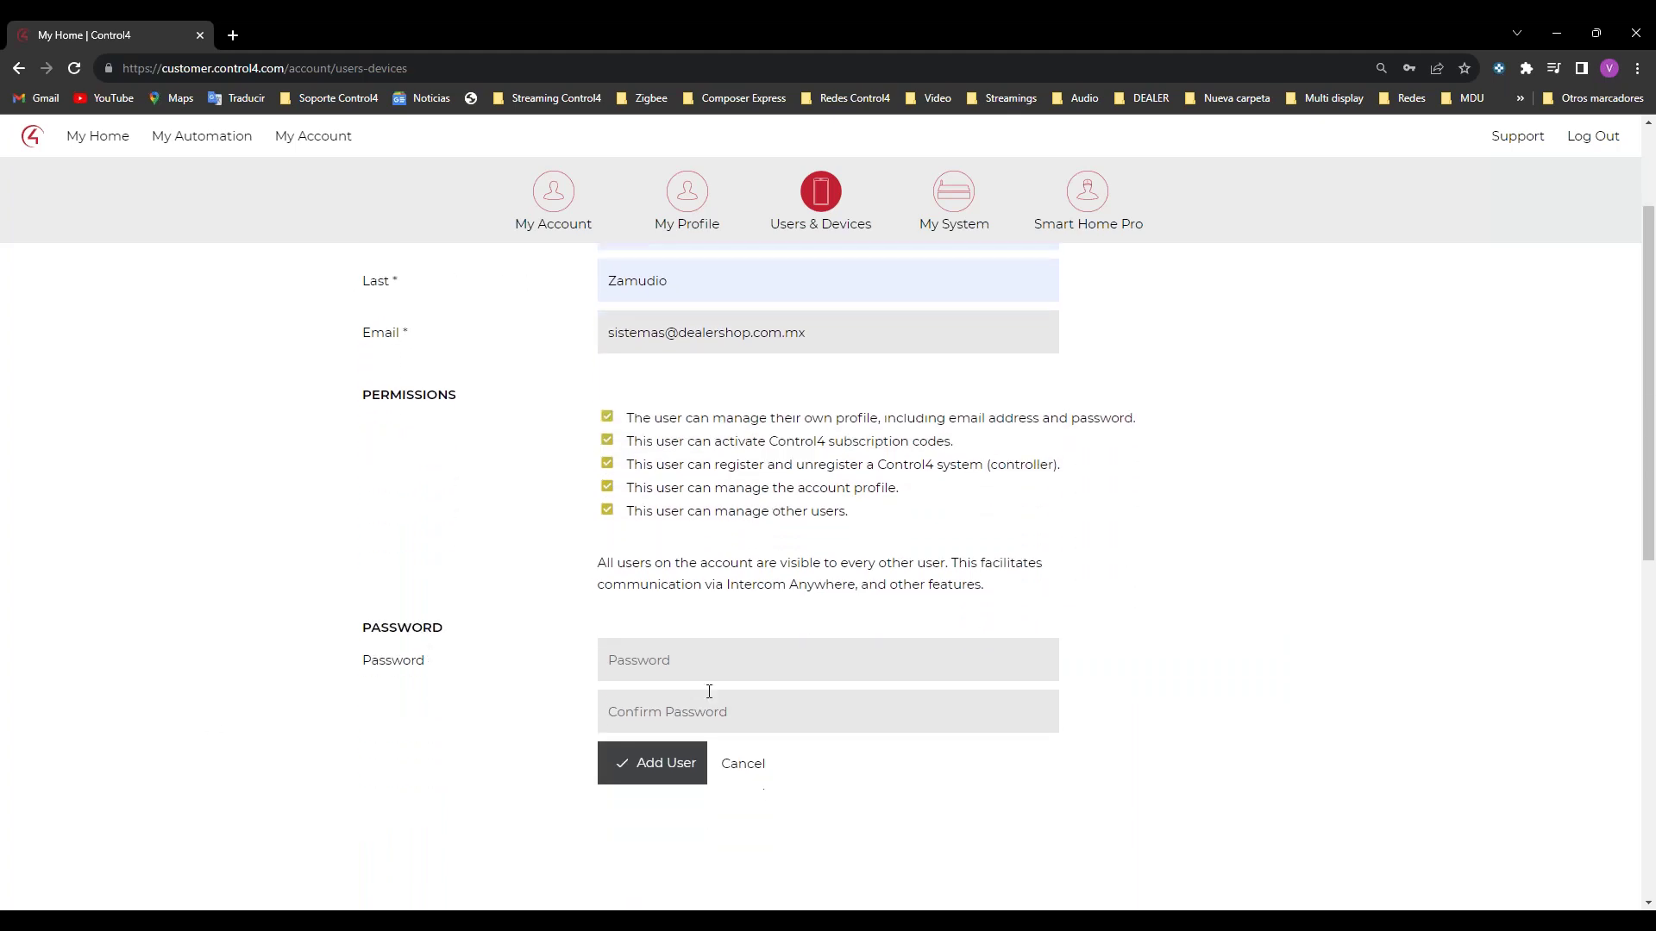
{"action": "left_click", "coordinate": [710, 677]}
{"action": "left_click_drag", "start_coordinate": [65, 21], "coordinate": [0, 431]}
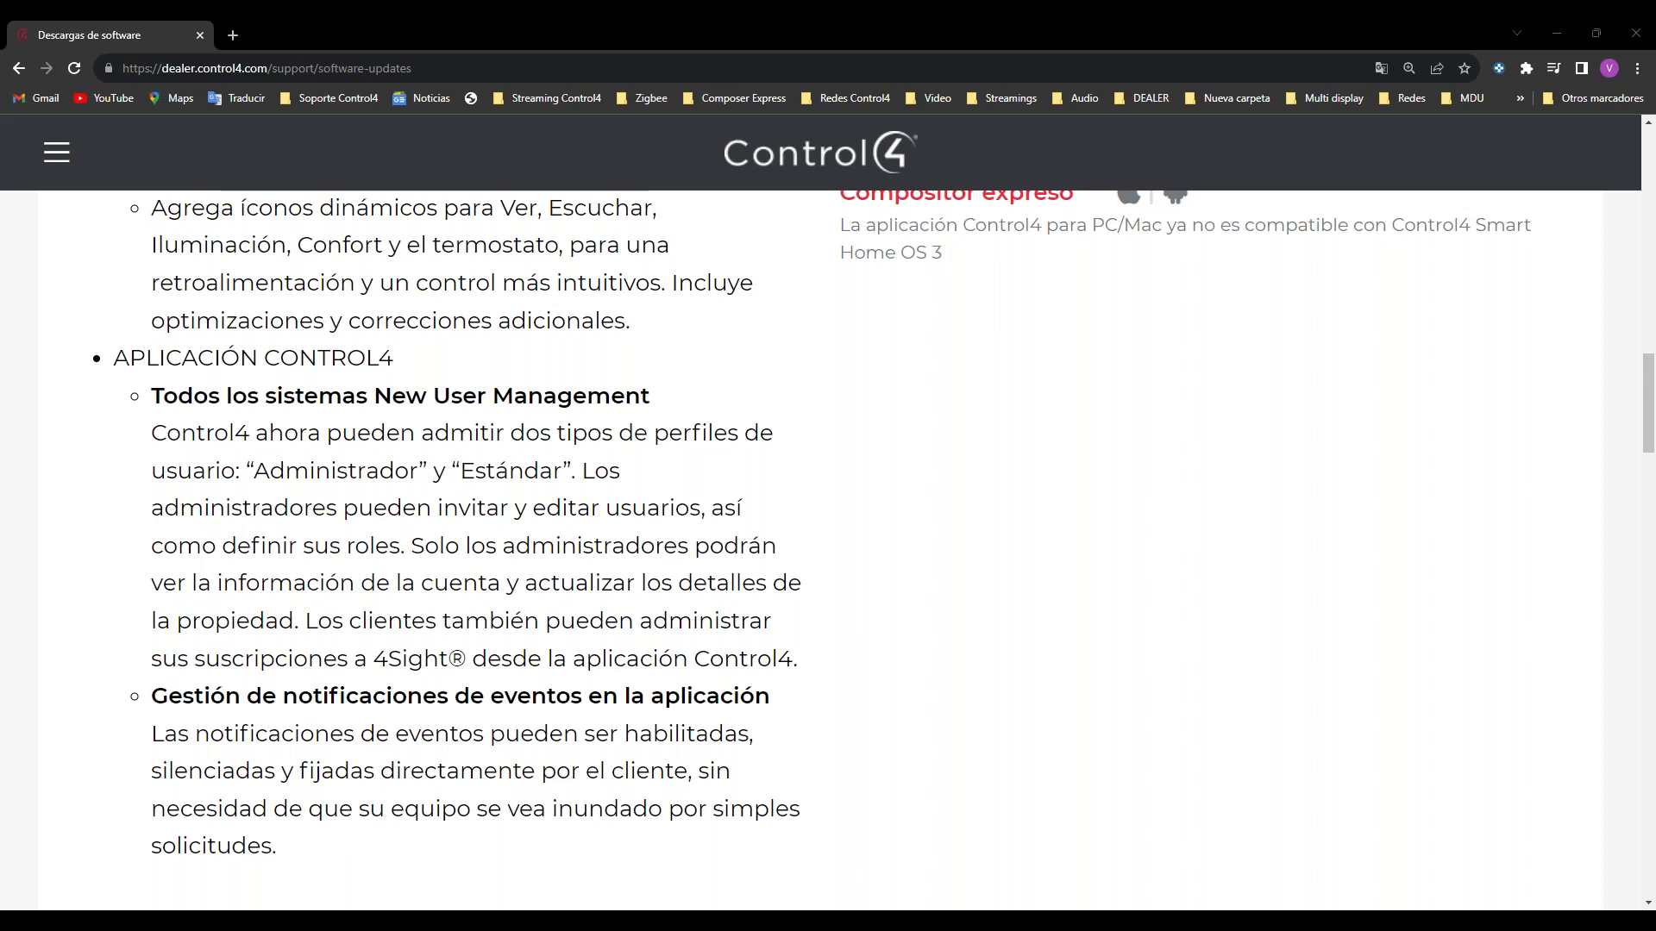
Step: Submit the new user with its password, get the 'e-mail already exists' error, and move the window aside
{"action": "key", "text": "alt+Tab"}
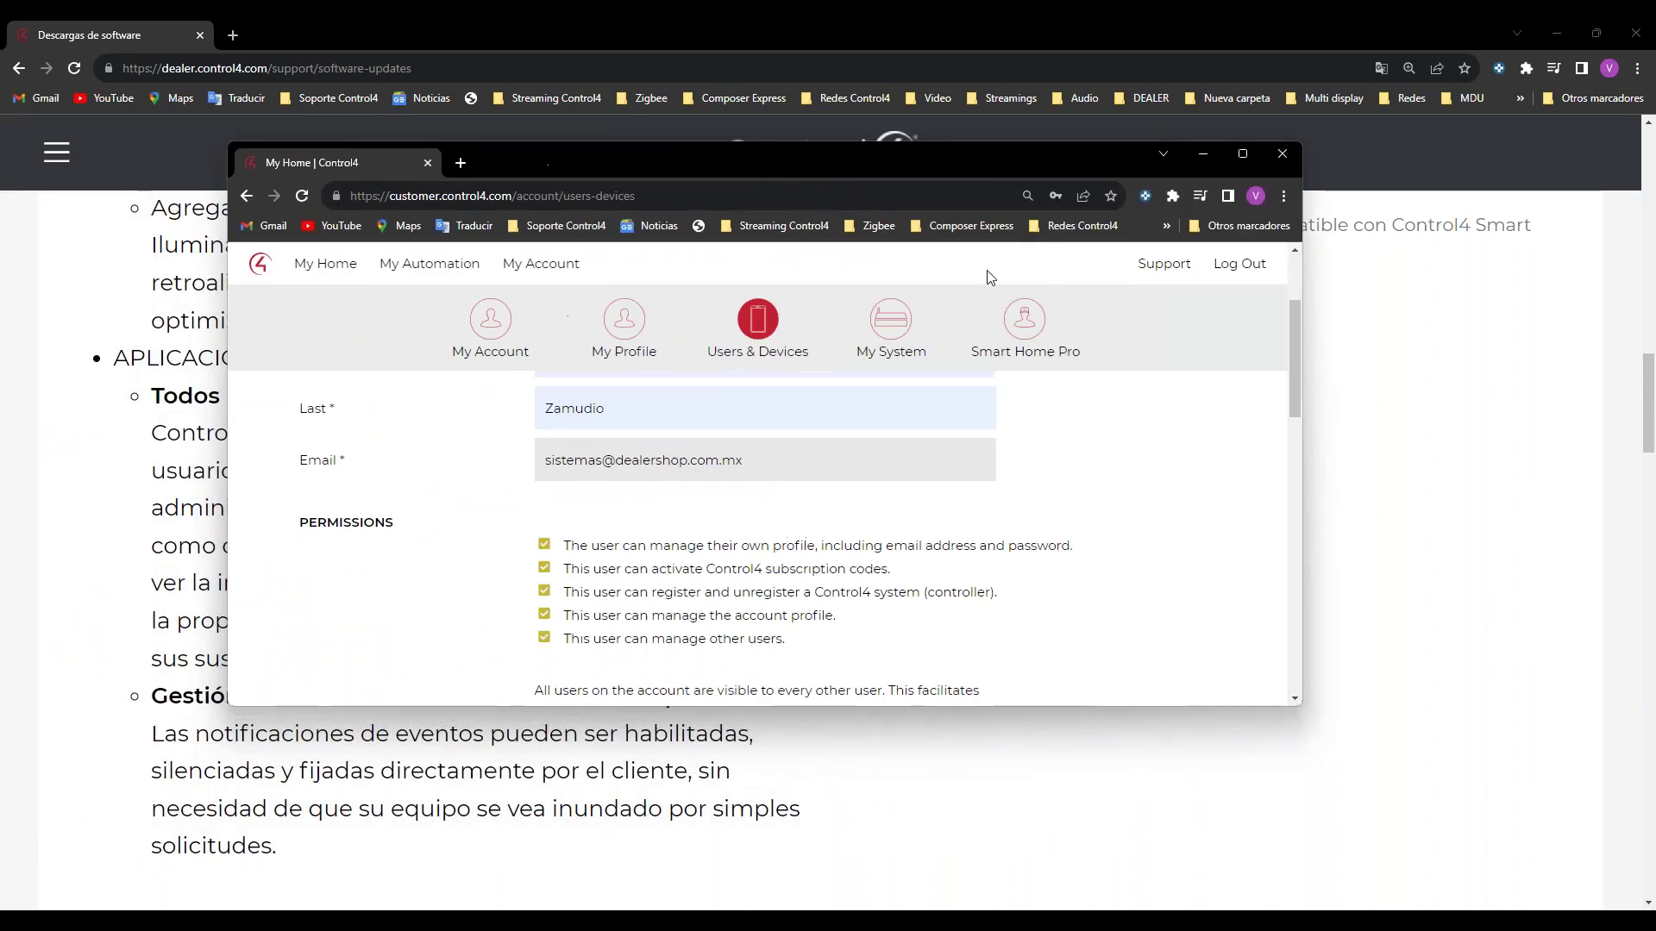
{"action": "left_click", "coordinate": [1243, 154]}
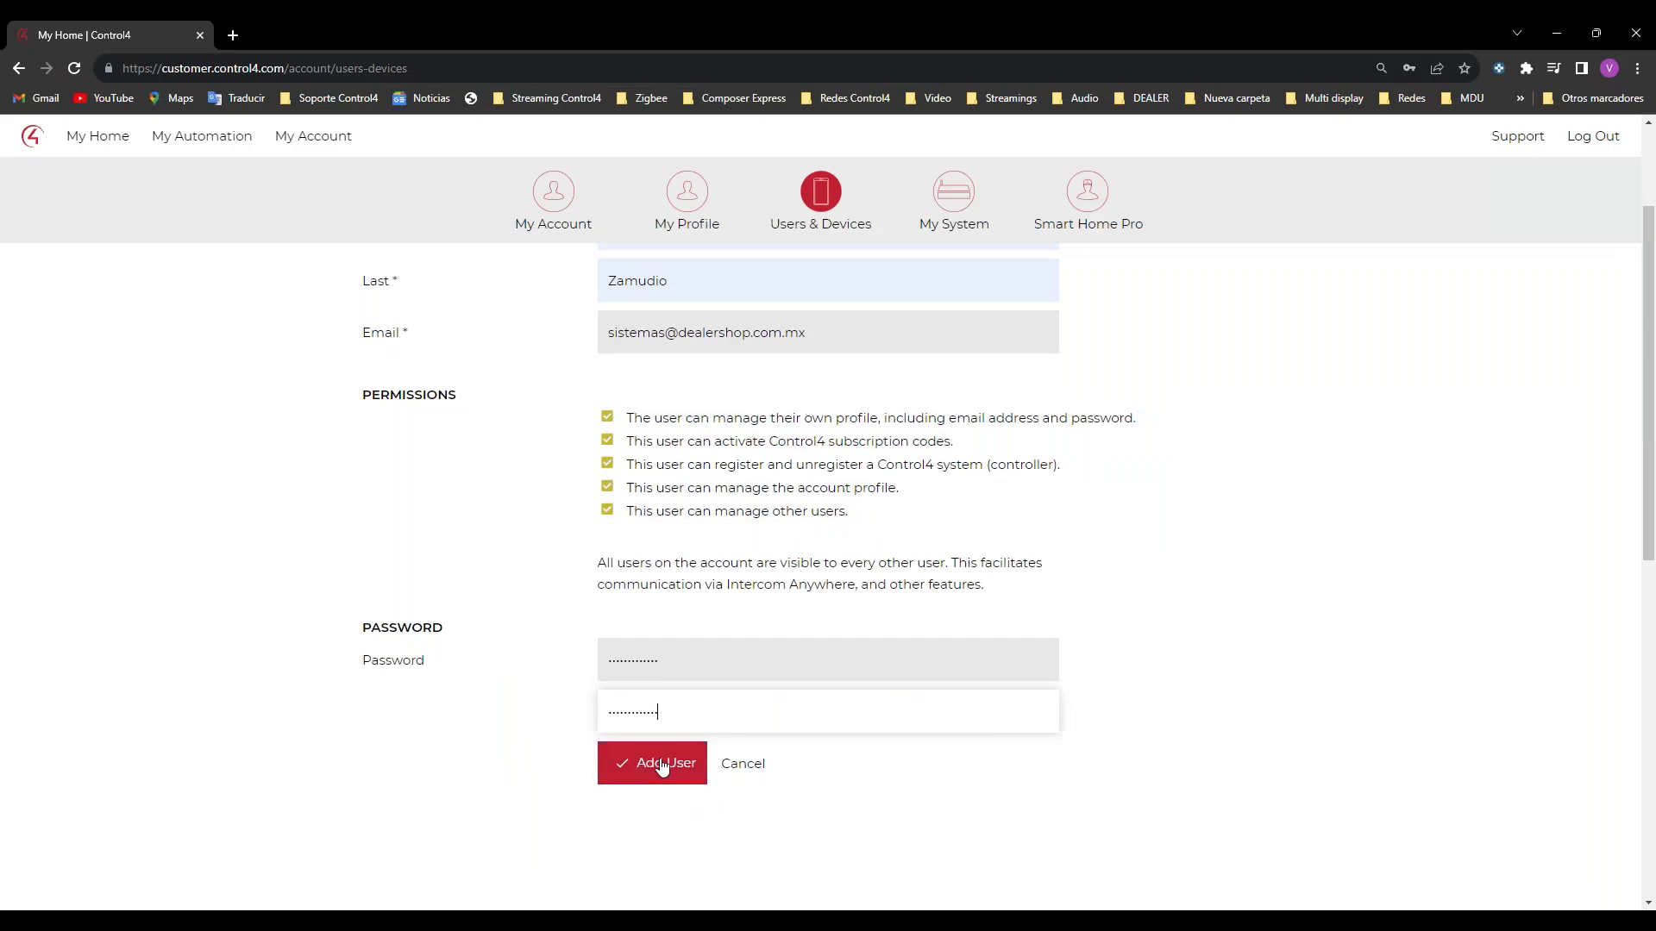
{"action": "left_click", "coordinate": [662, 765]}
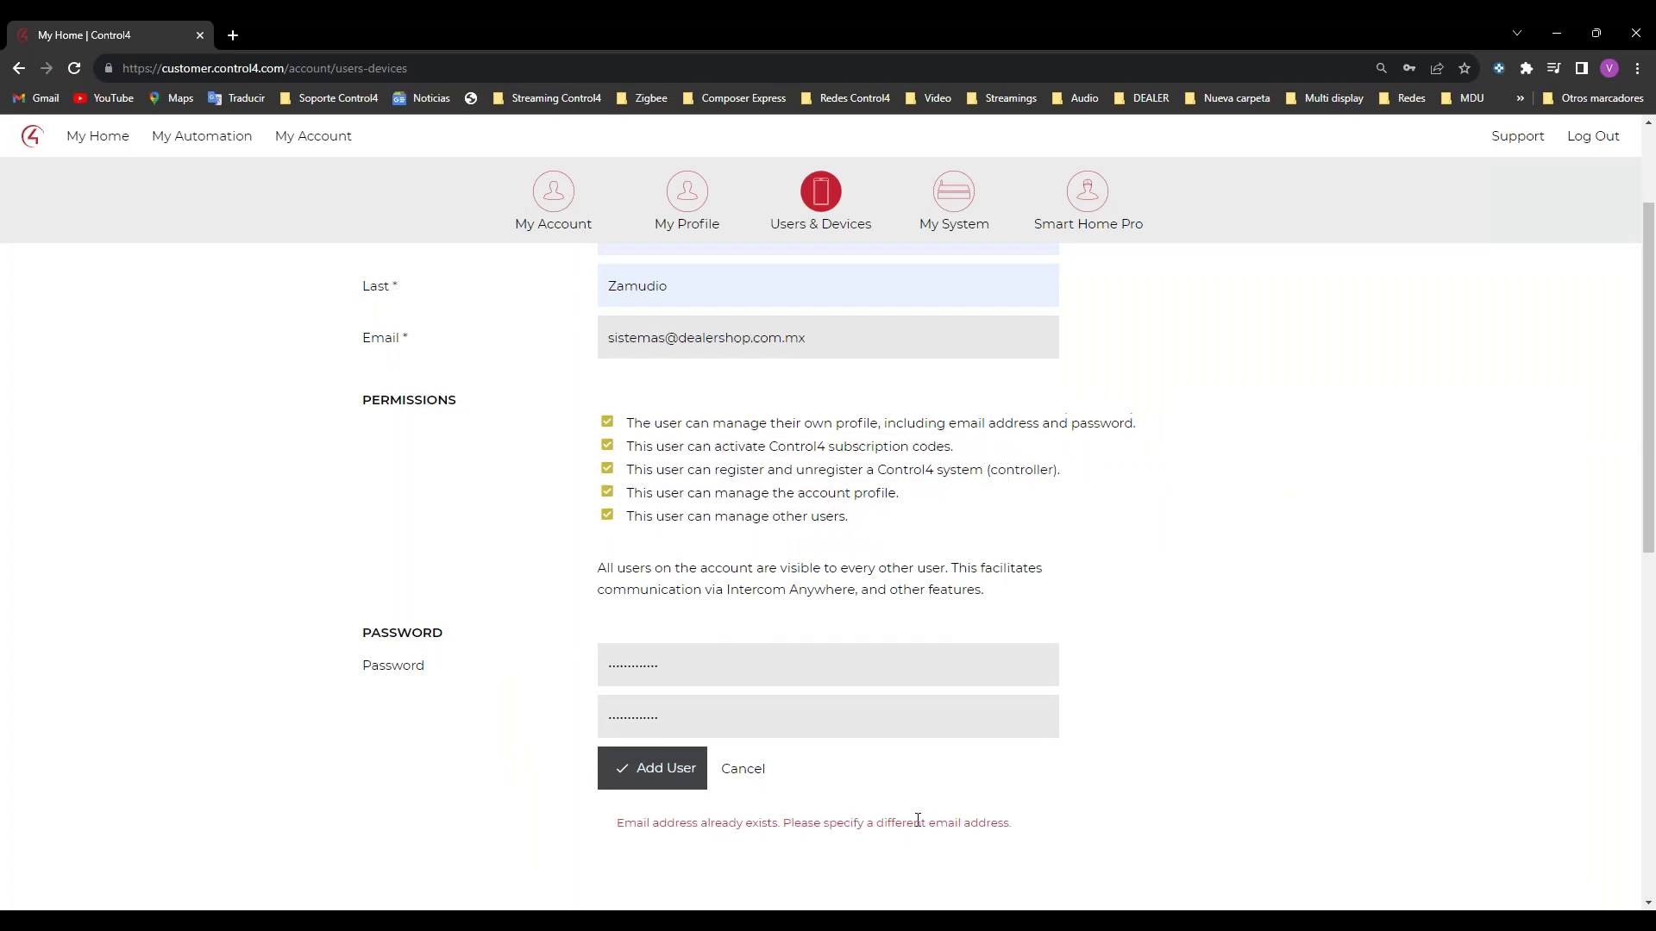
{"action": "scroll", "coordinate": [237, 167], "scroll_direction": "up", "scroll_amount": 2}
{"action": "scroll", "coordinate": [418, 237], "scroll_direction": "down", "scroll_amount": 2}
{"action": "left_click_drag", "start_coordinate": [65, 35], "coordinate": [0, 35]}
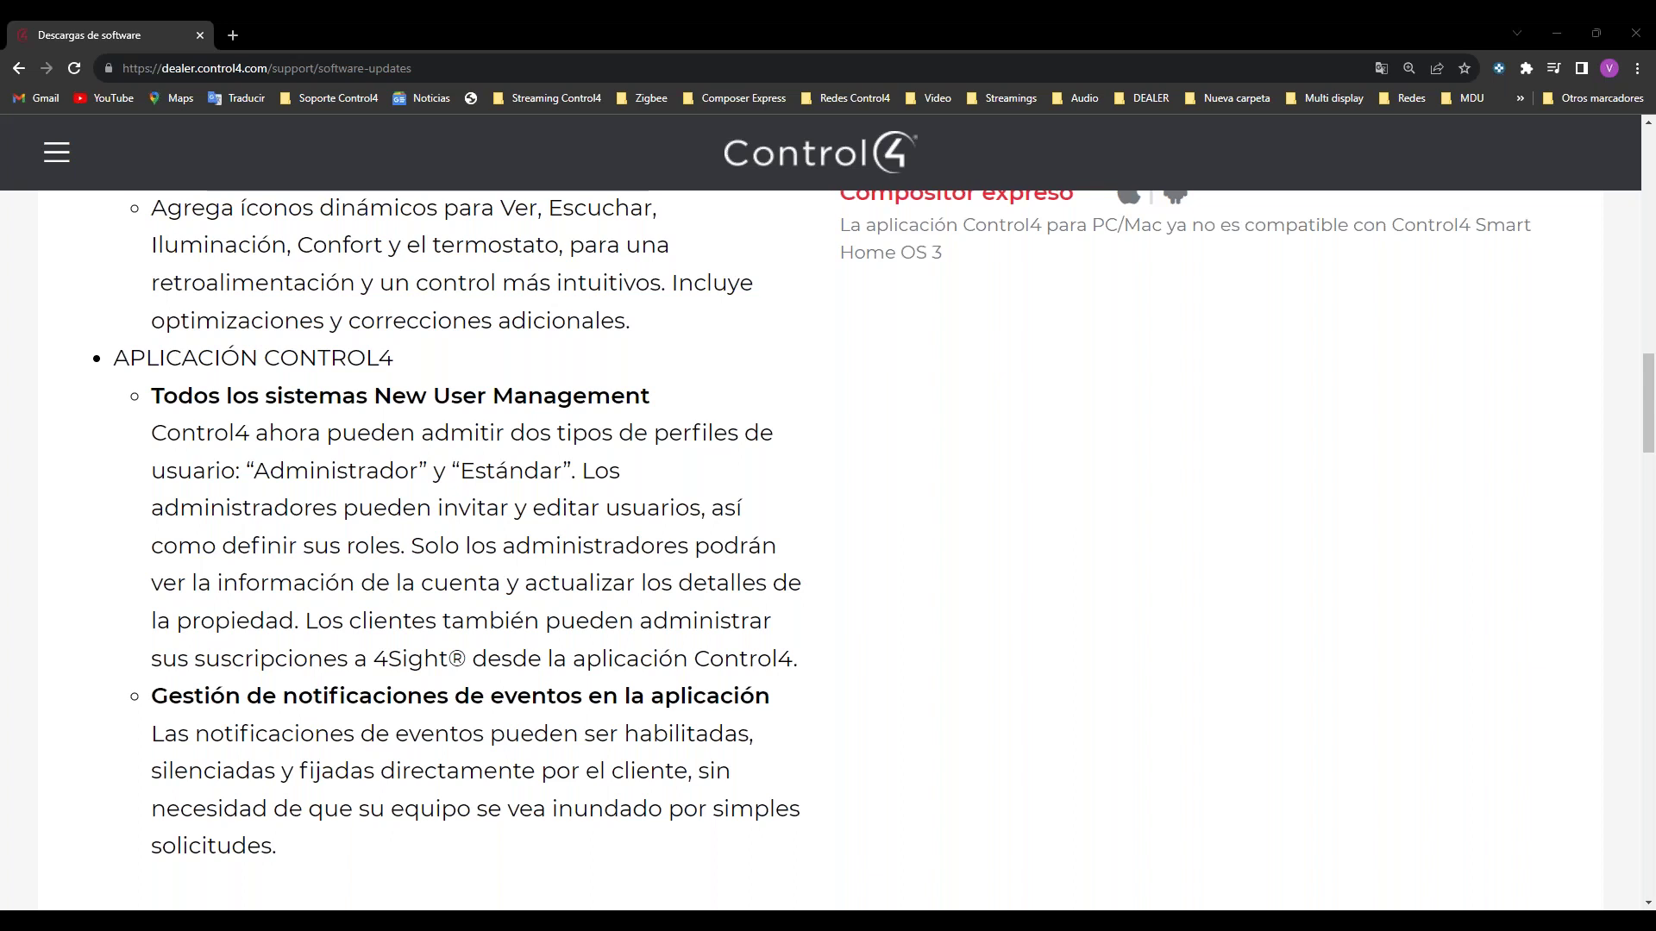
Step: Restore and maximize the portal window, then resubmit the add-user form
{"action": "key", "text": "alt+Tab"}
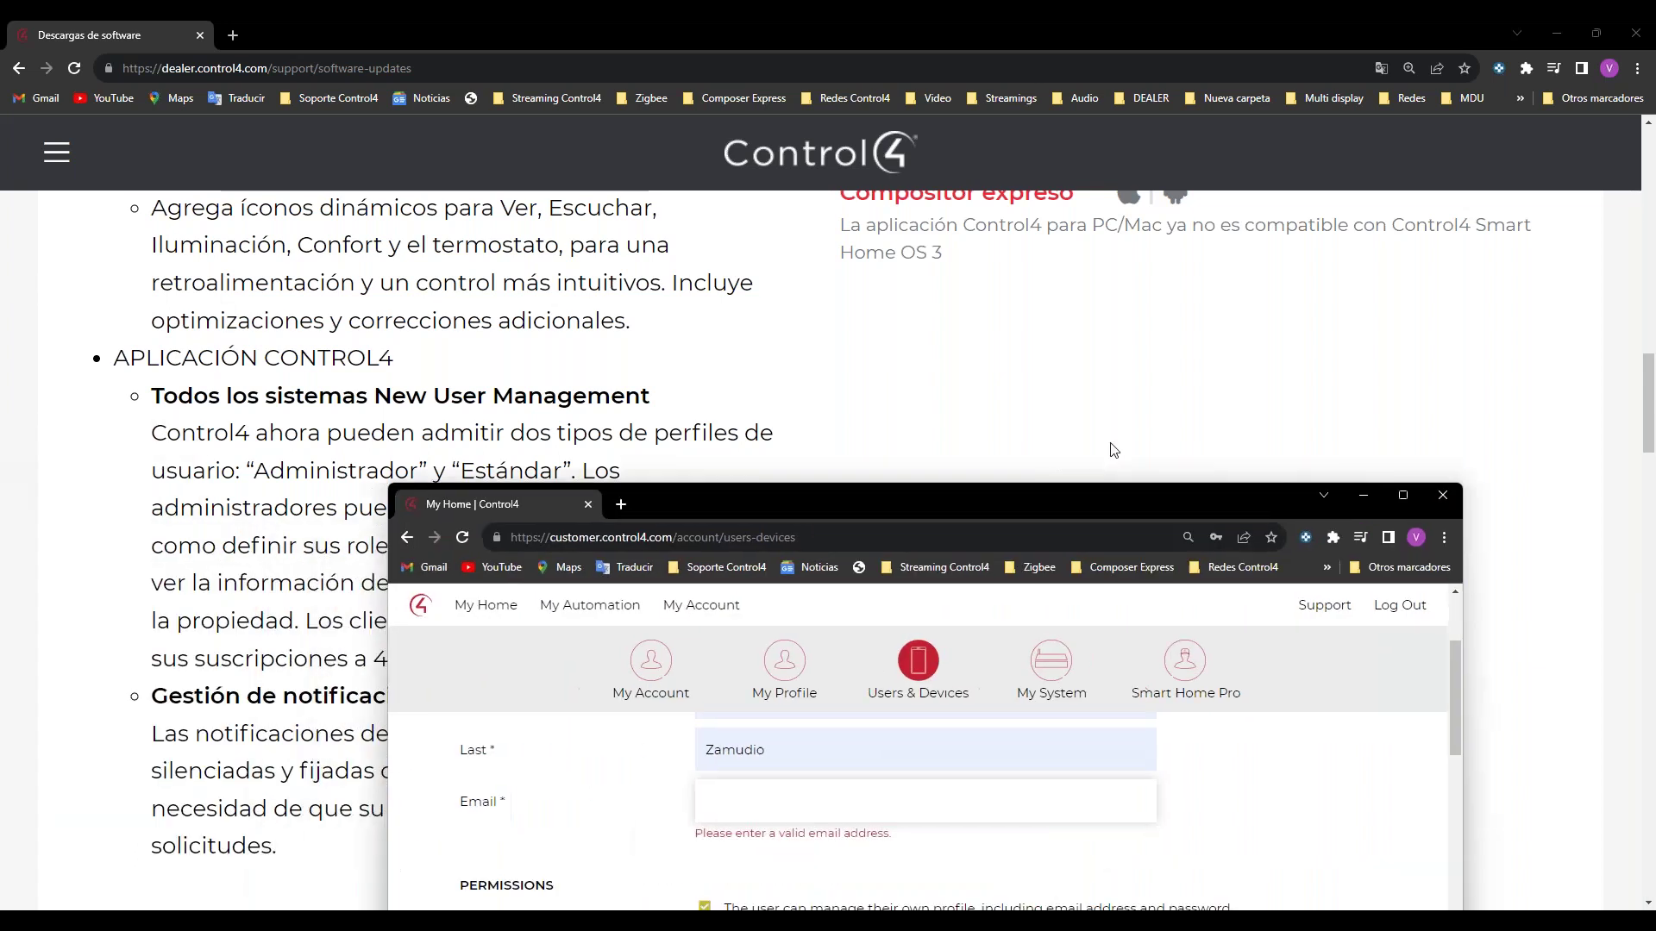
{"action": "left_click", "coordinate": [1409, 220]}
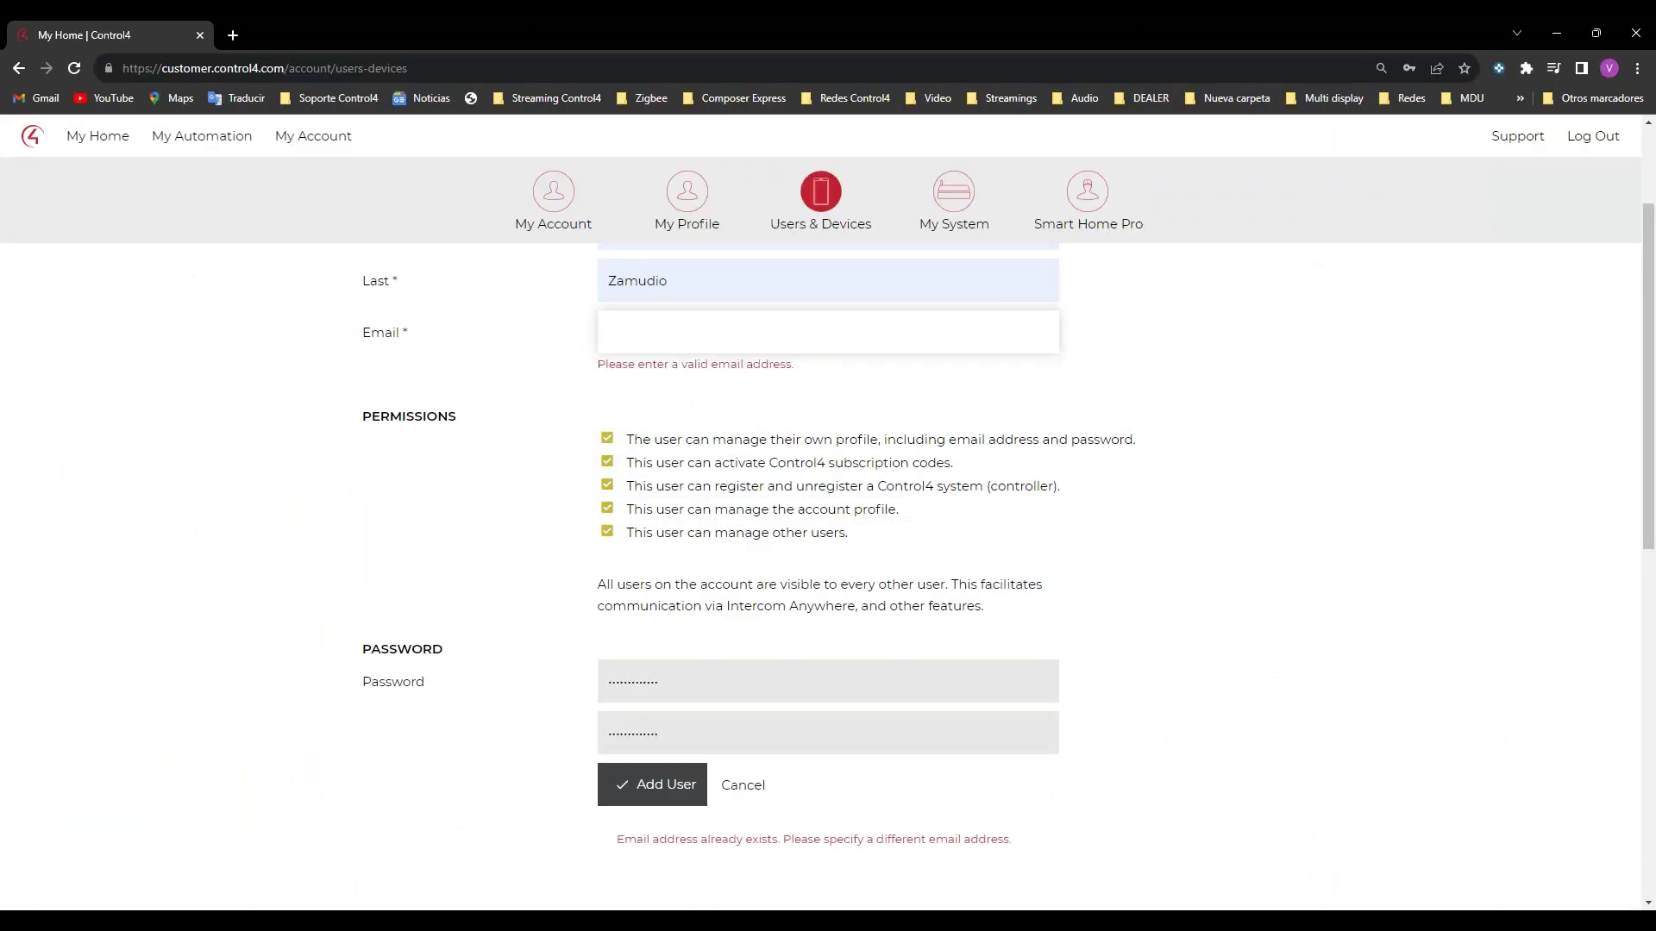
{"action": "left_click", "coordinate": [1556, 32]}
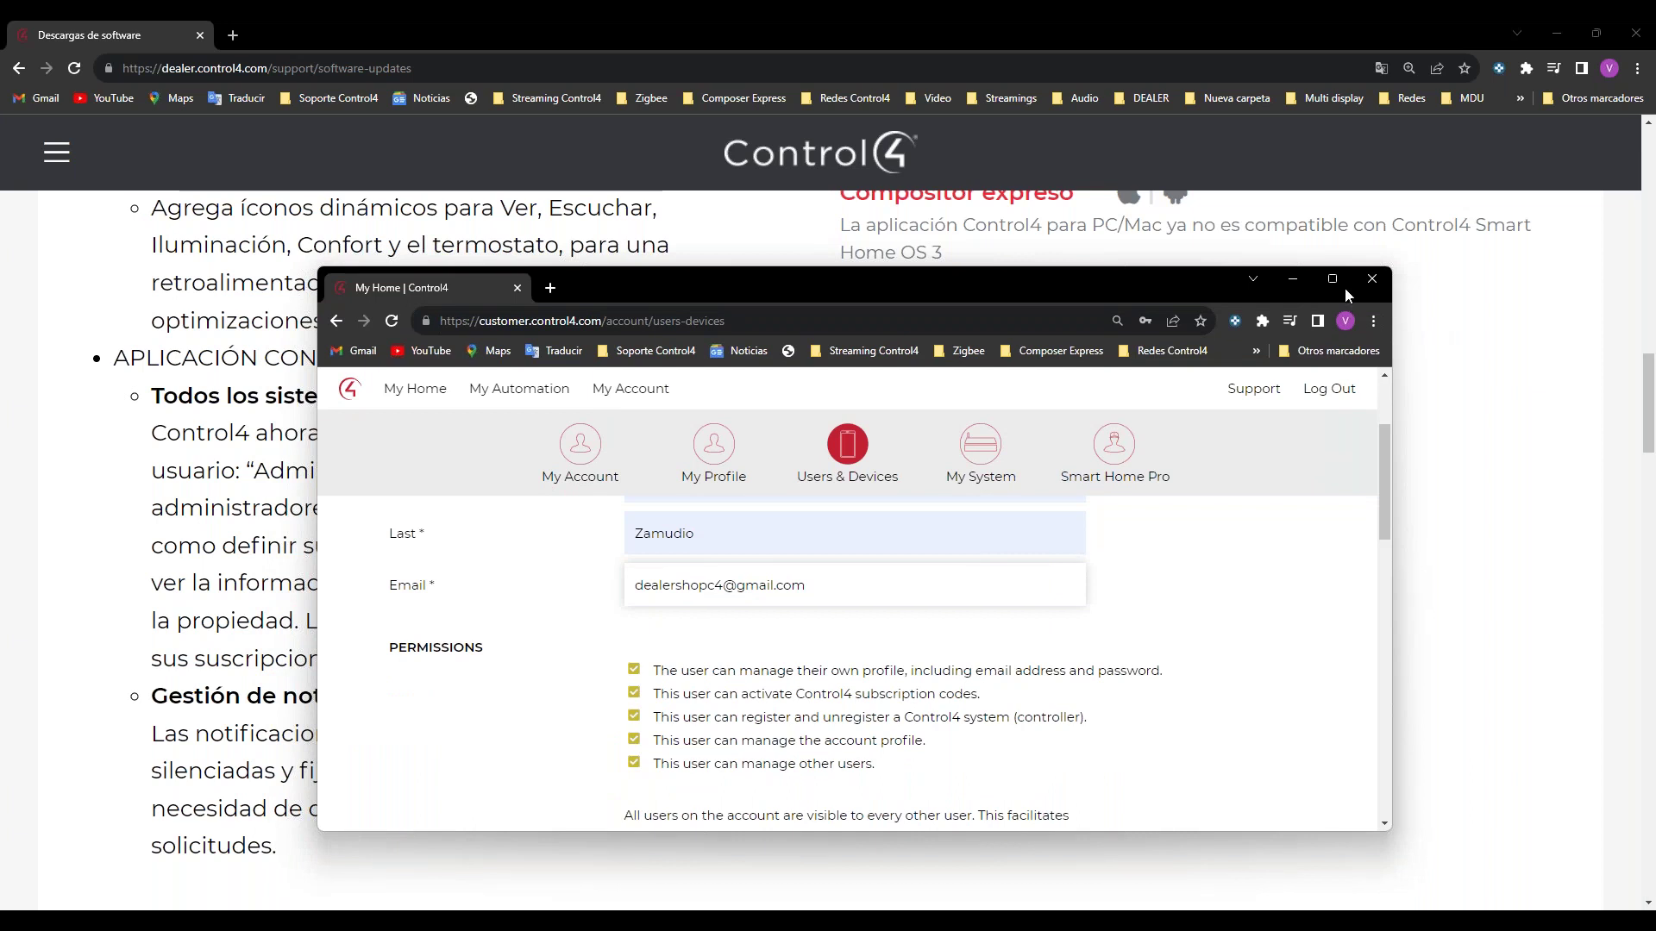
{"action": "left_click", "coordinate": [1335, 281]}
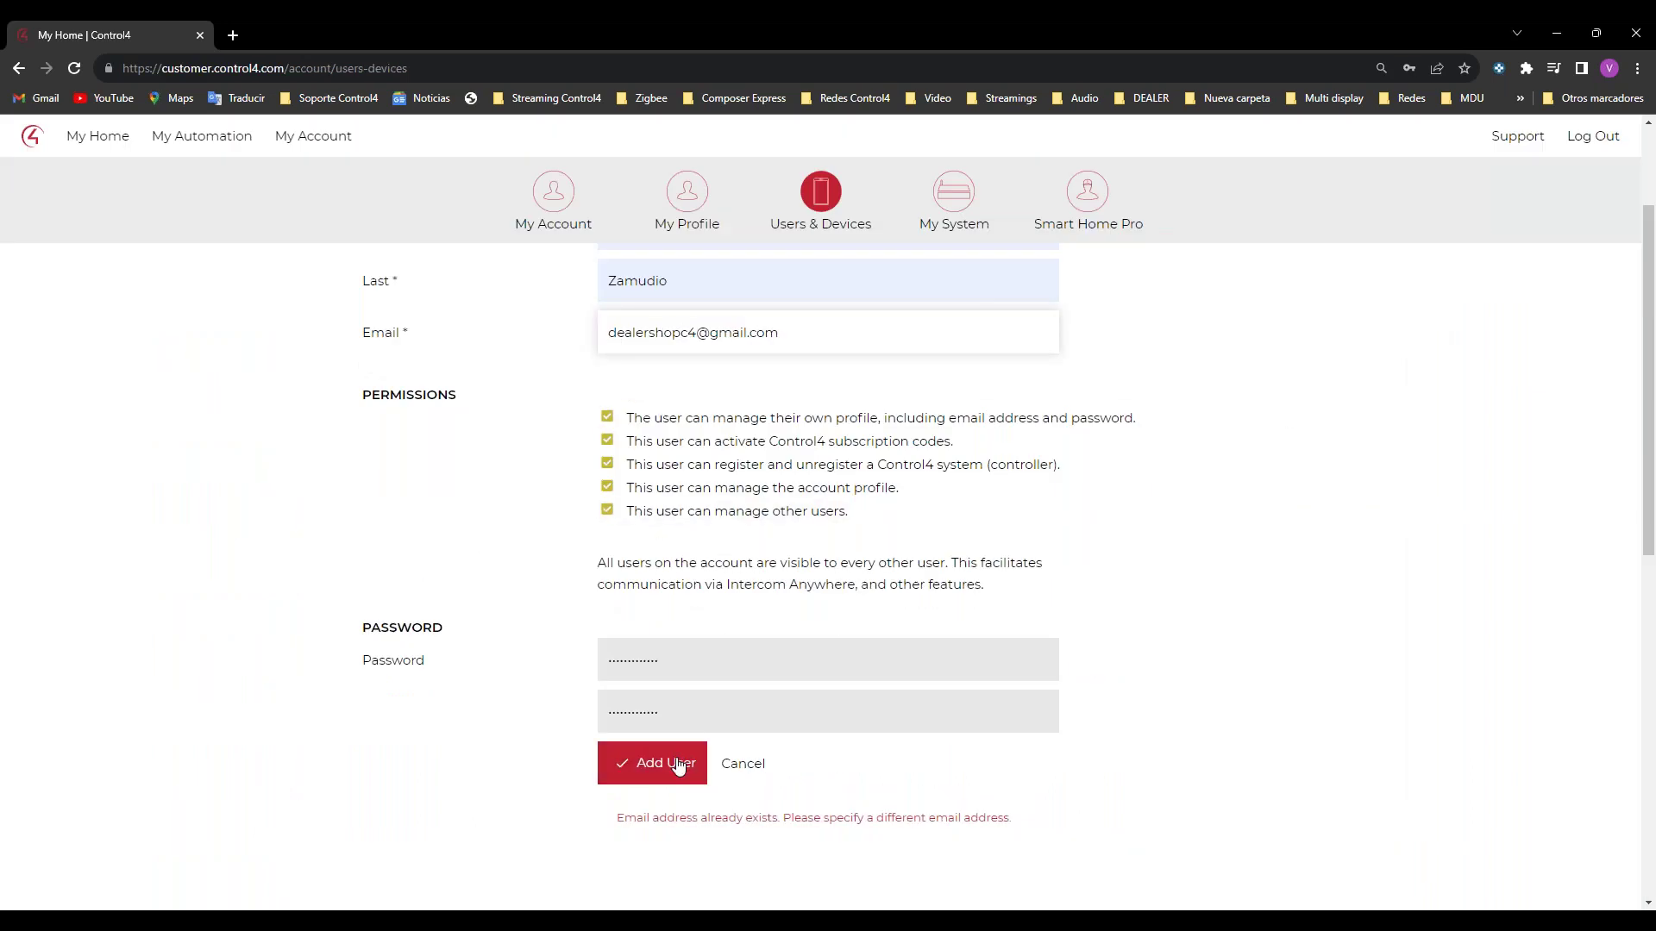
{"action": "left_click", "coordinate": [682, 765]}
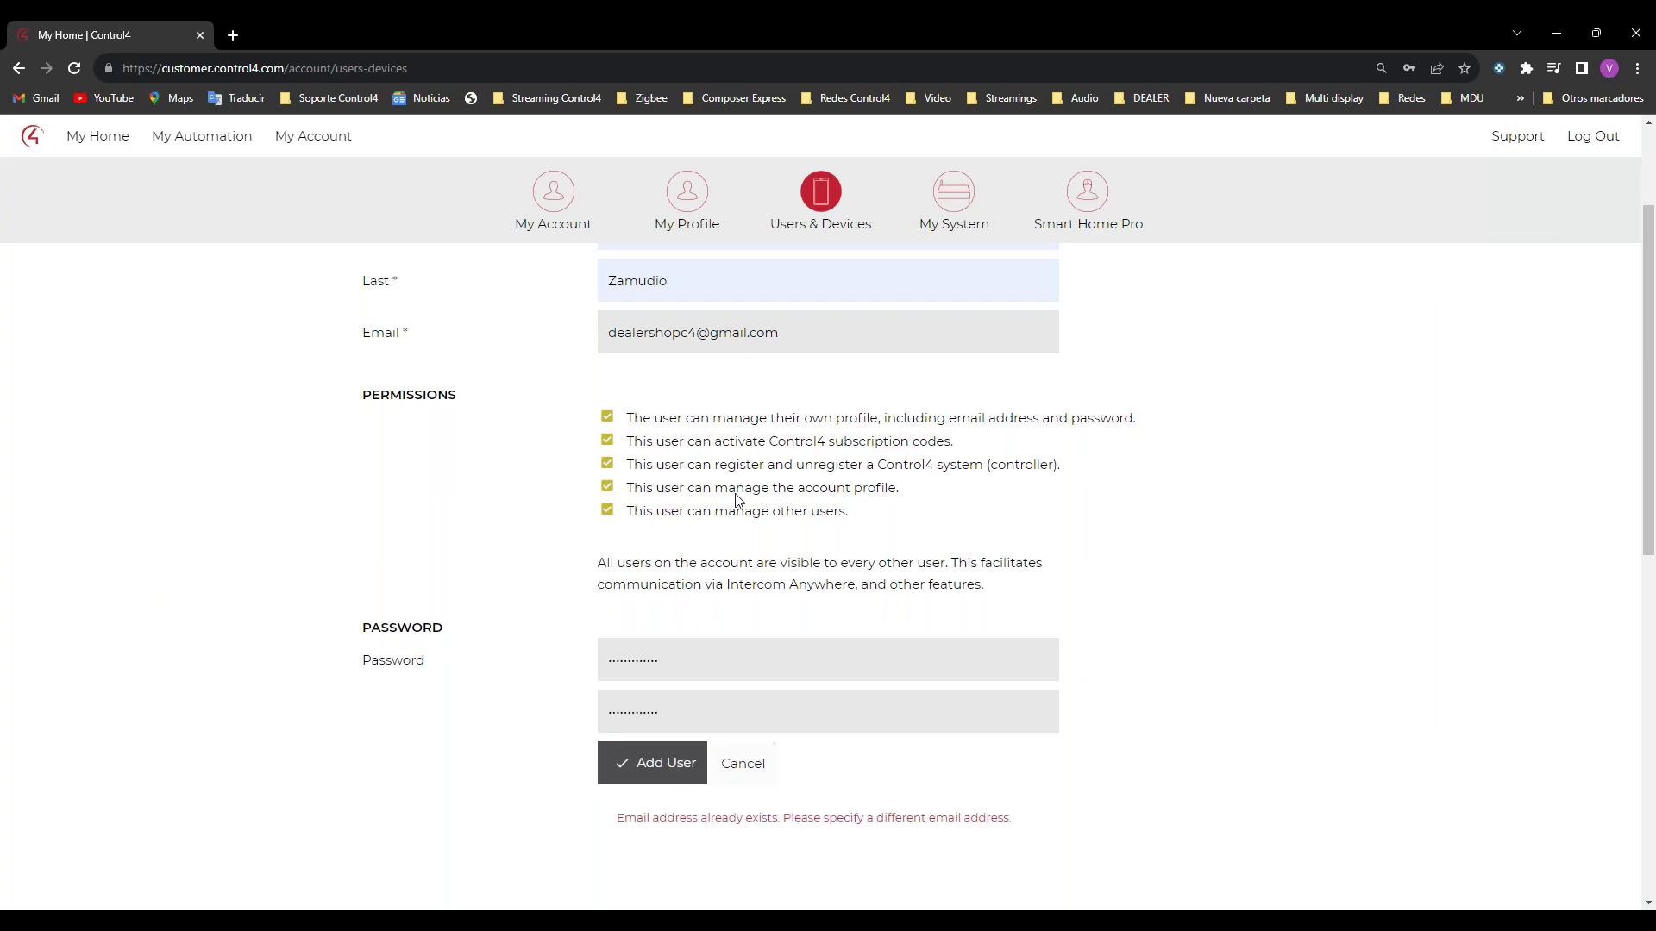
Step: Replace the rejected Gmail address in the Email field with the user's new Hotmail address
{"action": "double_click", "coordinate": [695, 332]}
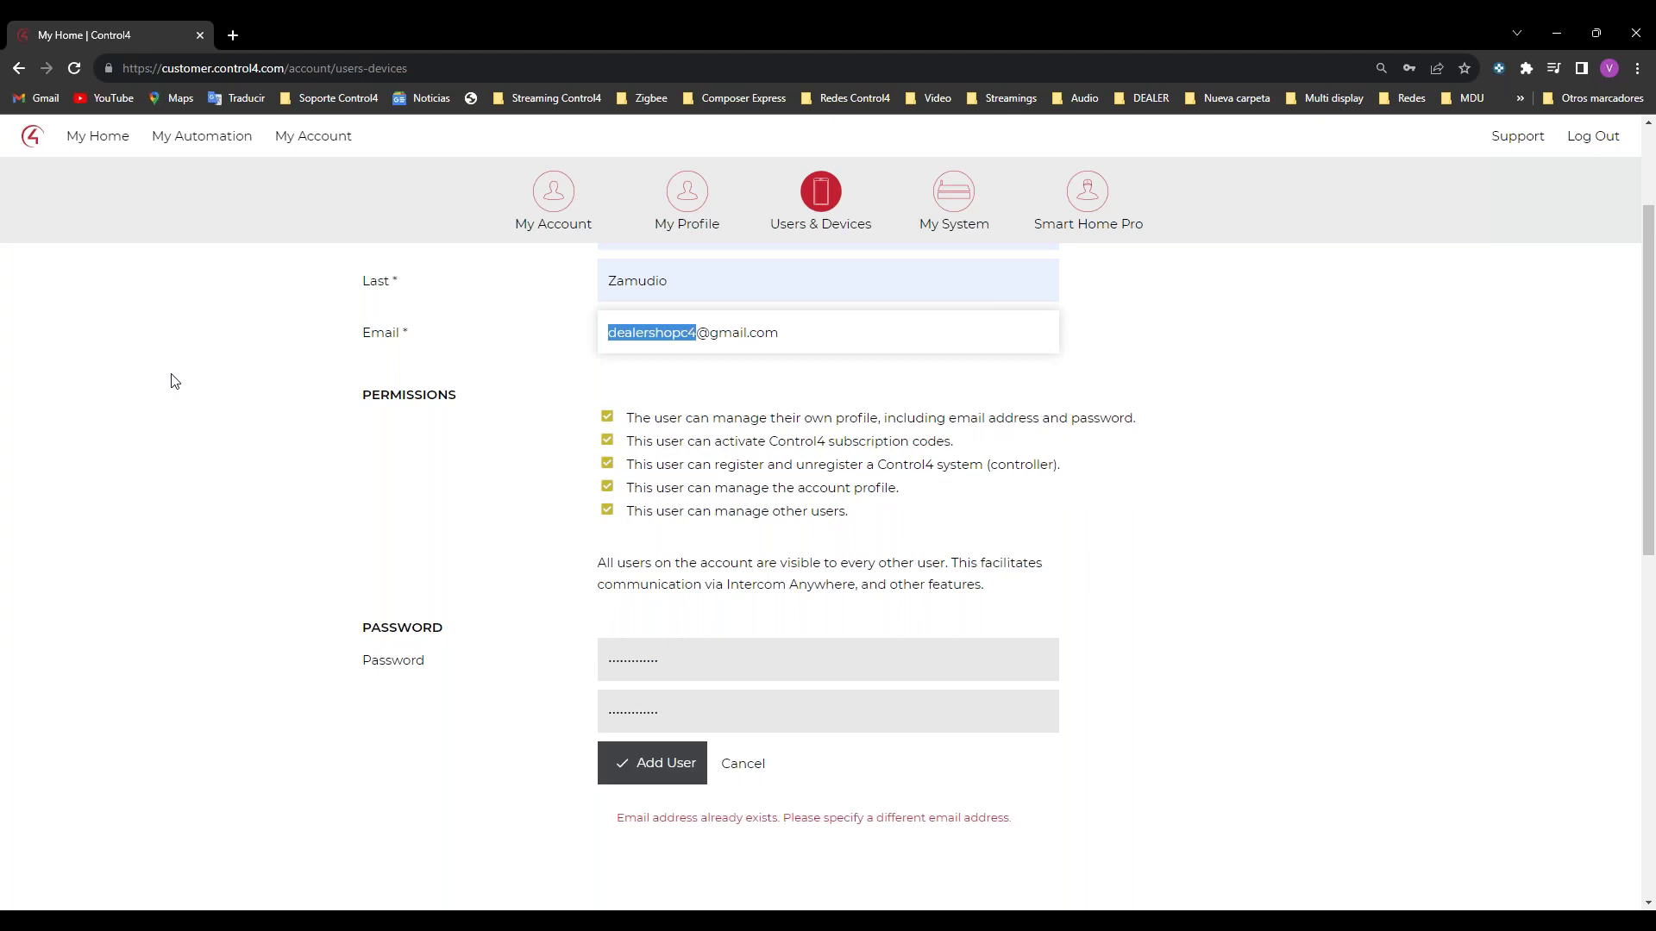
{"action": "key", "text": "BackSpace"}
{"action": "type", "text": "c"}
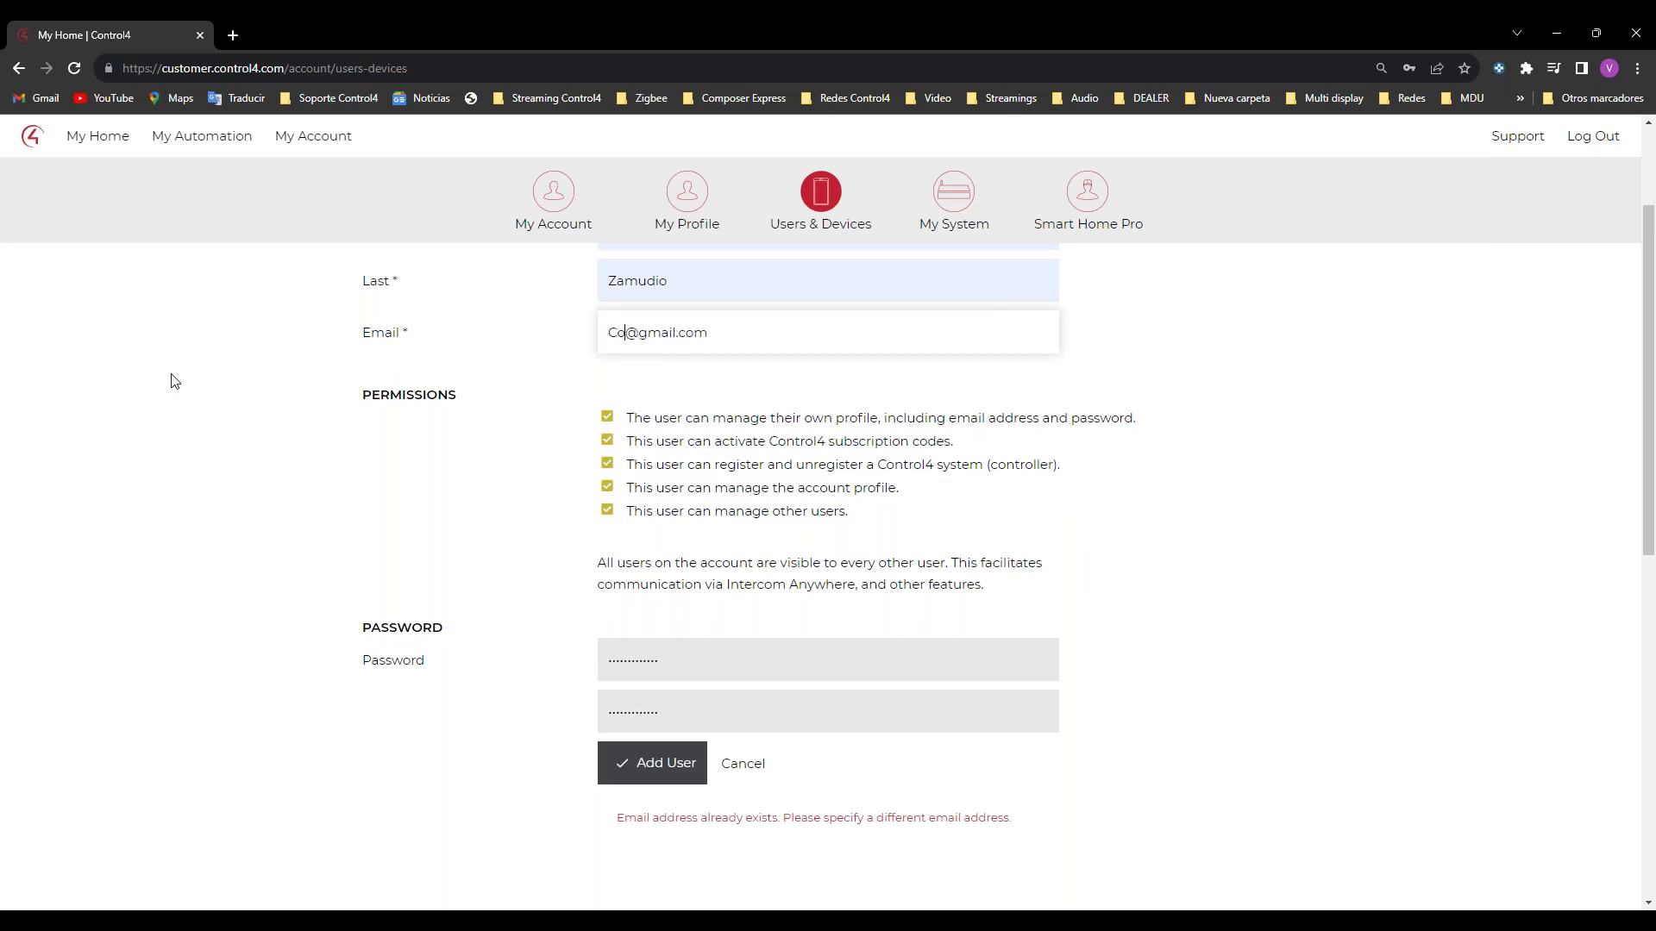
{"action": "key", "text": "BackSpace"}
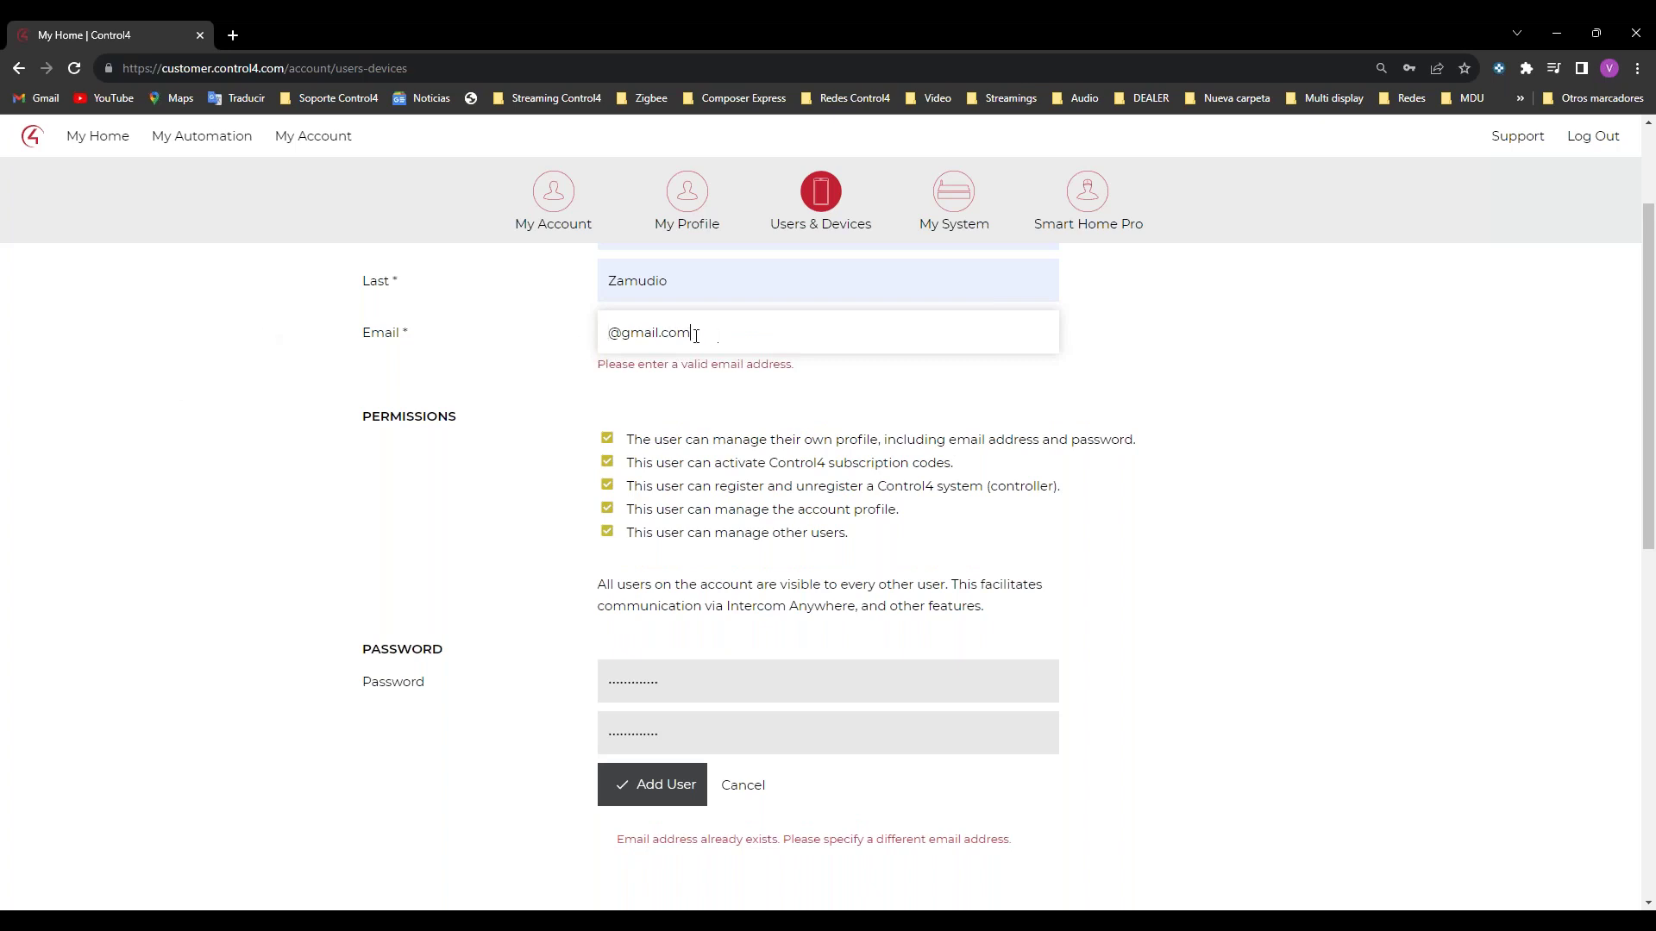
{"action": "left_click_drag", "start_coordinate": [696, 335], "coordinate": [473, 354]}
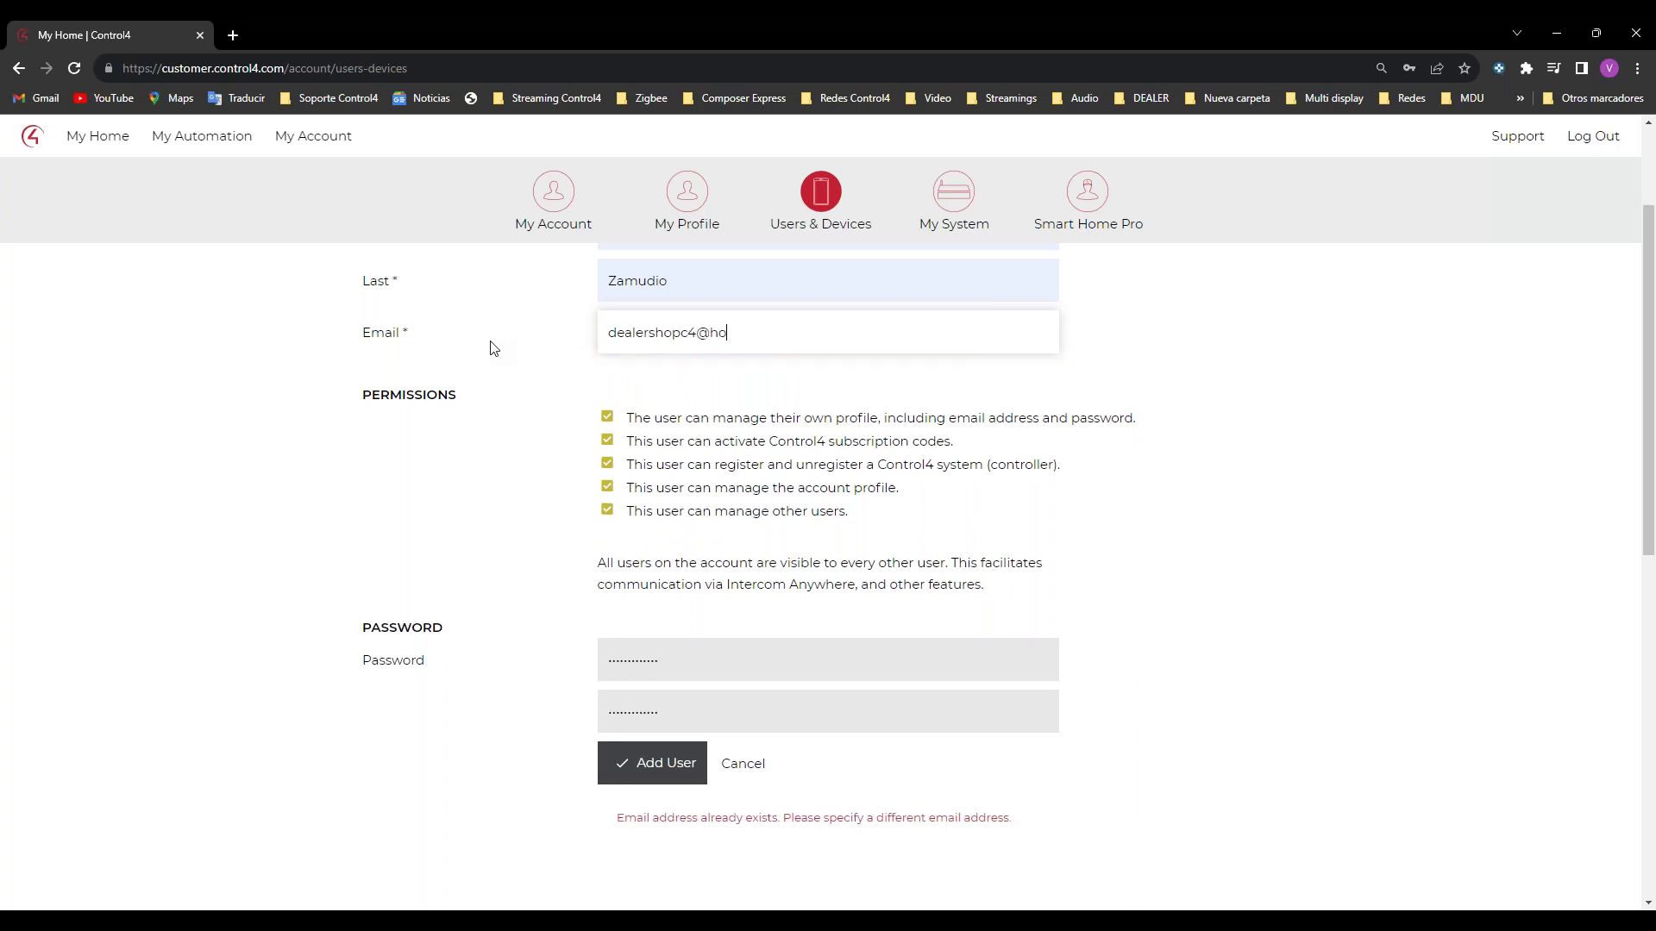
Step: Submit the user, save the login in Chrome, and open the new user's row for editing
{"action": "left_click", "coordinate": [628, 767]}
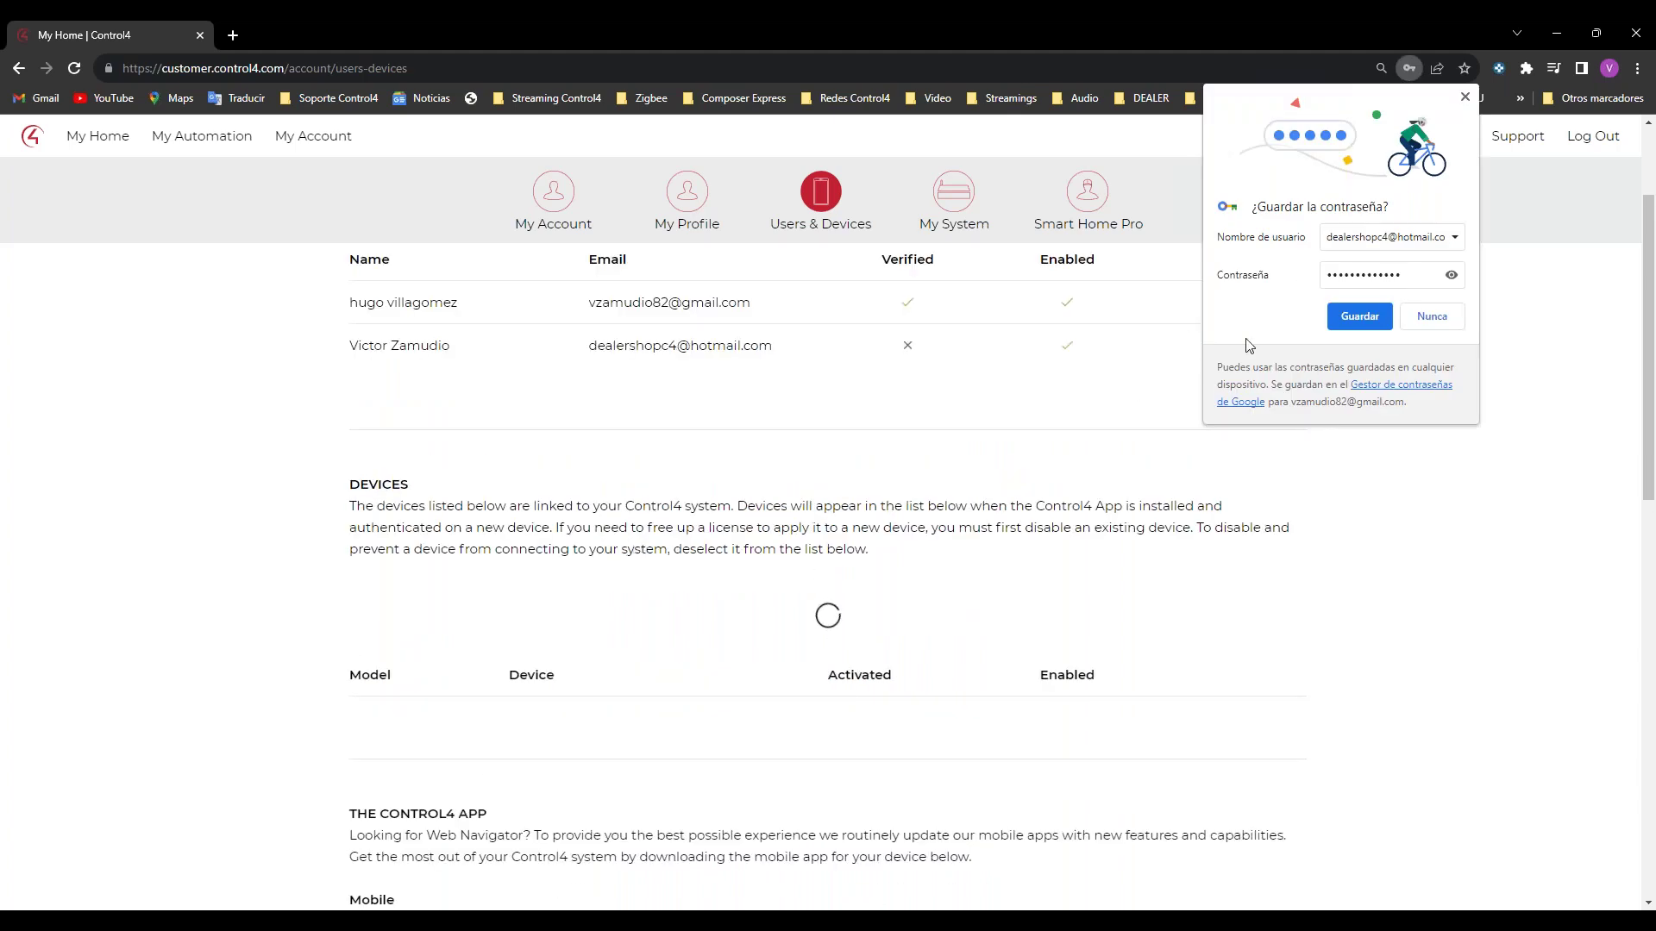
{"action": "left_click", "coordinate": [1356, 319]}
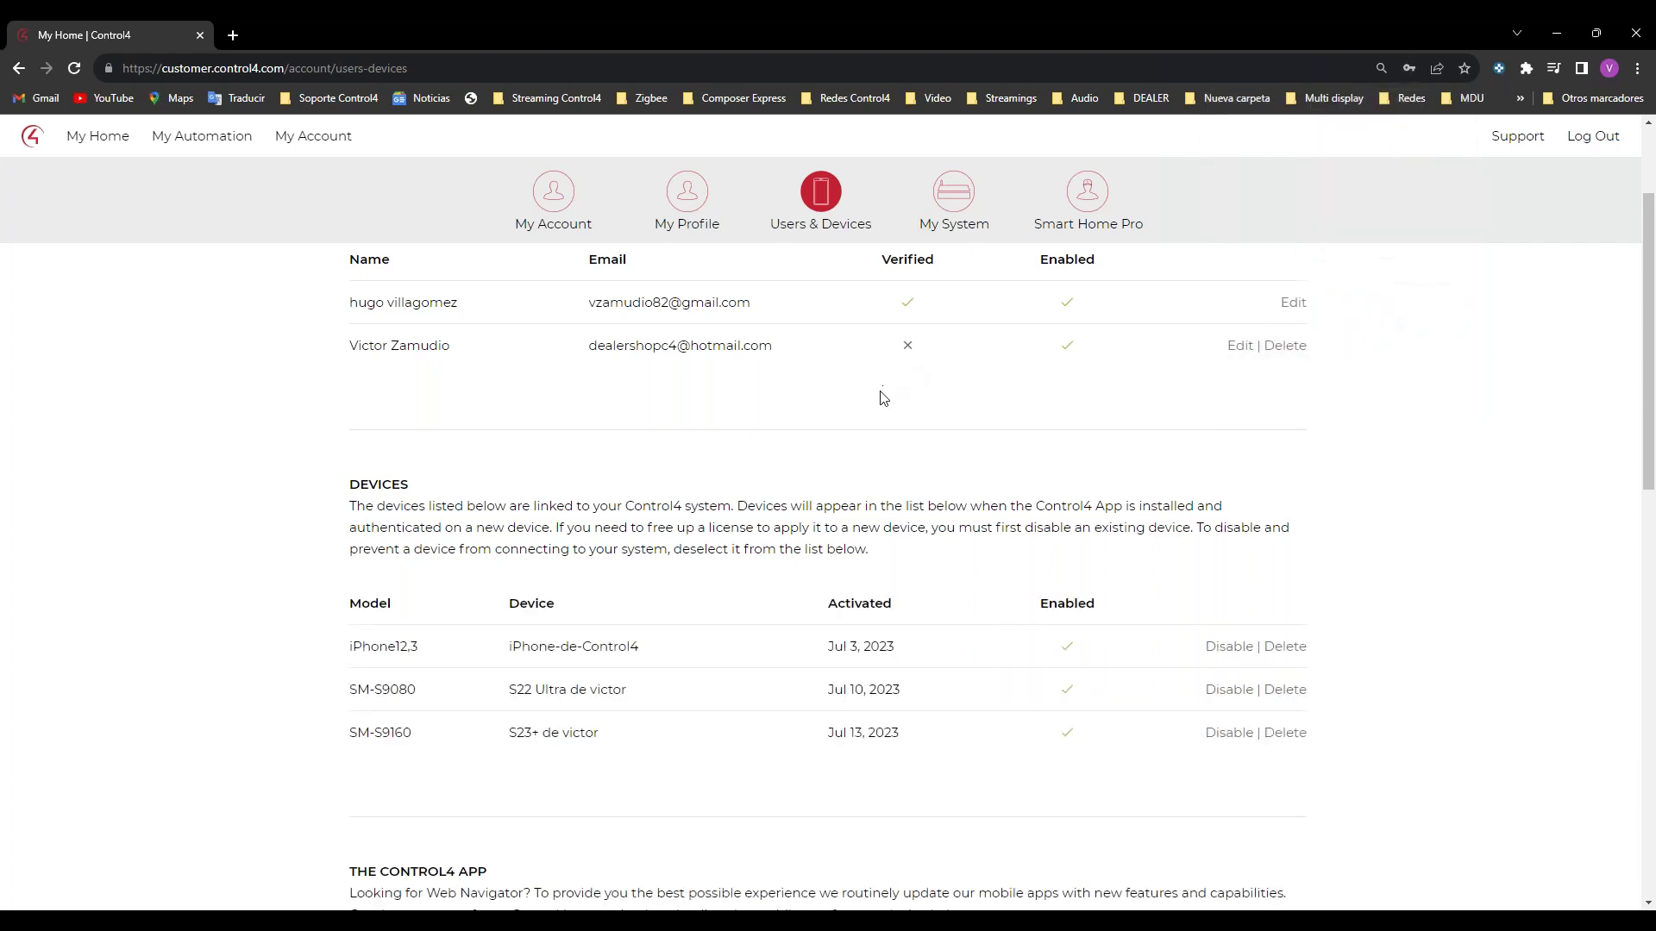
{"action": "scroll", "coordinate": [828, 473], "scroll_direction": "up", "scroll_amount": 2}
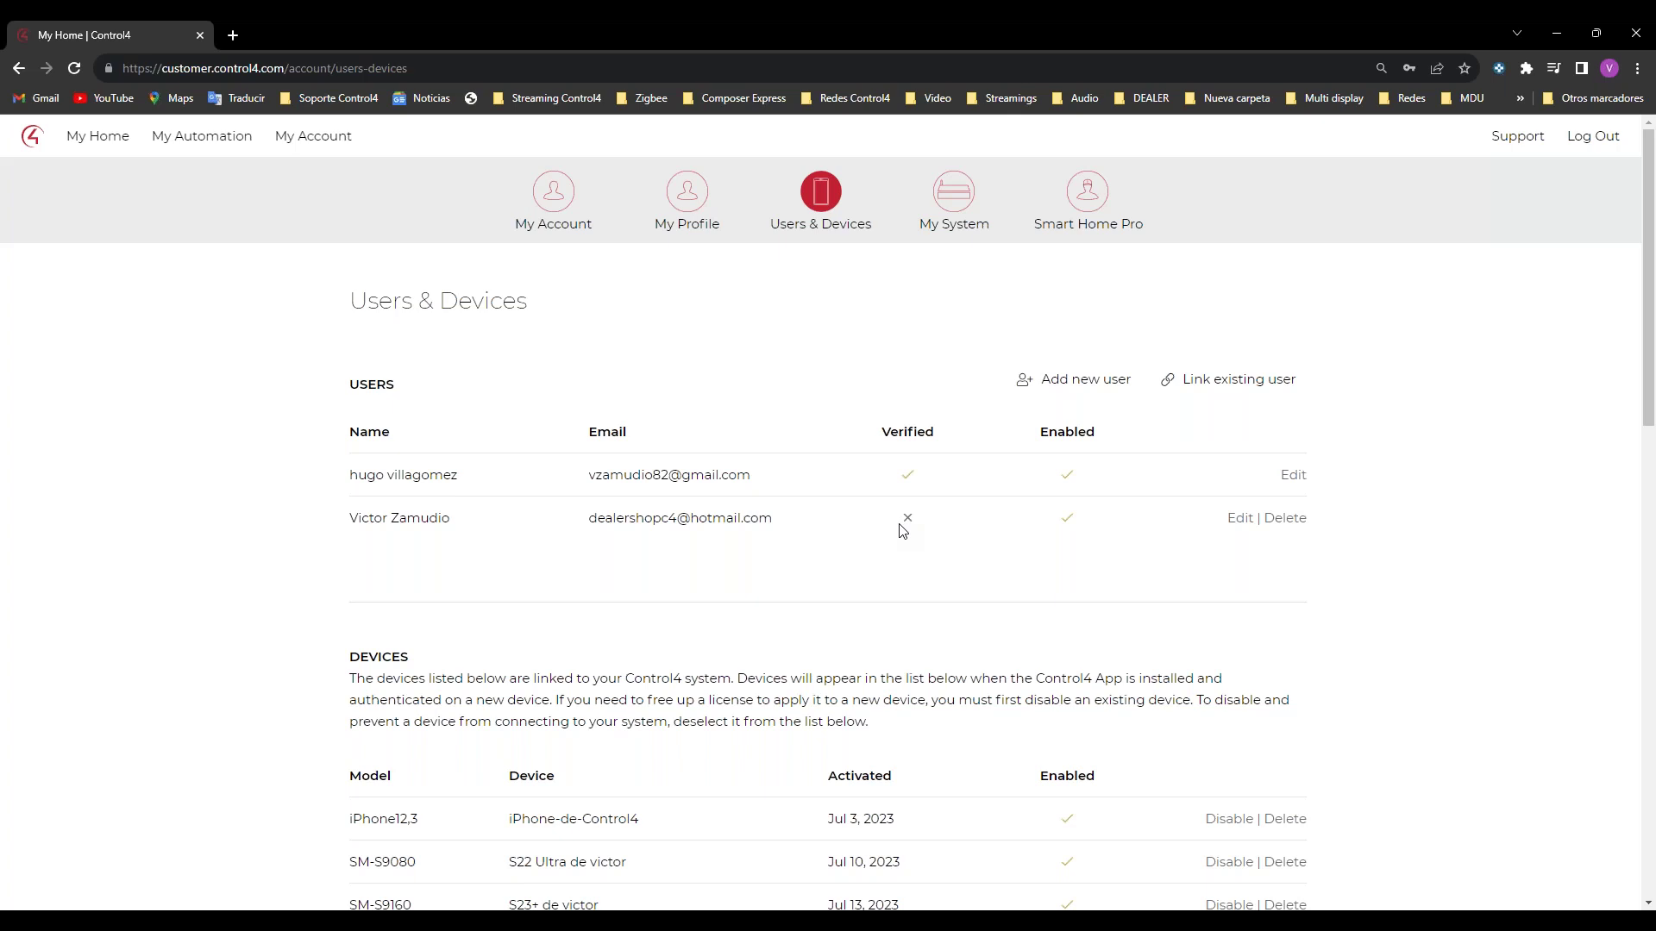
{"action": "scroll", "coordinate": [983, 462], "scroll_direction": "down", "scroll_amount": 2}
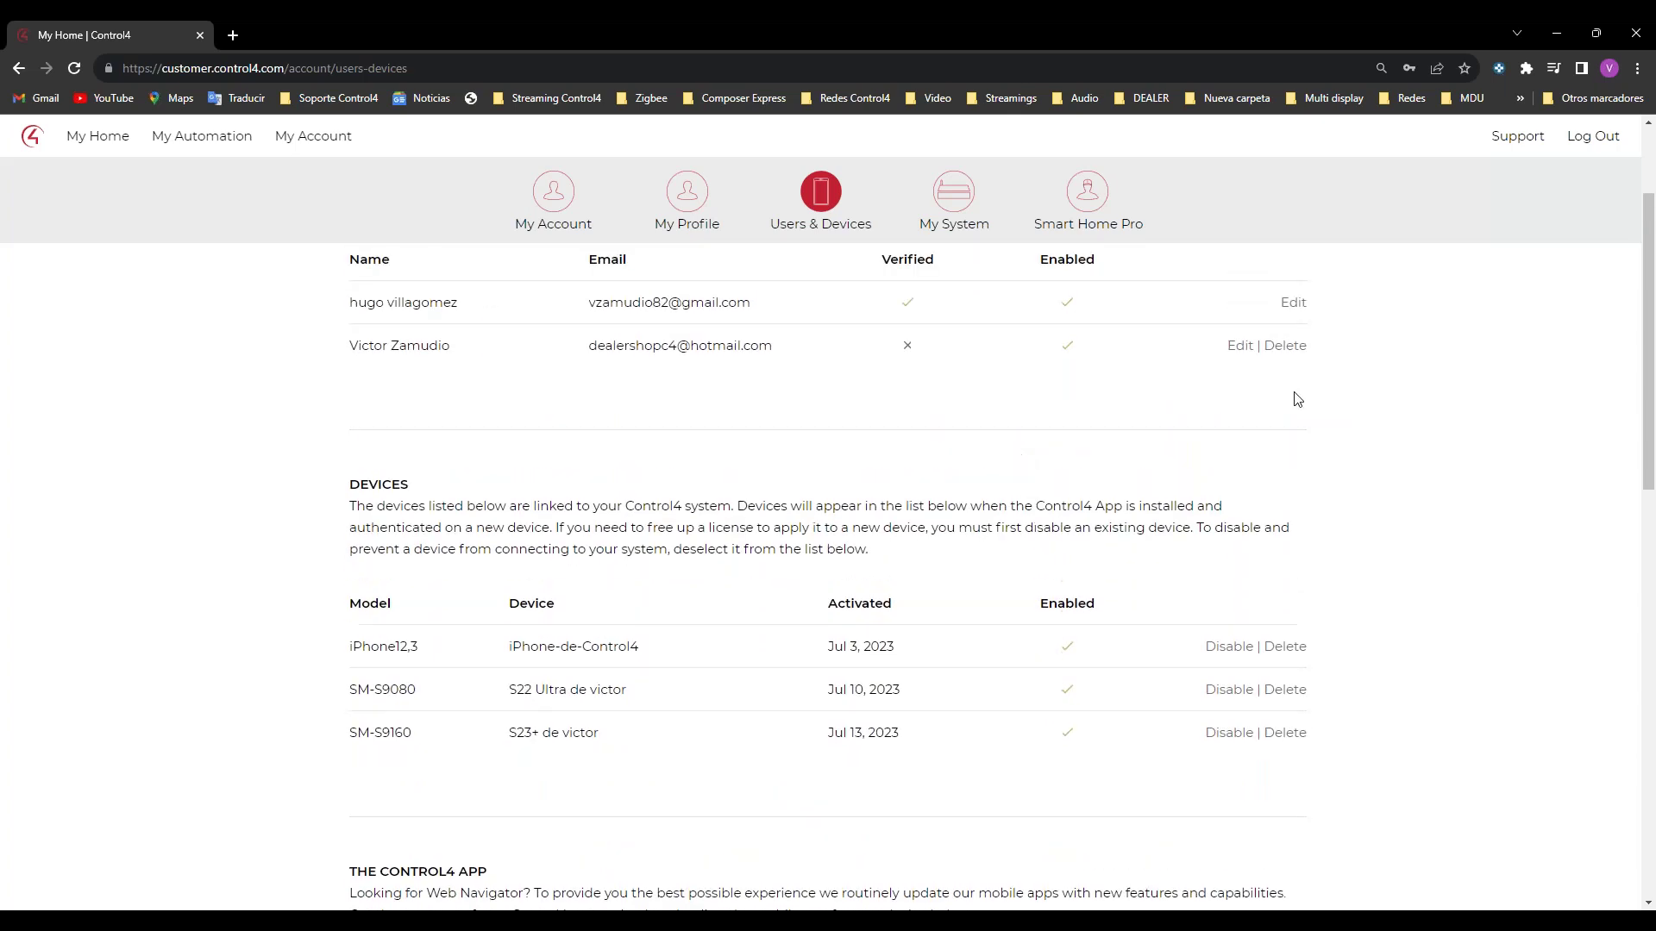
{"action": "left_click", "coordinate": [1240, 345]}
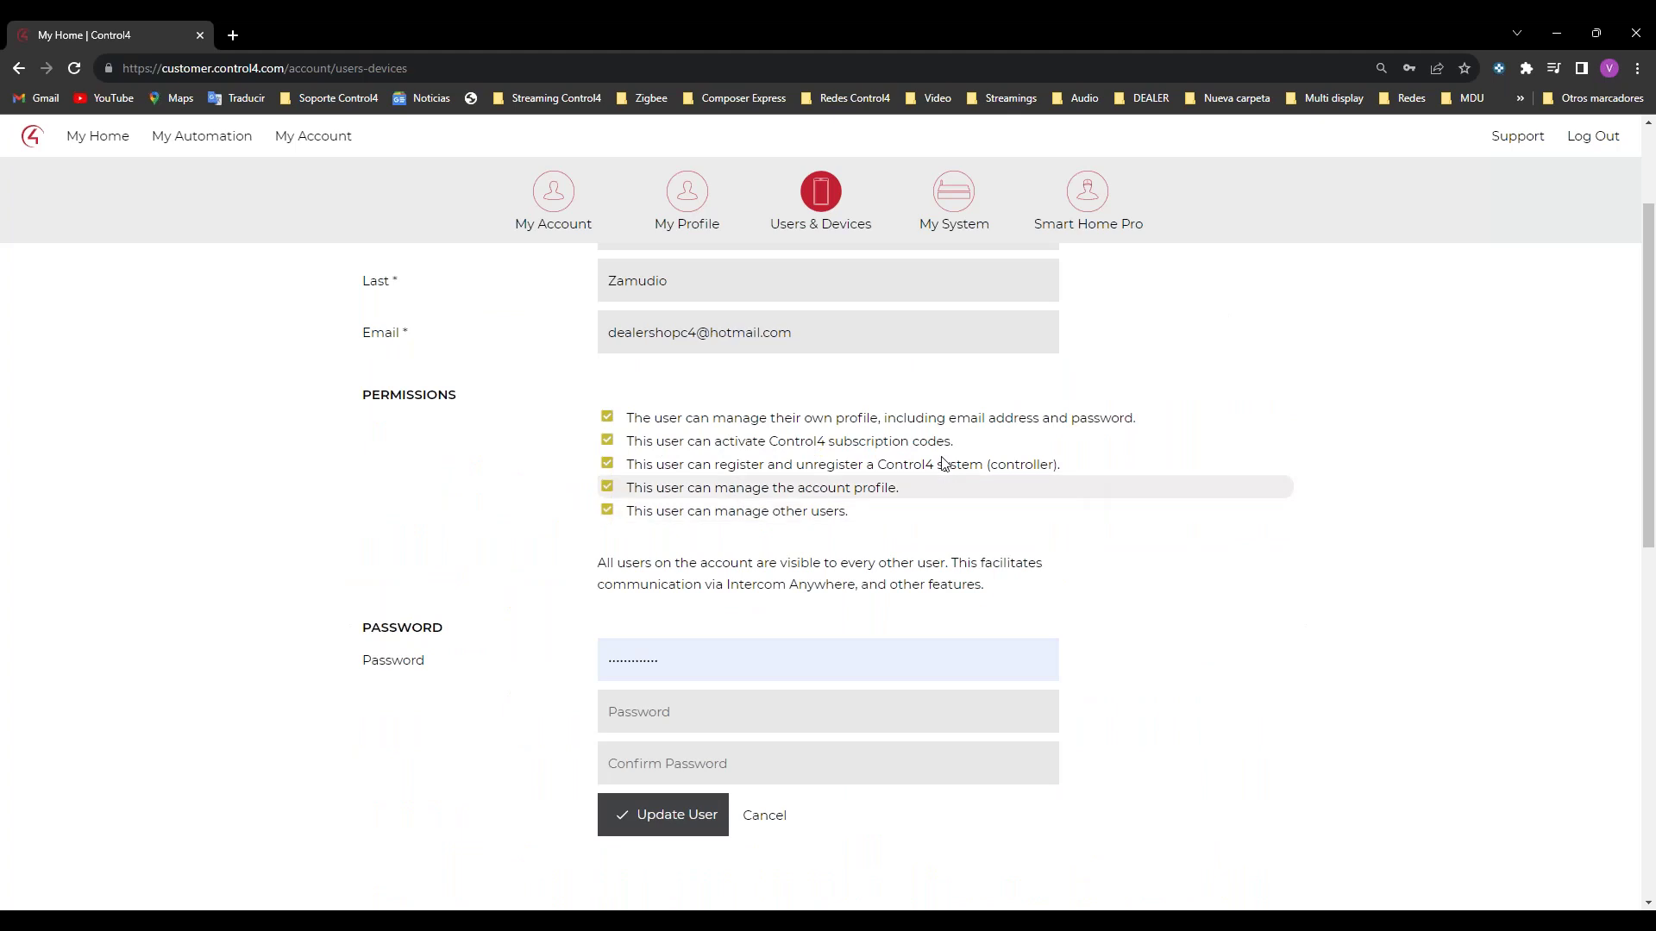
Step: Leave the edit form for the My Account overview, then go to the My Home page
{"action": "scroll", "coordinate": [777, 449], "scroll_direction": "up", "scroll_amount": 2}
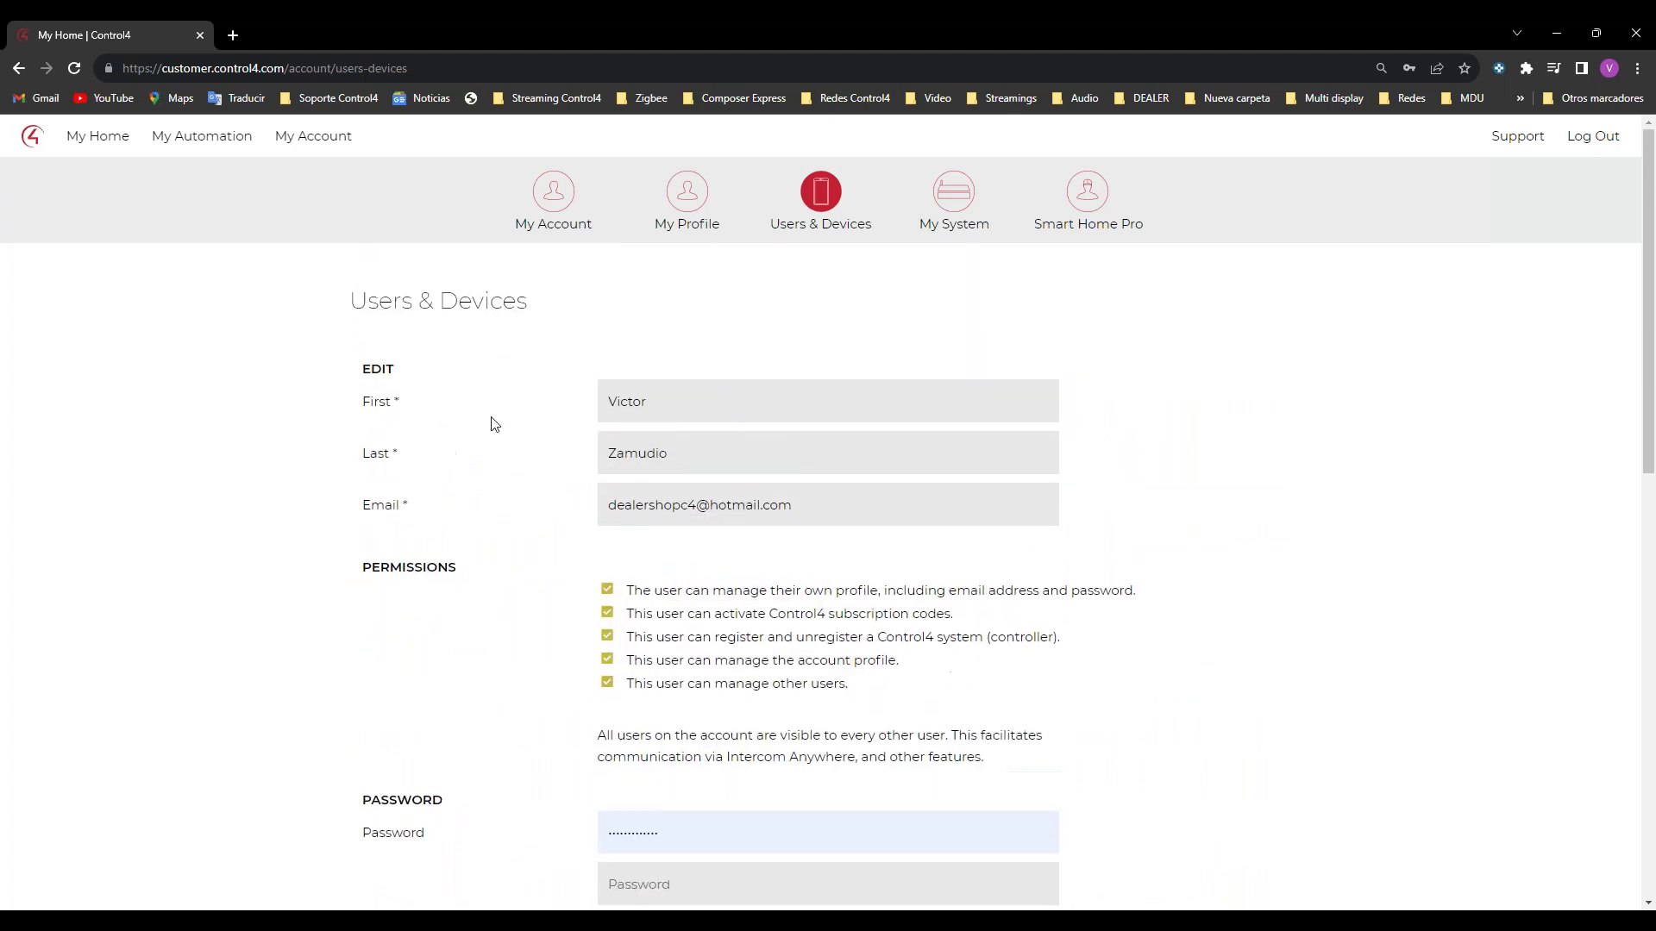
{"action": "left_click", "coordinate": [558, 216]}
{"action": "scroll", "coordinate": [544, 393], "scroll_direction": "down", "scroll_amount": 3}
{"action": "scroll", "coordinate": [547, 394], "scroll_direction": "up", "scroll_amount": 3}
{"action": "left_click", "coordinate": [97, 139]}
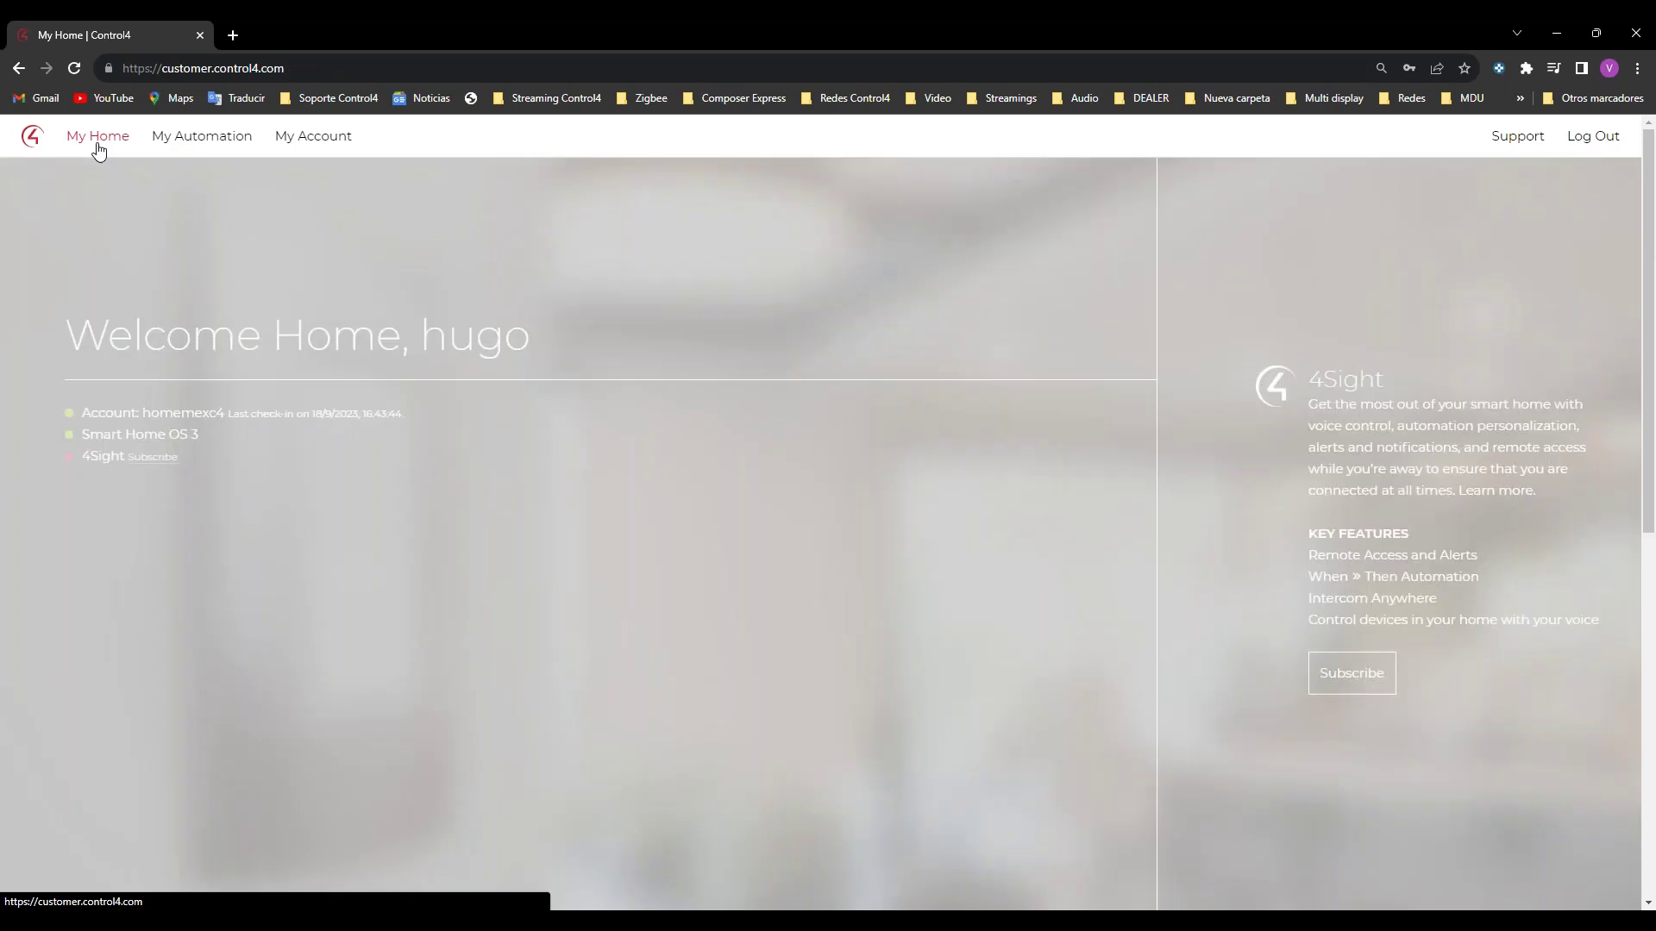
Step: Look over the My Automation Notifications page
{"action": "mouse_move", "coordinate": [175, 135]}
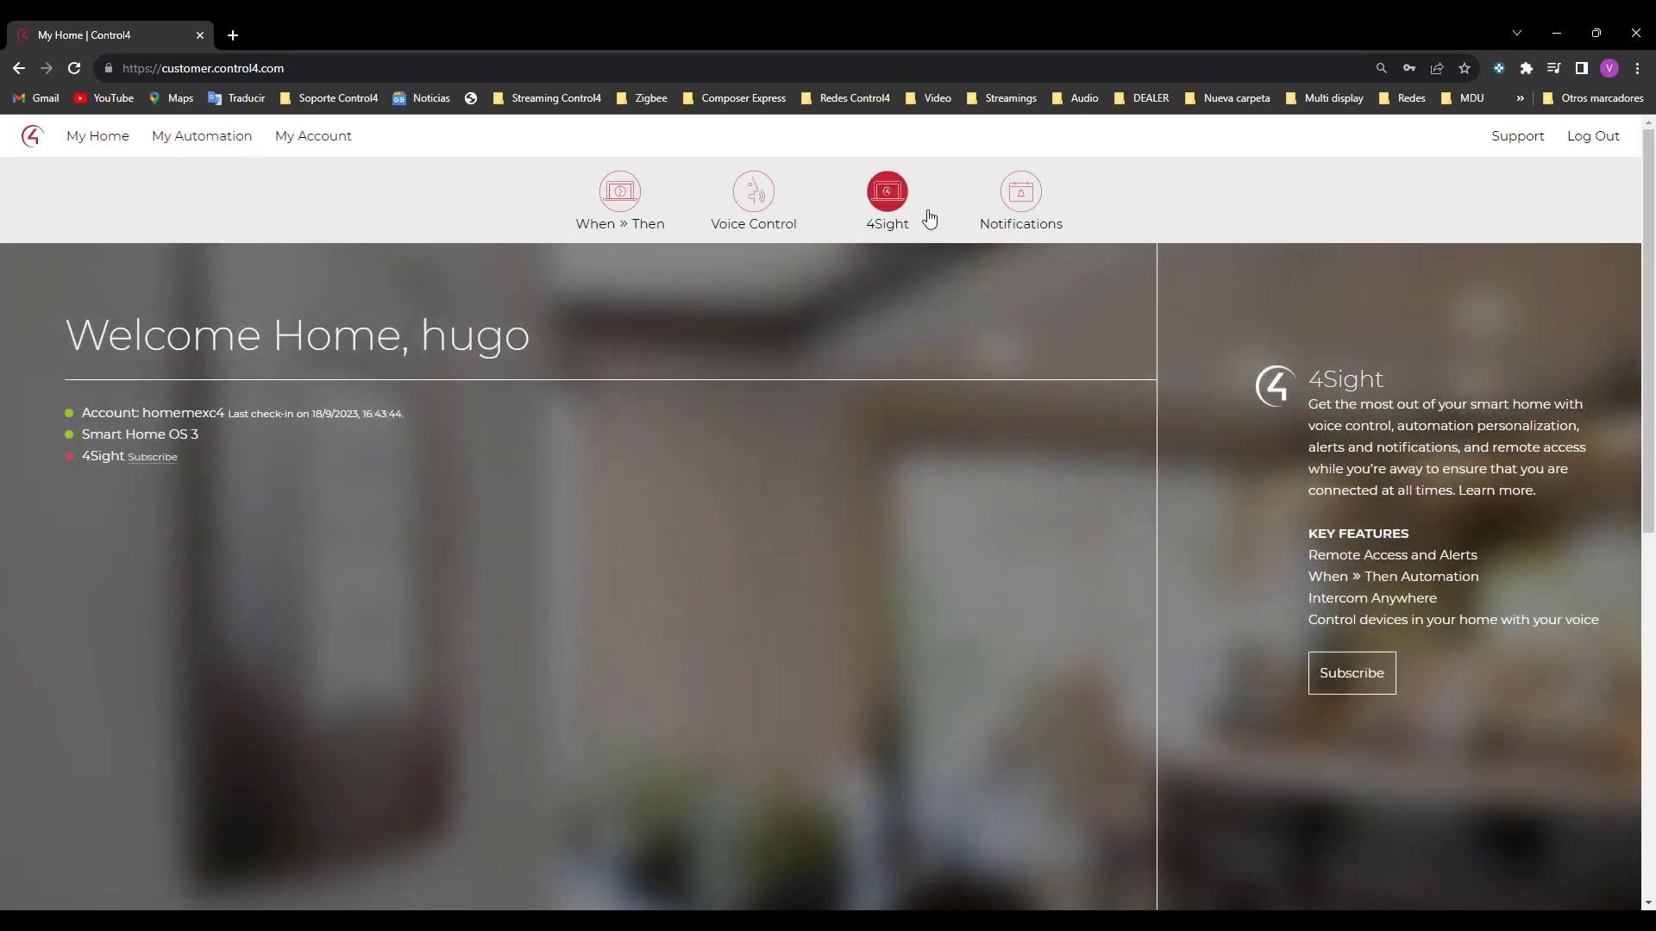
{"action": "left_click", "coordinate": [1021, 194]}
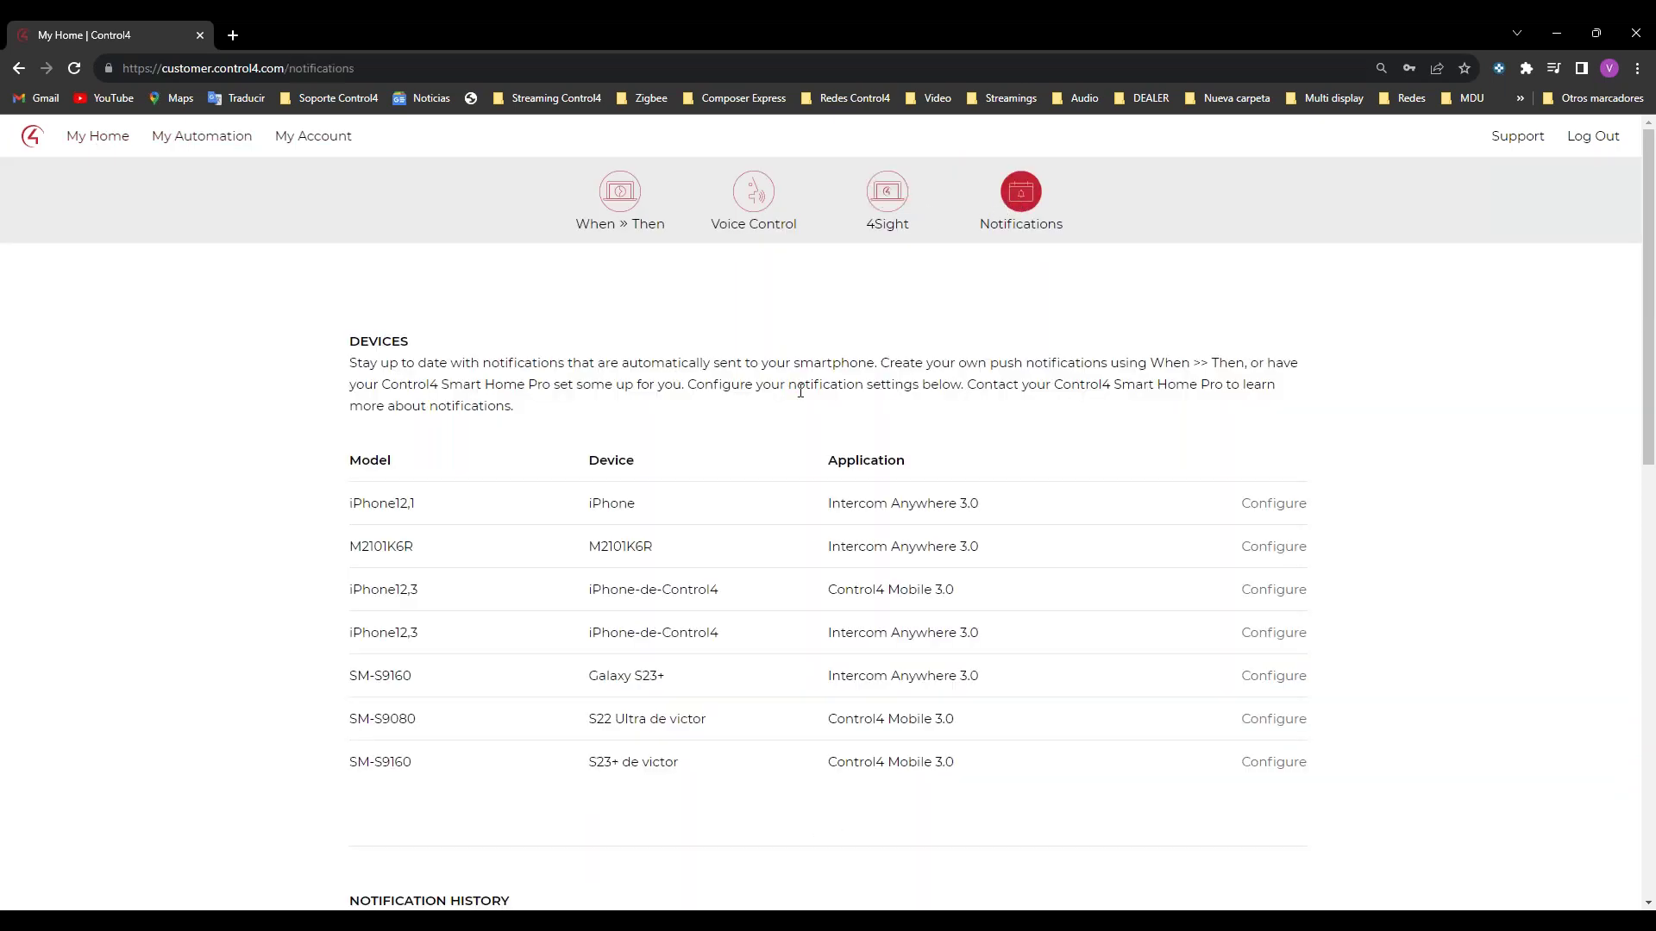
{"action": "scroll", "coordinate": [801, 391], "scroll_direction": "down", "scroll_amount": 4}
{"action": "scroll", "coordinate": [798, 388], "scroll_direction": "up", "scroll_amount": 4}
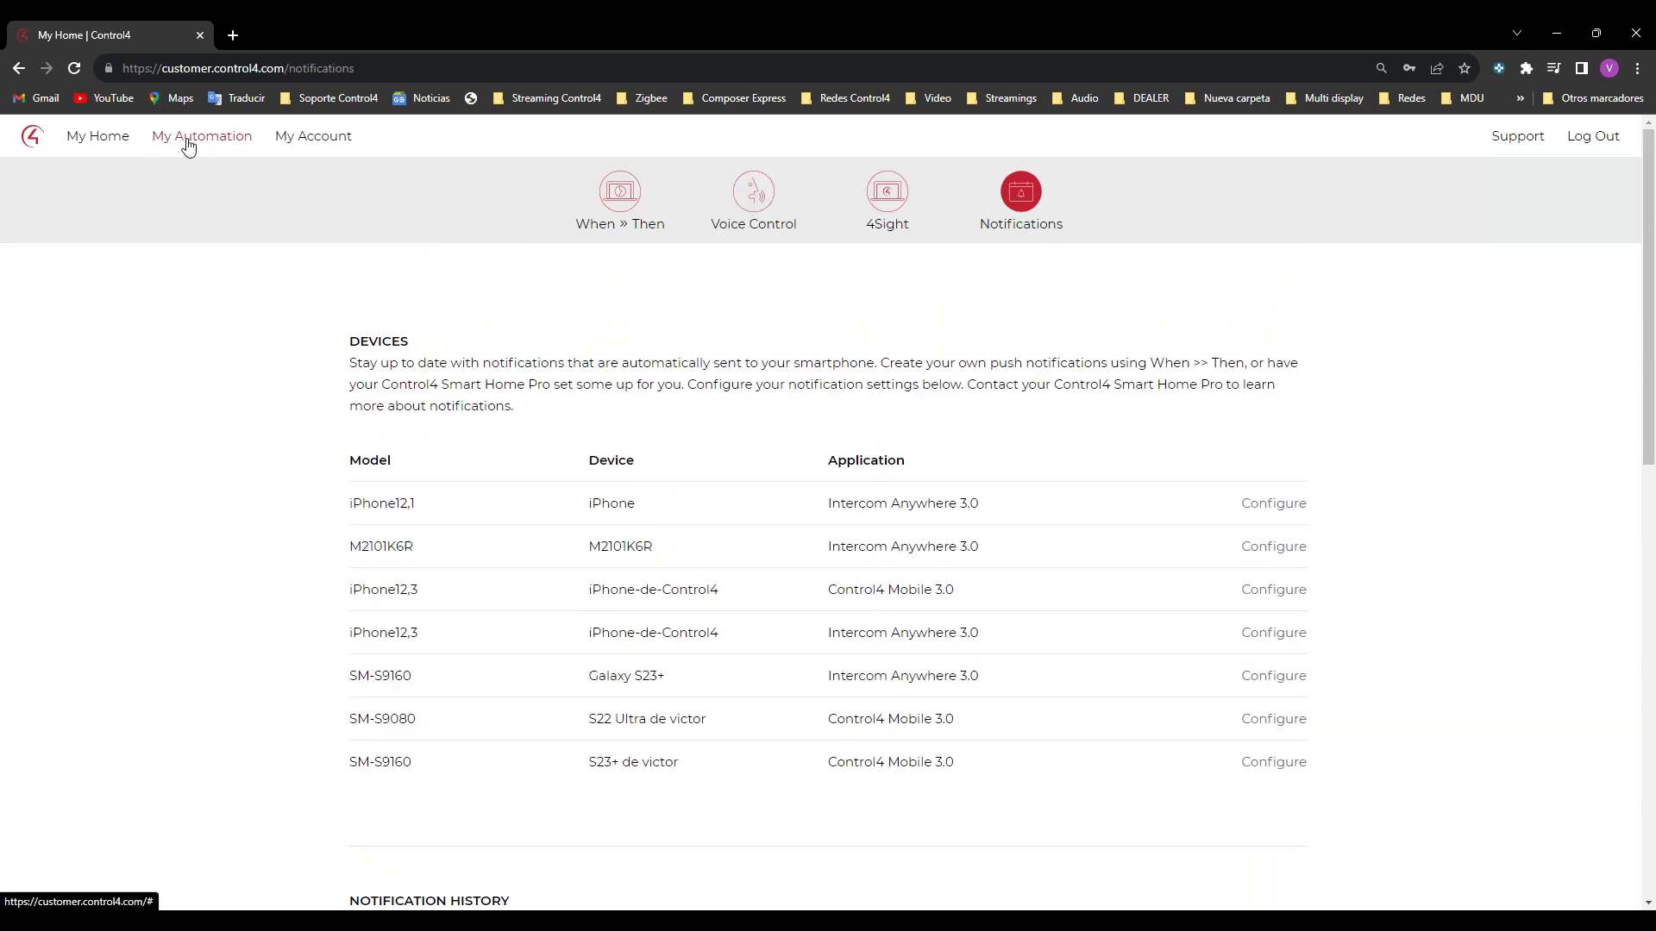
Step: Review the Users & Devices list, then minimize Chrome
{"action": "mouse_move", "coordinate": [285, 138]}
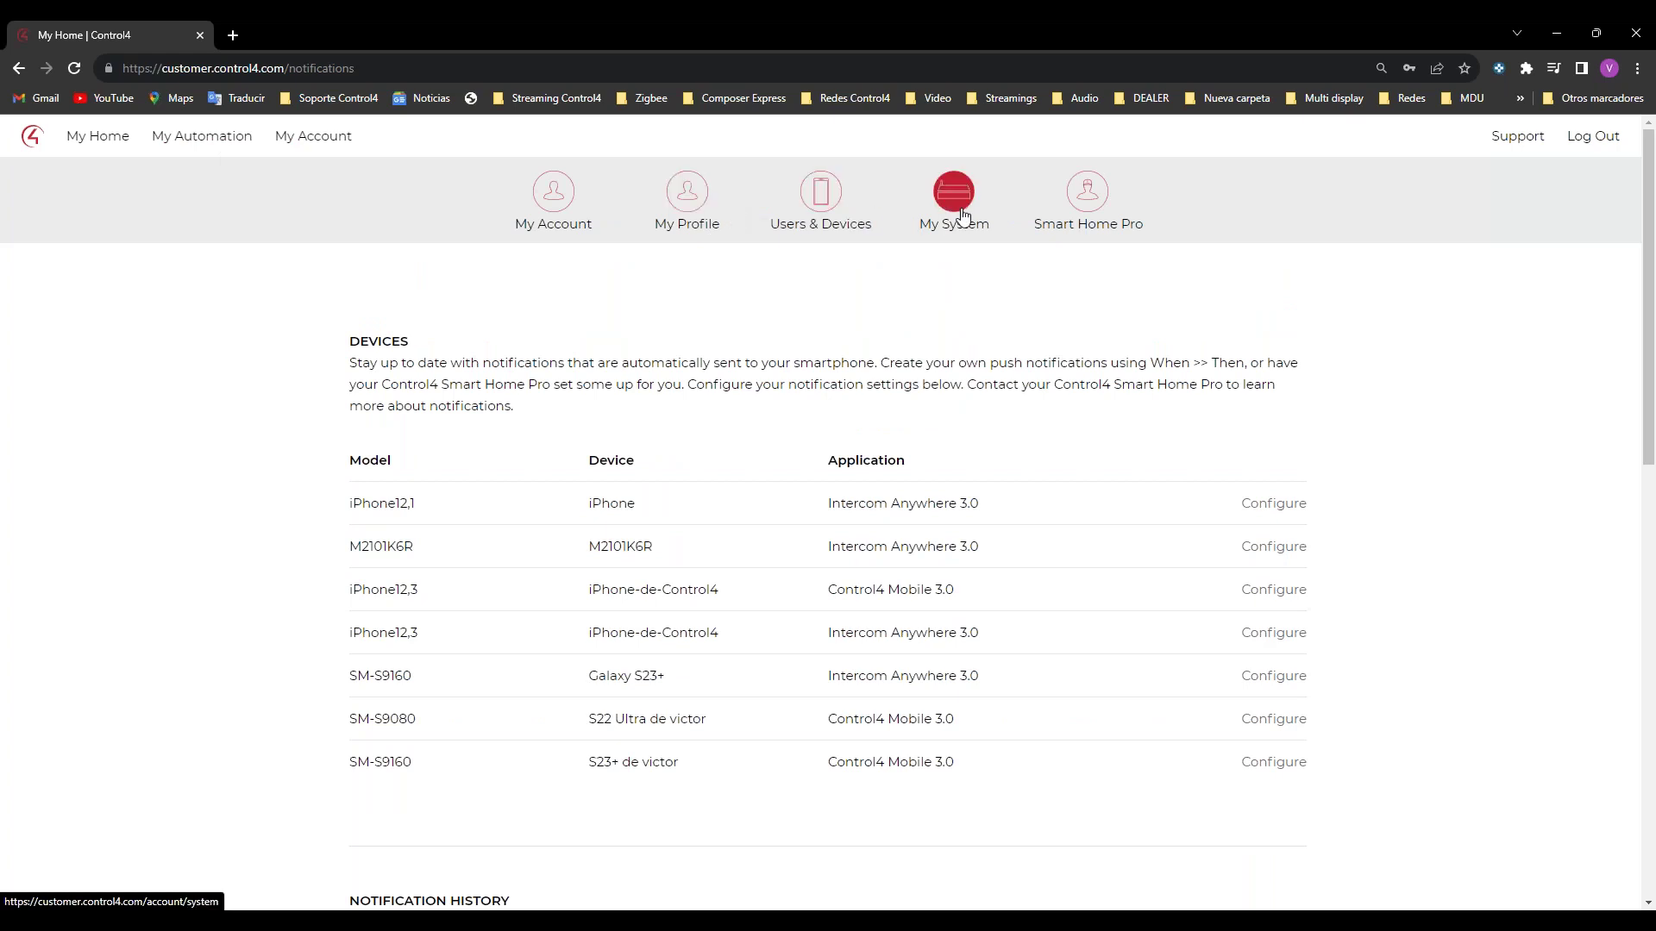
{"action": "left_click", "coordinate": [815, 205]}
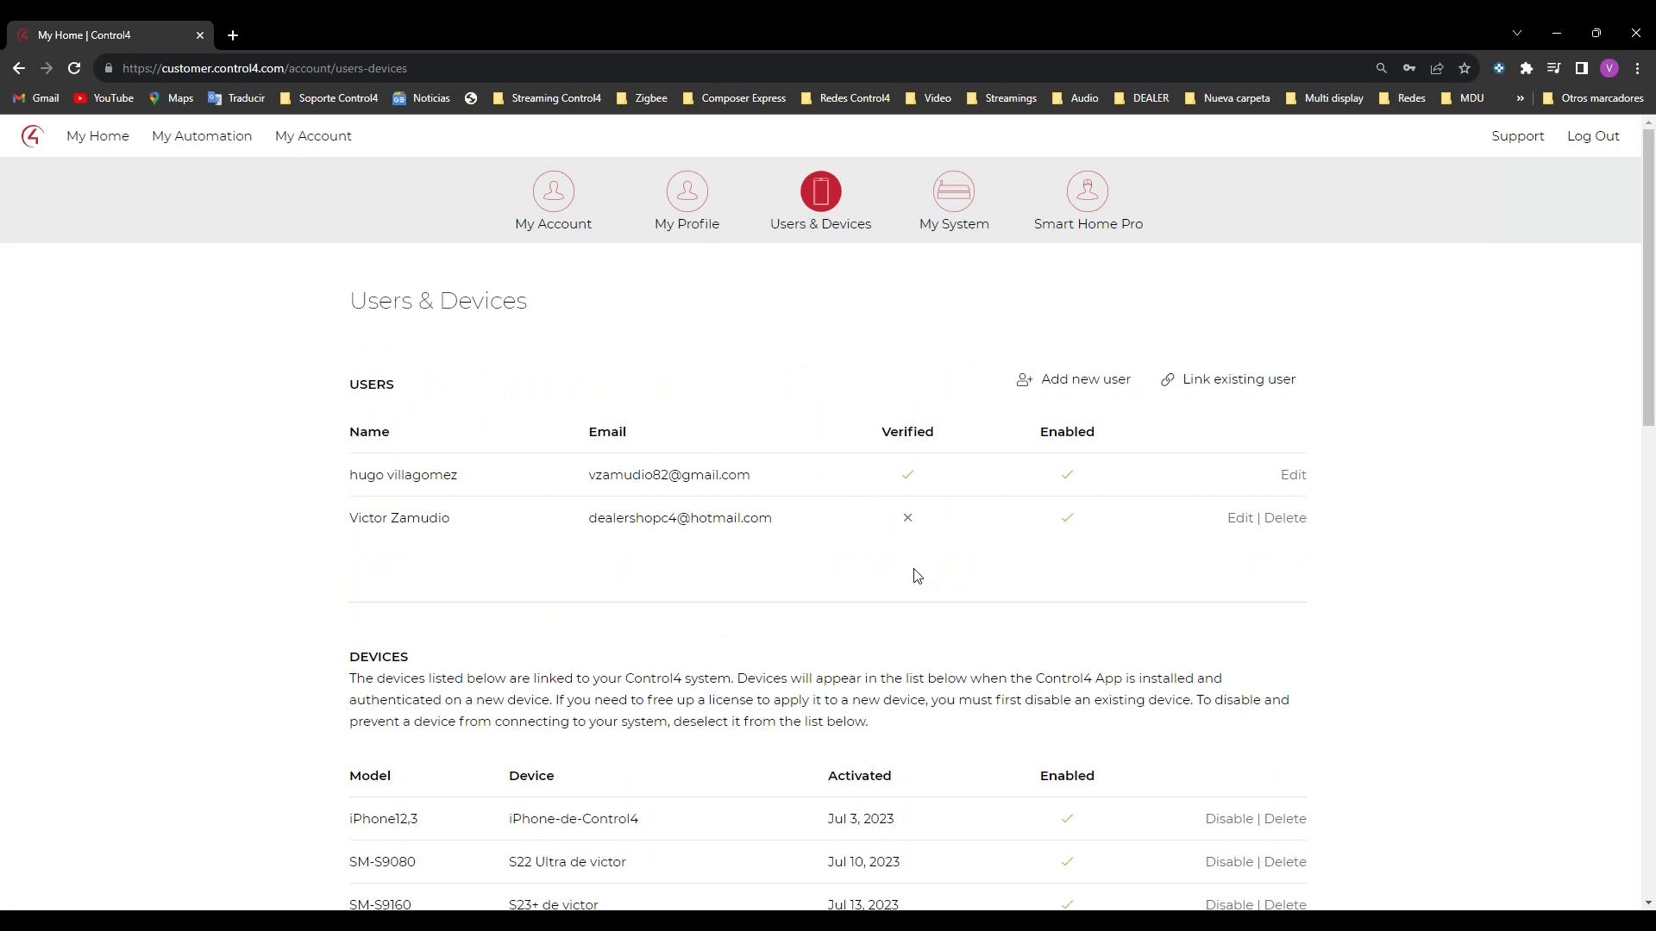
{"action": "scroll", "coordinate": [1203, 271], "scroll_direction": "down", "scroll_amount": 2}
{"action": "scroll", "coordinate": [1138, 282], "scroll_direction": "down", "scroll_amount": 7}
{"action": "scroll", "coordinate": [1135, 351], "scroll_direction": "up", "scroll_amount": 6}
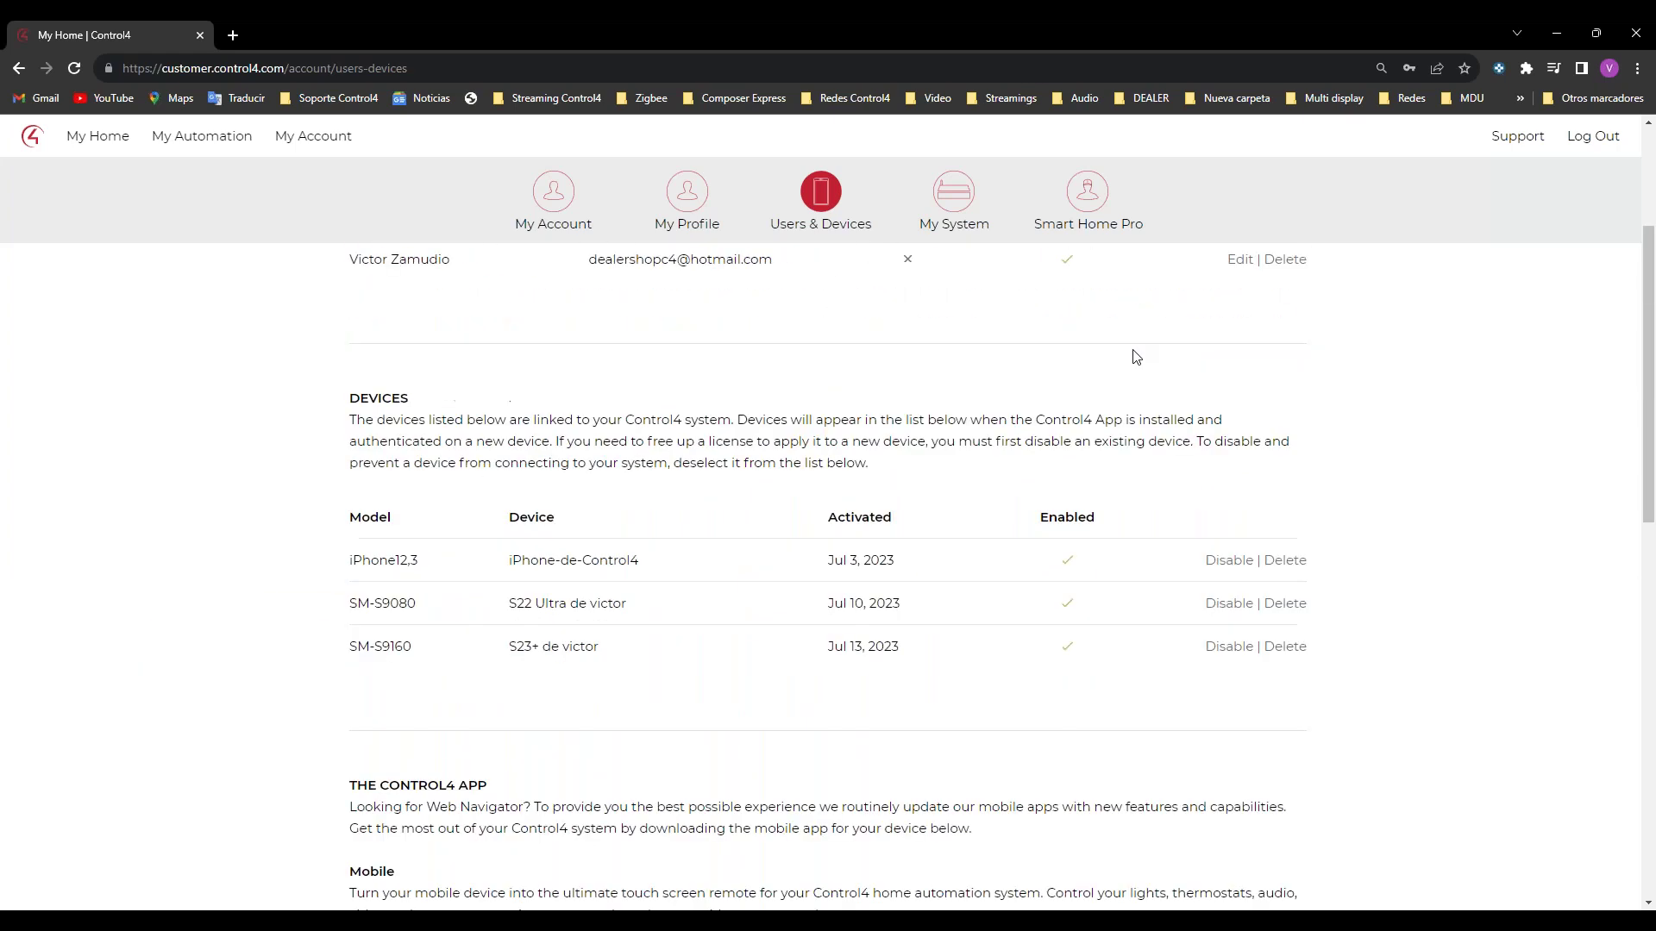
{"action": "scroll", "coordinate": [1136, 356], "scroll_direction": "up", "scroll_amount": 3}
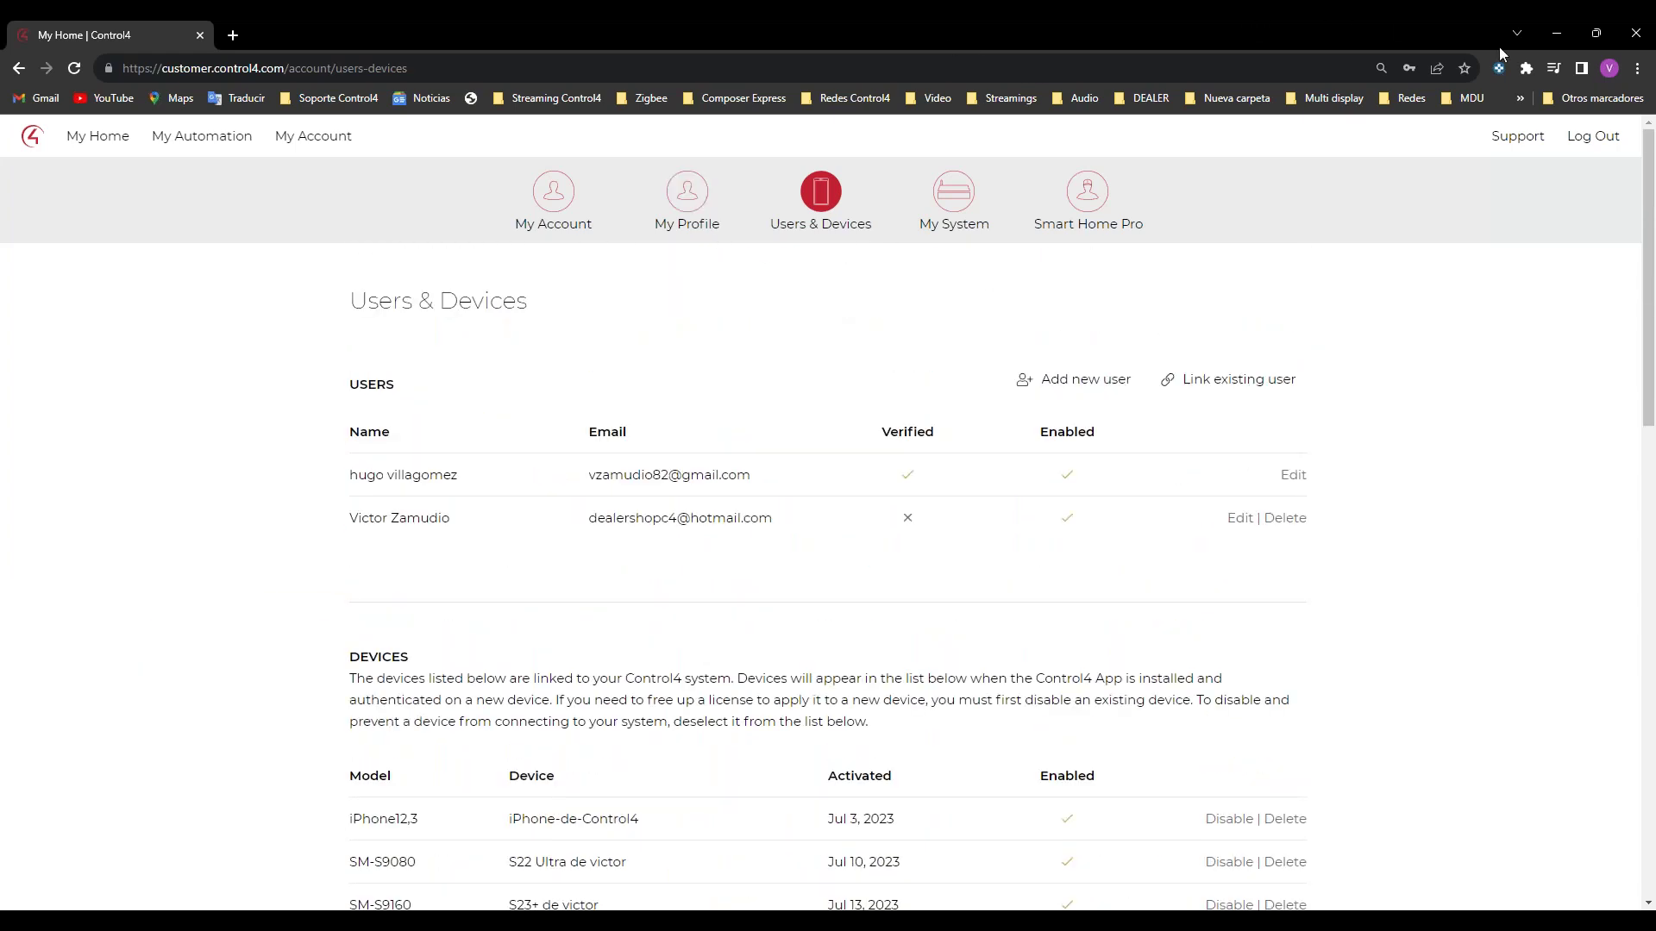
{"action": "left_click", "coordinate": [1545, 33]}
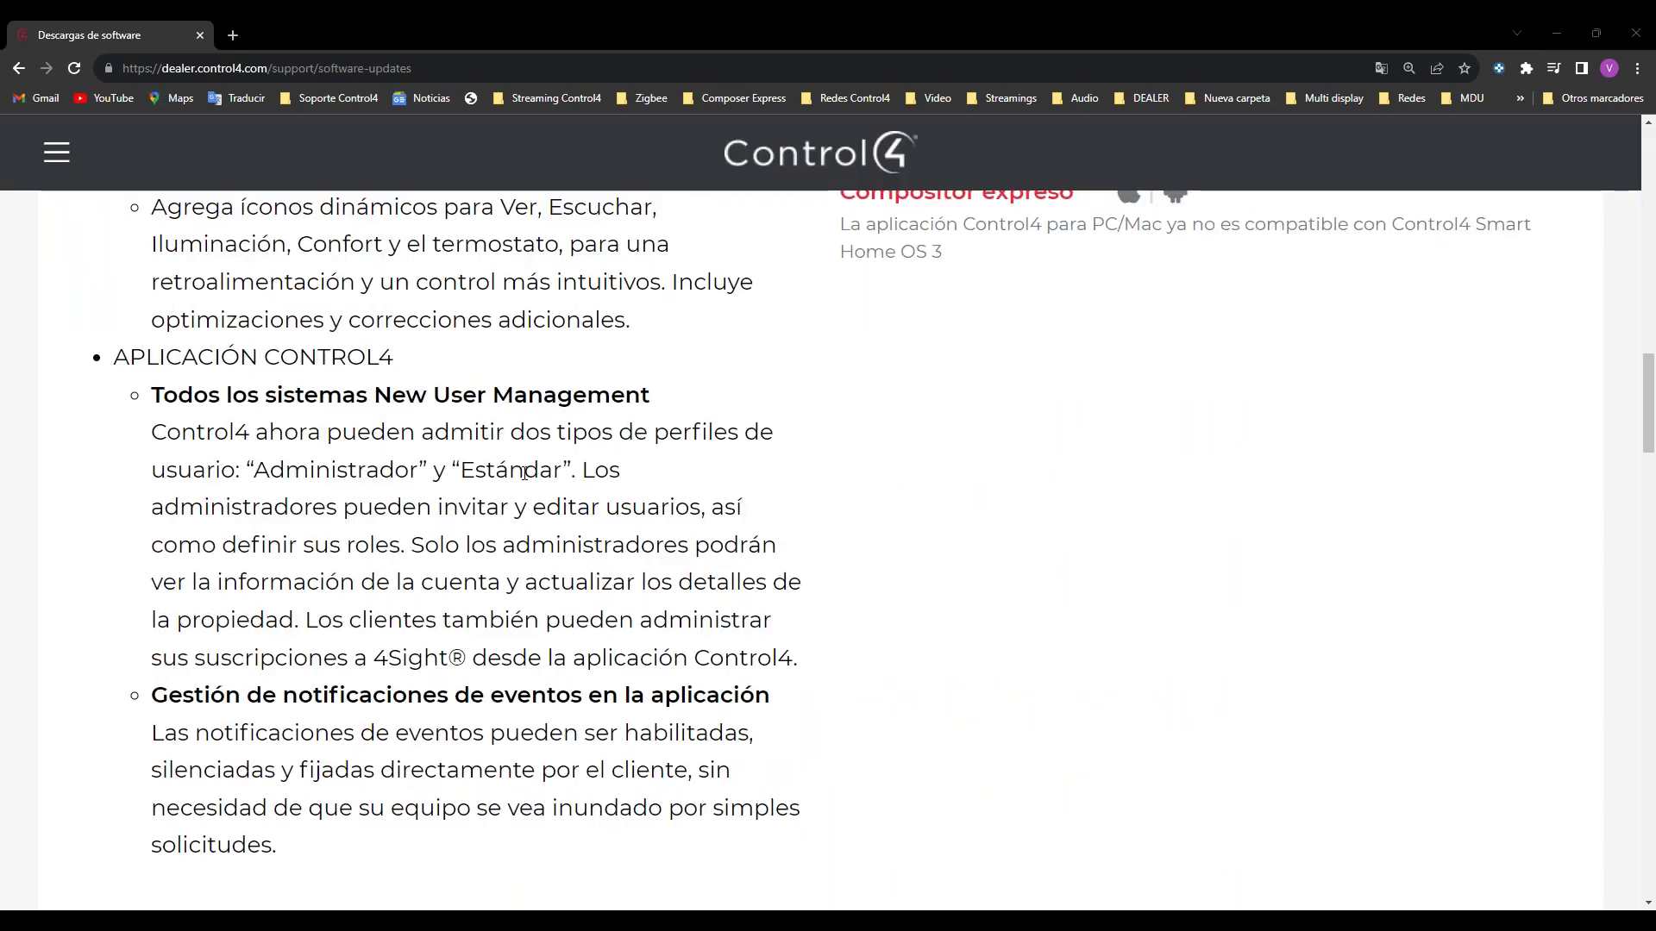
{"action": "scroll", "coordinate": [415, 635], "scroll_direction": "down", "scroll_amount": 1}
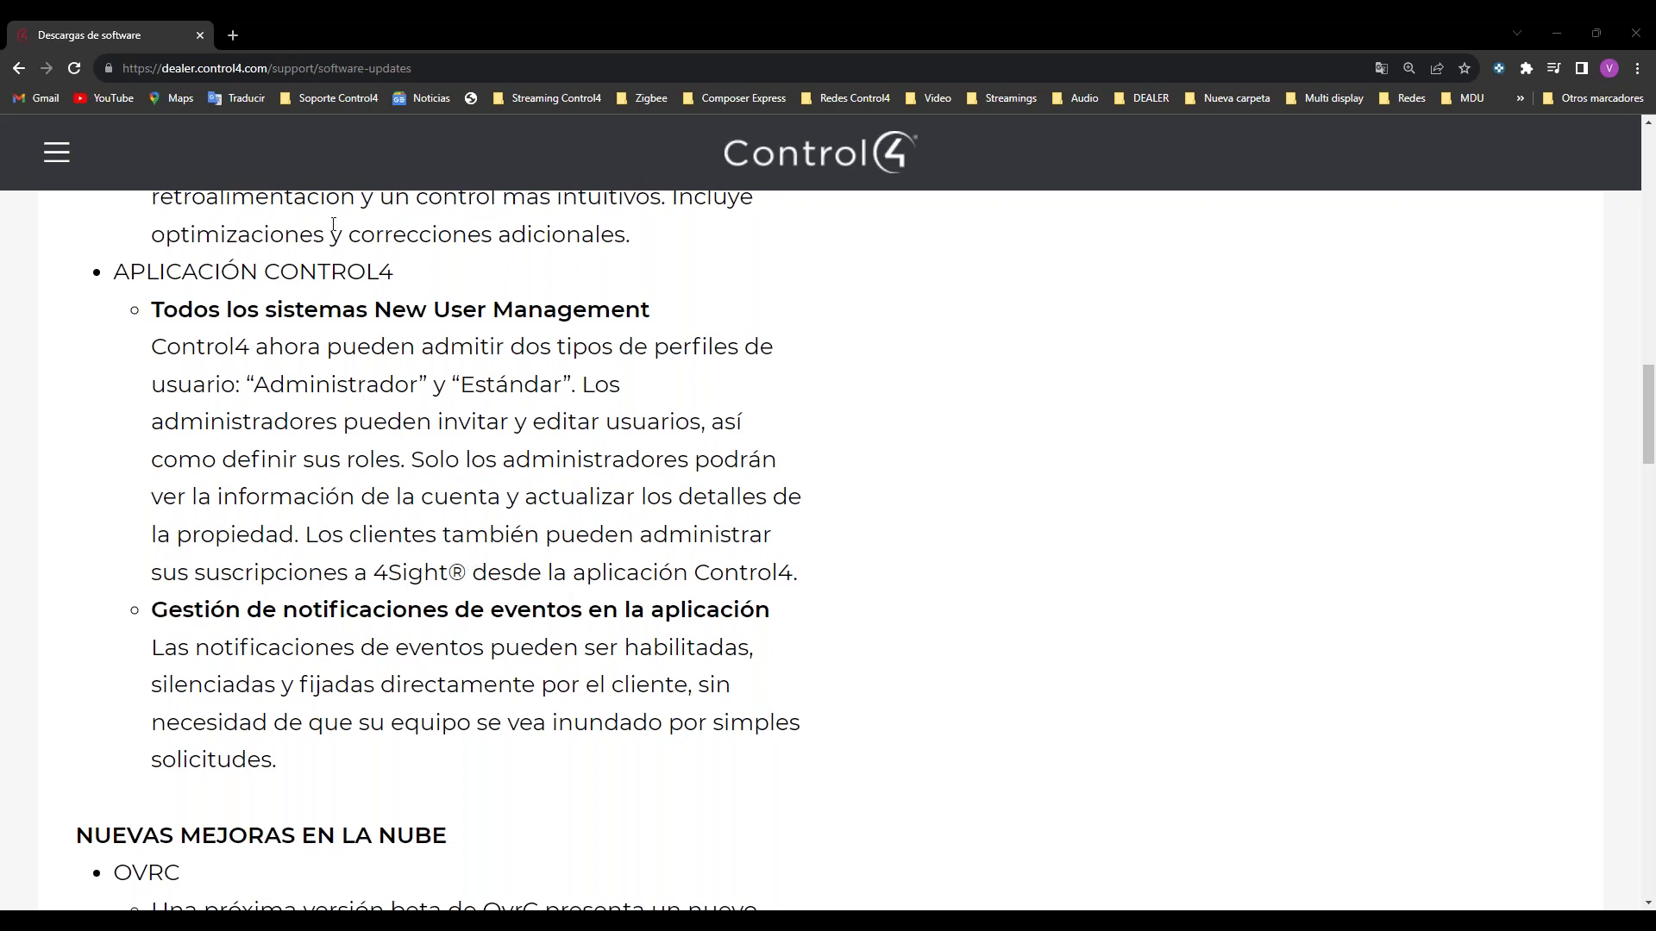
Step: Restore the portal and open the S23+ phone's settings under My Automation > Notifications
{"action": "mouse_move", "coordinate": [525, 921]}
{"action": "left_click", "coordinate": [1028, 852]}
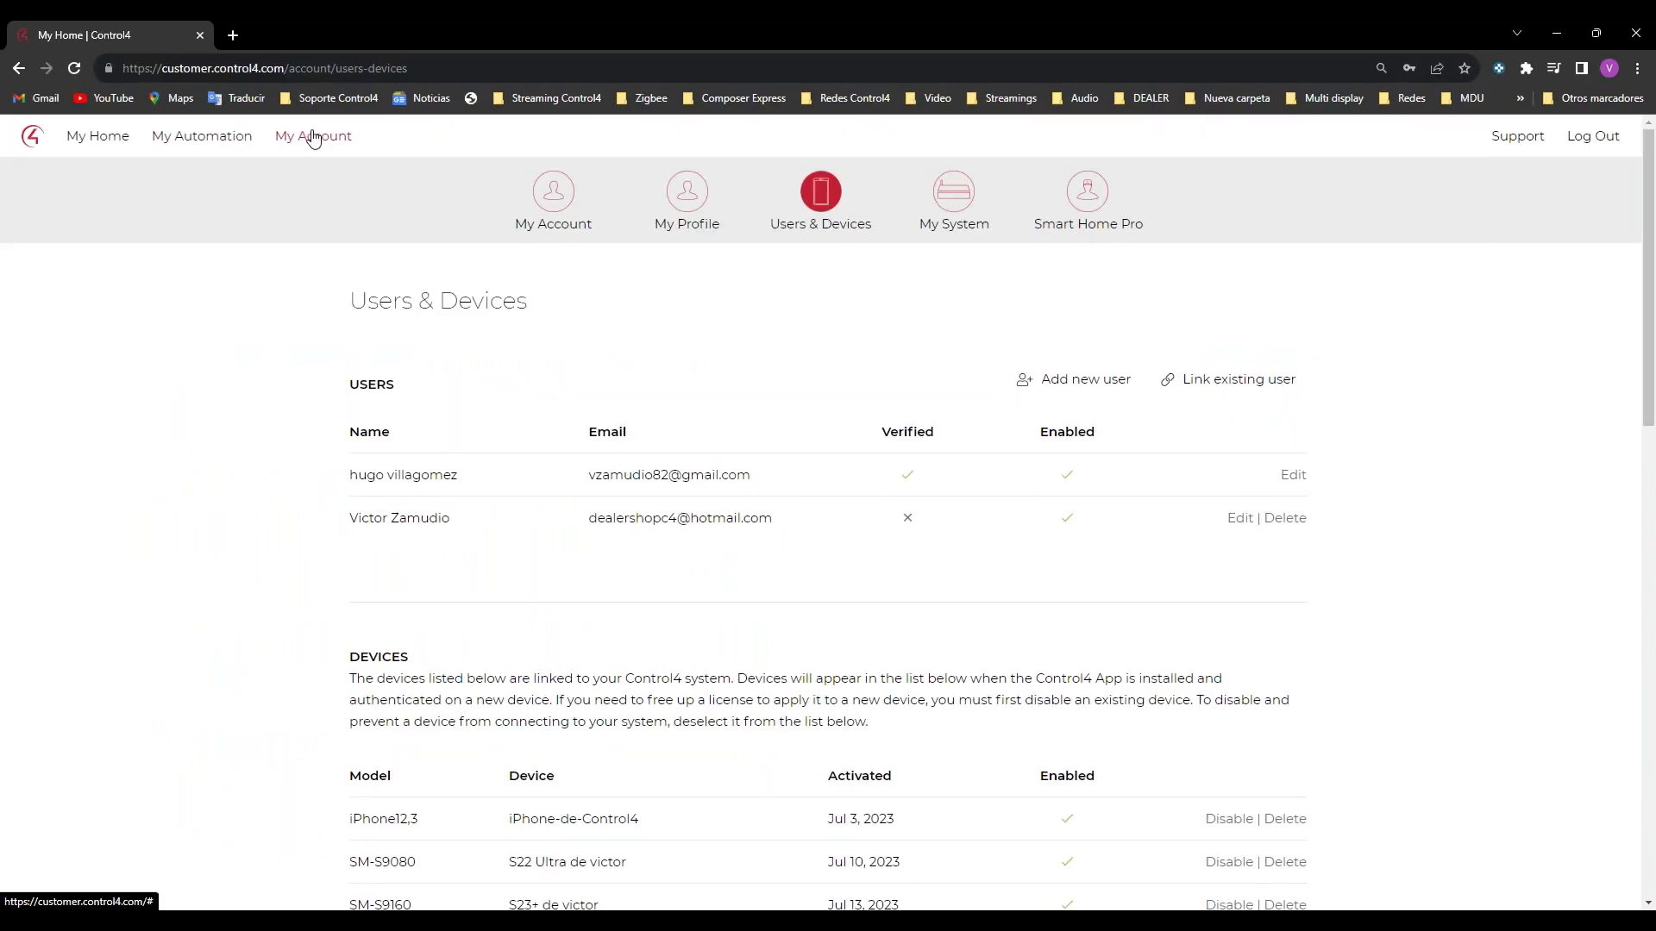
{"action": "mouse_move", "coordinate": [226, 147]}
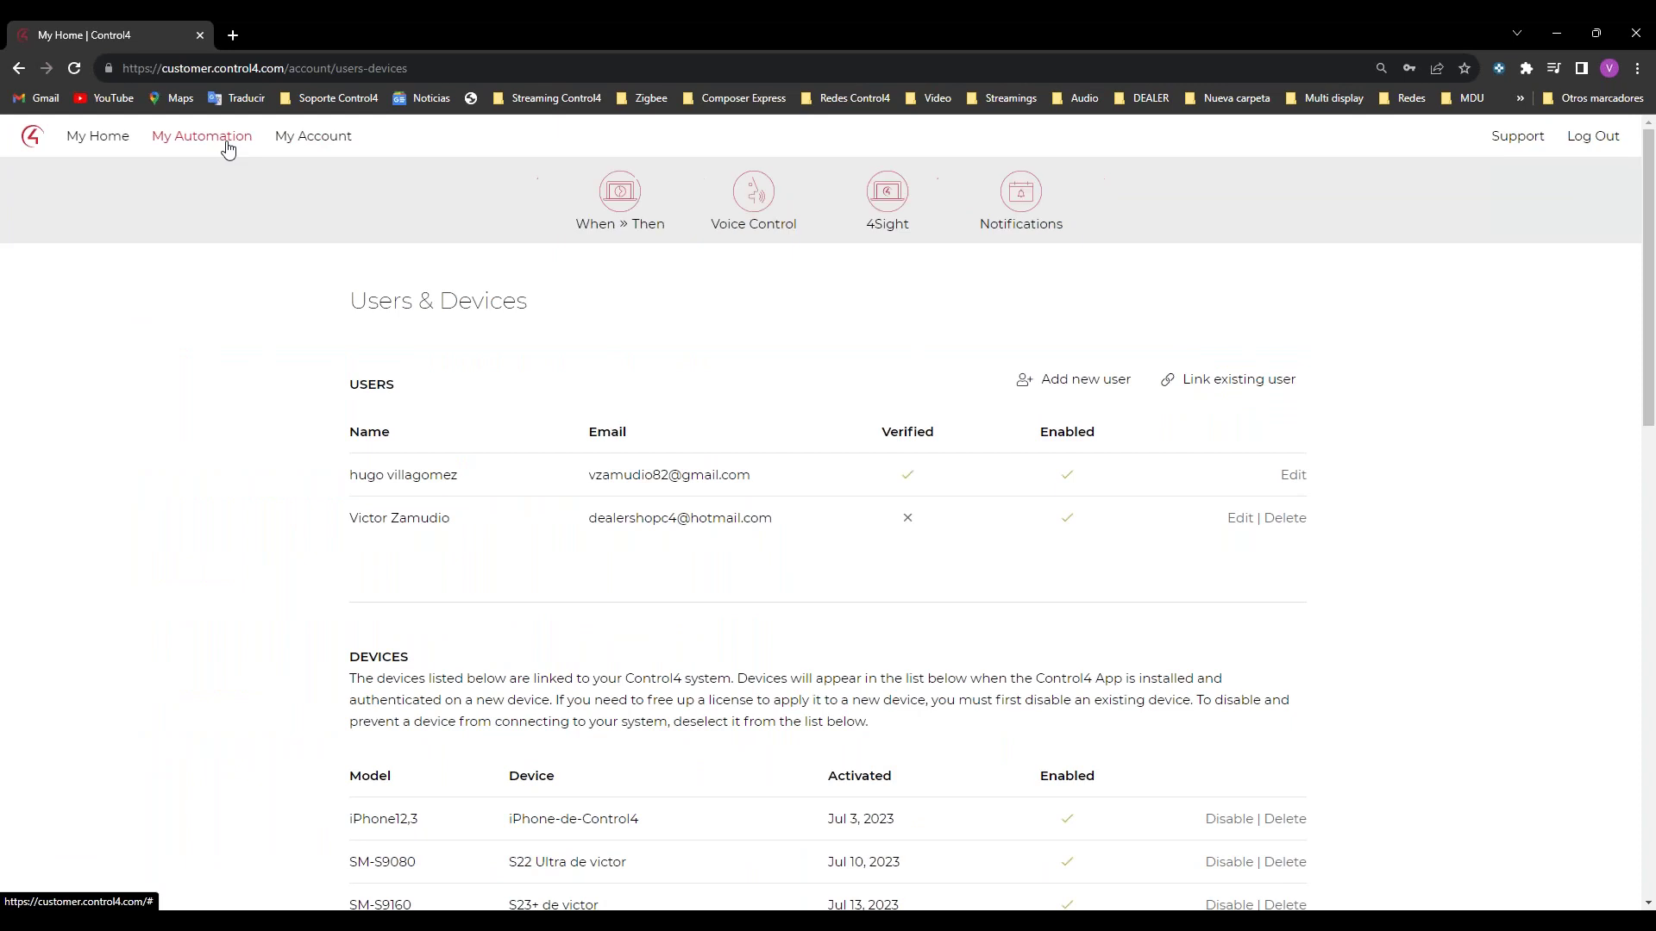
{"action": "left_click", "coordinate": [1024, 200]}
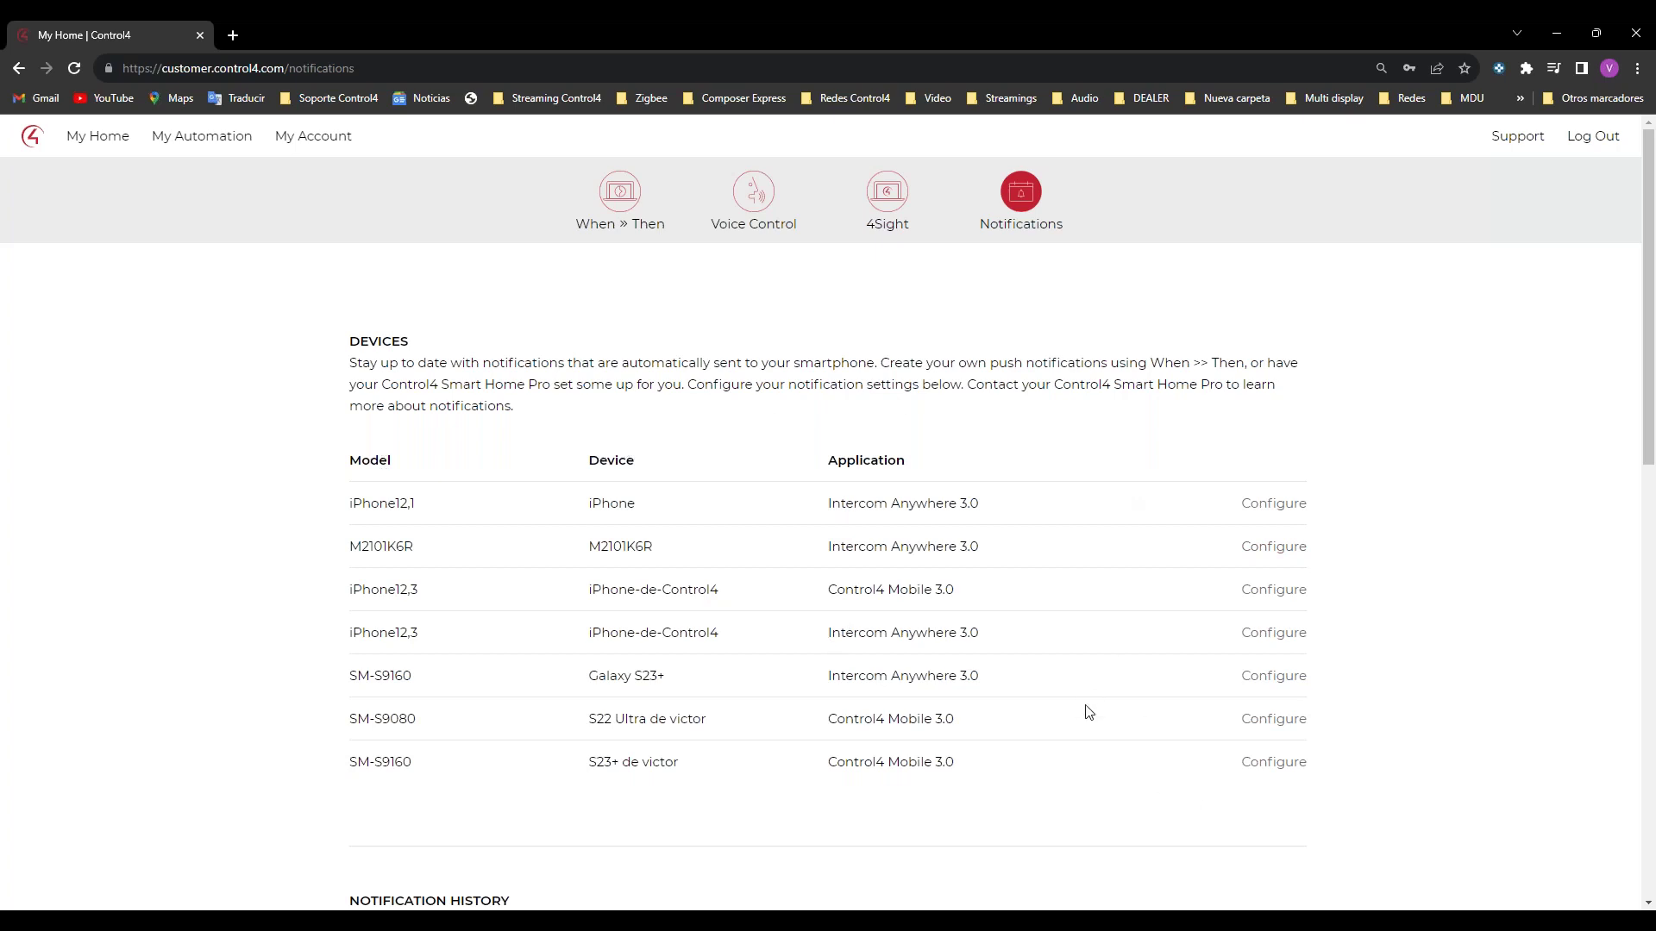
{"action": "scroll", "coordinate": [1147, 707], "scroll_direction": "down", "scroll_amount": 2}
{"action": "left_click", "coordinate": [1285, 595]}
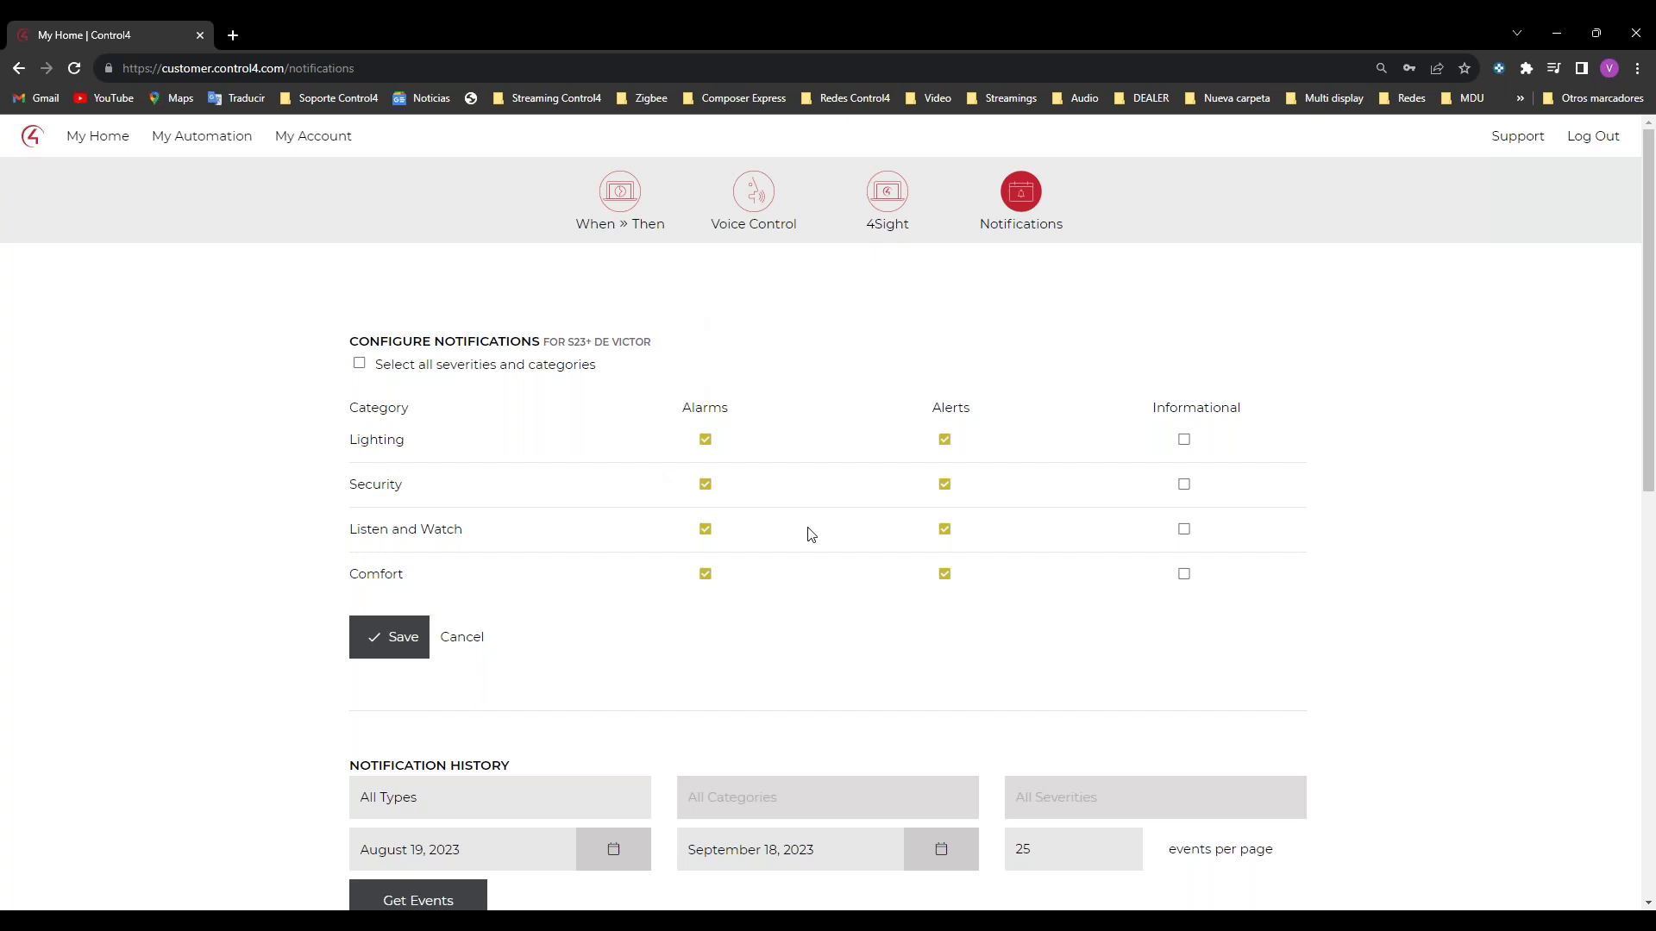
{"action": "mouse_move", "coordinate": [639, 921]}
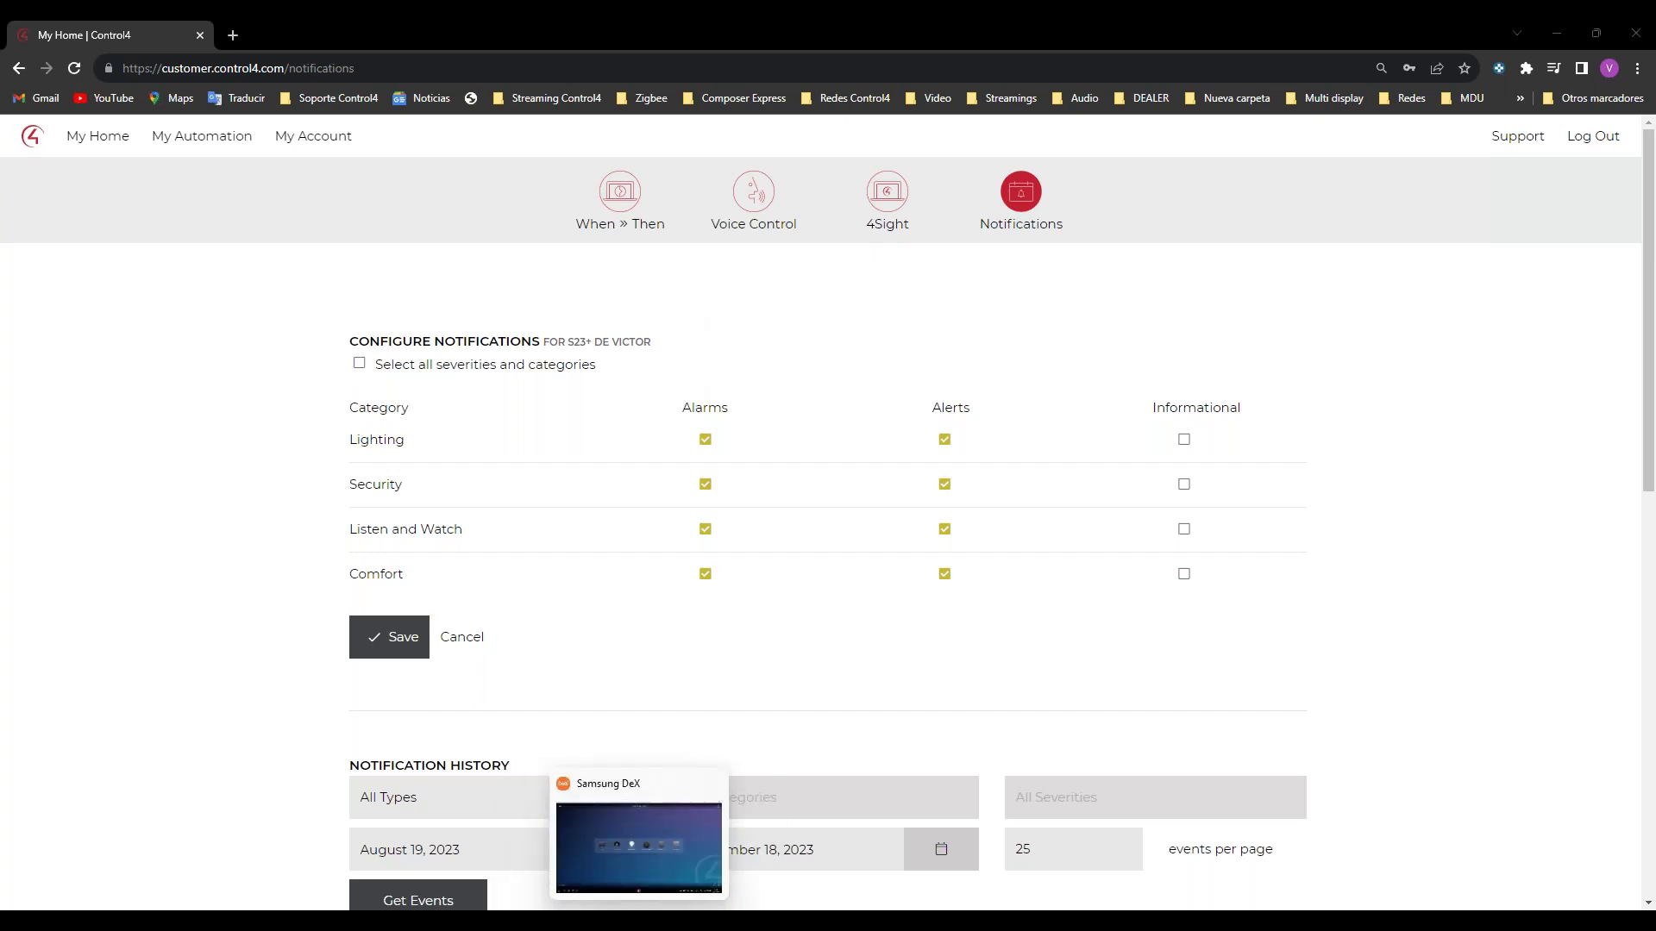
Step: Open the Control4 app from the Samsung DeX preview, then minimize it to the home screen
{"action": "left_click", "coordinate": [639, 850]}
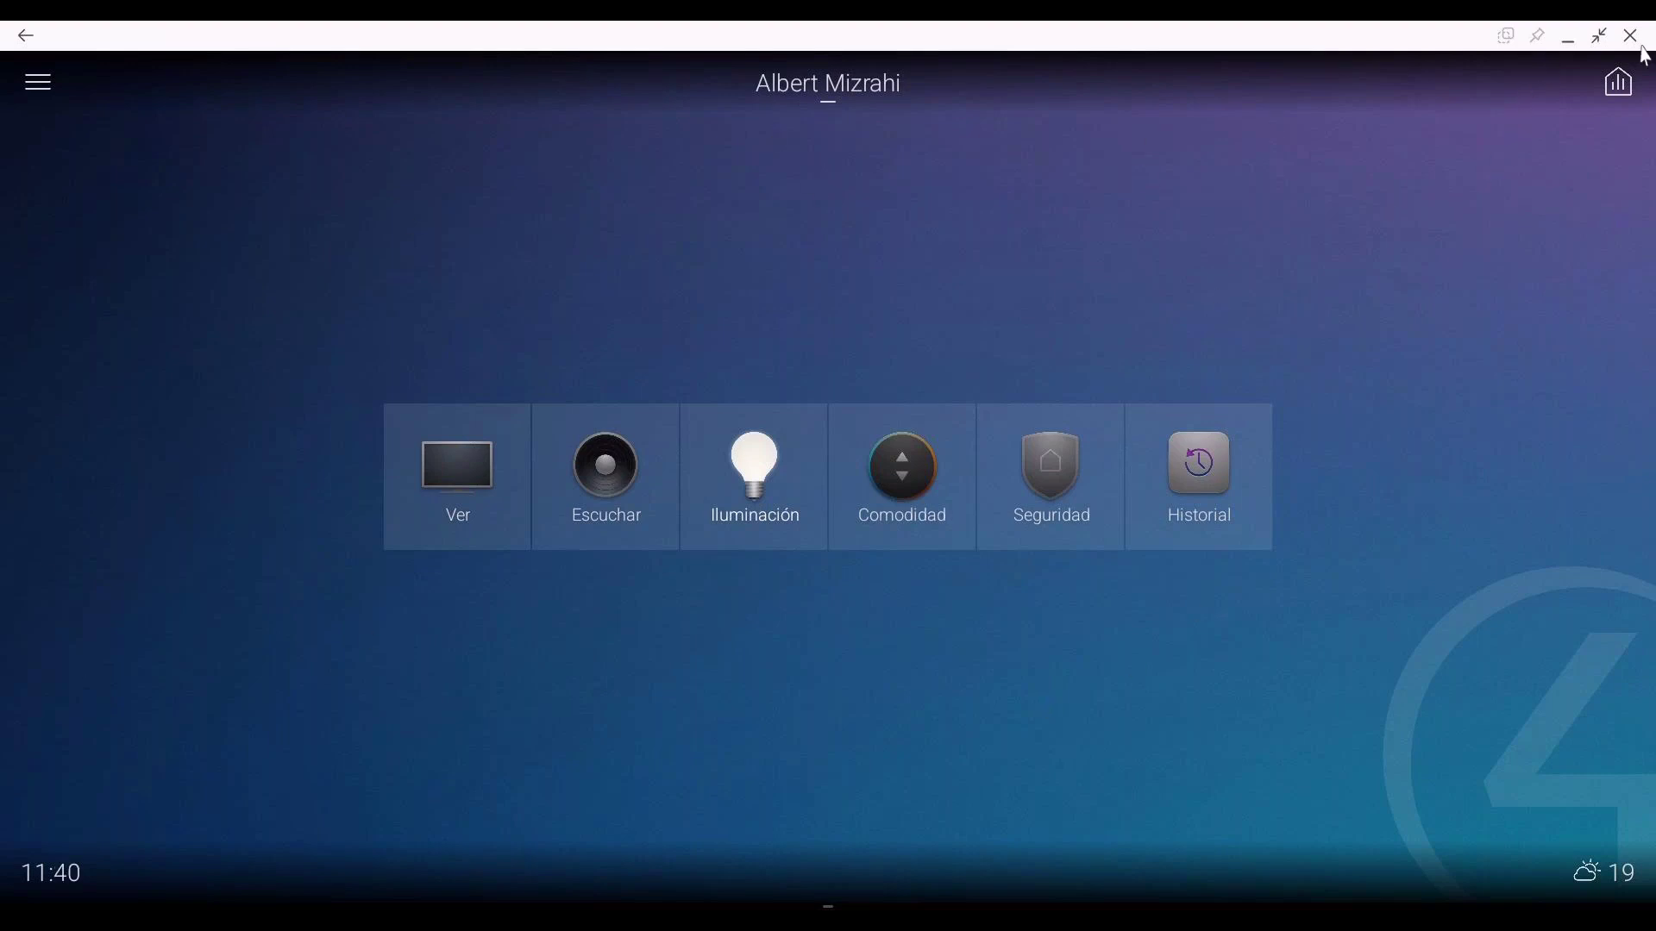
{"action": "left_click", "coordinate": [1566, 42]}
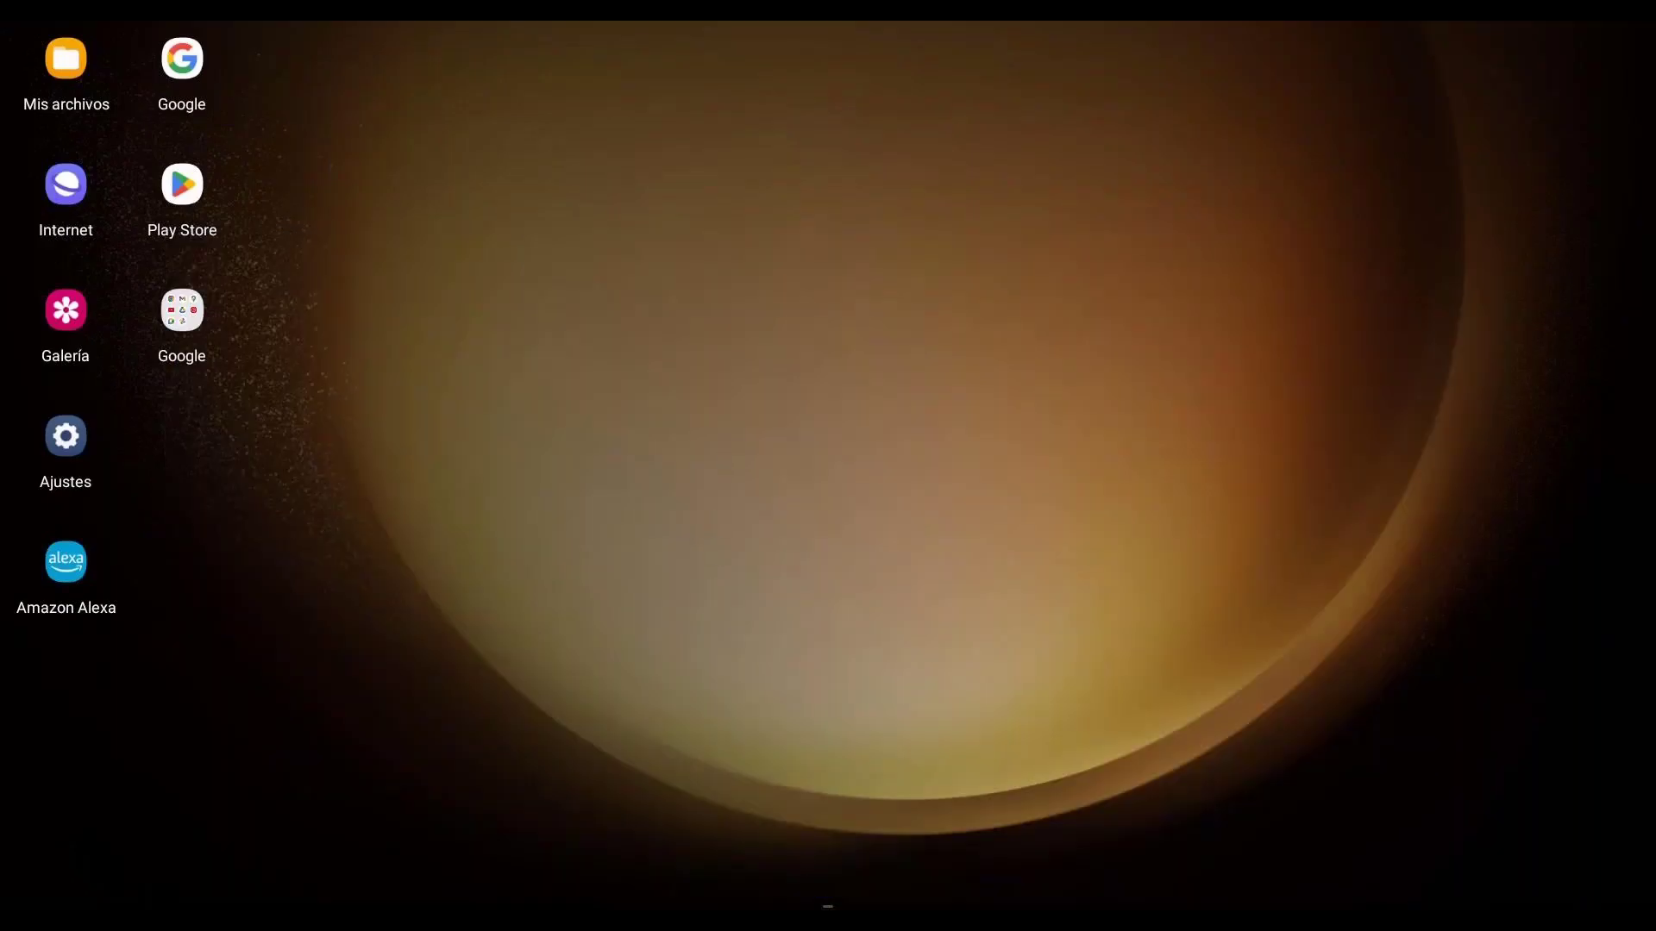
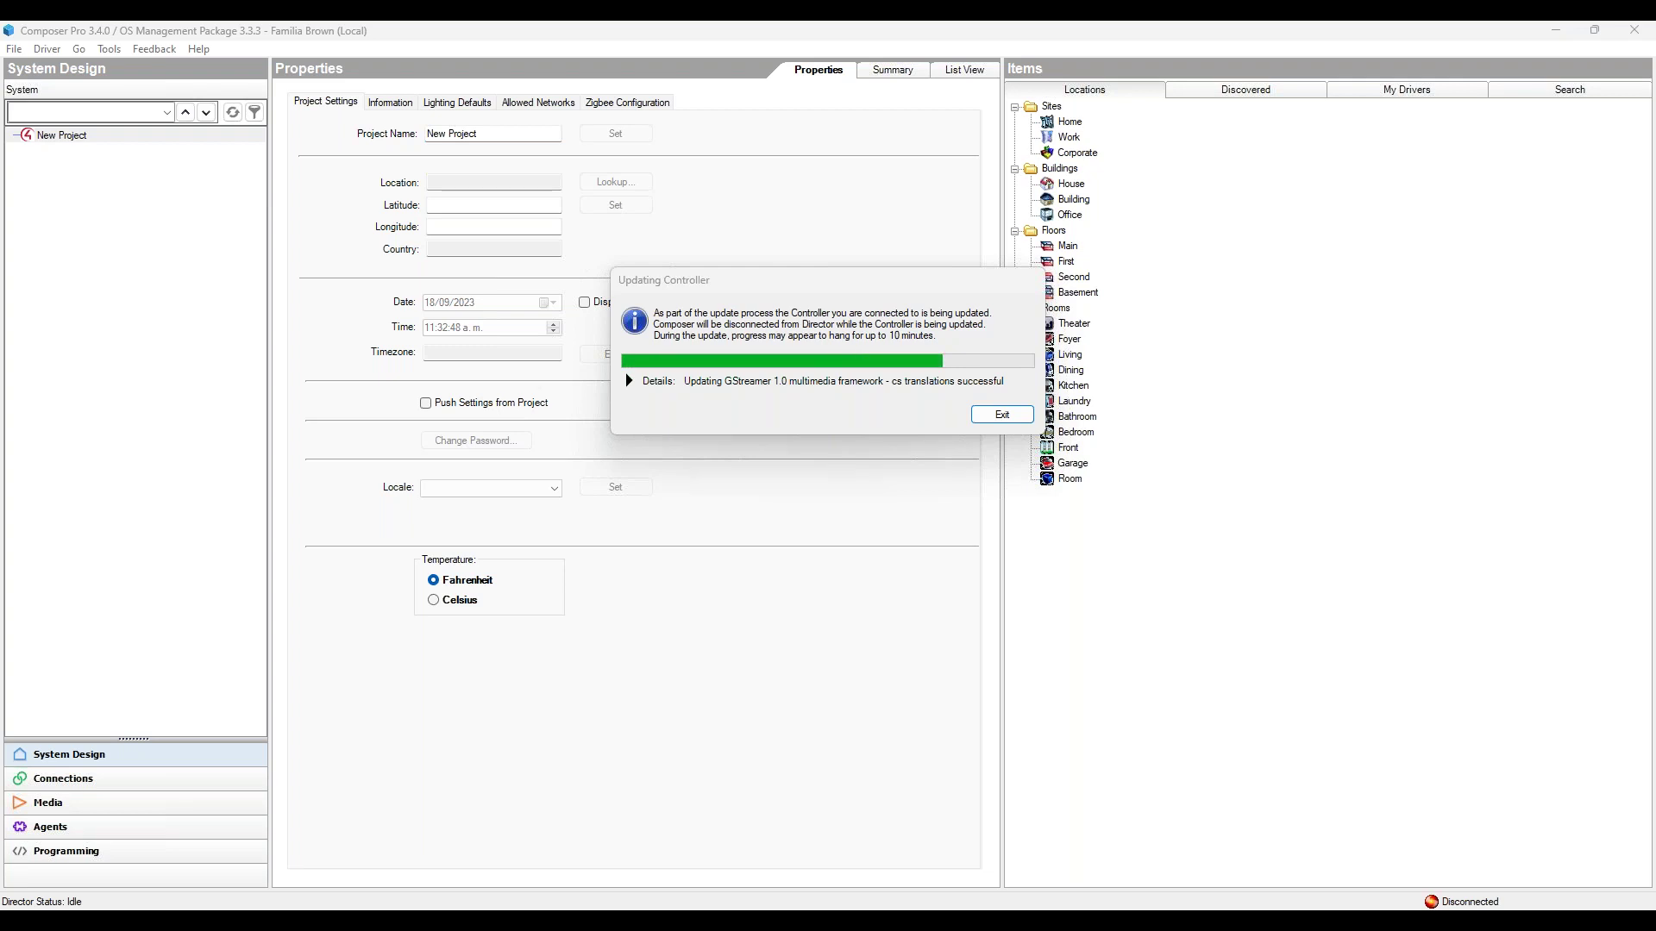
Step: Bring the OvrC window forward and maximize it while the controller updates to 3.4.0
{"action": "key", "text": "alt+Tab"}
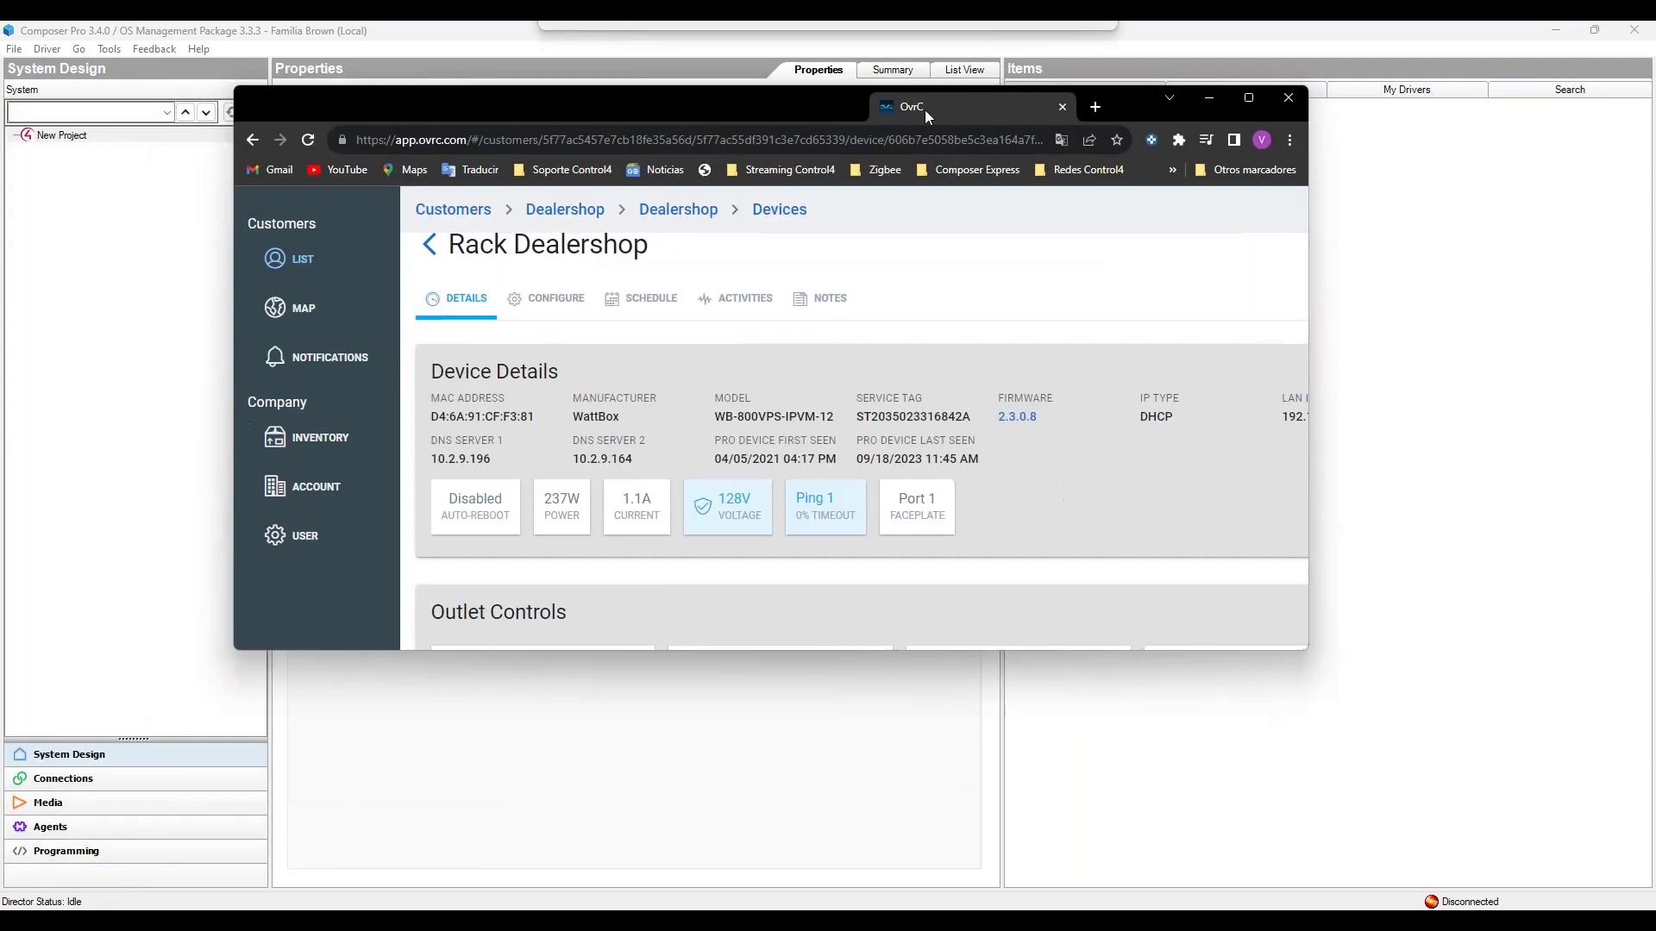
{"action": "left_click", "coordinate": [1251, 98]}
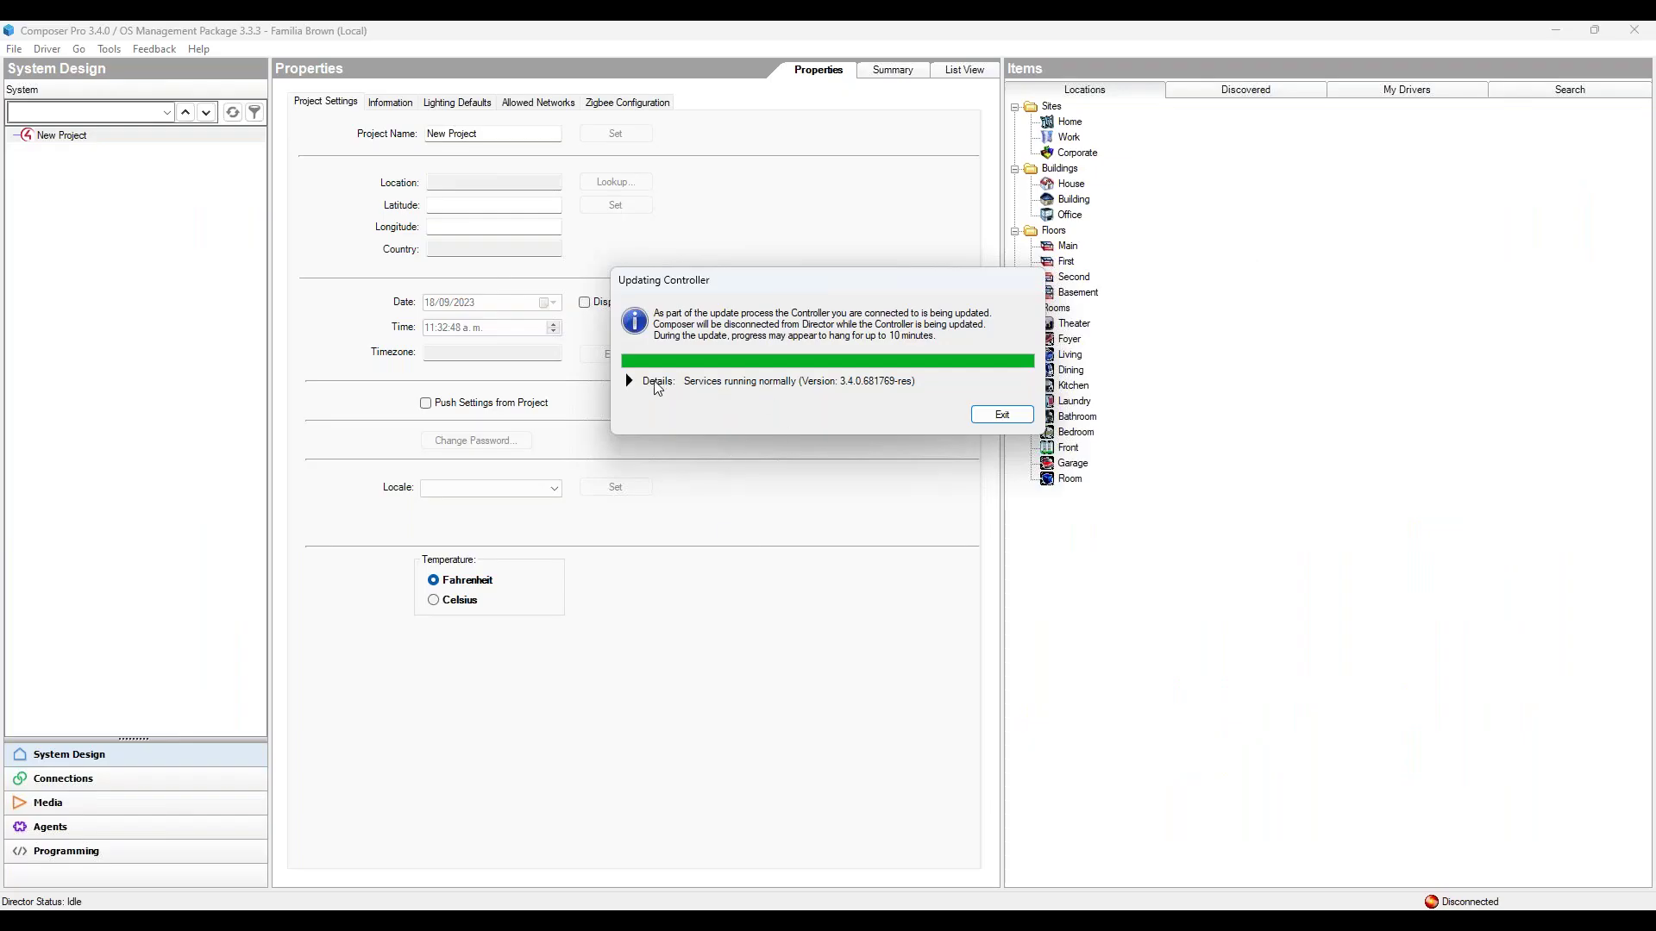
Step: Expand the update details and scroll back up through the Update Messages log
{"action": "left_click", "coordinate": [634, 380]}
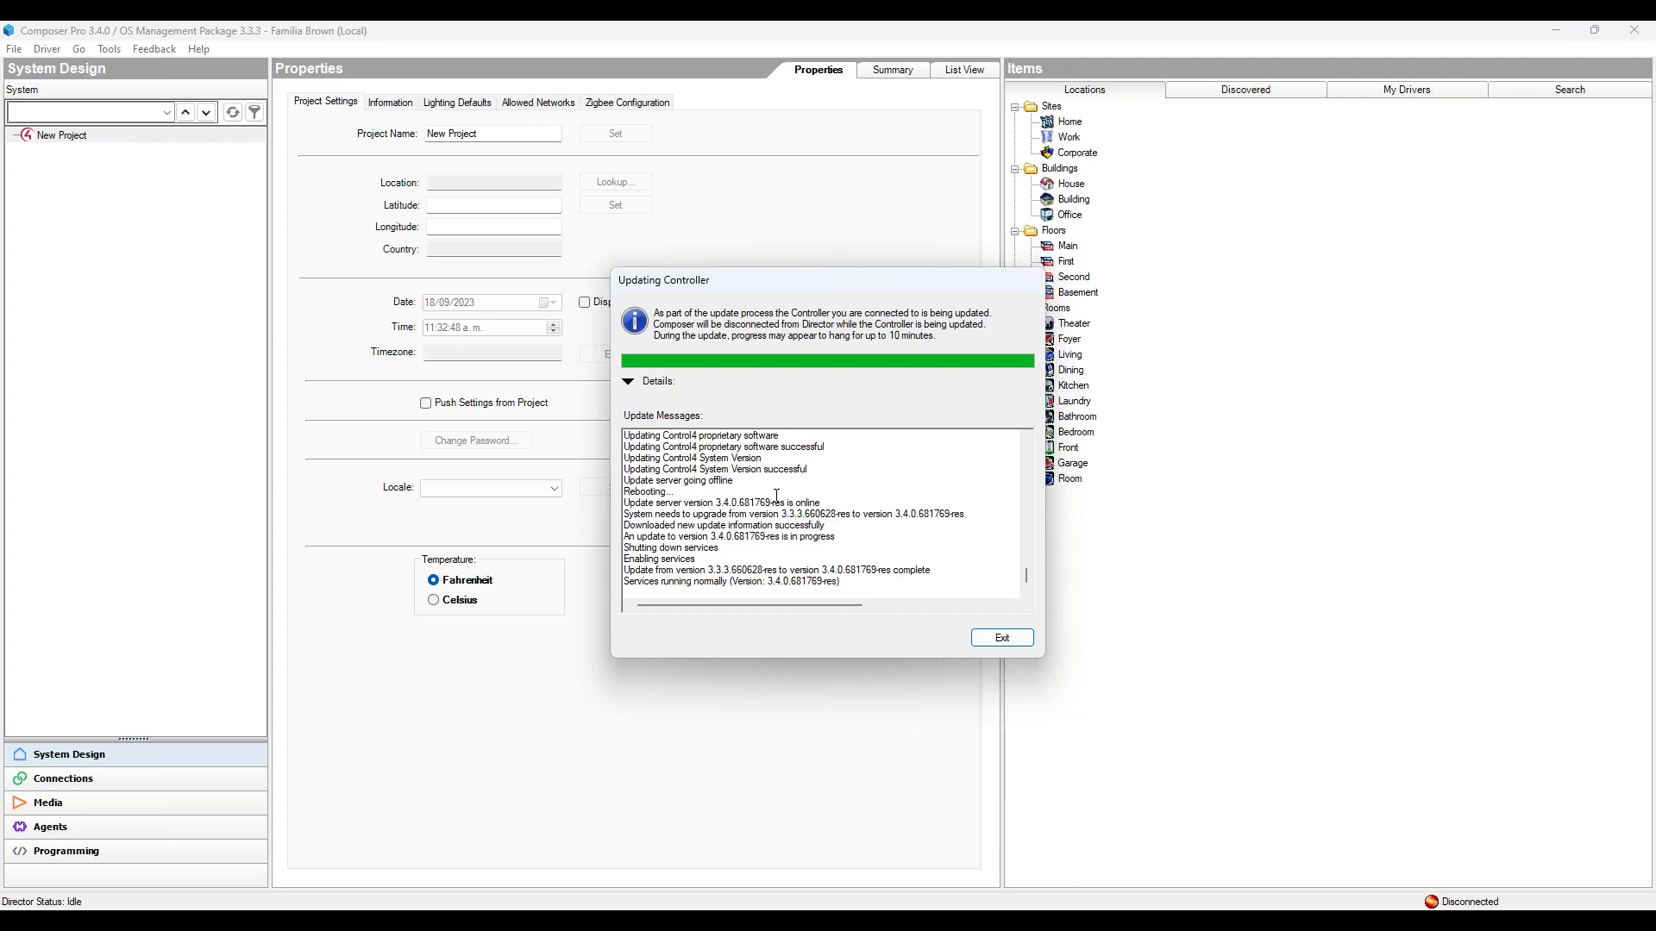
{"action": "scroll", "coordinate": [757, 459], "scroll_direction": "up", "scroll_amount": 3}
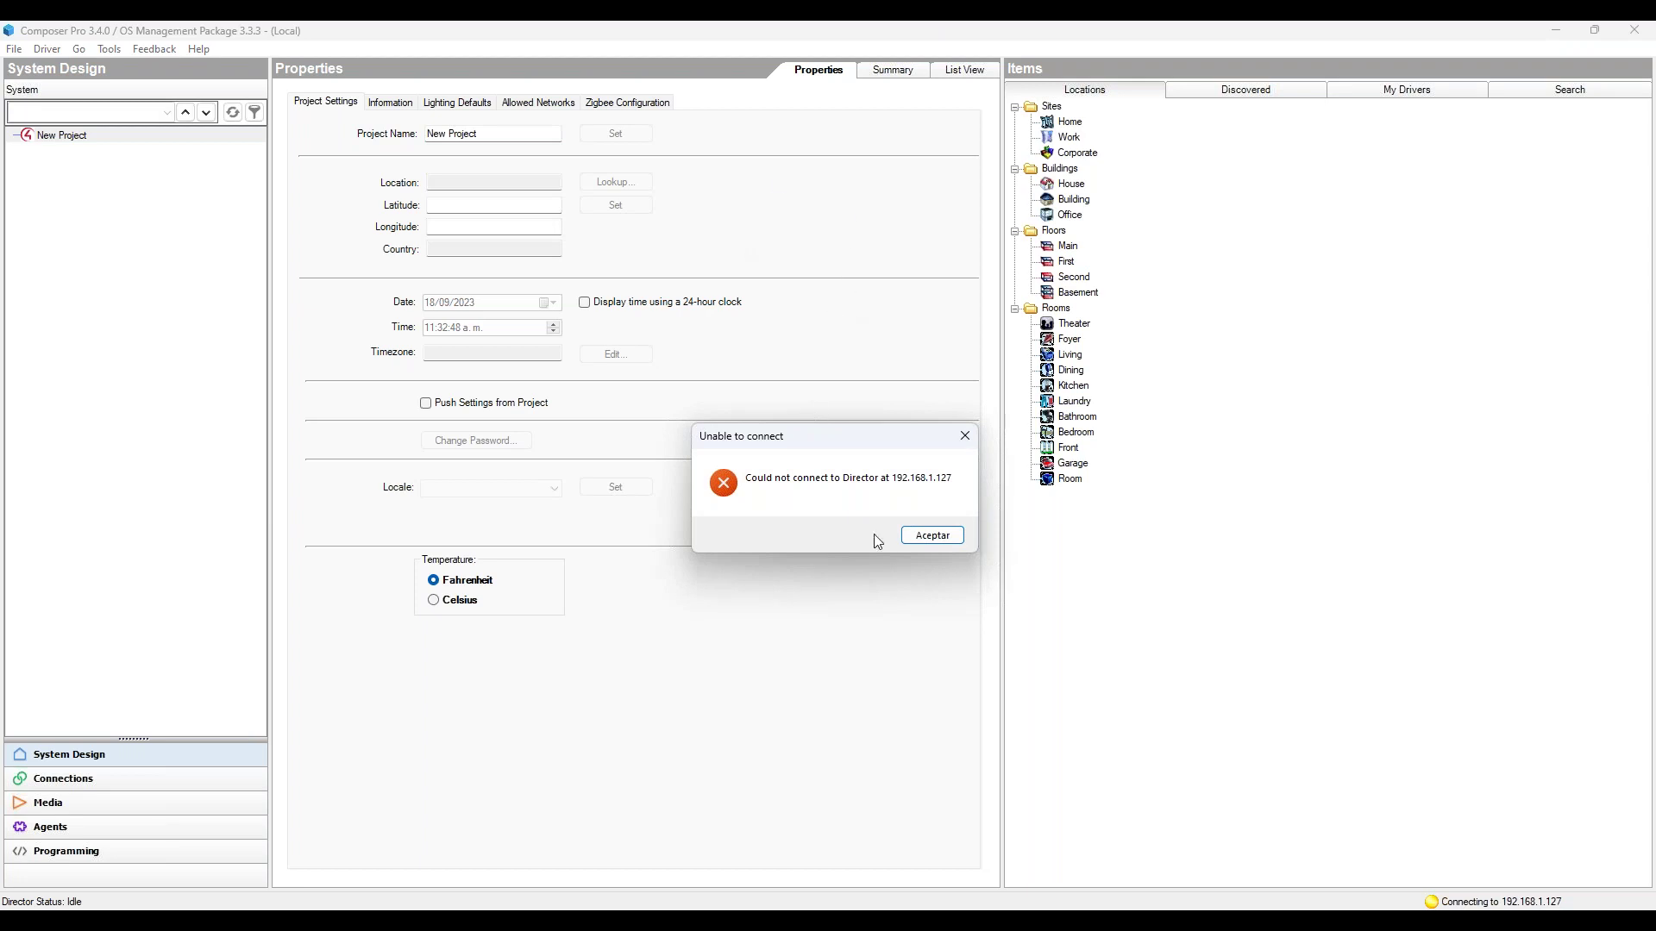
Step: Dismiss the connection error, then review and close the Local System and Remote System lists
{"action": "left_click", "coordinate": [919, 540]}
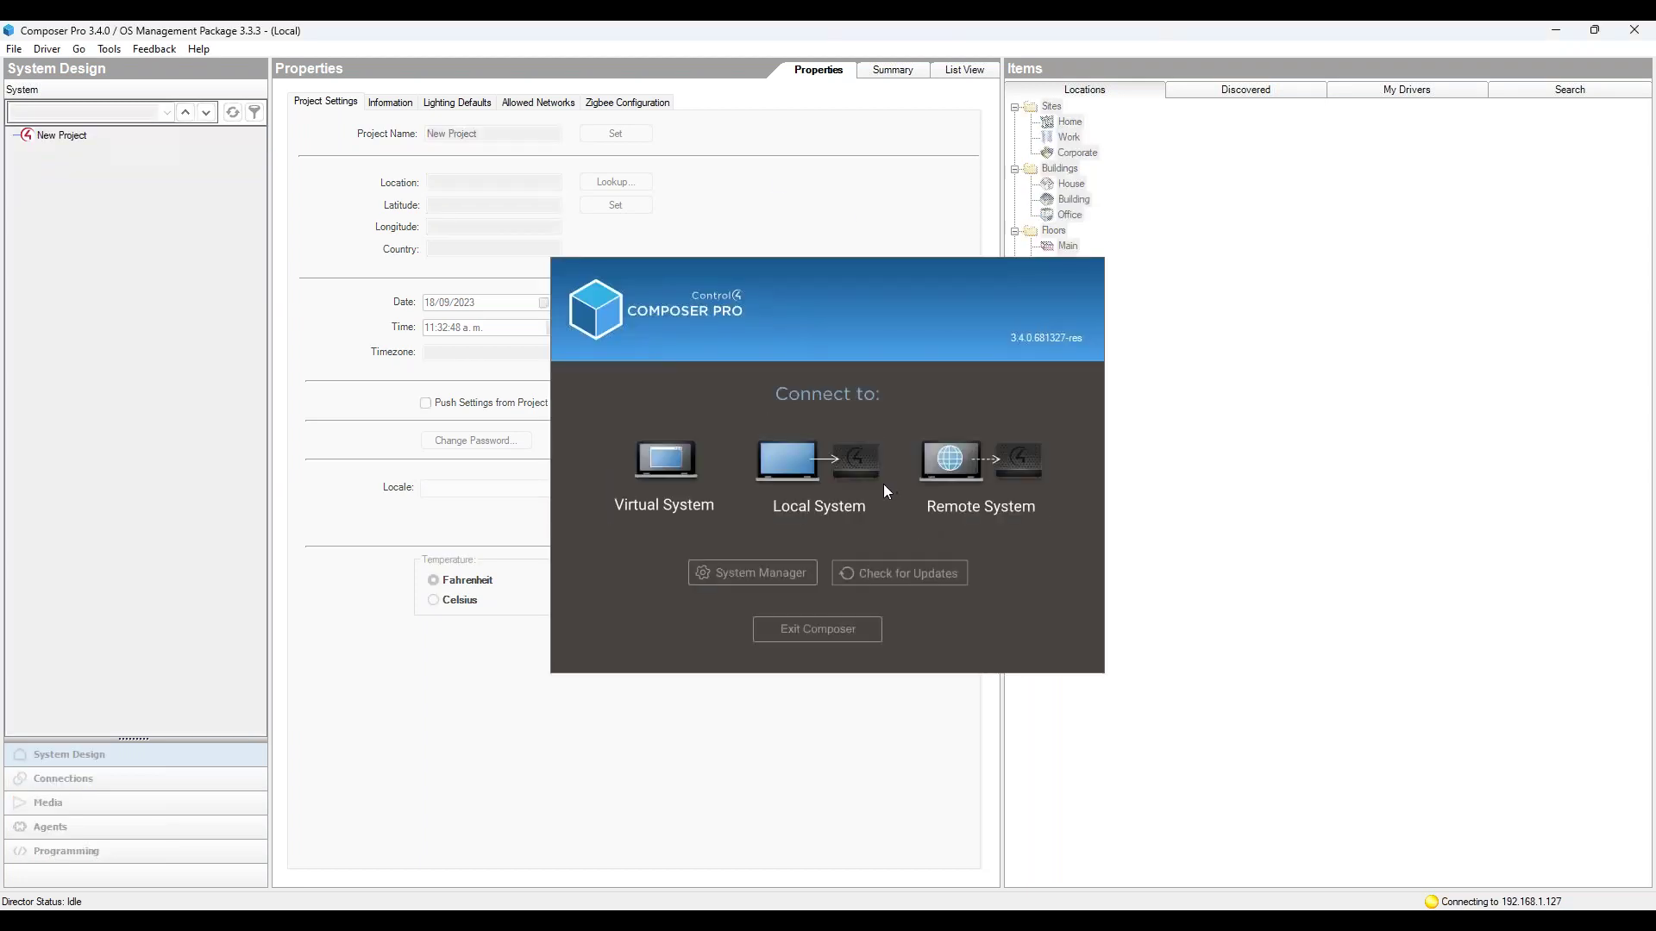
{"action": "left_click", "coordinate": [814, 490]}
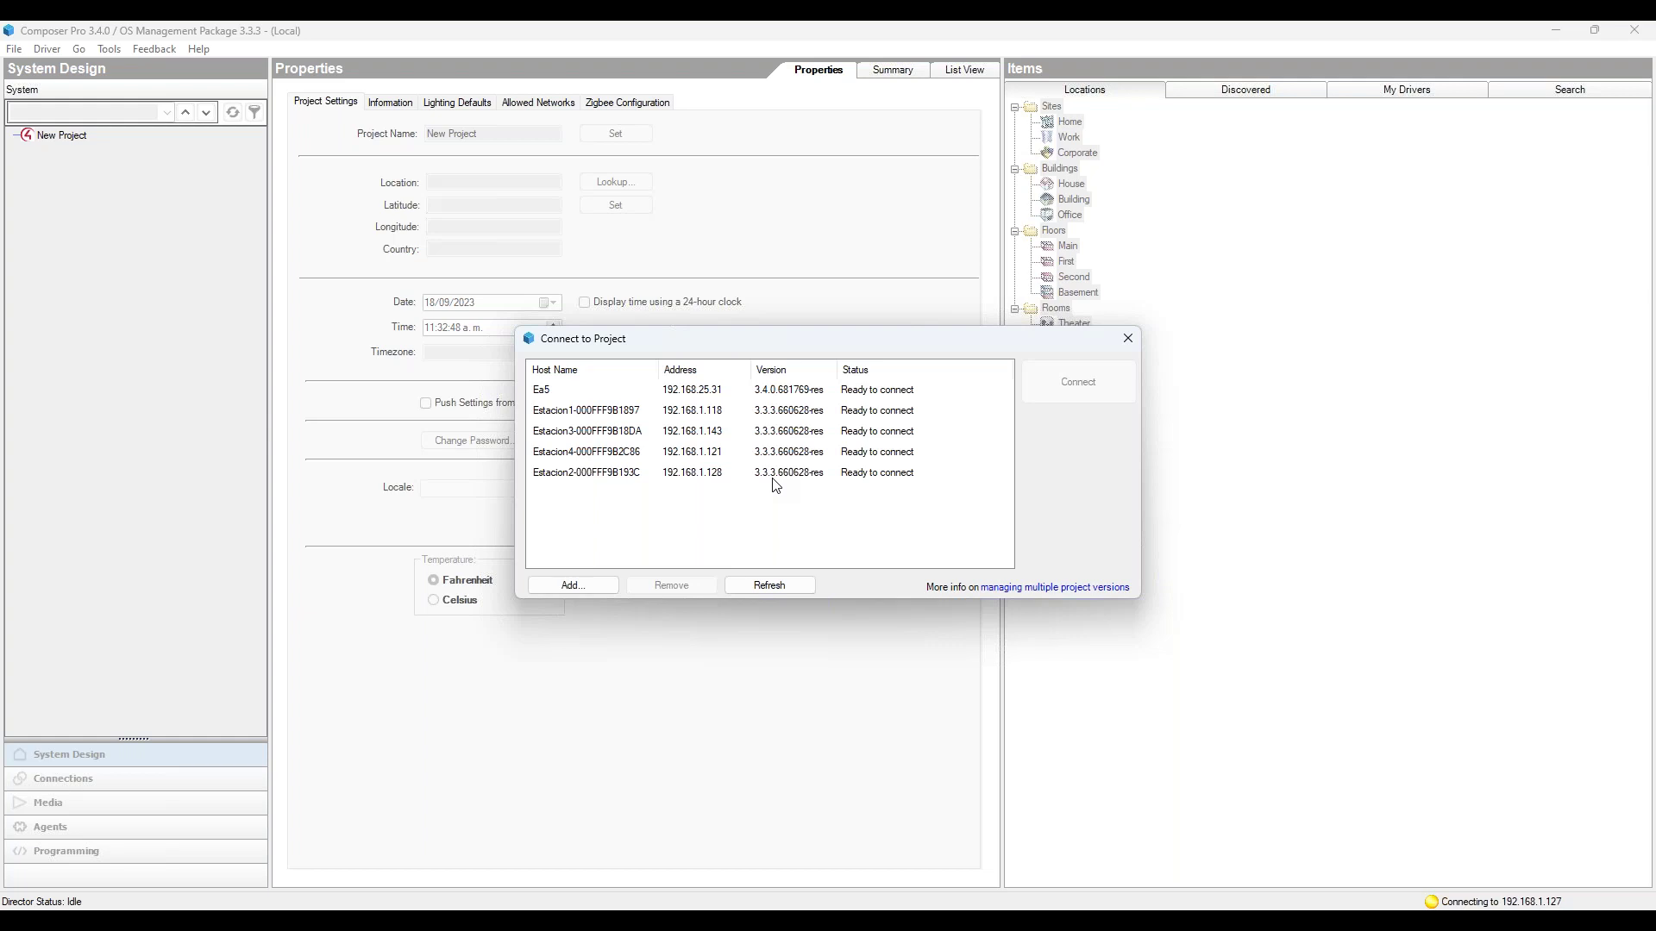
{"action": "left_click", "coordinate": [1127, 338]}
{"action": "left_click", "coordinate": [971, 459]}
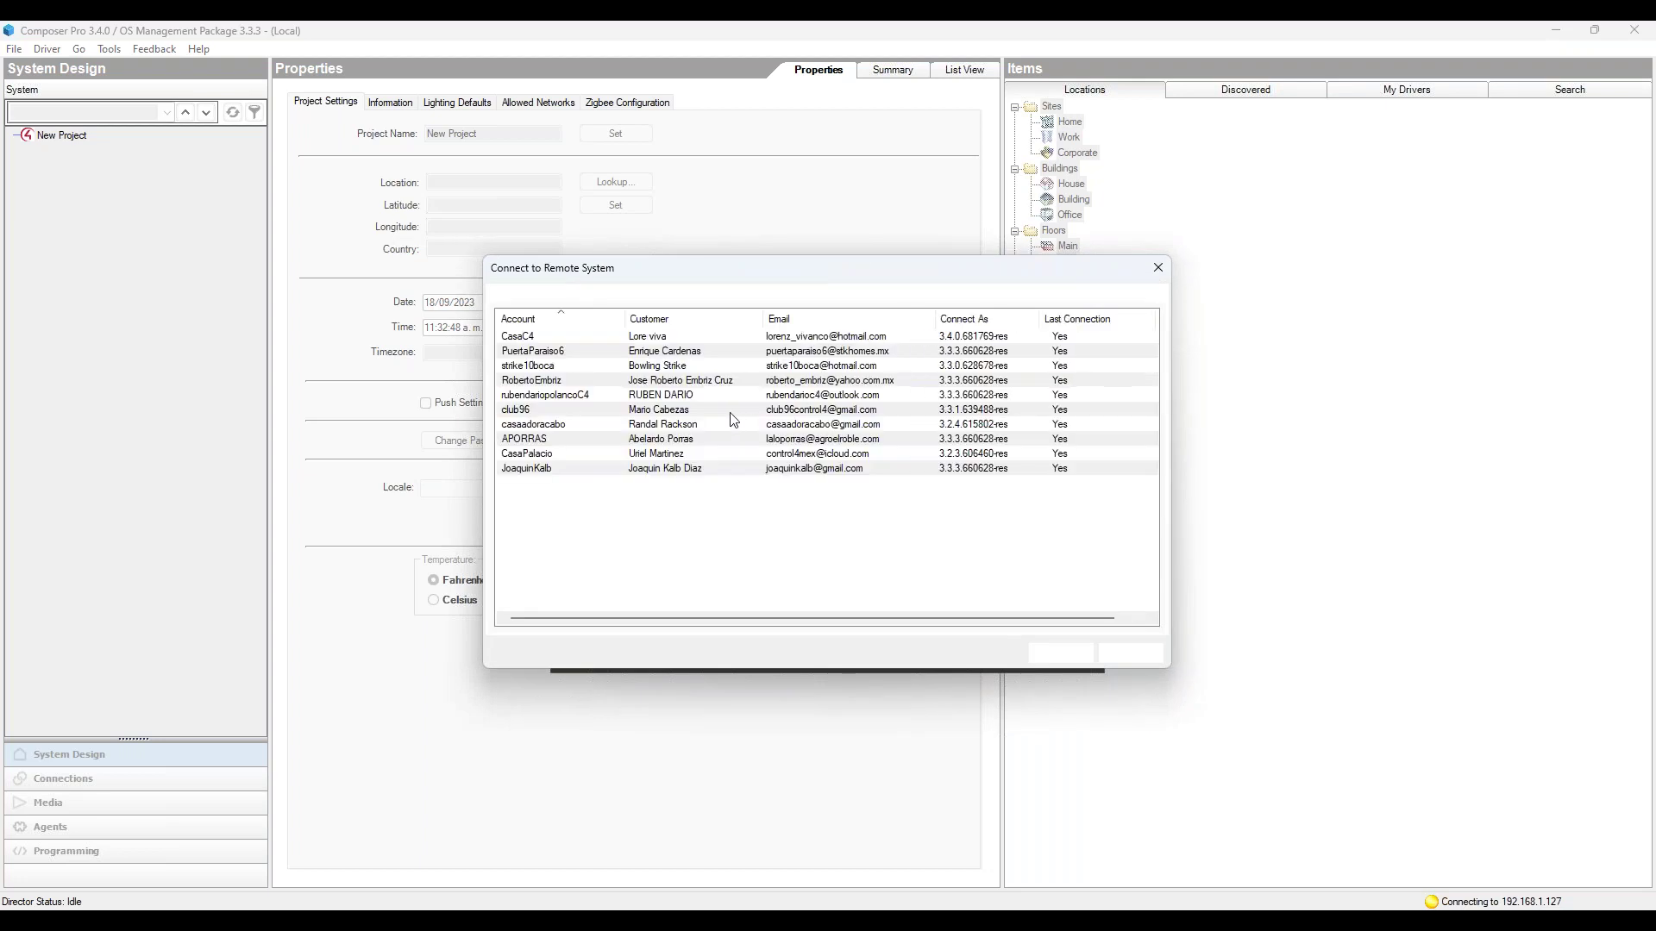
{"action": "left_click", "coordinate": [1155, 269]}
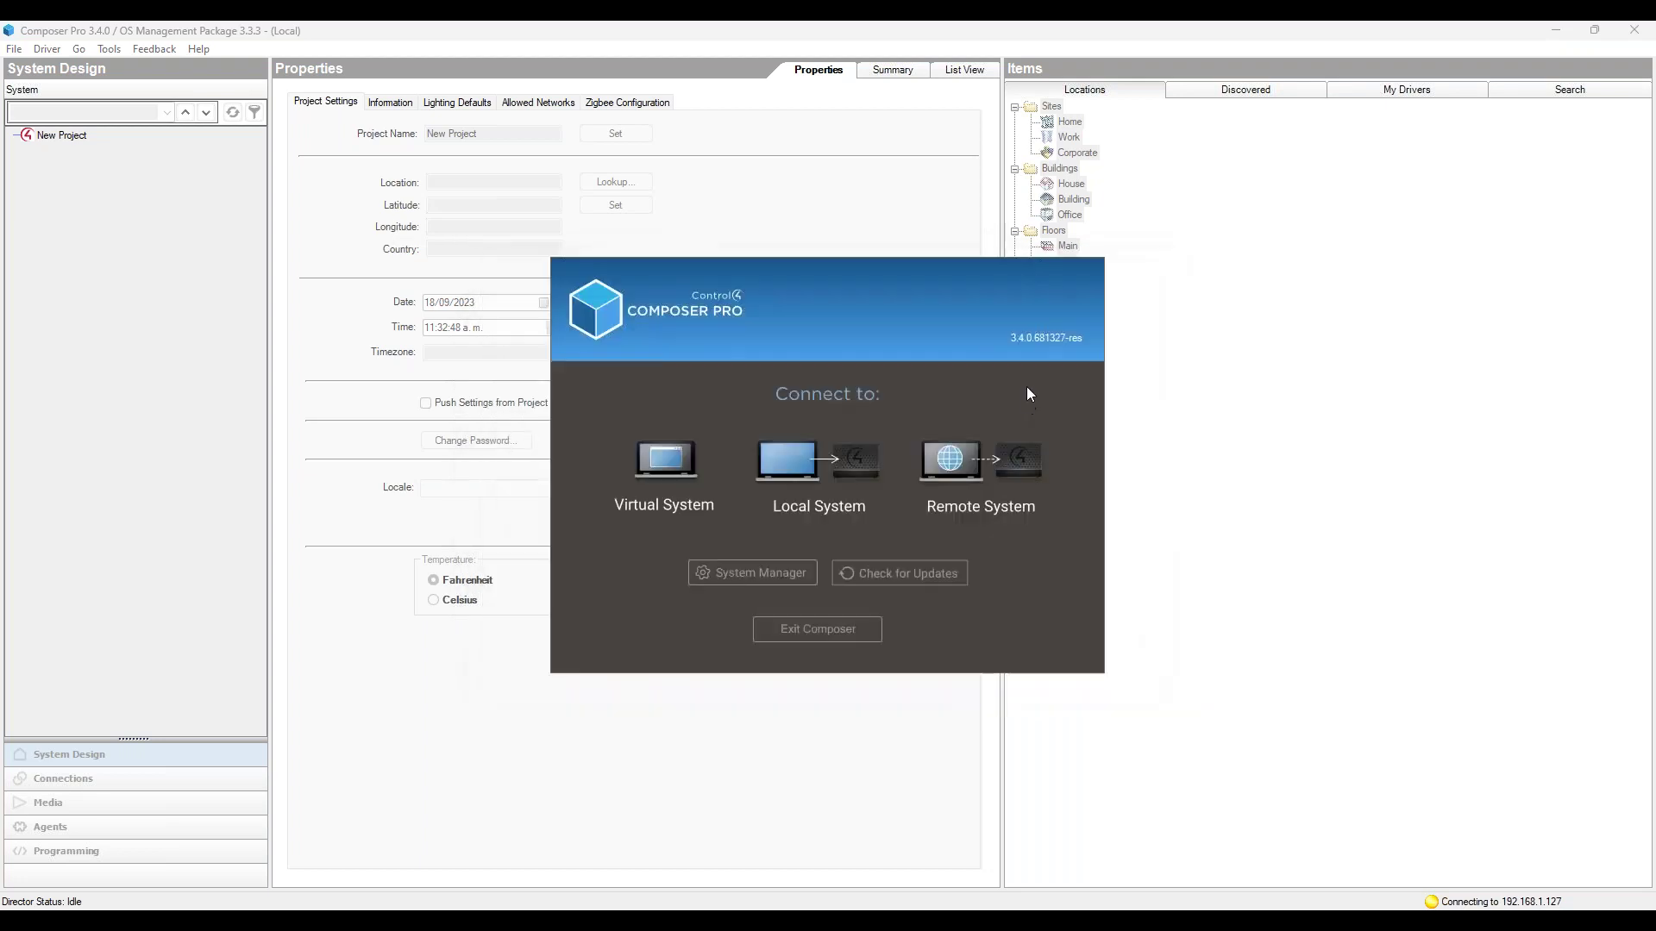
Step: Confirm Estacion5 shows 3.4.0 in System Manager, then refresh the Connect to Project list
{"action": "left_click", "coordinate": [761, 573]}
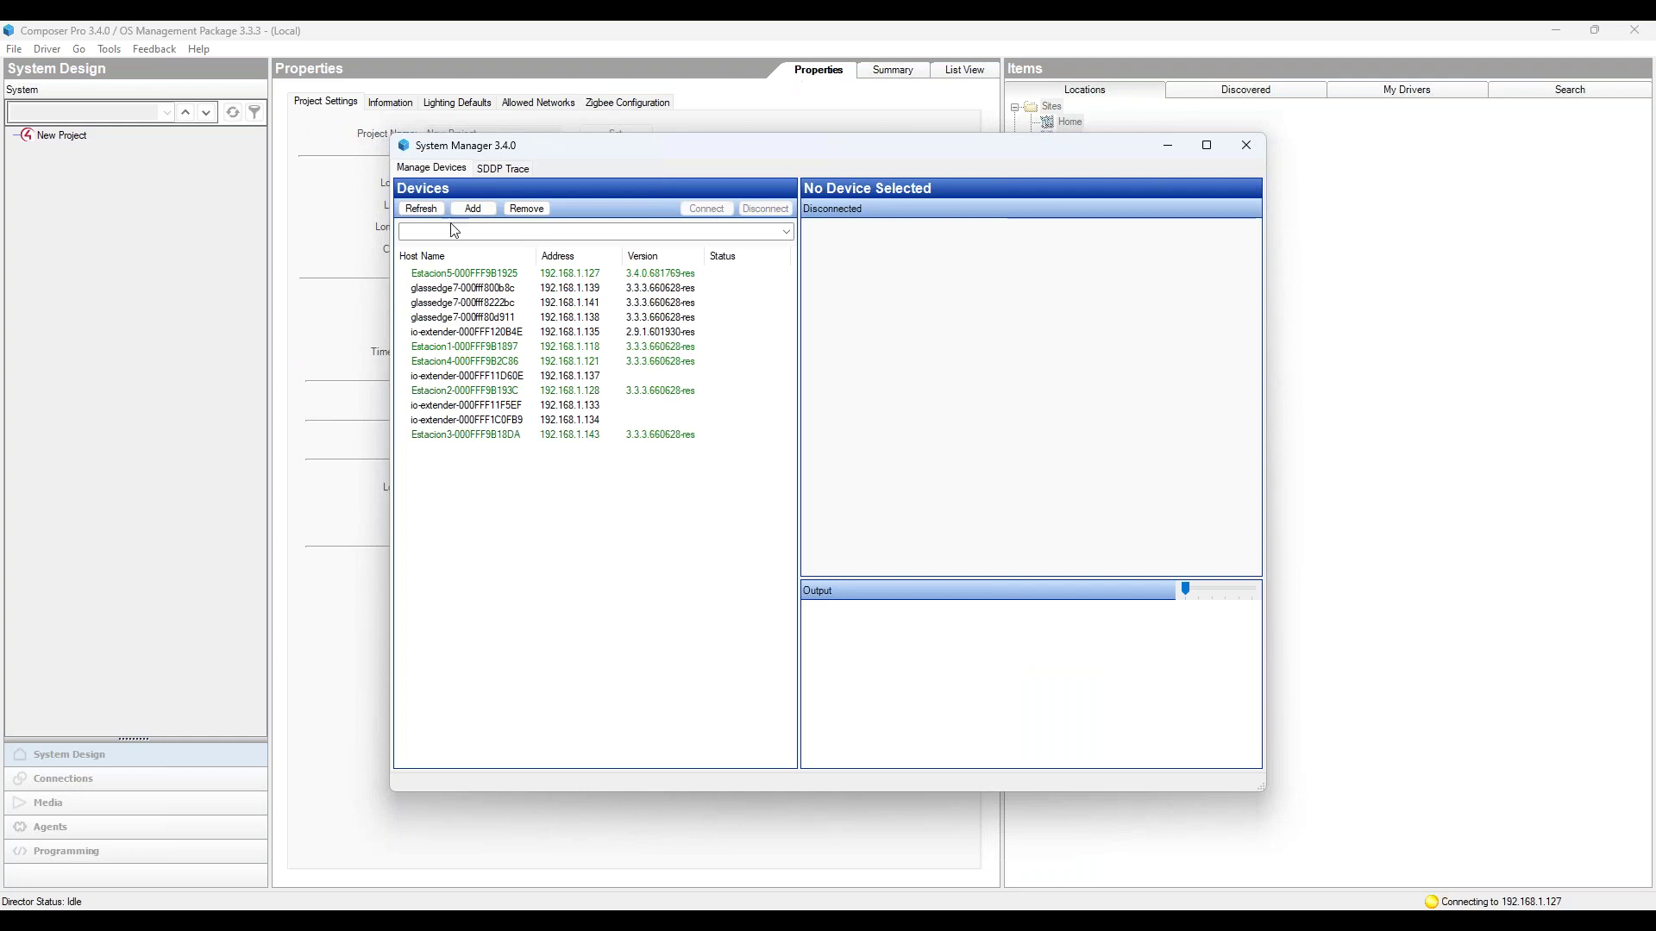
{"action": "left_click", "coordinate": [422, 208]}
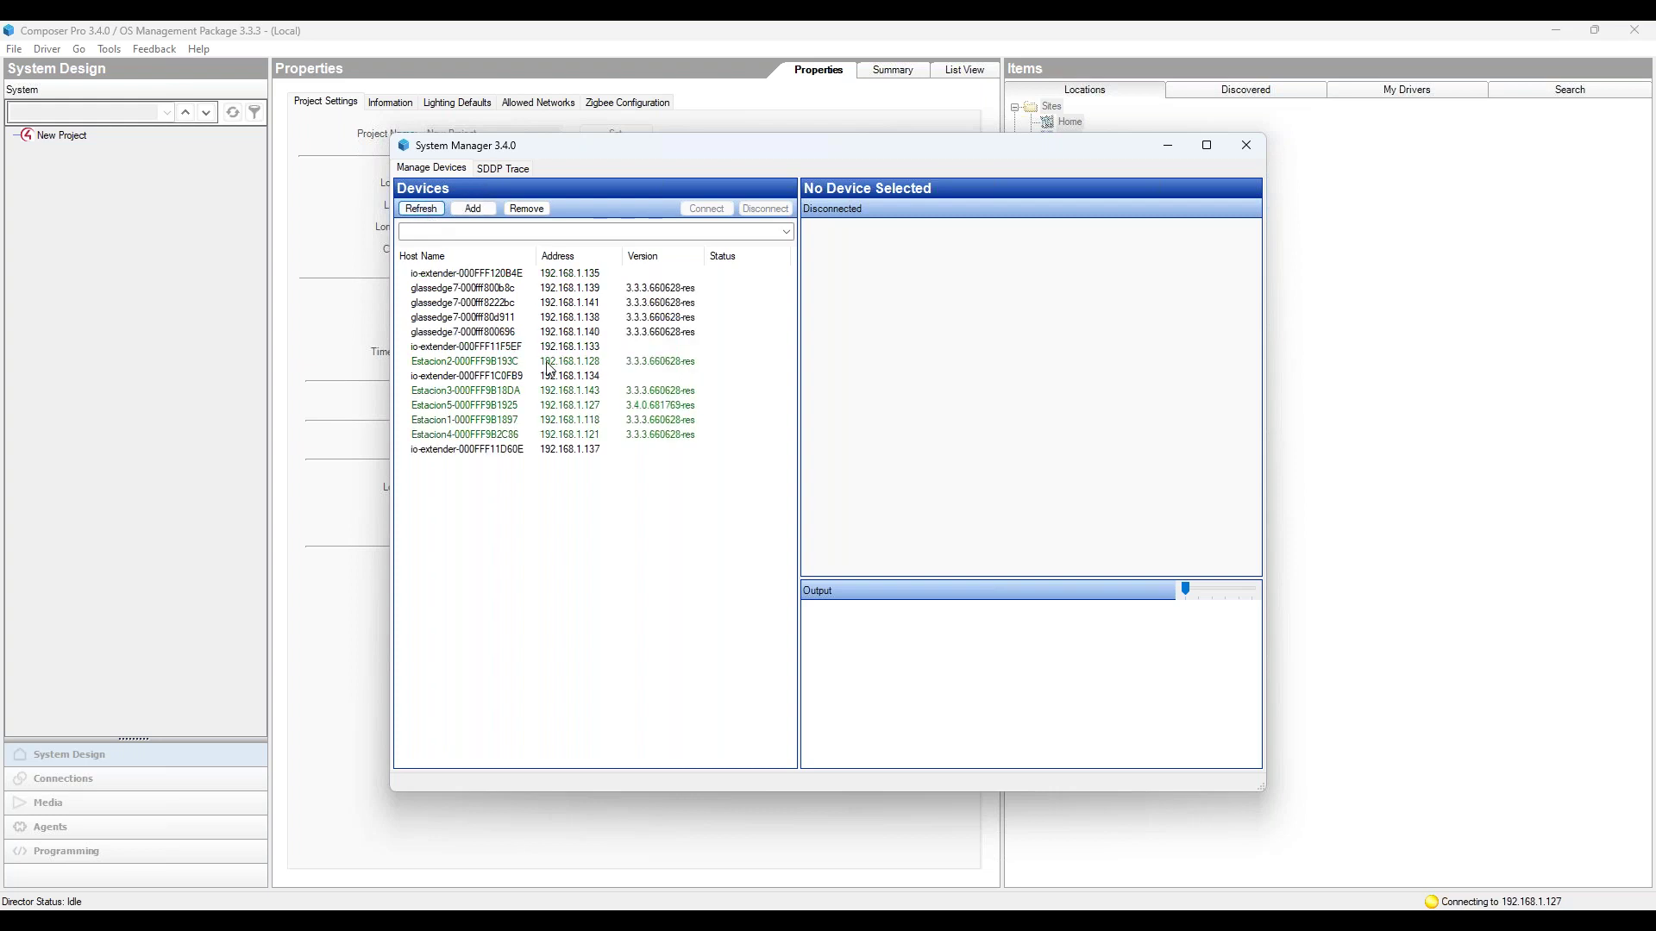
{"action": "left_click", "coordinate": [507, 406]}
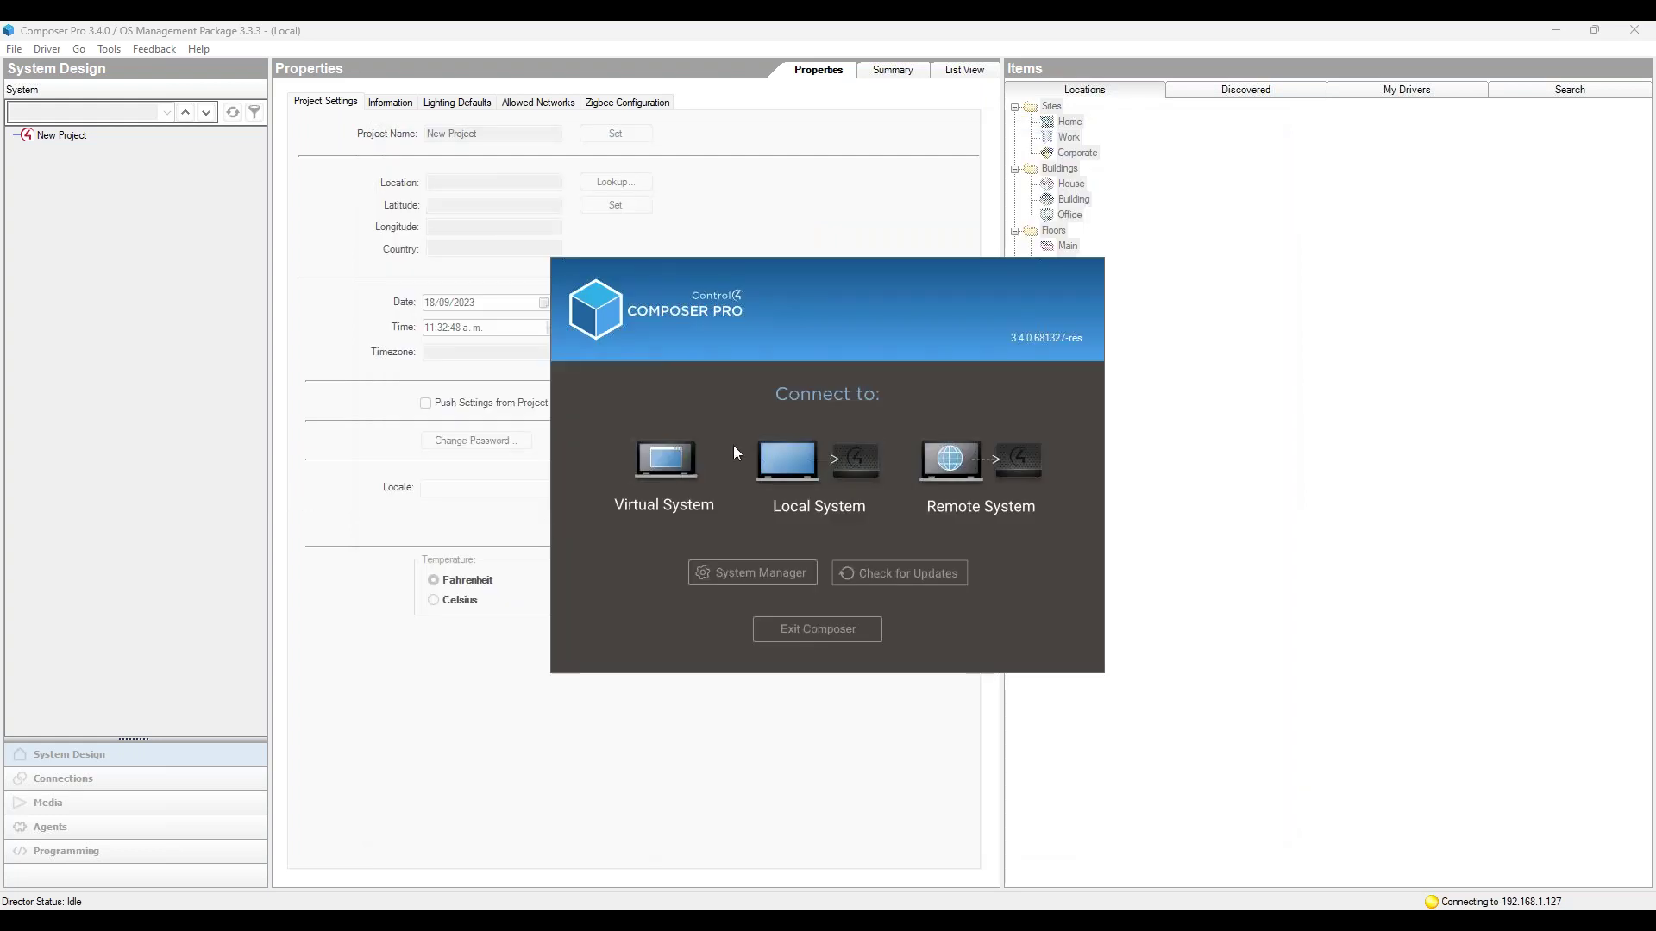
{"action": "left_click", "coordinate": [779, 461]}
{"action": "left_click", "coordinate": [785, 587]}
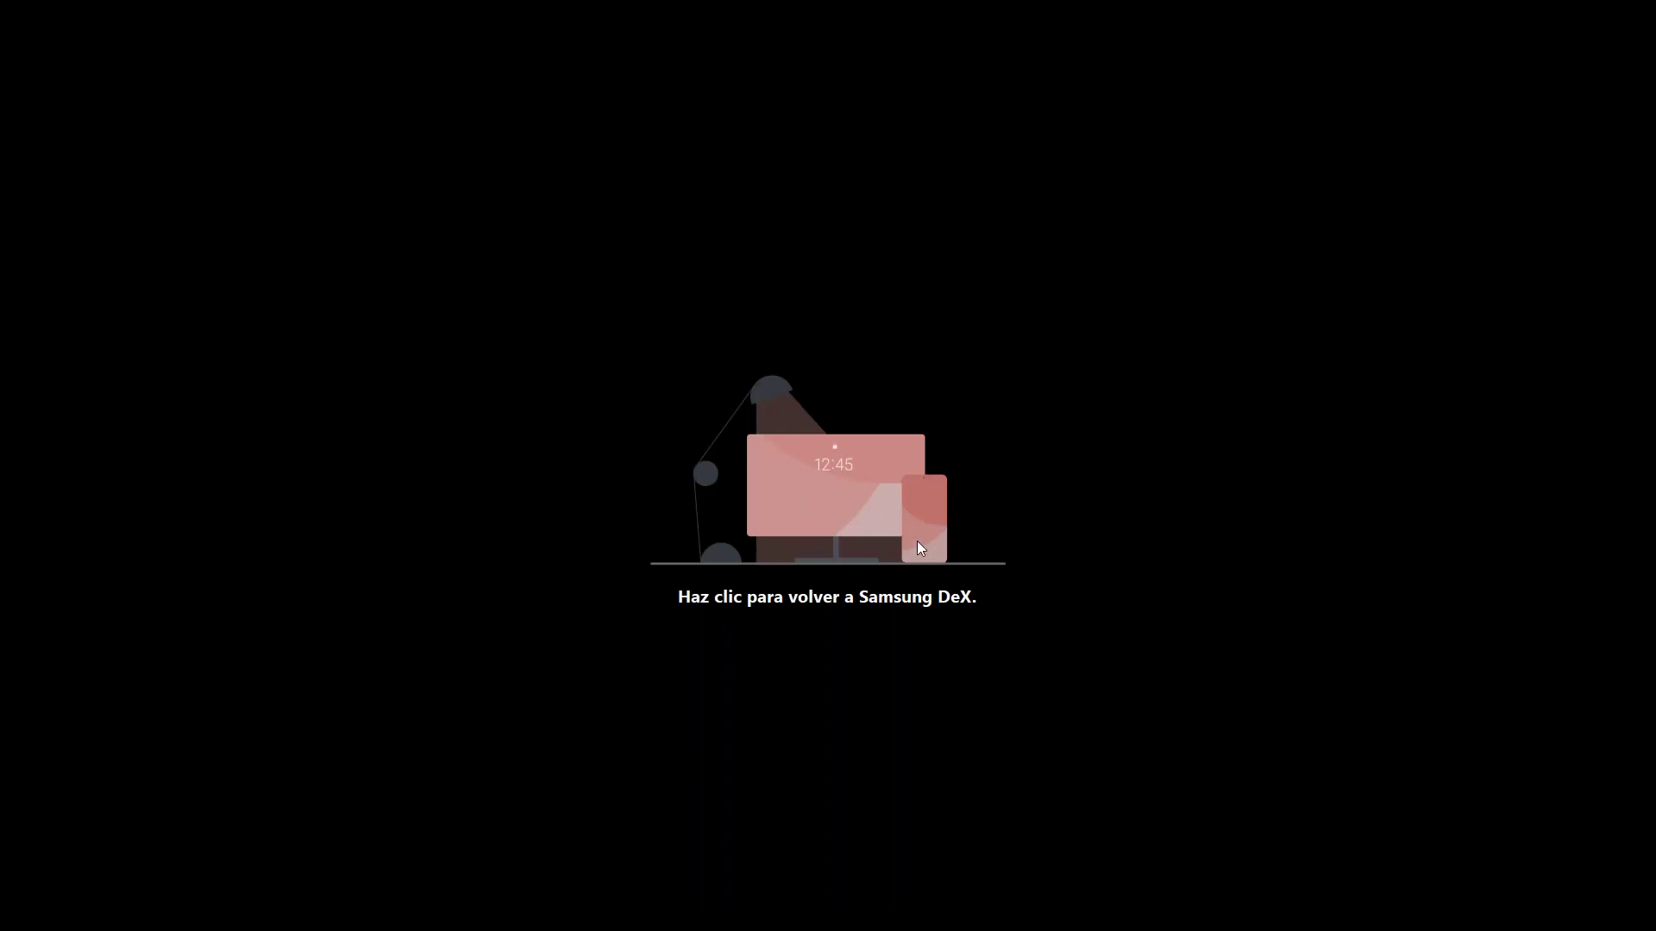
Step: Return from Composer to the Samsung DeX desktop and its app list
{"action": "left_click", "coordinate": [918, 541]}
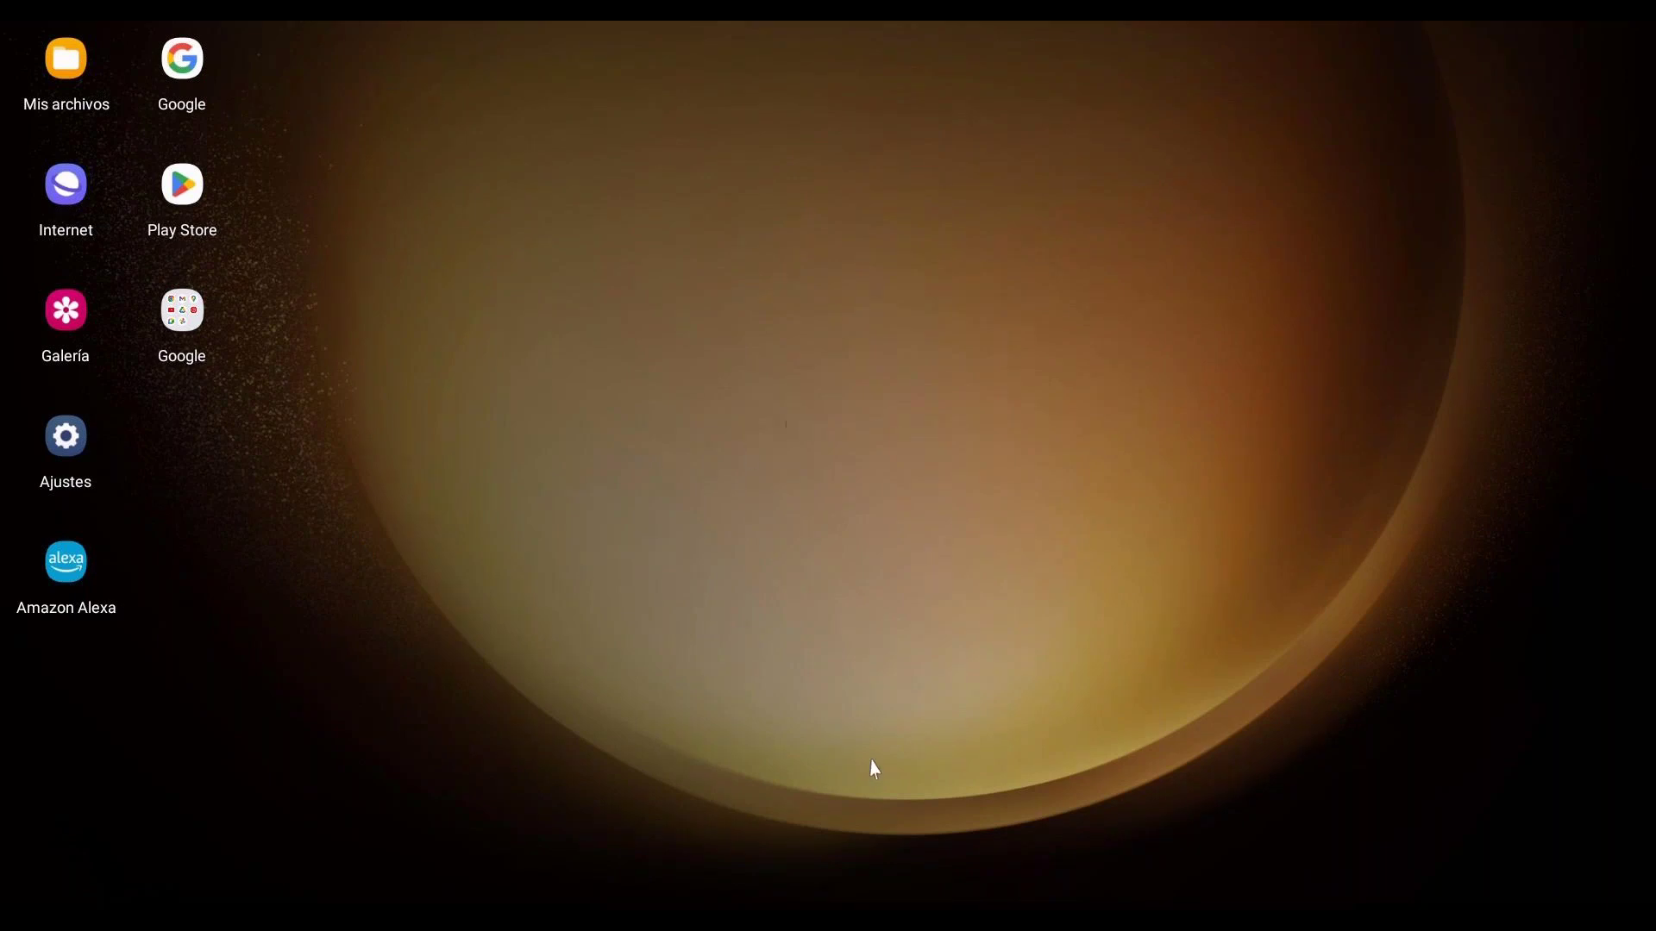
{"action": "mouse_move", "coordinate": [385, 28]}
Step: Relaunch the Control4 app from the app drawer, confirming Reiniciar
{"action": "left_click", "coordinate": [28, 908]}
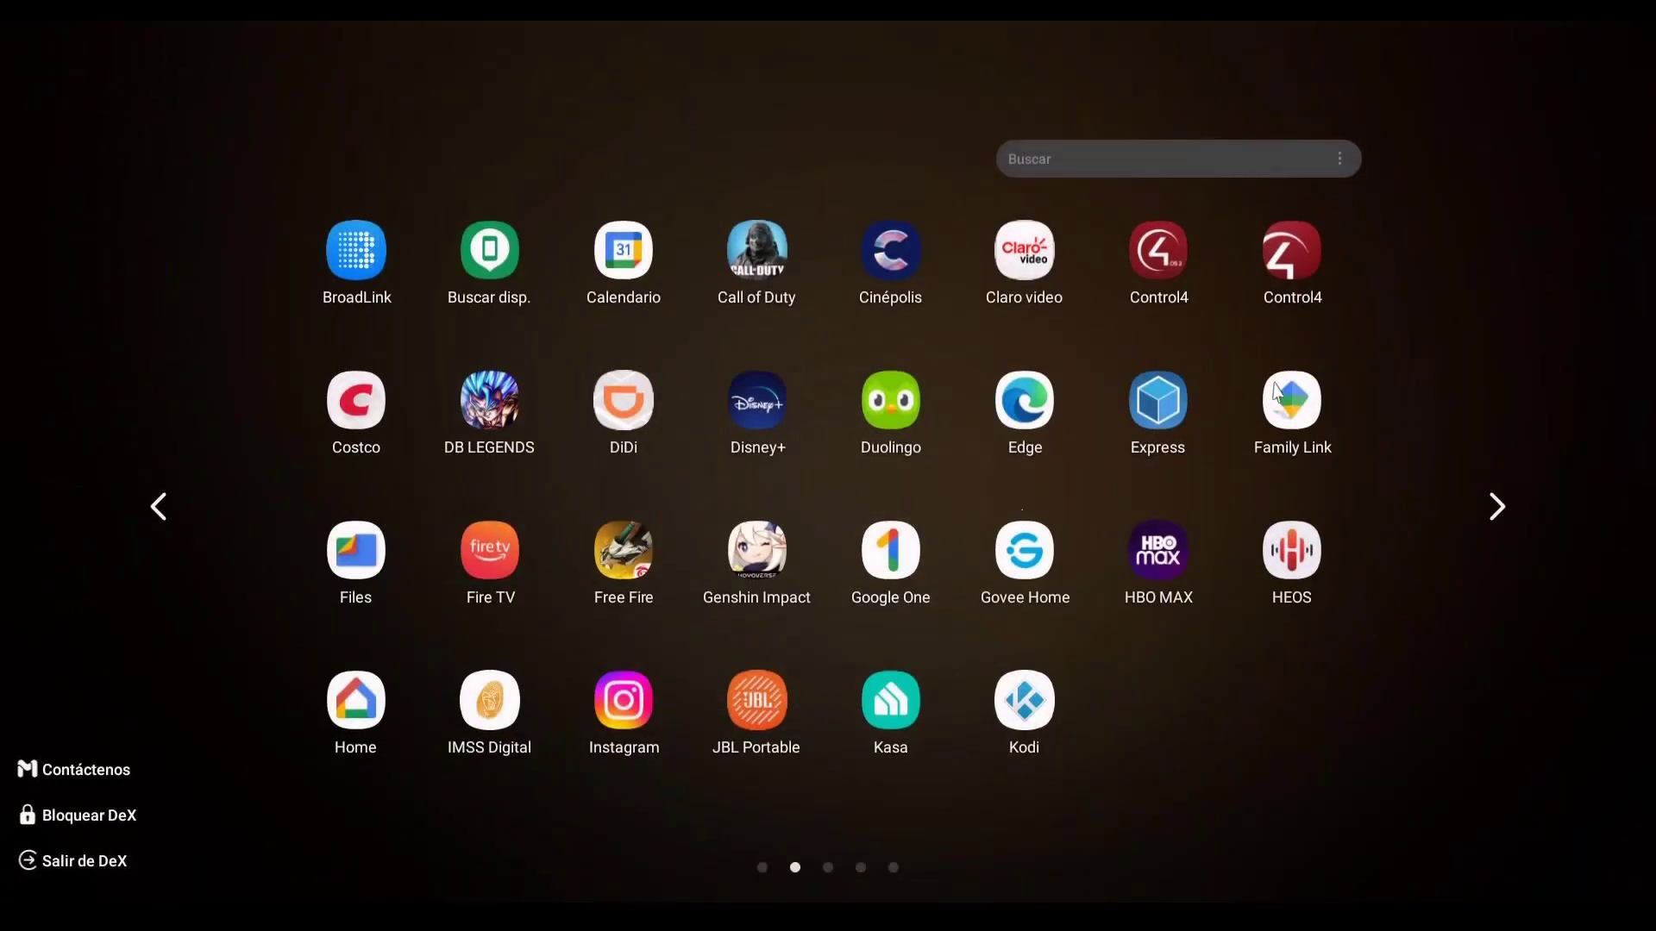
{"action": "left_click", "coordinate": [1317, 270]}
{"action": "left_click", "coordinate": [899, 852]}
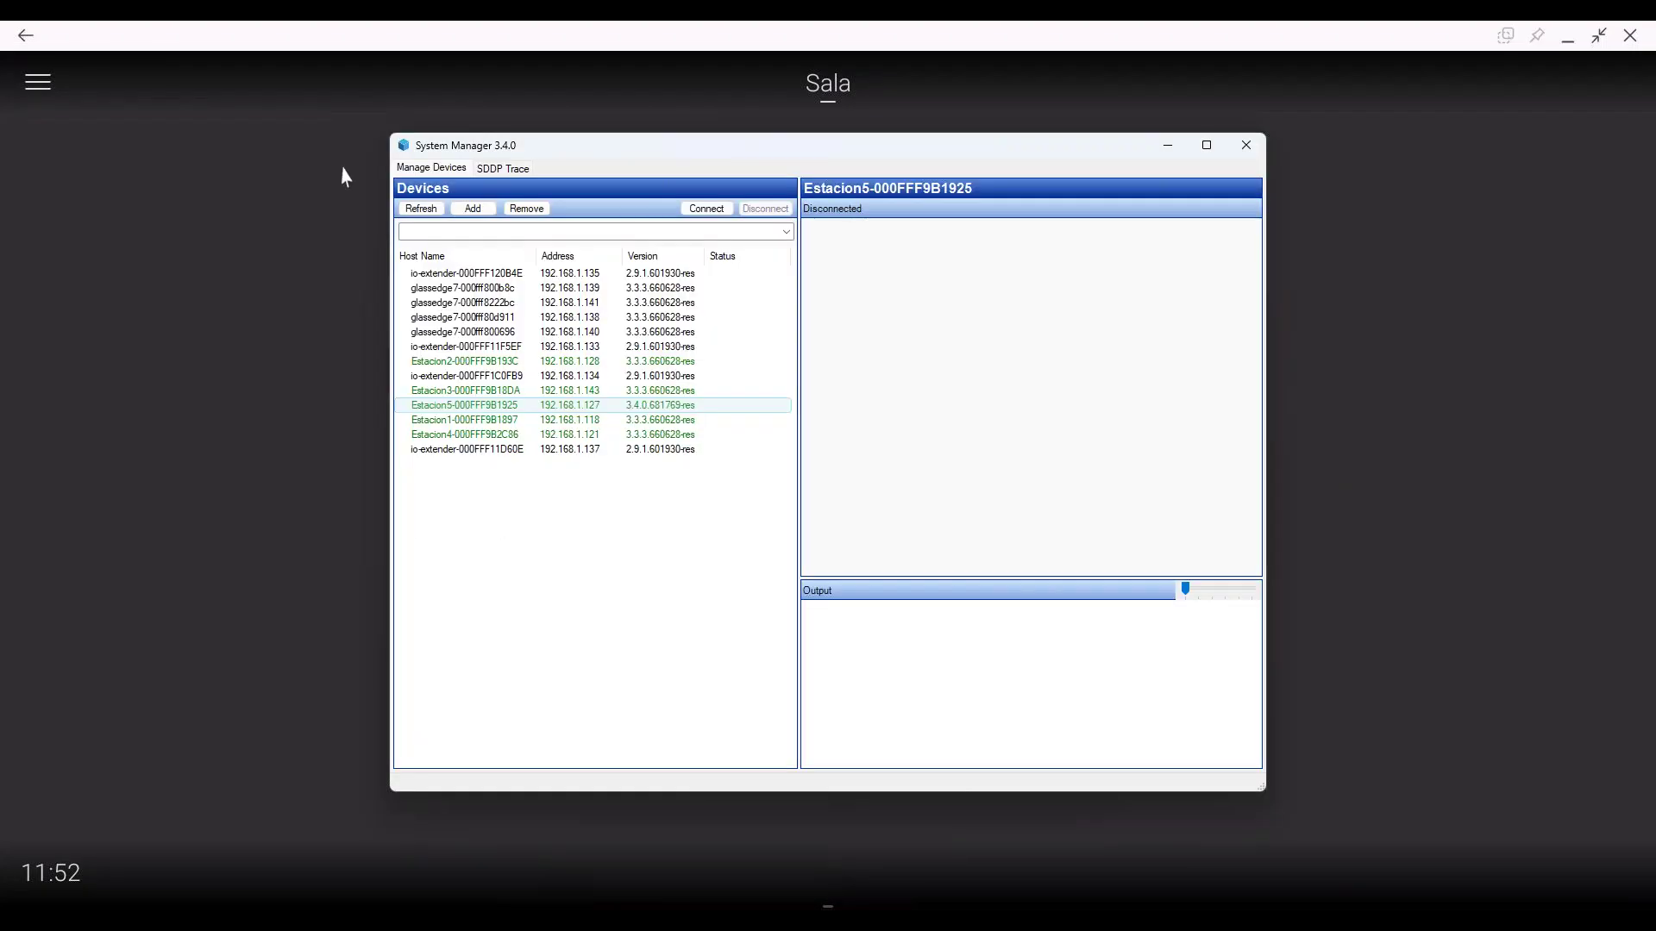
Step: Refresh System Manager's devices, dismiss the connection error, and retry CONECTAR in Control4
{"action": "left_click", "coordinate": [430, 210]}
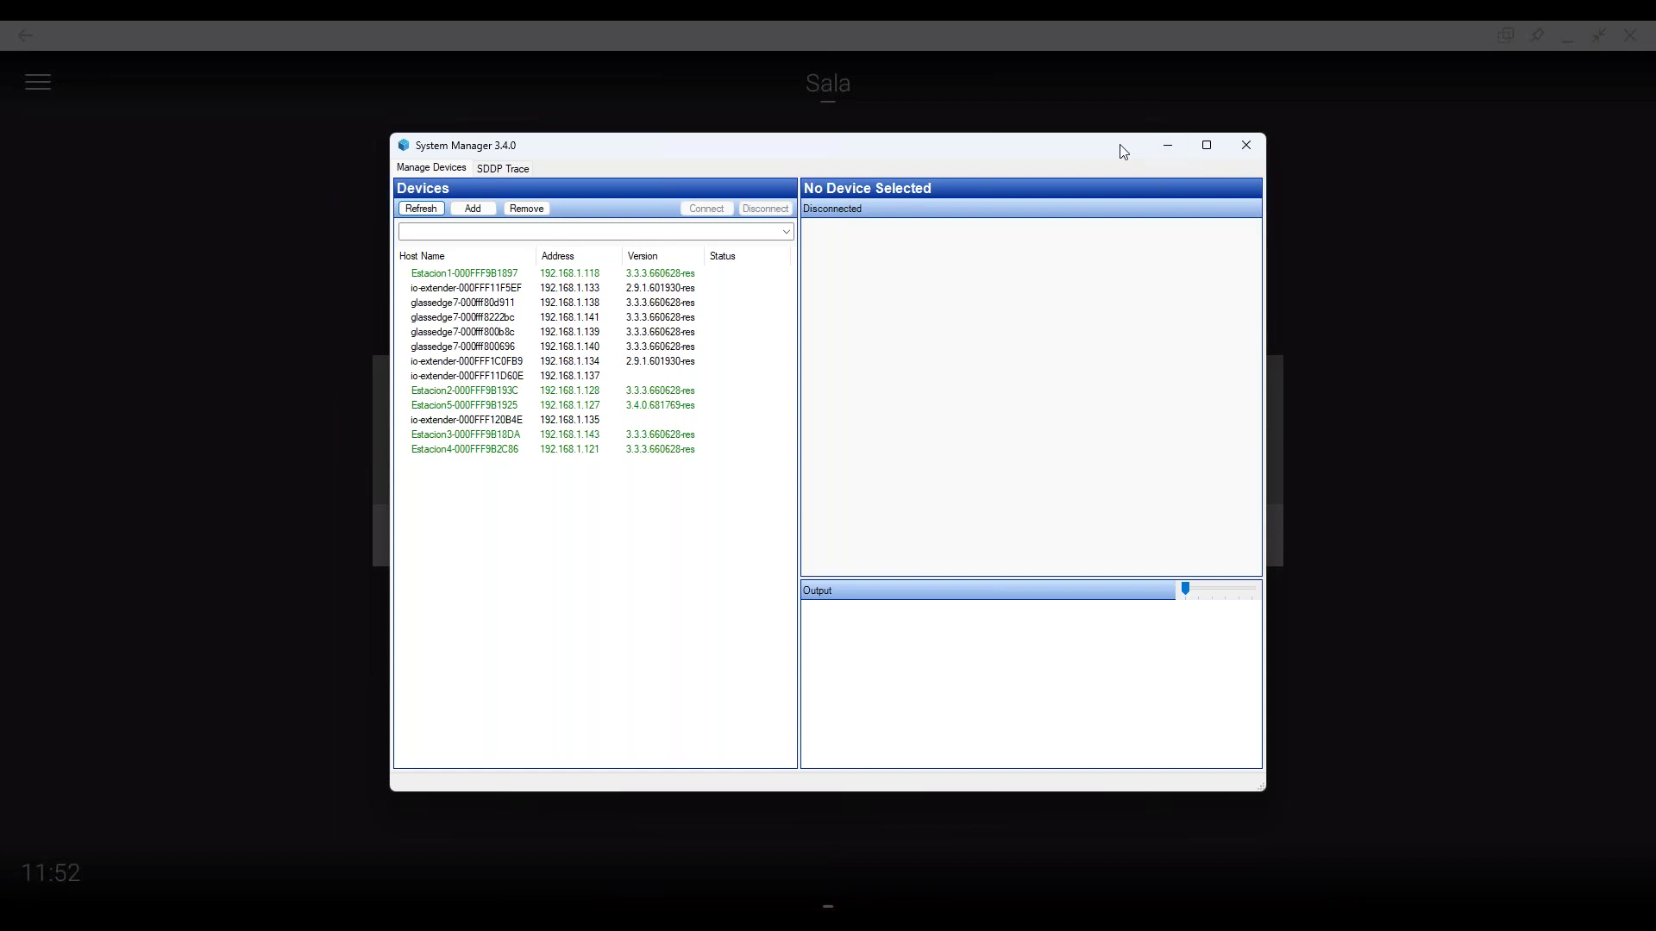
{"action": "left_click", "coordinate": [1168, 147]}
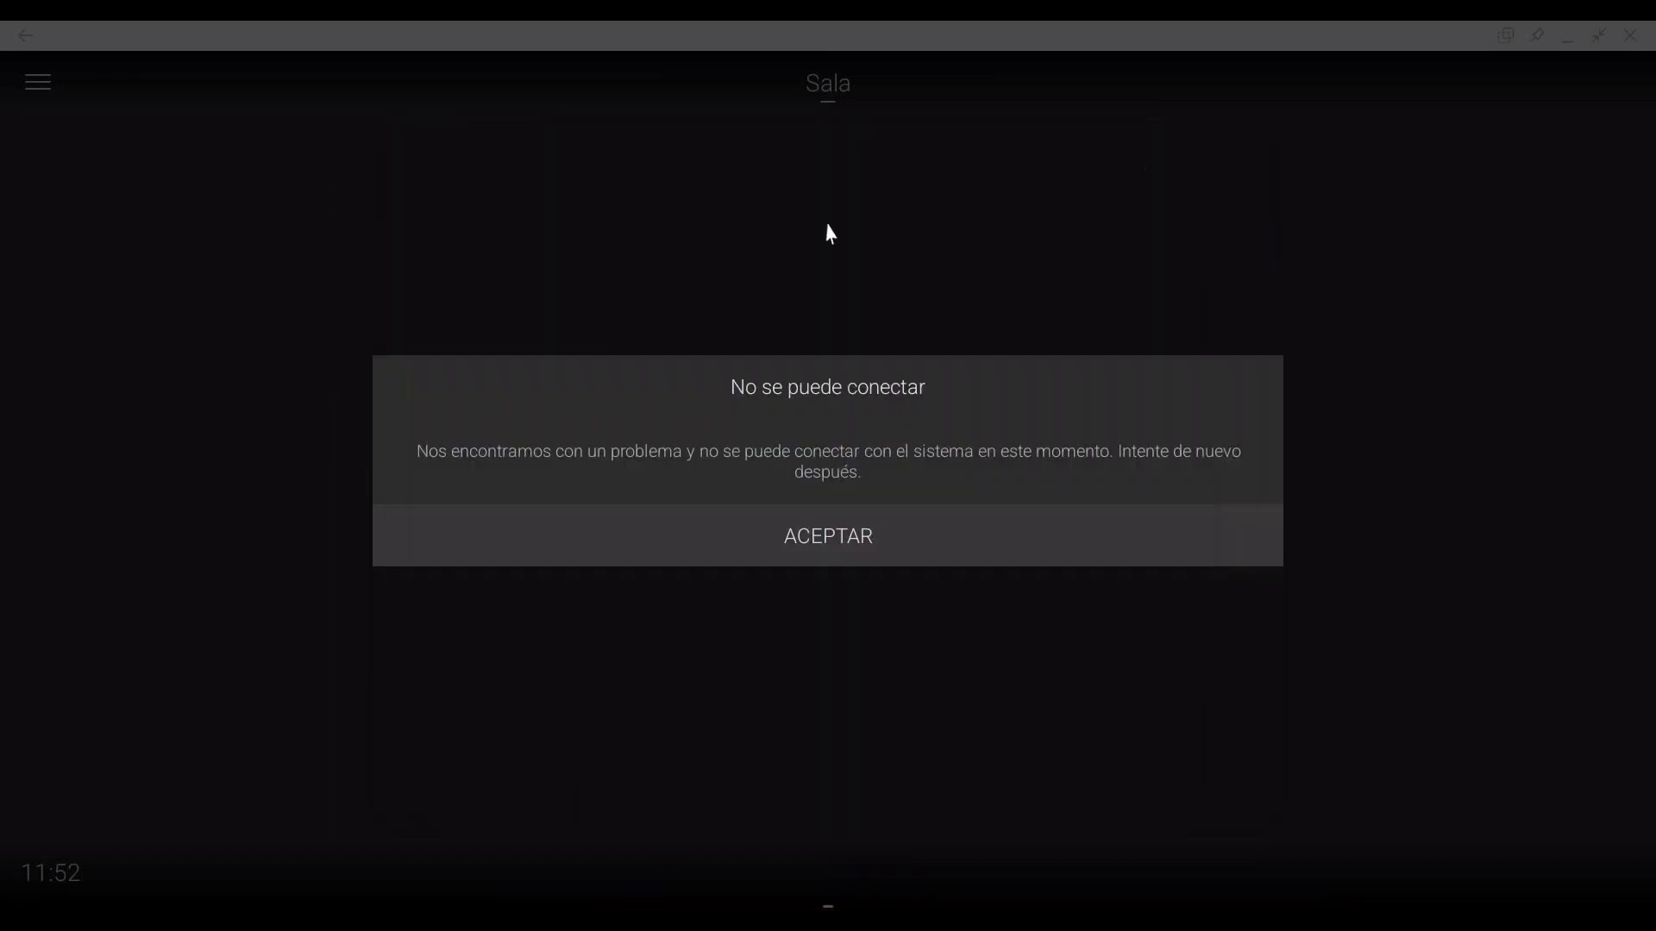
{"action": "left_click", "coordinate": [828, 536]}
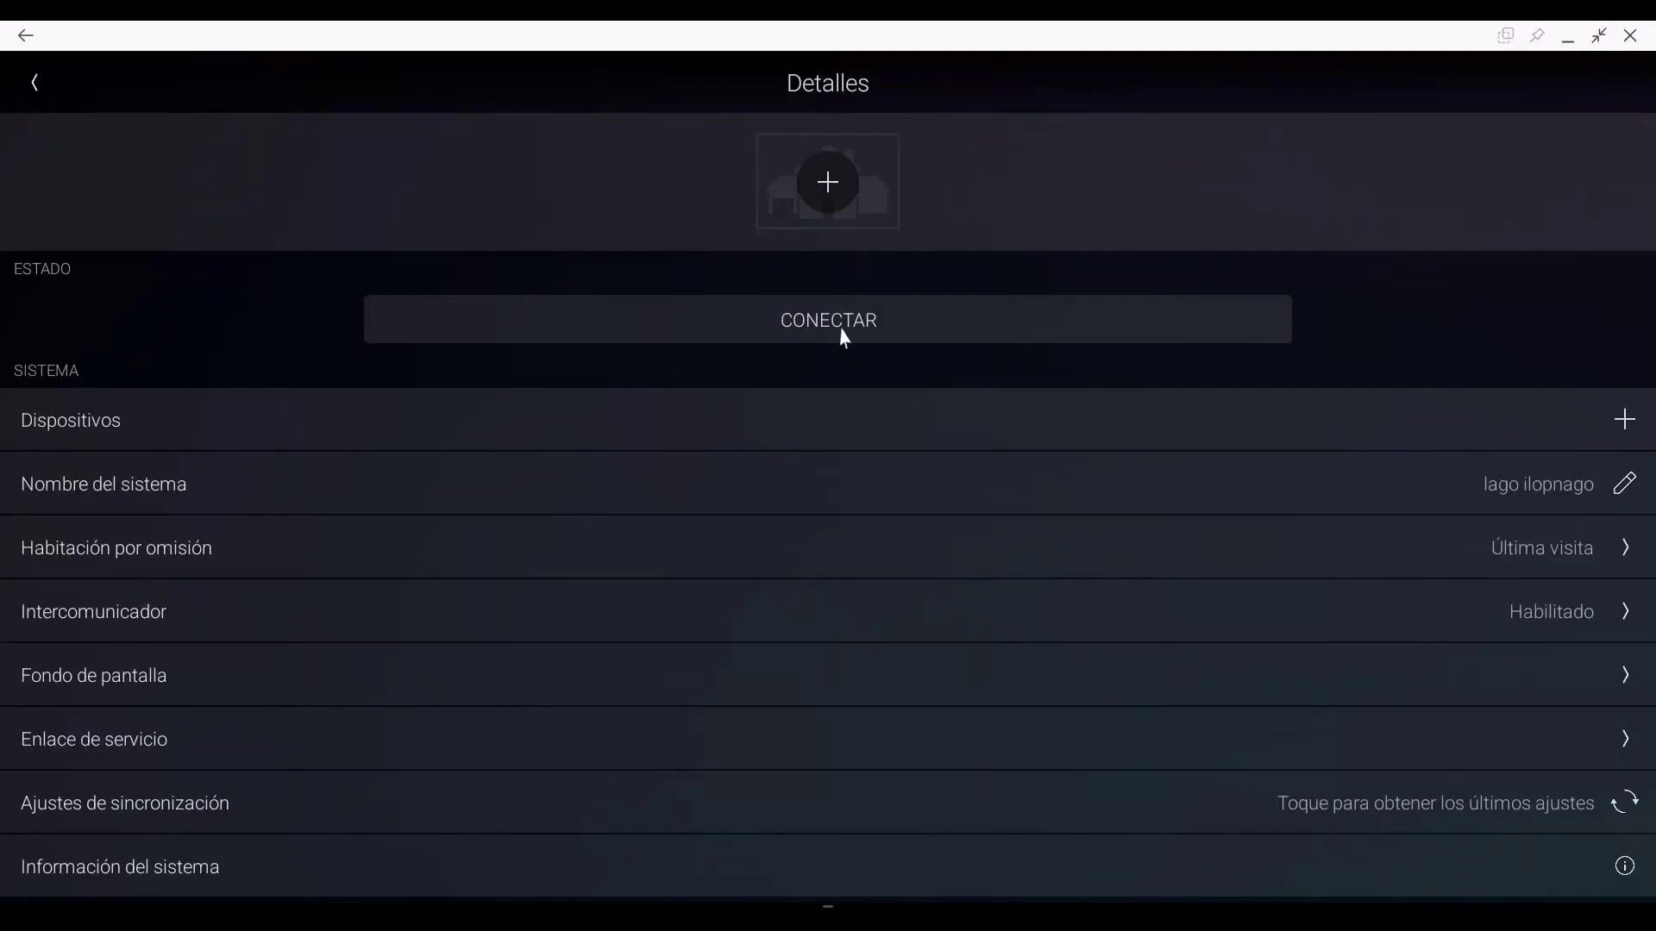
{"action": "left_click", "coordinate": [838, 331]}
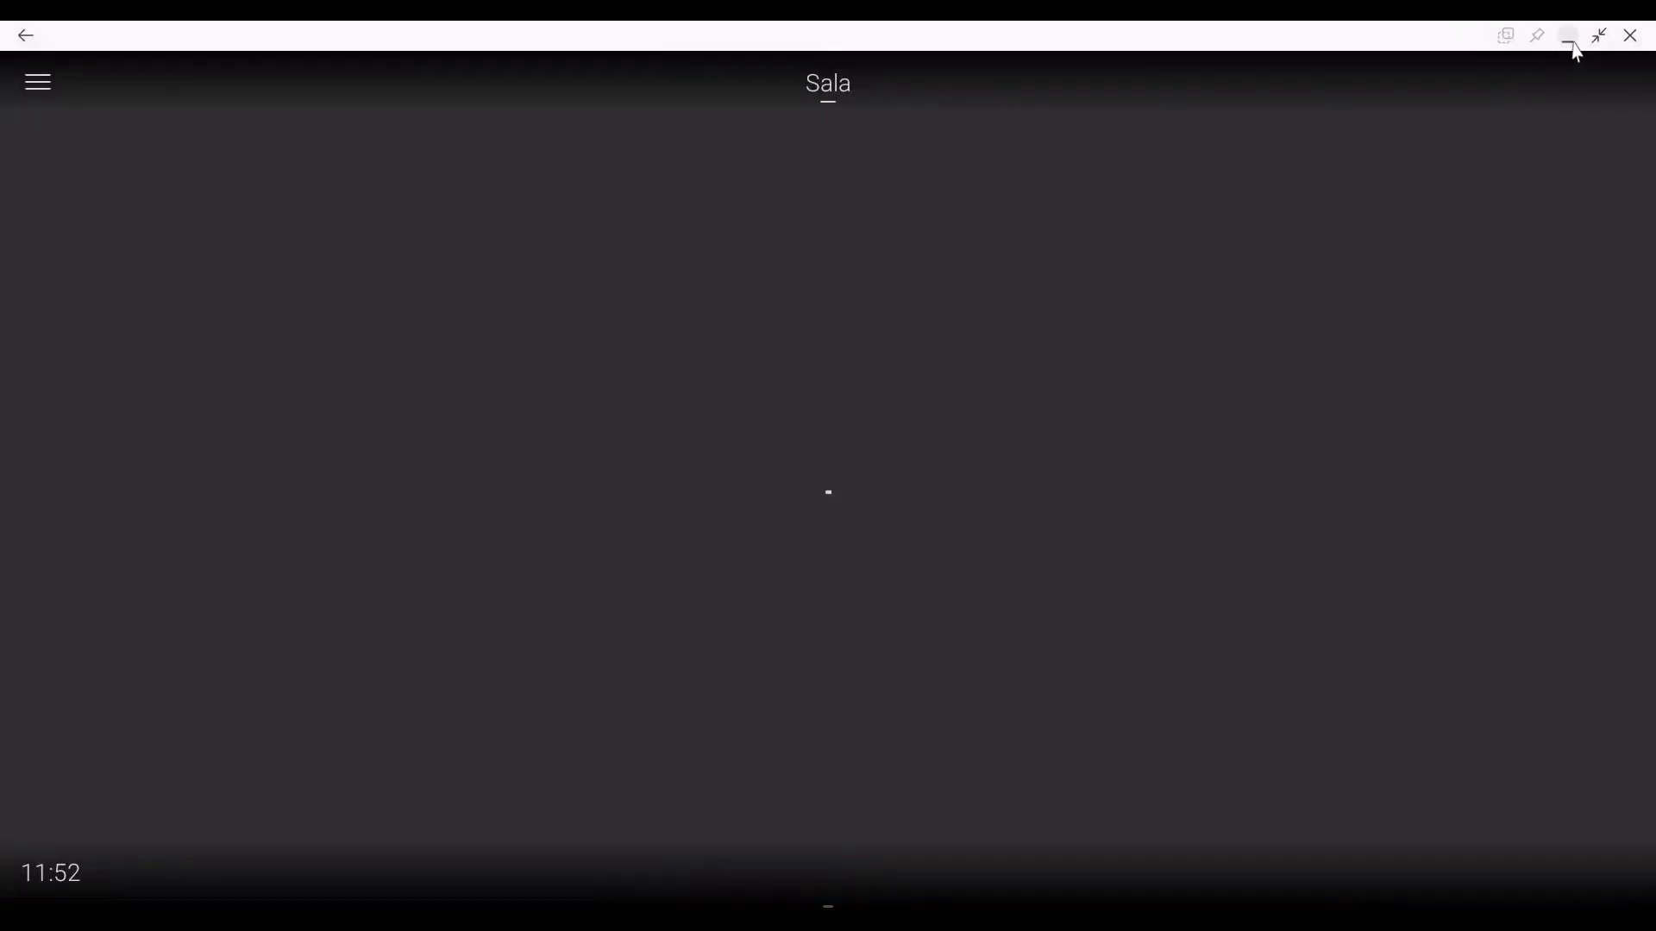
Step: Minimize the Control4 app and refresh the discovered devices list again
{"action": "left_click", "coordinate": [1631, 36]}
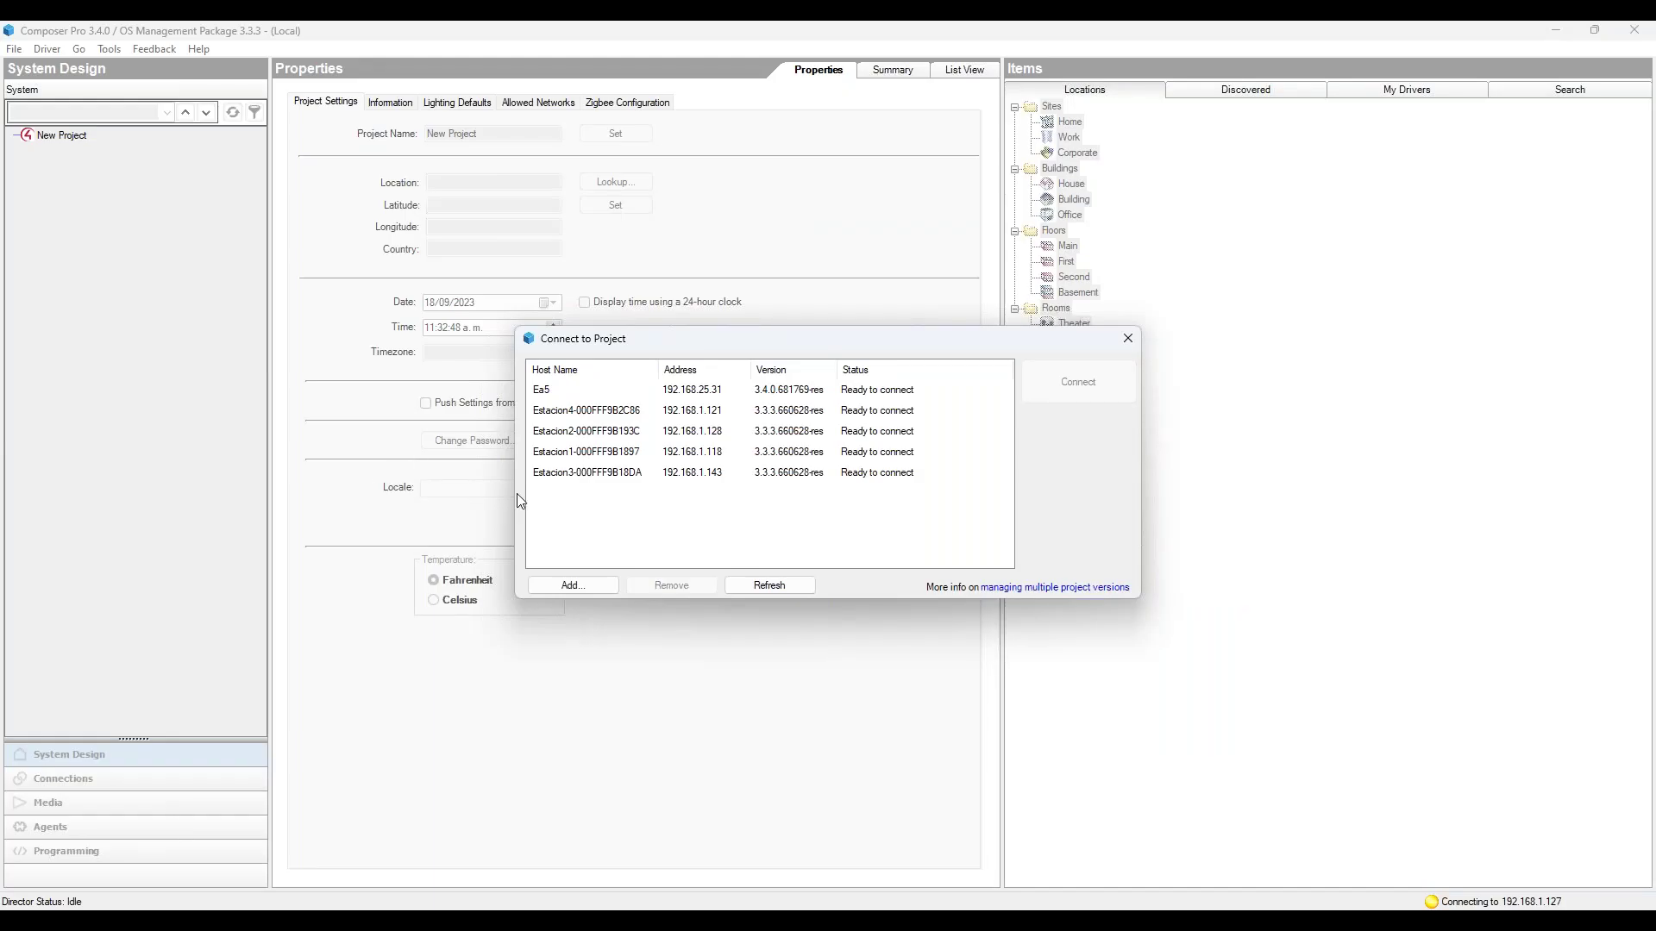
{"action": "left_click", "coordinate": [772, 586]}
Step: Refresh the Connect to Project controller list and switch to the Araknis router page
{"action": "left_click", "coordinate": [783, 585]}
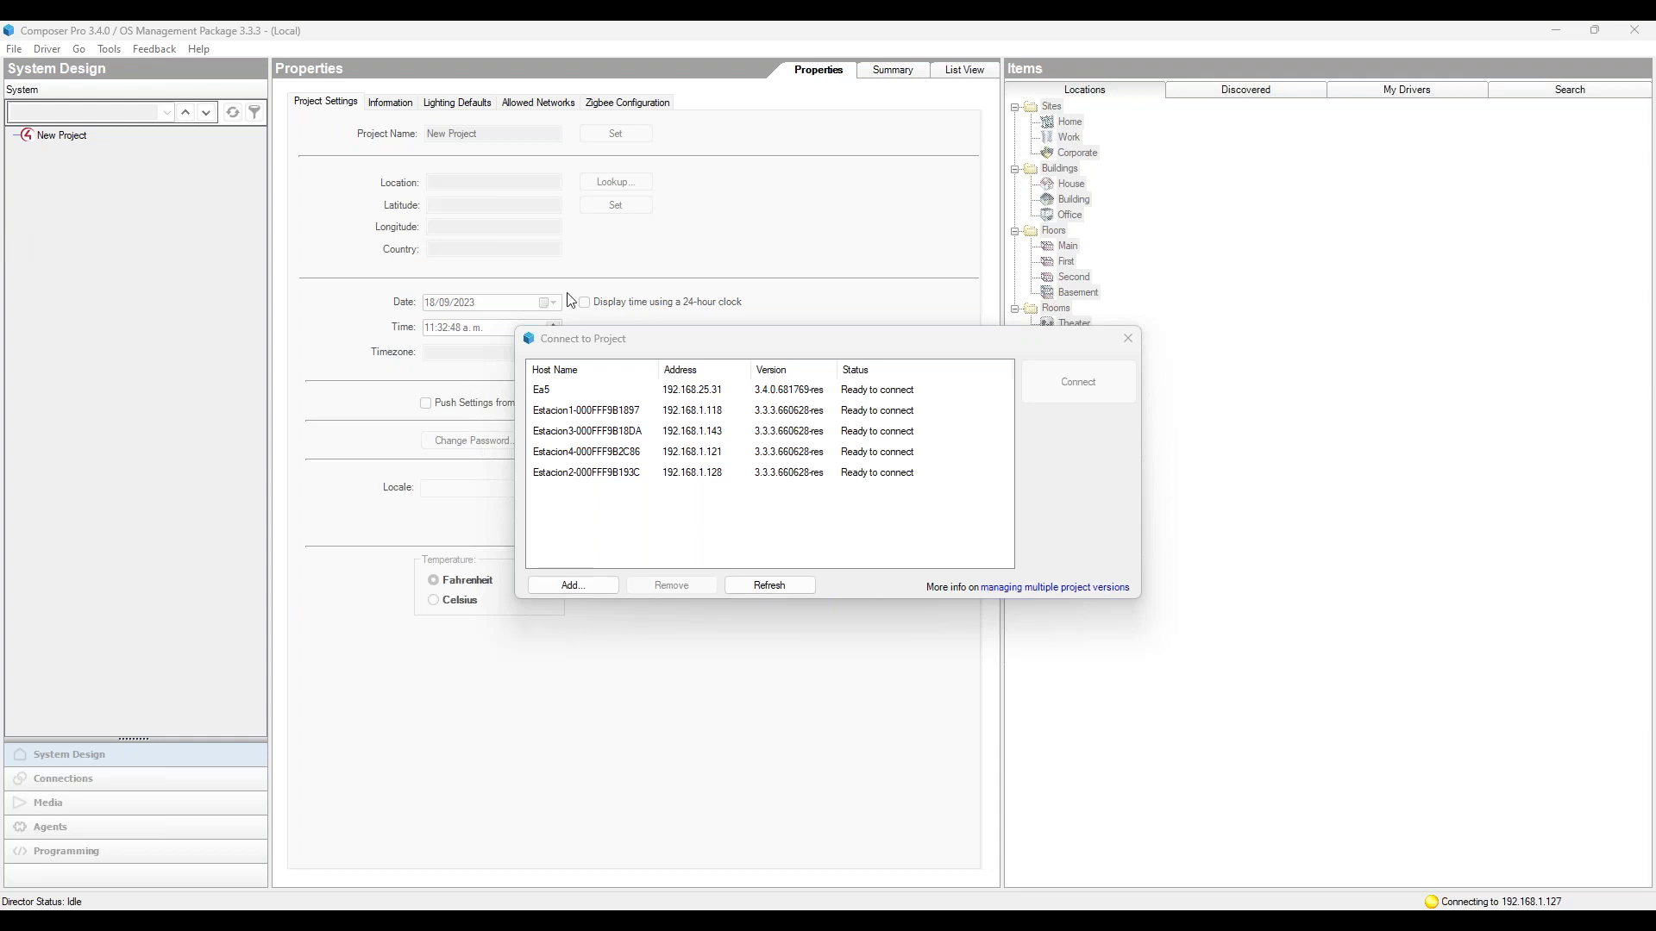
{"action": "key", "text": "alt+Tab"}
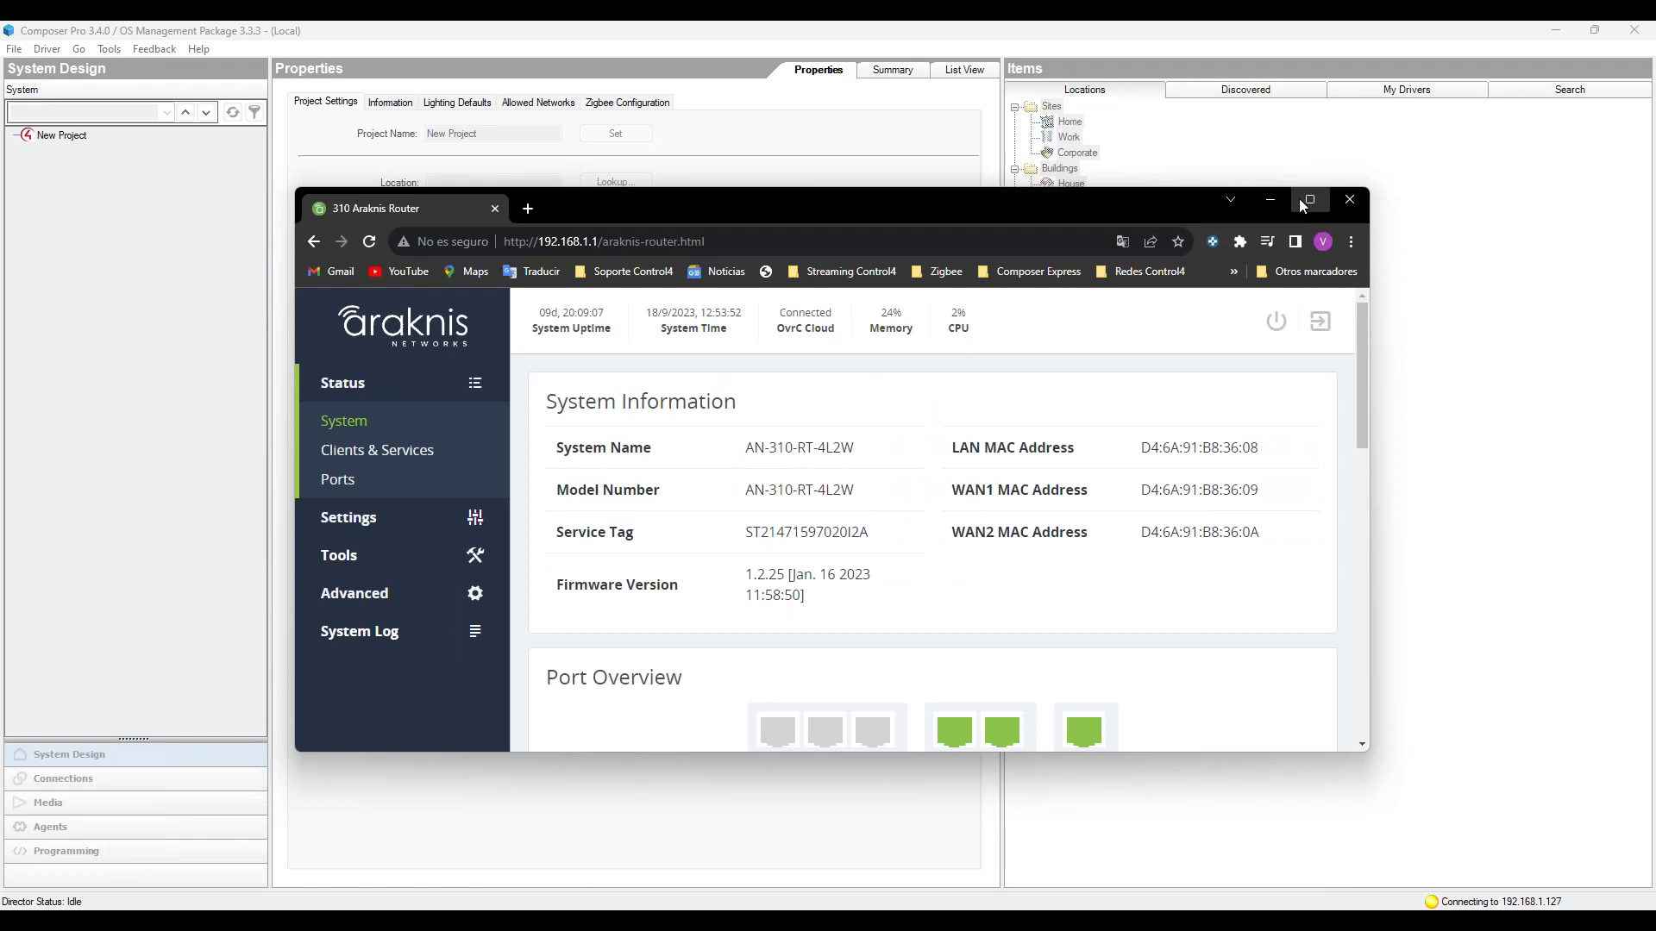
Step: Maximize the router page and scroll down to the WAN/LAN Port Status table
{"action": "left_click", "coordinate": [1310, 200]}
{"action": "scroll", "coordinate": [861, 555], "scroll_direction": "down", "scroll_amount": 1}
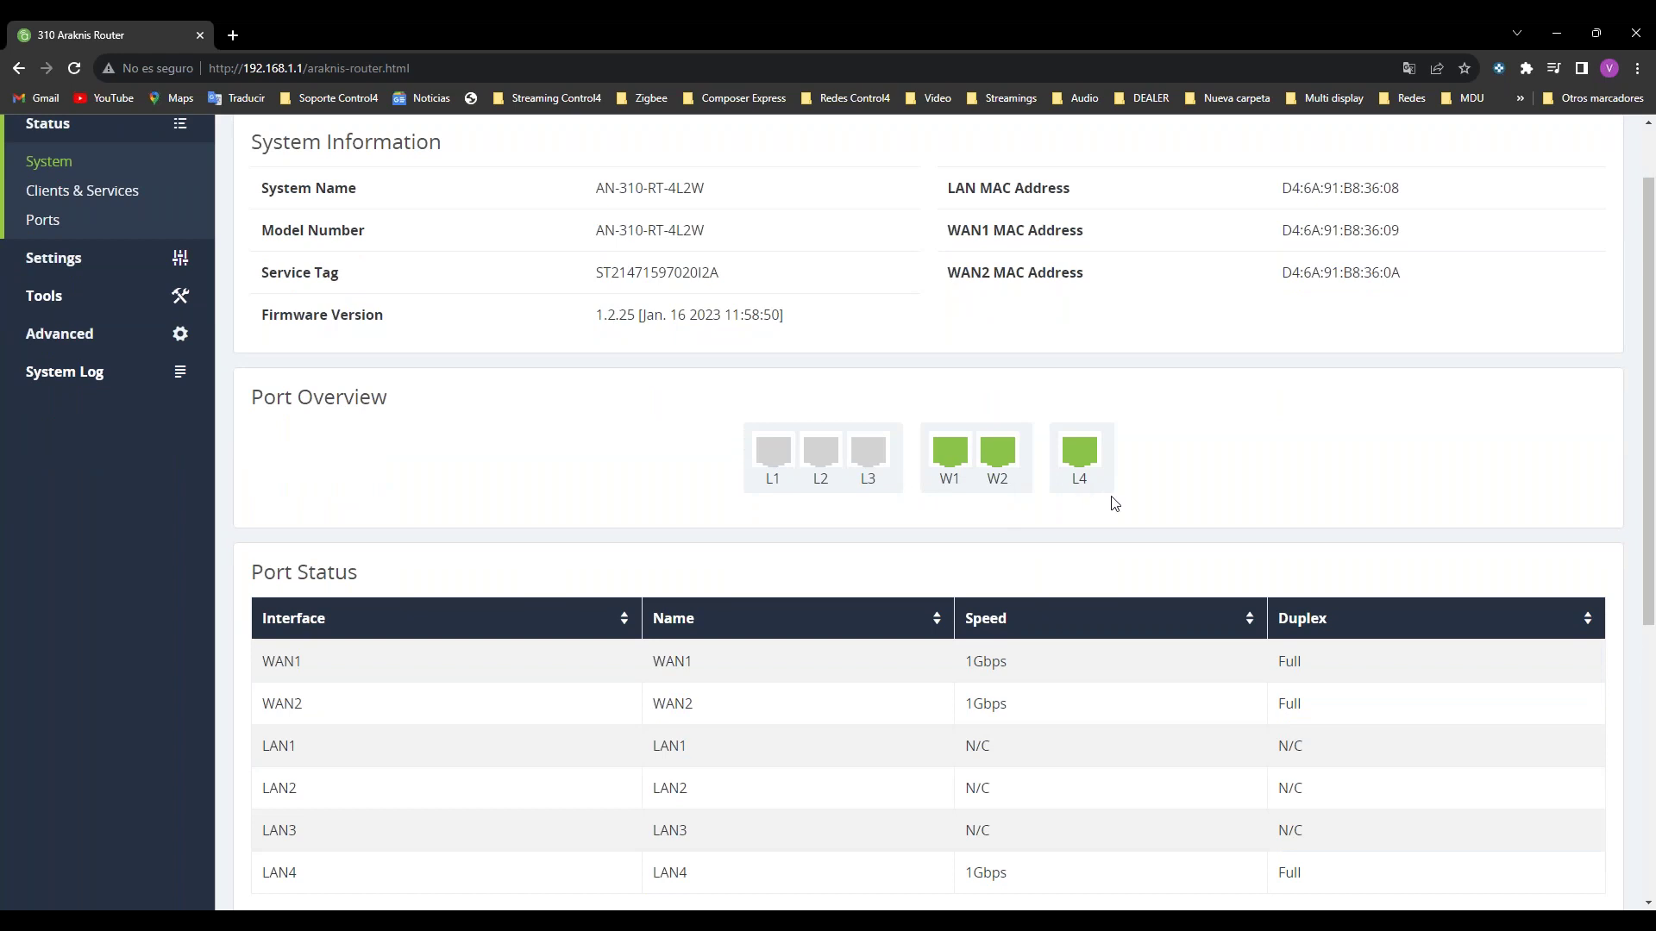
{"action": "scroll", "coordinate": [1127, 484], "scroll_direction": "down", "scroll_amount": 1}
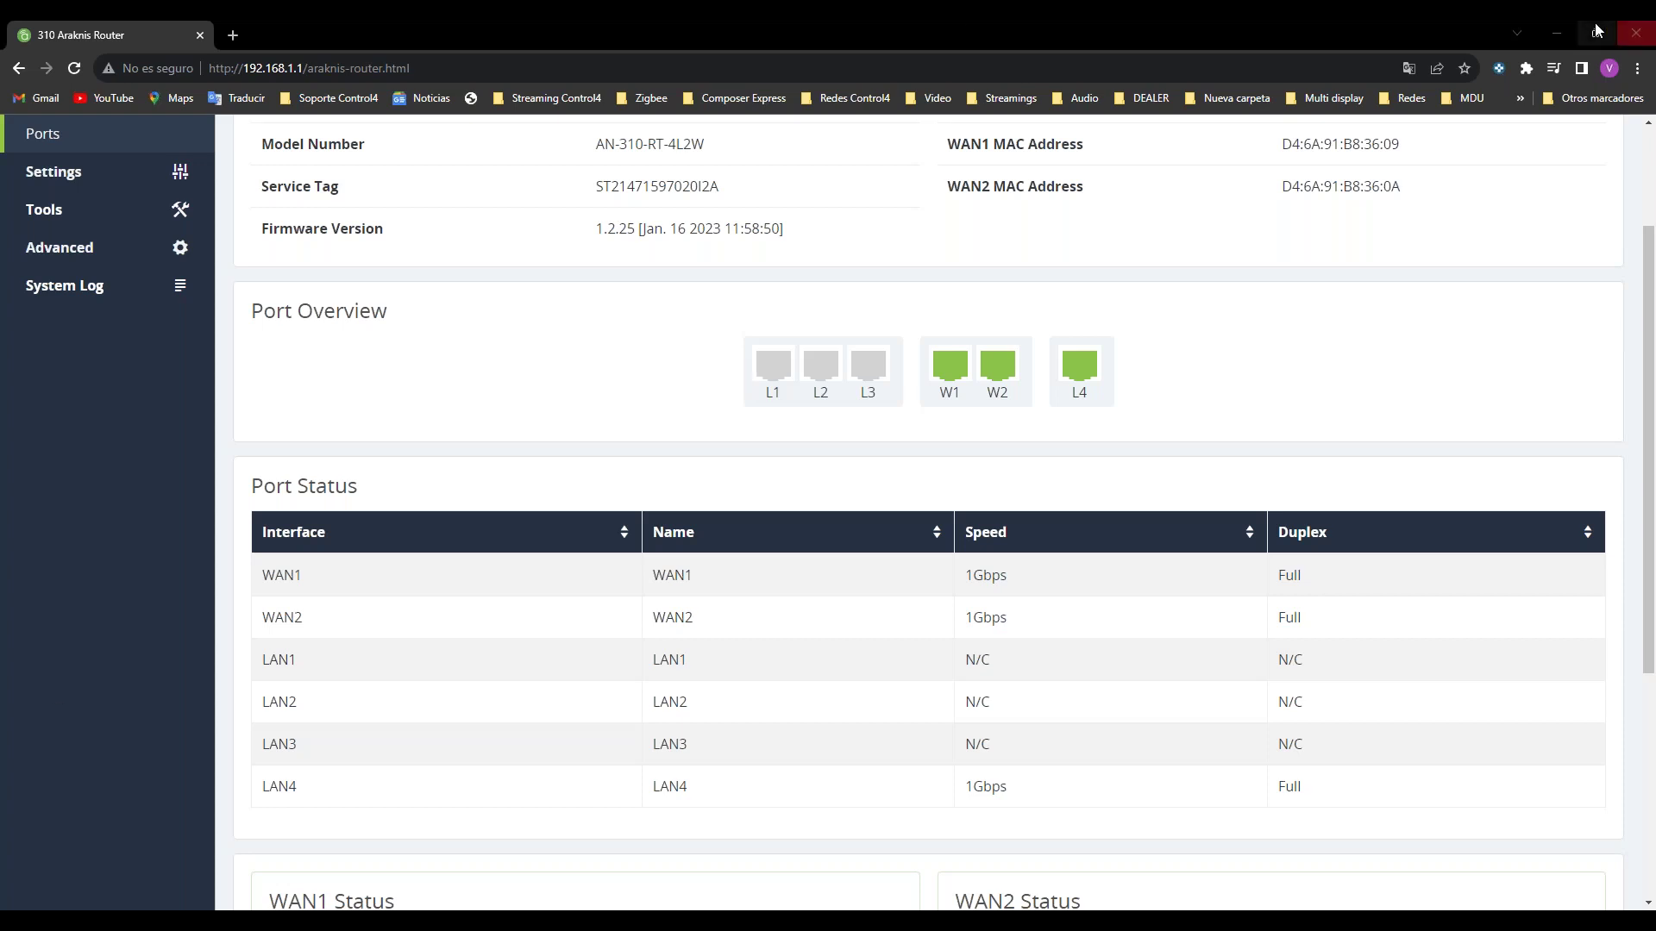
Step: Refresh Composer's Connect to Project list, then return to the Araknis router Ports page
{"action": "left_click", "coordinate": [1564, 27]}
{"action": "left_click", "coordinate": [800, 583]}
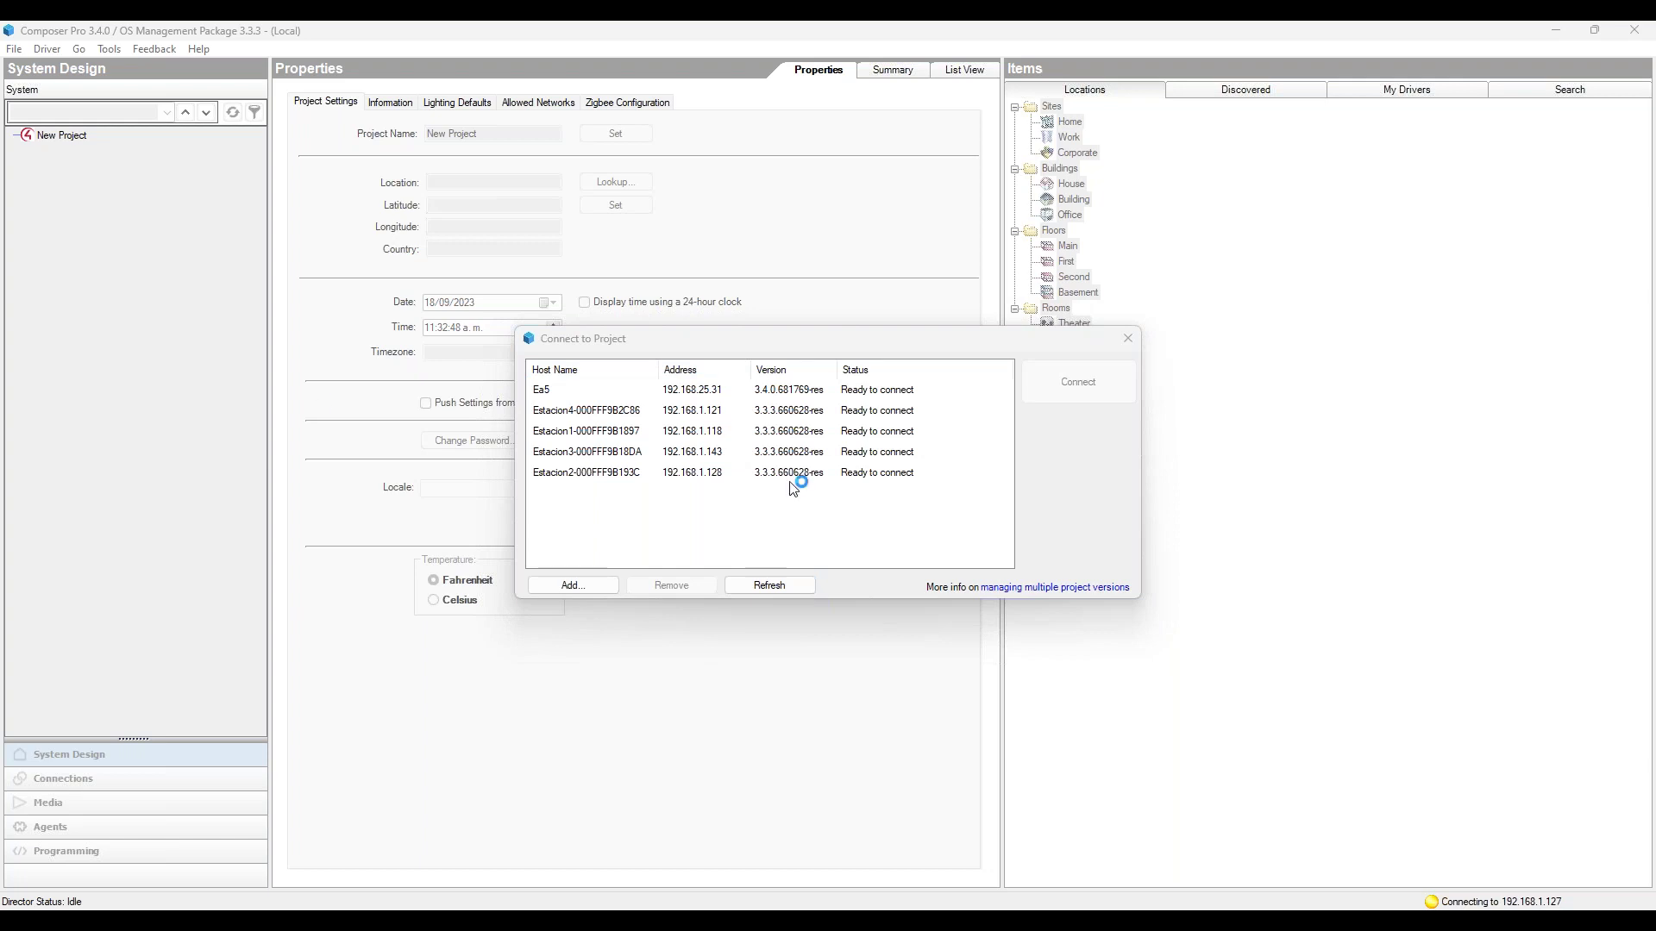
{"action": "mouse_move", "coordinate": [669, 907]}
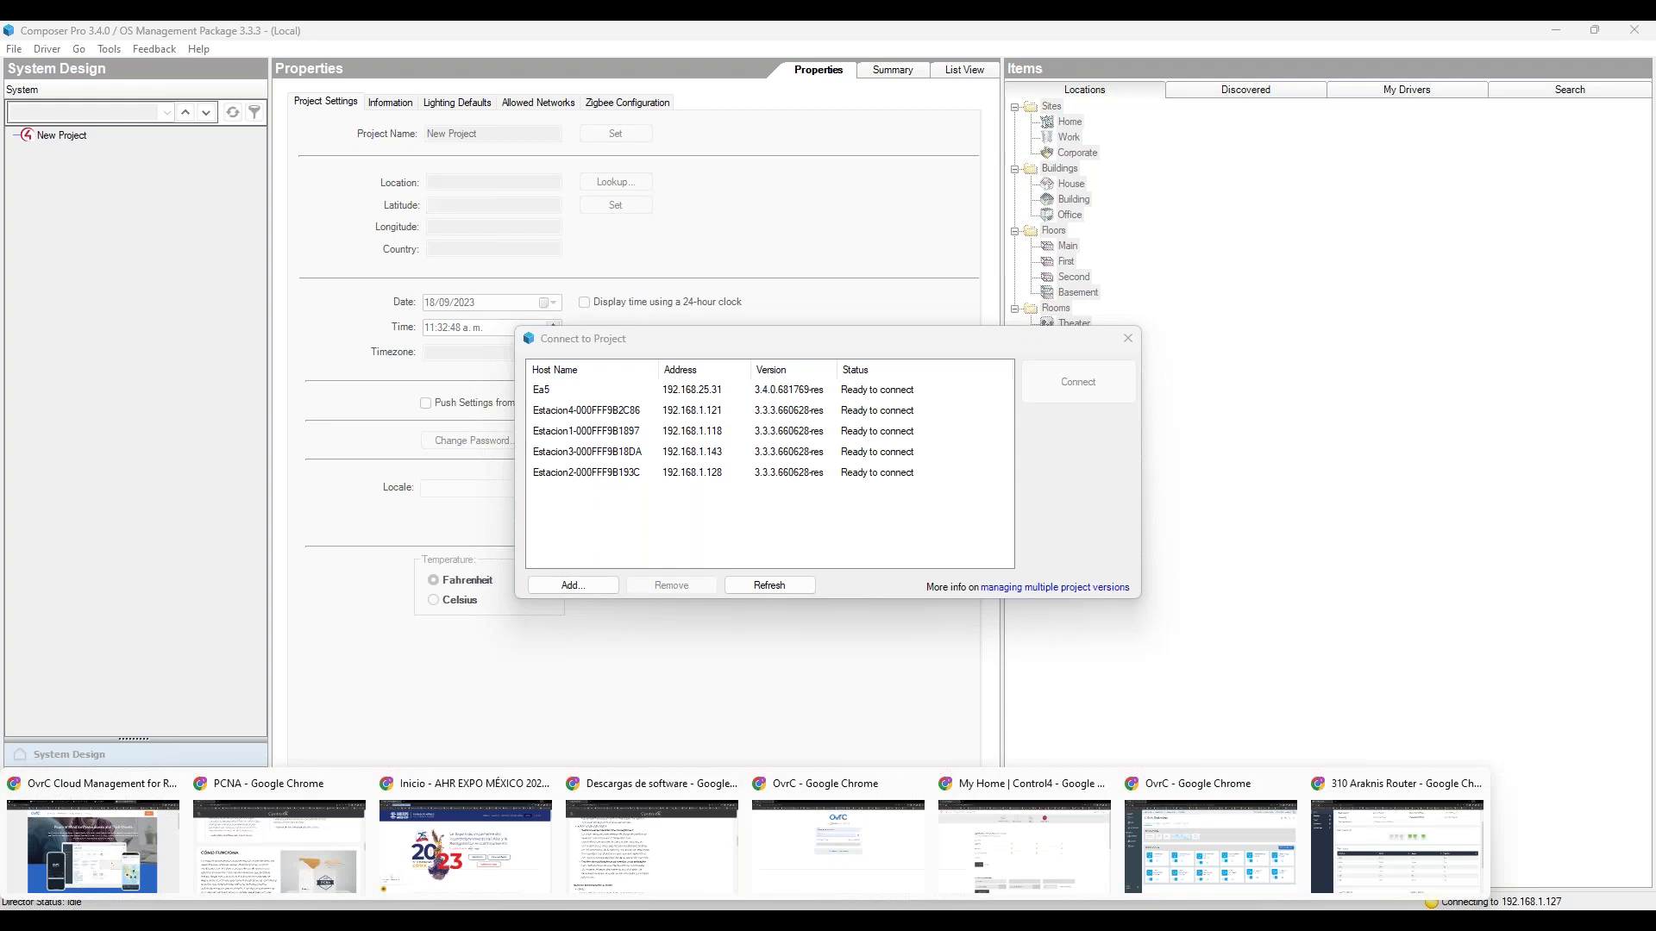
{"action": "left_click", "coordinate": [1423, 875]}
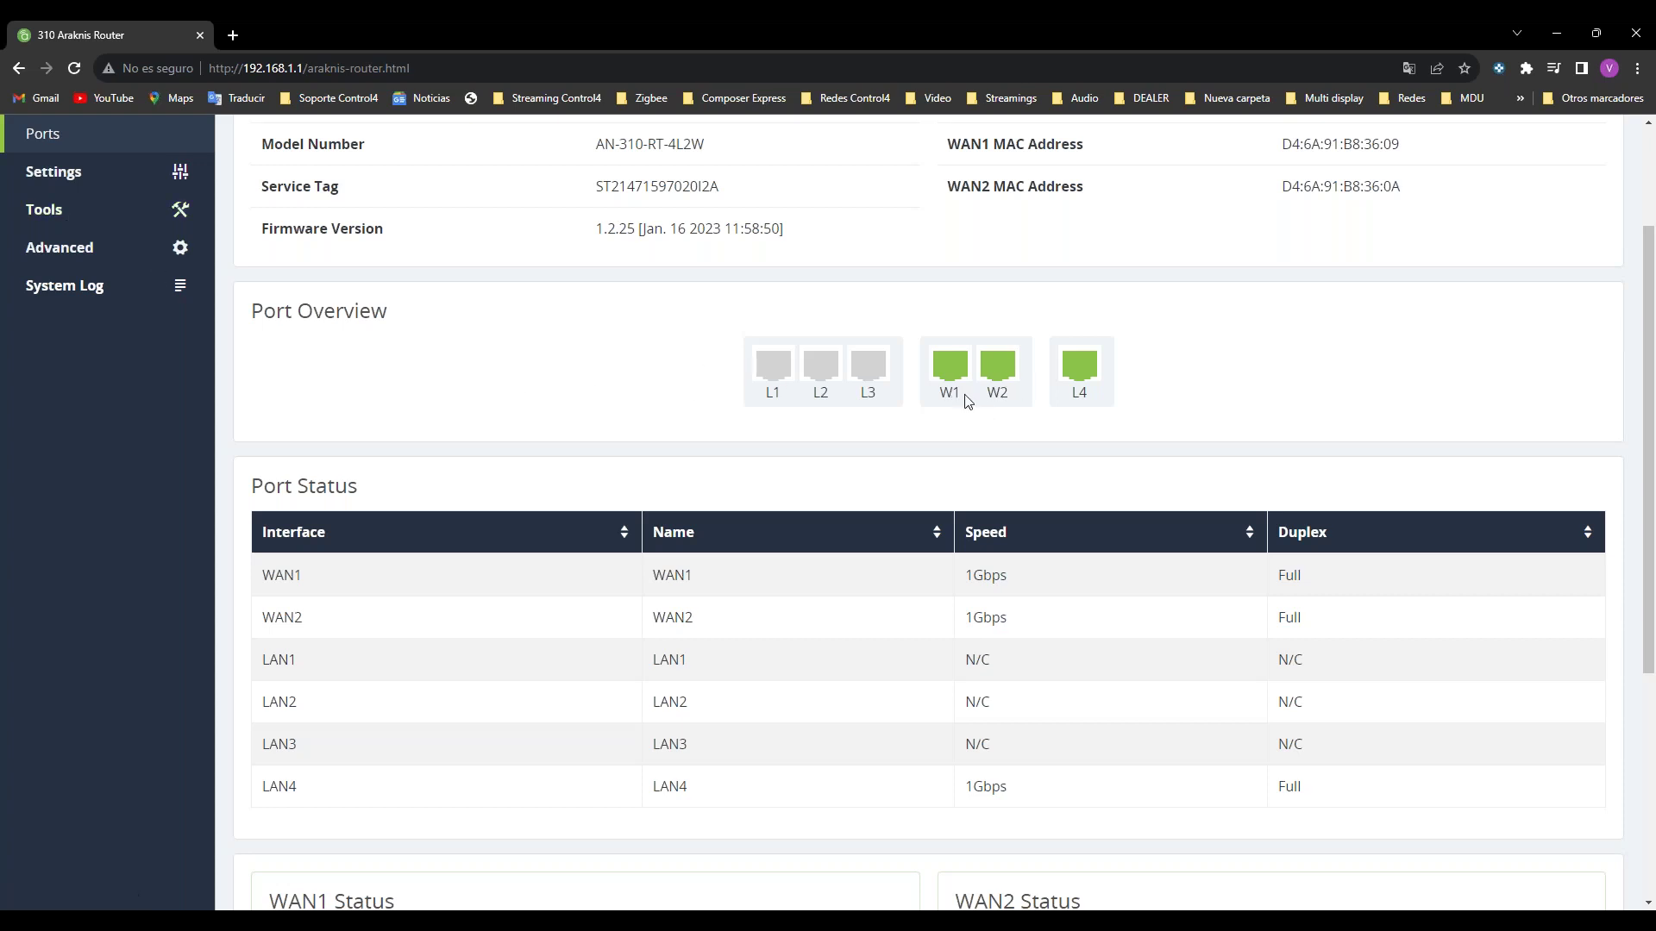
{"action": "left_click", "coordinate": [233, 35]}
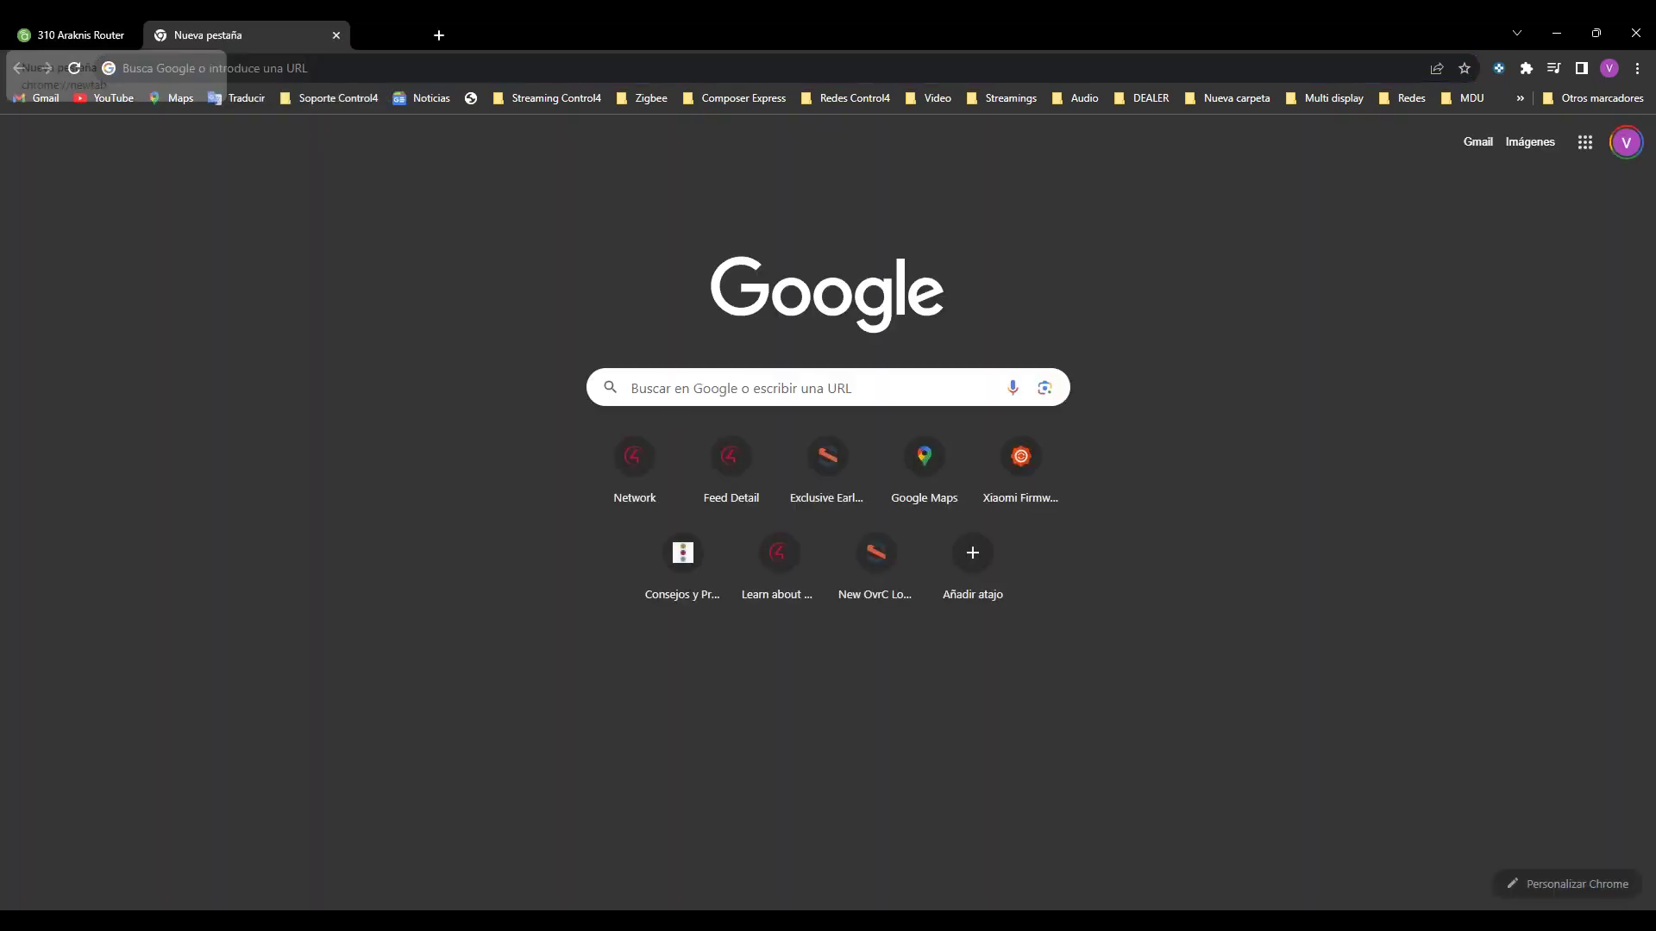
{"action": "key", "text": "ctrl+w"}
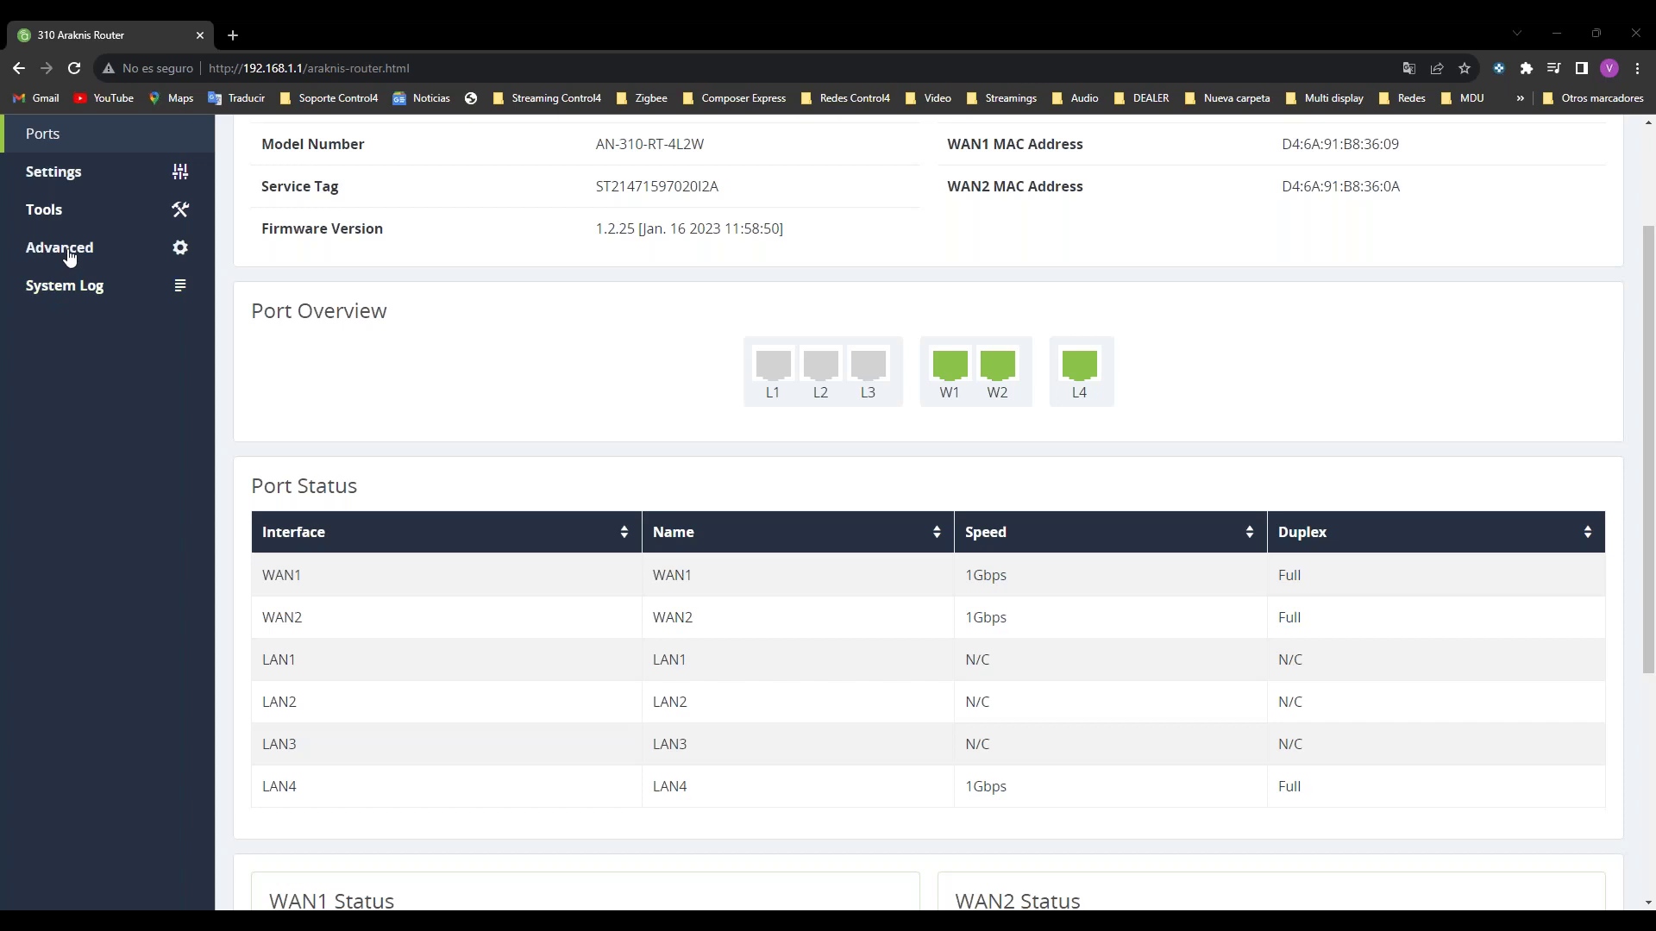
Step: Go from the router's Tools page through Settings to the LAN settings page
{"action": "left_click", "coordinate": [44, 209]}
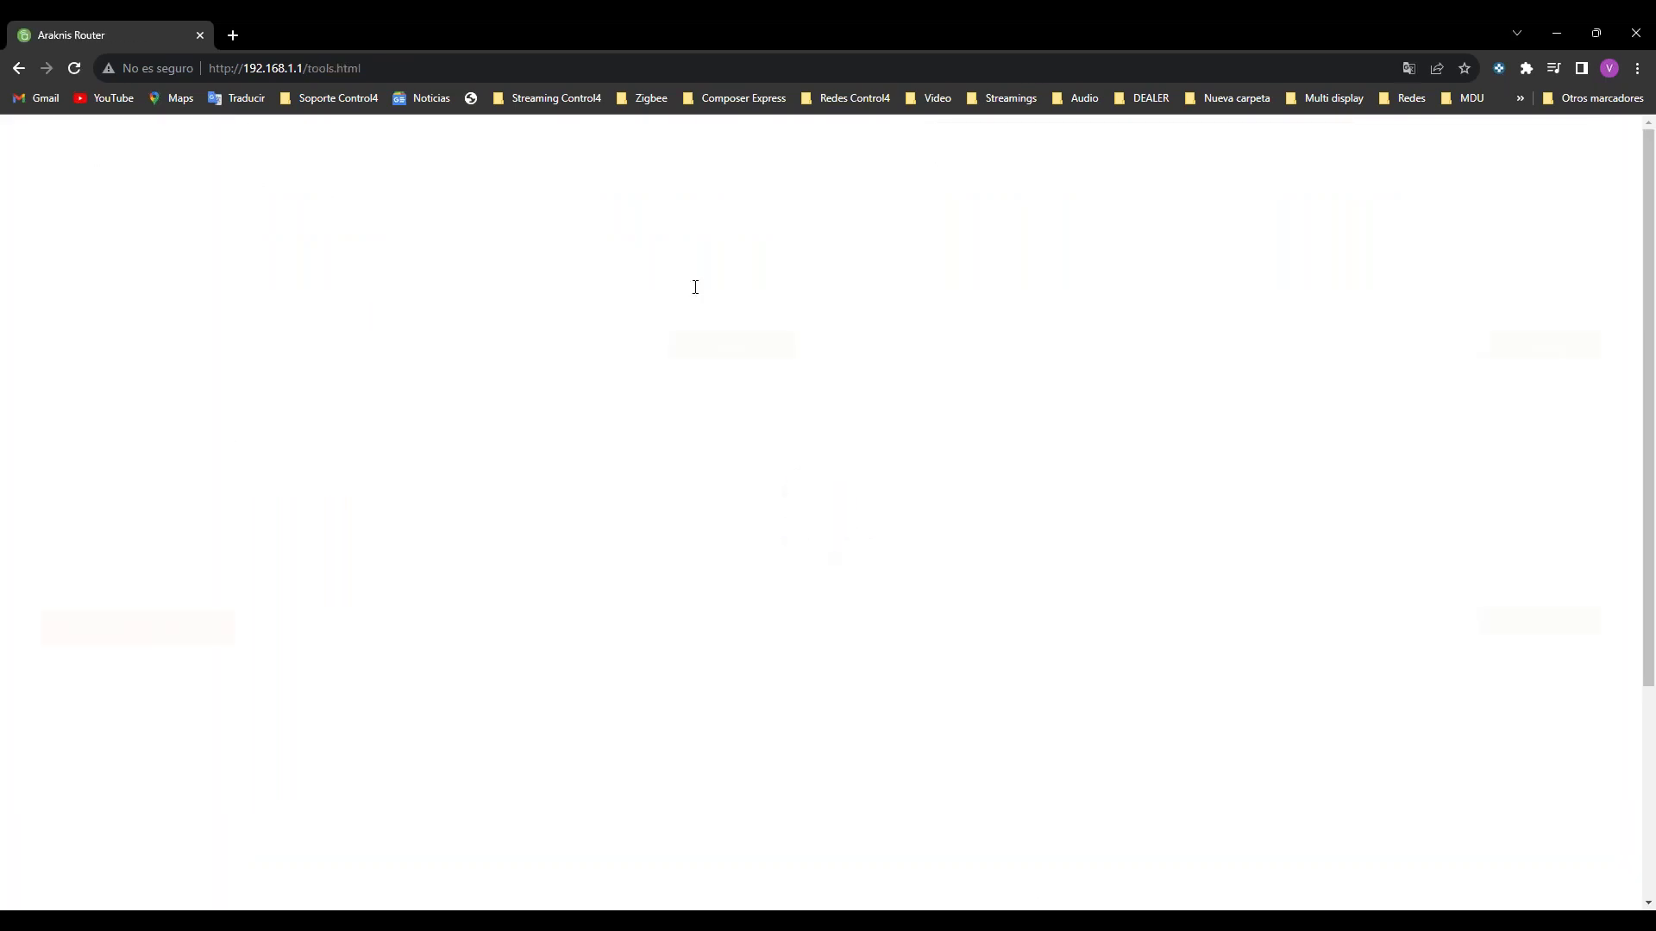
{"action": "left_click", "coordinate": [18, 68]}
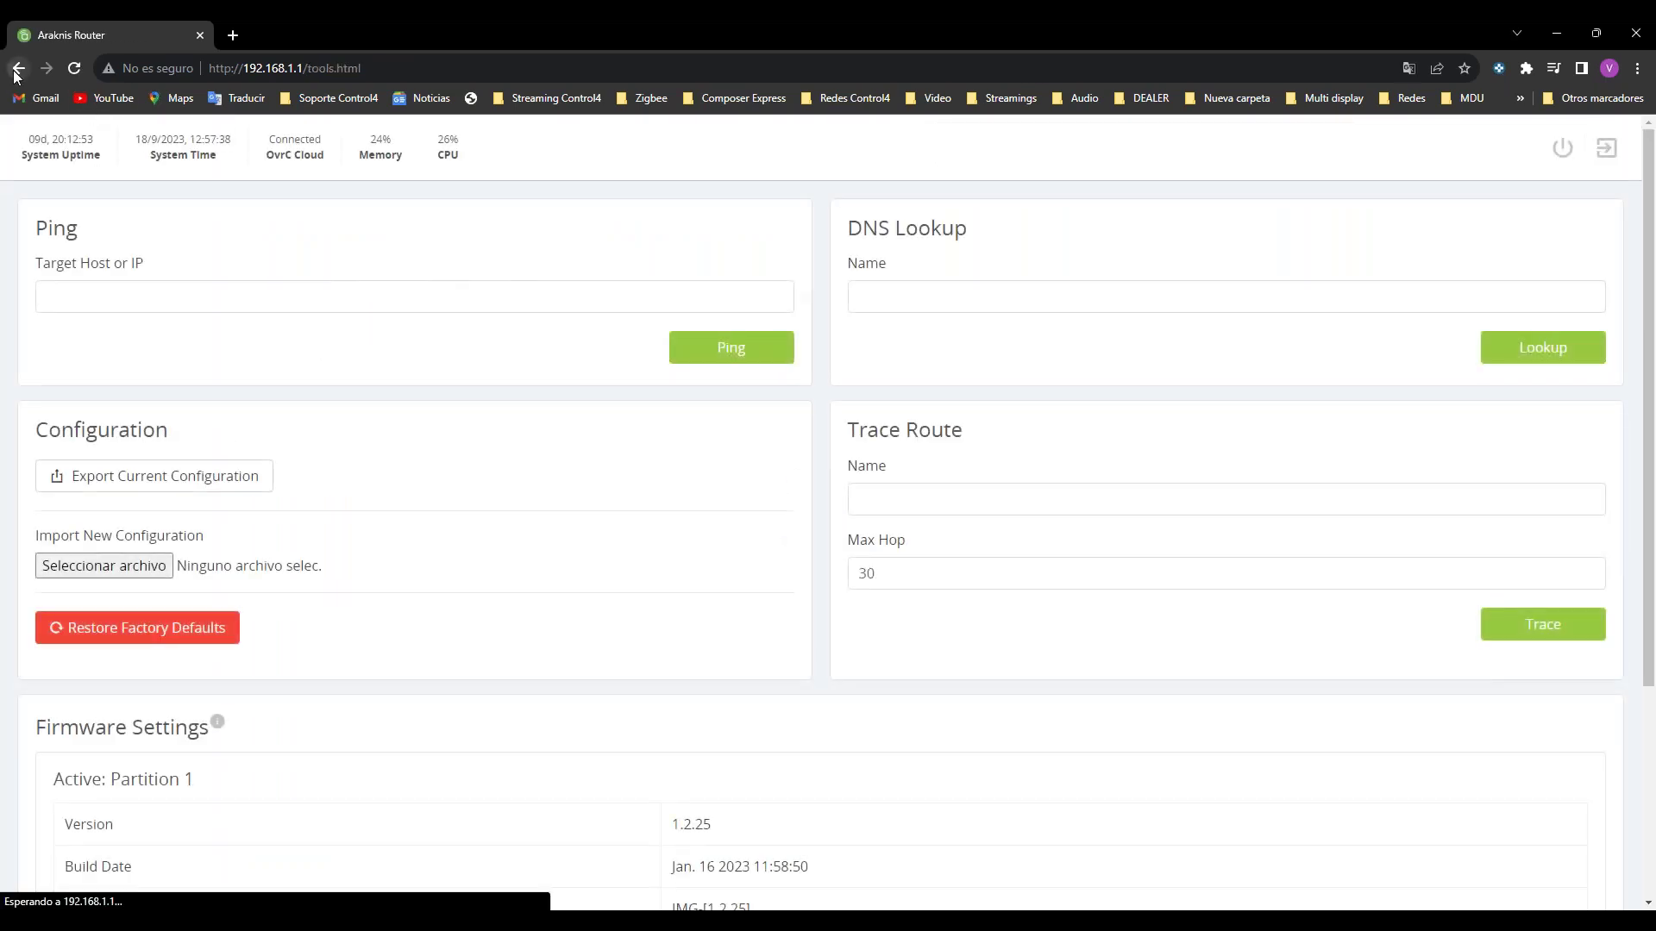
{"action": "left_click", "coordinate": [80, 175]}
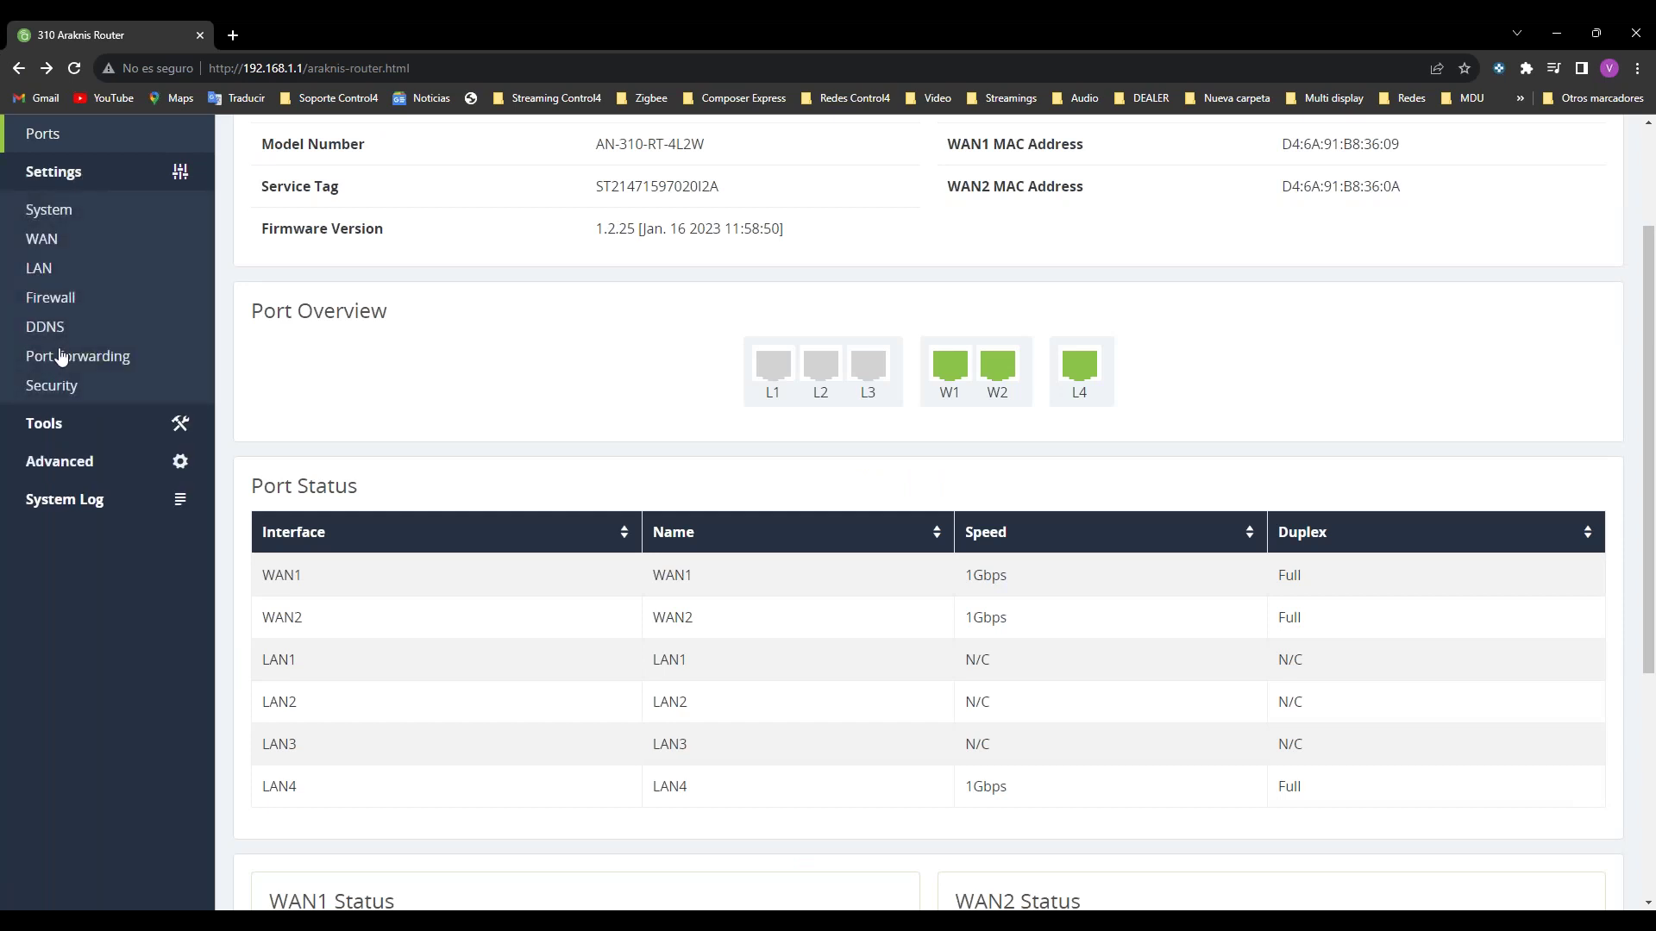
{"action": "left_click", "coordinate": [38, 269]}
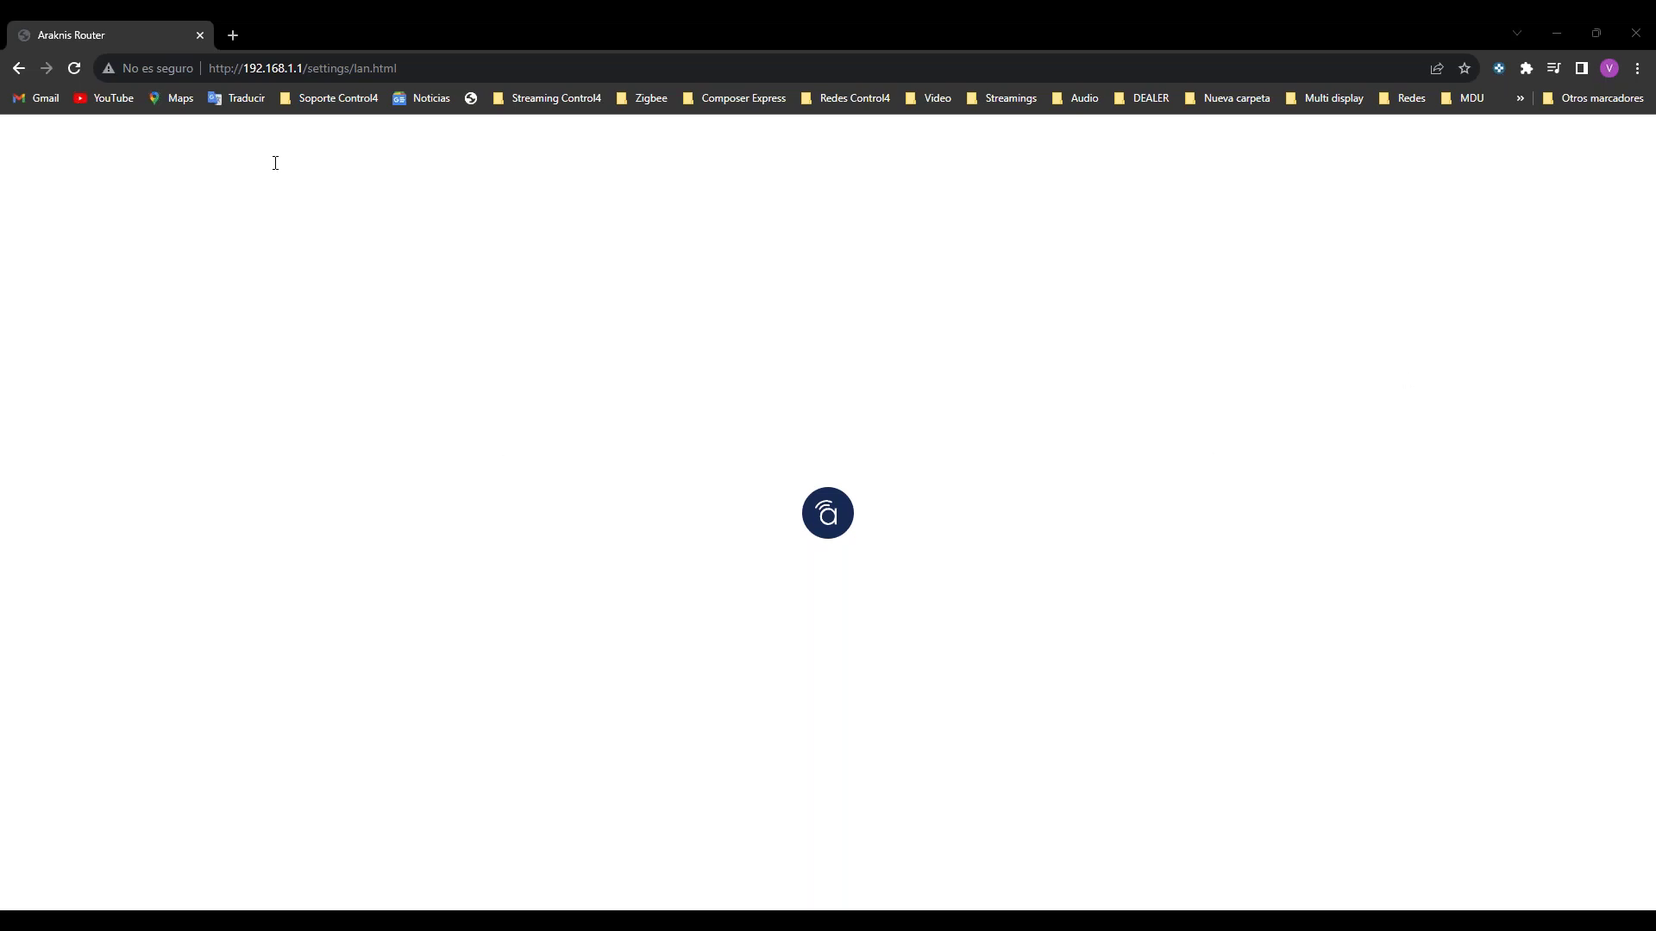
Step: Reload the LAN page and open port LAN4's settings, showing WAN mode off and speed Auto
{"action": "left_click", "coordinate": [76, 69]}
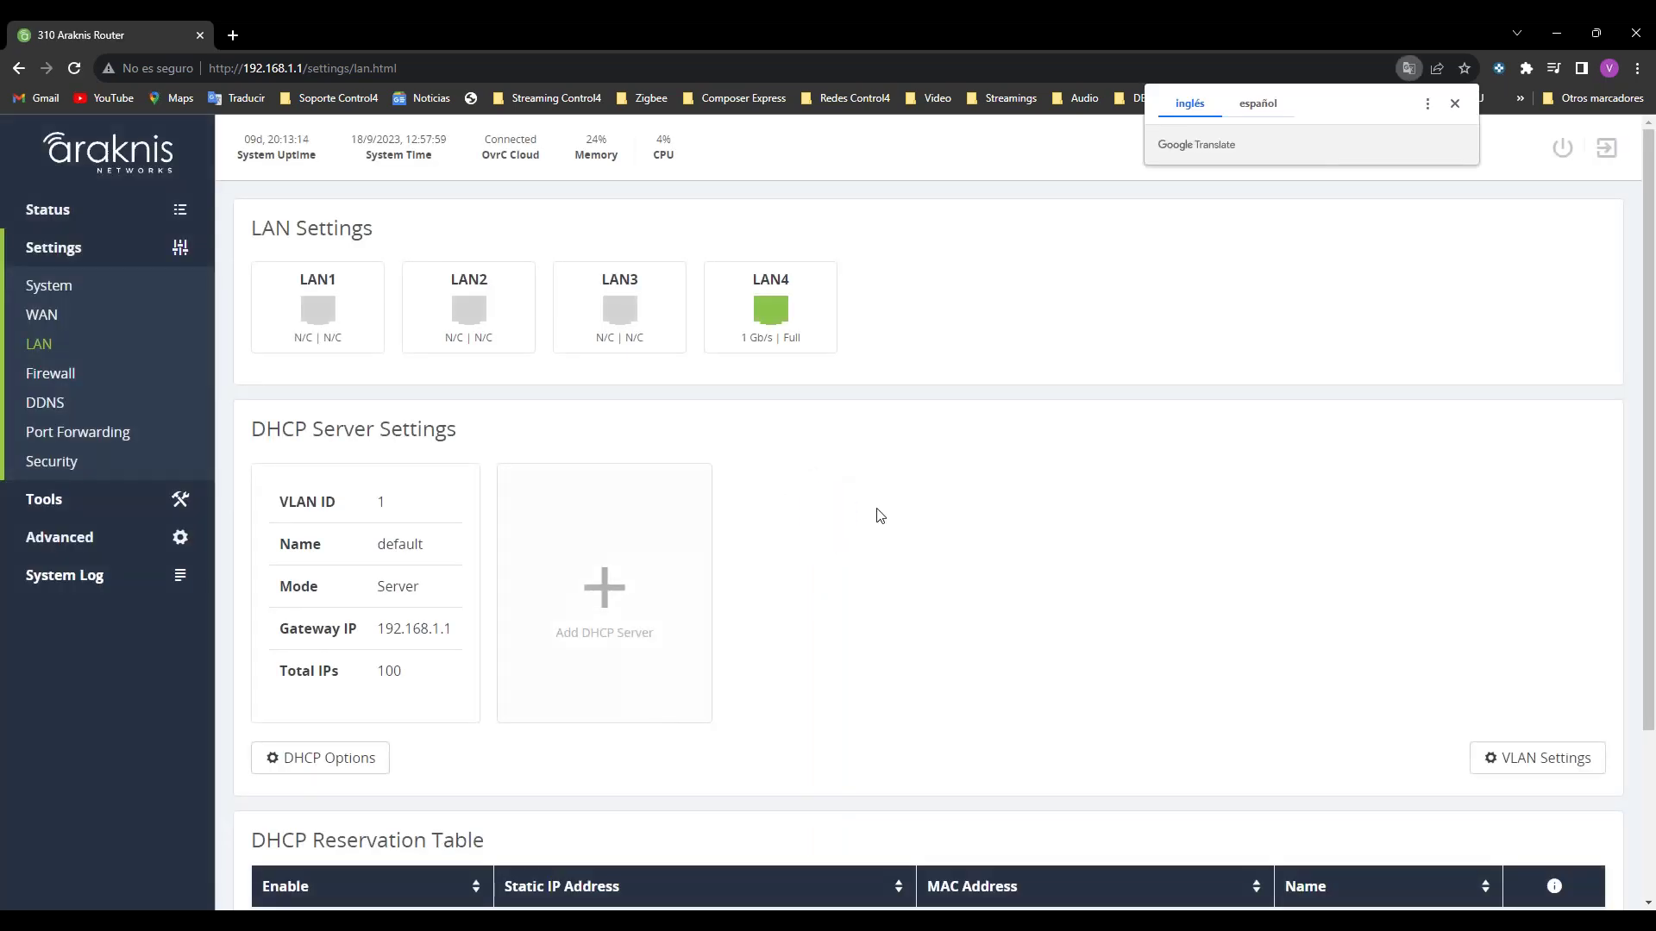
{"action": "scroll", "coordinate": [881, 513], "scroll_direction": "down", "scroll_amount": 3}
{"action": "scroll", "coordinate": [881, 513], "scroll_direction": "up", "scroll_amount": 3}
{"action": "left_click", "coordinate": [781, 341]}
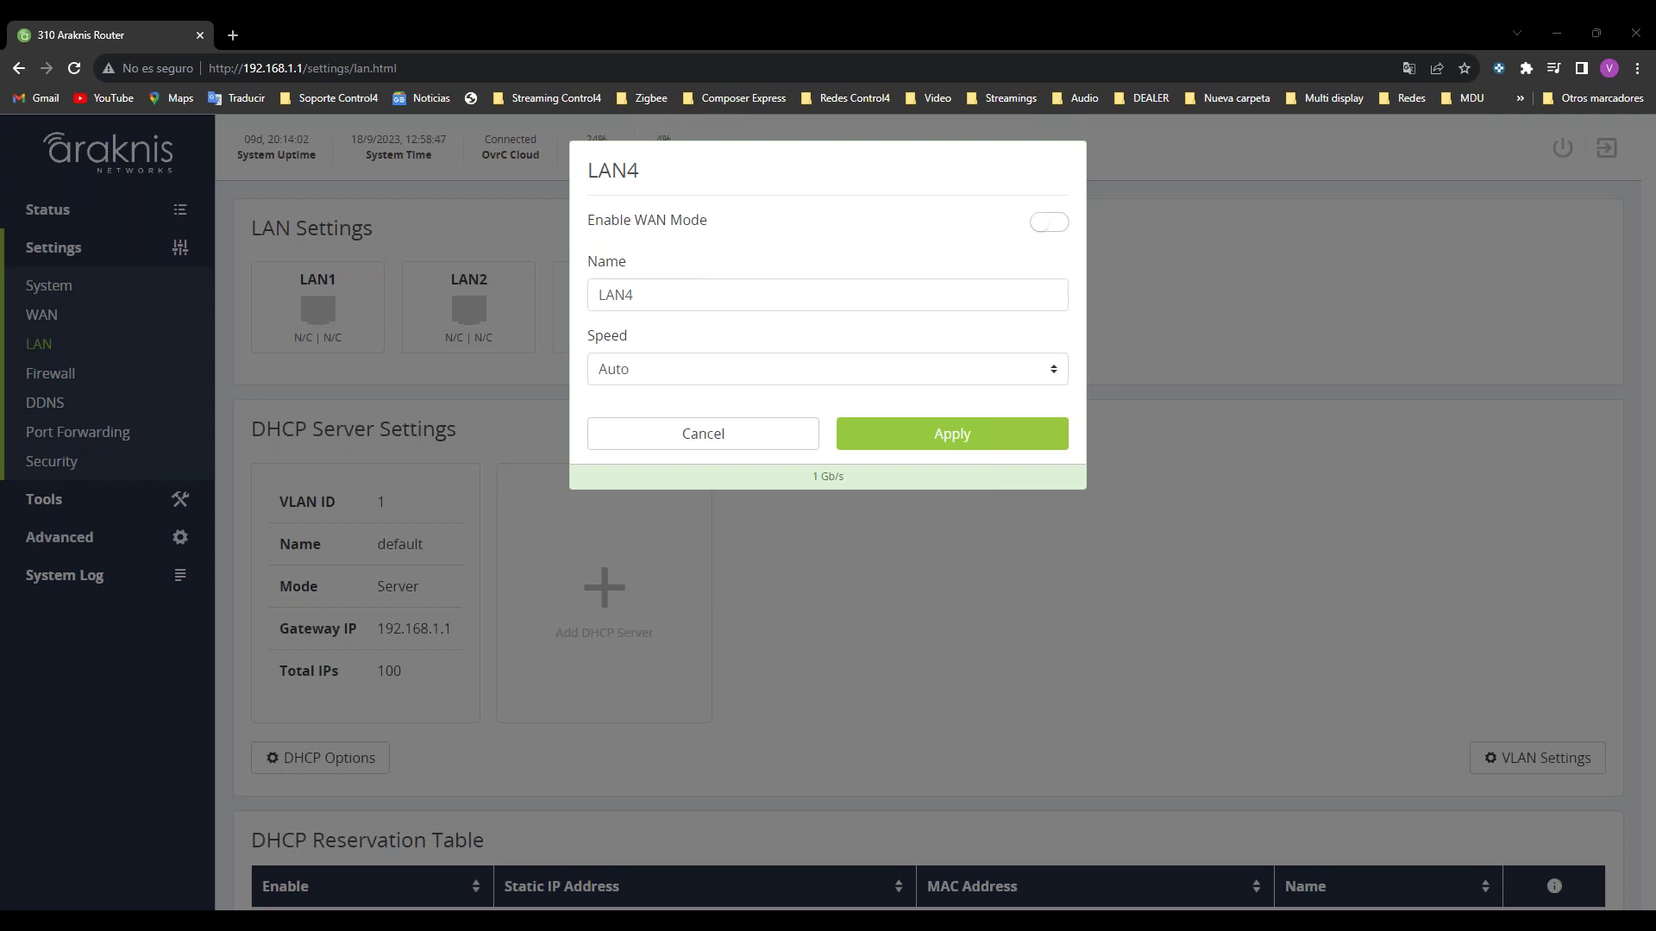
Step: Maximize the Snap One product page and zoom in on the 310-Series router's rear-port image
{"action": "left_click_drag", "start_coordinate": [1638, 52], "coordinate": [1075, 155]}
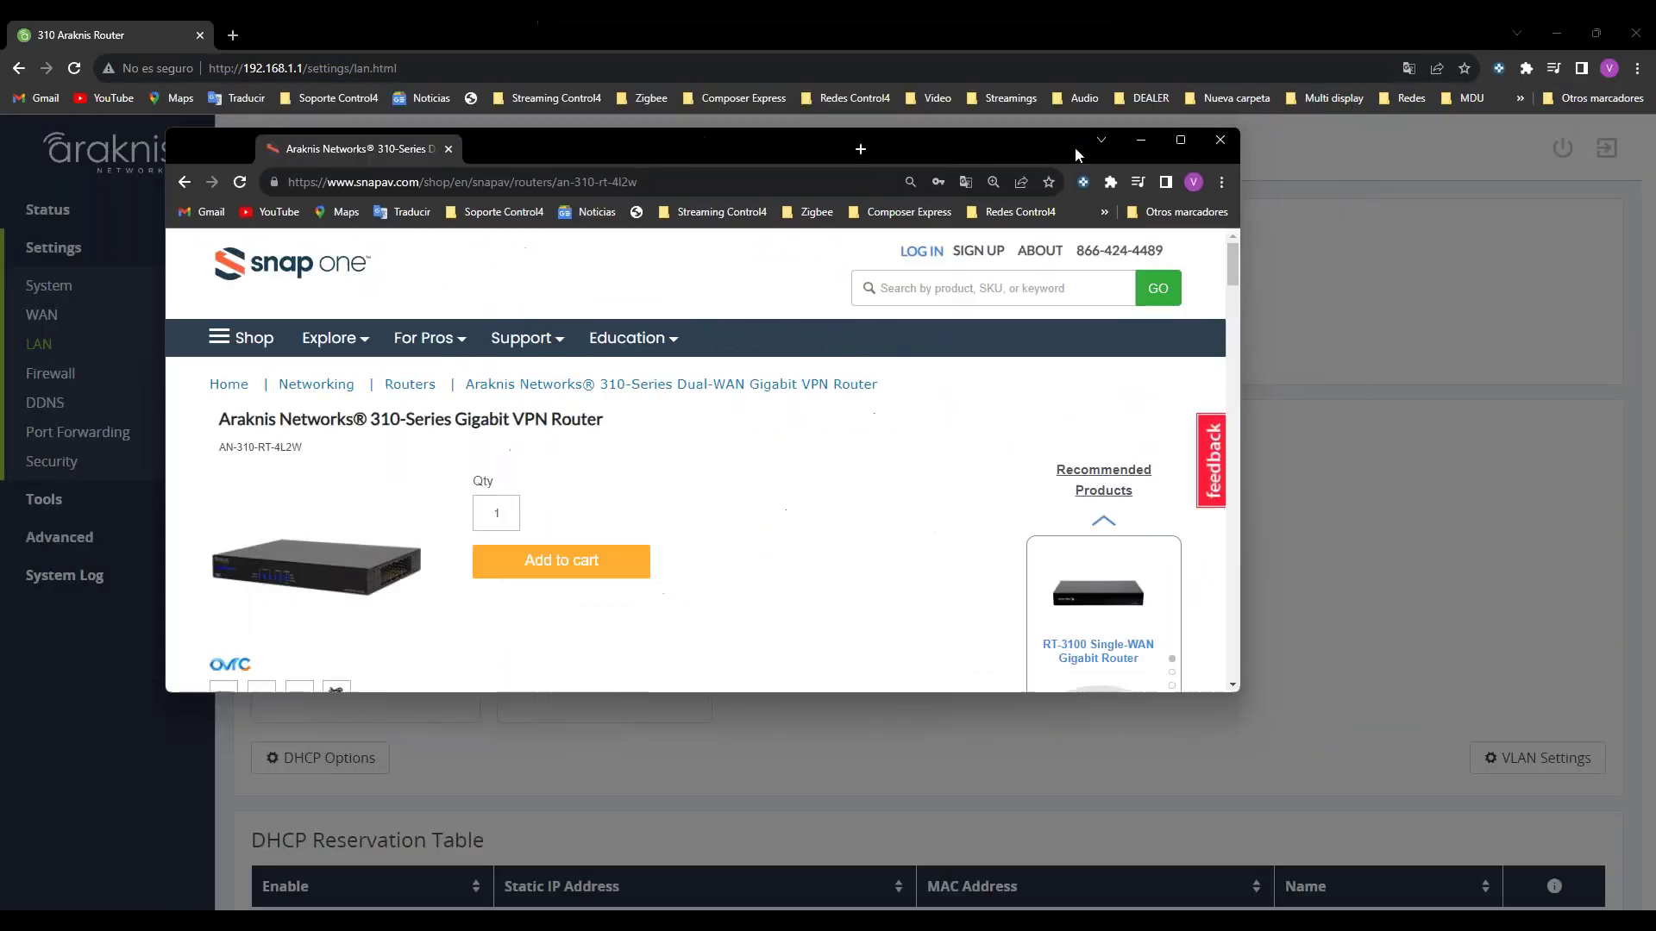
{"action": "left_click", "coordinate": [1181, 139]}
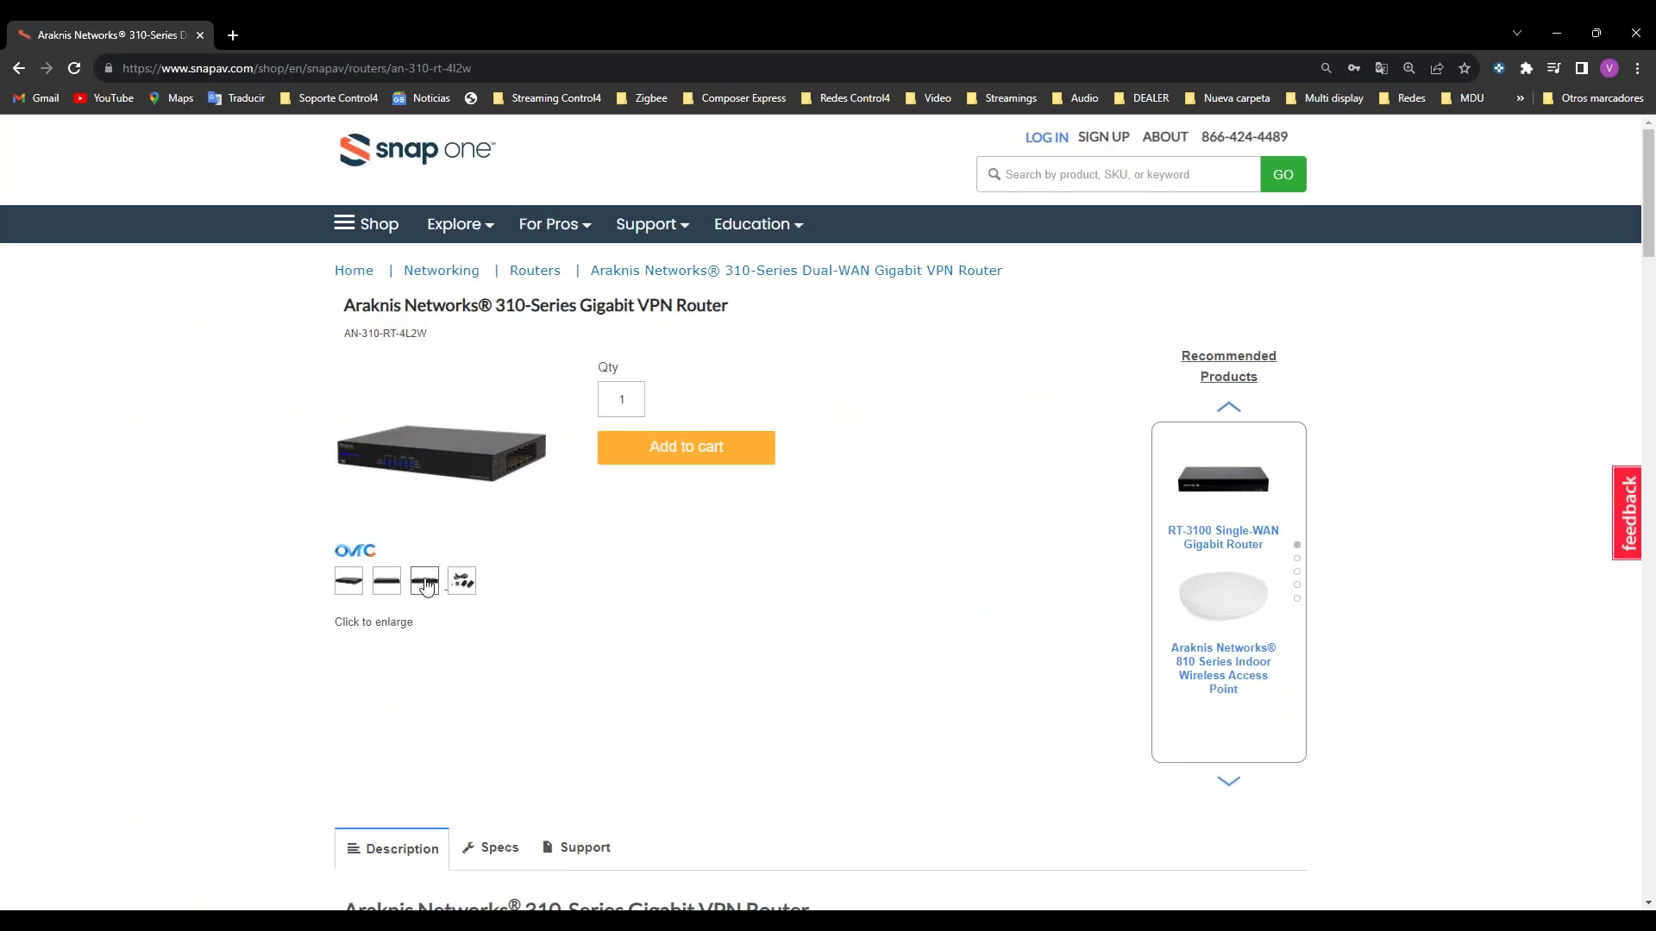
{"action": "left_click", "coordinate": [425, 586]}
{"action": "left_click", "coordinate": [483, 465]}
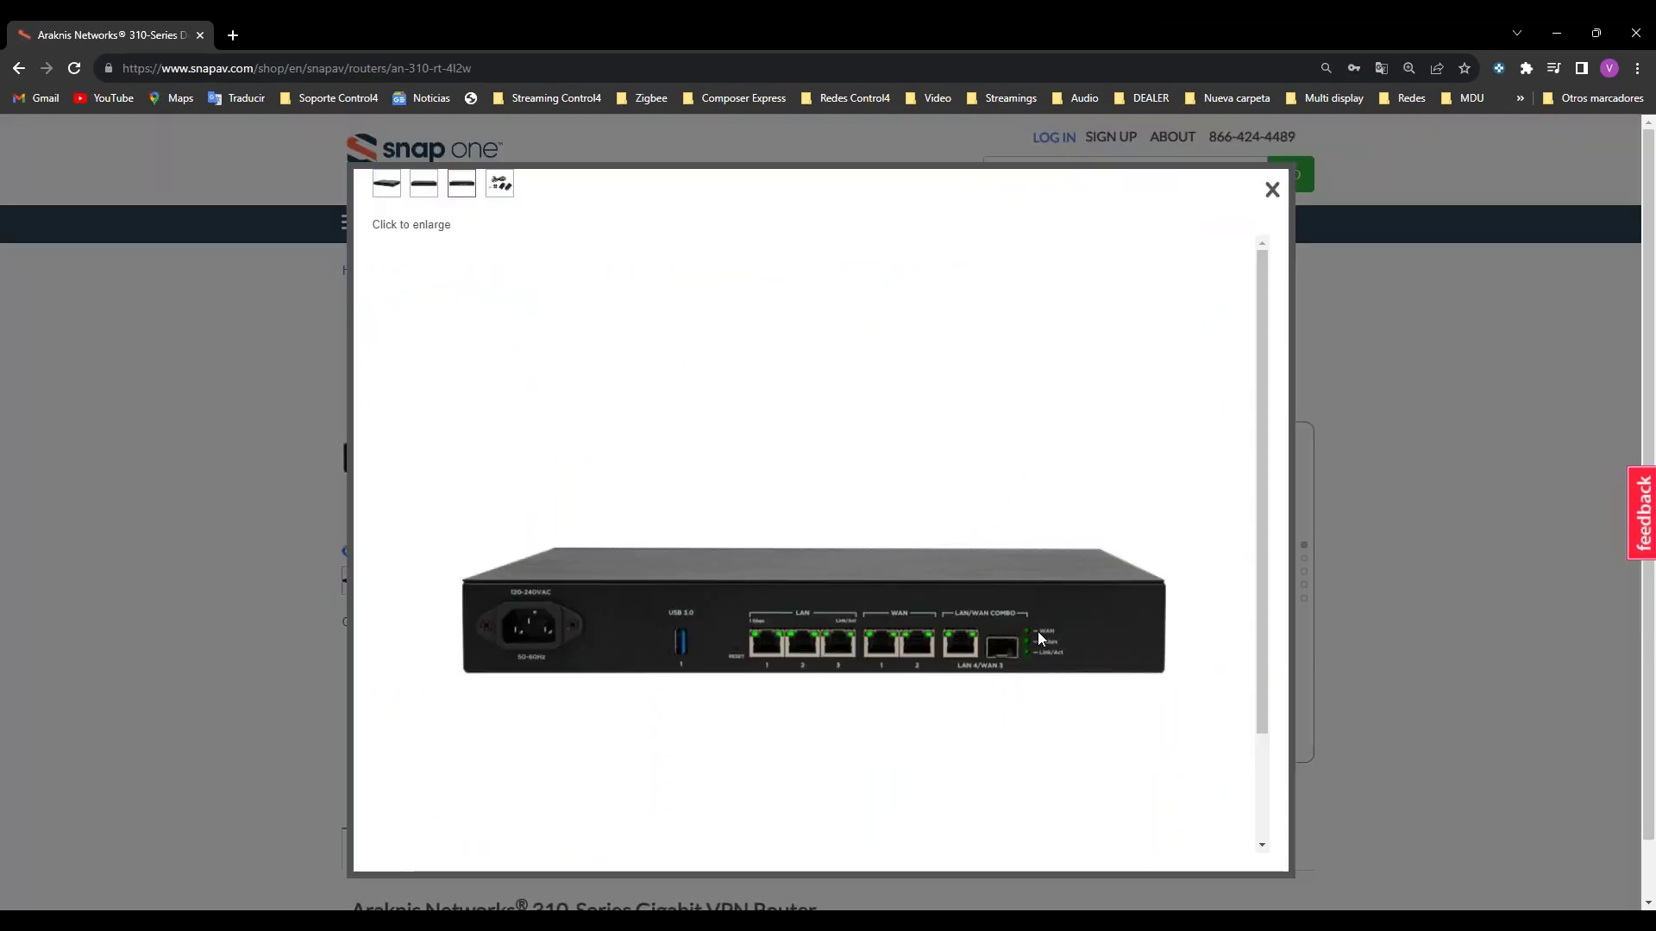
{"action": "key", "text": "ctrl+plus"}
{"action": "key", "text": "ctrl+plus"}
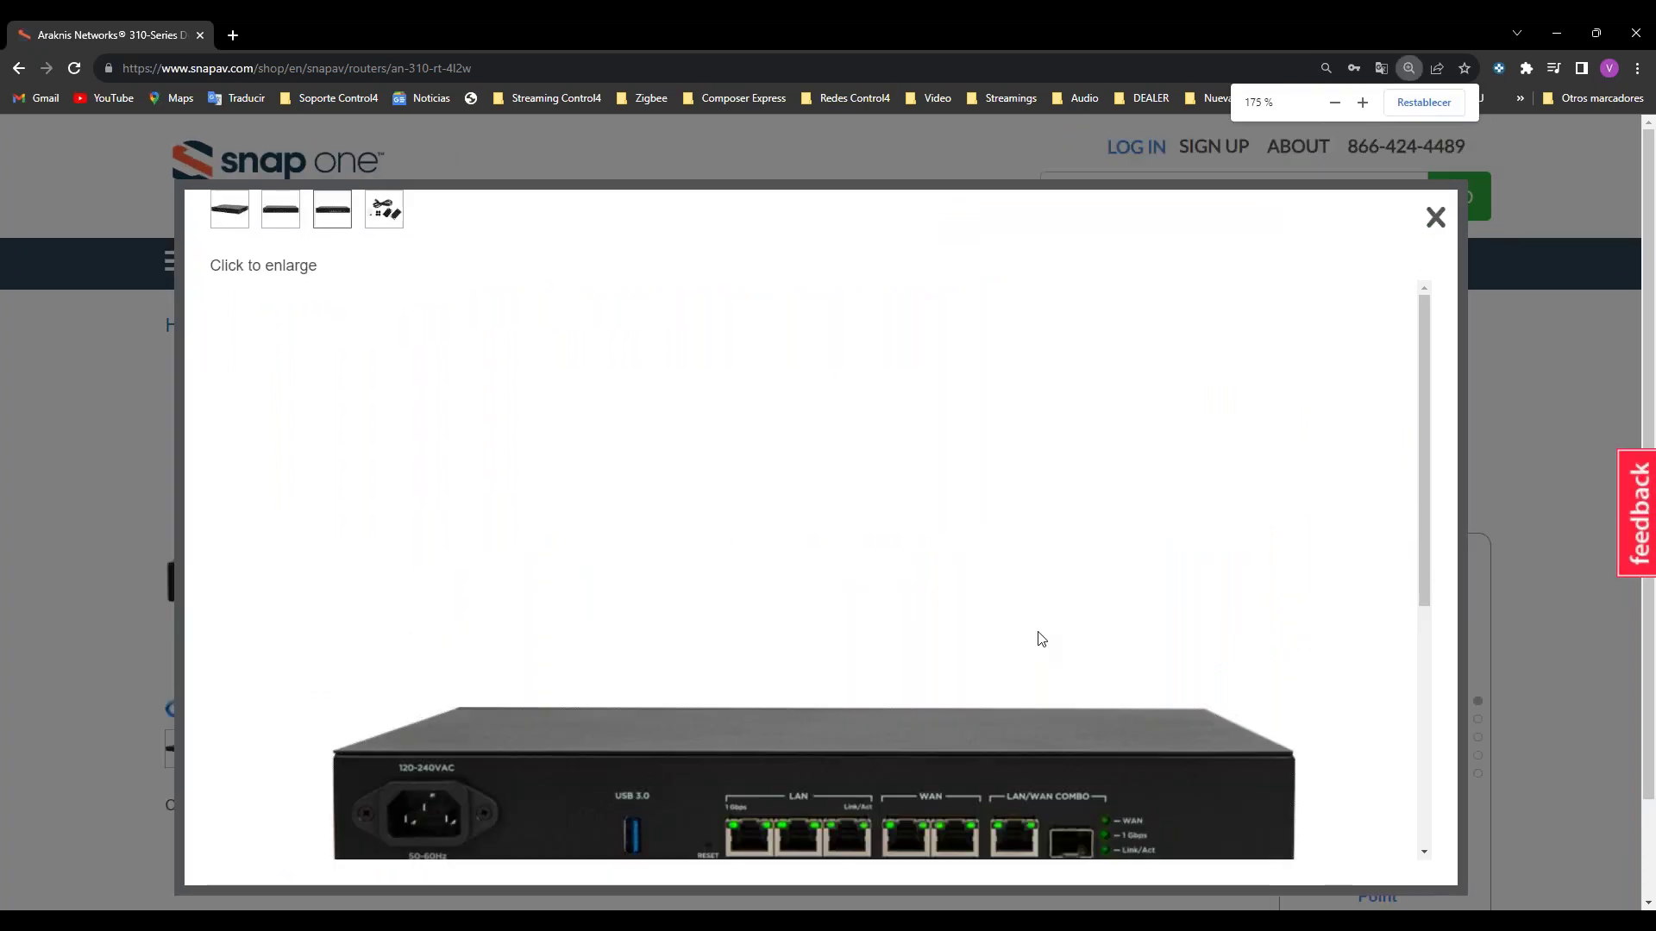
{"action": "scroll", "coordinate": [1035, 642], "scroll_direction": "down", "scroll_amount": 2}
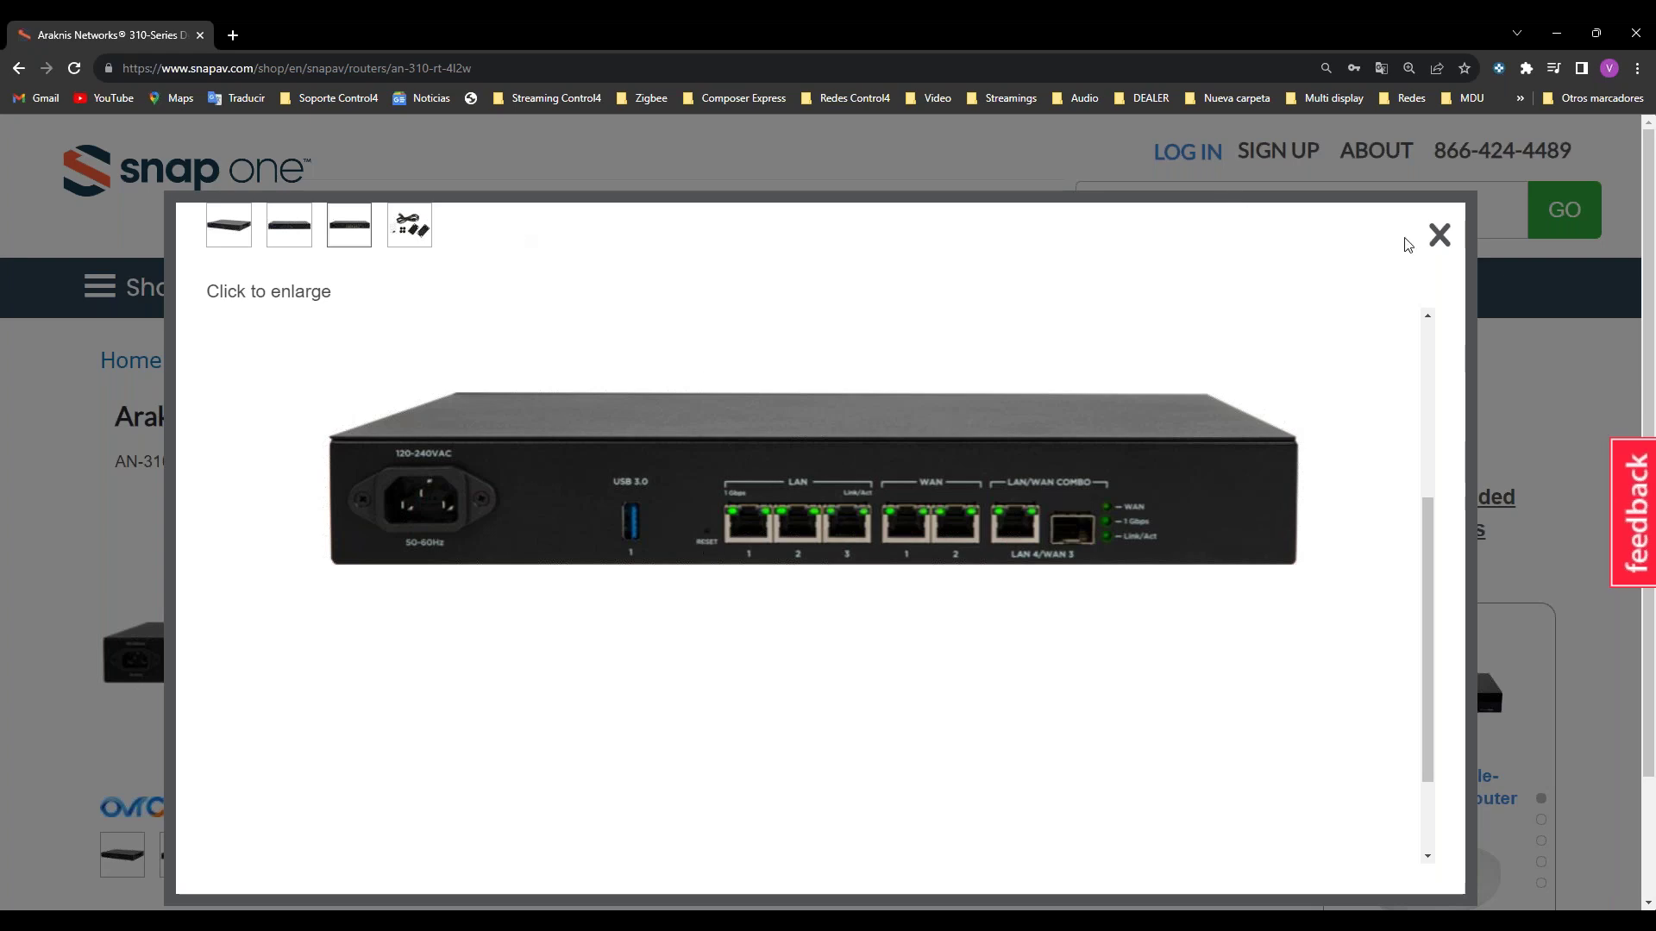
{"action": "left_click", "coordinate": [1439, 235]}
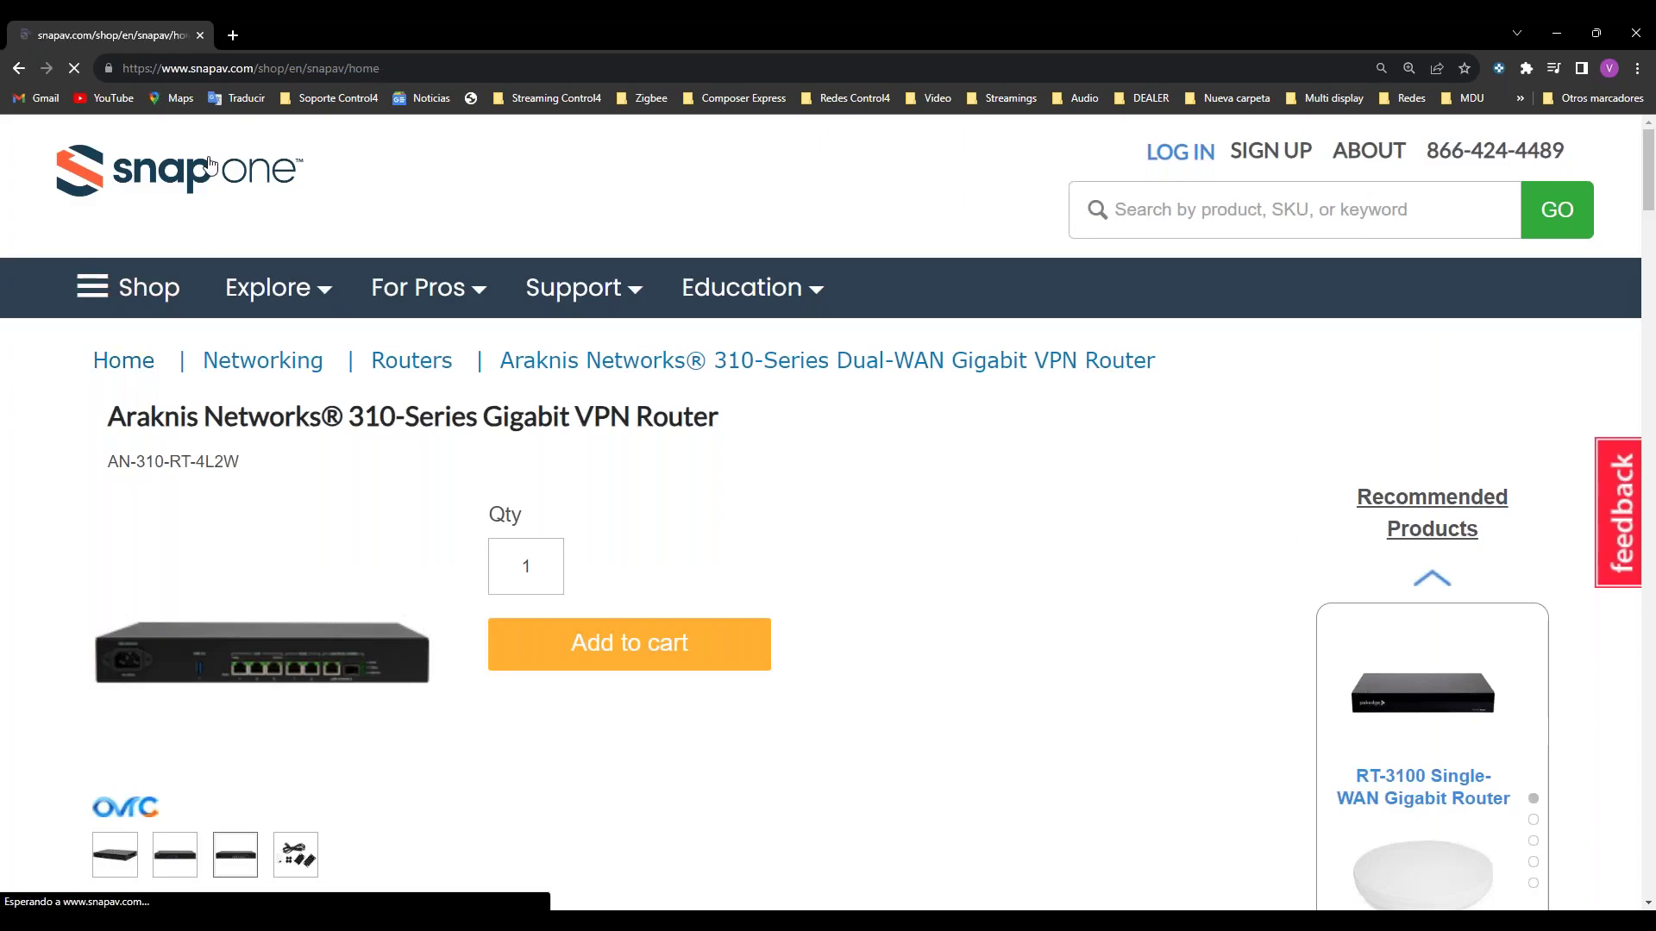
Step: On the Snap One home page, highlight the multi-gigabit WAN-LAN speeds text, then return to Composer Pro
{"action": "left_click", "coordinate": [211, 168]}
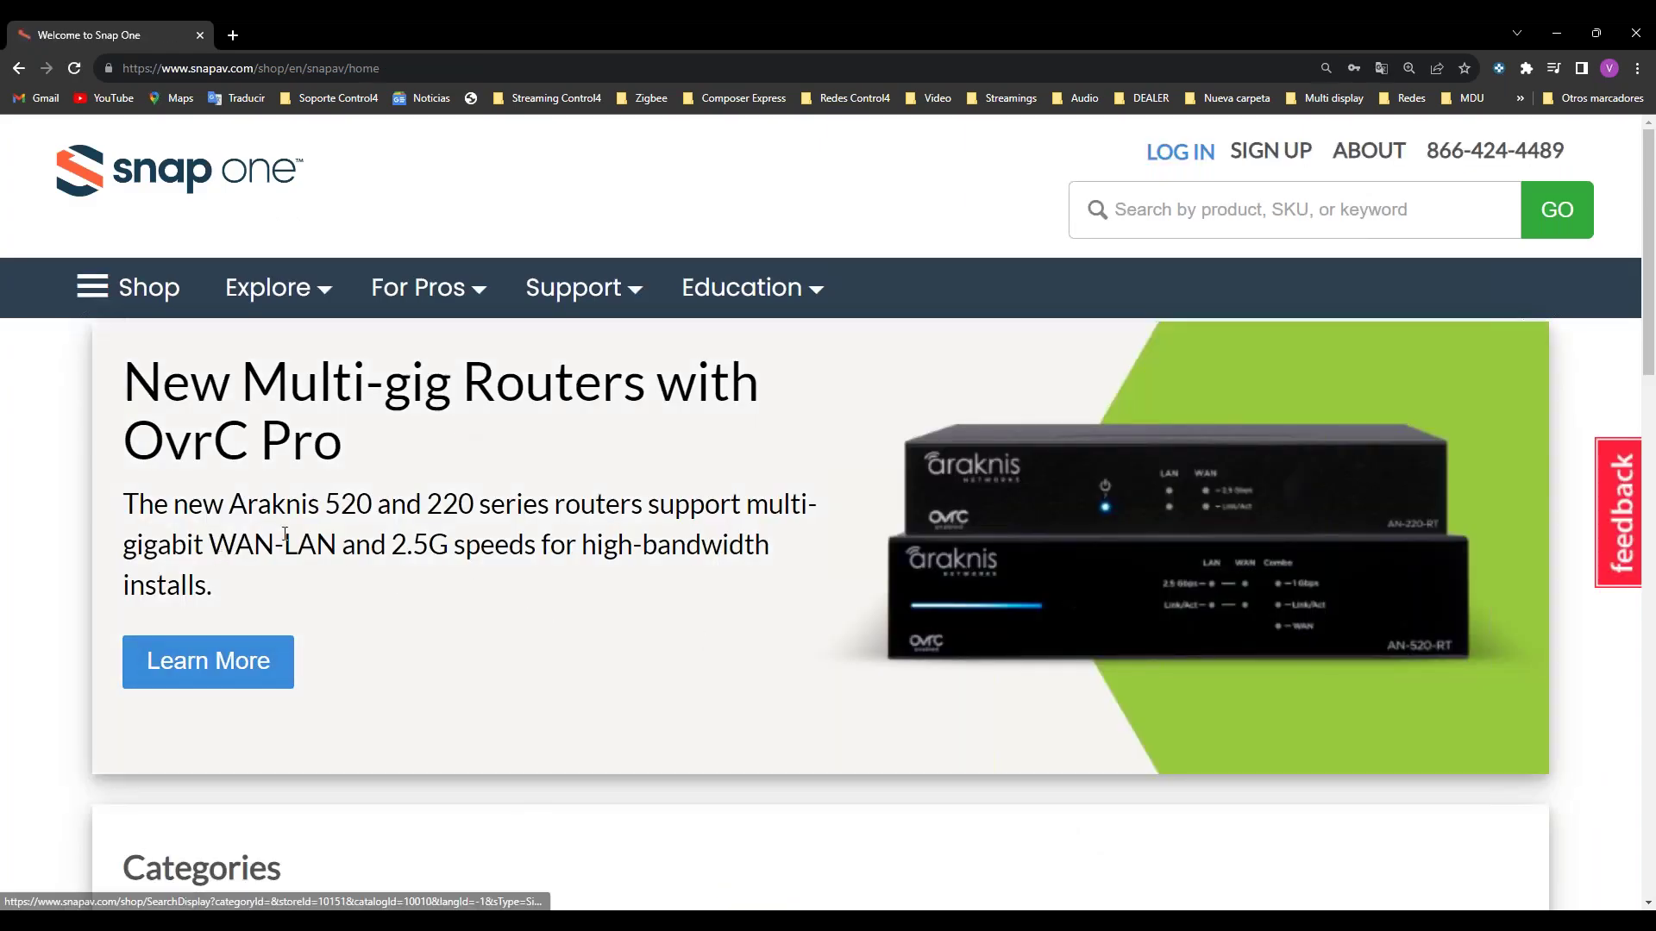
{"action": "left_click_drag", "start_coordinate": [257, 545], "coordinate": [847, 647]}
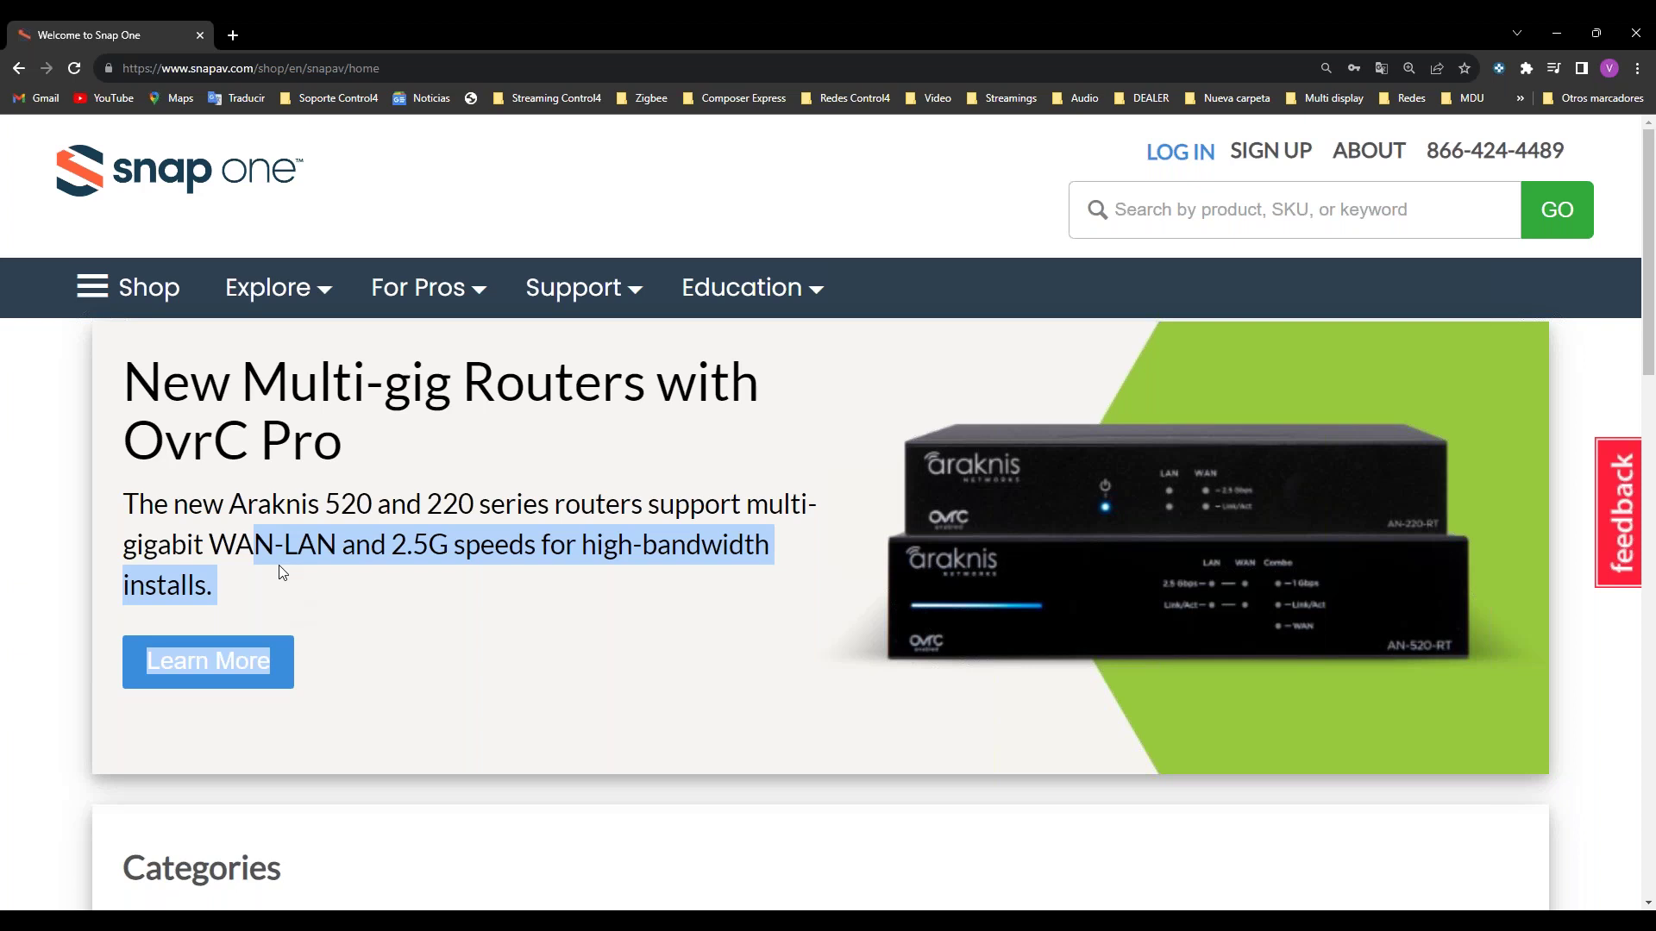
{"action": "scroll", "coordinate": [259, 619], "scroll_direction": "down", "scroll_amount": 1}
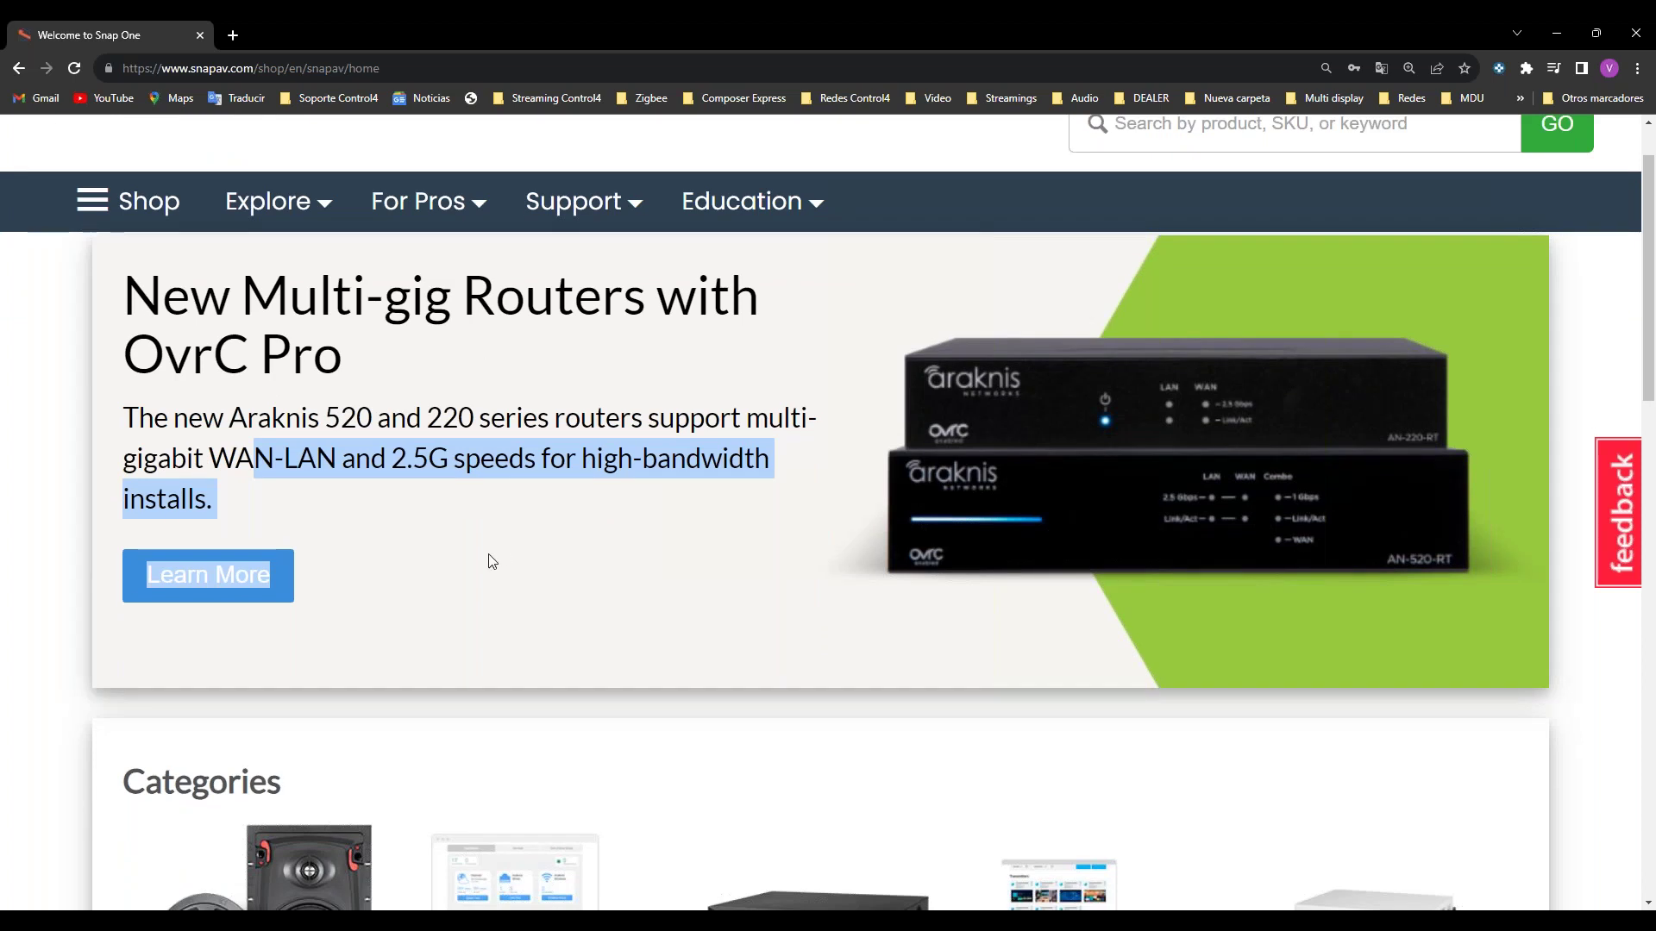
{"action": "scroll", "coordinate": [489, 561], "scroll_direction": "up", "scroll_amount": 1}
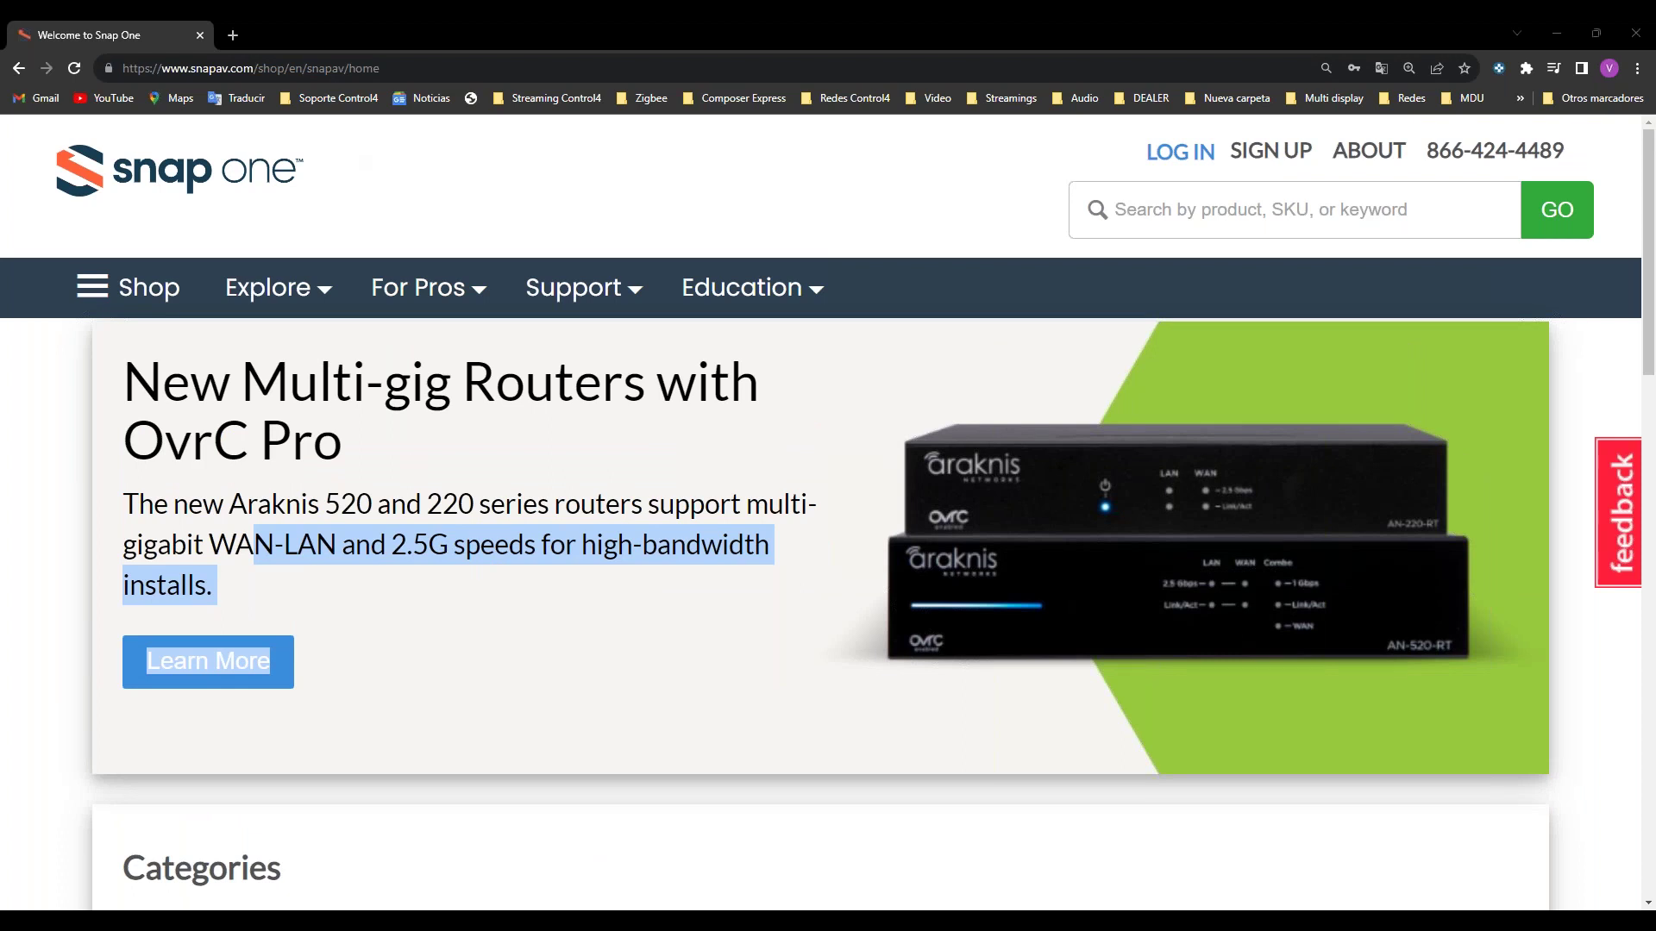
{"action": "key", "text": "alt+Tab"}
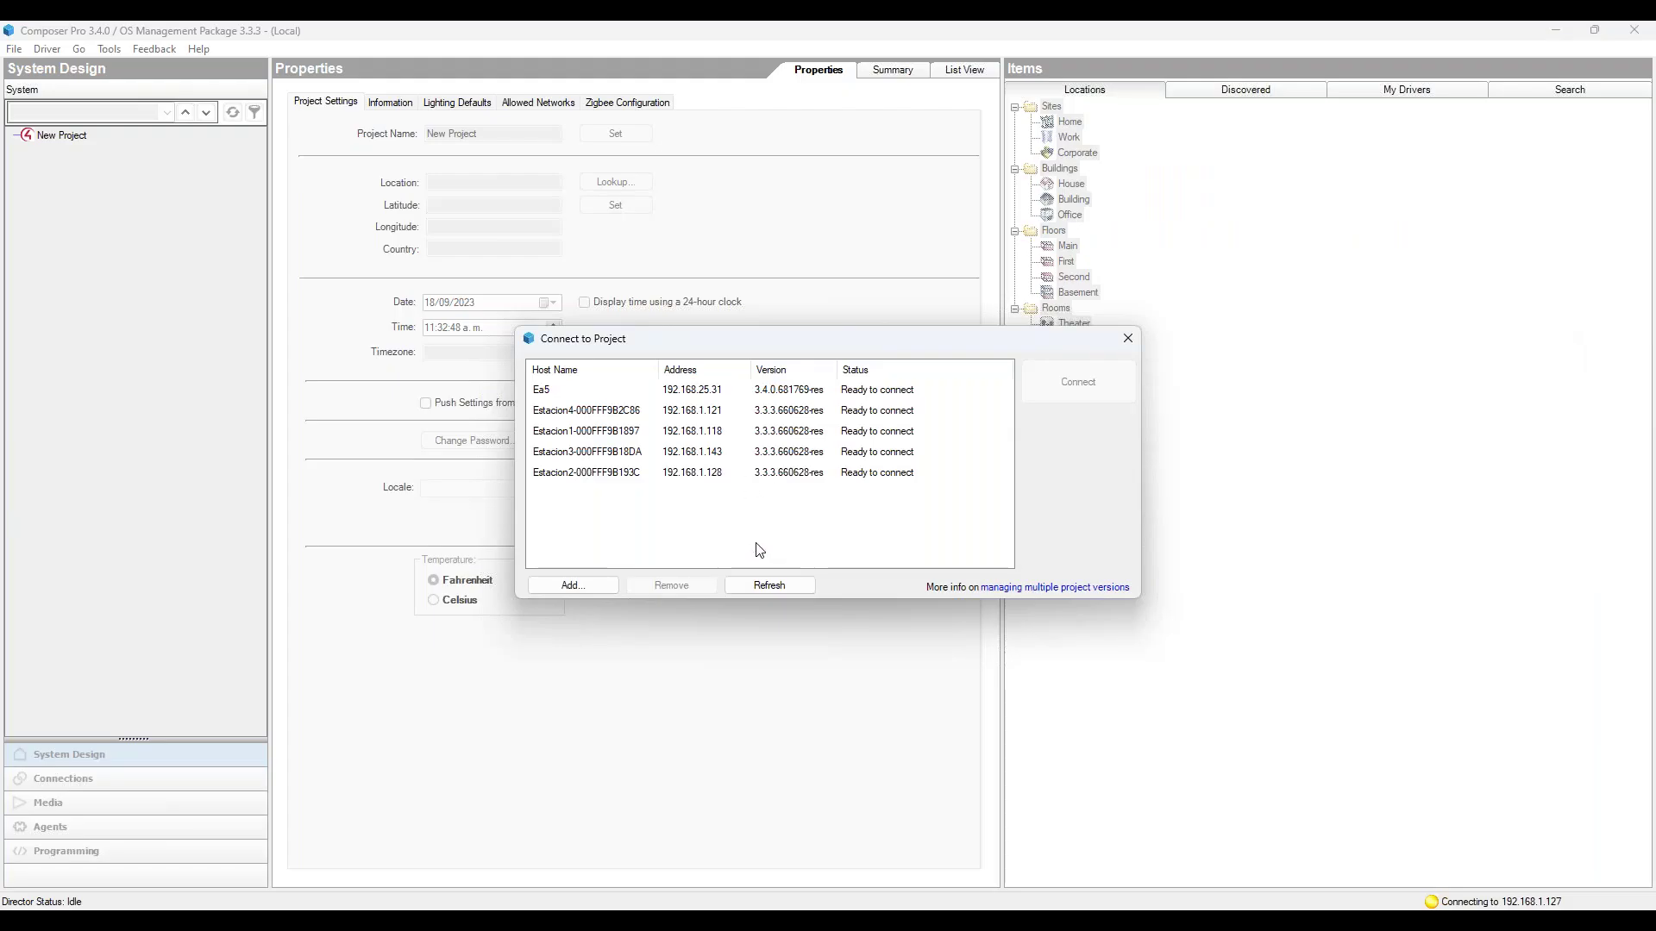
Step: Refresh the controller list, try a local system, and dismiss the 192.168.1.127 connection error
{"action": "left_click", "coordinate": [769, 585]}
{"action": "key", "text": "Escape"}
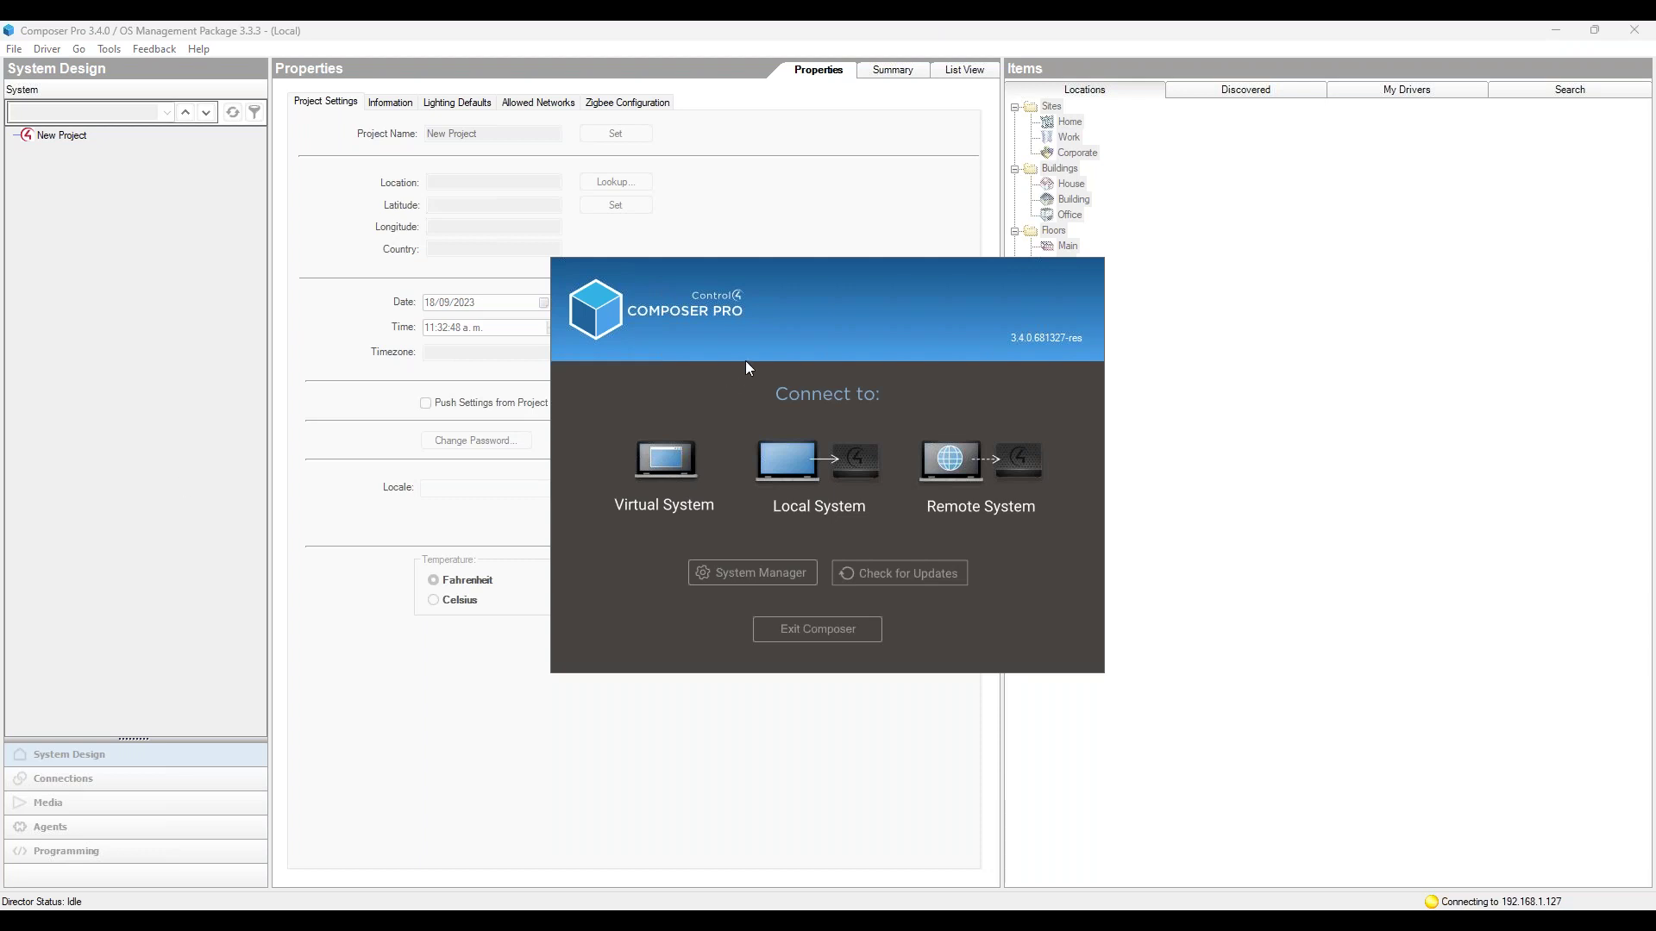
{"action": "left_click", "coordinate": [799, 459]}
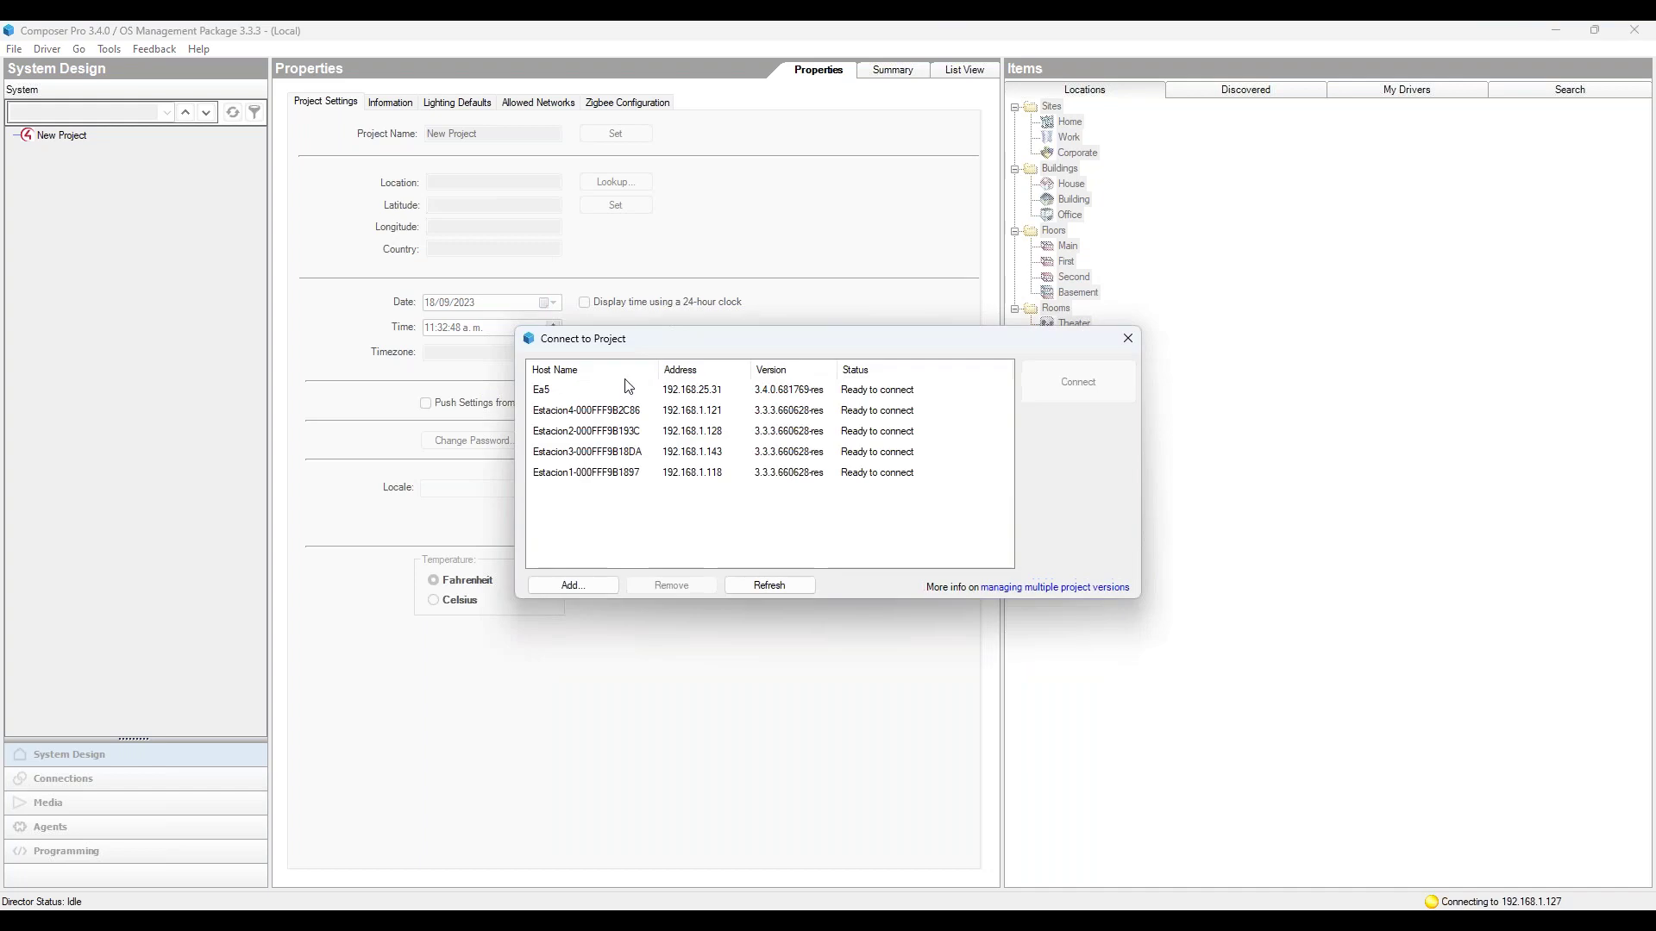
{"action": "key", "text": "Escape"}
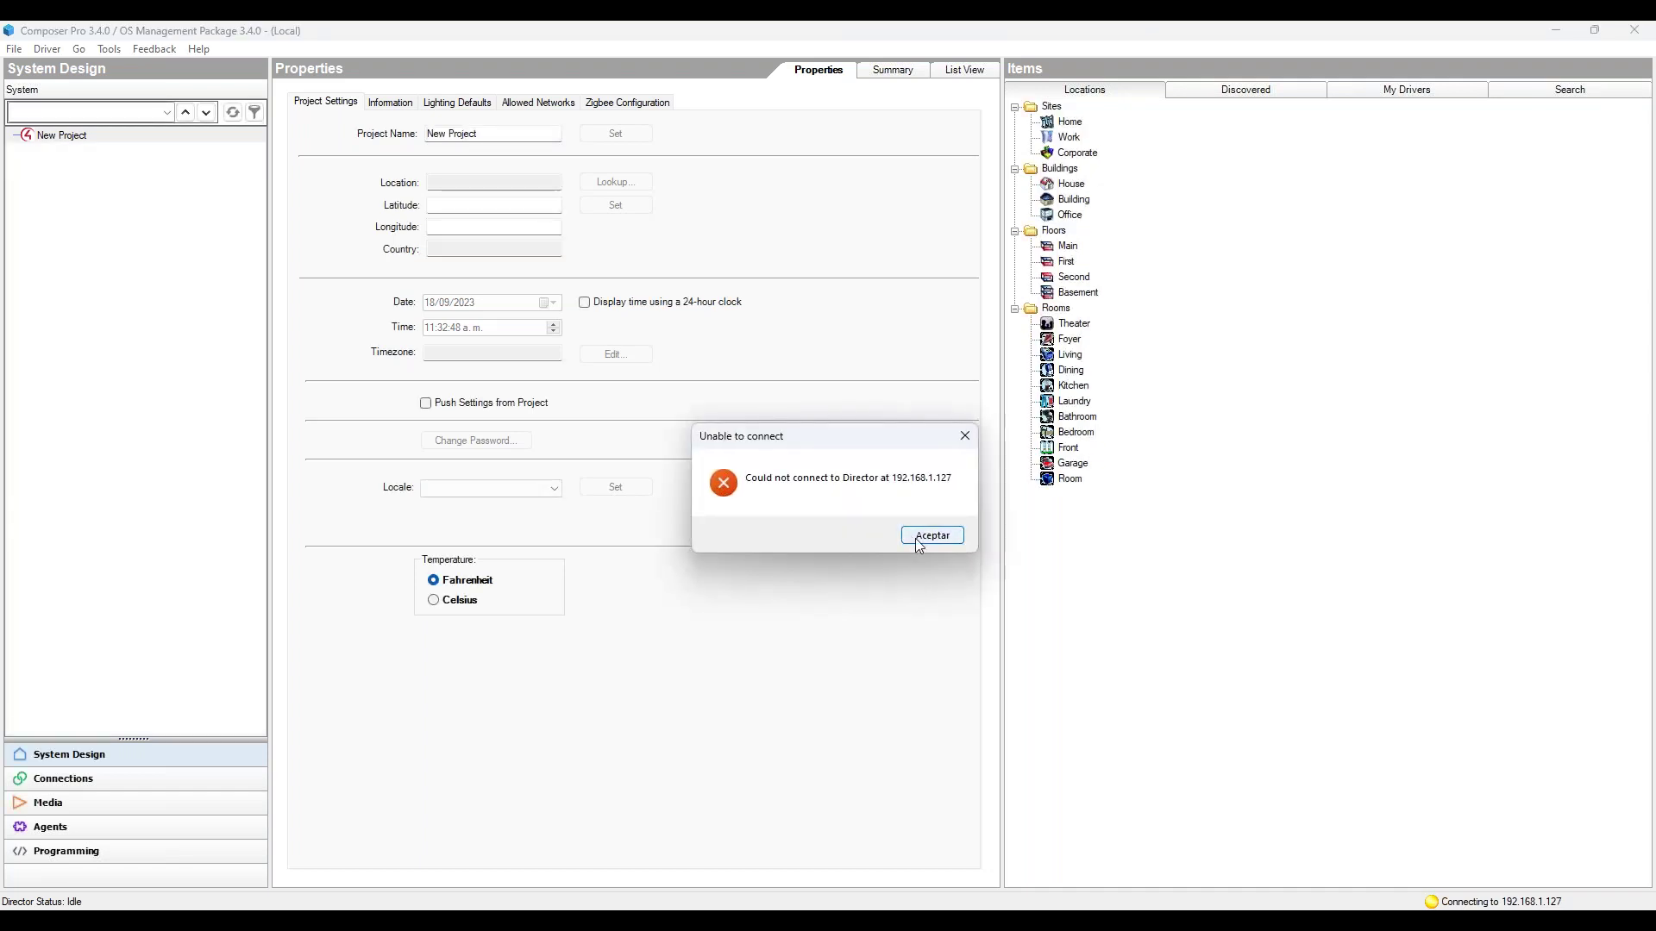
{"action": "left_click", "coordinate": [914, 536]}
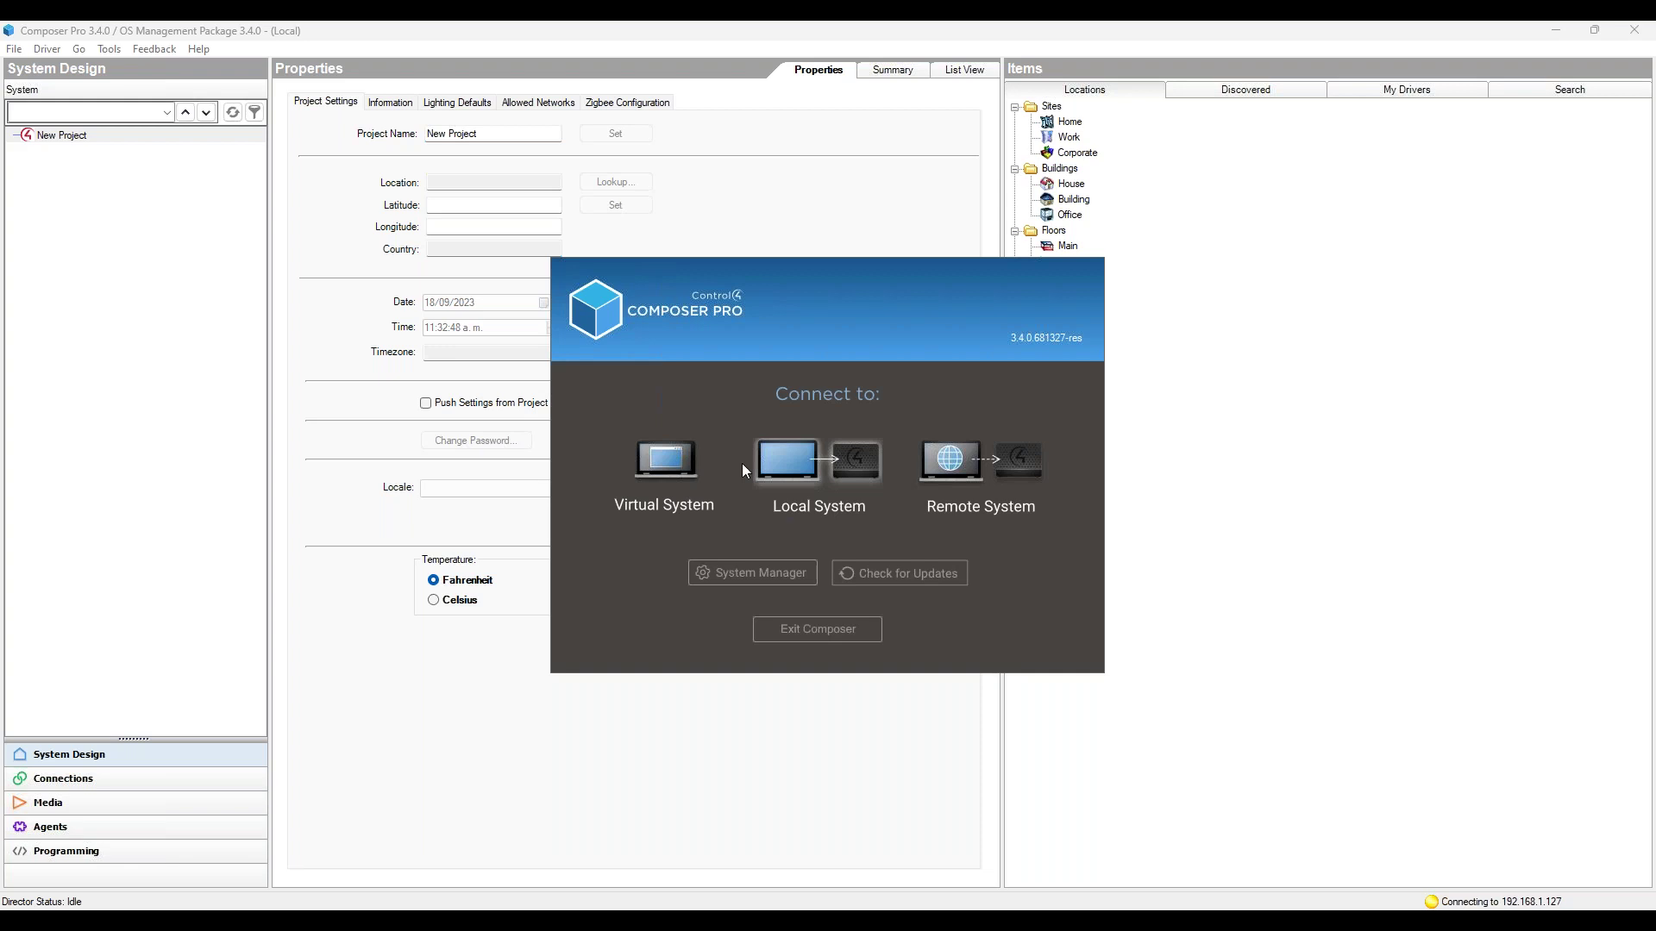
Step: Bring the 310 Araknis Router browser window back to the front from the taskbar
{"action": "mouse_move", "coordinate": [525, 920]}
{"action": "mouse_move", "coordinate": [580, 910]}
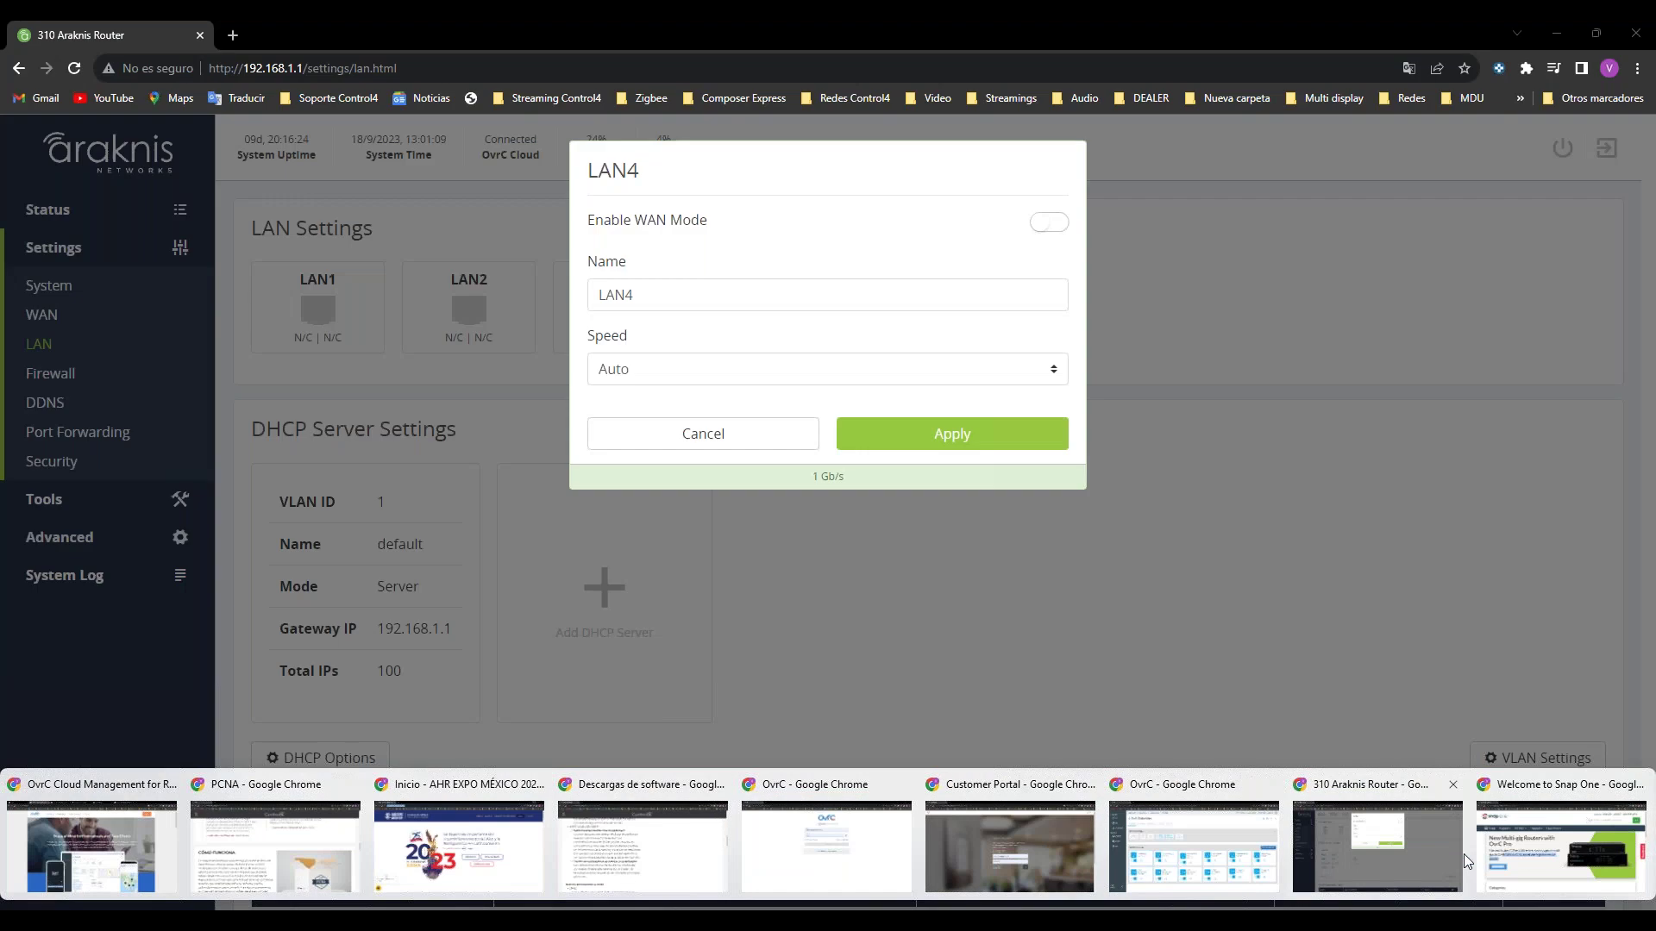
{"action": "mouse_move", "coordinate": [1543, 851]}
{"action": "left_click", "coordinate": [1402, 852]}
Step: Cancel the LAN4 dialog, review VLAN 1's 'default' DHCP server (192.168.1.1, 100 IPs), then open WAN settings
{"action": "left_click", "coordinate": [747, 434]}
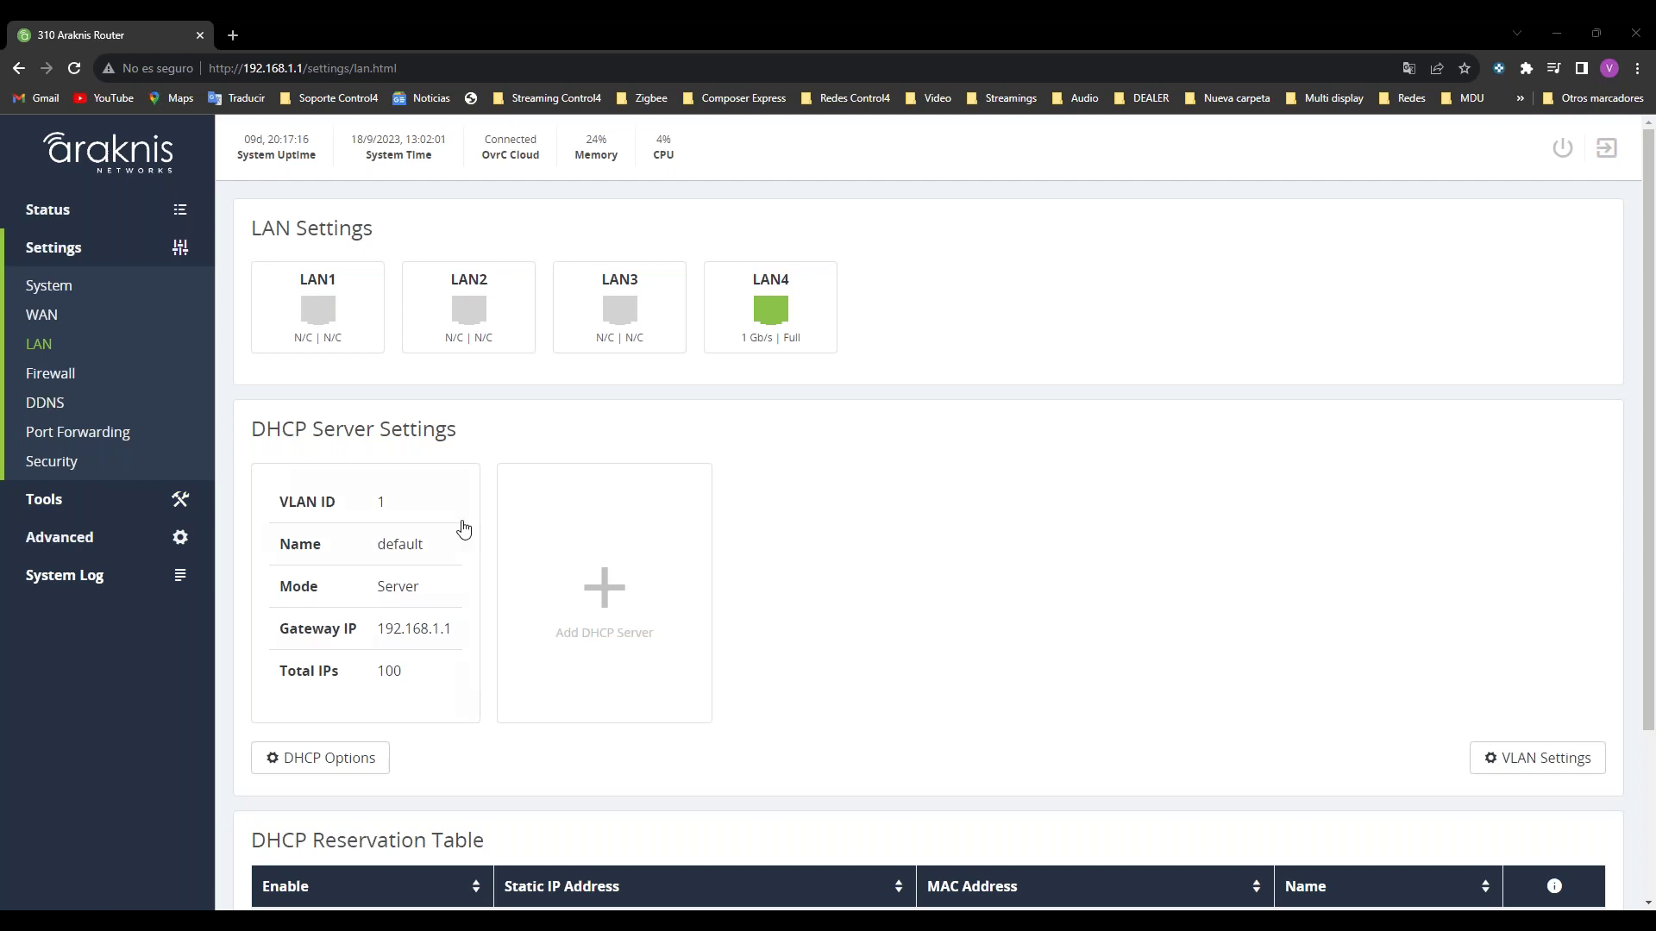
{"action": "left_click", "coordinate": [473, 559]}
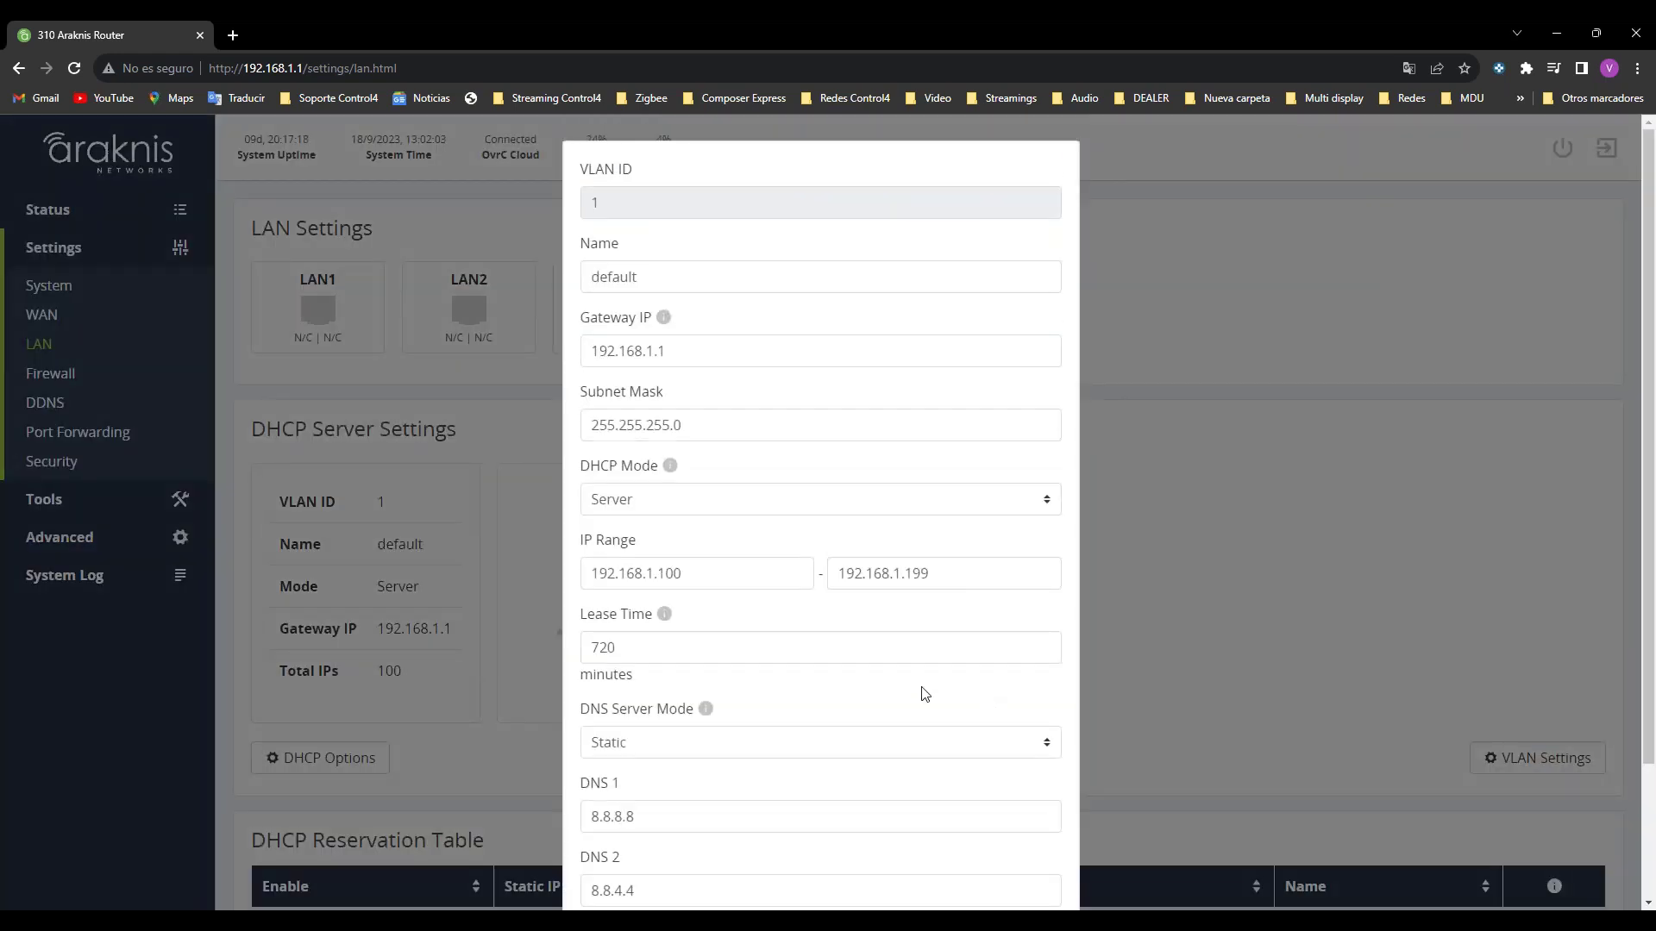
{"action": "scroll", "coordinate": [776, 733], "scroll_direction": "down", "scroll_amount": 1}
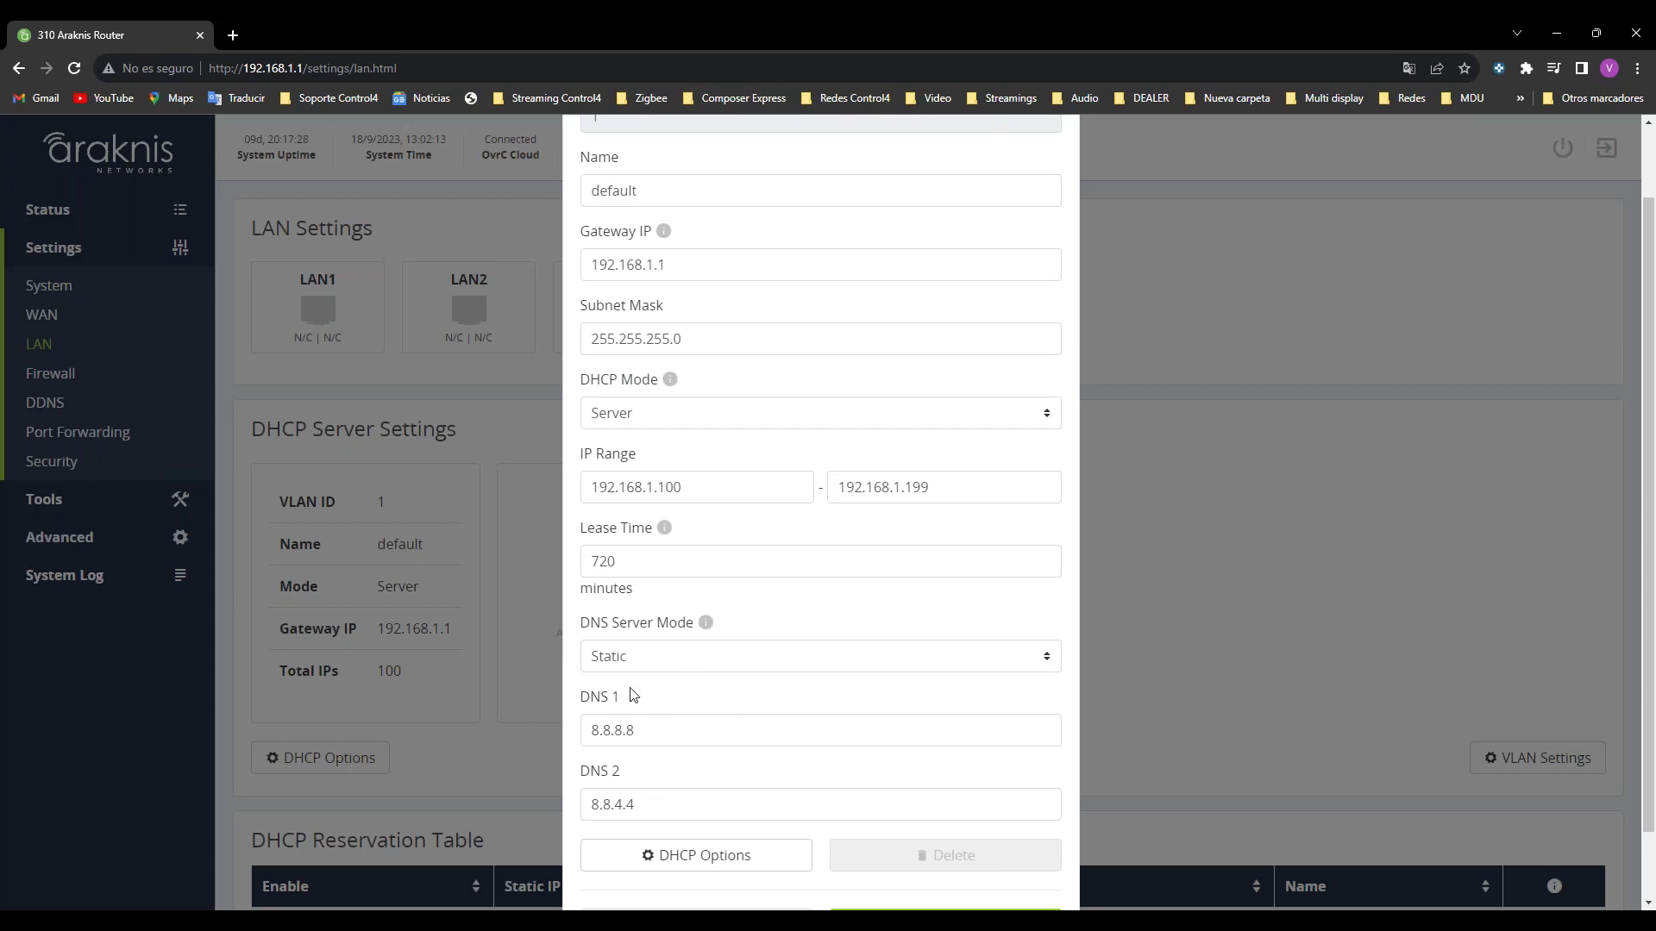
{"action": "left_click", "coordinate": [1428, 632]}
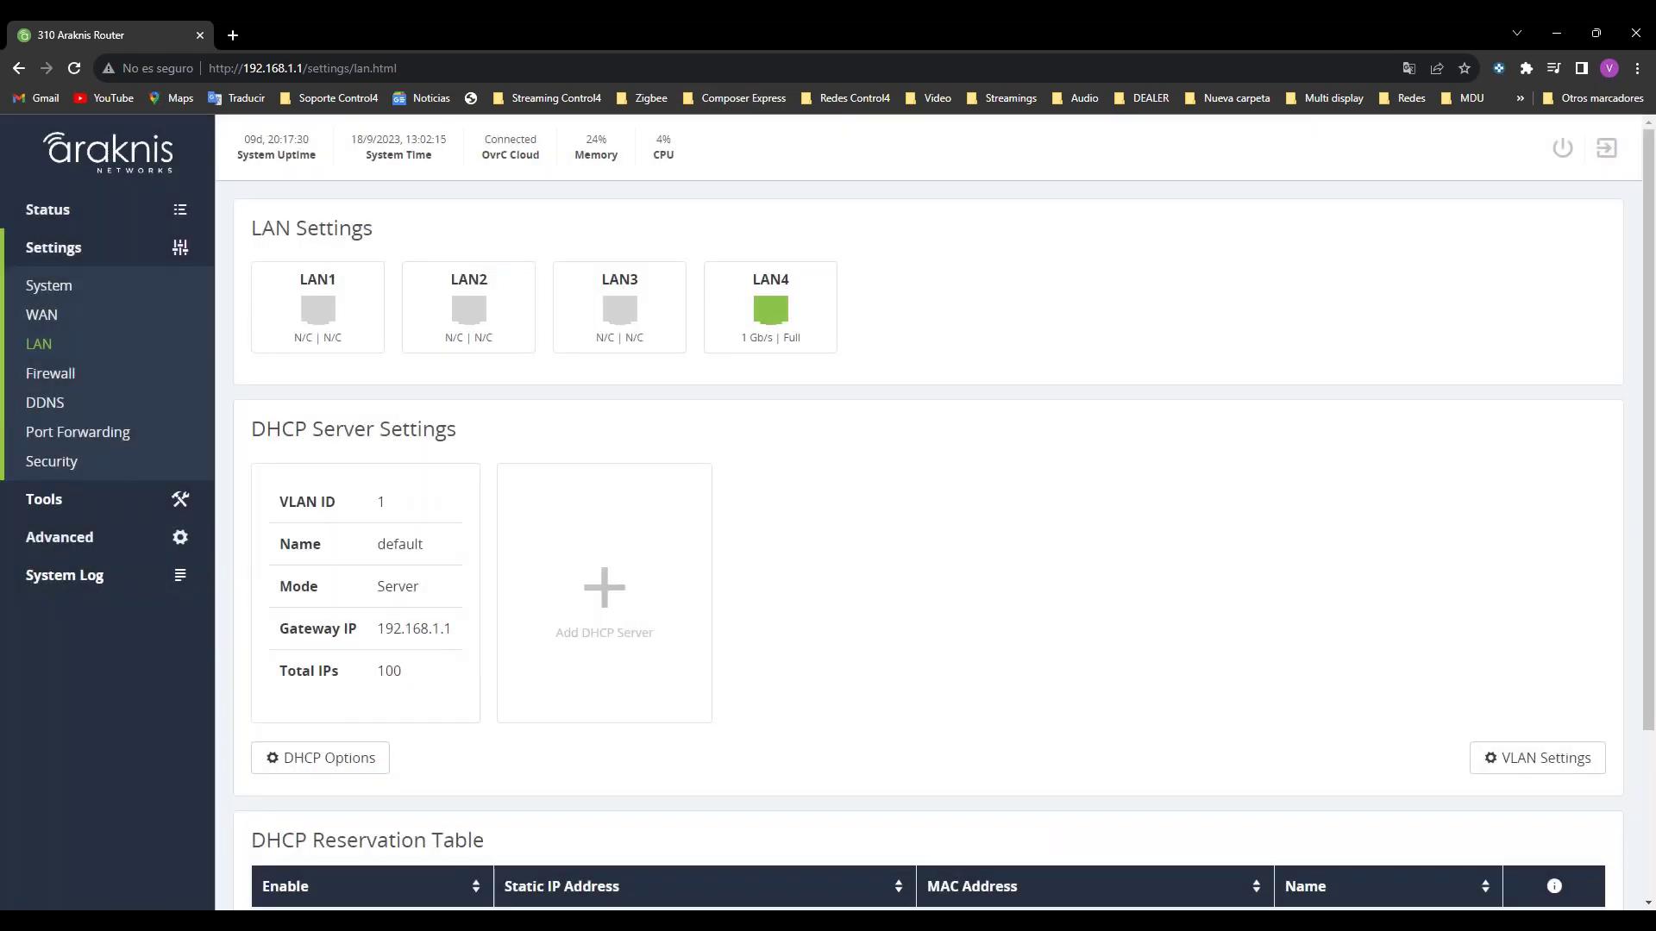
{"action": "left_click", "coordinate": [41, 315]}
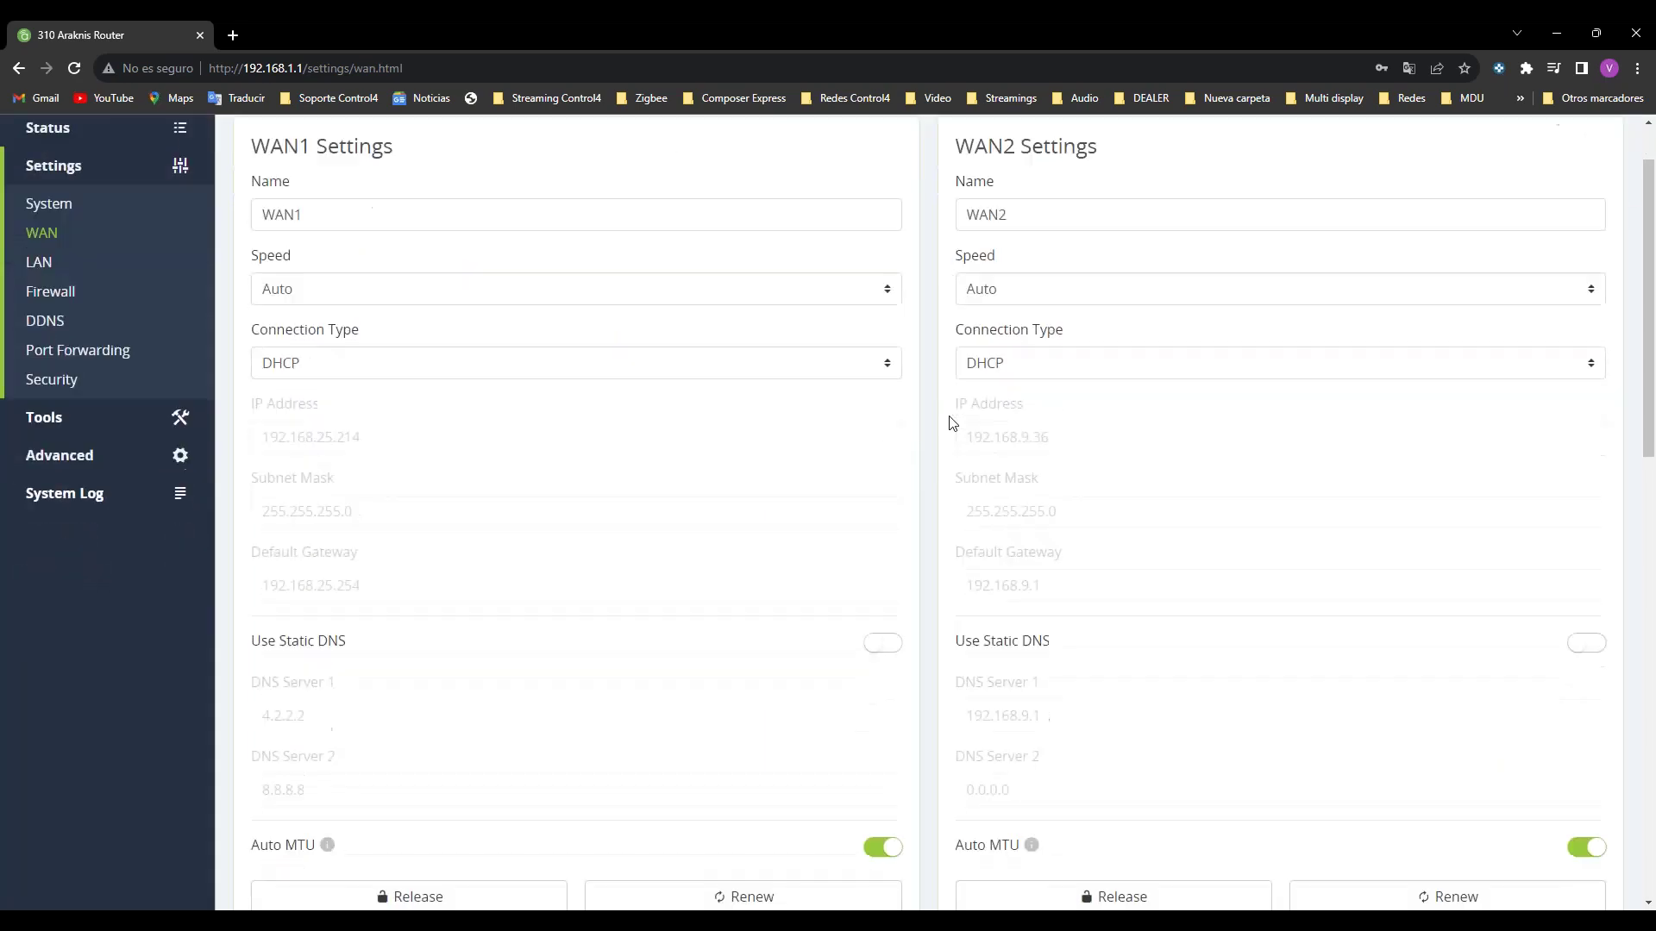
Step: Scroll through the WAN1 and WAN2 settings, then reopen the default VLAN's DHCP server settings on the LAN page
{"action": "scroll", "coordinate": [1134, 691], "scroll_direction": "down", "scroll_amount": 2}
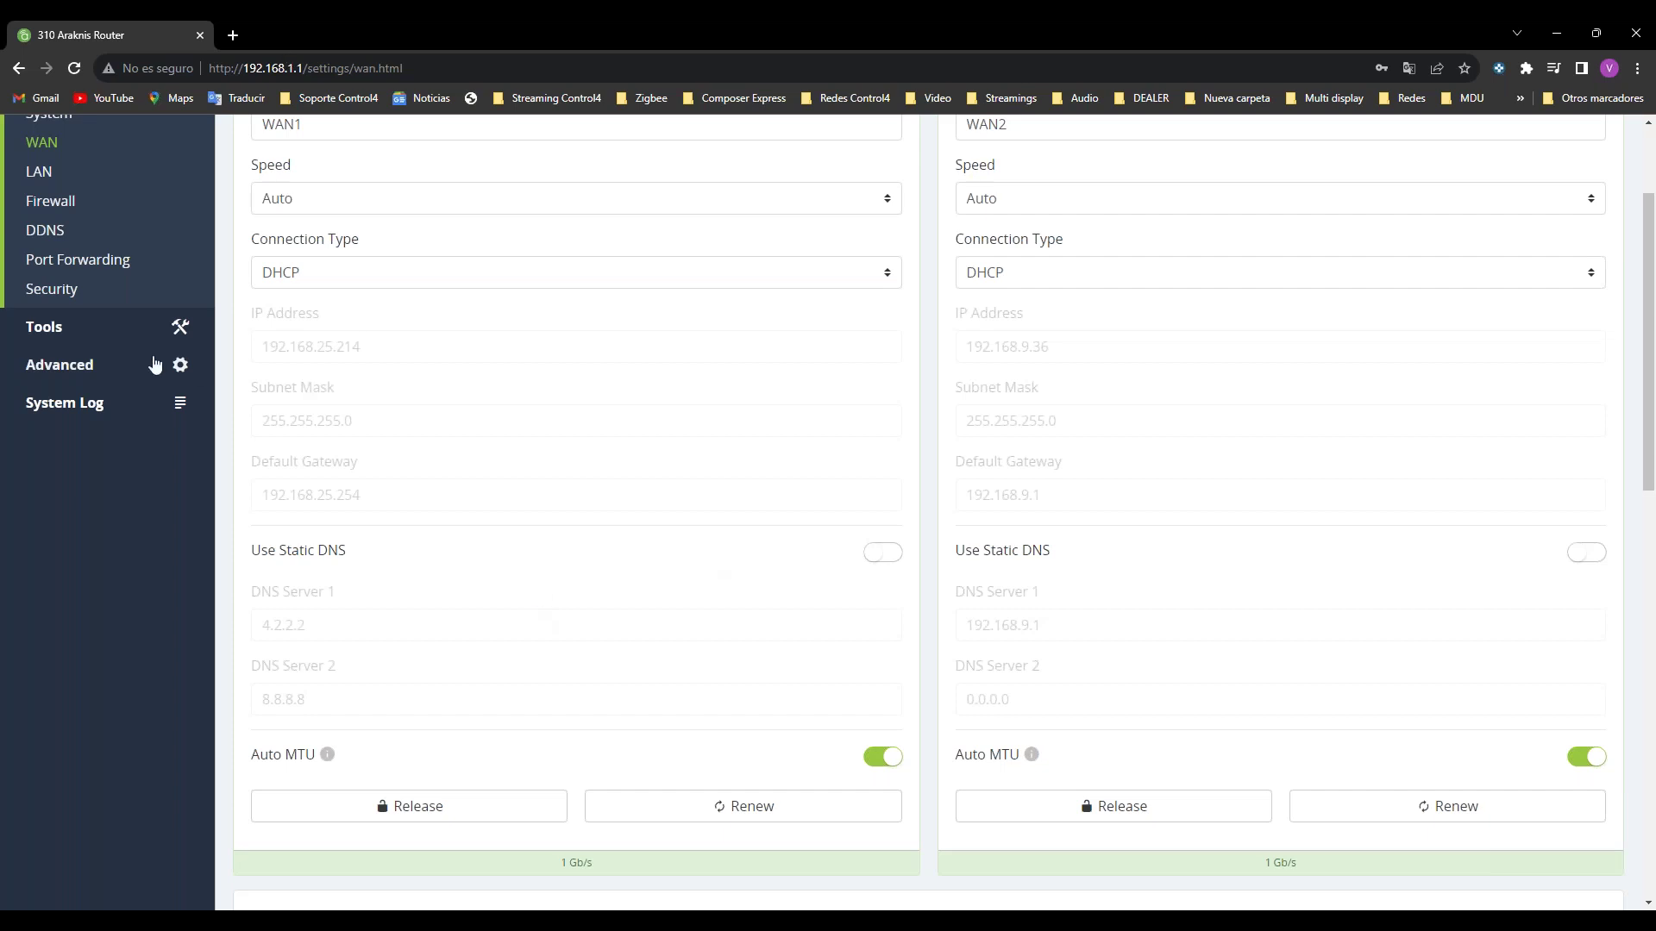
{"action": "left_click", "coordinate": [39, 172]}
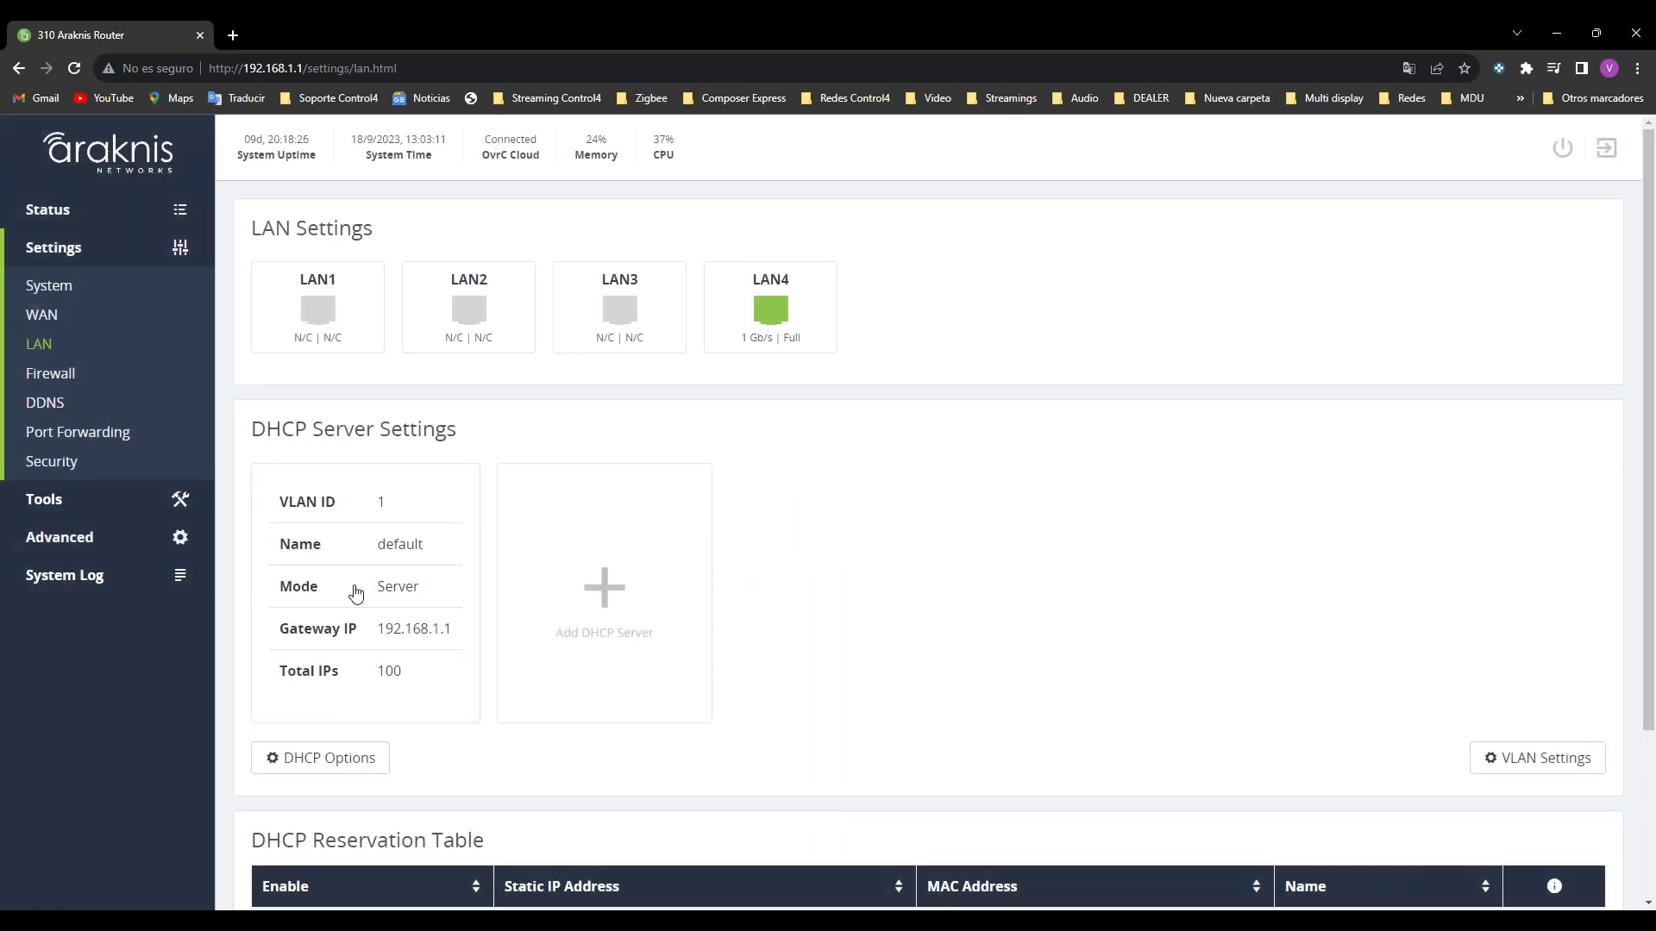
{"action": "left_click", "coordinate": [353, 586]}
{"action": "scroll", "coordinate": [961, 578], "scroll_direction": "down", "scroll_amount": 2}
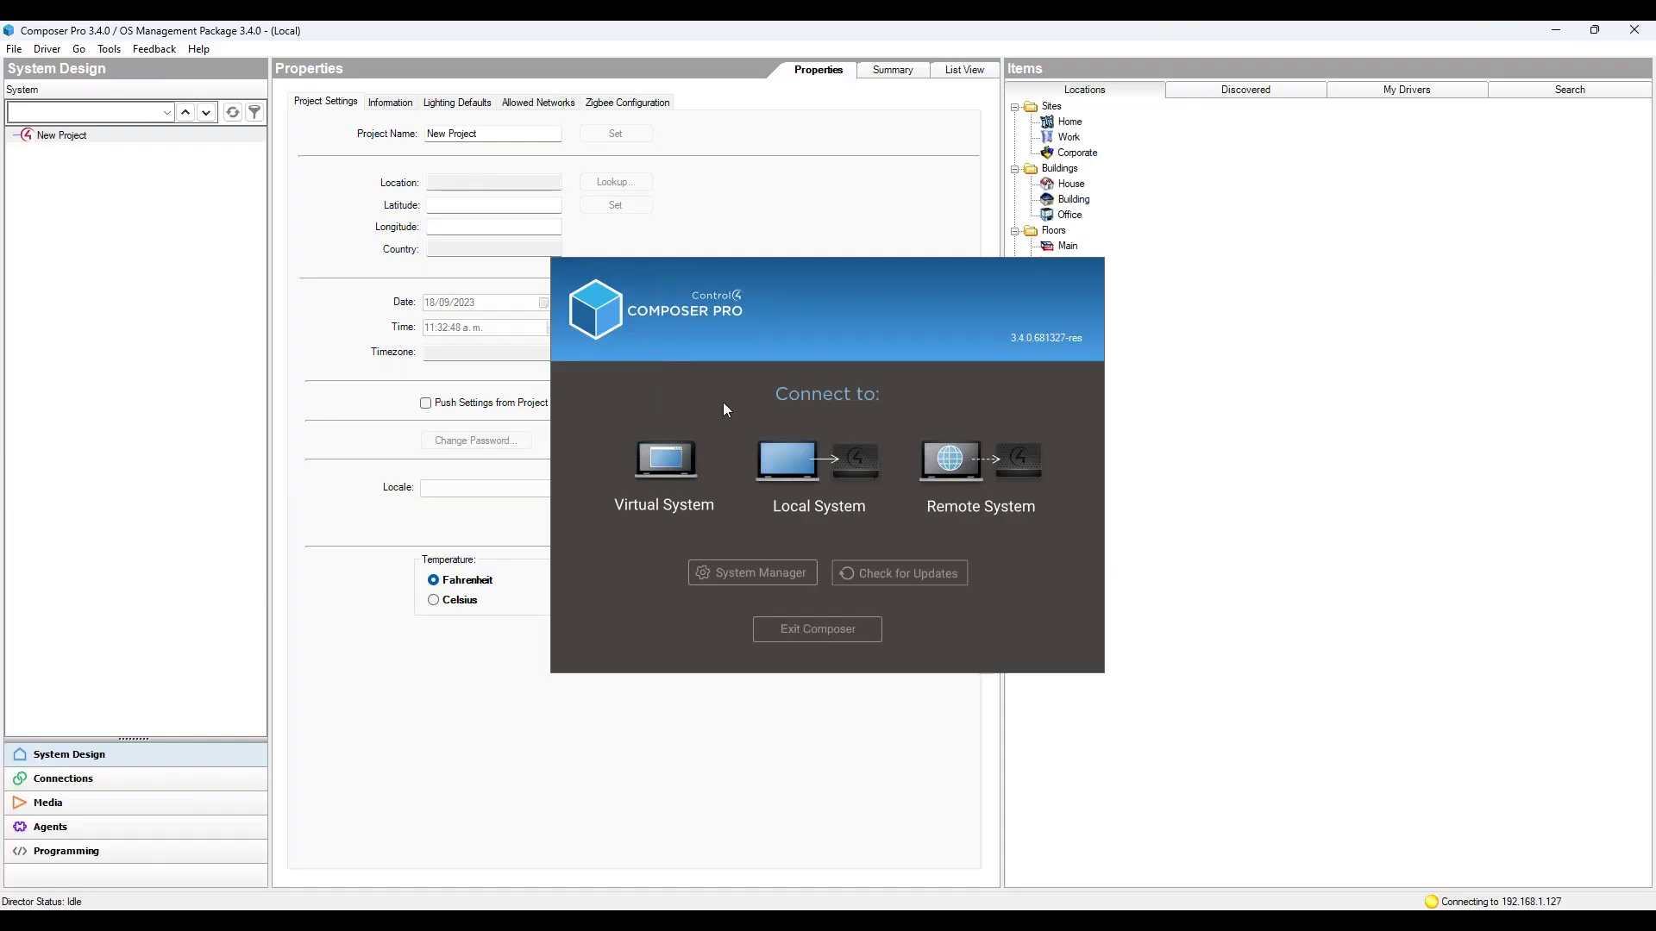
Step: Choose Local System in Composer's Connect dialog, then wake the Samsung DeX phone to its lock screen
{"action": "left_click", "coordinate": [811, 449]}
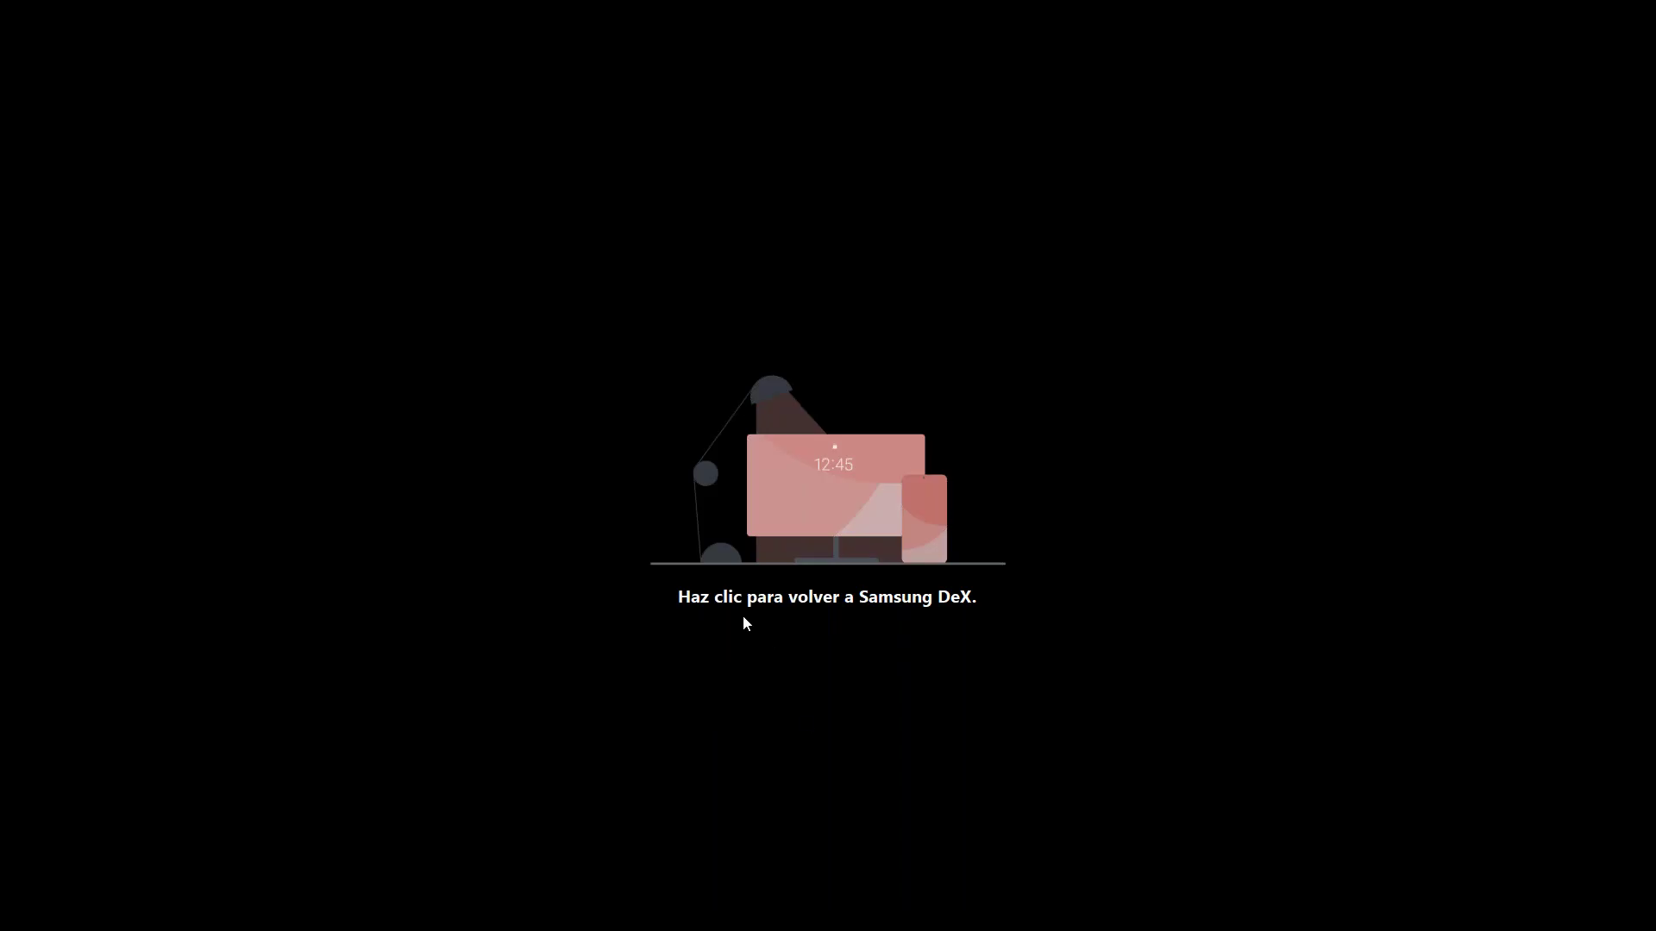
{"action": "left_click", "coordinate": [681, 490]}
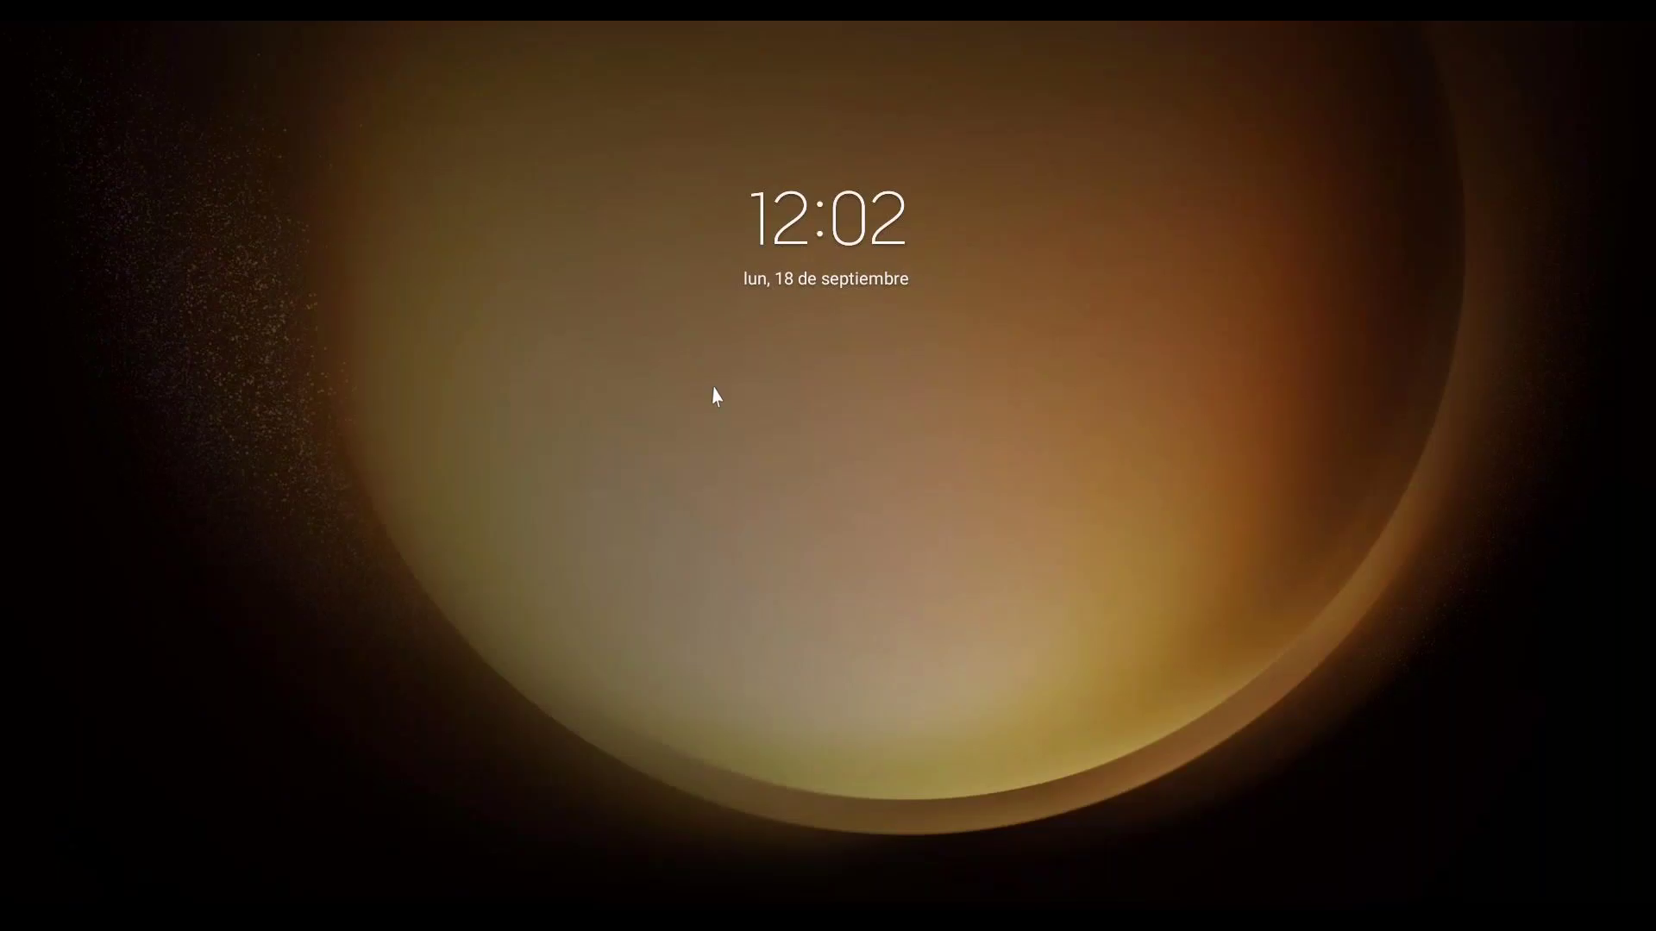
{"action": "left_click", "coordinate": [713, 392]}
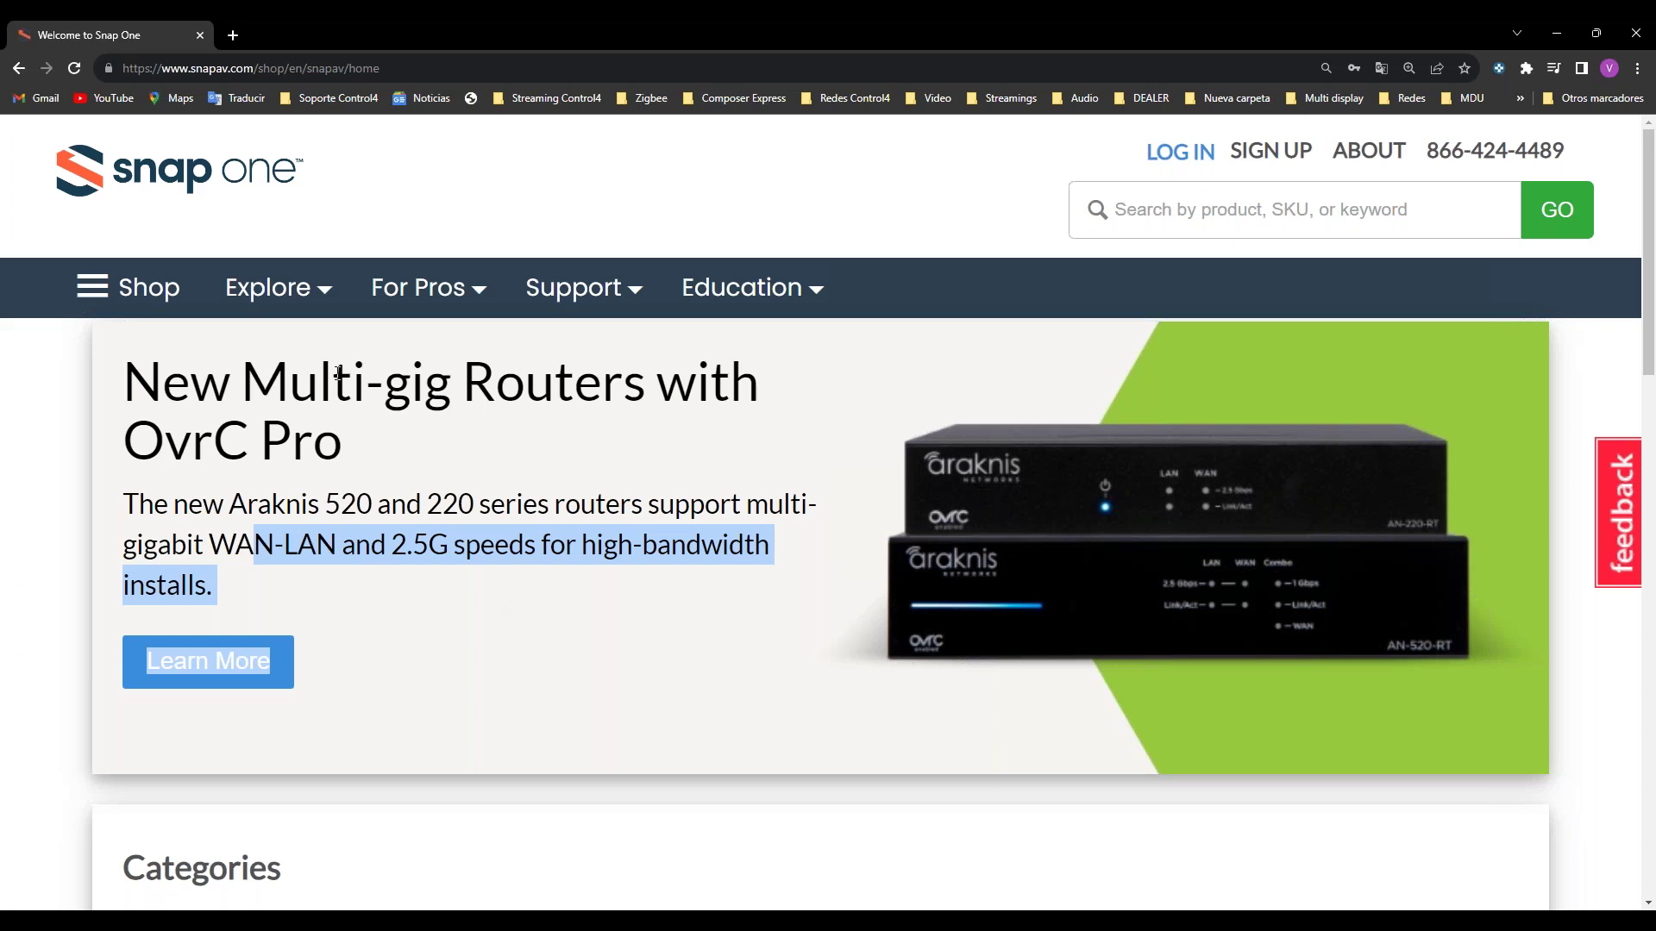
Step: In a new Chrome tab, search for 'fast' and open the Fast.com speed test result
{"action": "left_click", "coordinate": [240, 35]}
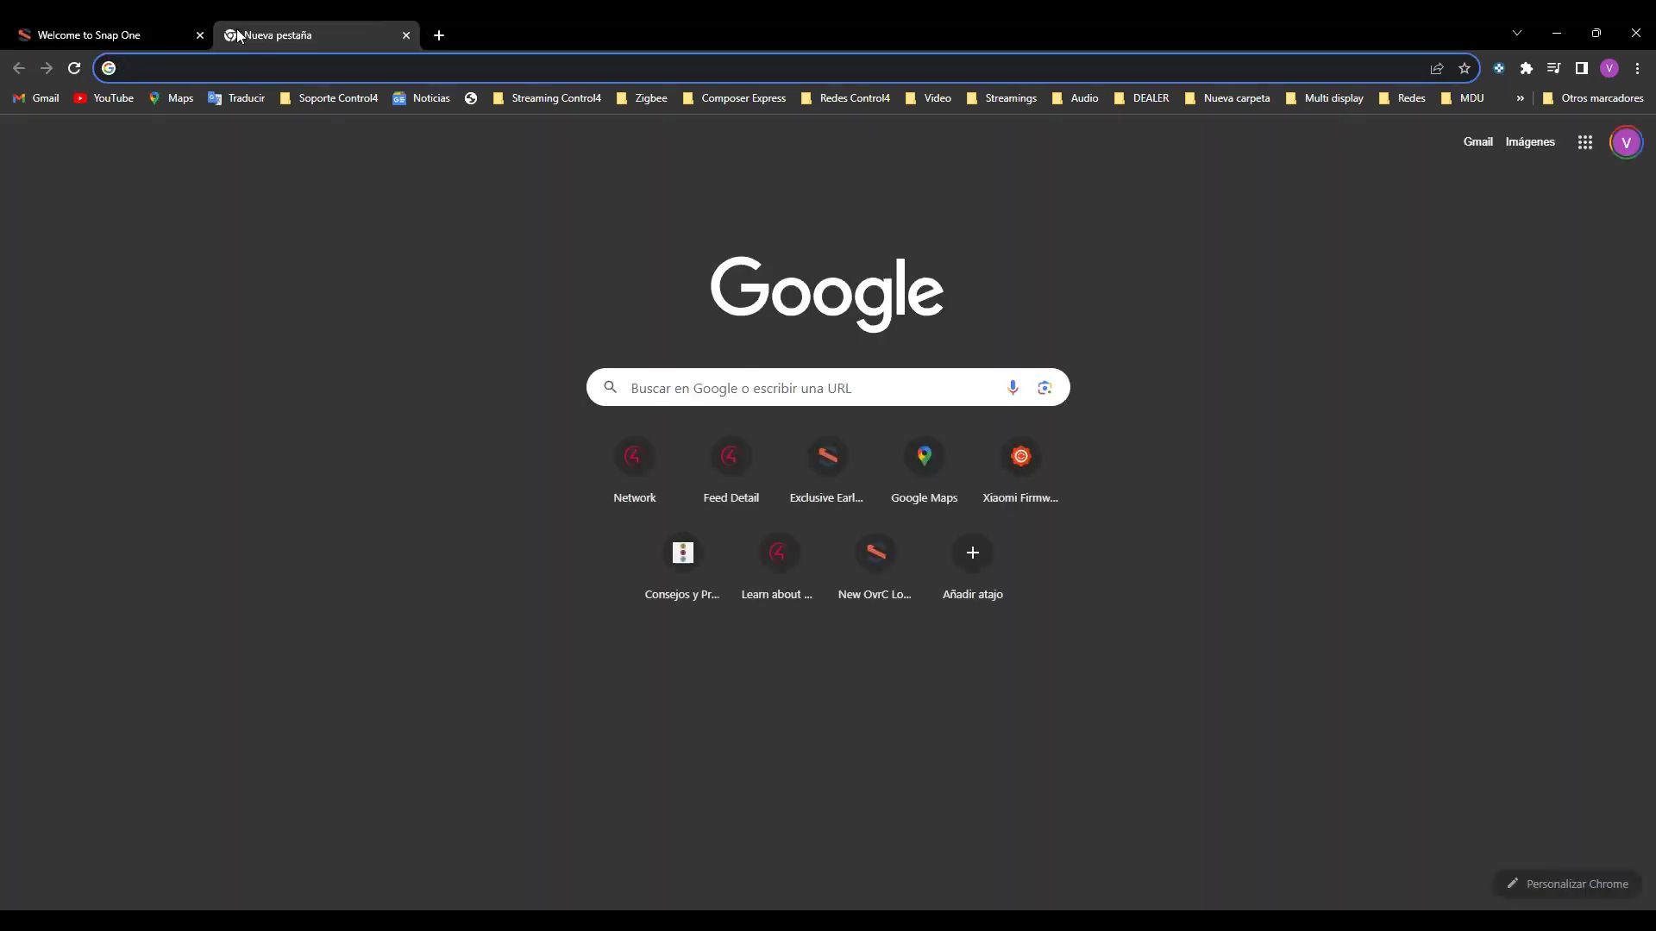
{"action": "type", "text": "fast"}
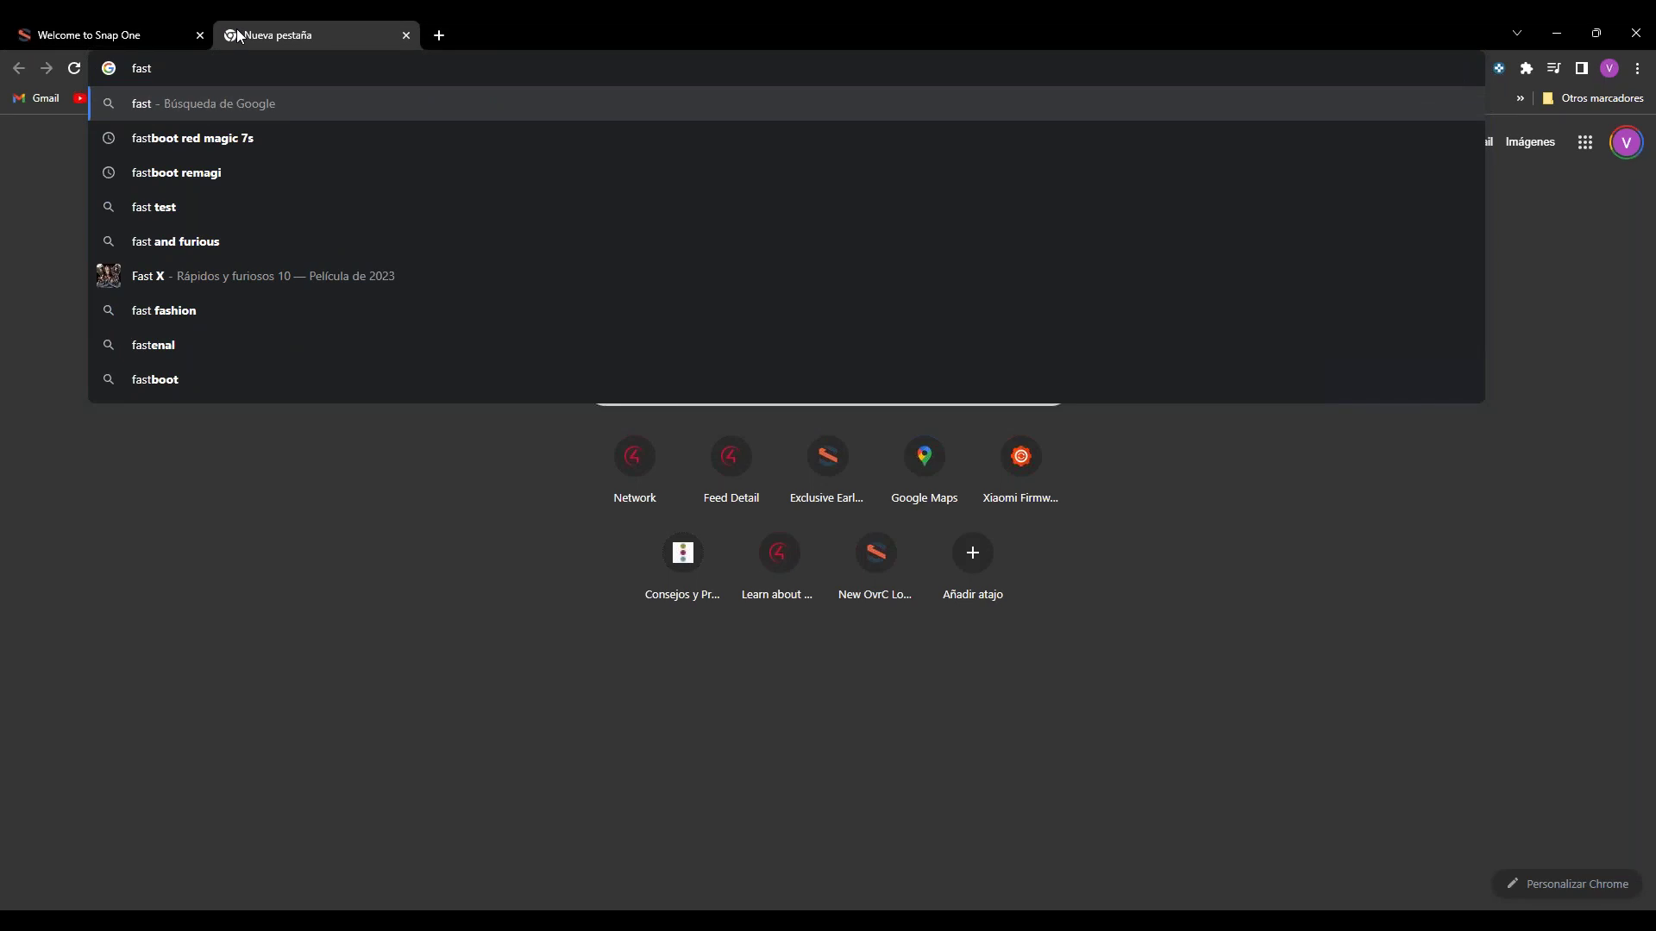
{"action": "key", "text": "Return"}
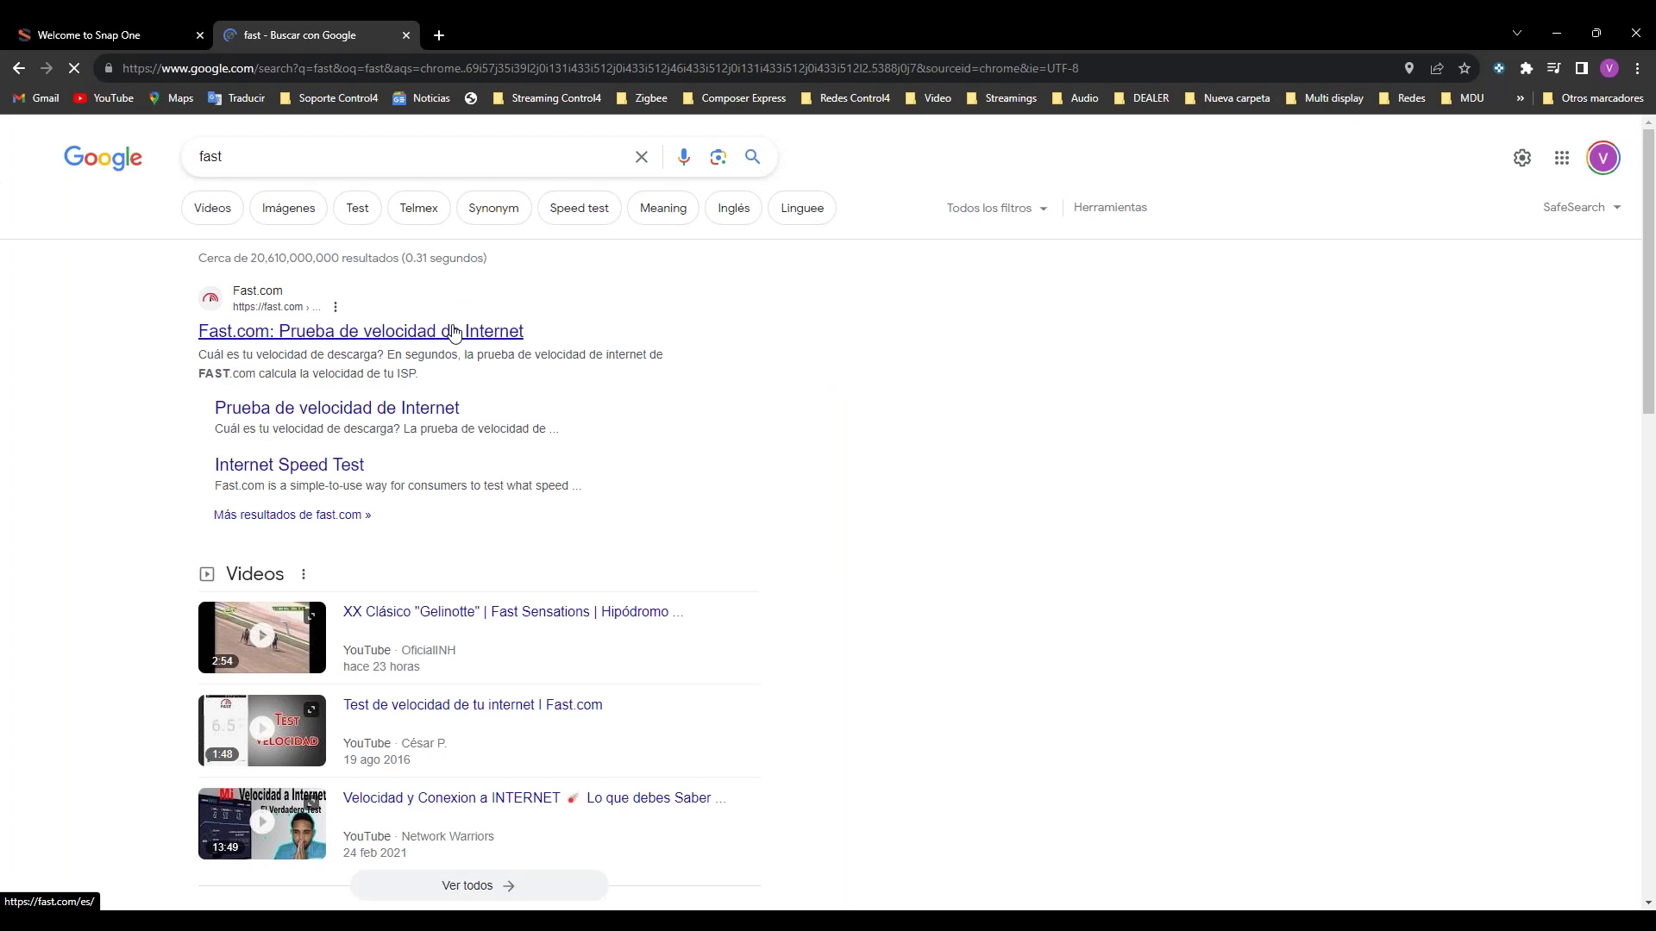
{"action": "left_click", "coordinate": [454, 333]}
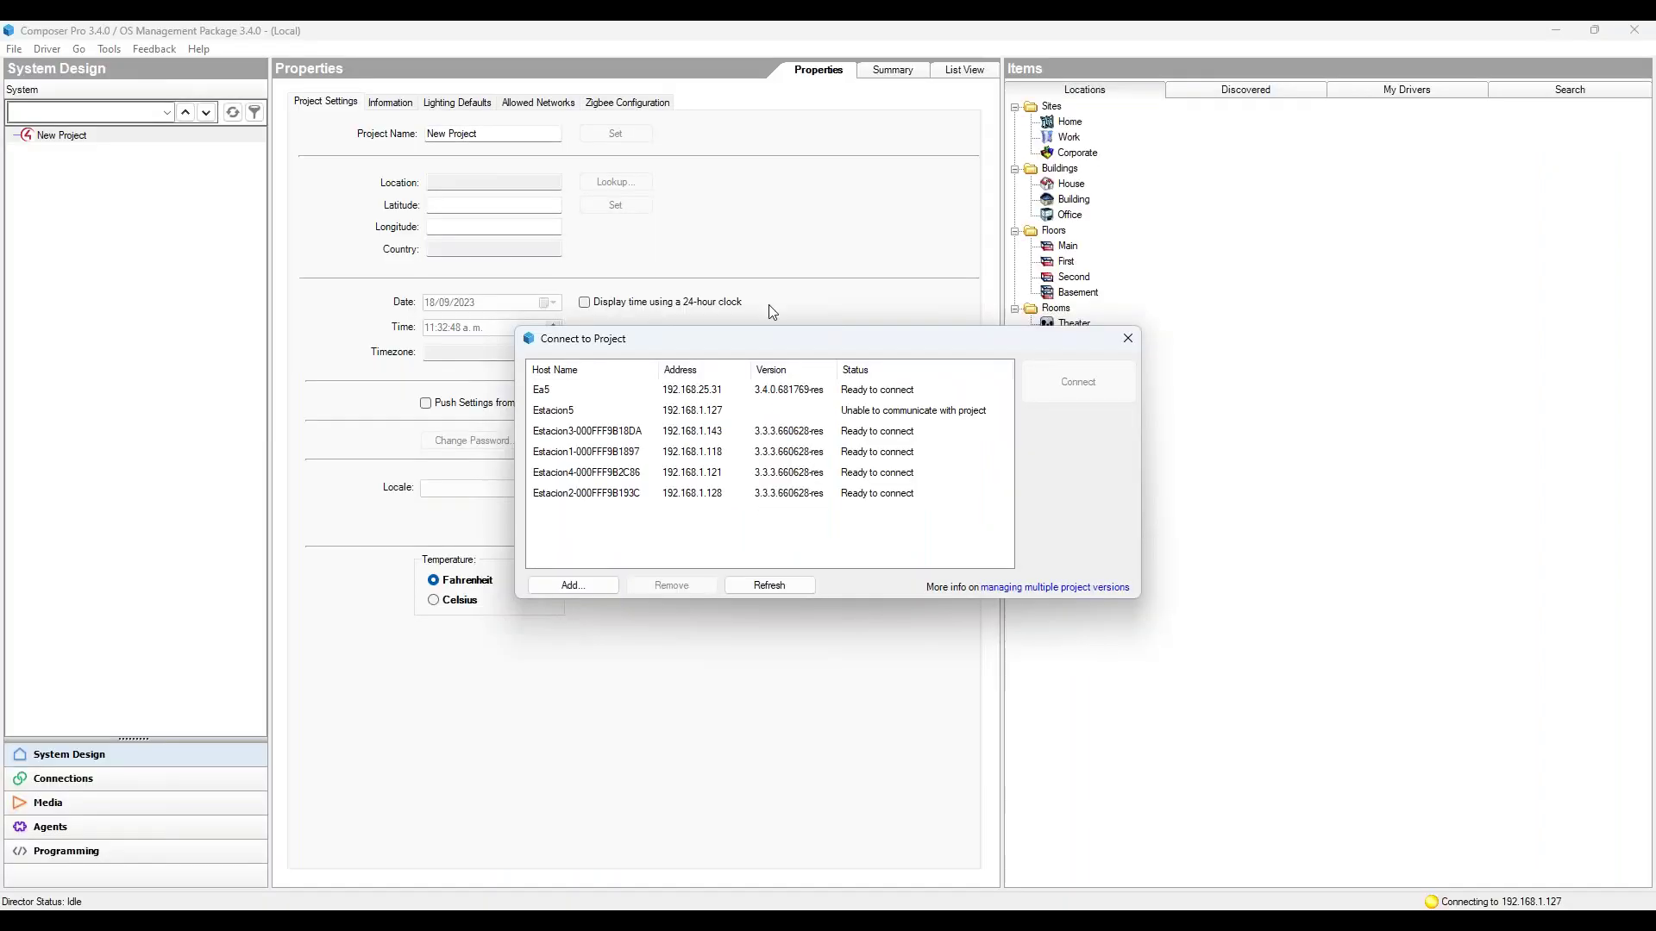
Step: Close Composer's Connect to Project list and exit the connect splash, leaving Fast.com's 540 Mbps result visible
{"action": "left_click", "coordinate": [1120, 344]}
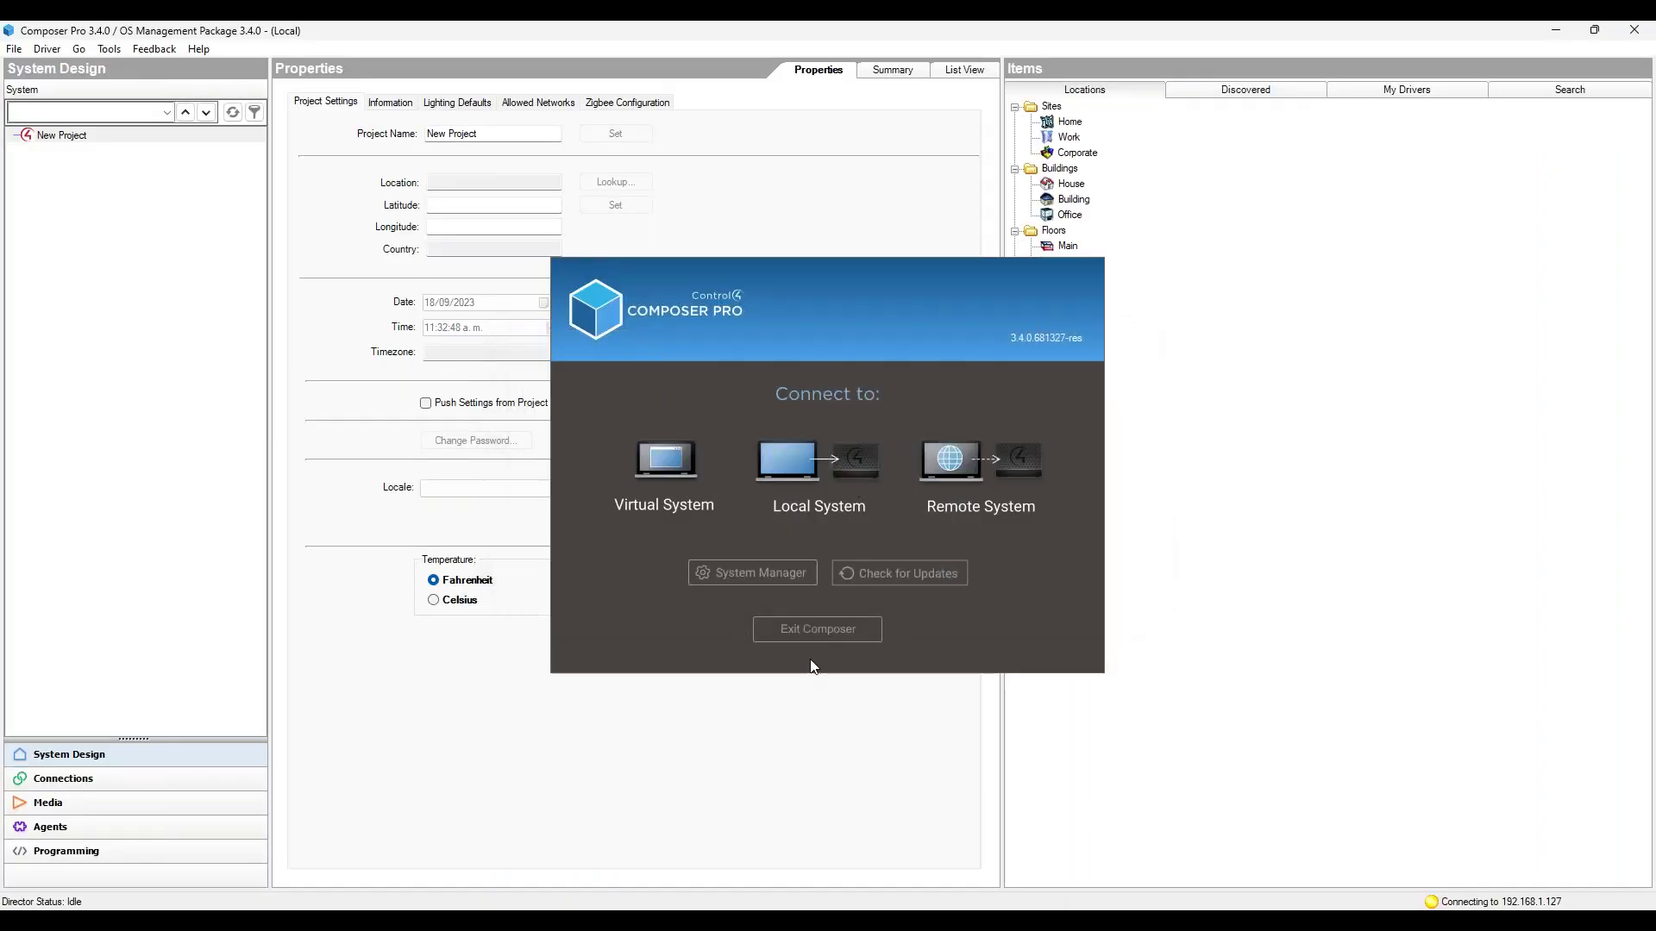
{"action": "left_click", "coordinate": [811, 633]}
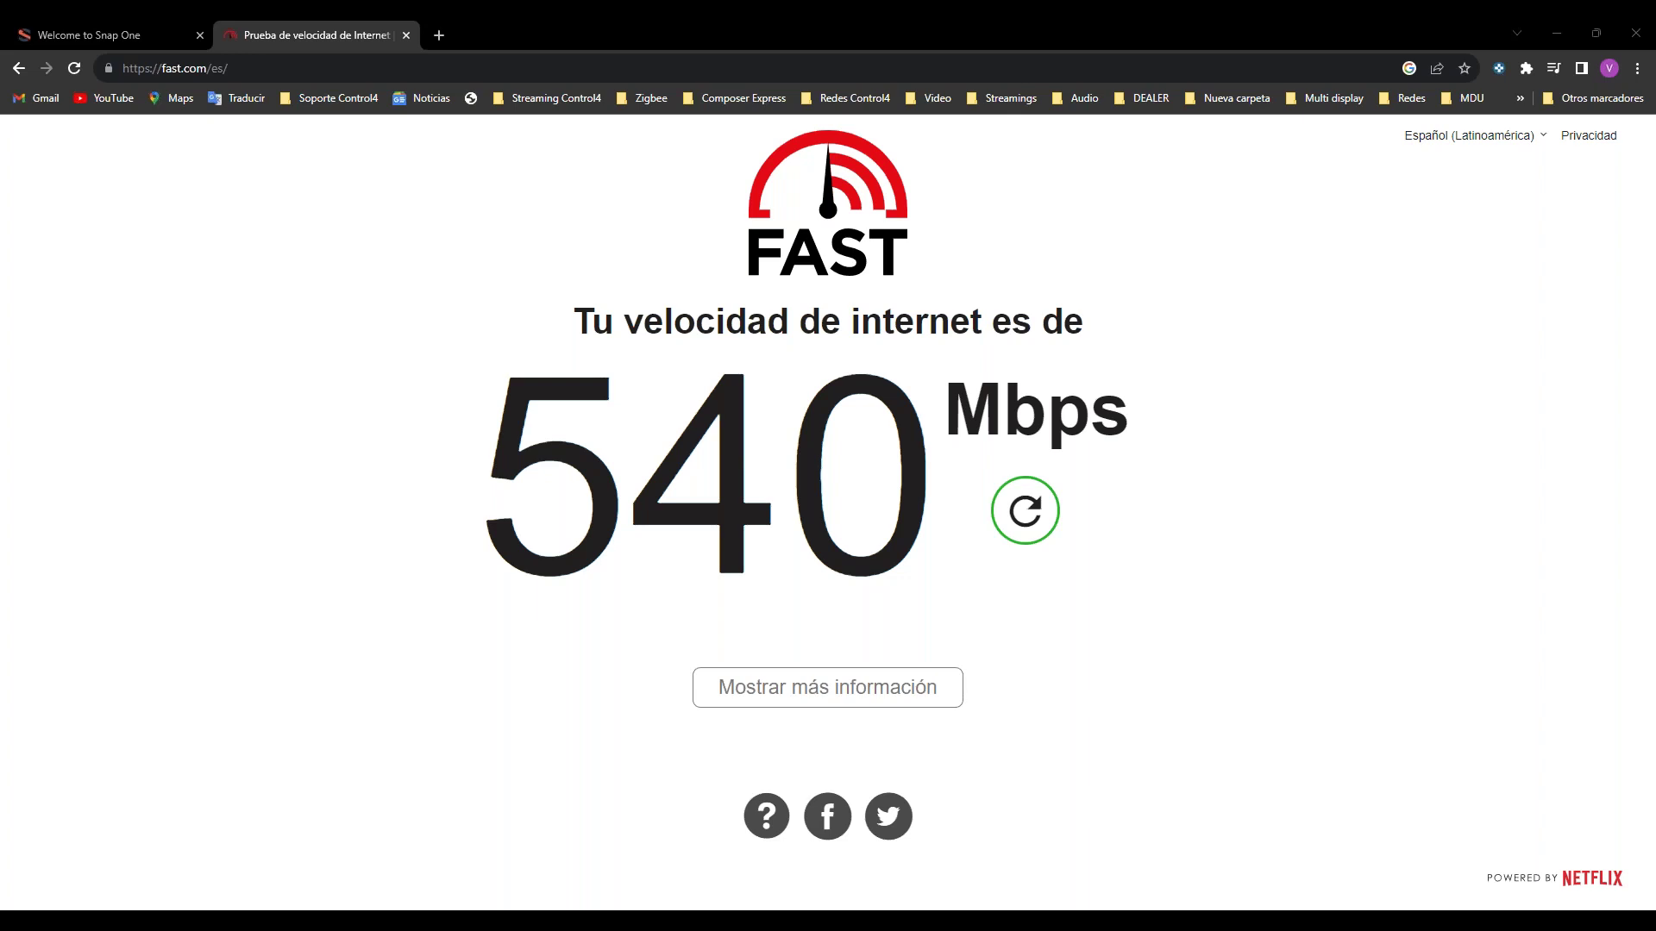
Step: Glance at Snap One's For Pros page, then cancel the router's DHCP dialog and open its WAN settings
{"action": "left_click", "coordinate": [77, 30]}
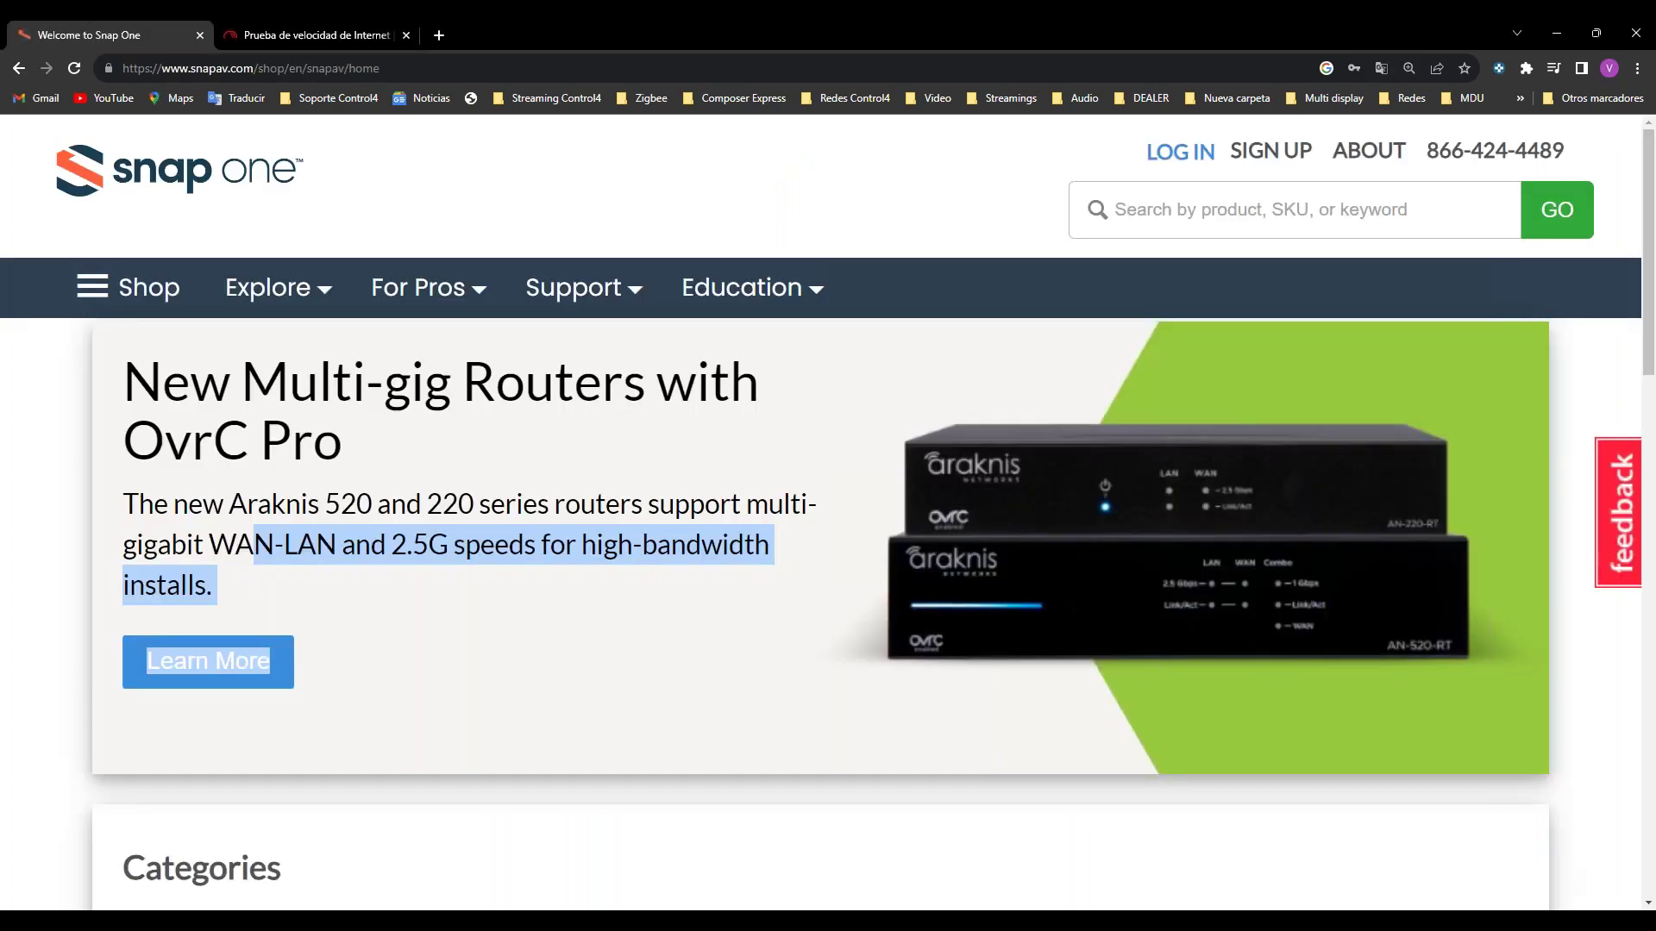
{"action": "left_click", "coordinate": [421, 289]}
{"action": "mouse_move", "coordinate": [313, 867]}
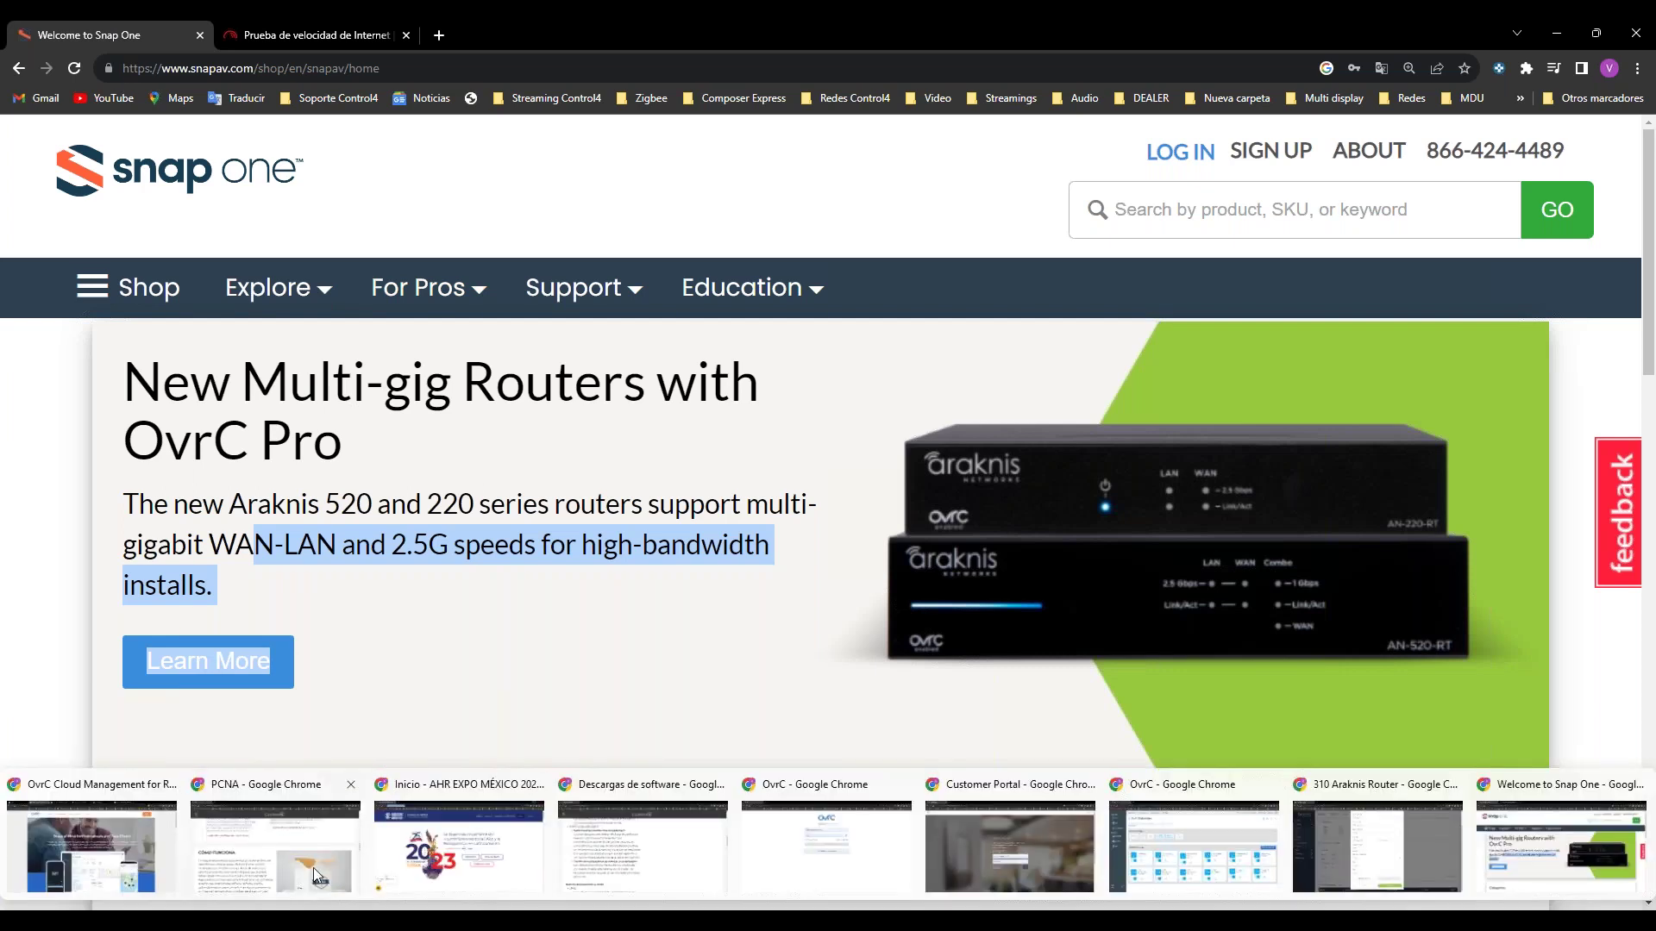
{"action": "left_click", "coordinate": [1318, 831]}
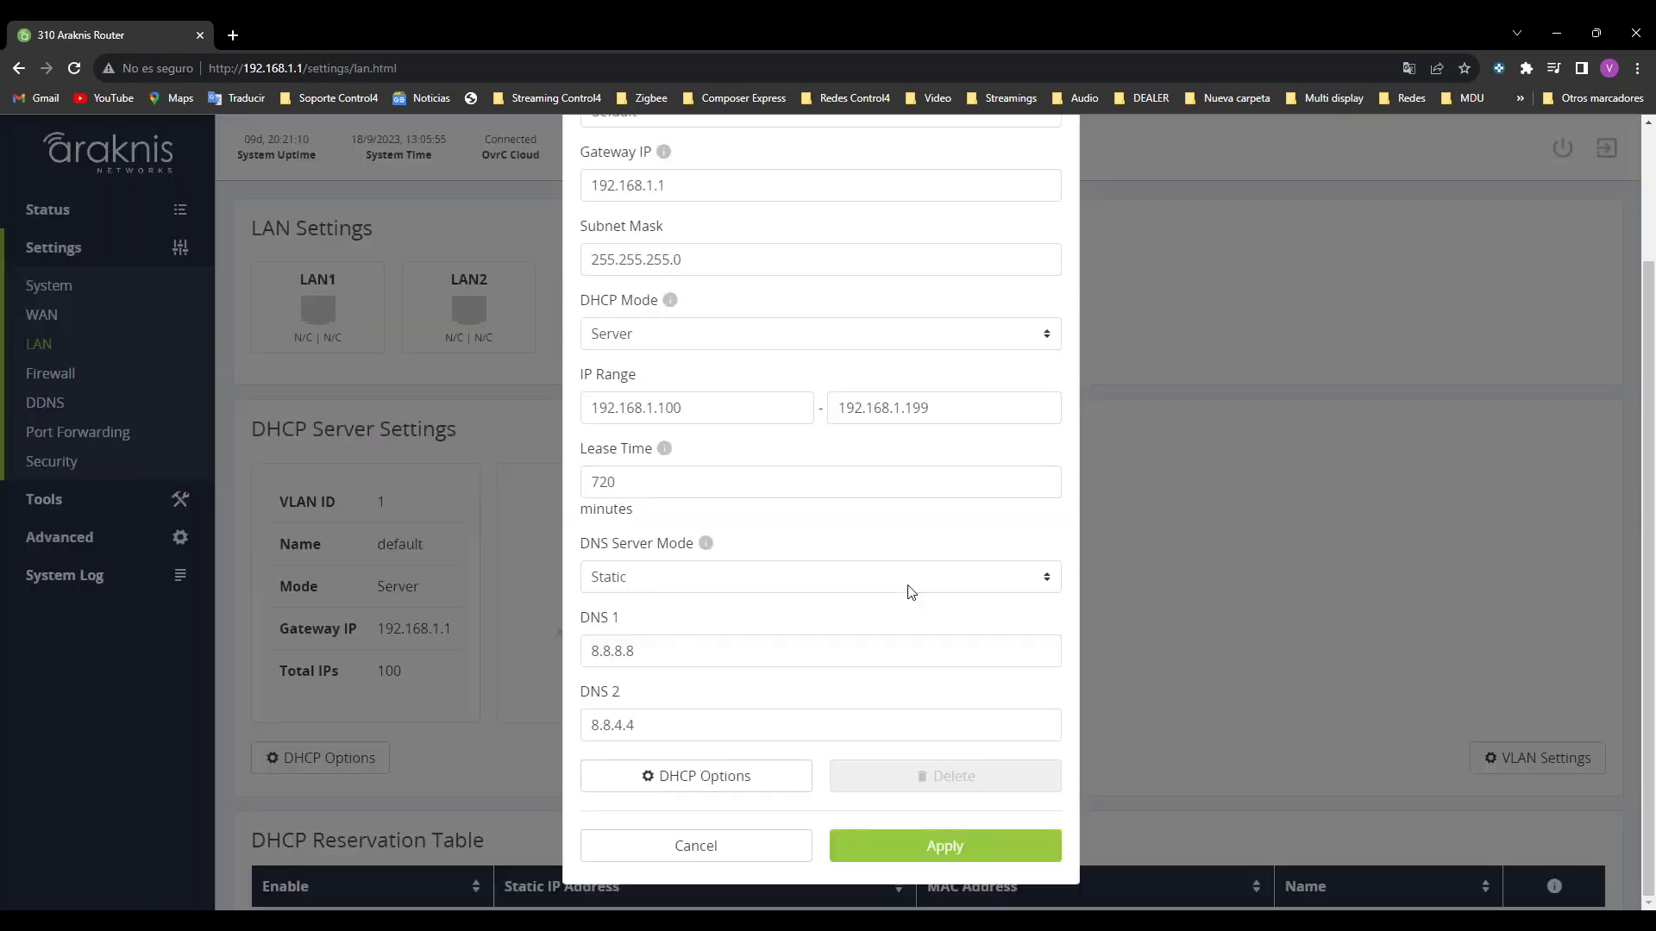
{"action": "left_click", "coordinate": [634, 845]}
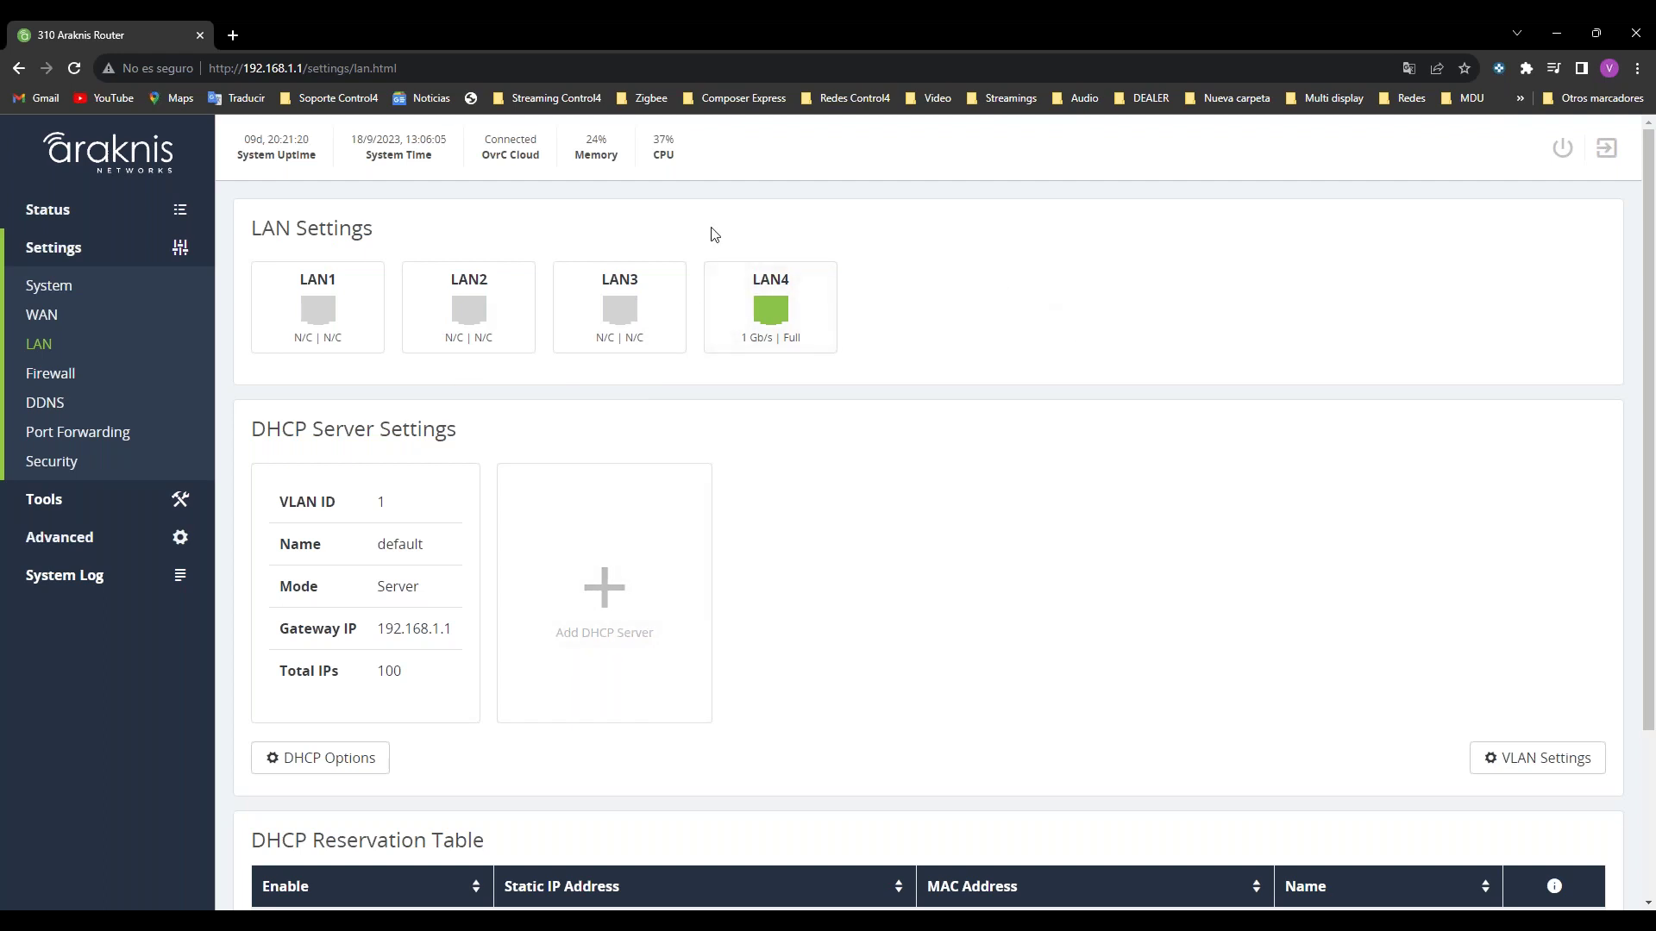
{"action": "left_click", "coordinate": [43, 313]}
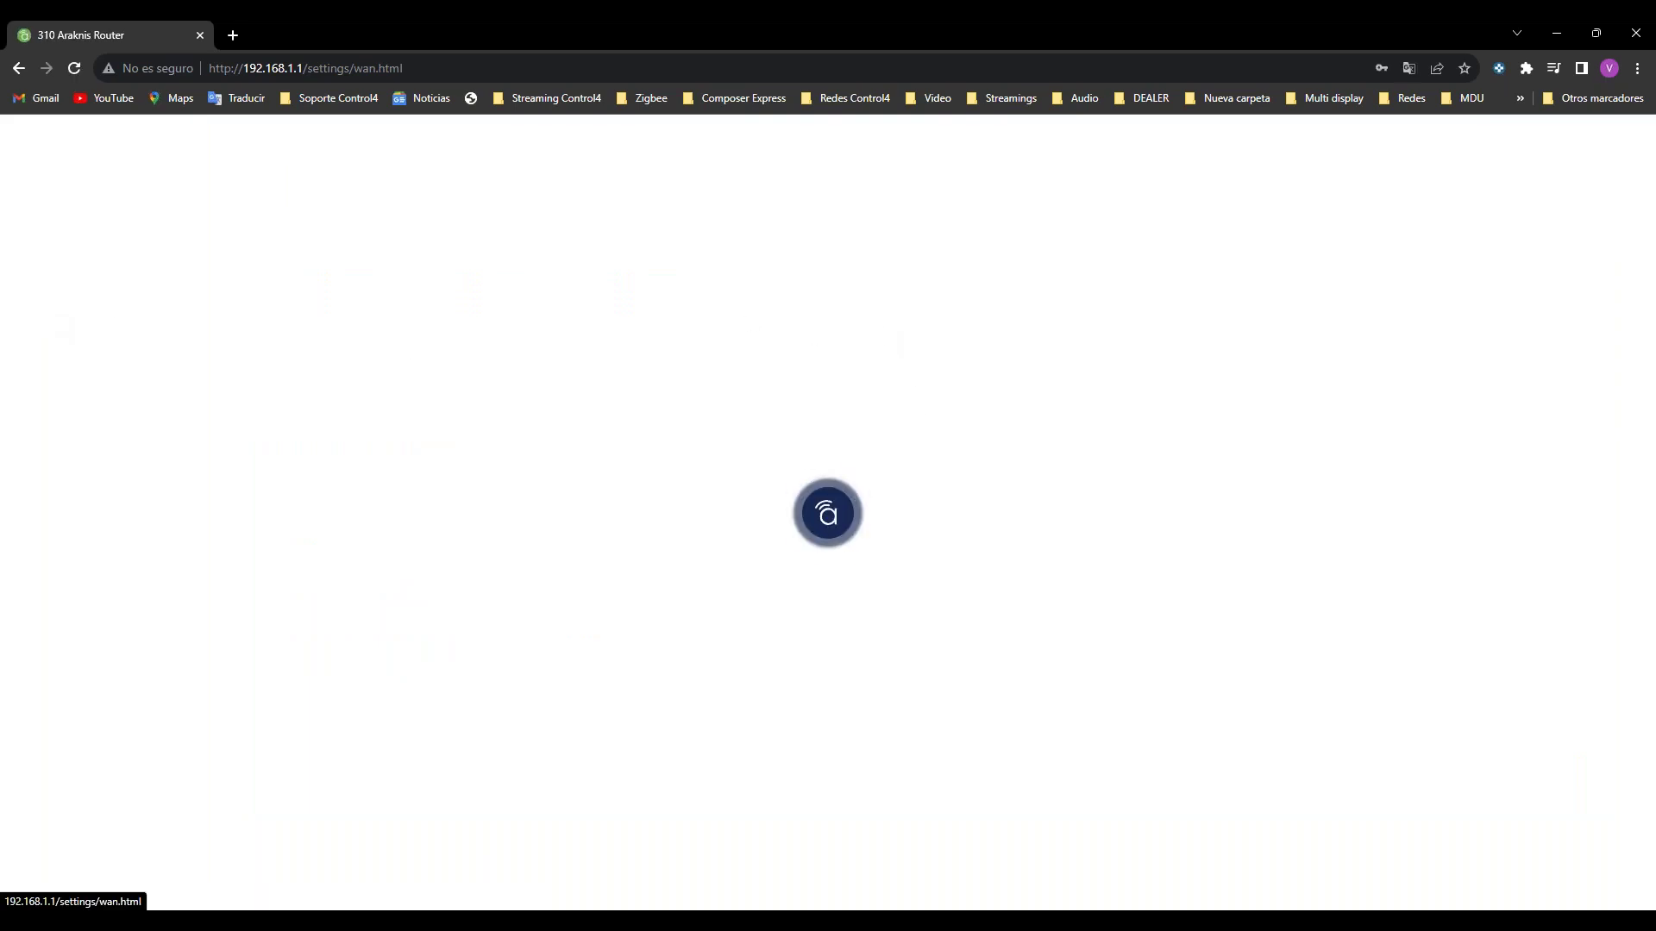
{"action": "scroll", "coordinate": [1072, 267], "scroll_direction": "down", "scroll_amount": 8}
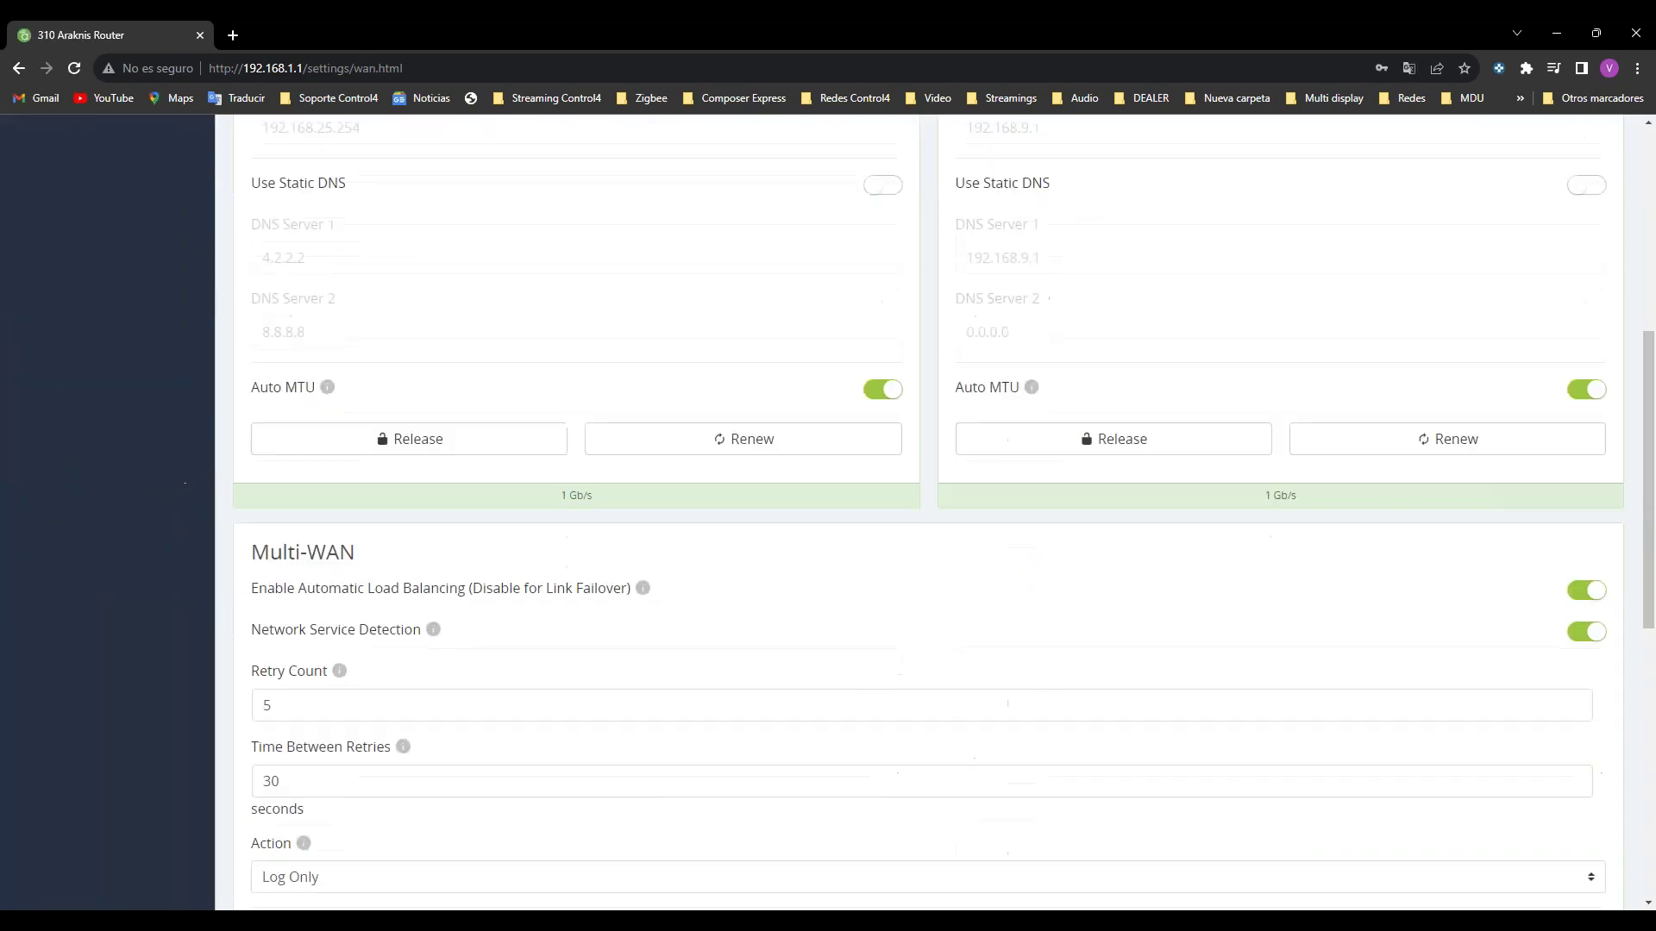
{"action": "scroll", "coordinate": [1073, 277], "scroll_direction": "down", "scroll_amount": 1}
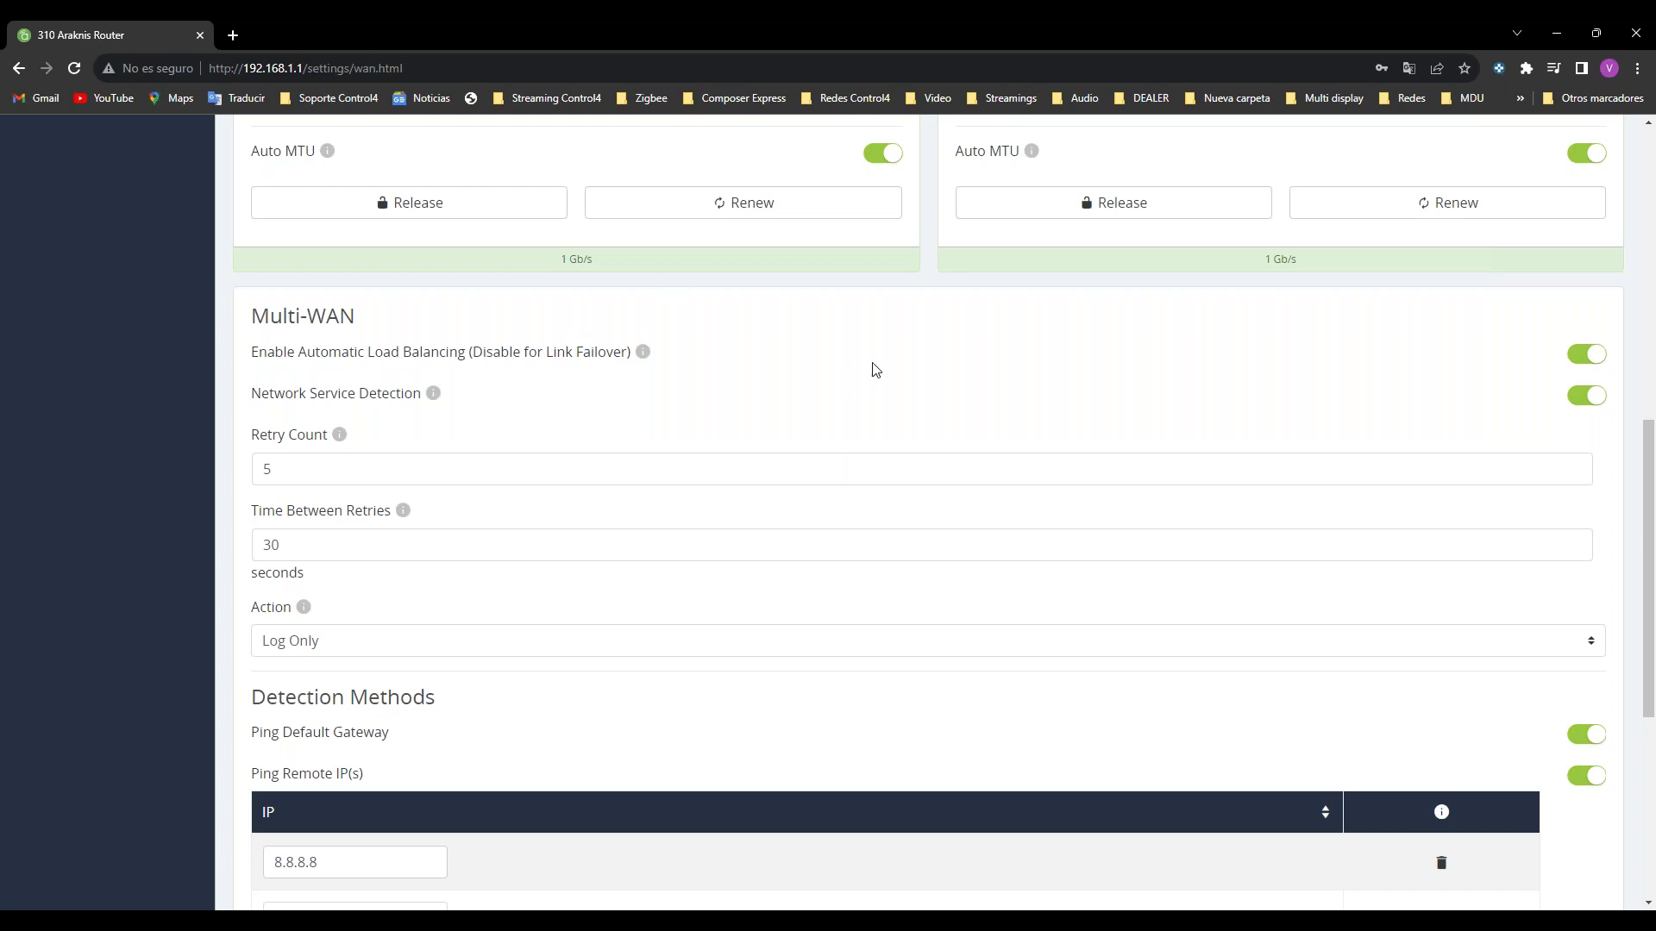
{"action": "scroll", "coordinate": [872, 366], "scroll_direction": "down", "scroll_amount": 3}
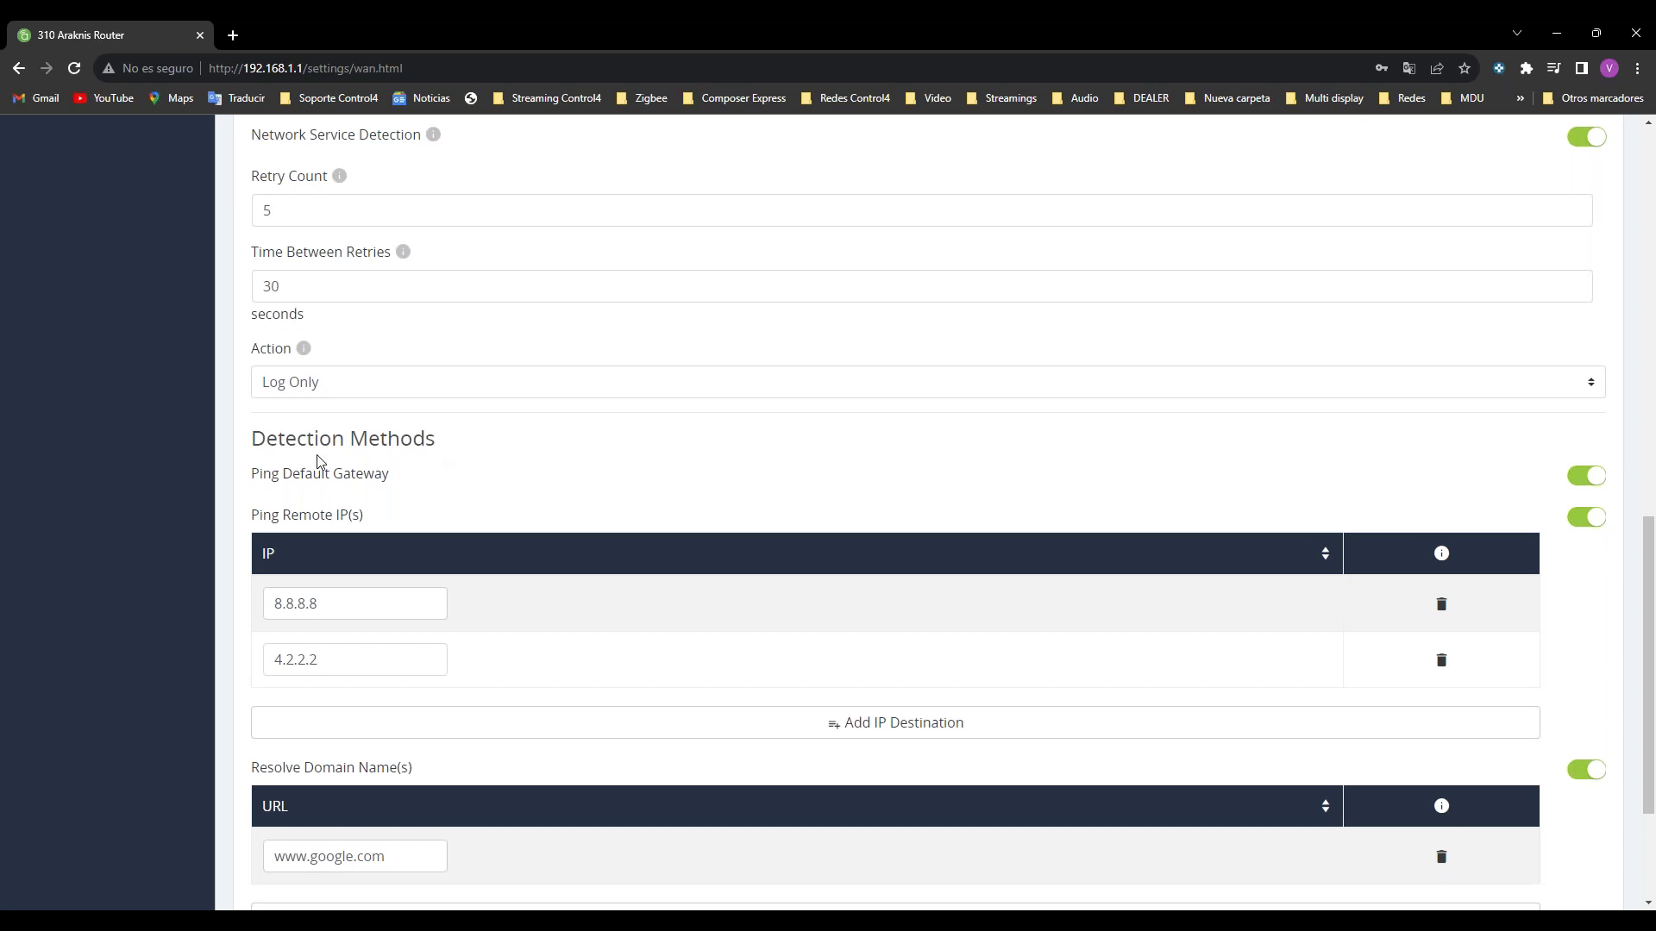
{"action": "scroll", "coordinate": [816, 561], "scroll_direction": "down", "scroll_amount": 1}
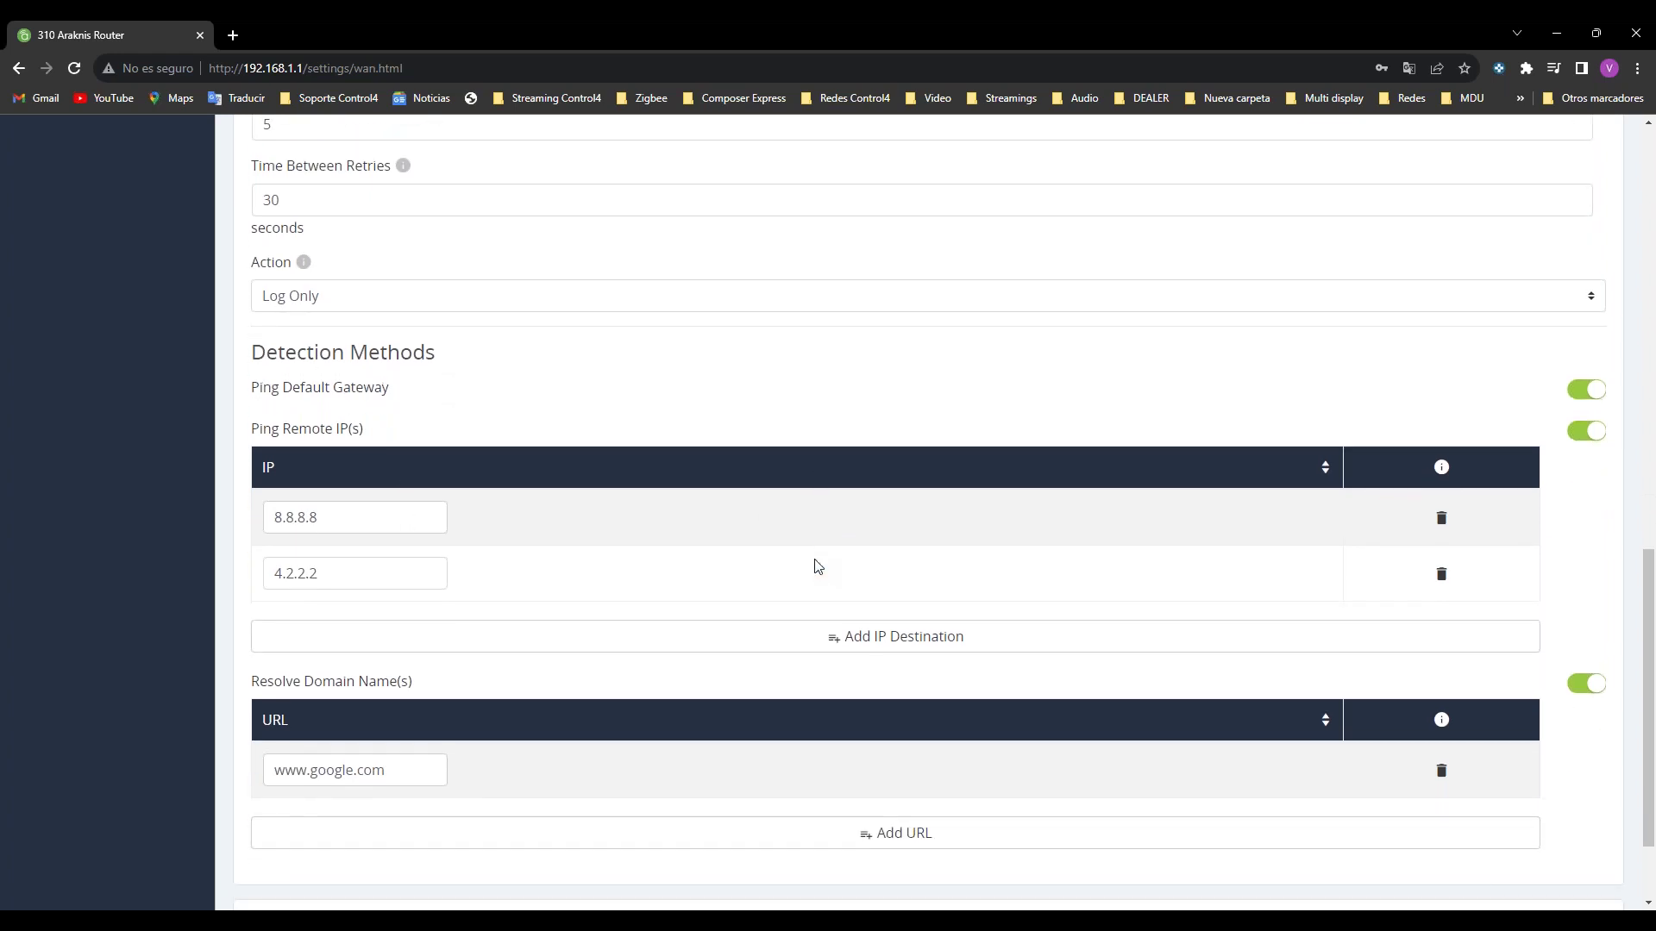
{"action": "scroll", "coordinate": [816, 567], "scroll_direction": "down", "scroll_amount": 1}
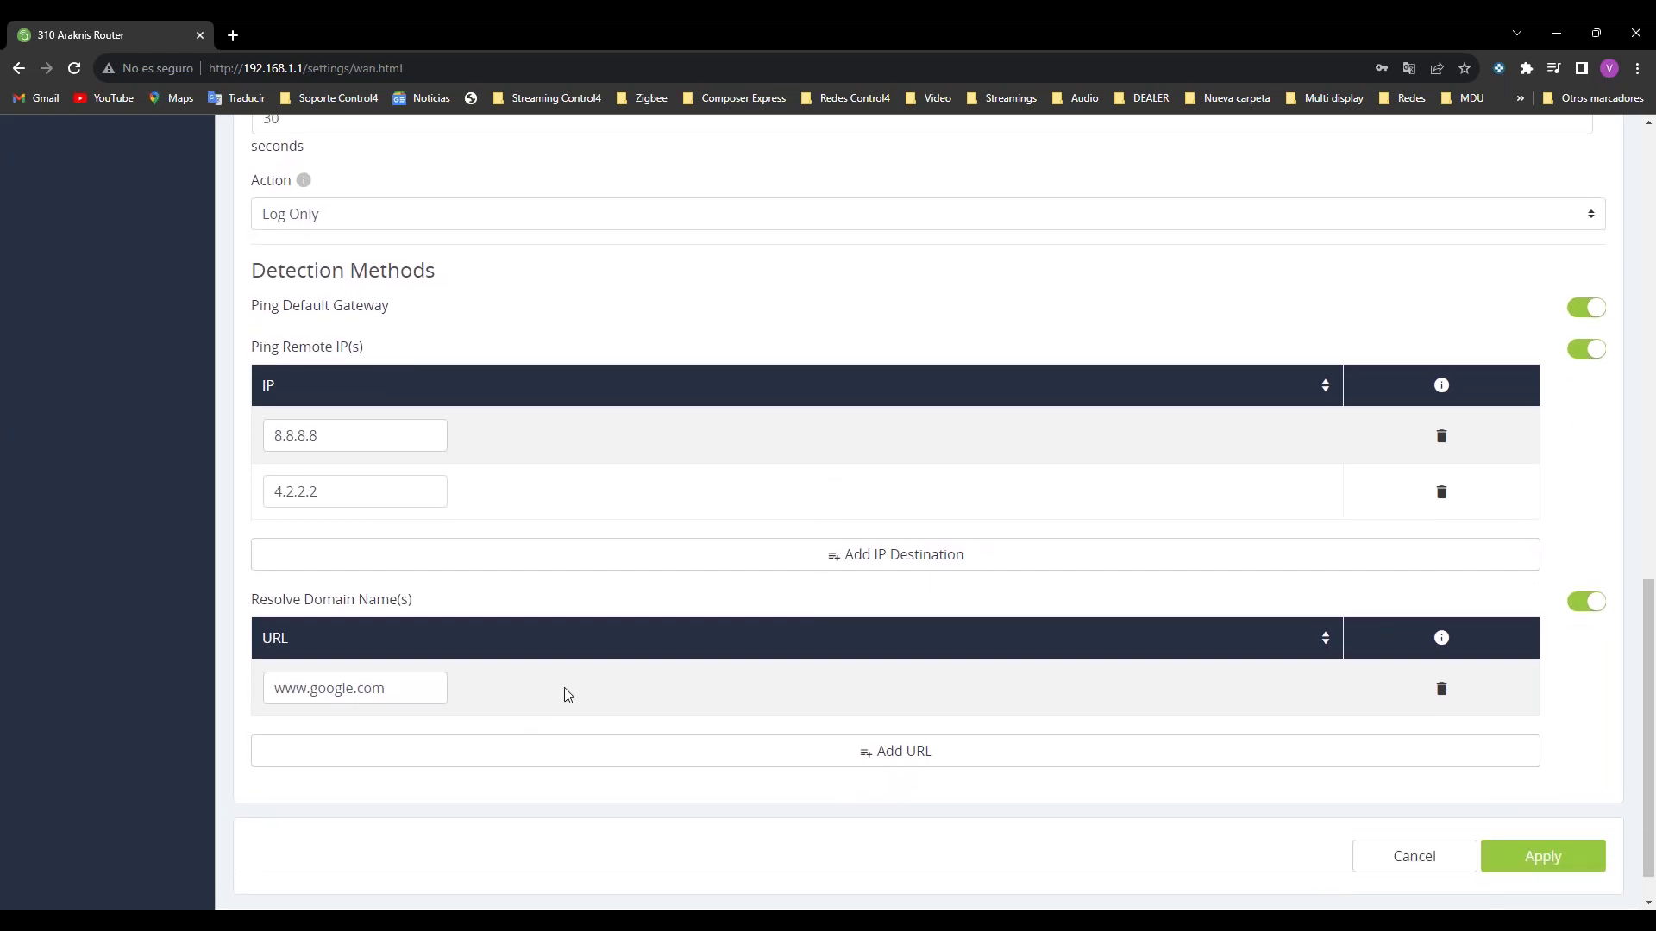
{"action": "scroll", "coordinate": [569, 673], "scroll_direction": "up", "scroll_amount": 2}
{"action": "mouse_move", "coordinate": [714, 921]}
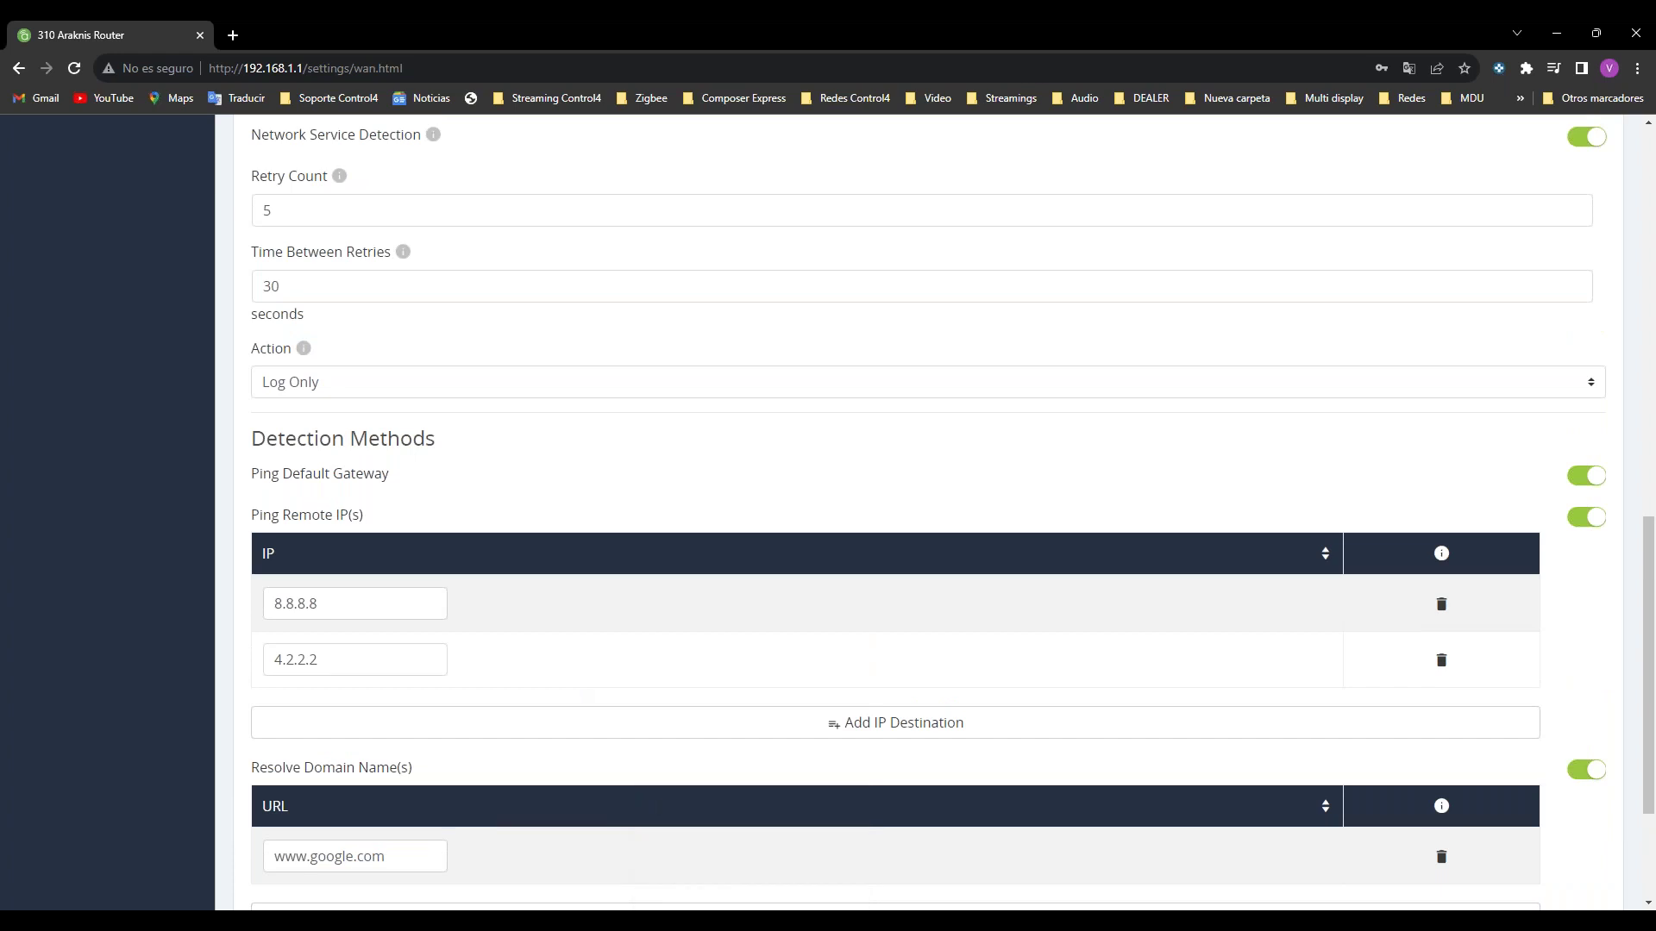
{"action": "scroll", "coordinate": [423, 380], "scroll_direction": "up", "scroll_amount": 10}
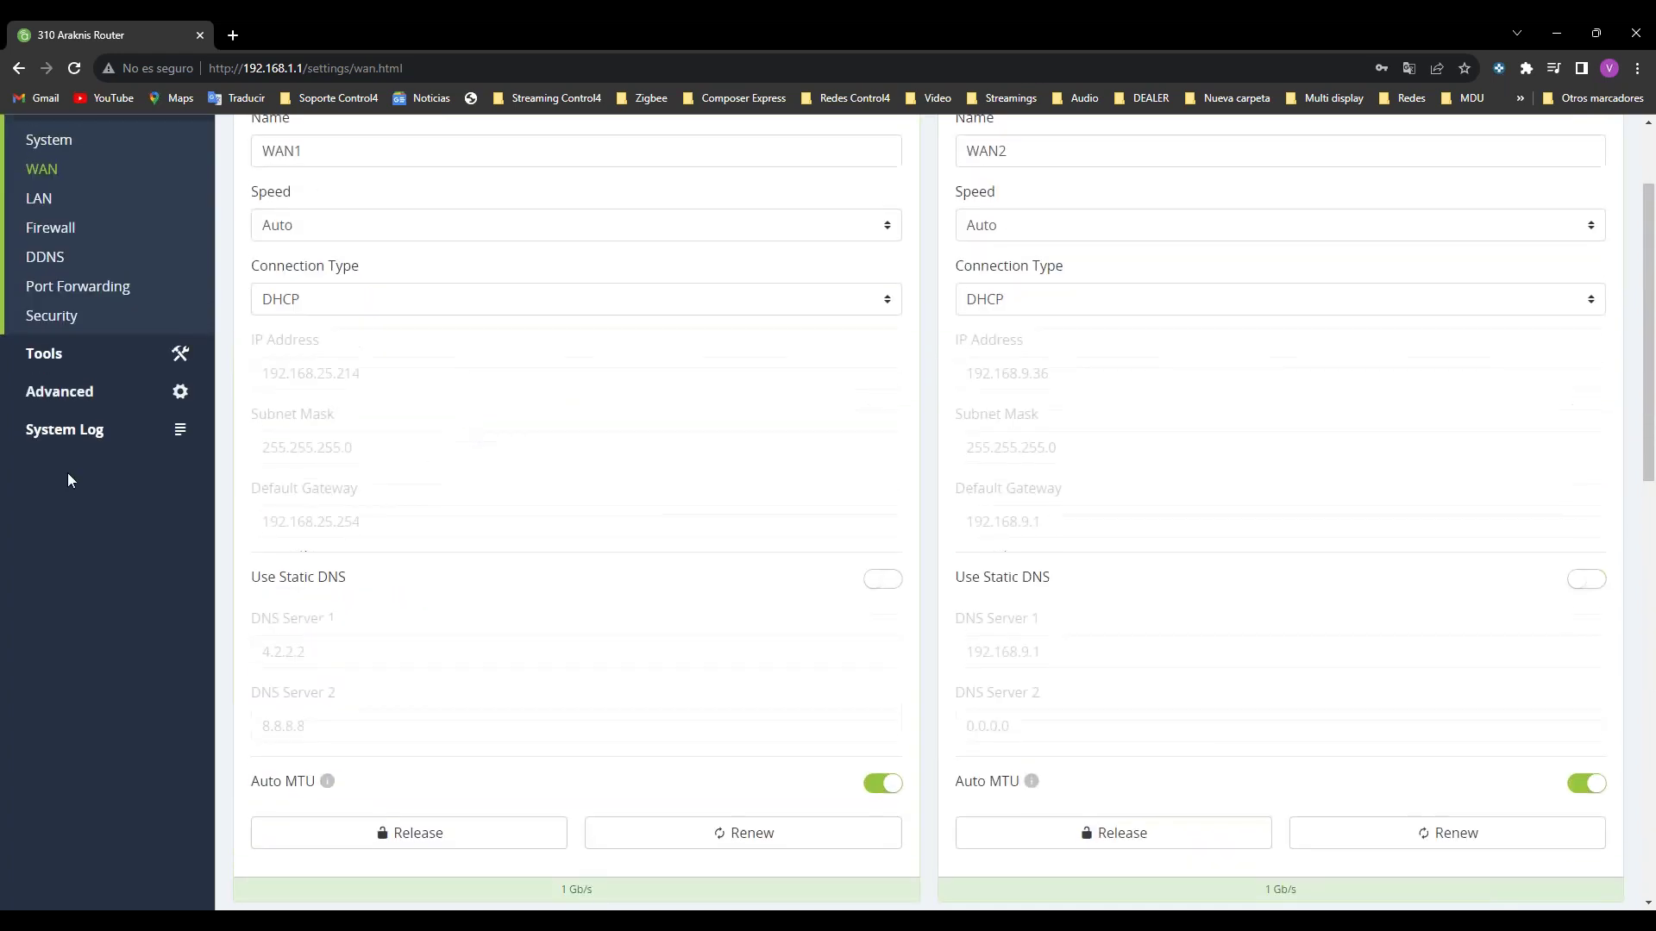
Step: Scroll the WAN1/WAN2 settings back to the top, then drag Composer Pro's project window over the browser
{"action": "scroll", "coordinate": [1164, 451], "scroll_direction": "down", "scroll_amount": 6}
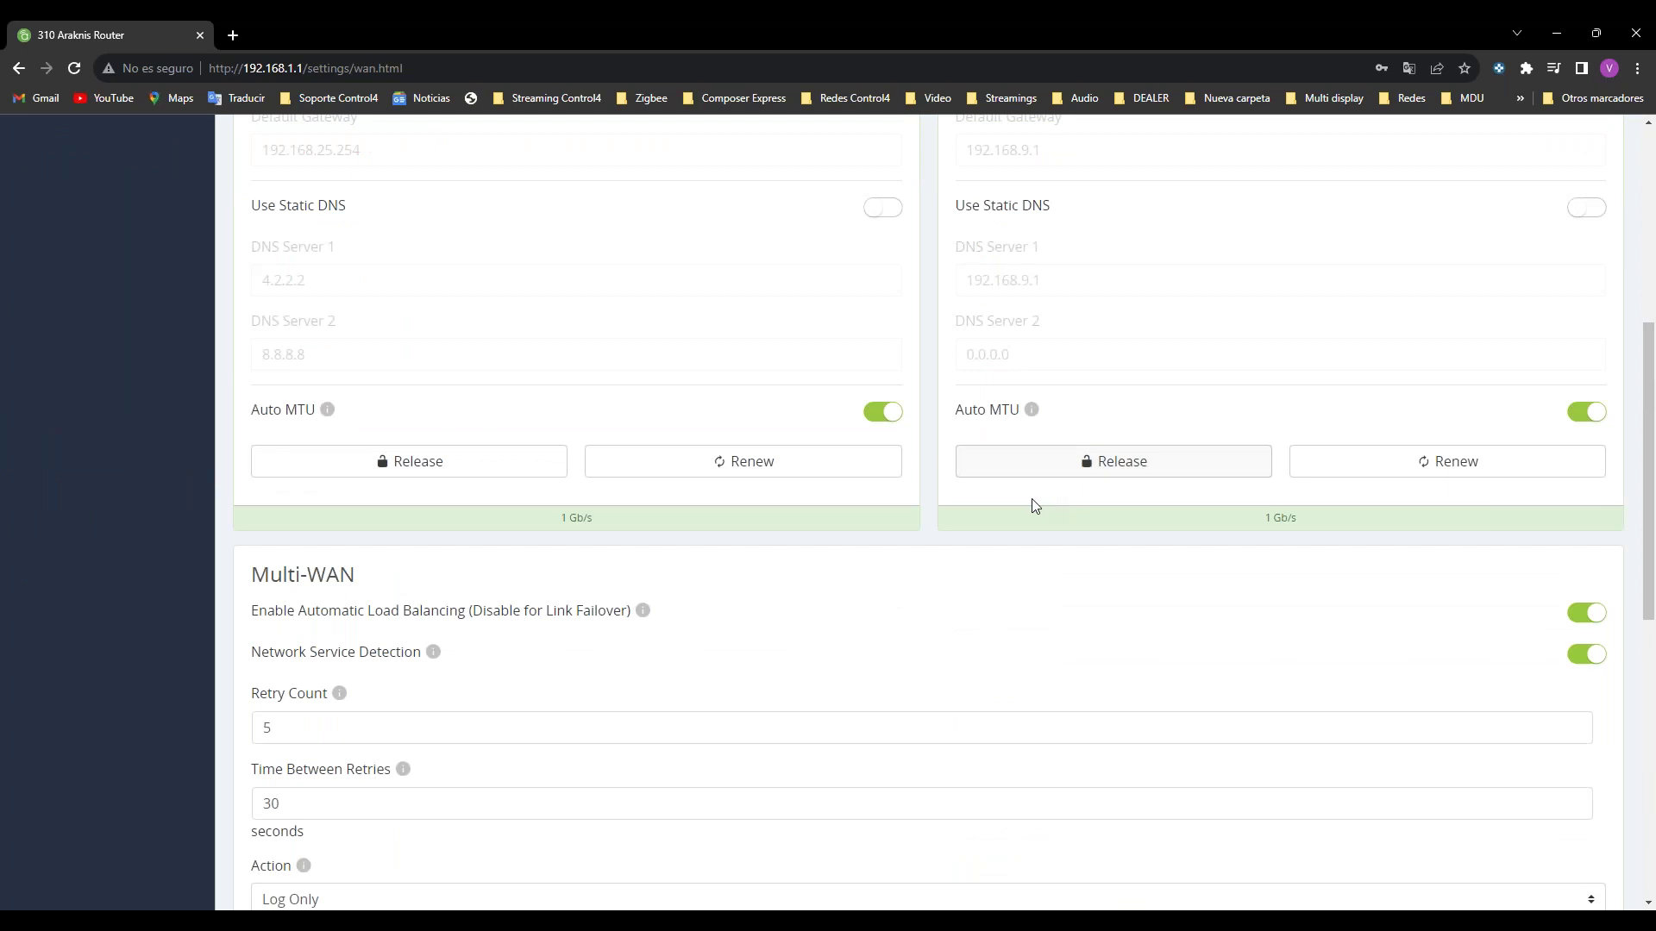
{"action": "scroll", "coordinate": [1018, 505], "scroll_direction": "down", "scroll_amount": 2}
{"action": "scroll", "coordinate": [1006, 503], "scroll_direction": "up", "scroll_amount": 2}
{"action": "scroll", "coordinate": [948, 466], "scroll_direction": "up", "scroll_amount": 4}
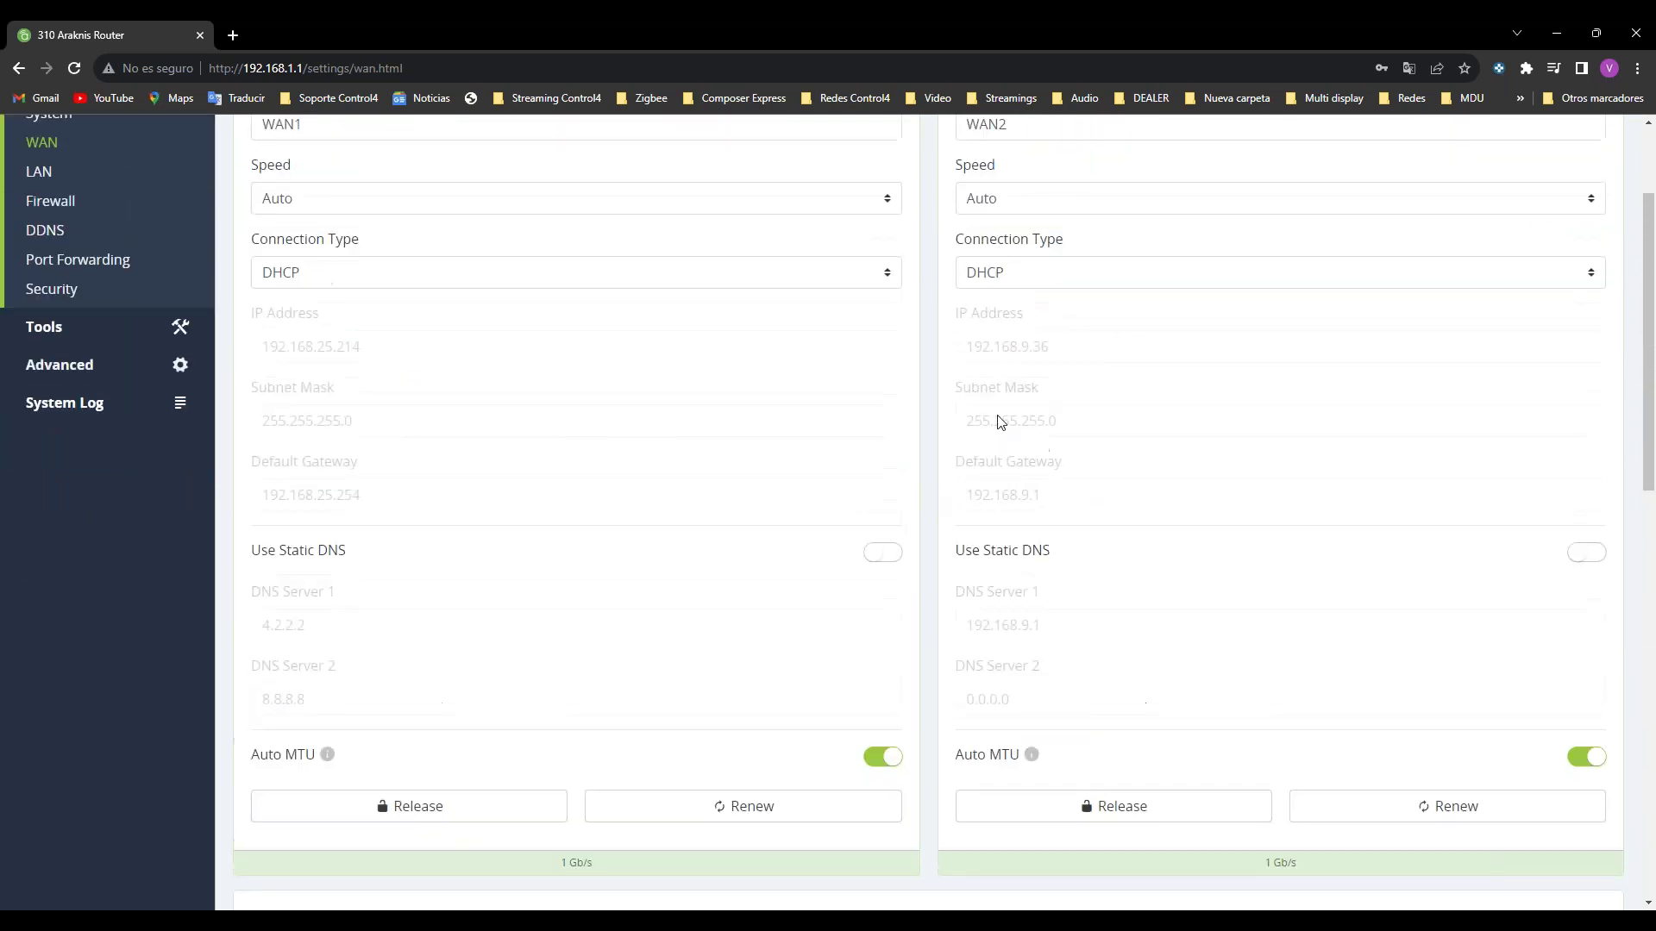
{"action": "scroll", "coordinate": [916, 417], "scroll_direction": "up", "scroll_amount": 2}
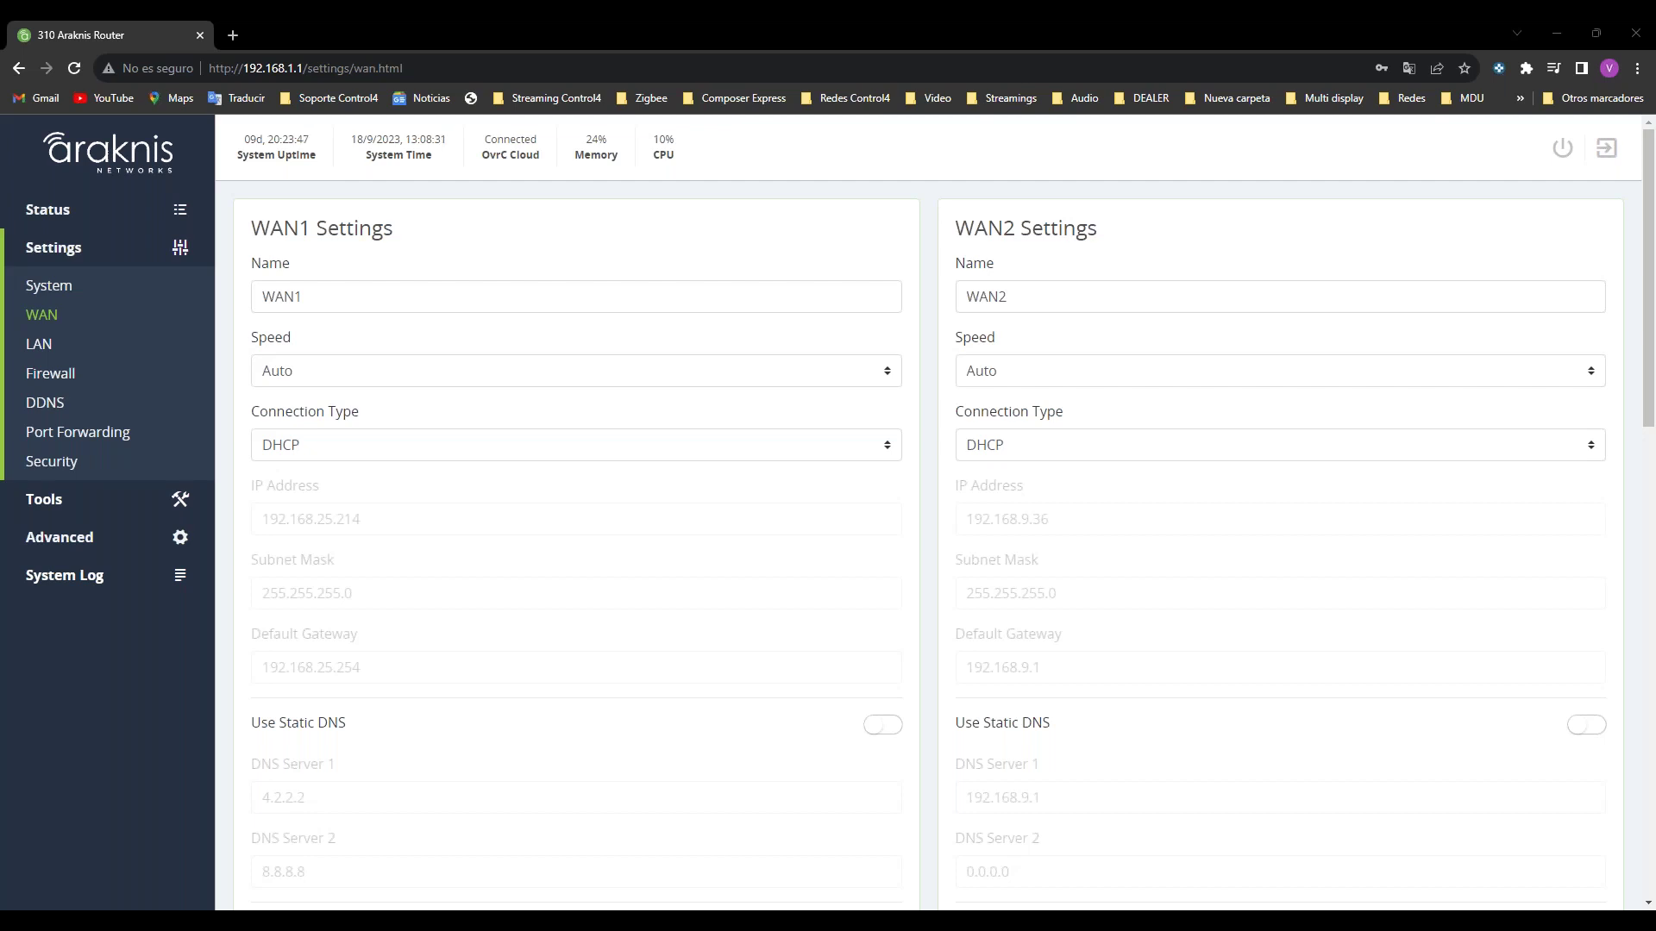
{"action": "left_click_drag", "start_coordinate": [444, 418], "coordinate": [838, 175]}
Step: Maximize Composer Pro and confirm in Update Manager that the T3 touch screens are updating to 3.4.0
{"action": "double_click", "coordinate": [64, 200]}
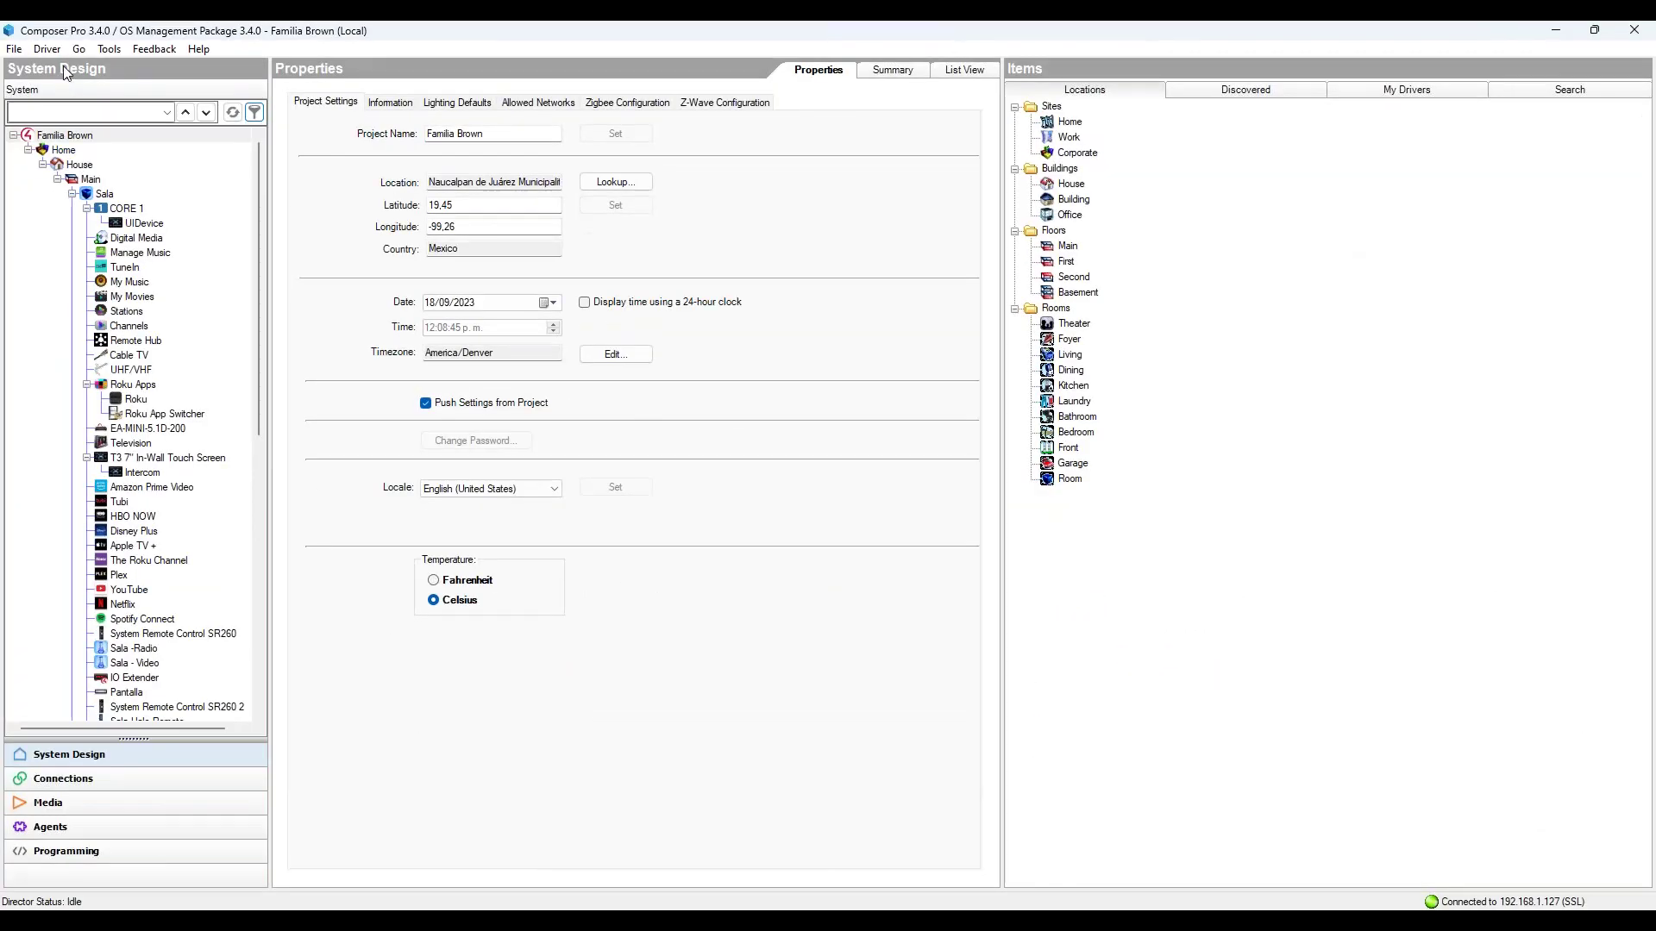
{"action": "left_click", "coordinate": [107, 53]}
{"action": "mouse_move", "coordinate": [145, 53]}
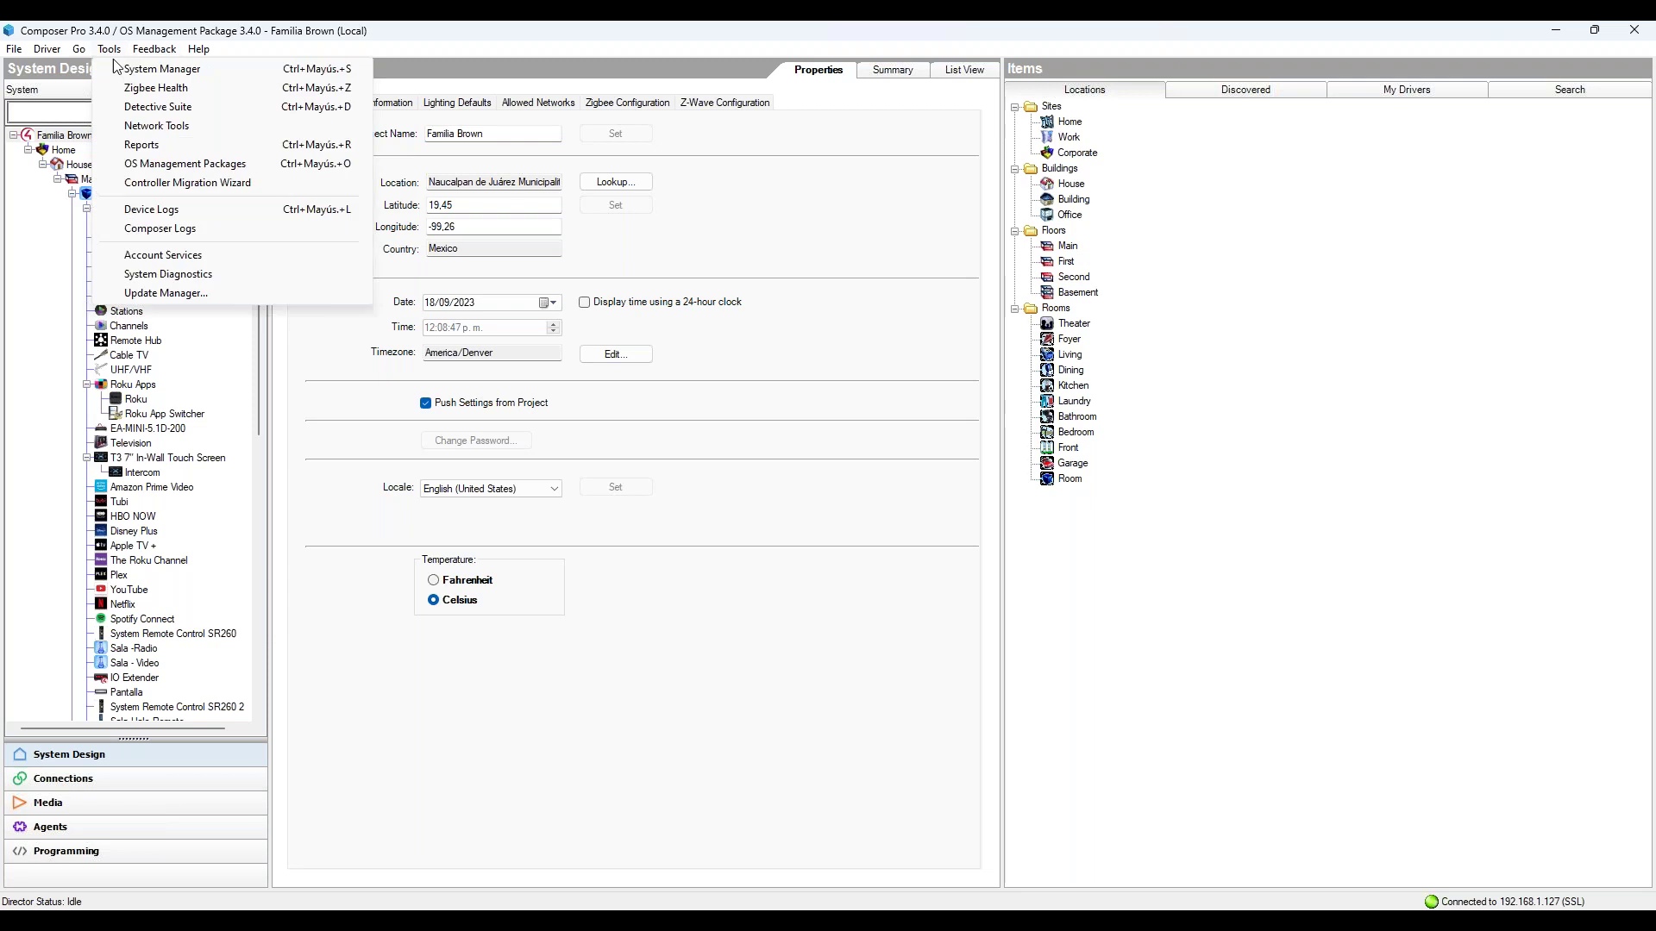
{"action": "left_click", "coordinate": [172, 293]}
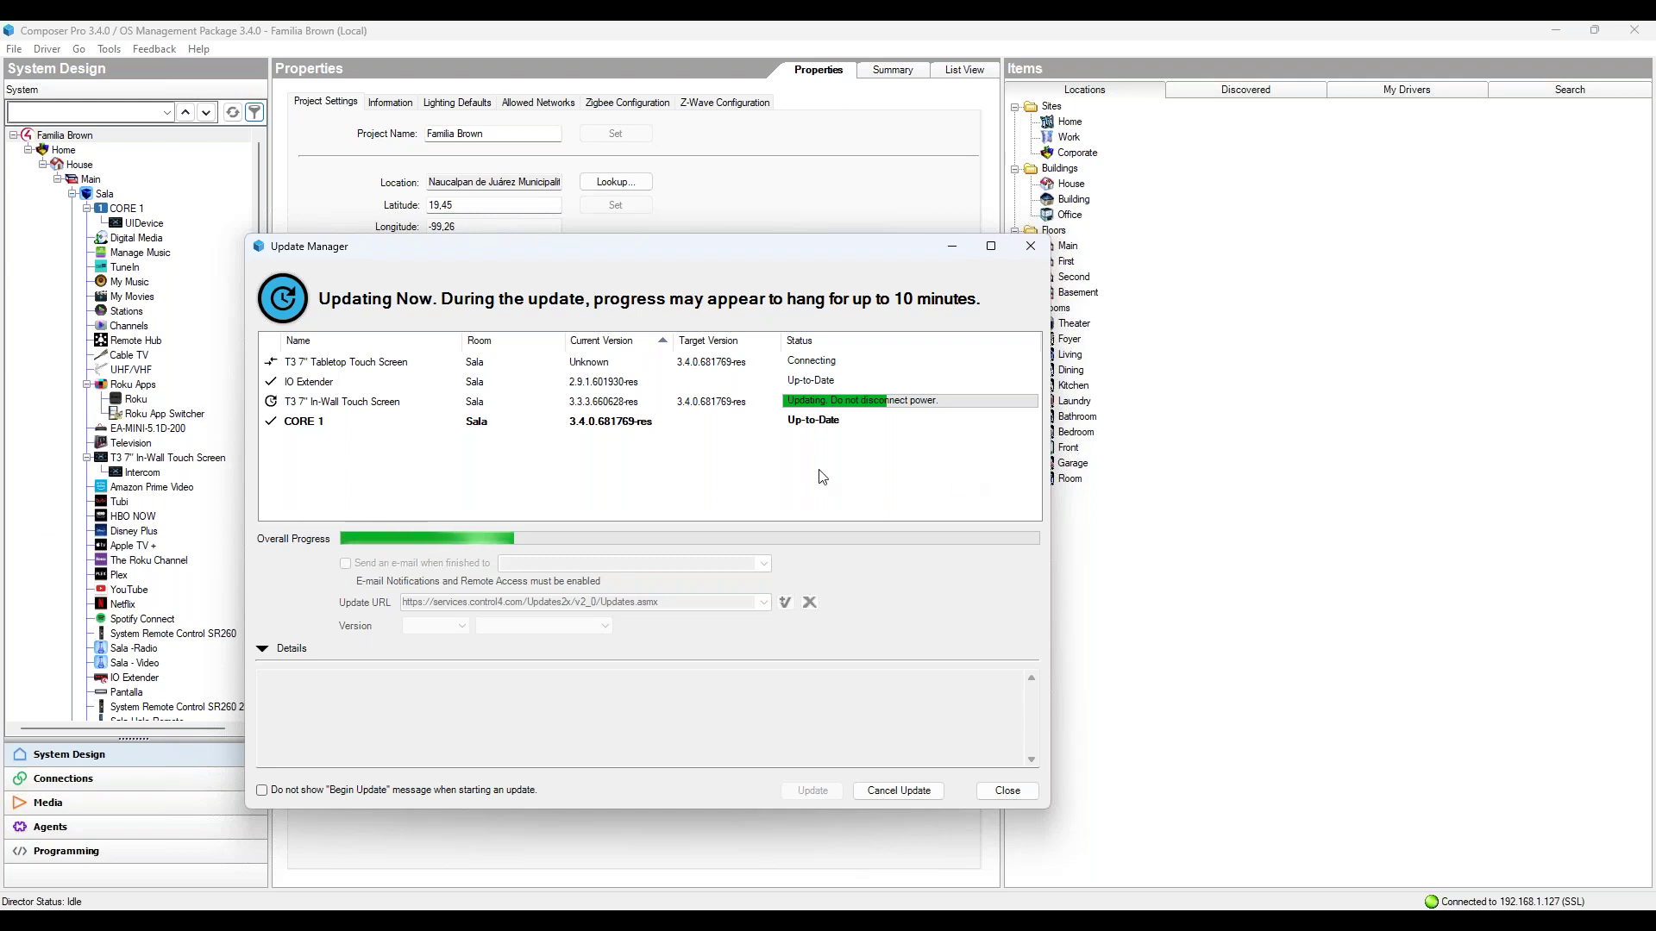
{"action": "left_click", "coordinate": [1008, 790]}
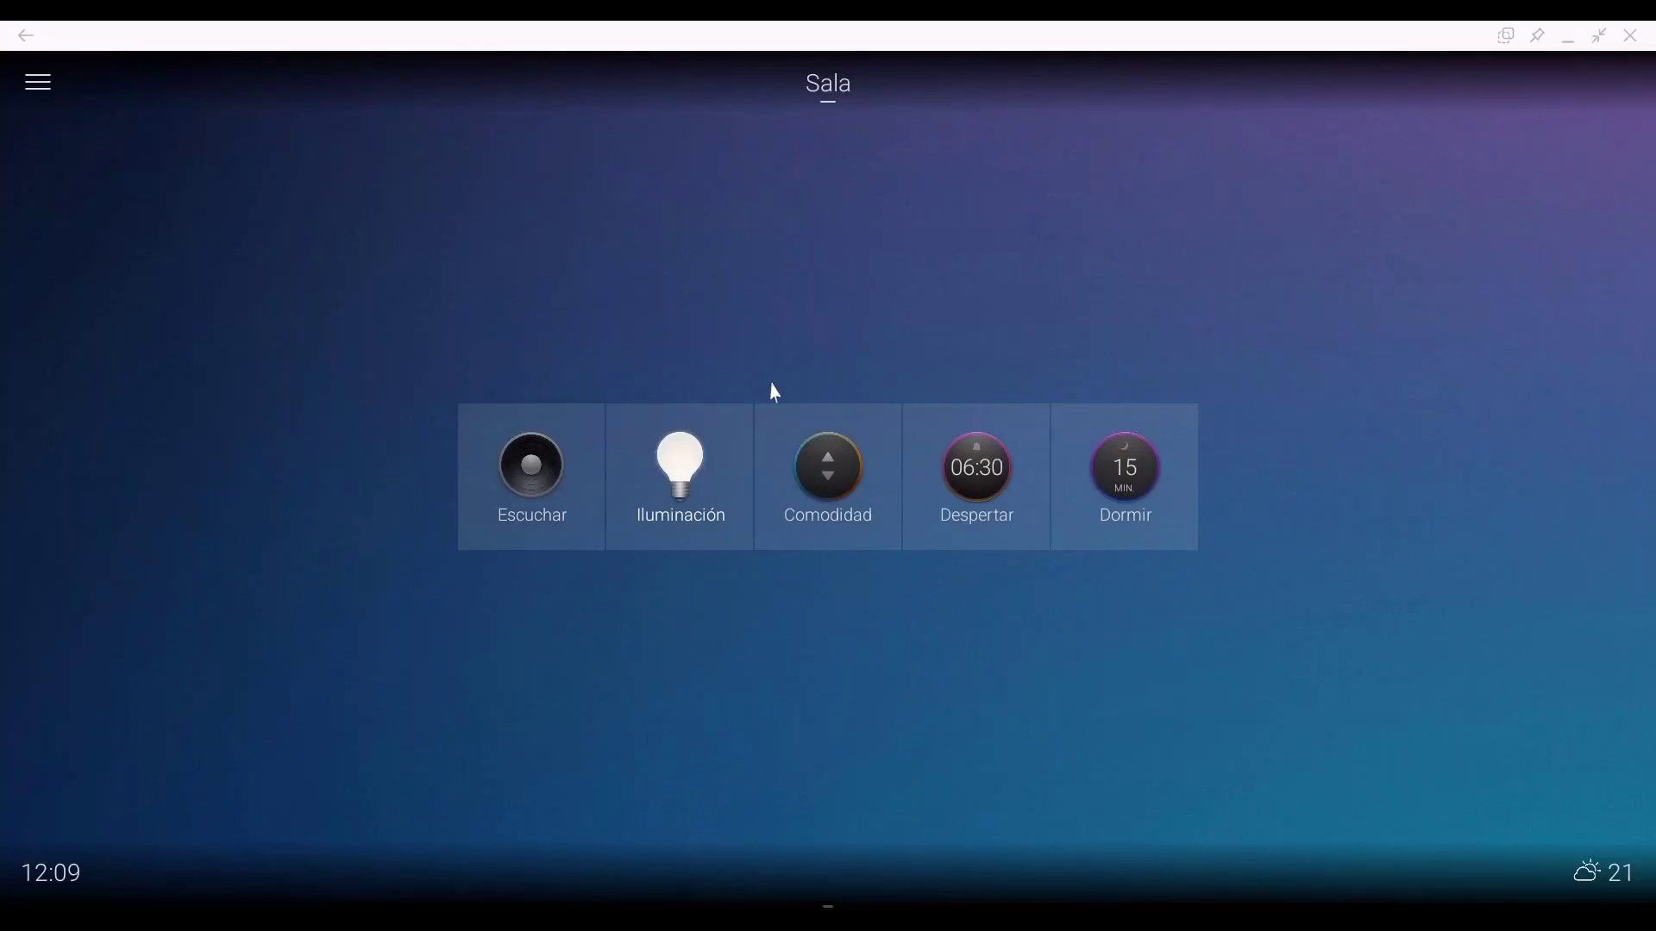
{"action": "left_click", "coordinate": [677, 479]}
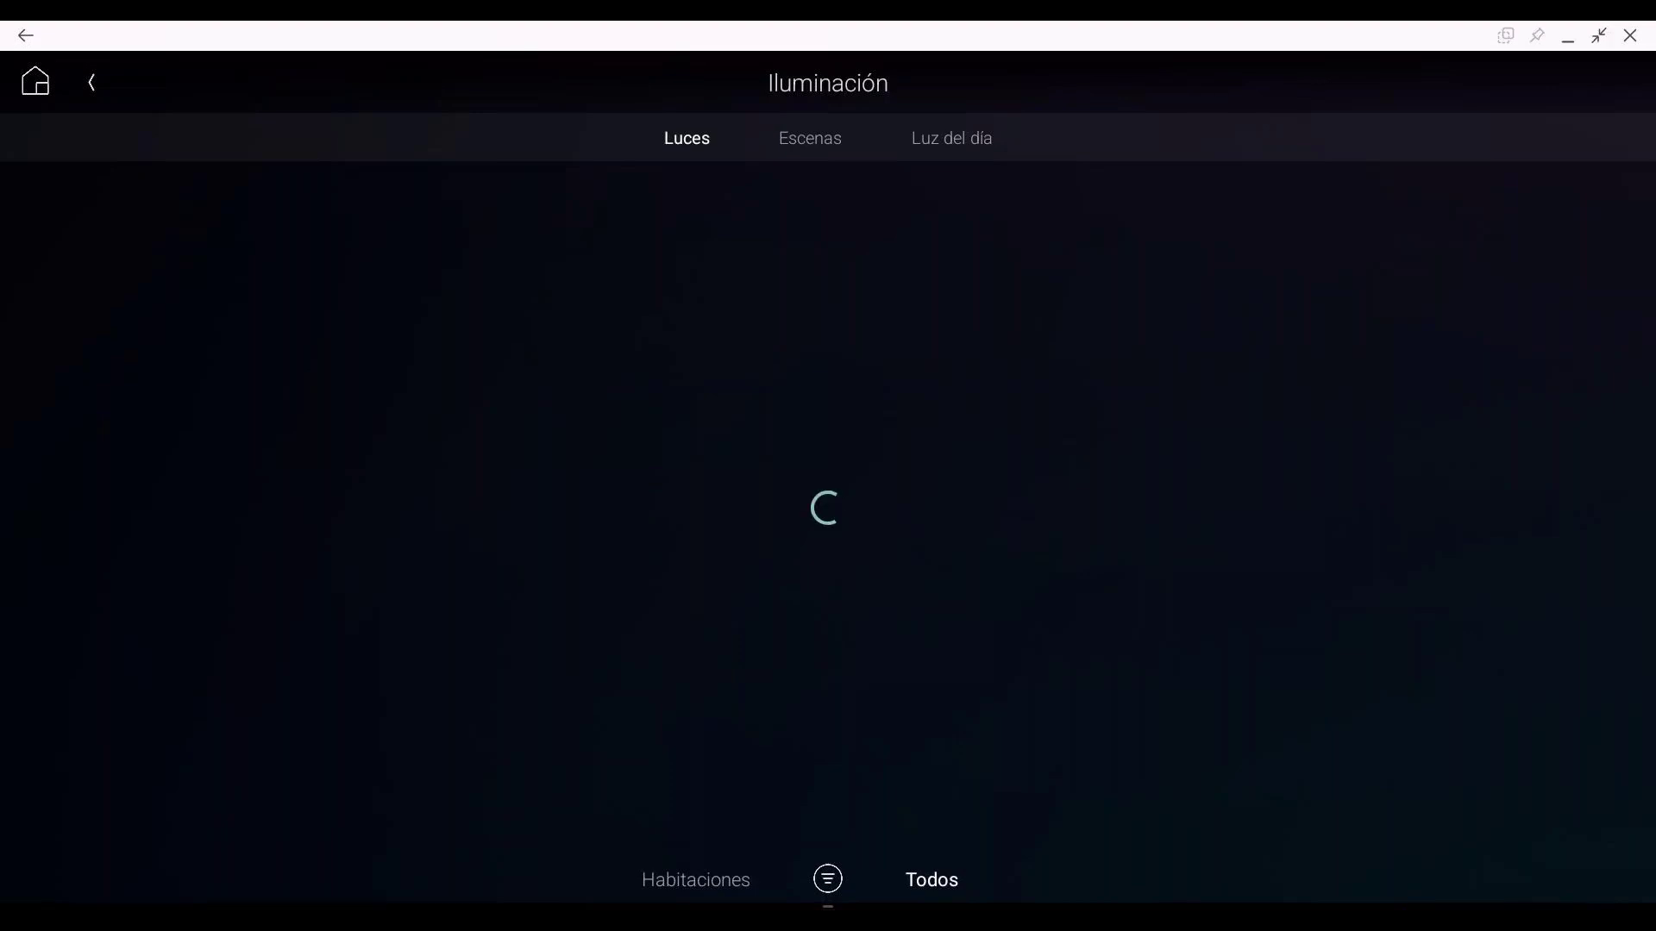
{"action": "left_click", "coordinate": [93, 86]}
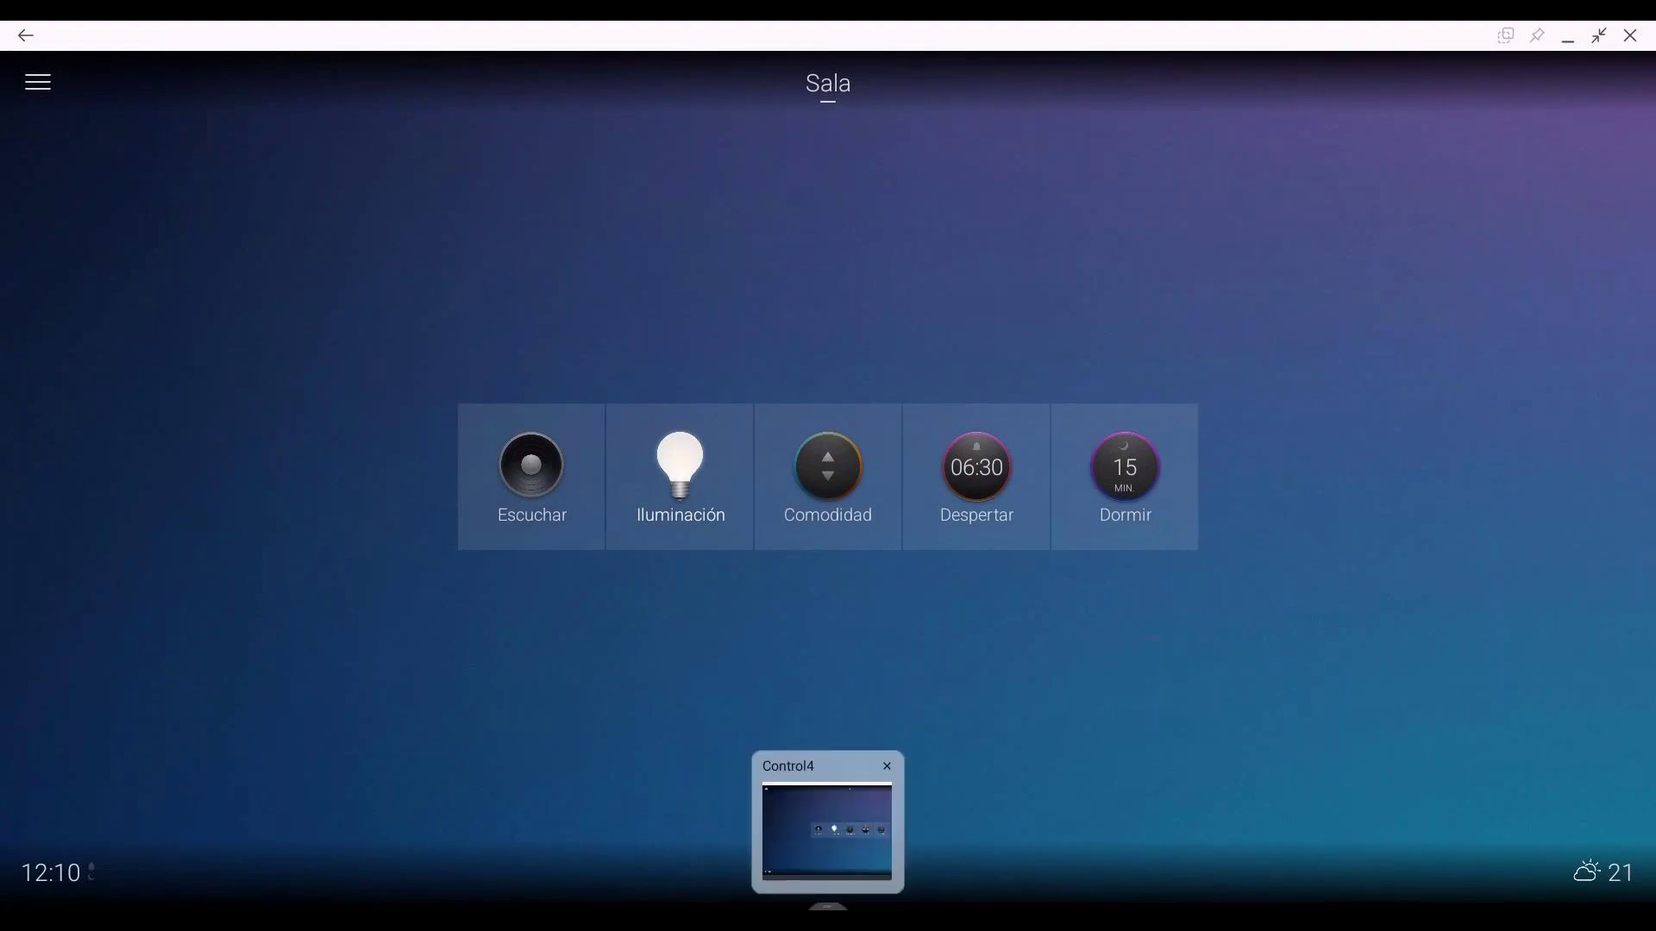
{"action": "left_click", "coordinate": [828, 906]}
Step: Close the Control4 app with Cerrar and relaunch it from the DeX app drawer
{"action": "right_click", "coordinate": [828, 906]}
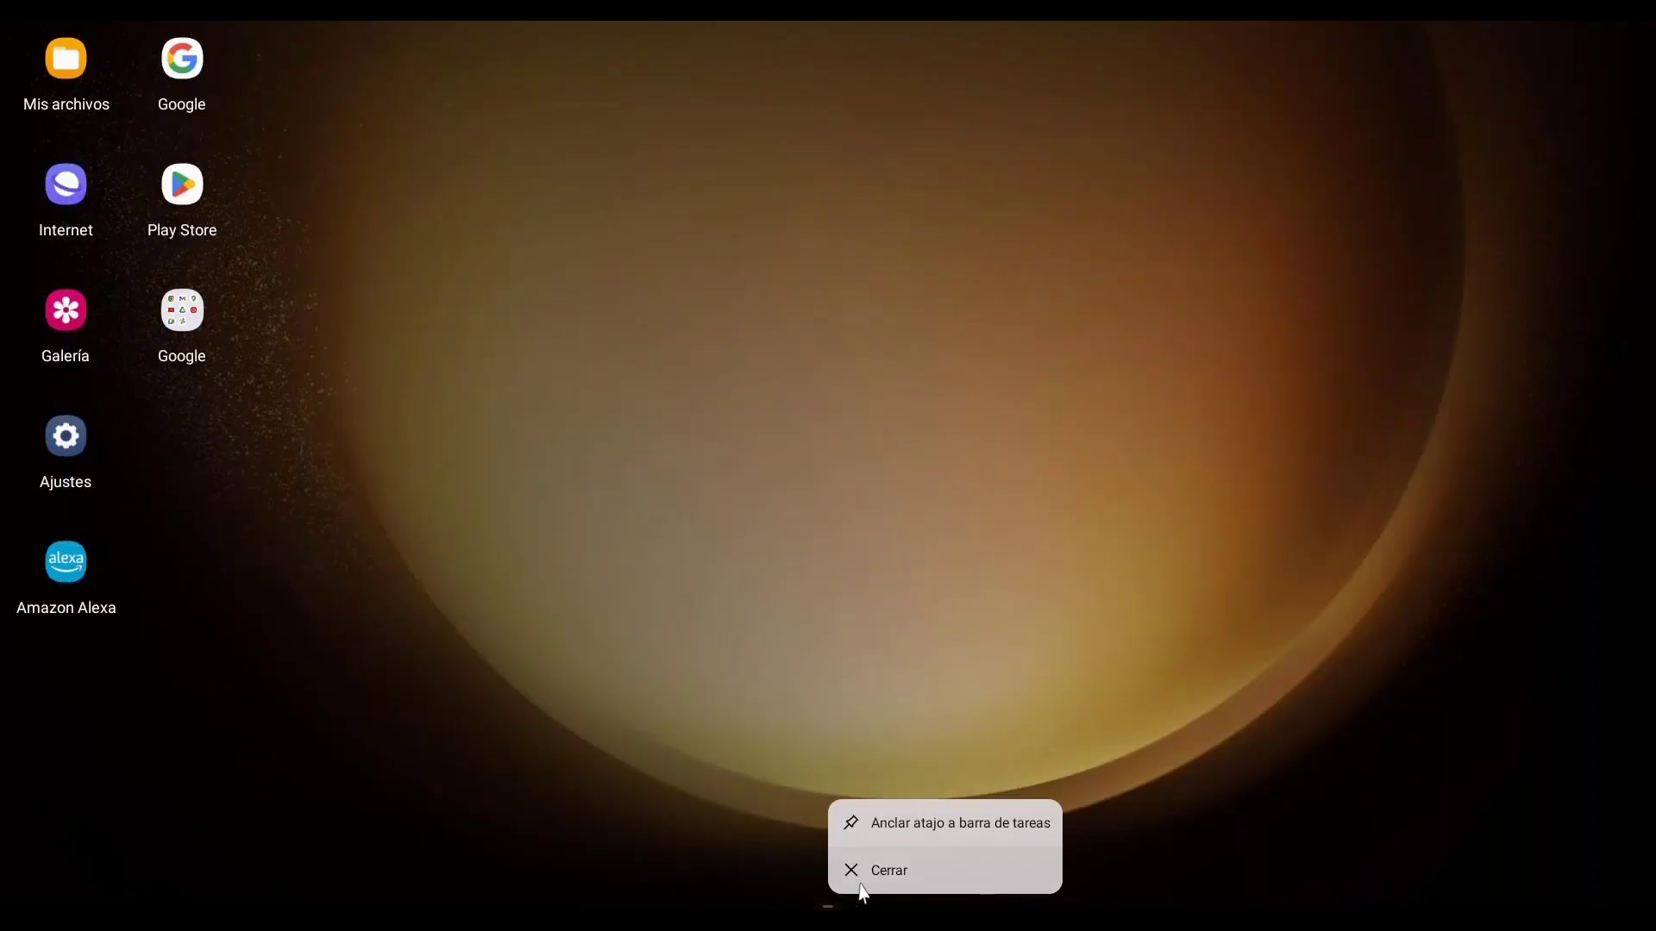
{"action": "left_click", "coordinate": [898, 873]}
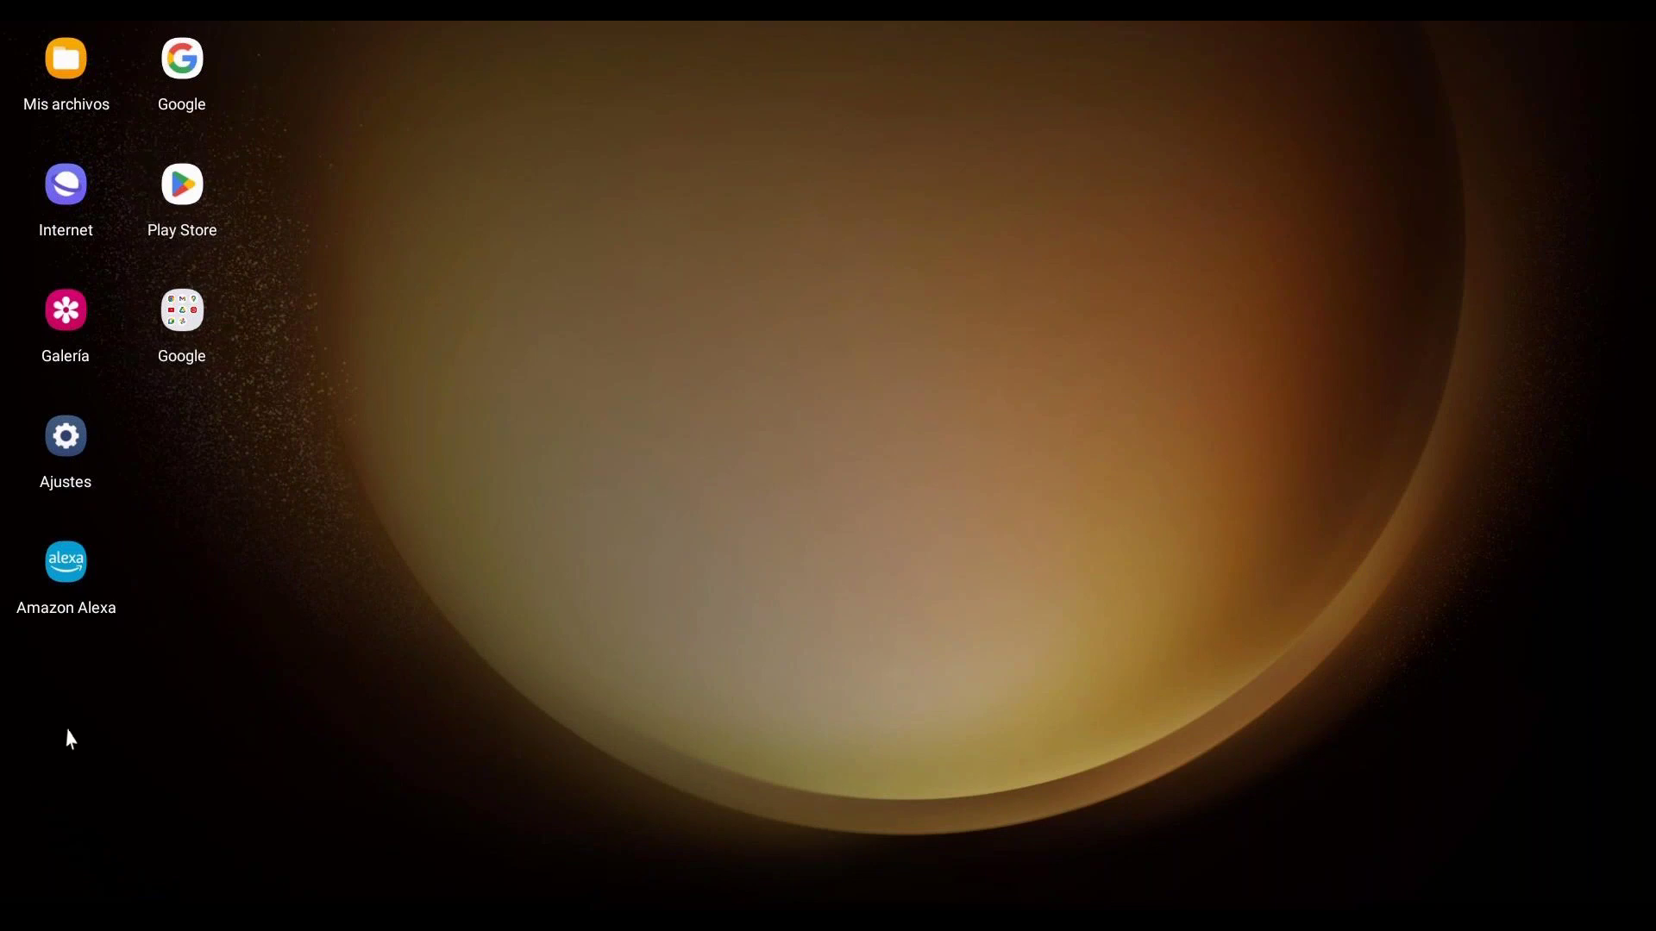
{"action": "left_click", "coordinate": [21, 906]}
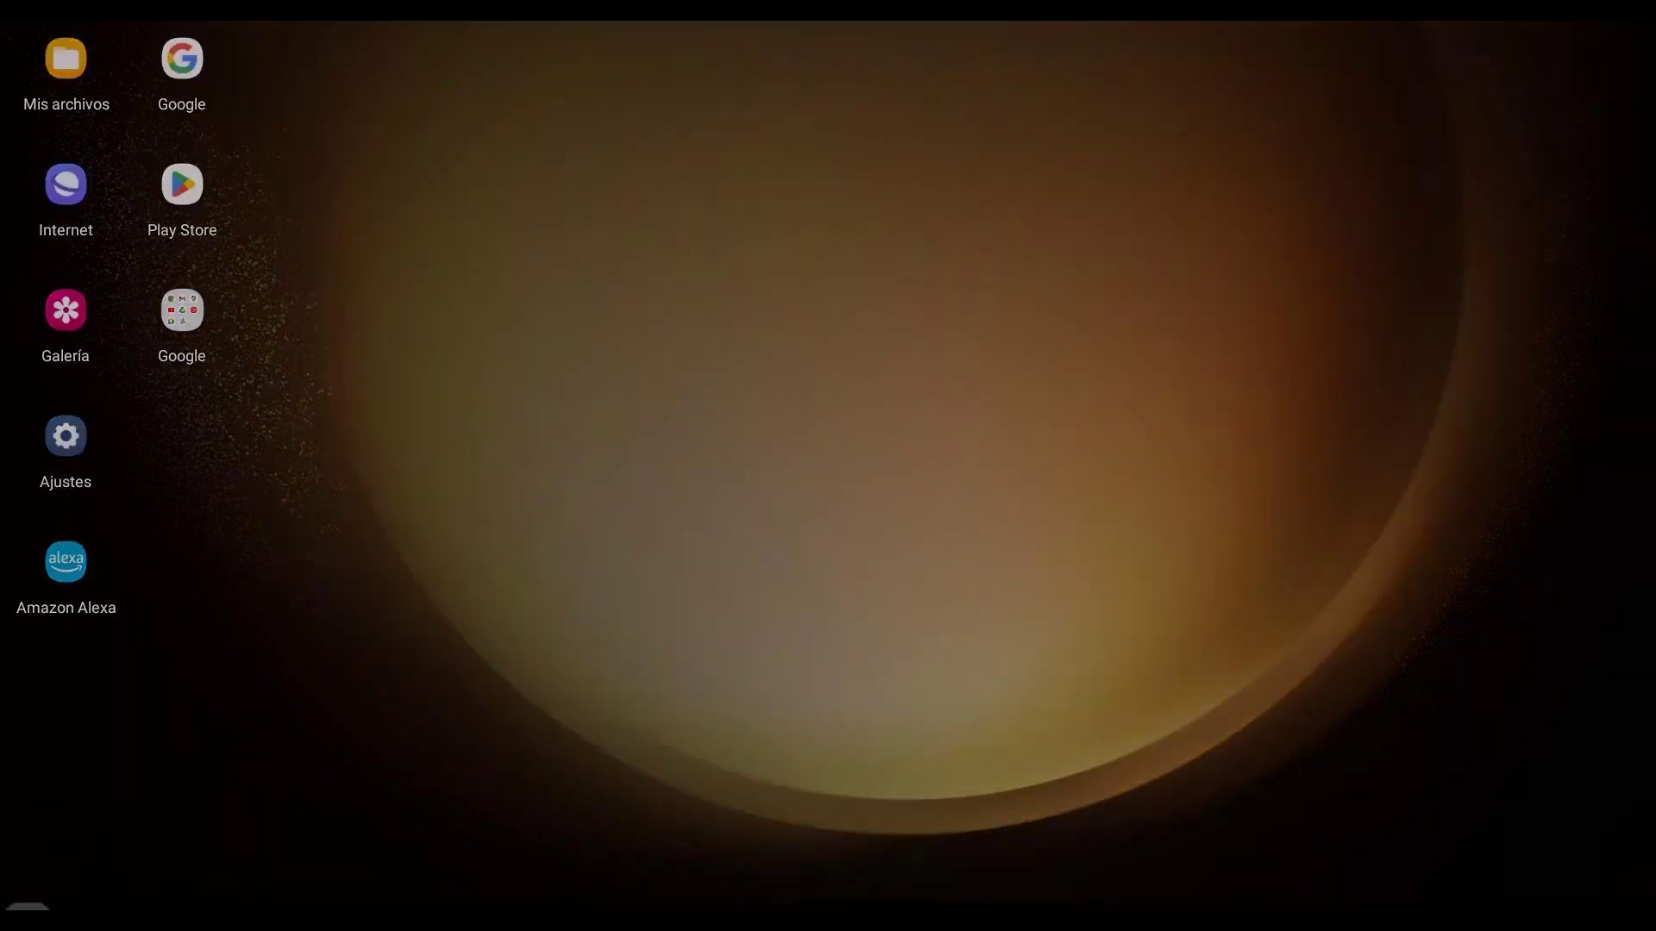
{"action": "left_click", "coordinate": [1305, 248]}
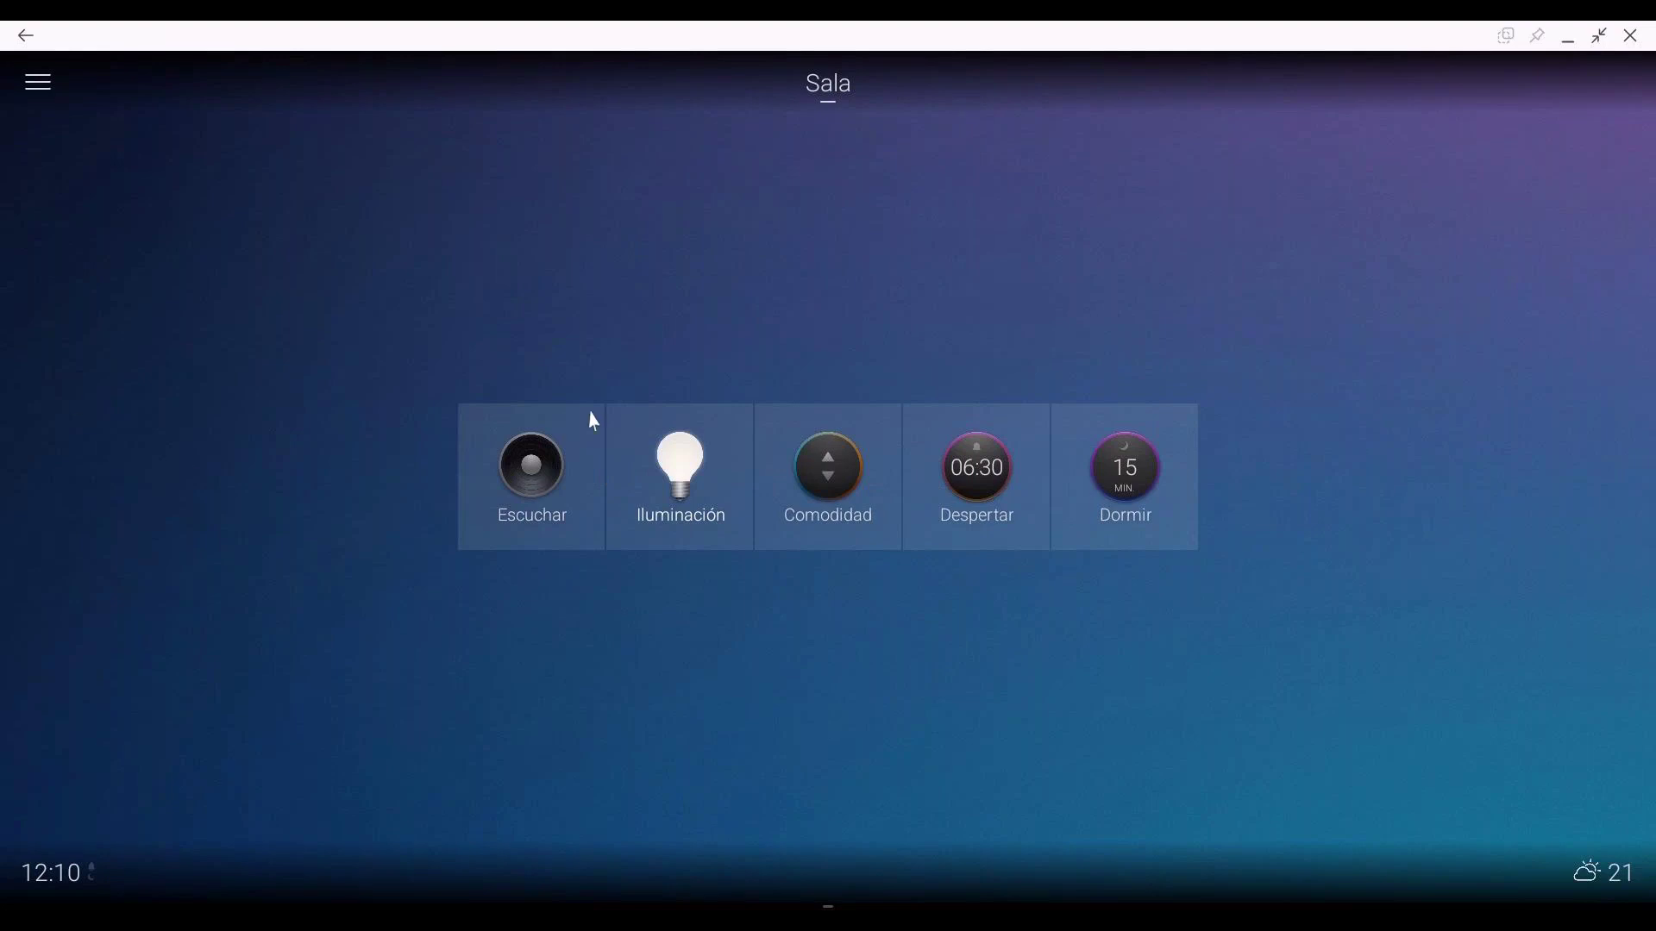
Step: Look at Escuchar, then remove Energize from the DCM5 Protocol light's favourite colours
{"action": "left_click", "coordinate": [516, 473]}
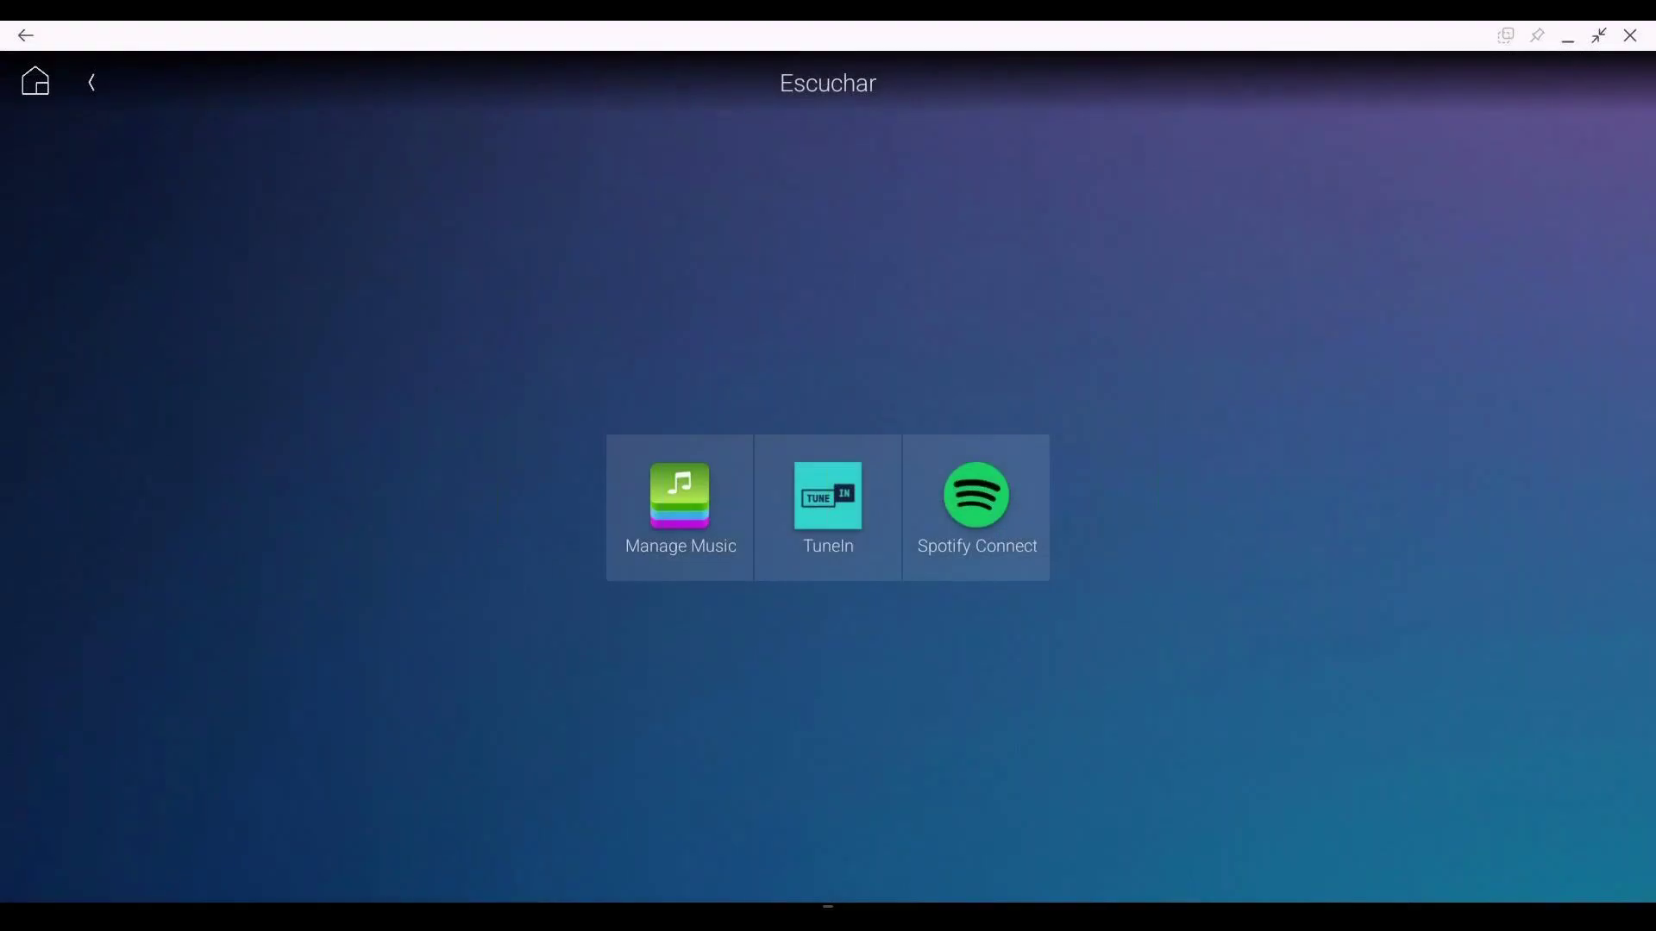
{"action": "left_click", "coordinate": [93, 83]}
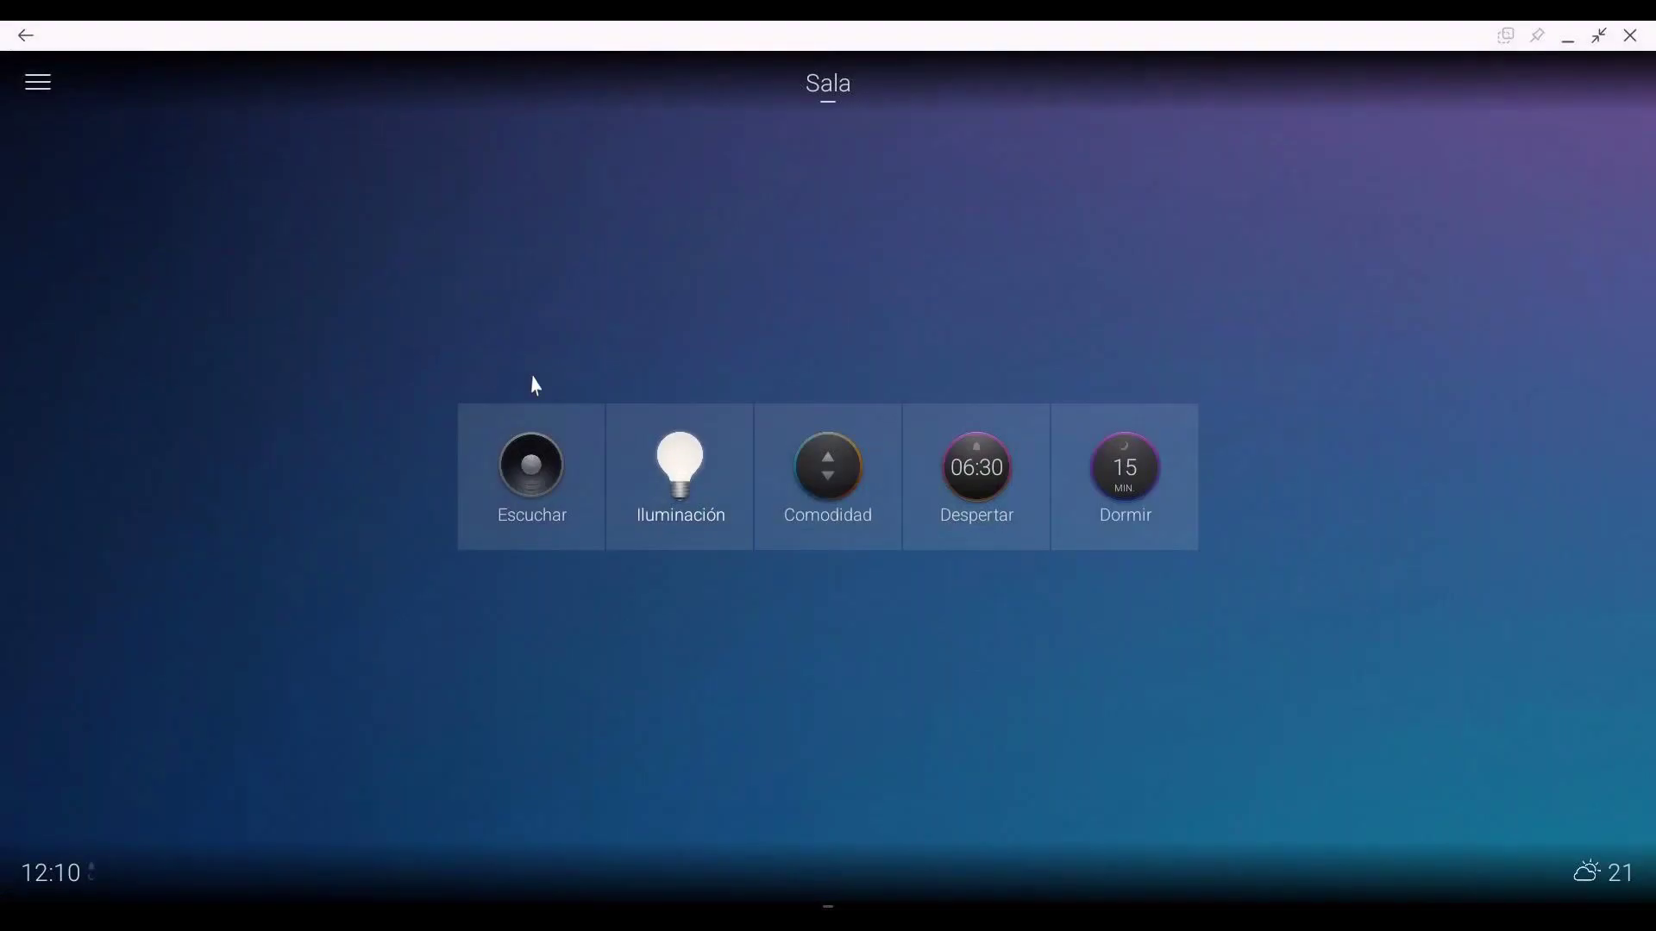
{"action": "left_click", "coordinate": [706, 493]}
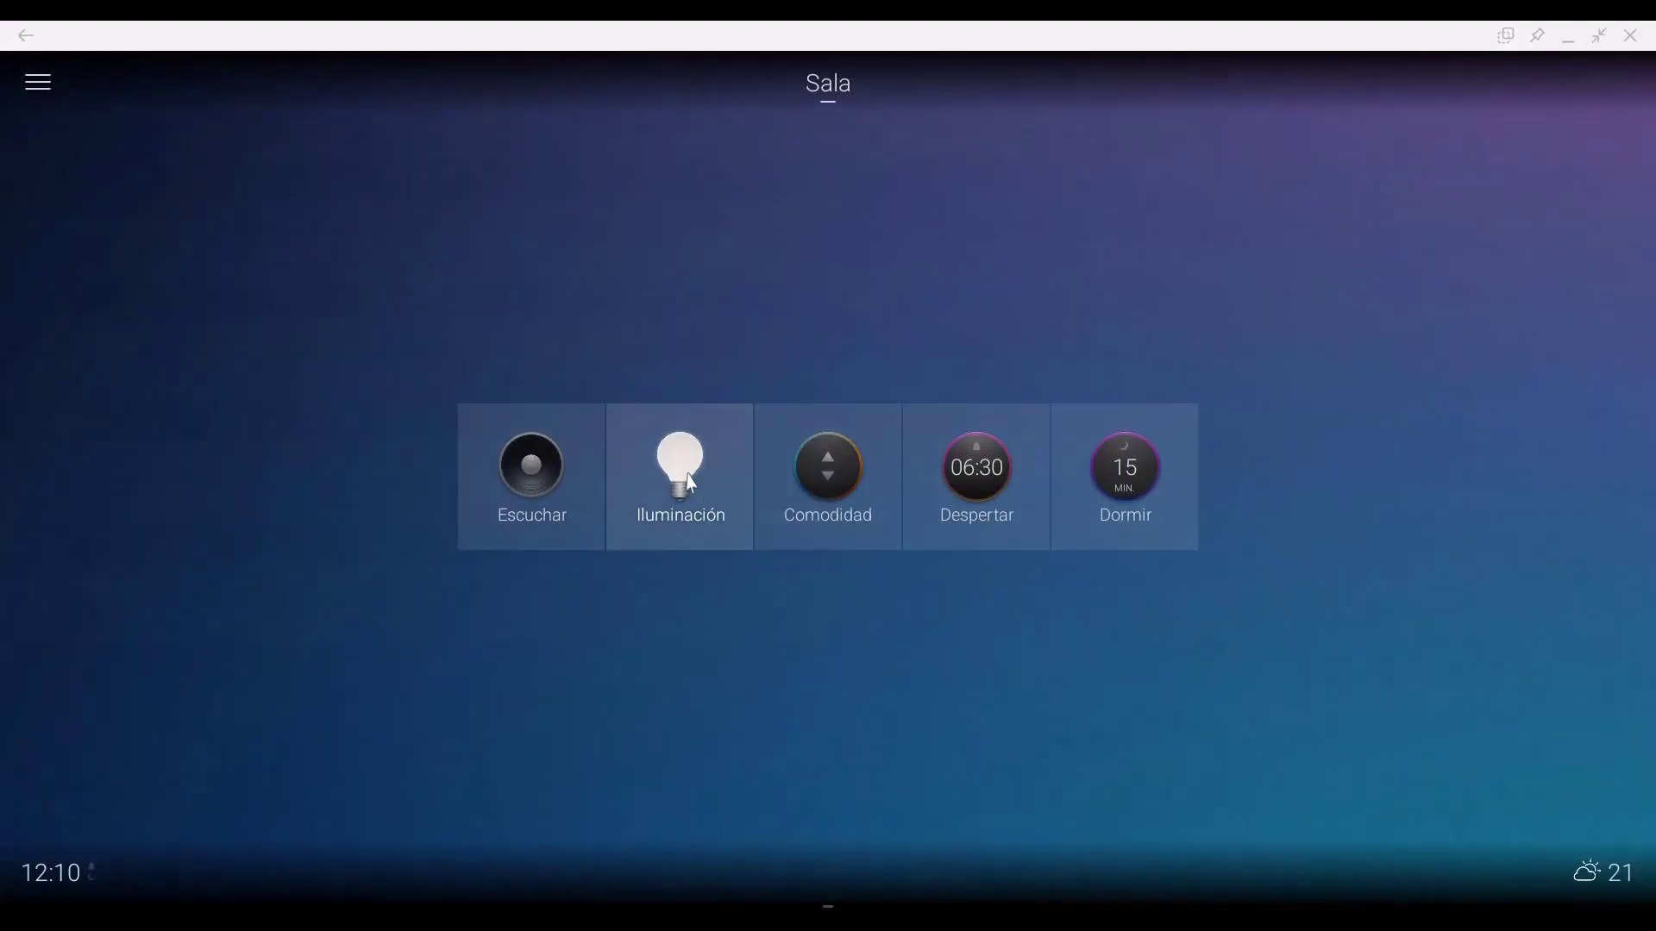
{"action": "left_click", "coordinate": [776, 252]}
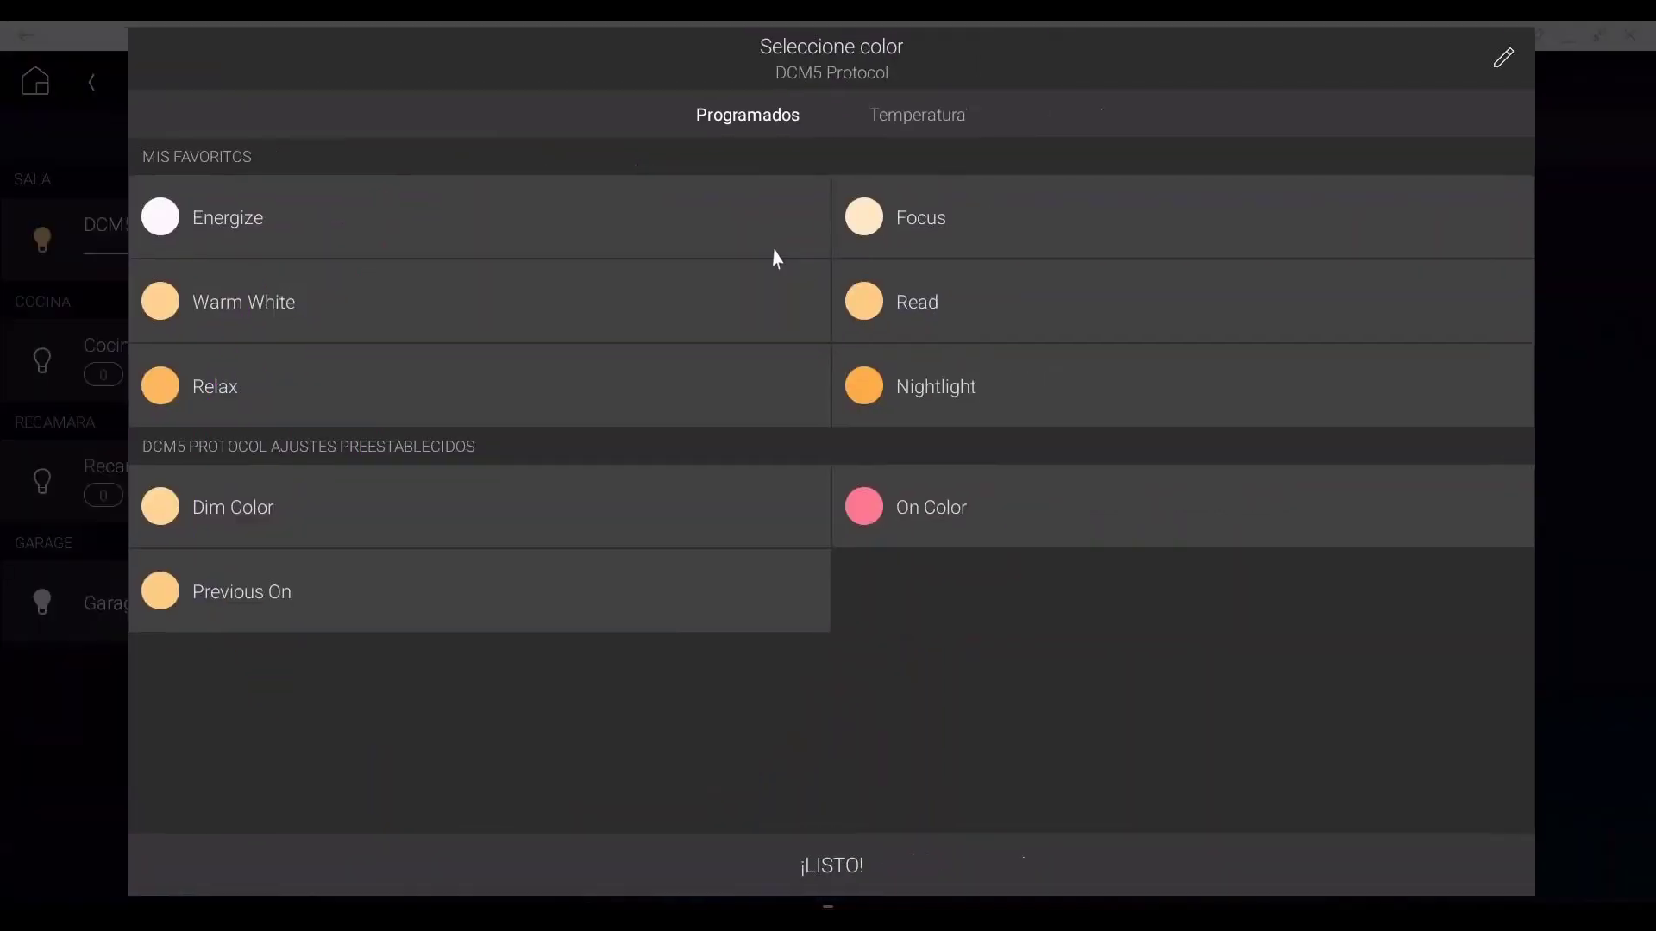
{"action": "left_click", "coordinate": [190, 226]}
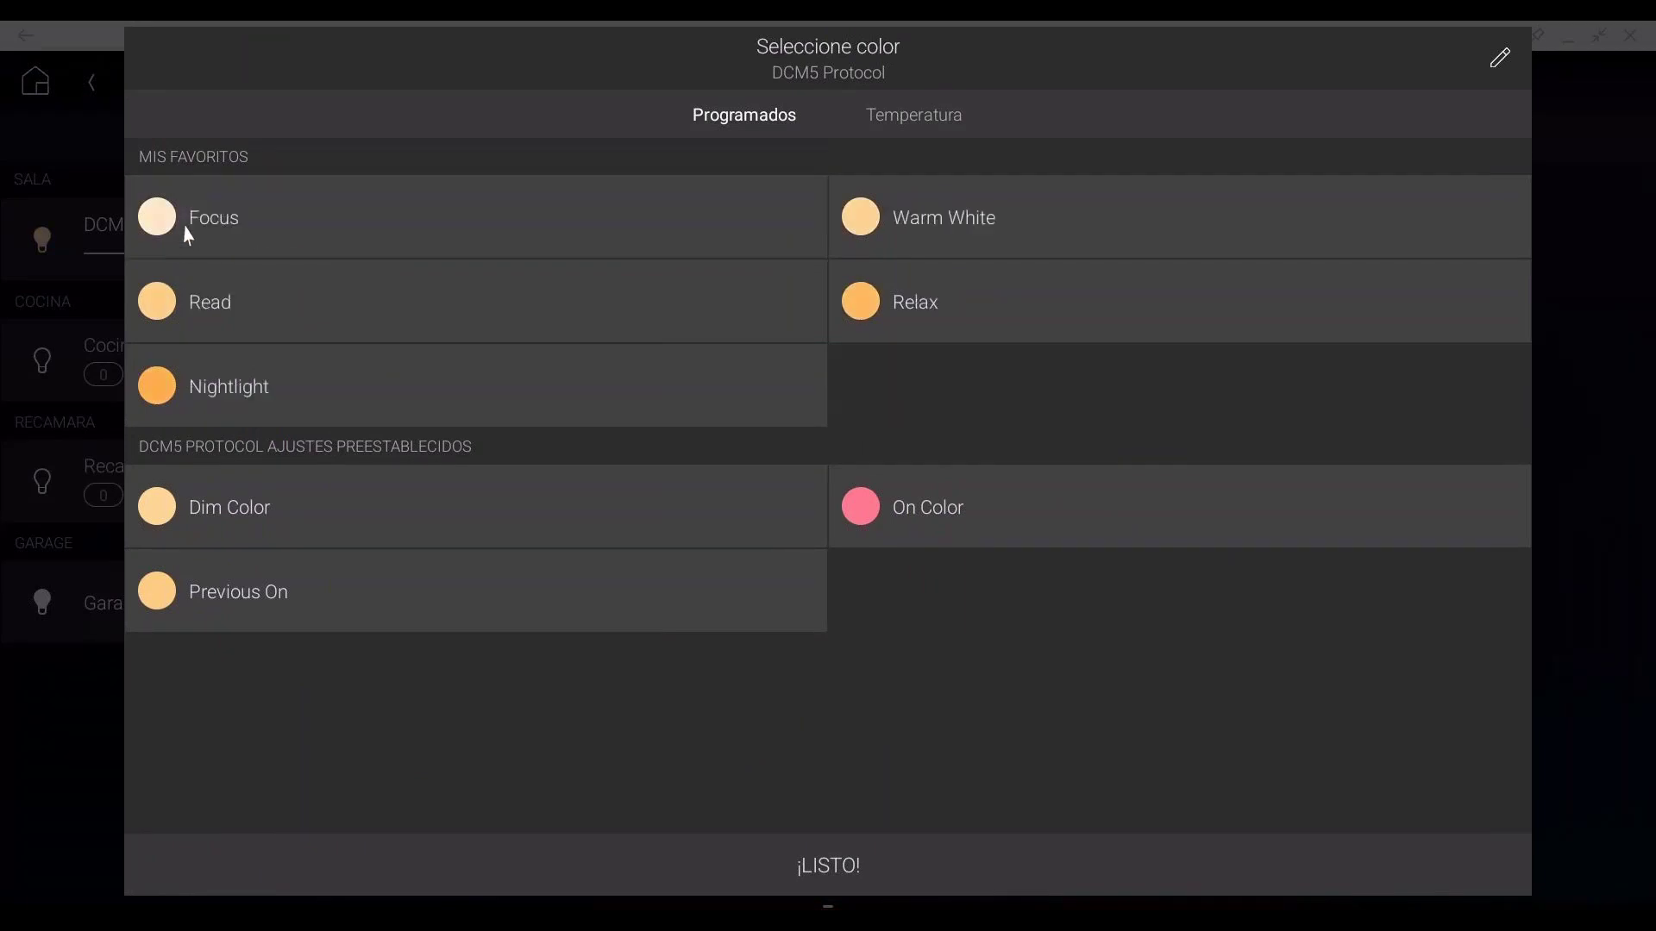
{"action": "left_click", "coordinate": [121, 668]}
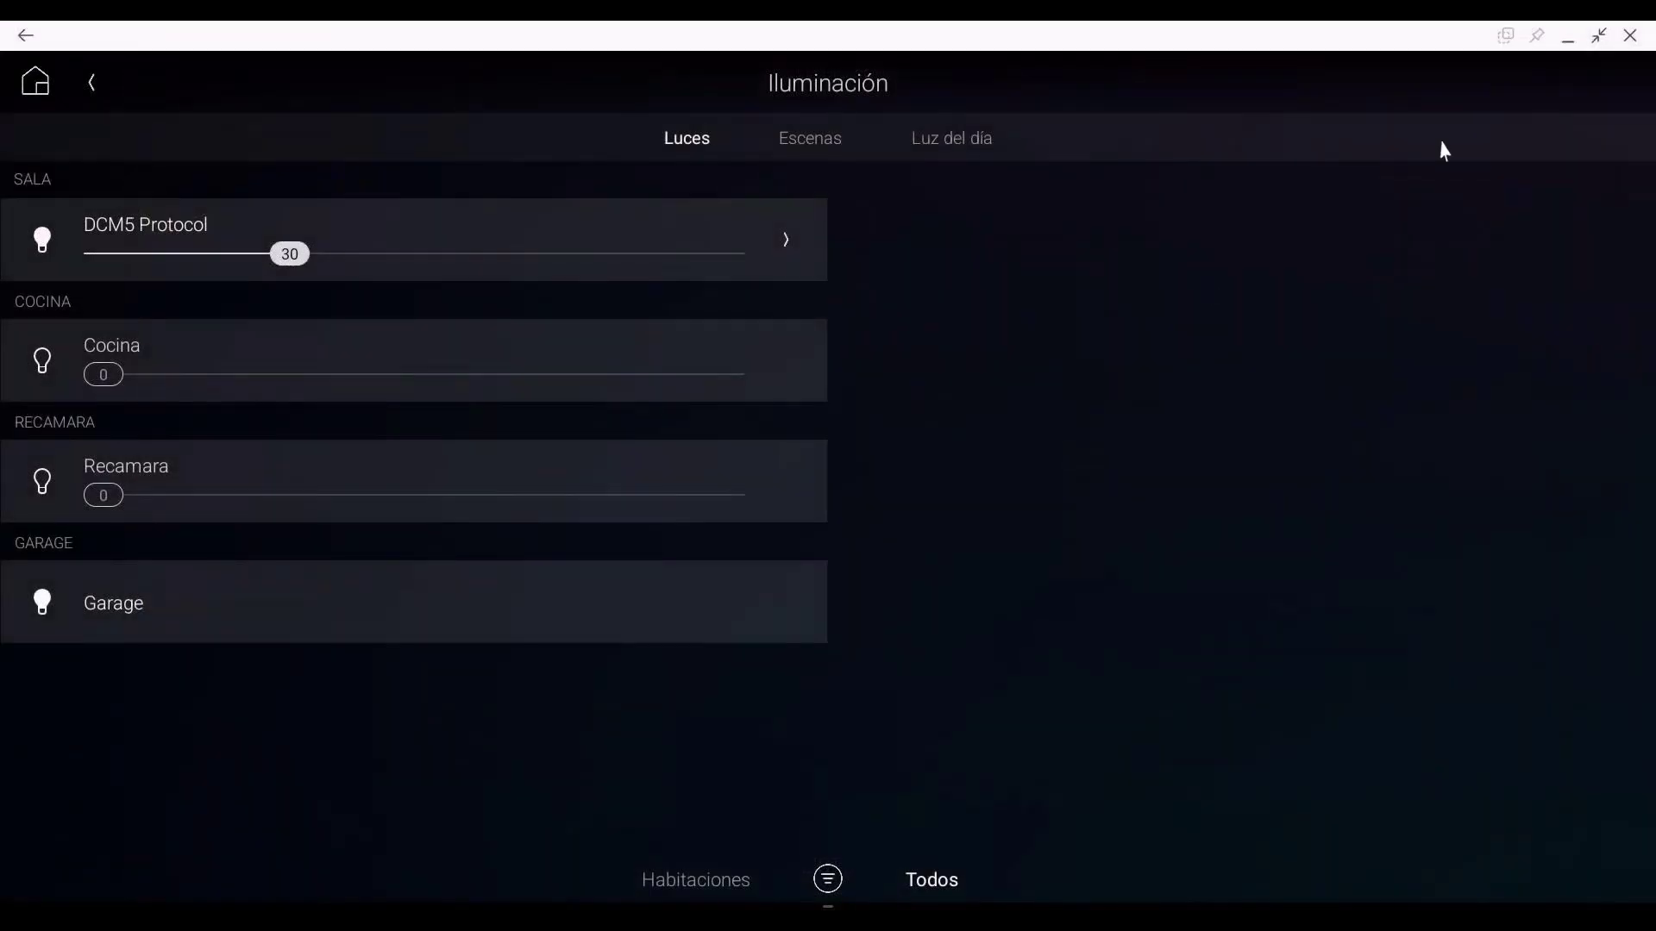
Step: Review the Escenas and Luz del día pages, confirm DCM5 colours with ¡LISTO!, and return home
{"action": "left_click", "coordinate": [802, 147]}
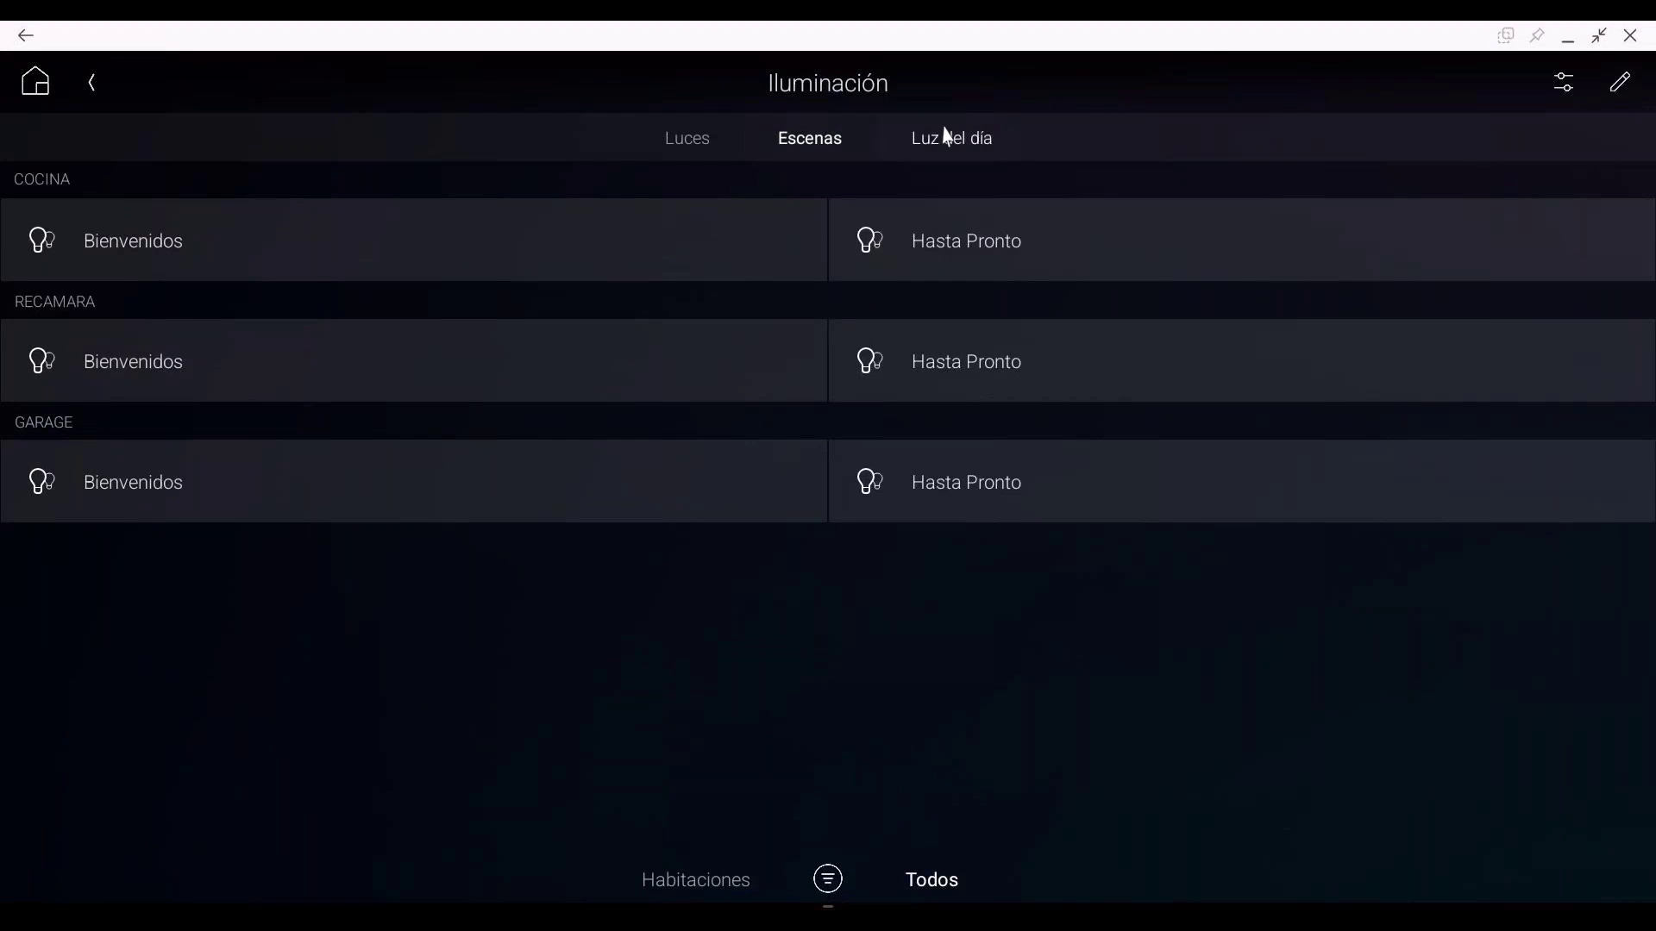
{"action": "left_click", "coordinate": [944, 138]}
{"action": "left_click", "coordinate": [687, 145]}
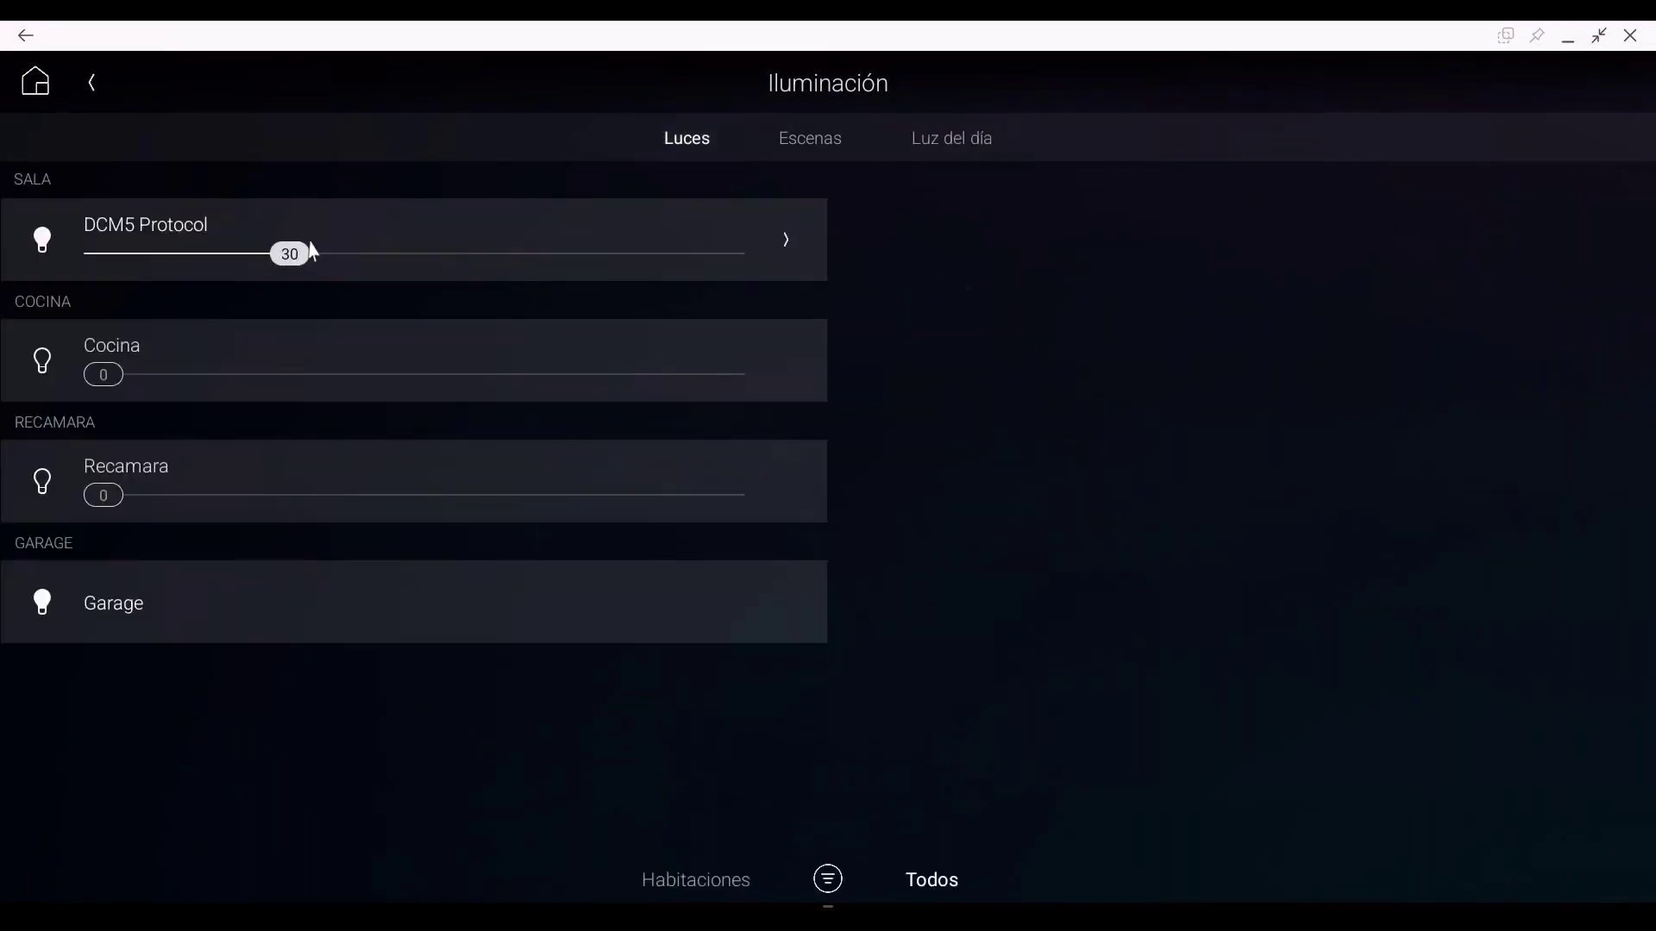
{"action": "left_click", "coordinate": [785, 241]}
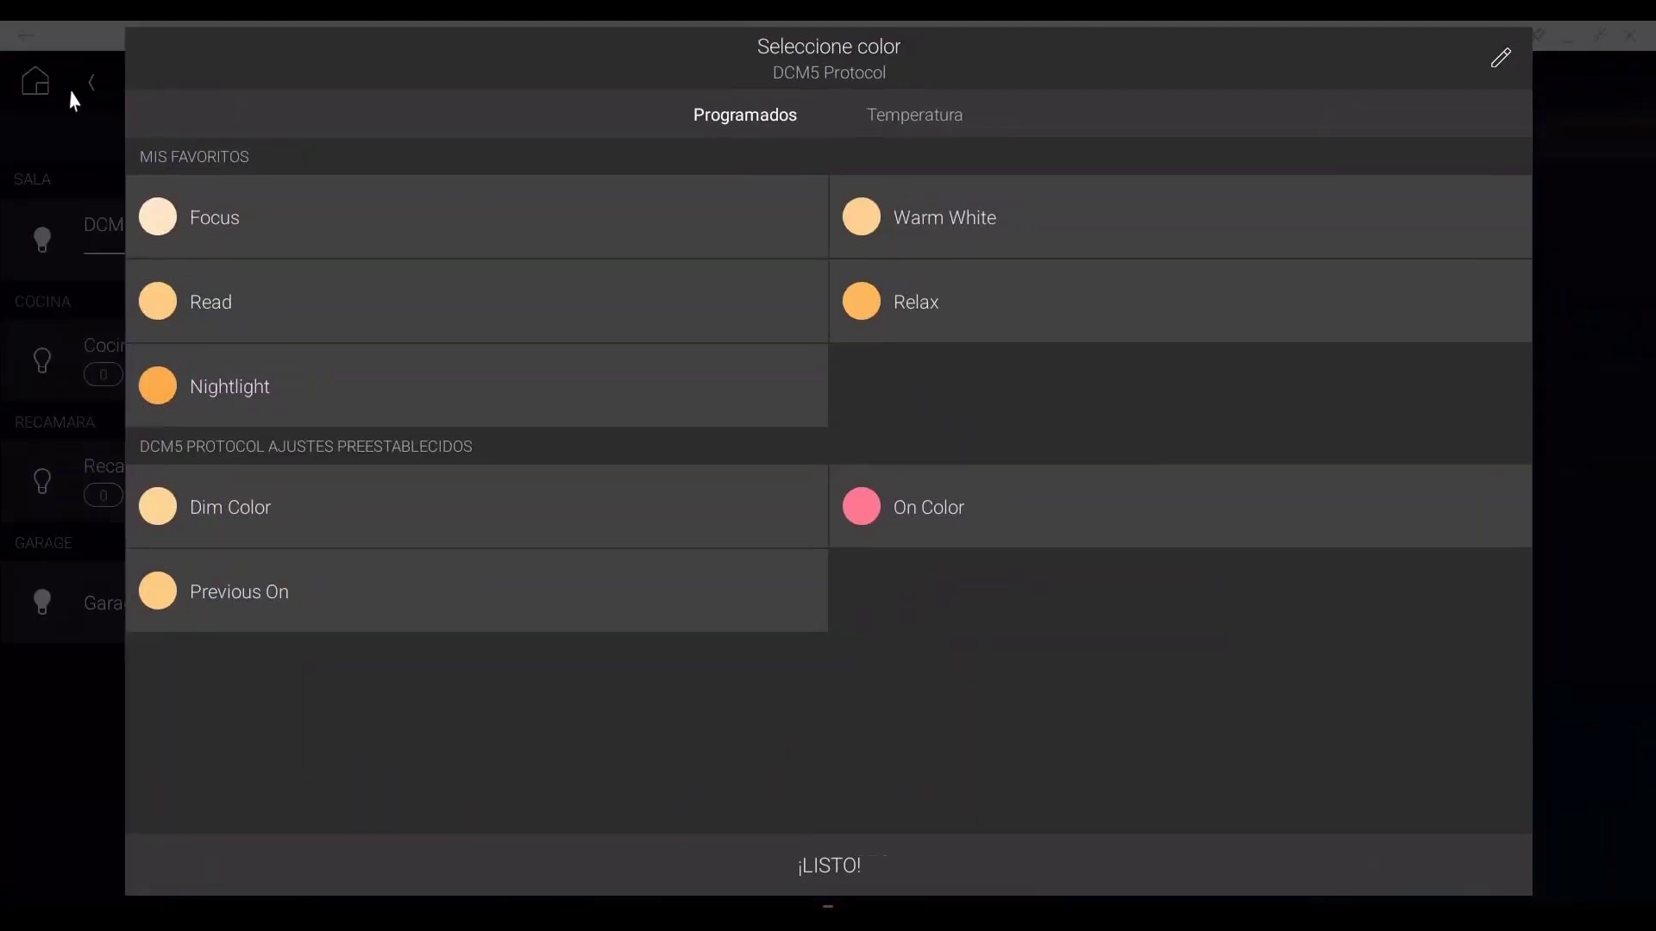
{"action": "left_click", "coordinate": [794, 873]}
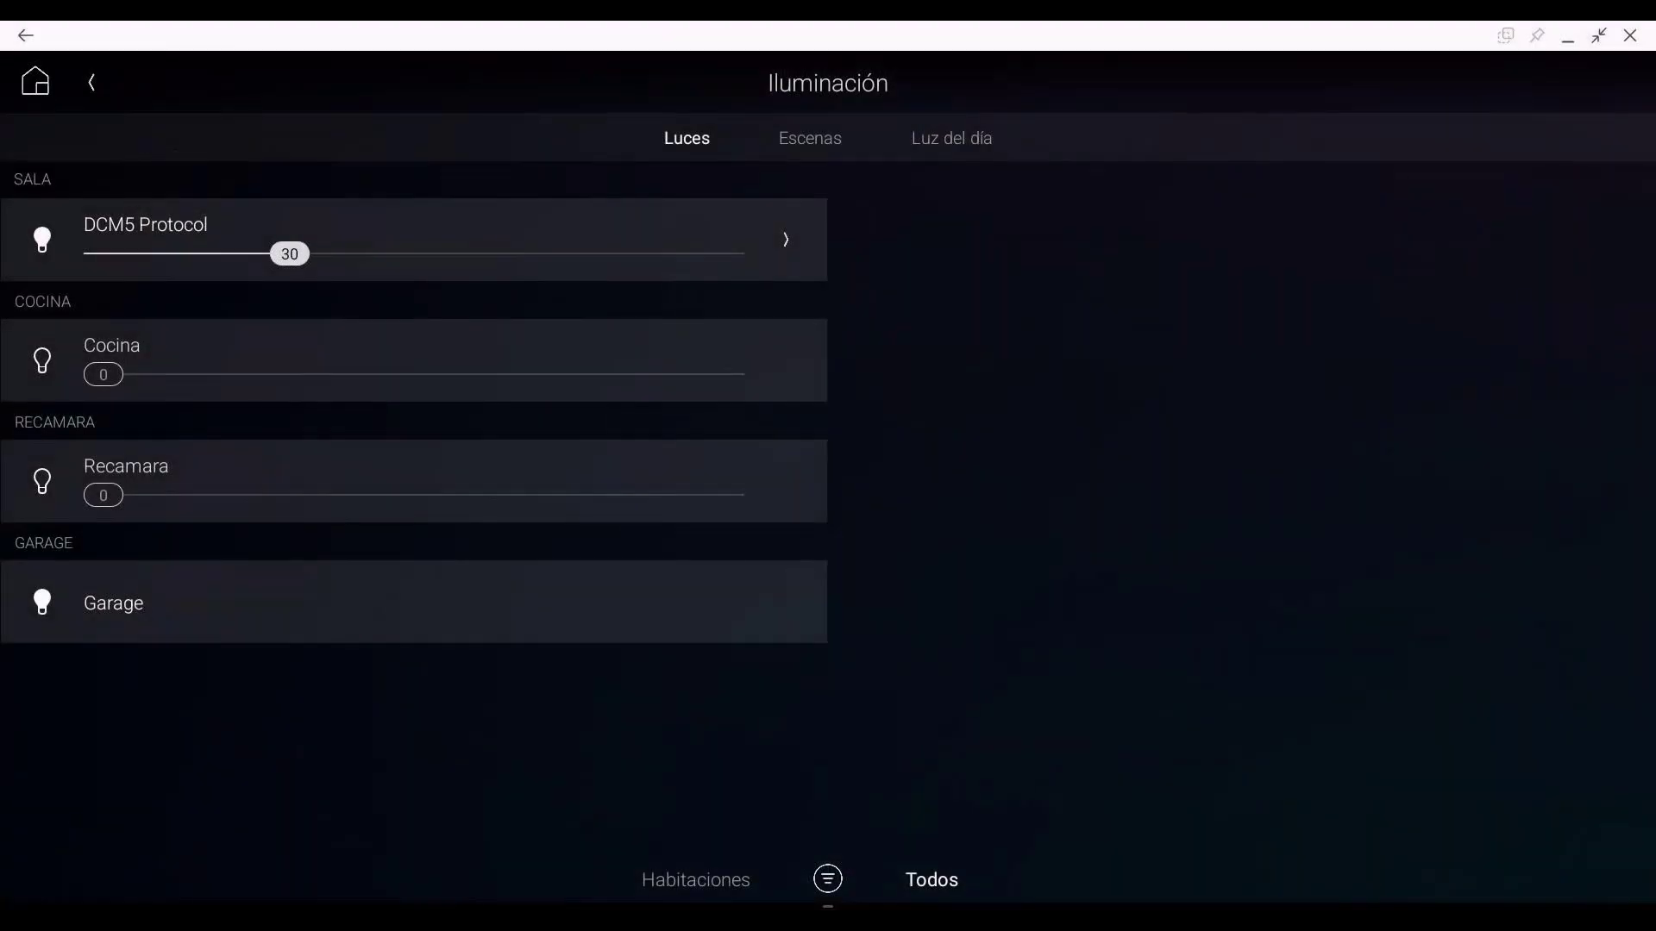
{"action": "left_click", "coordinate": [49, 93]}
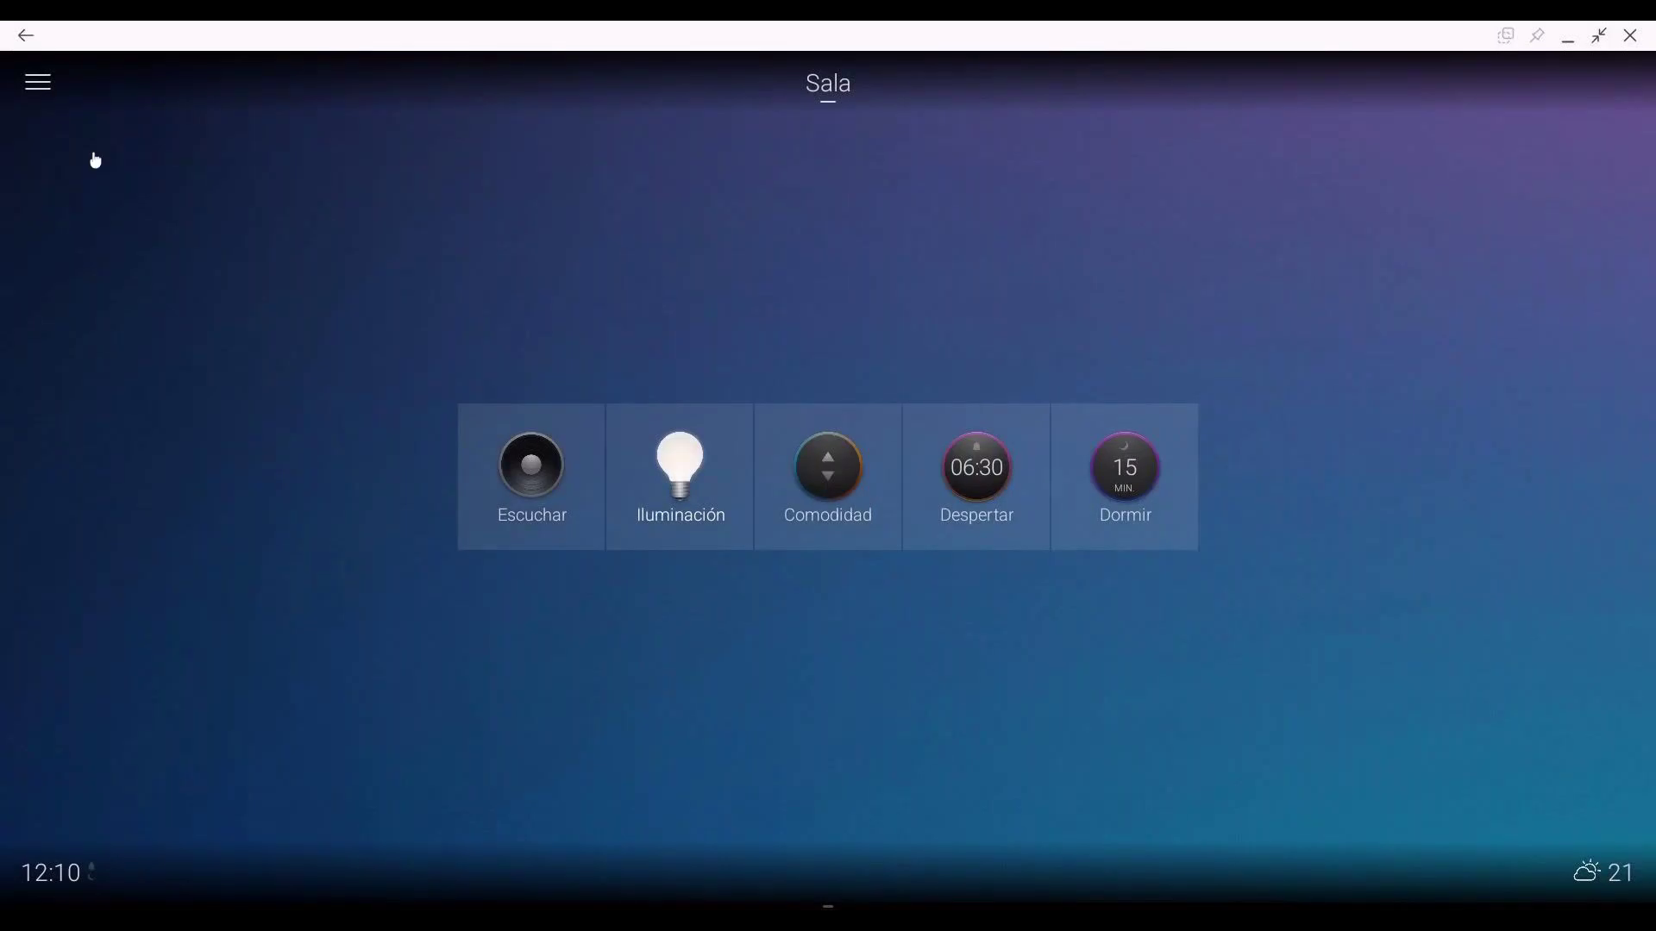
Step: Open and close the side menu and the Cambiar de habitaciones room list
{"action": "left_click", "coordinate": [26, 83]}
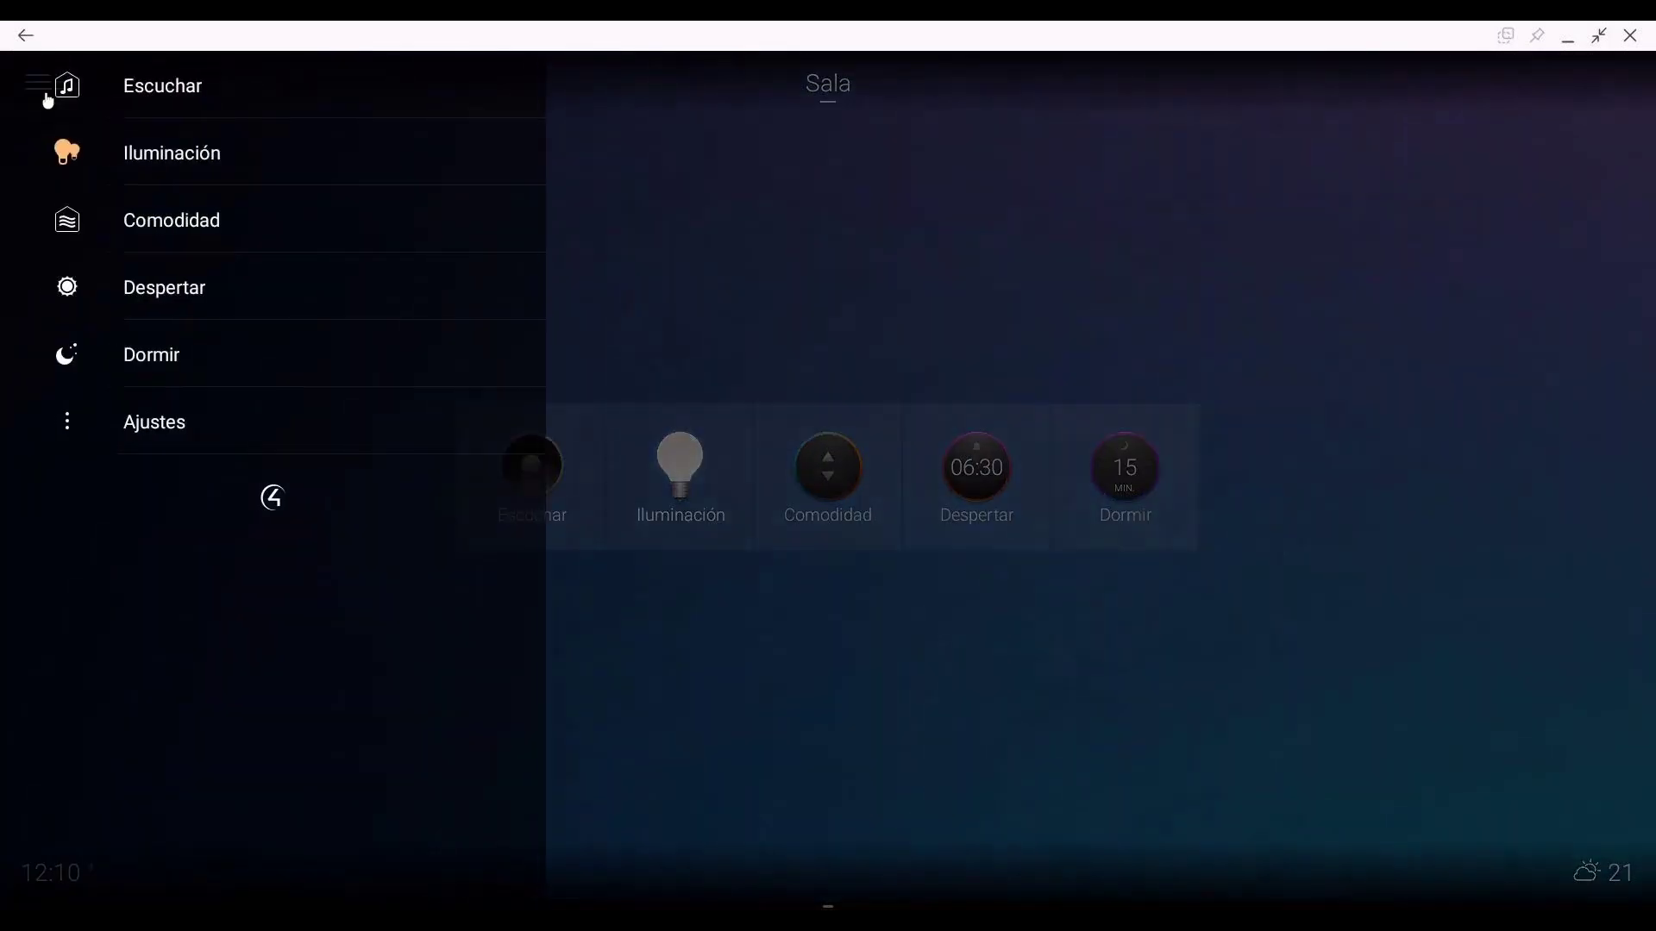
{"action": "left_click", "coordinate": [823, 756]}
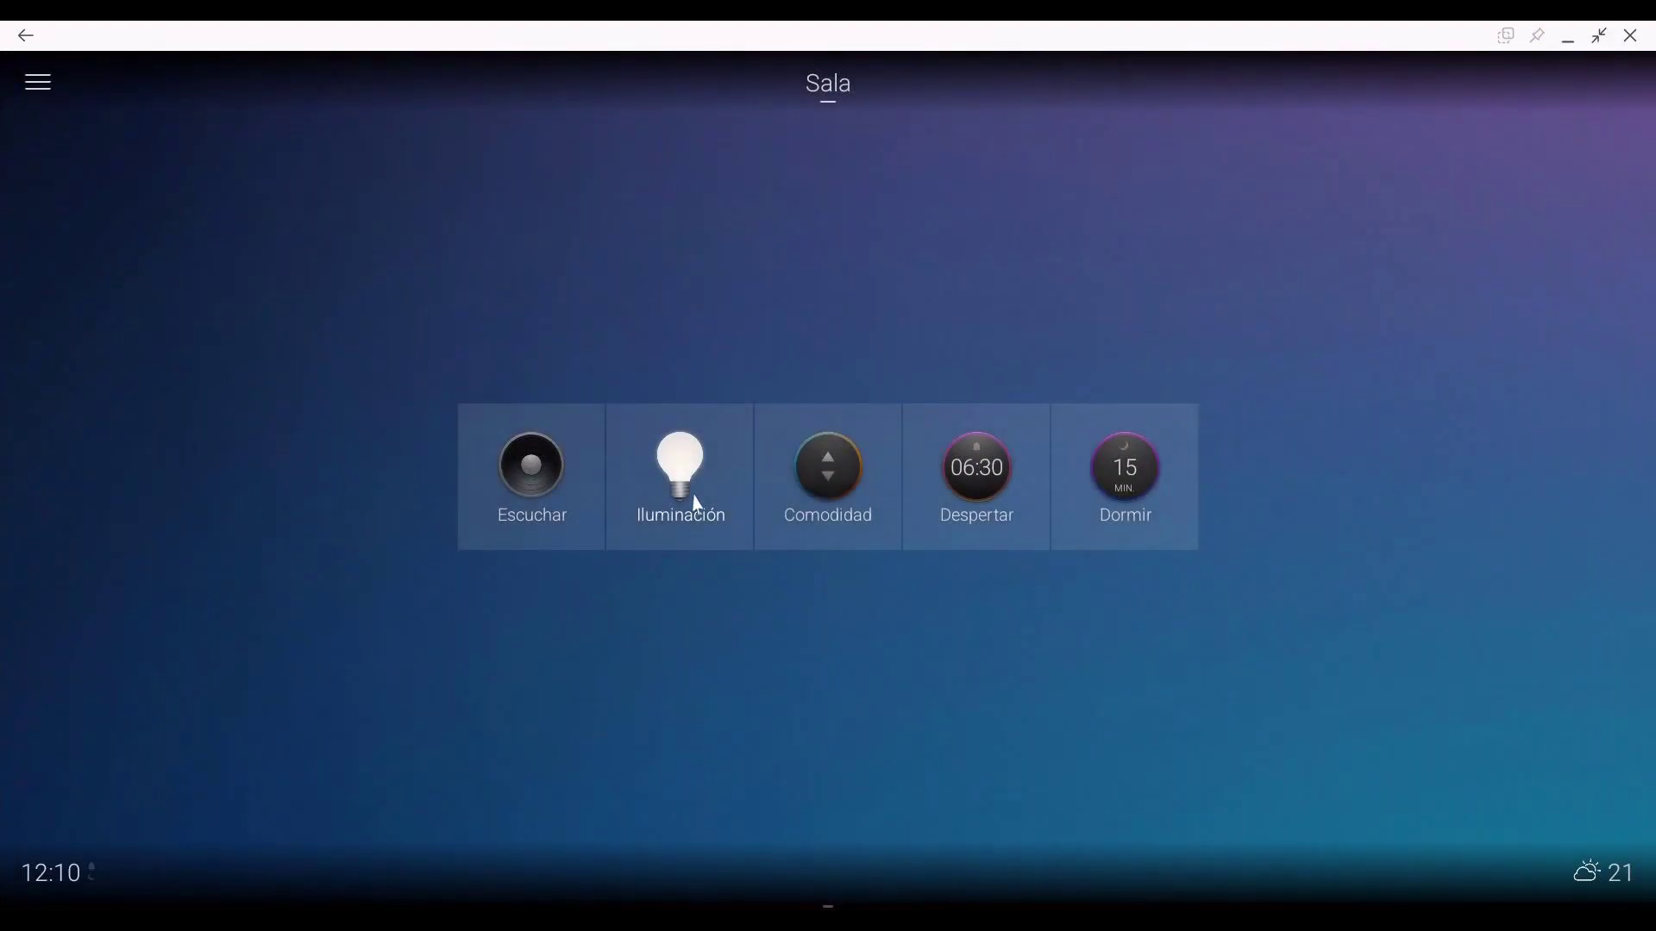
{"action": "left_click", "coordinate": [832, 91]}
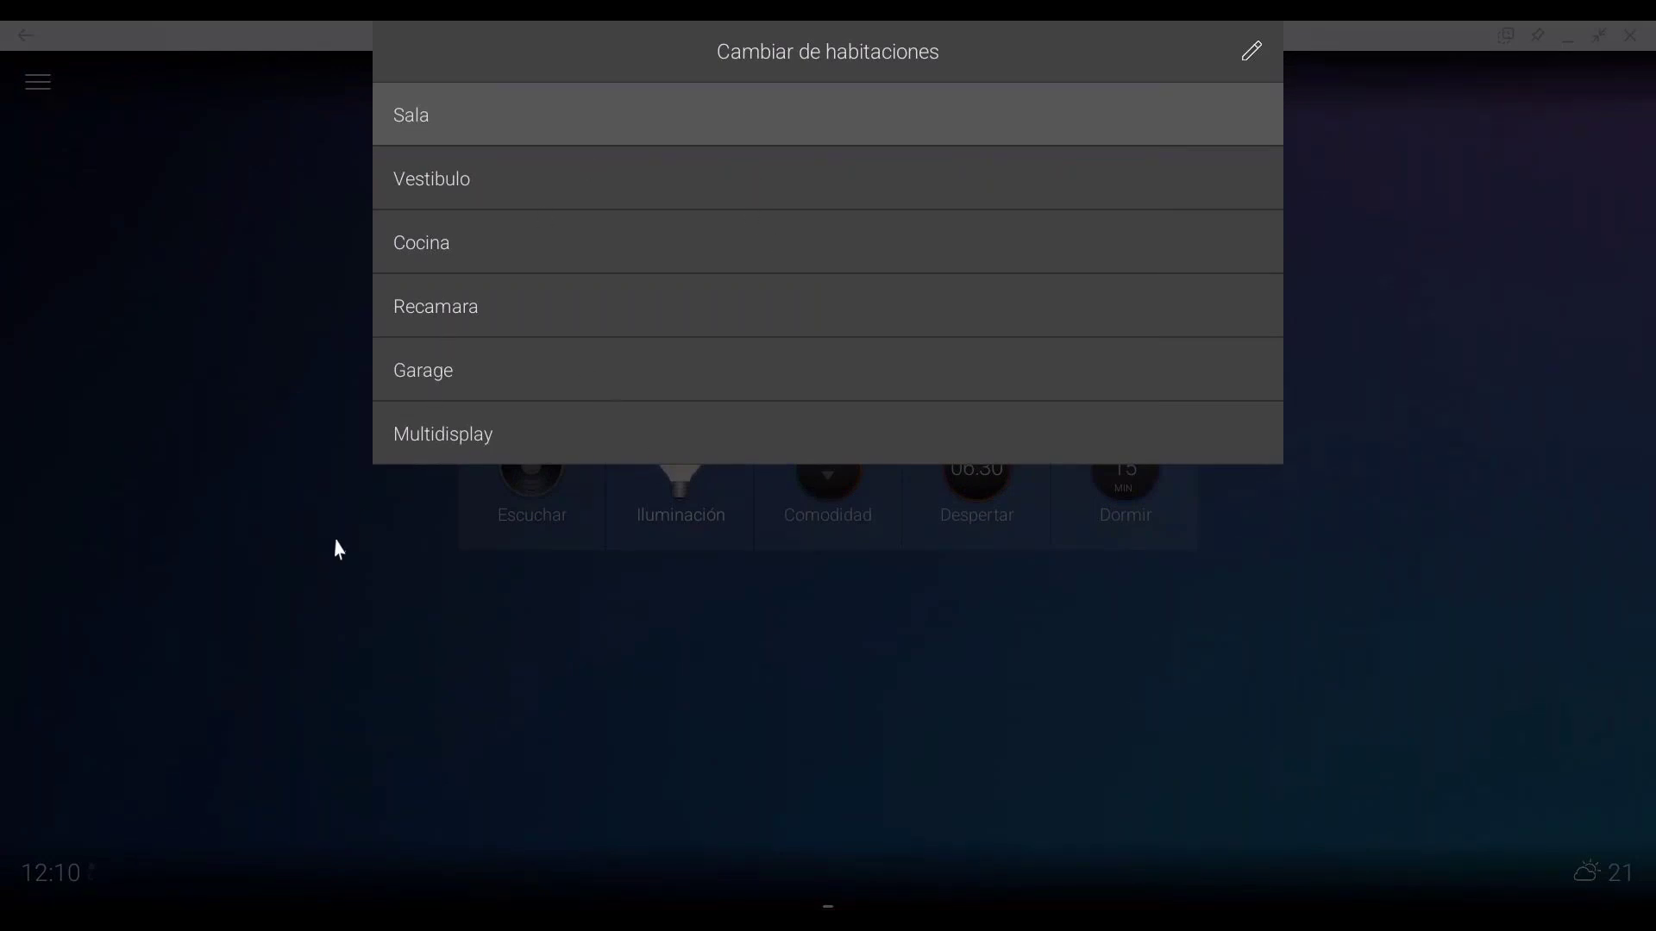
{"action": "left_click", "coordinate": [514, 550]}
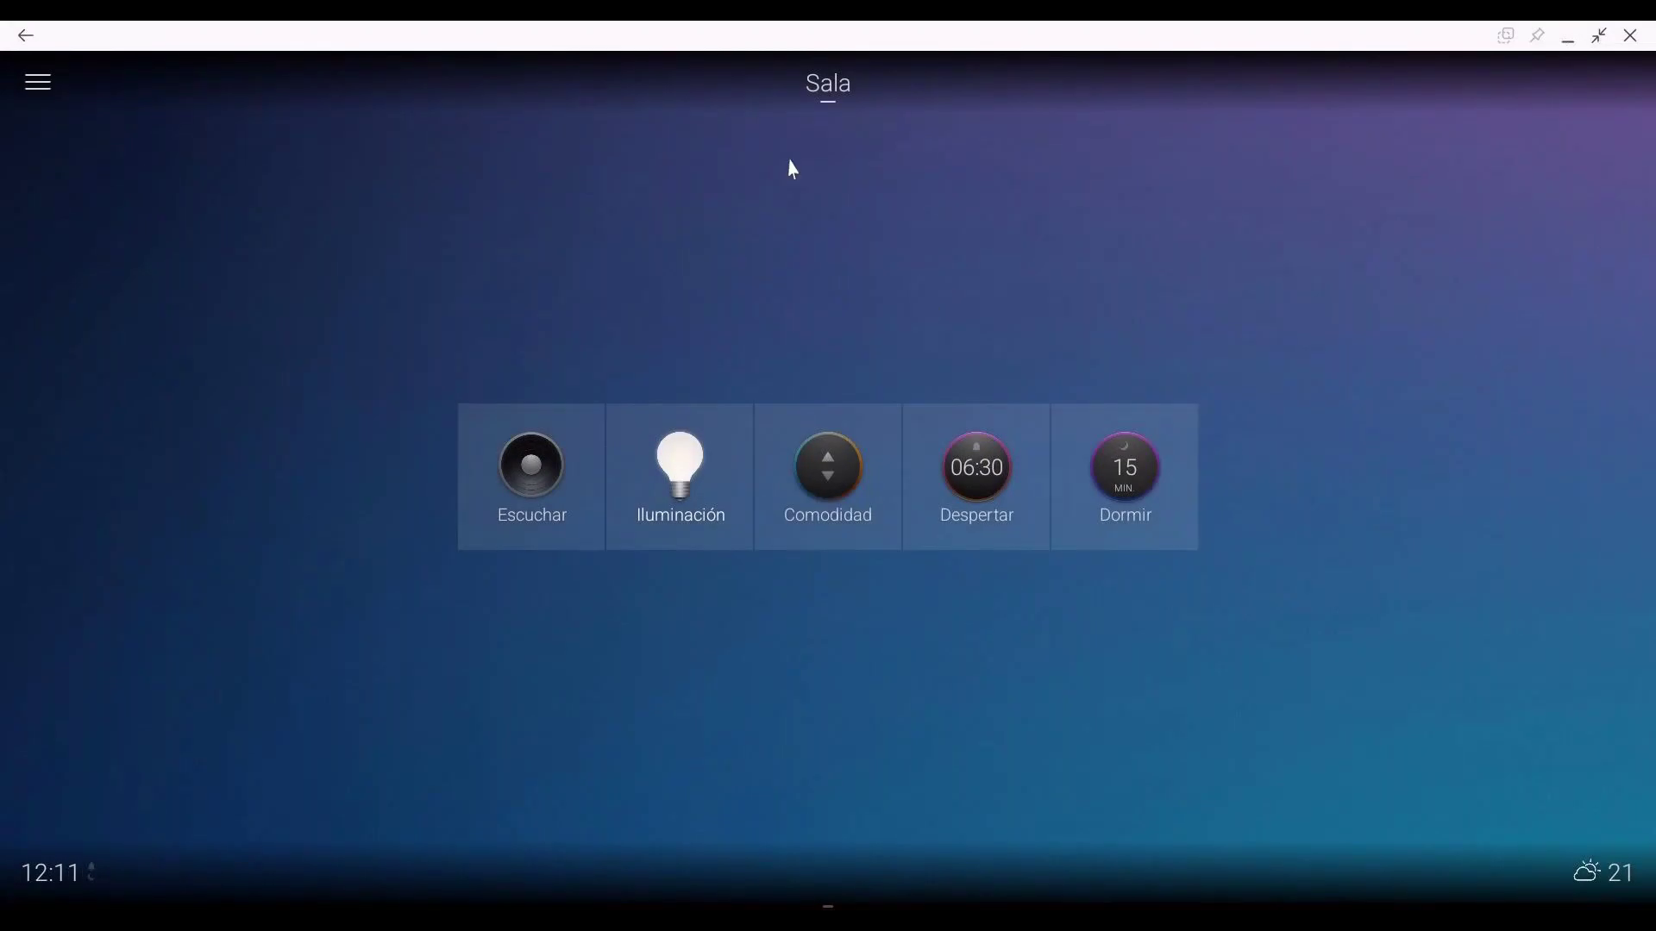
Step: Minimize Control4 and scroll the dealer portal release notes to NUEVAS MEJORAS EN LA NUBE
{"action": "left_click", "coordinate": [1568, 38]}
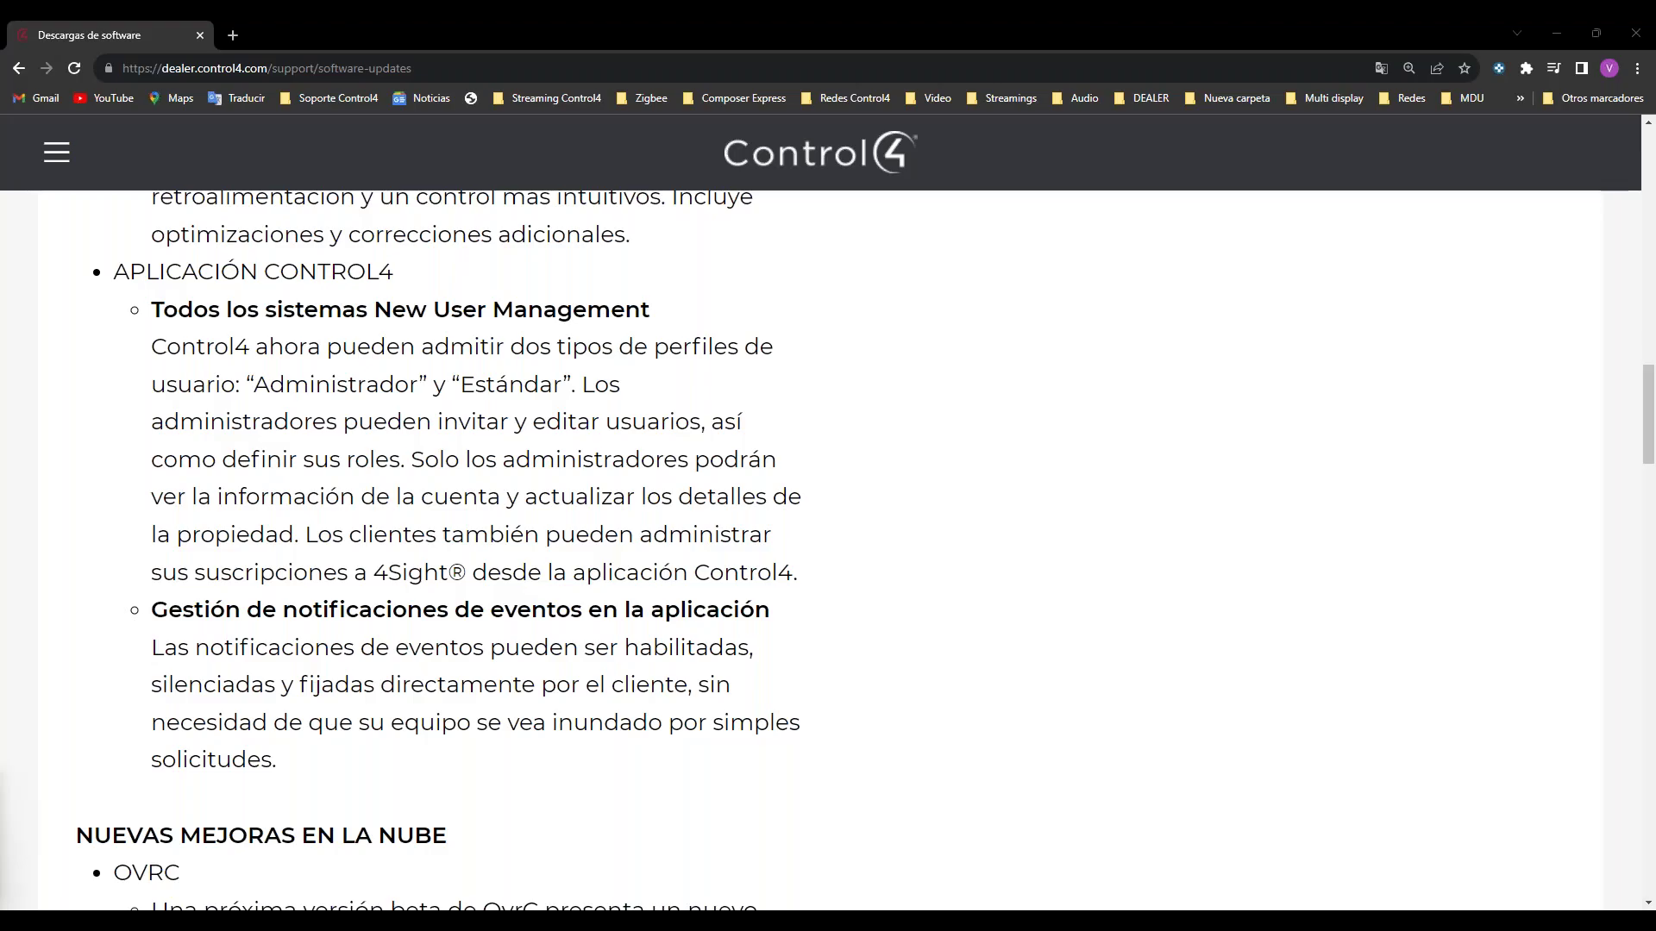
{"action": "scroll", "coordinate": [514, 649], "scroll_direction": "down", "scroll_amount": 6}
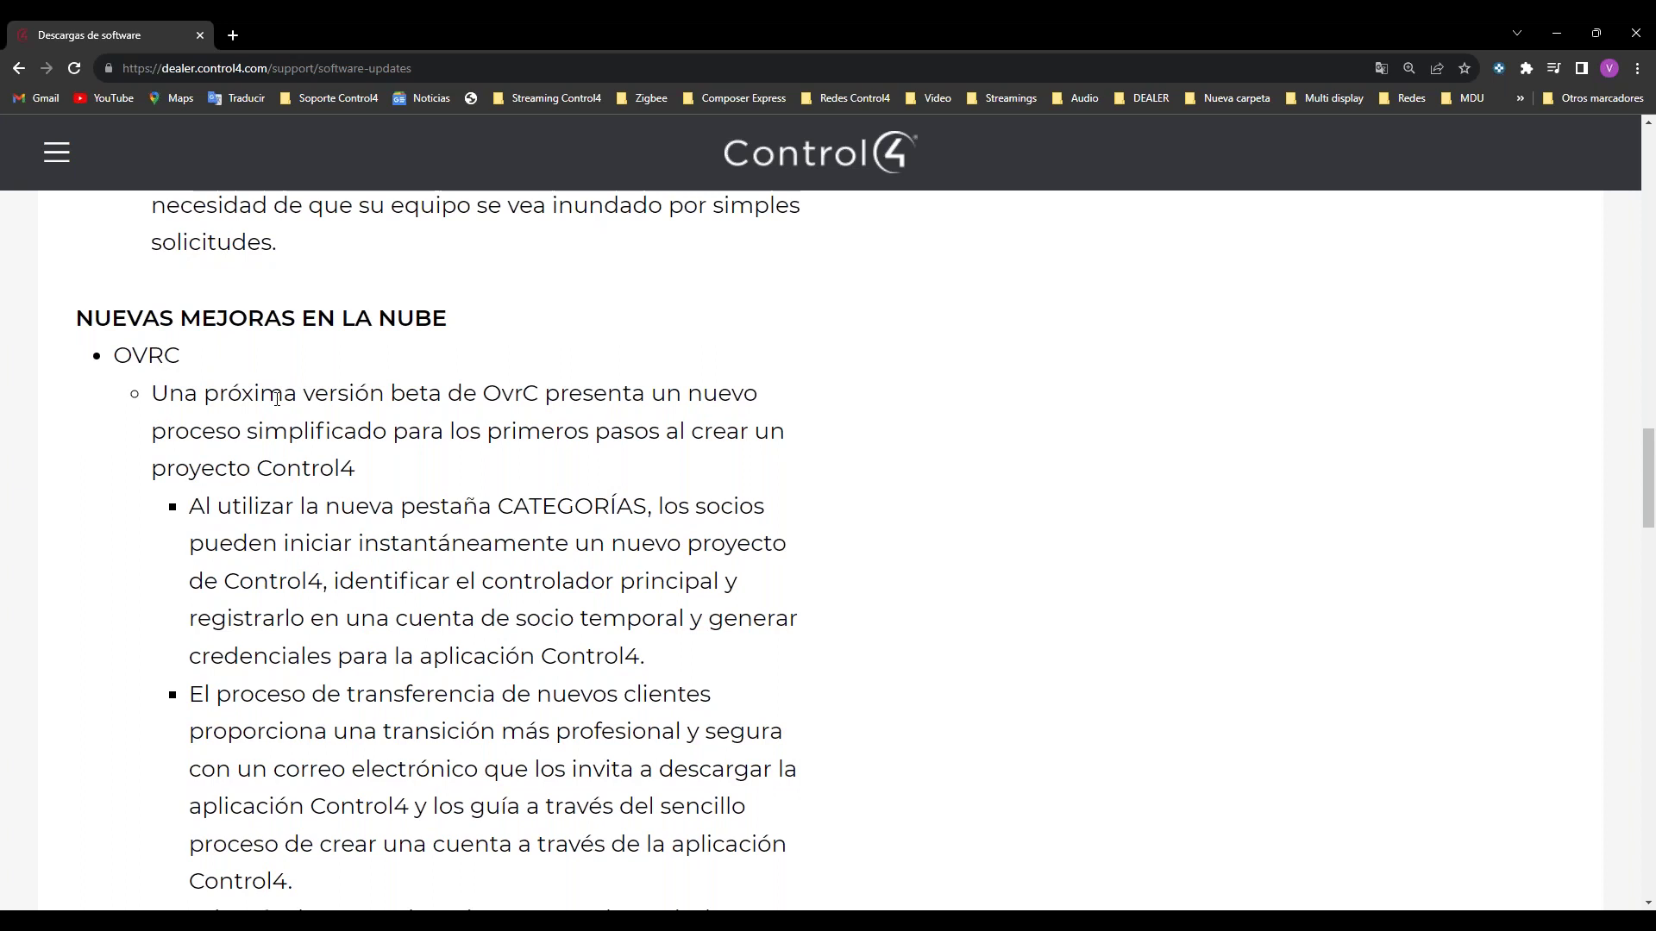
{"action": "scroll", "coordinate": [356, 396], "scroll_direction": "down", "scroll_amount": 2}
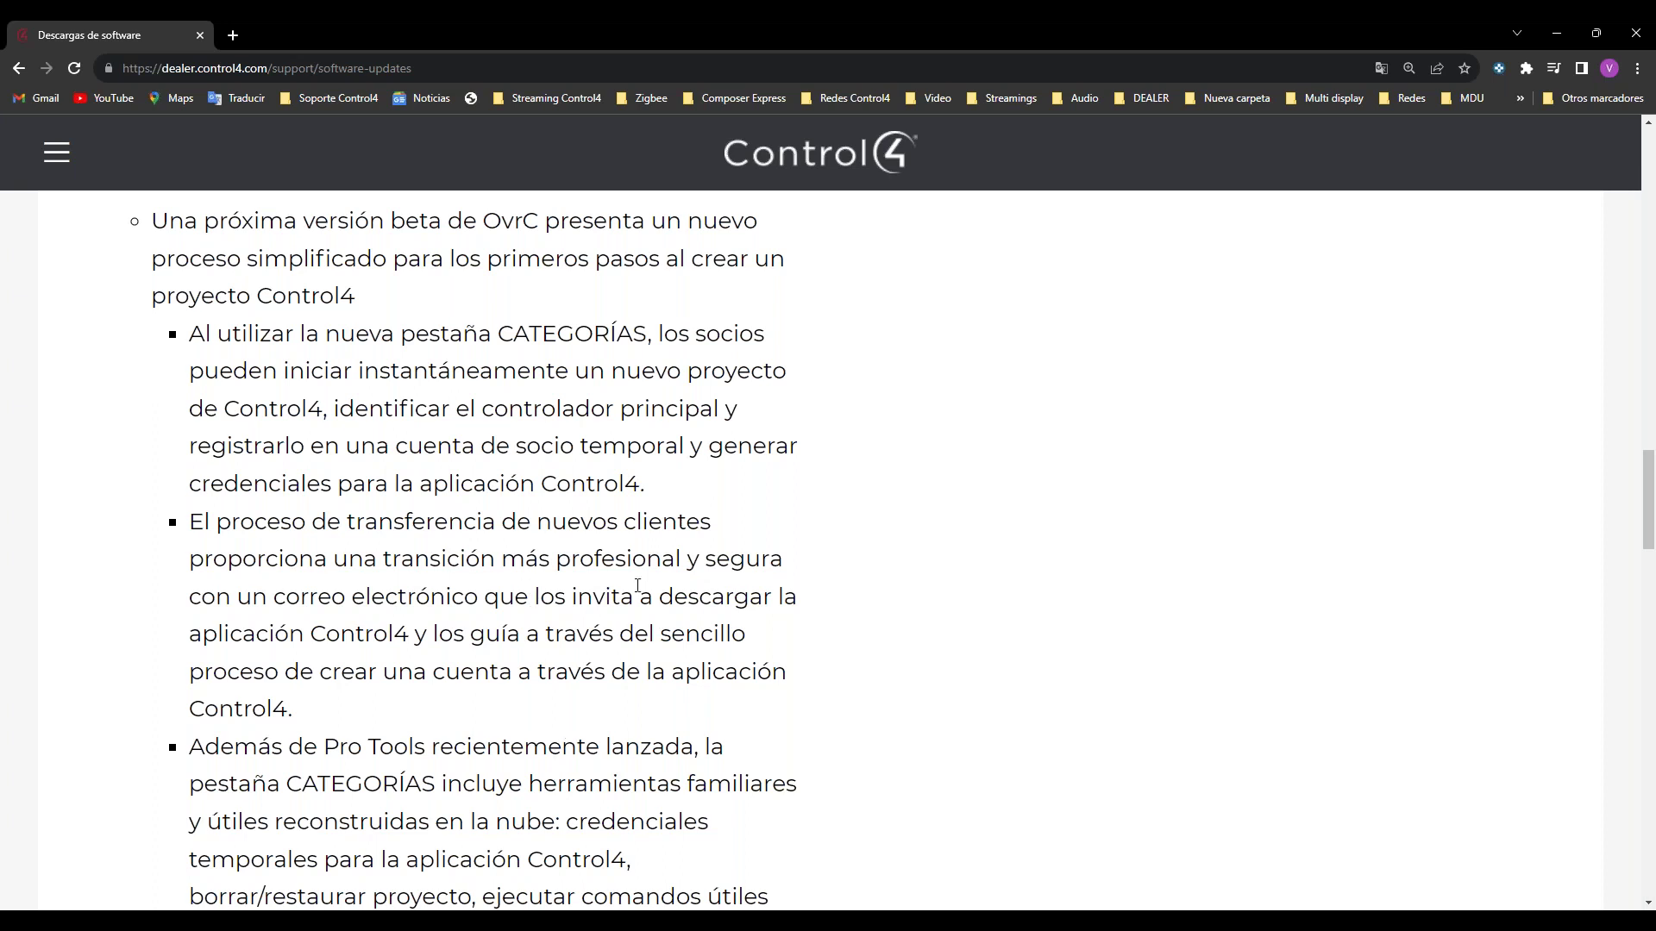
{"action": "scroll", "coordinate": [584, 528], "scroll_direction": "down", "scroll_amount": 1}
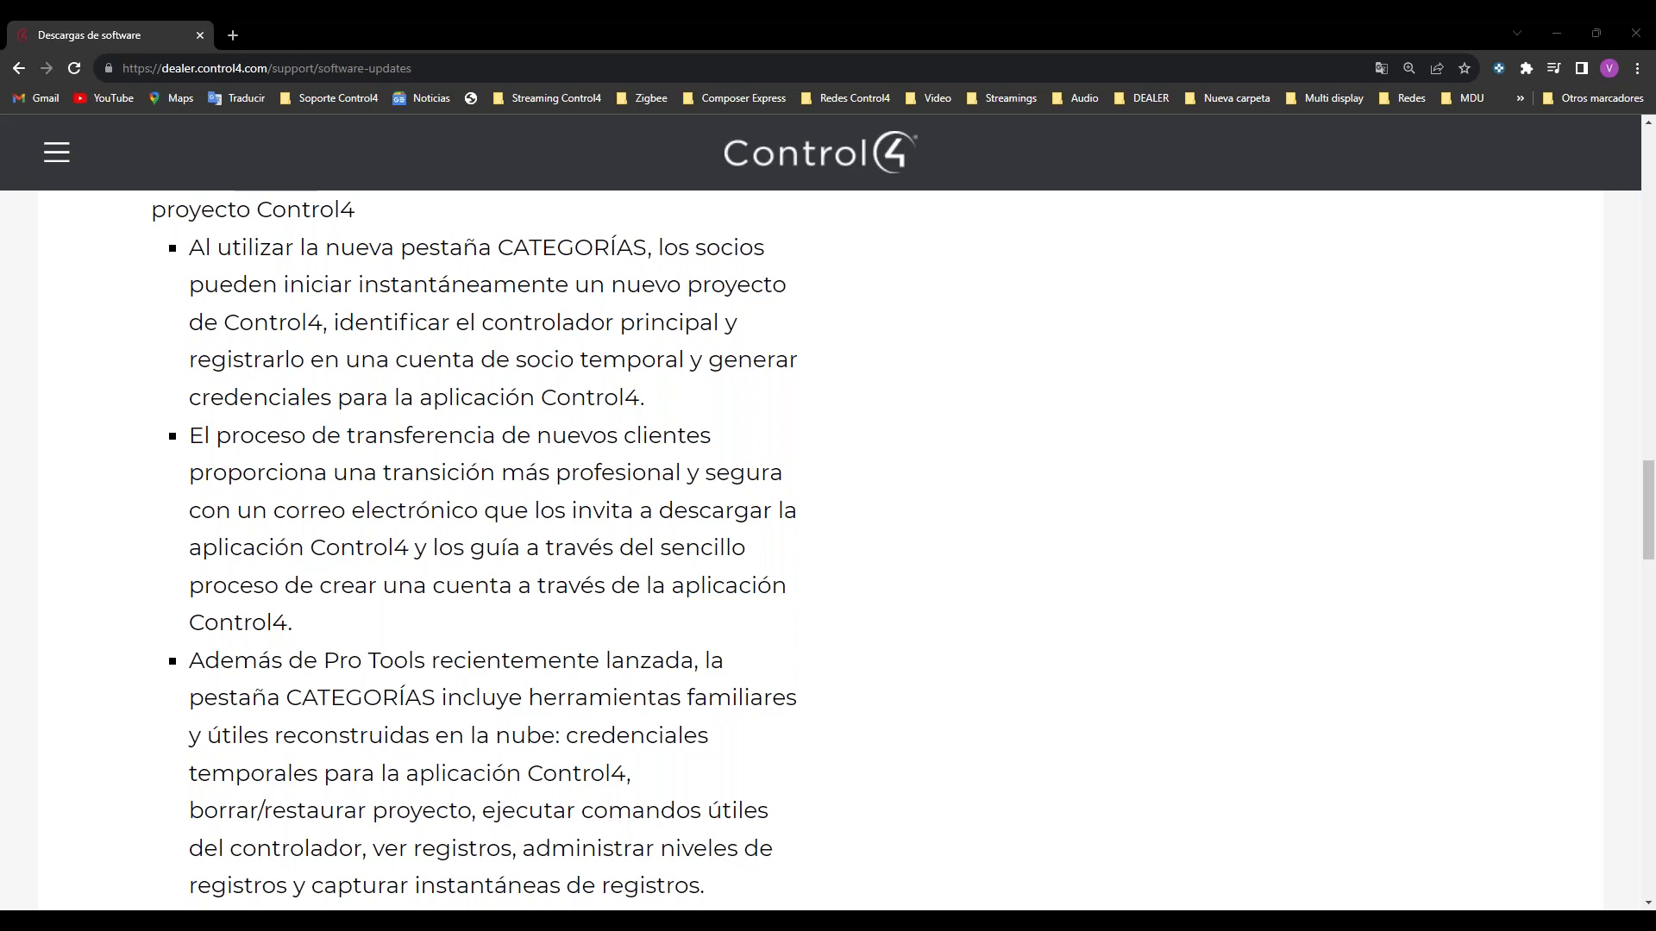
{"action": "scroll", "coordinate": [488, 464], "scroll_direction": "down", "scroll_amount": 2}
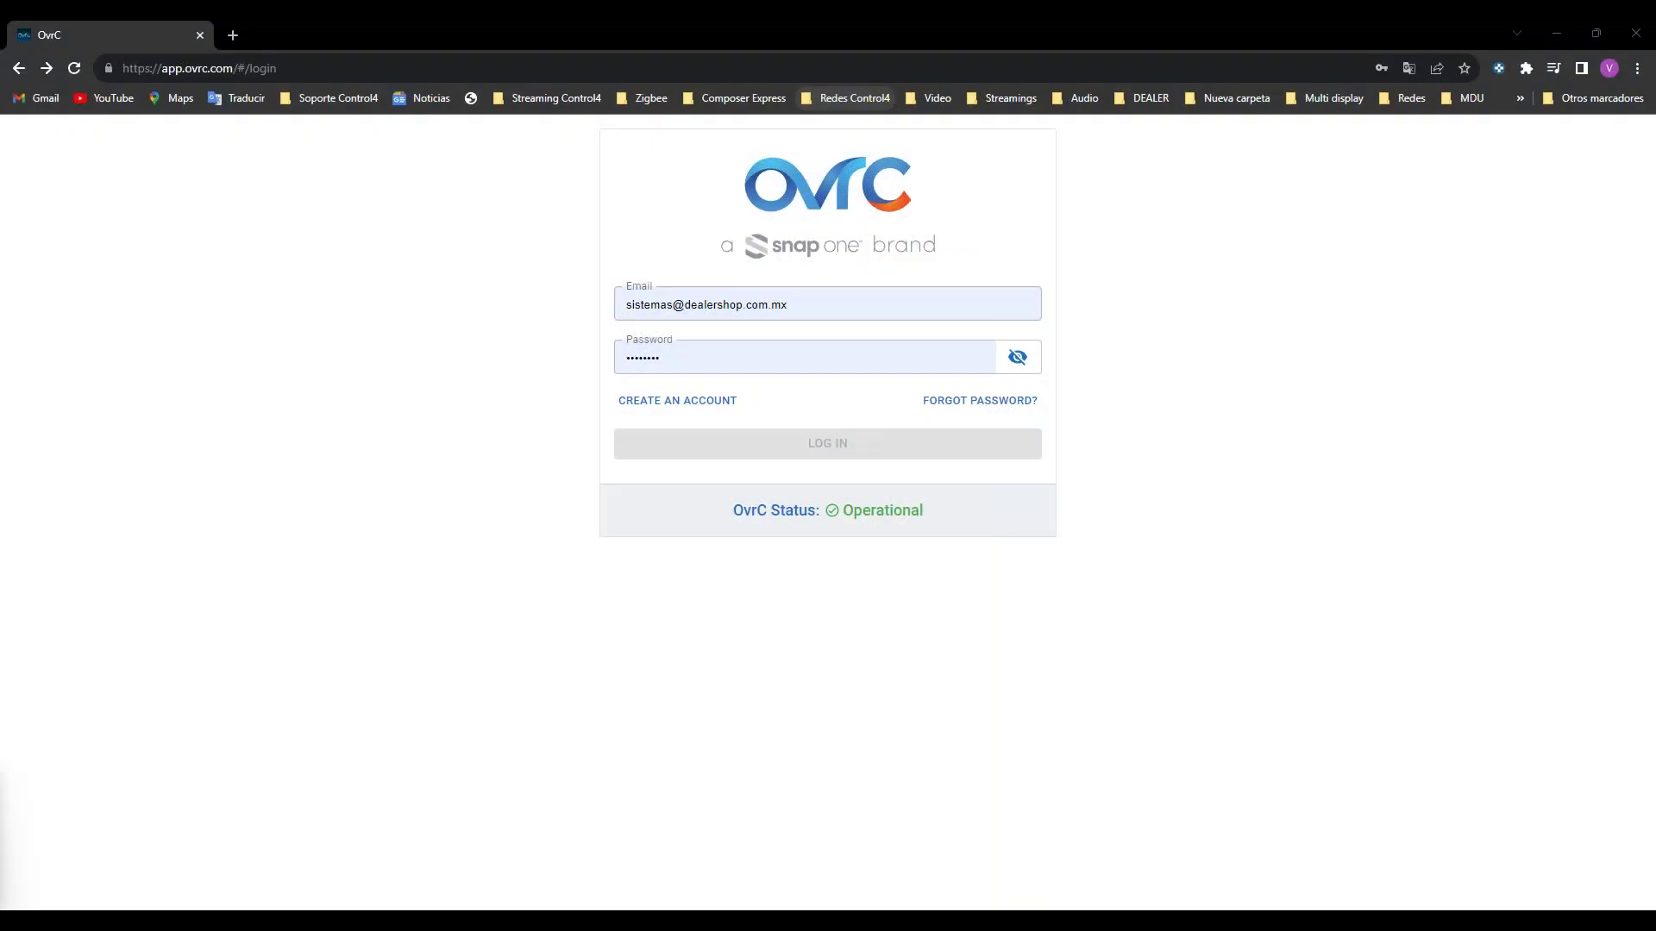
Step: Sign in to OvrC with the saved credentials and open the Webinar site's device list
{"action": "left_click", "coordinate": [726, 438]}
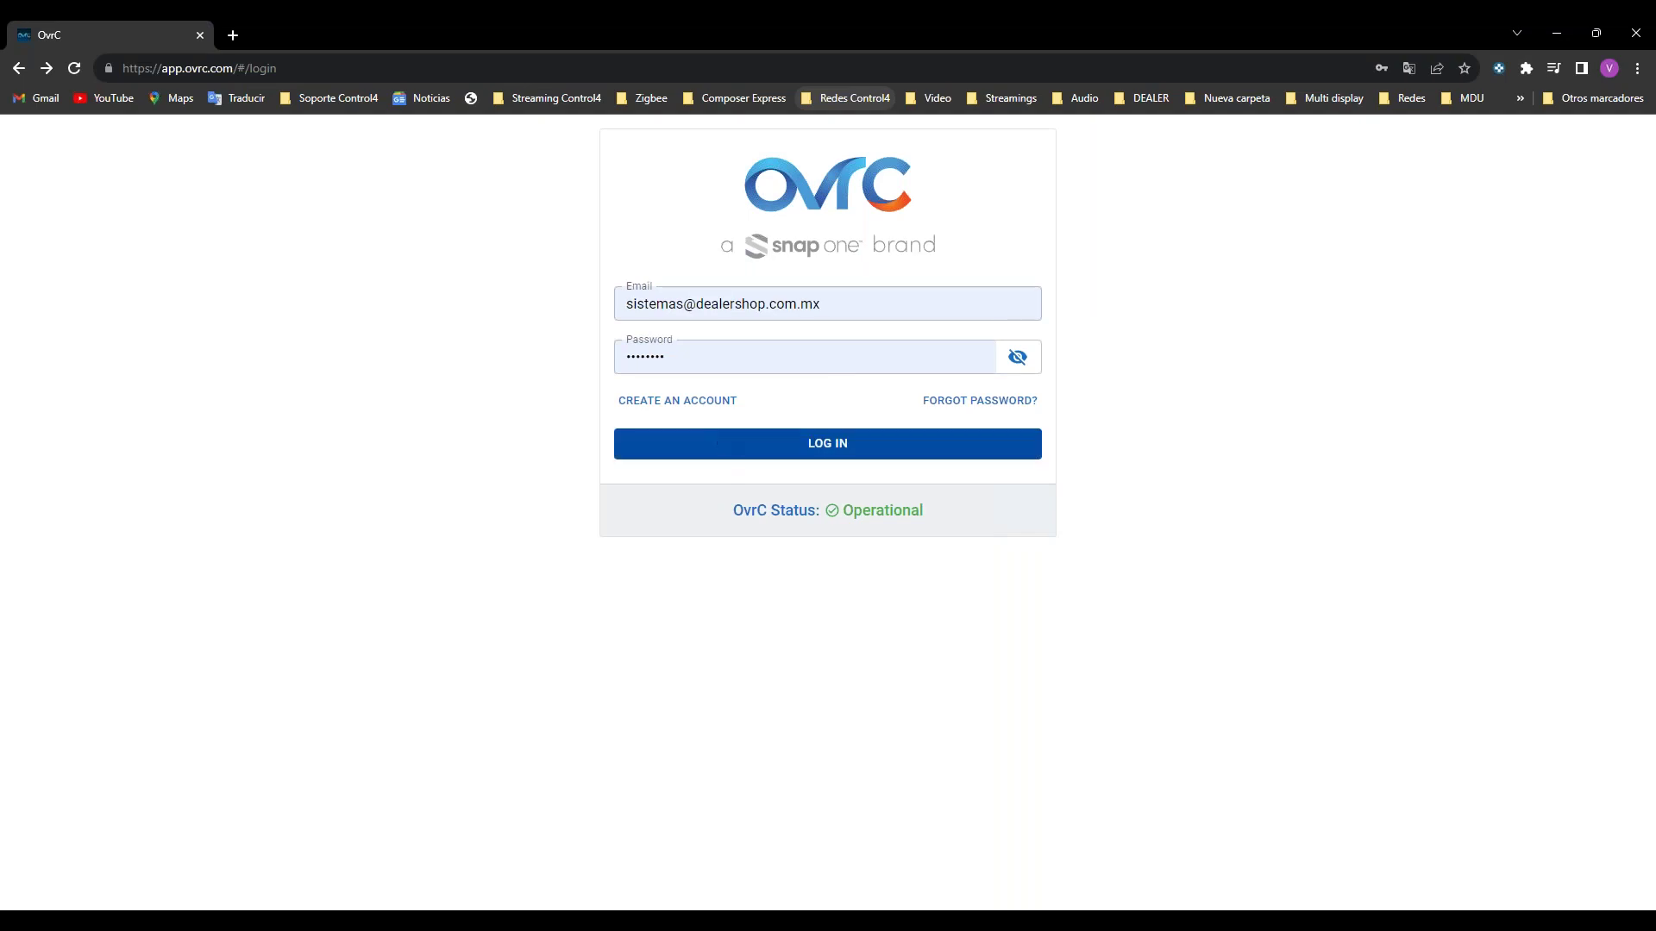
{"action": "left_click", "coordinate": [690, 445]}
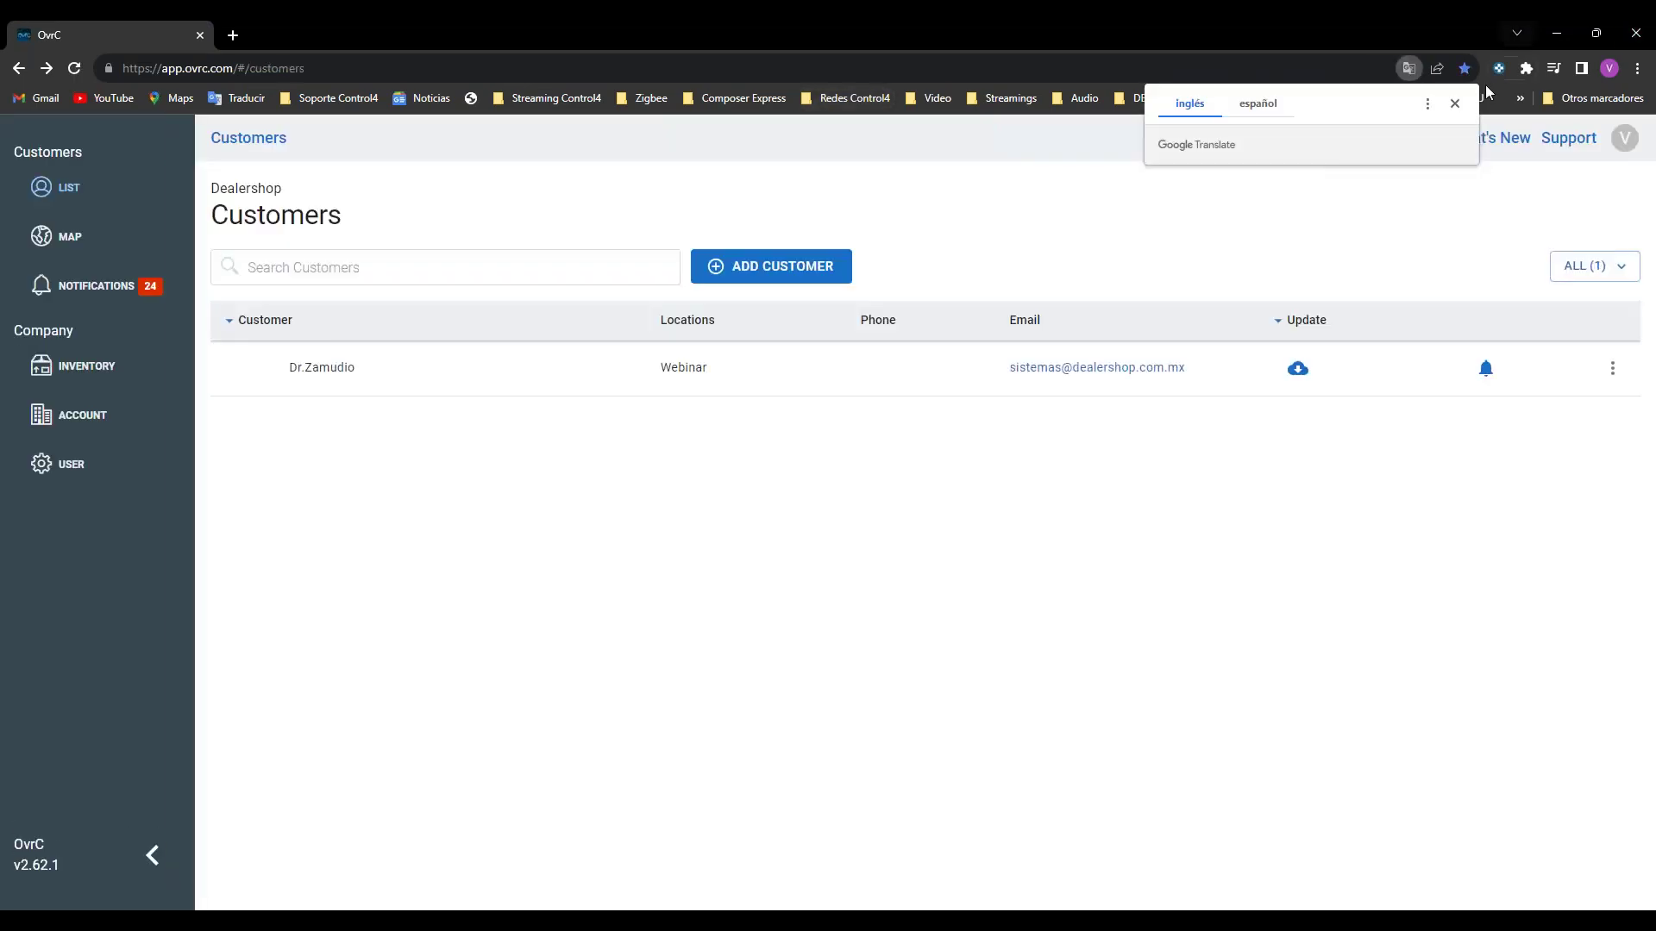
{"action": "left_click", "coordinate": [1454, 104]}
{"action": "left_click", "coordinate": [540, 384]}
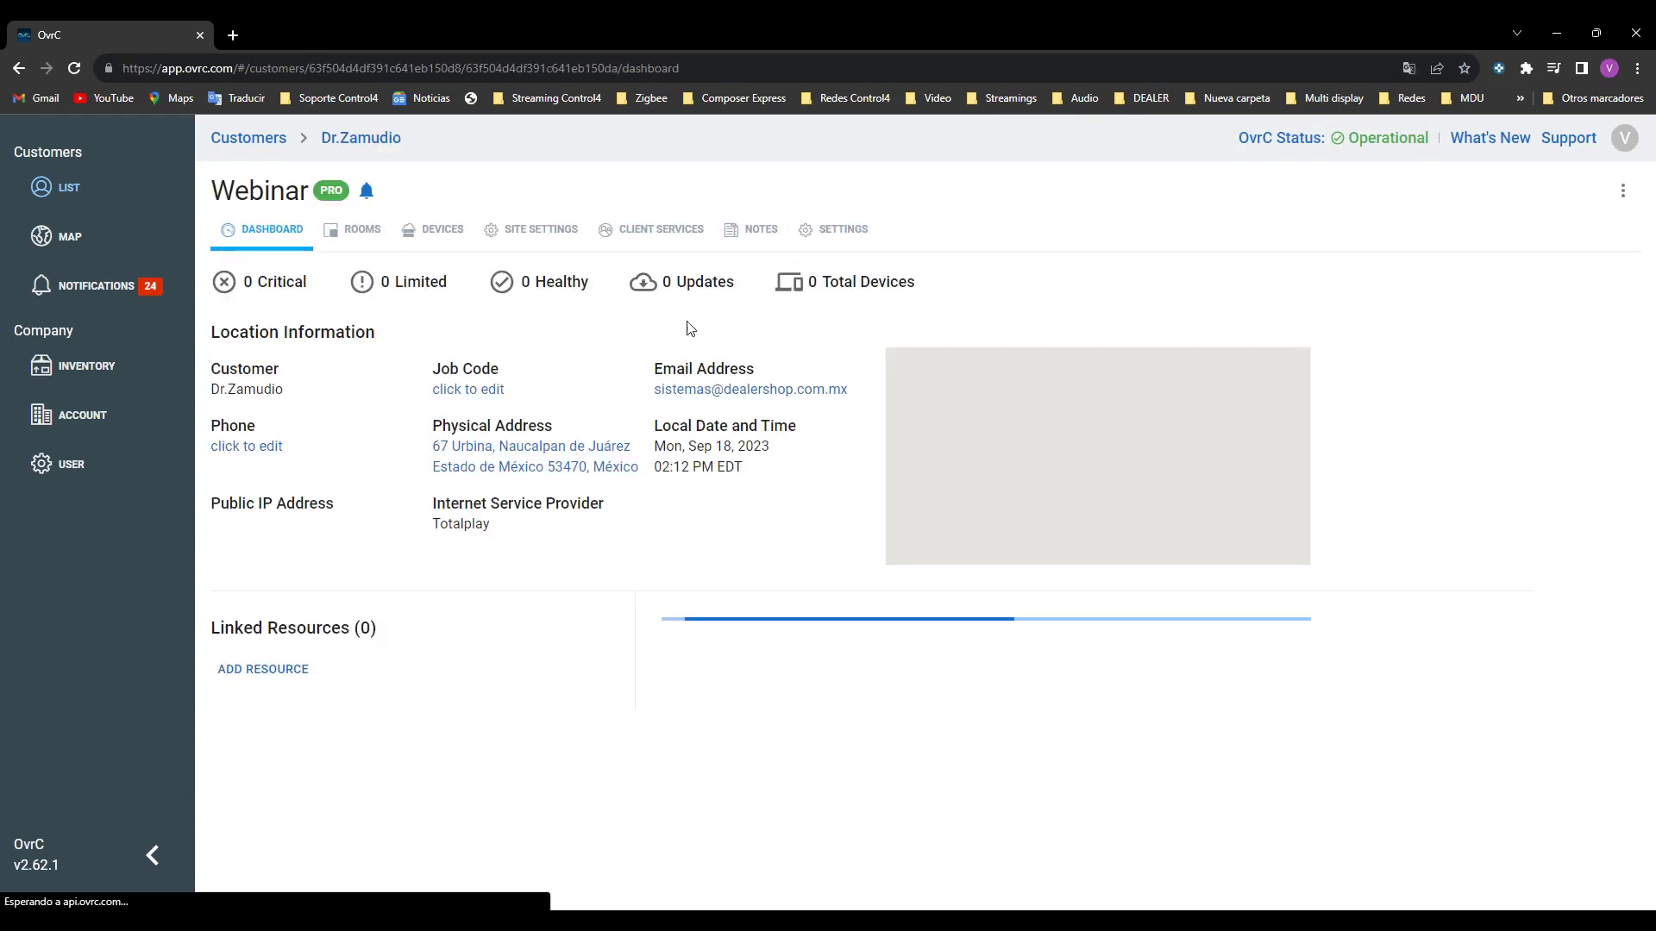
{"action": "left_click", "coordinate": [419, 233]}
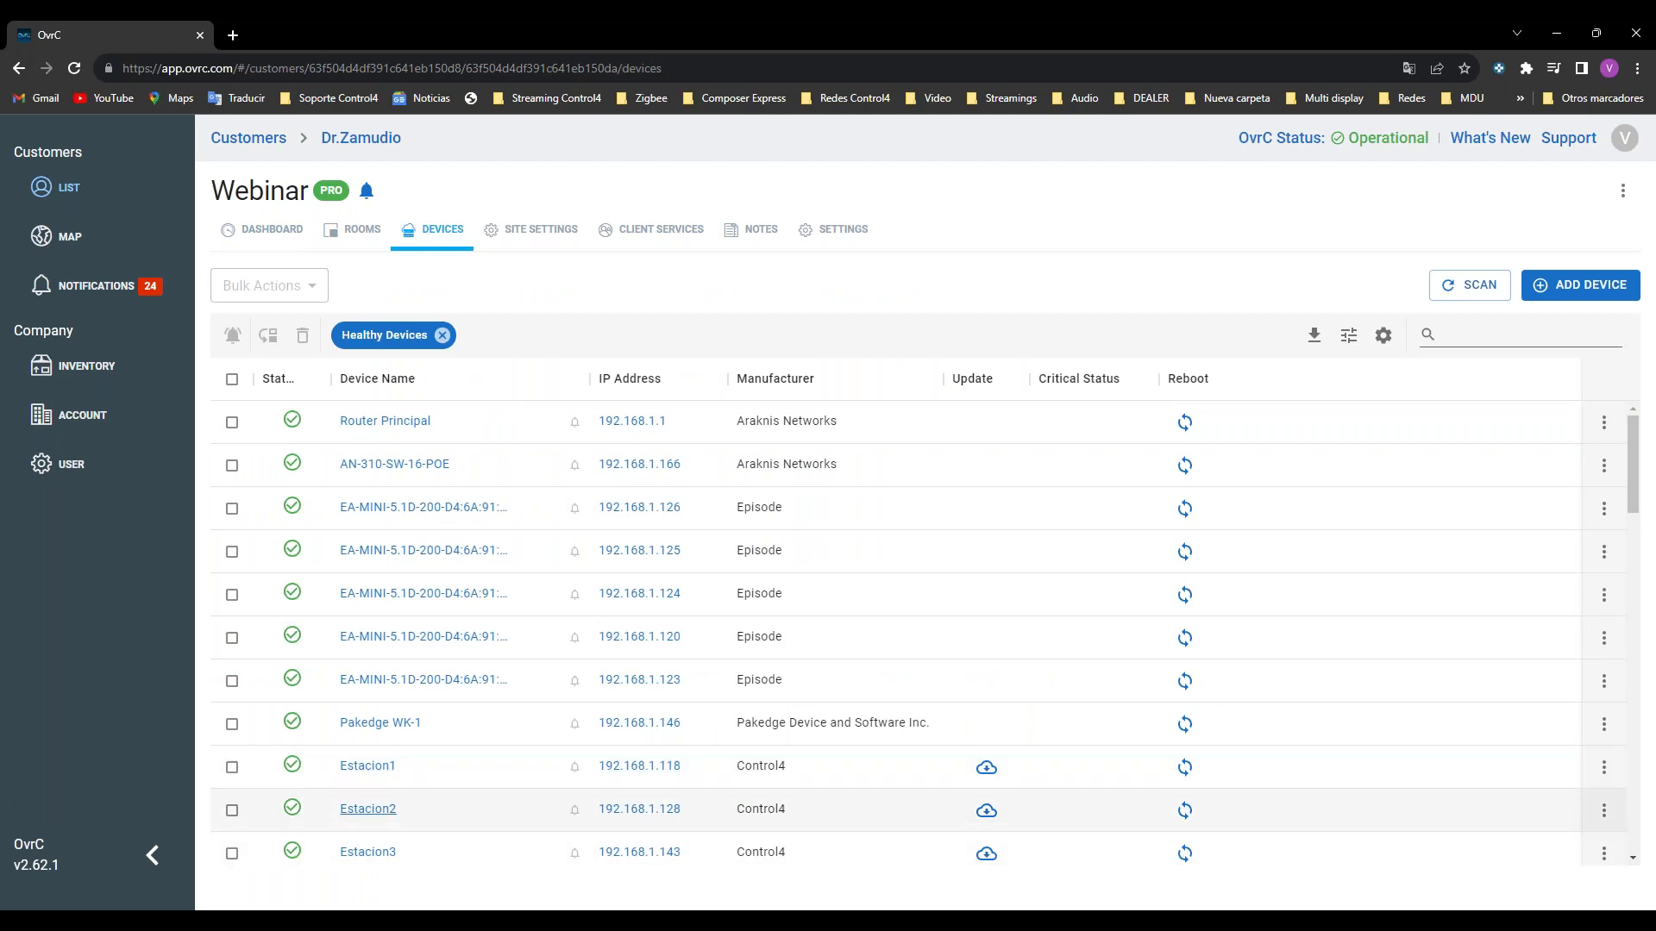
Step: Check Estacion5's details, configuration, activities and notes, then return to the device list
{"action": "scroll", "coordinate": [469, 773], "scroll_direction": "down", "scroll_amount": 5}
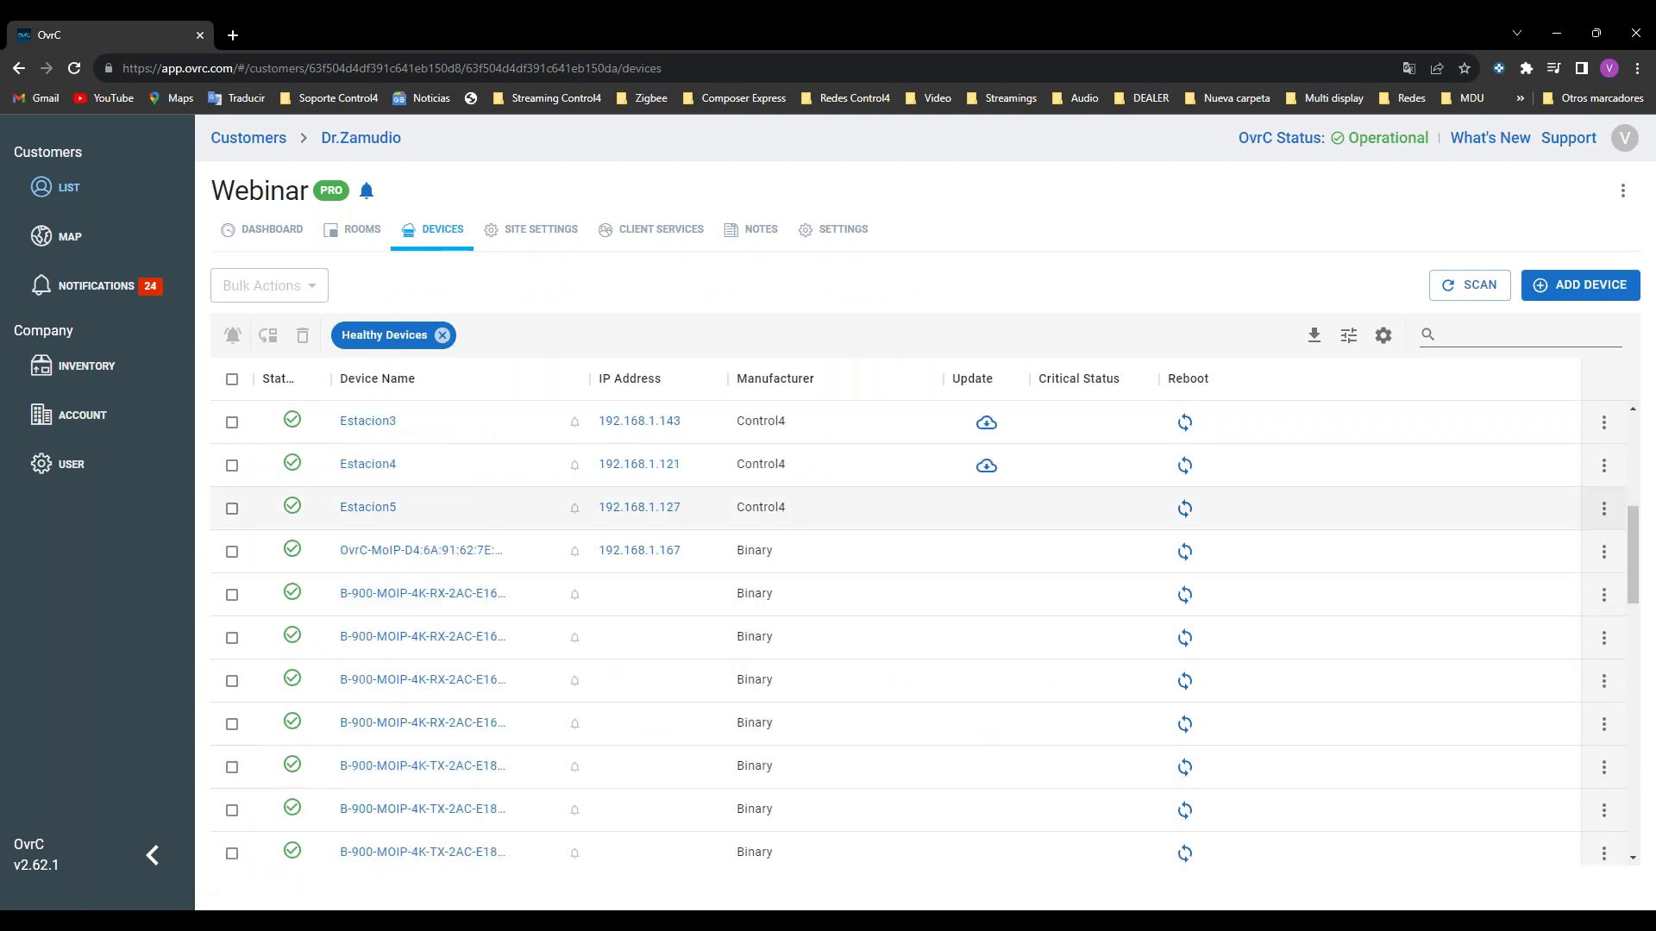
{"action": "left_click", "coordinate": [472, 516]}
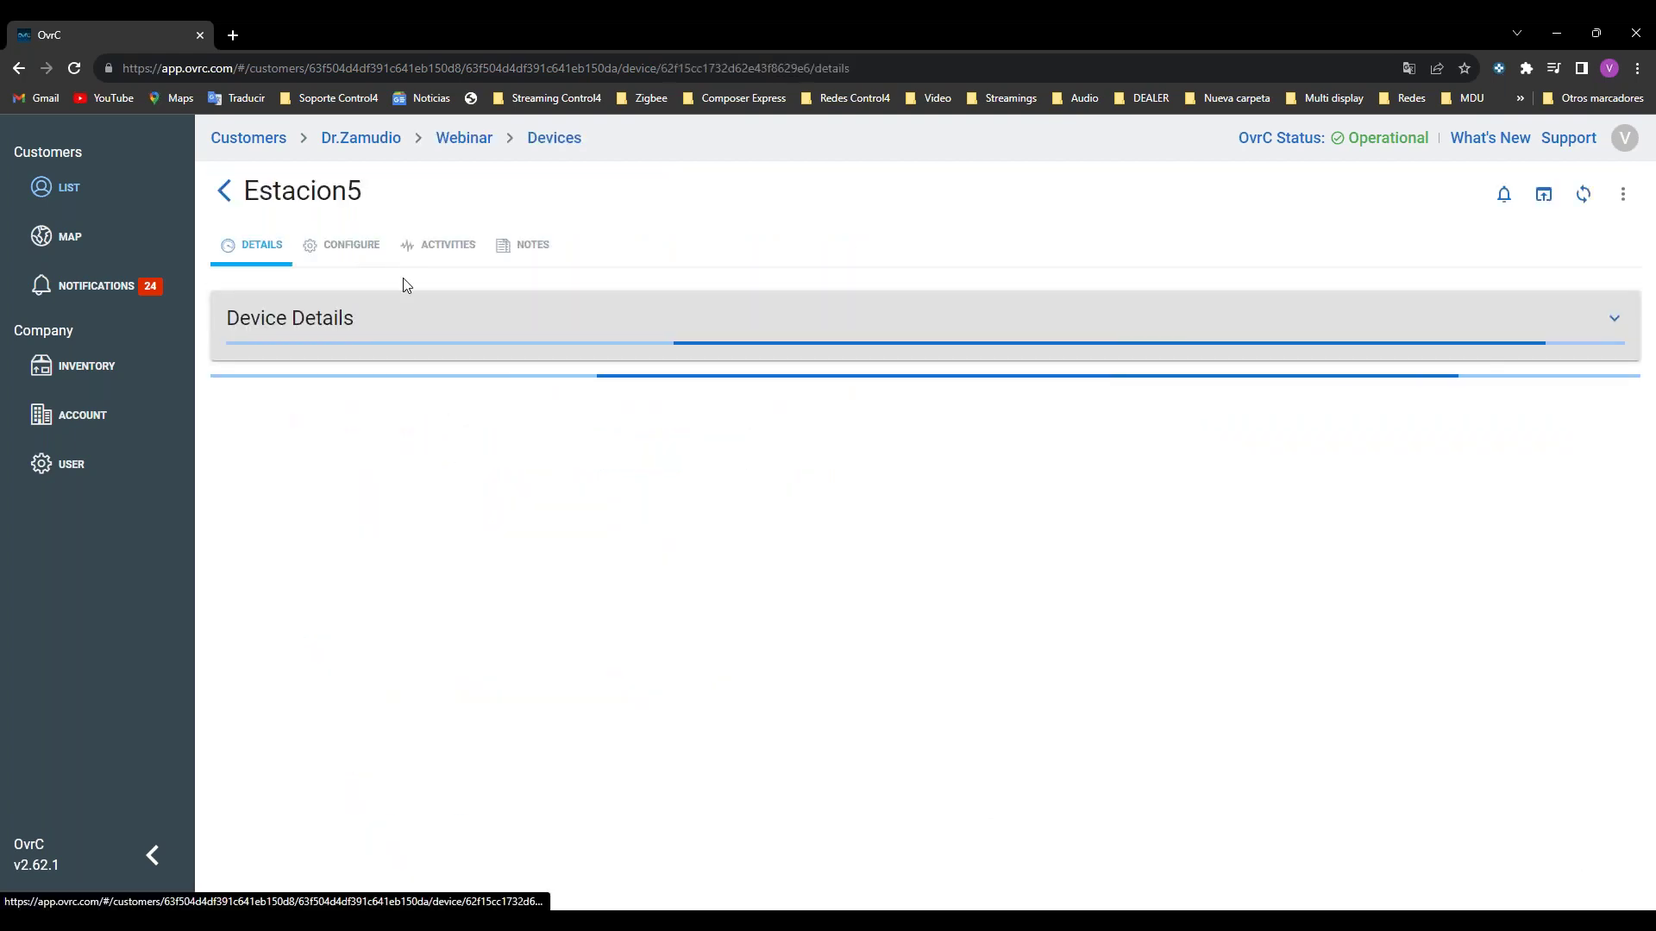
{"action": "scroll", "coordinate": [464, 427], "scroll_direction": "down", "scroll_amount": 6}
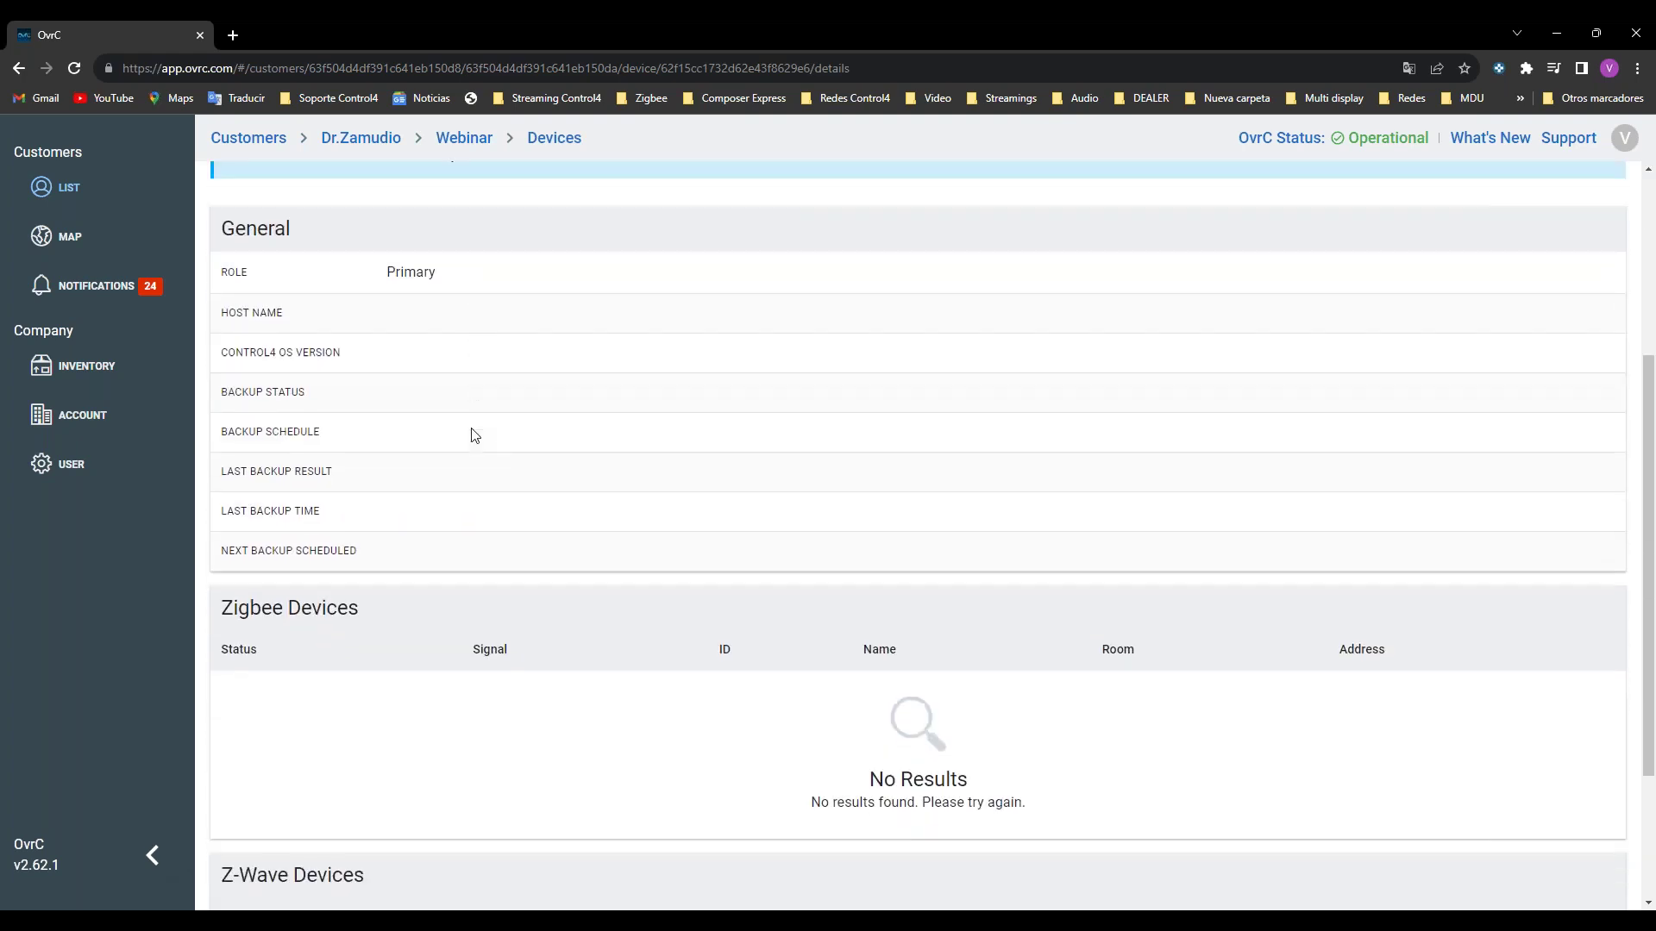
{"action": "scroll", "coordinate": [474, 432], "scroll_direction": "up", "scroll_amount": 6}
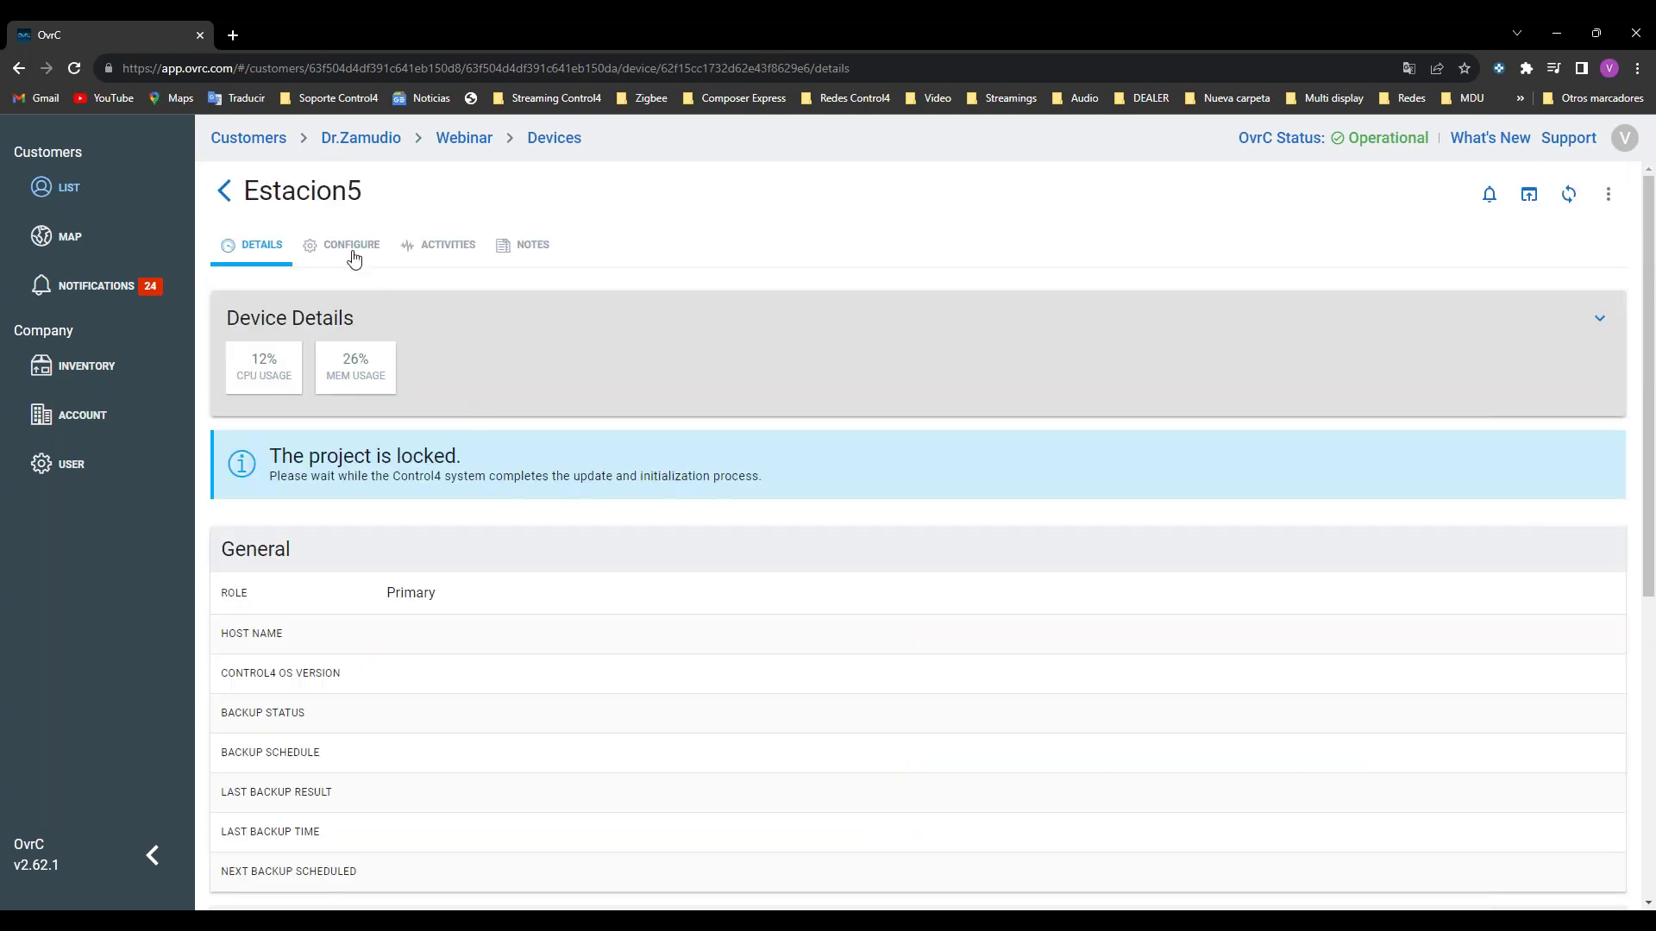
{"action": "left_click", "coordinate": [351, 250]}
{"action": "left_click", "coordinate": [446, 252]}
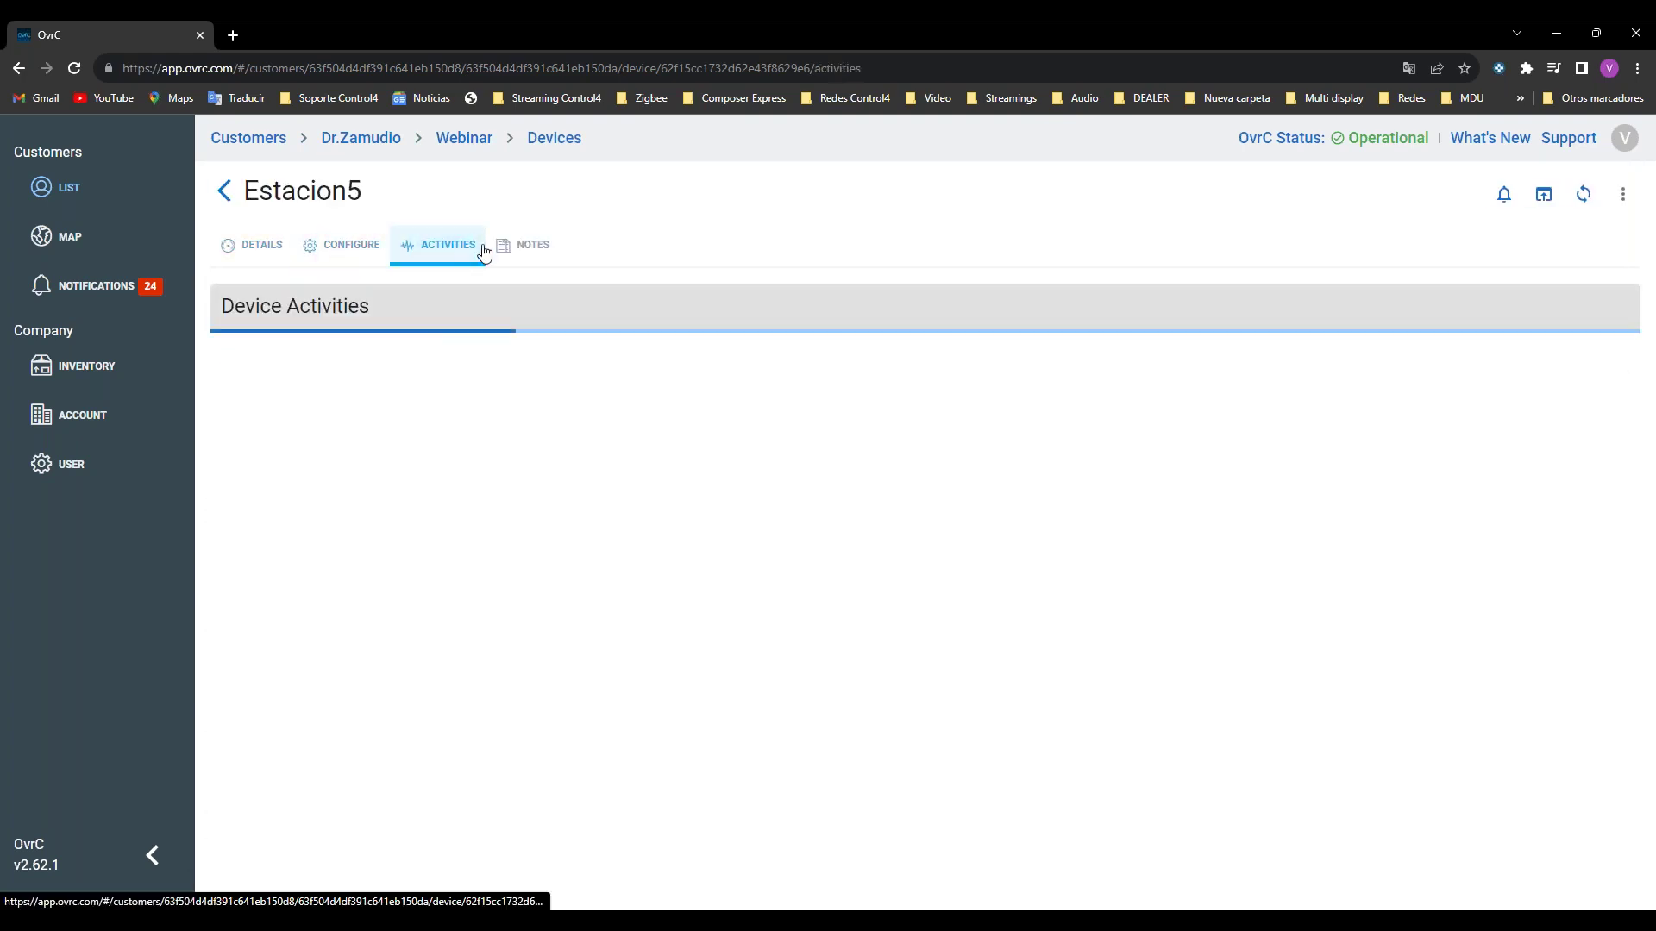
{"action": "left_click", "coordinate": [521, 248]}
{"action": "left_click", "coordinate": [251, 246]}
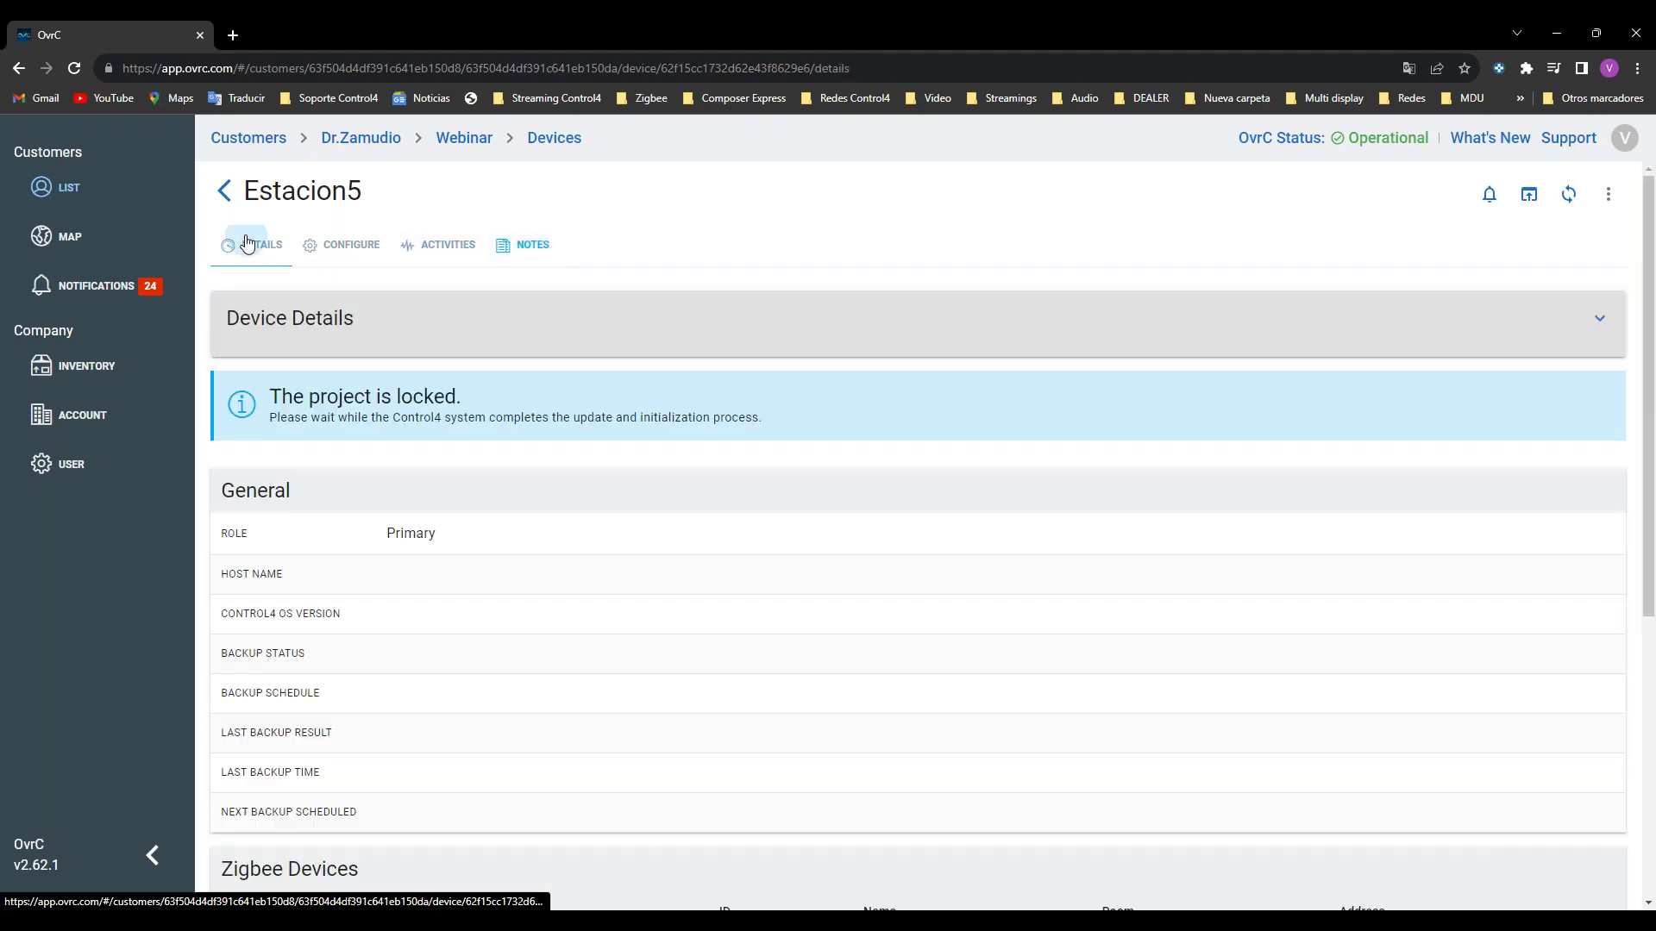
{"action": "left_click", "coordinate": [227, 190]}
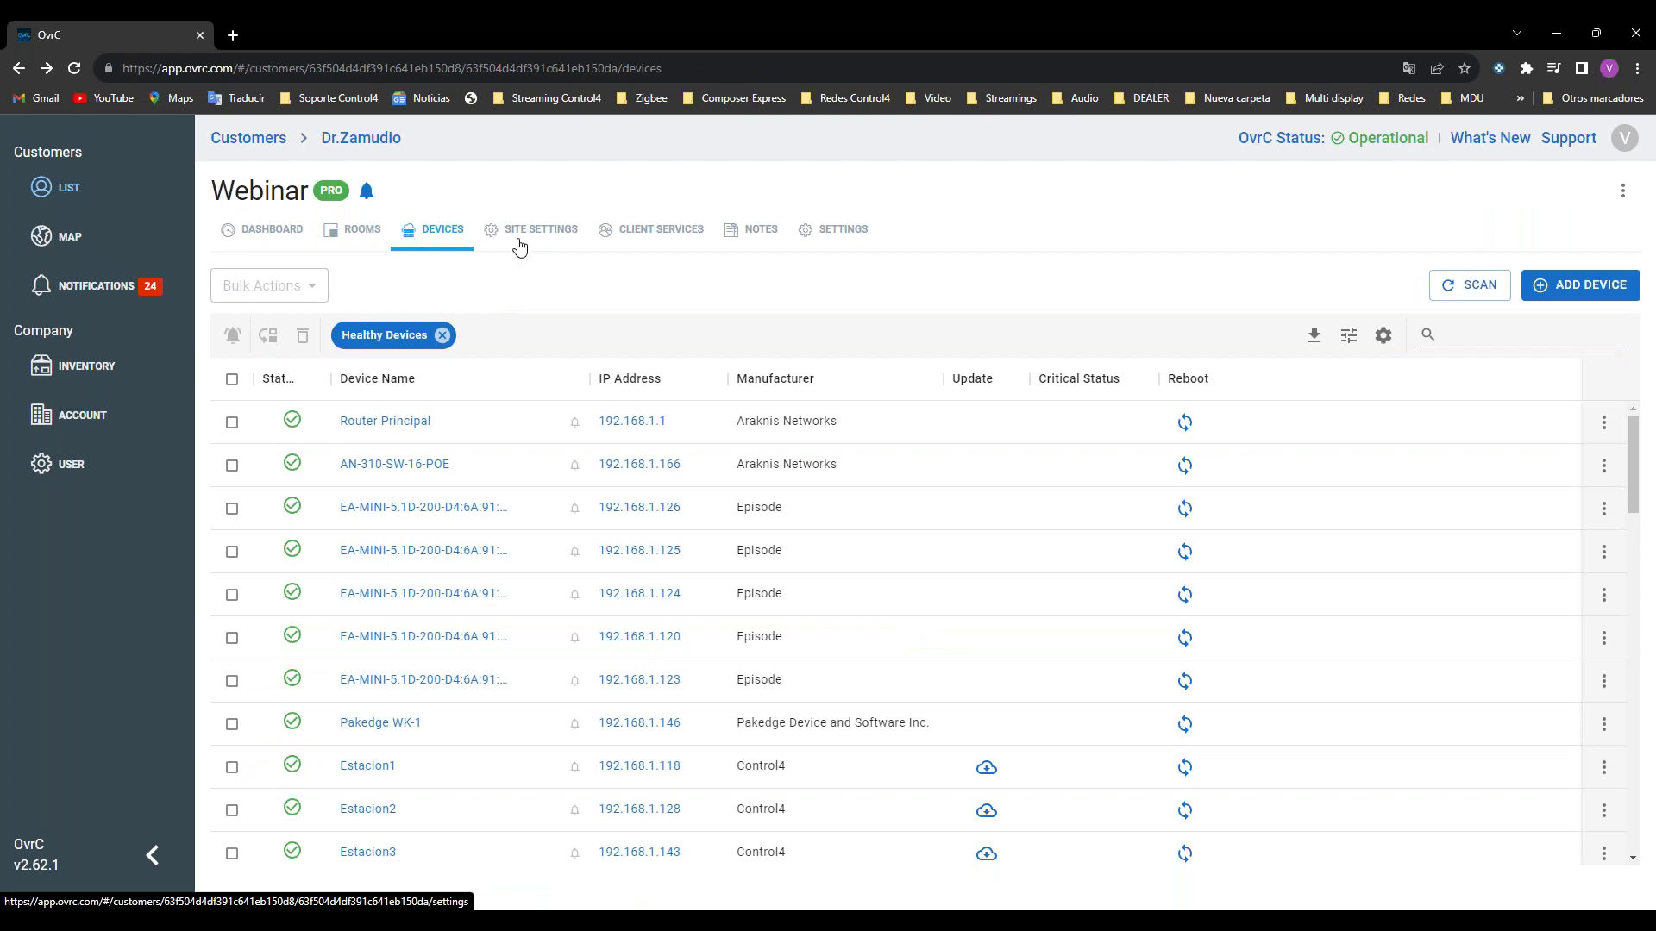
Step: Open the Webinar site's Site Settings and scroll through its network settings
{"action": "left_click", "coordinate": [561, 237]}
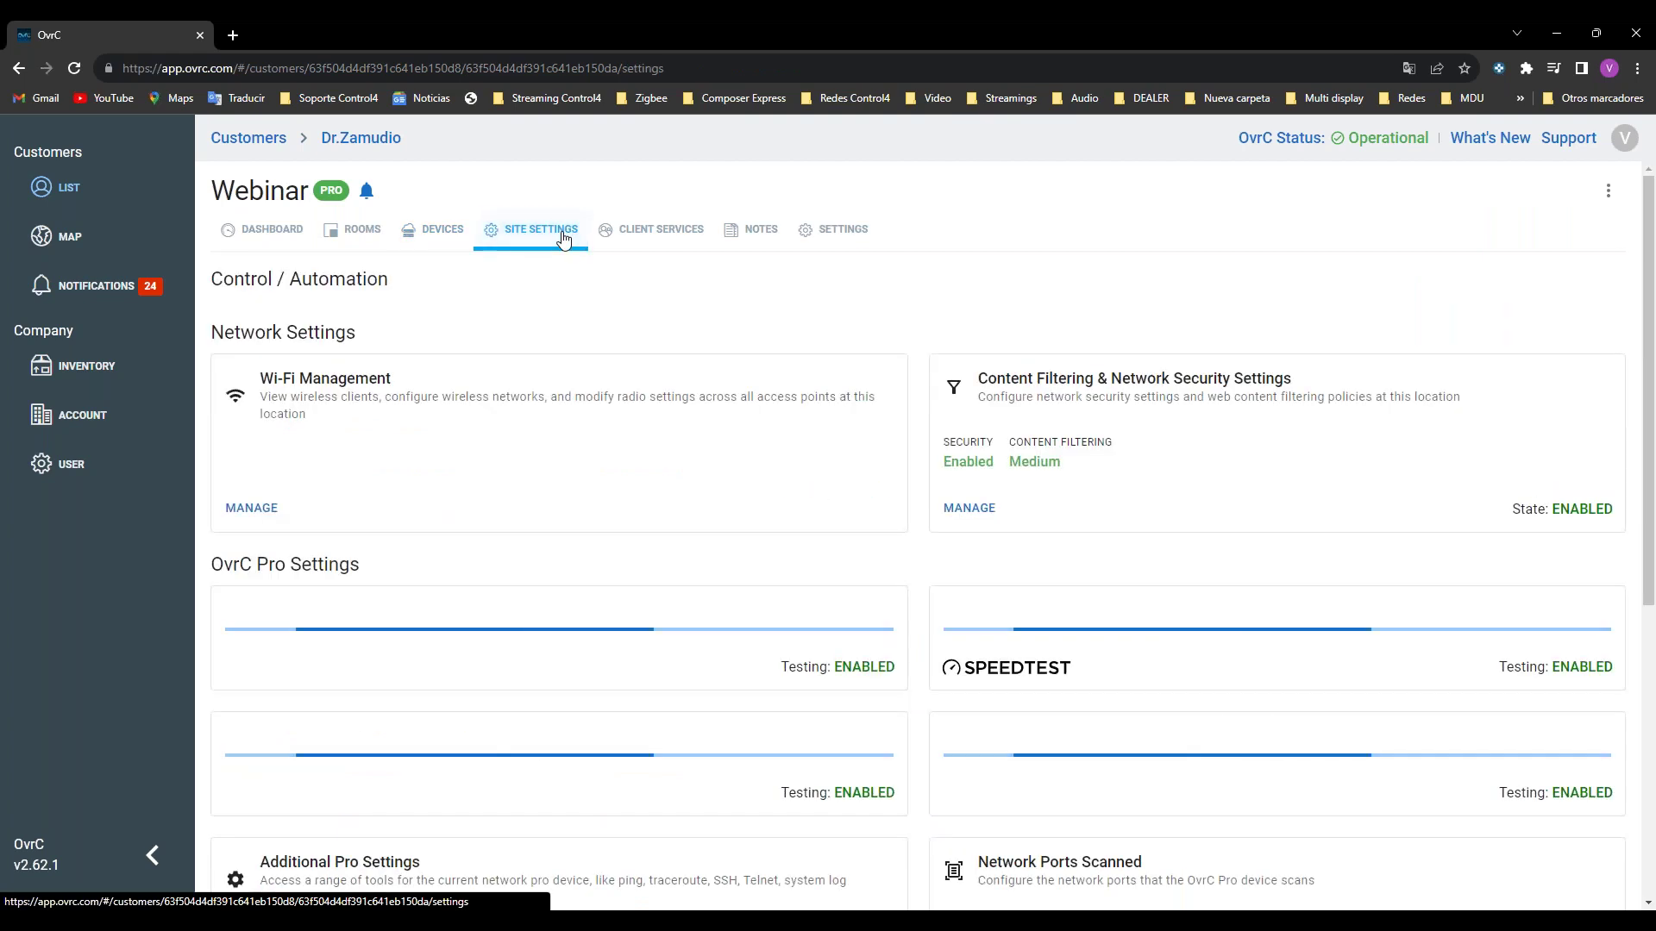
{"action": "scroll", "coordinate": [578, 345], "scroll_direction": "down", "scroll_amount": 2}
{"action": "scroll", "coordinate": [584, 356], "scroll_direction": "down", "scroll_amount": 6}
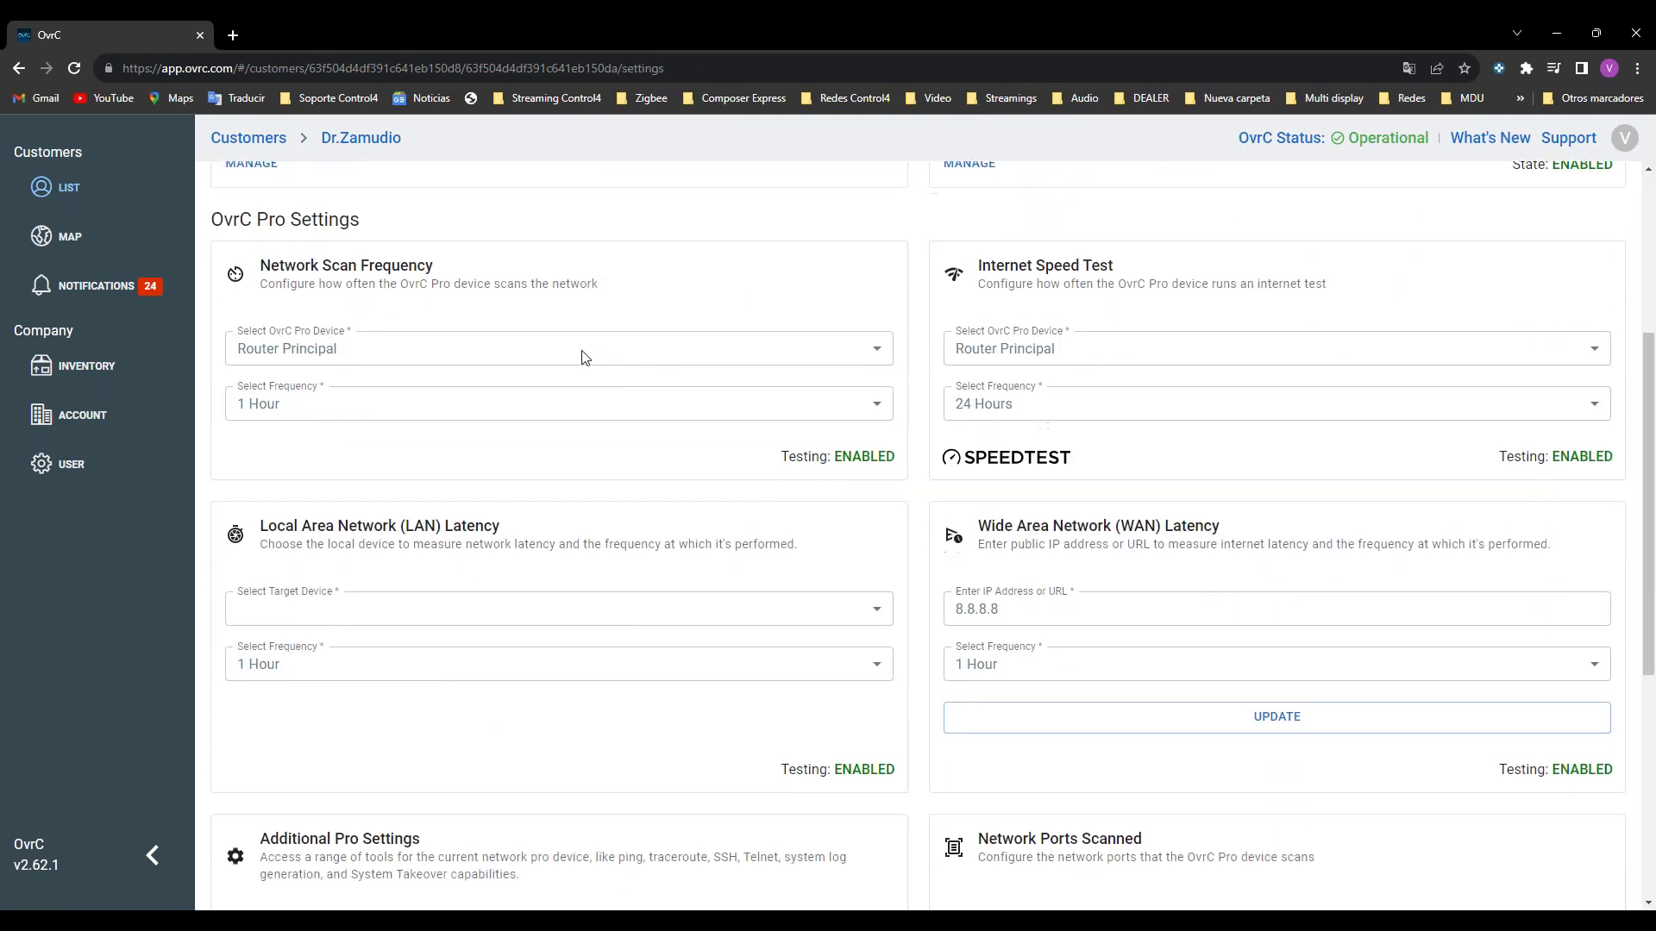
{"action": "scroll", "coordinate": [584, 357], "scroll_direction": "down", "scroll_amount": 2}
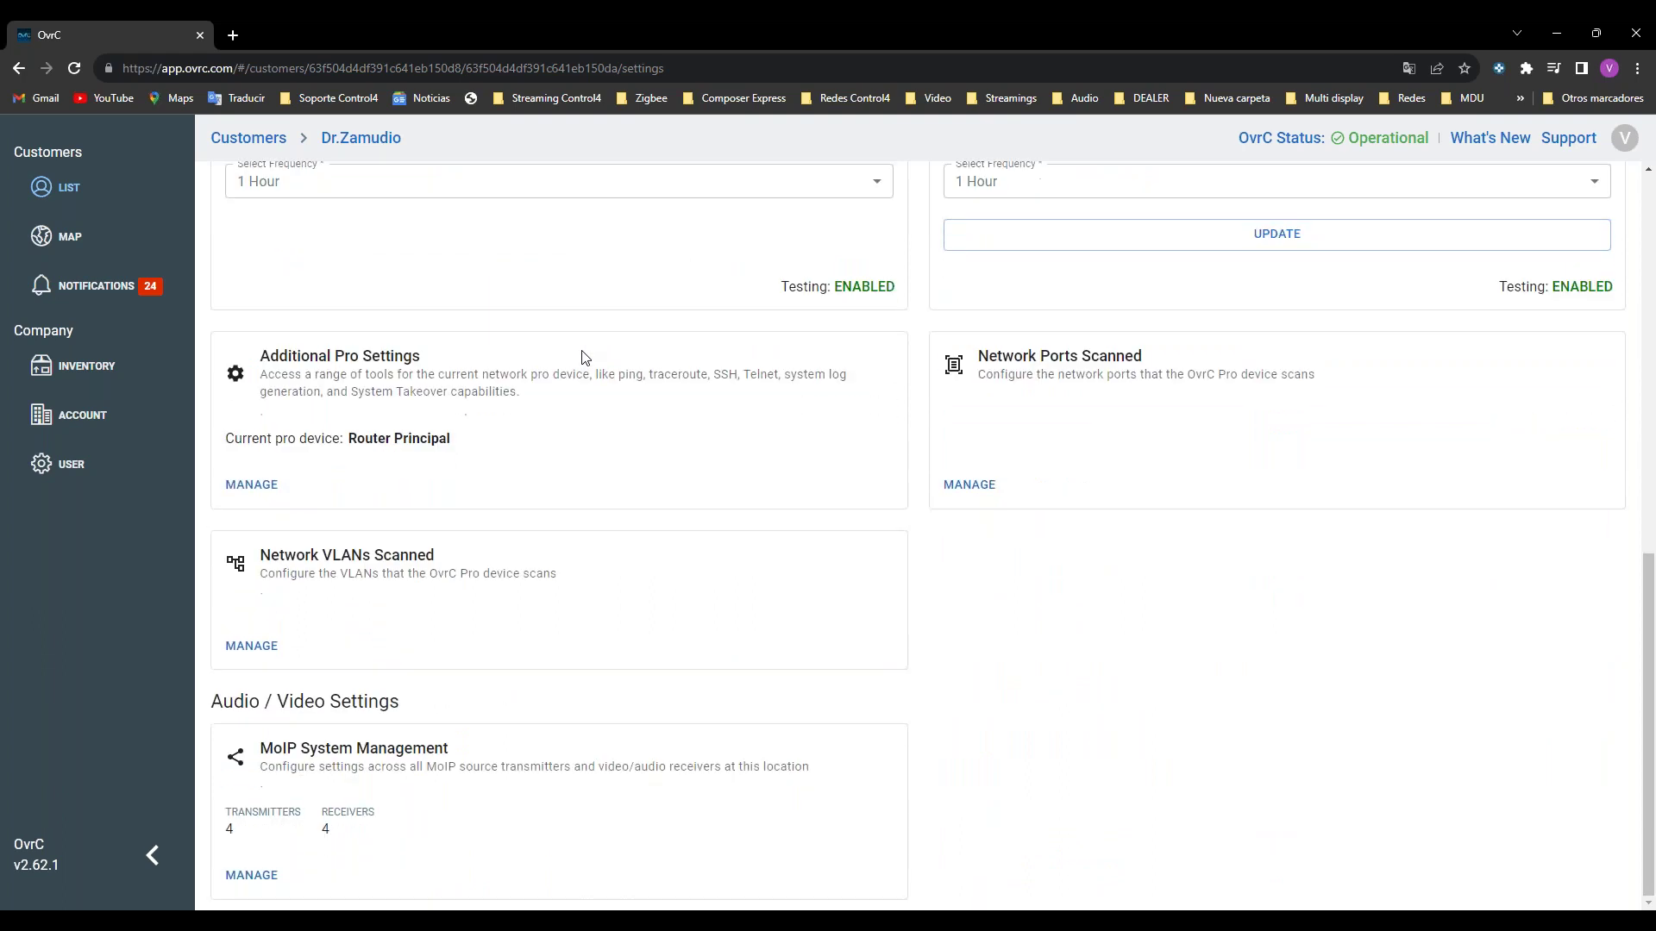
{"action": "scroll", "coordinate": [584, 356], "scroll_direction": "up", "scroll_amount": 9}
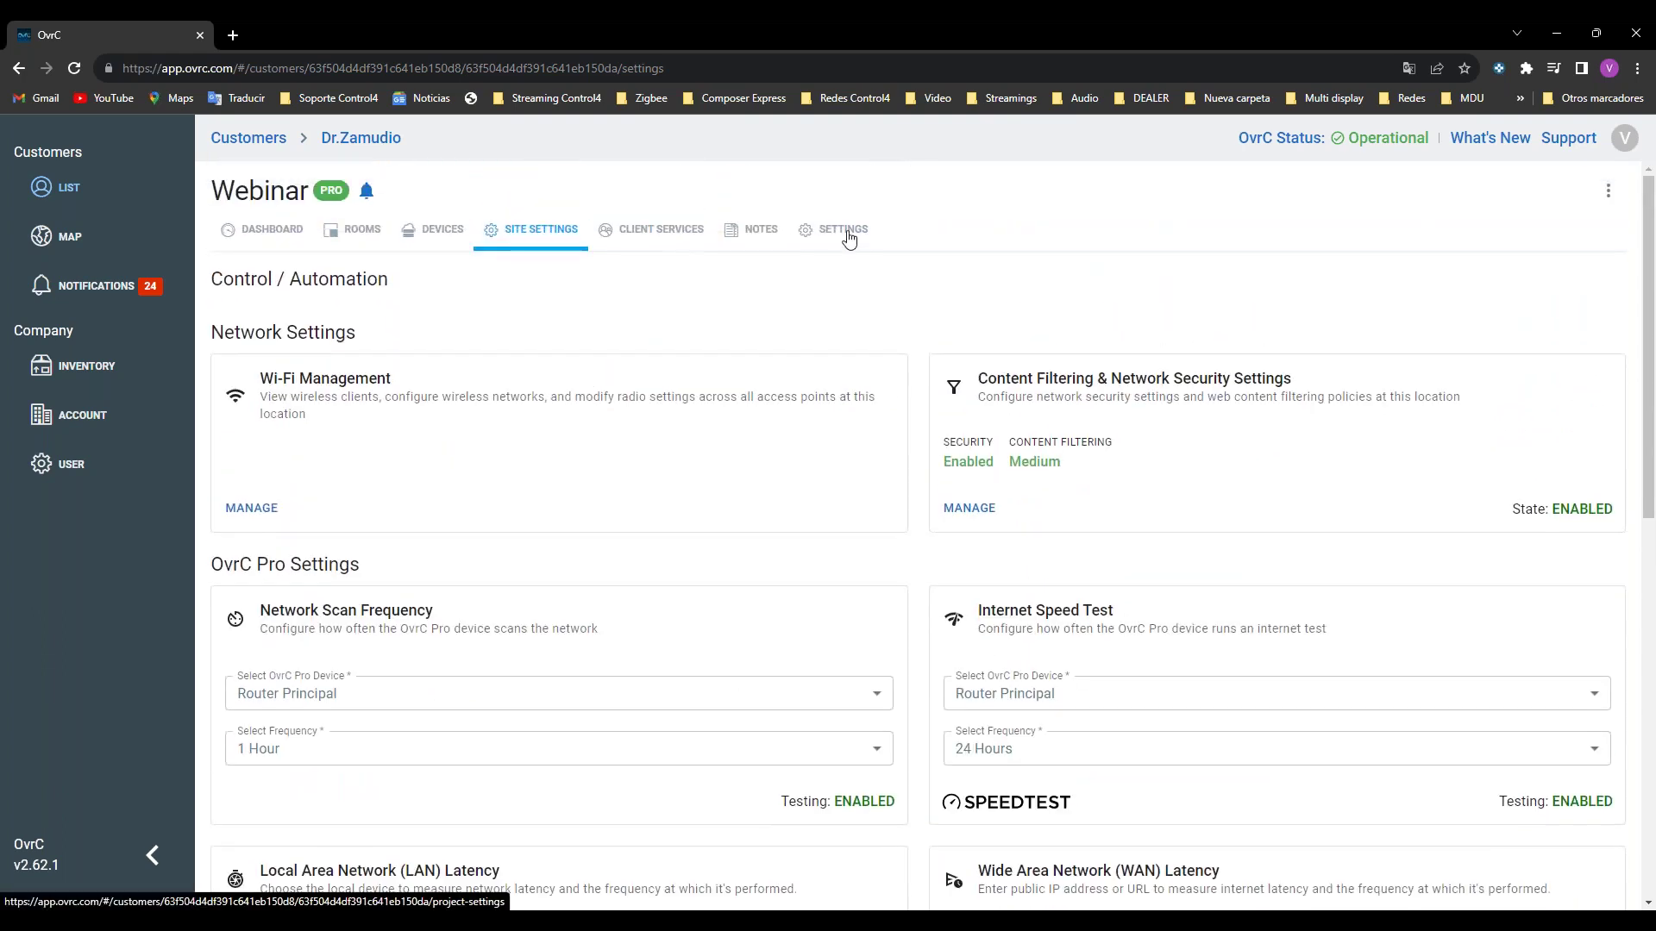
Step: Browse the access, Notes and Client Services tabs, then review OvrC Pro latency and scan settings
{"action": "left_click", "coordinate": [843, 231]}
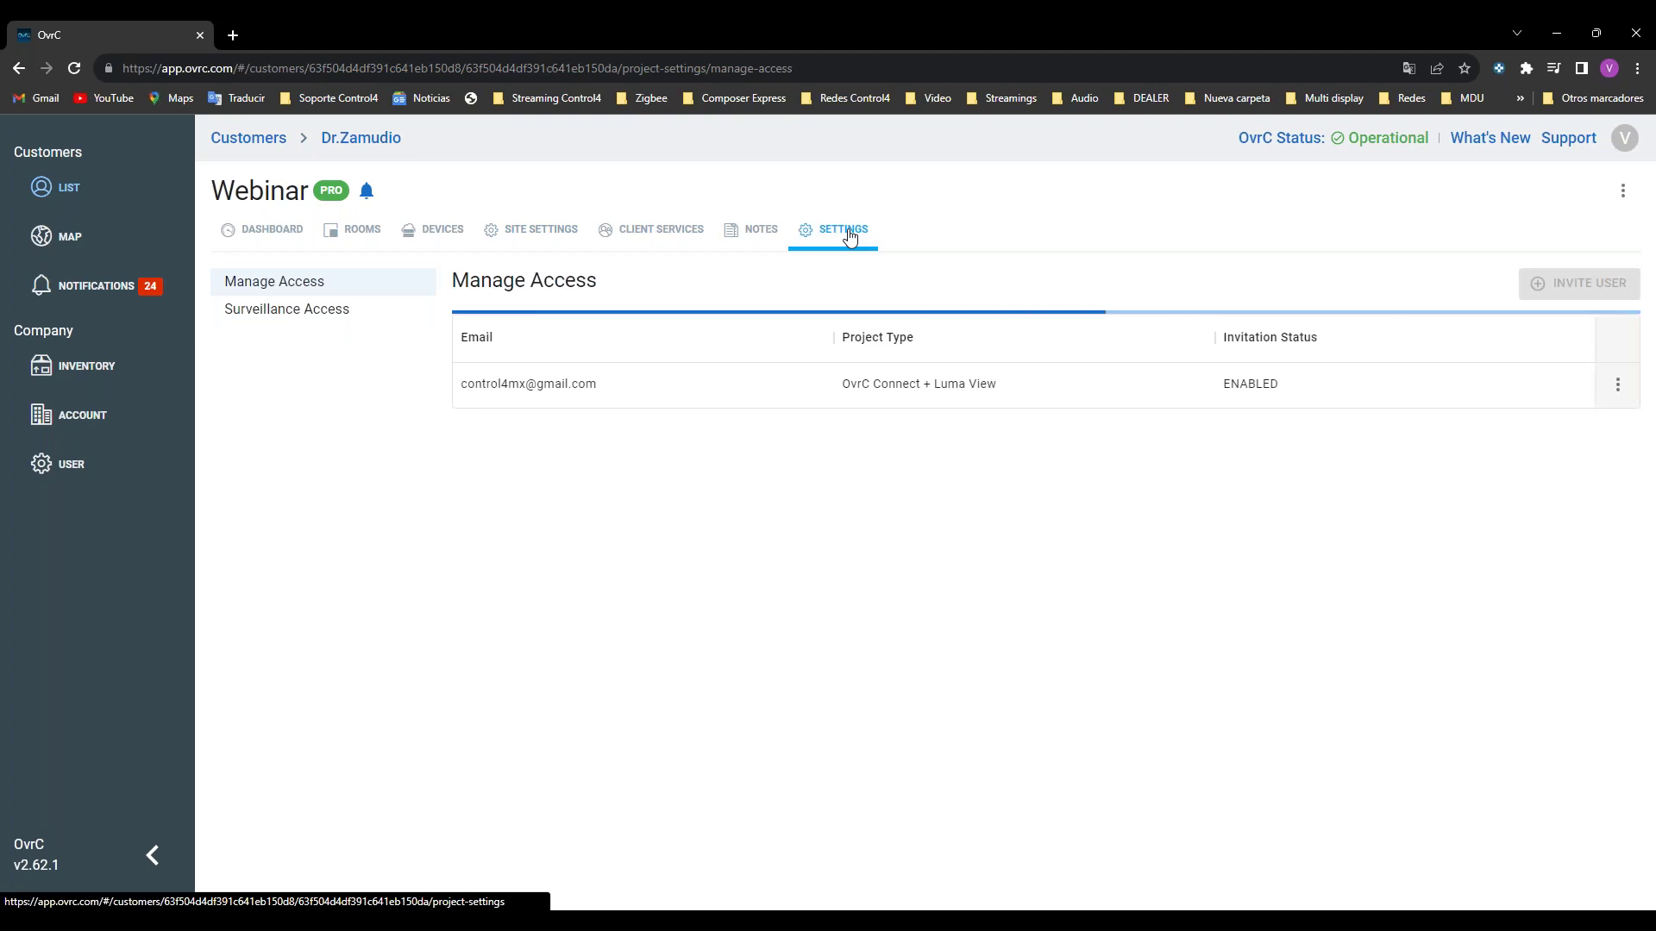
{"action": "left_click", "coordinate": [766, 229]}
{"action": "left_click", "coordinate": [681, 235]}
{"action": "left_click", "coordinate": [480, 232]}
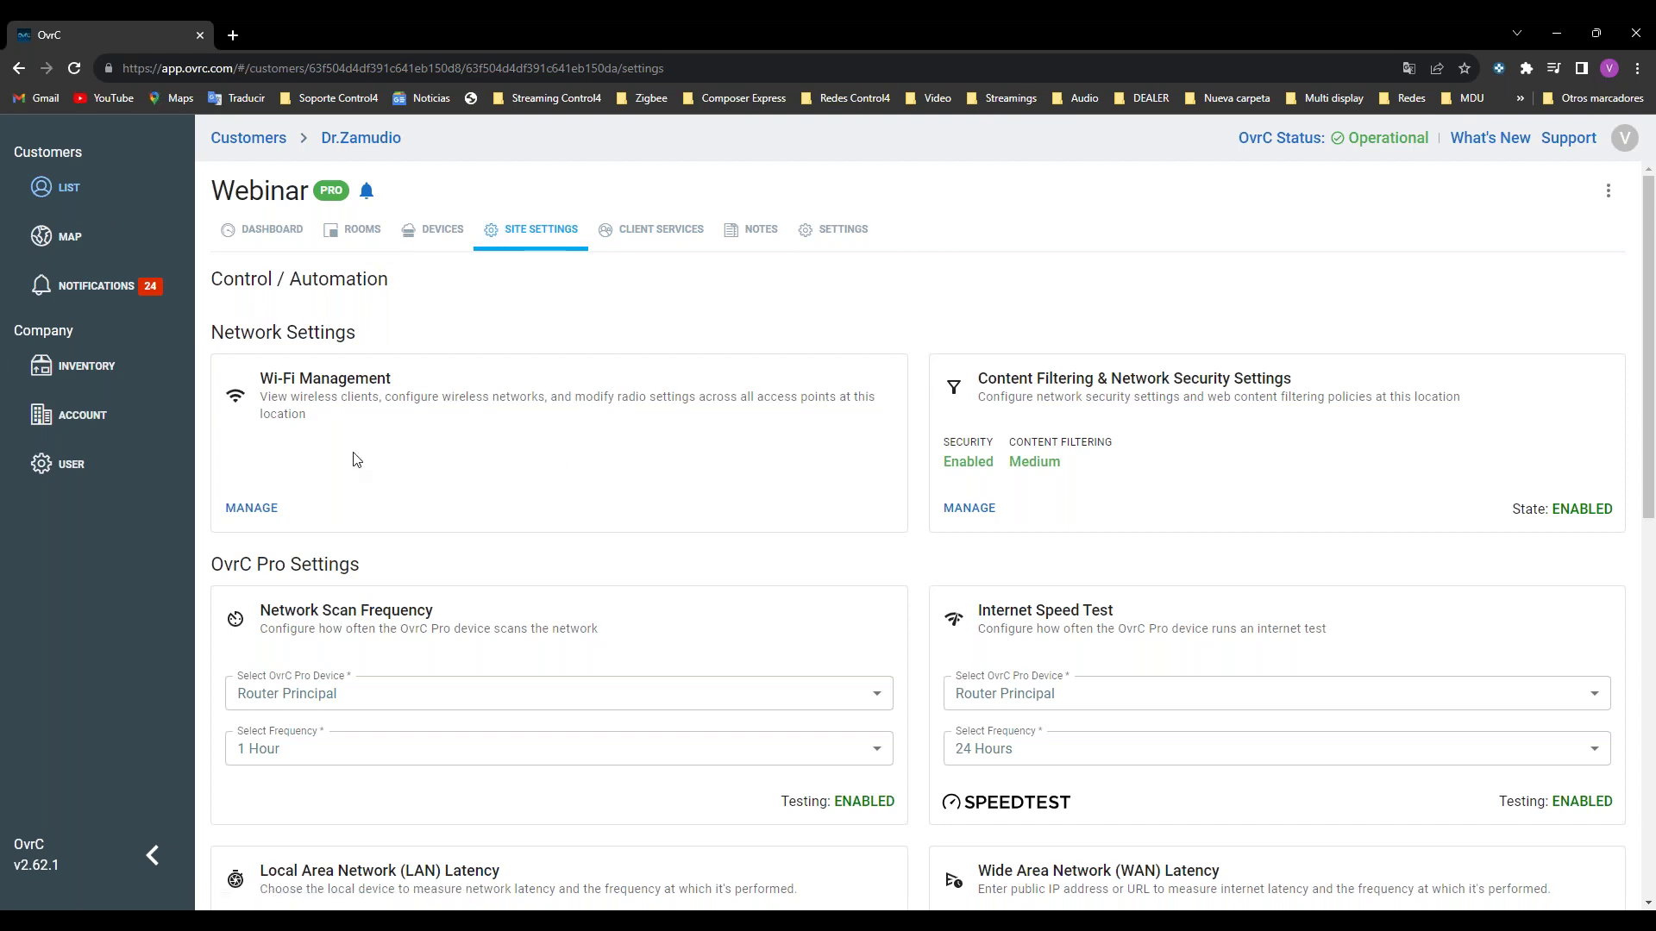
{"action": "scroll", "coordinate": [366, 461], "scroll_direction": "down", "scroll_amount": 4}
{"action": "scroll", "coordinate": [371, 466], "scroll_direction": "down", "scroll_amount": 2}
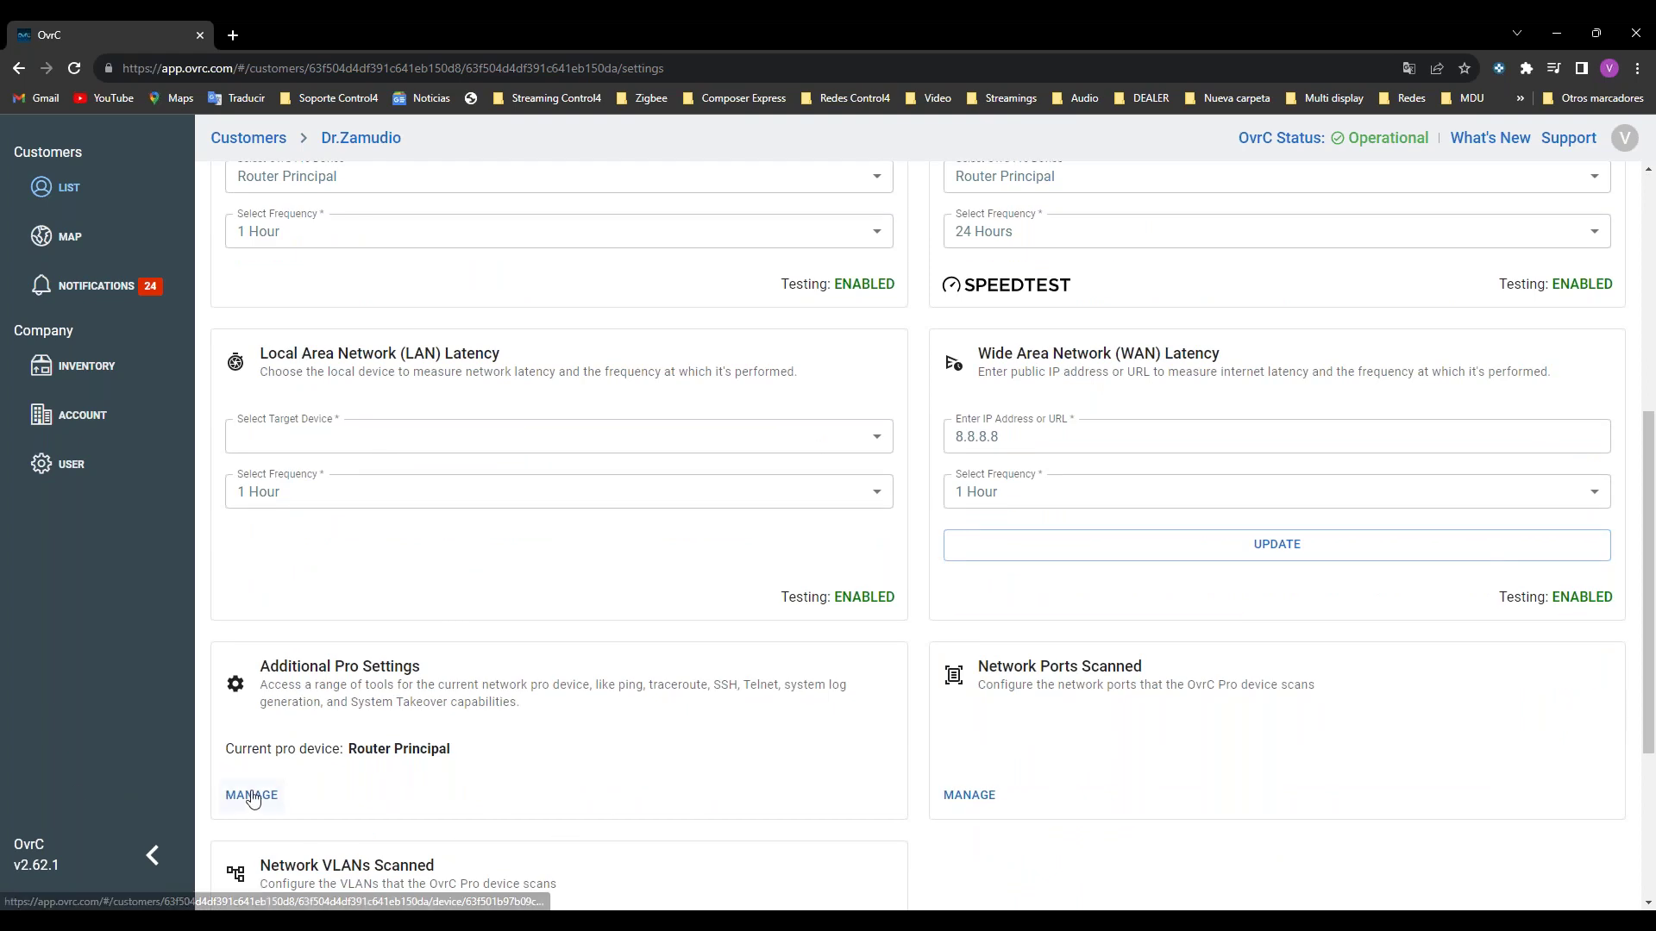
Step: Open Router Principal's Pro Tools and review its Traceroute, Telnet/SSH and port-scan options
{"action": "left_click", "coordinate": [252, 795]}
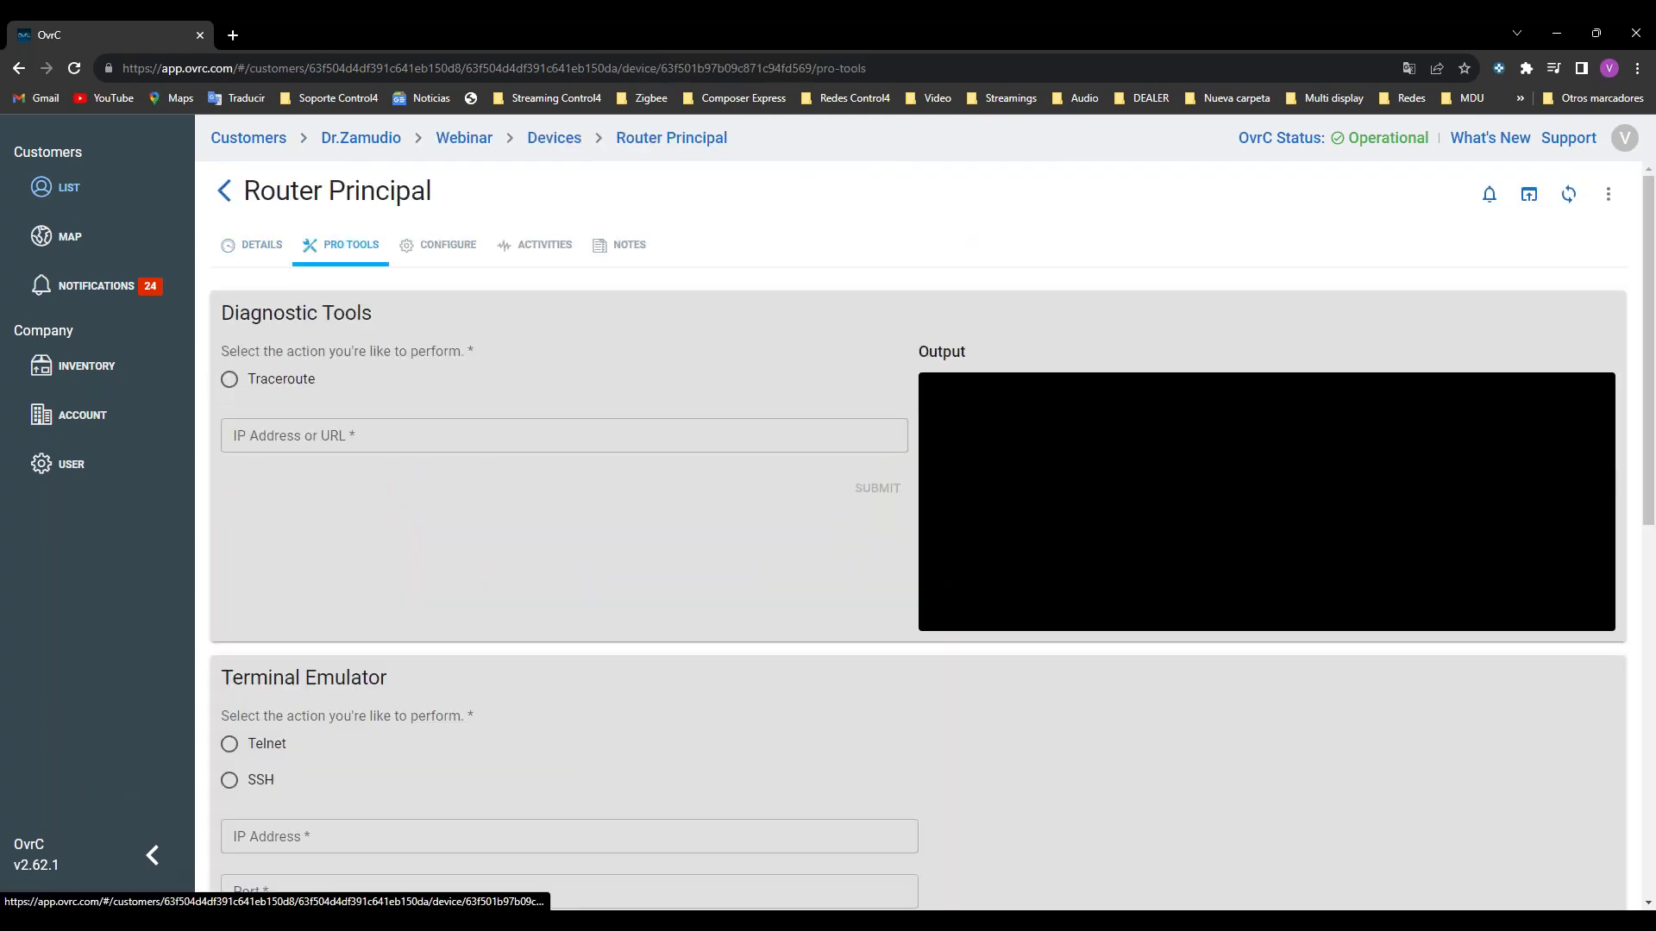
{"action": "scroll", "coordinate": [557, 276], "scroll_direction": "down", "scroll_amount": 1}
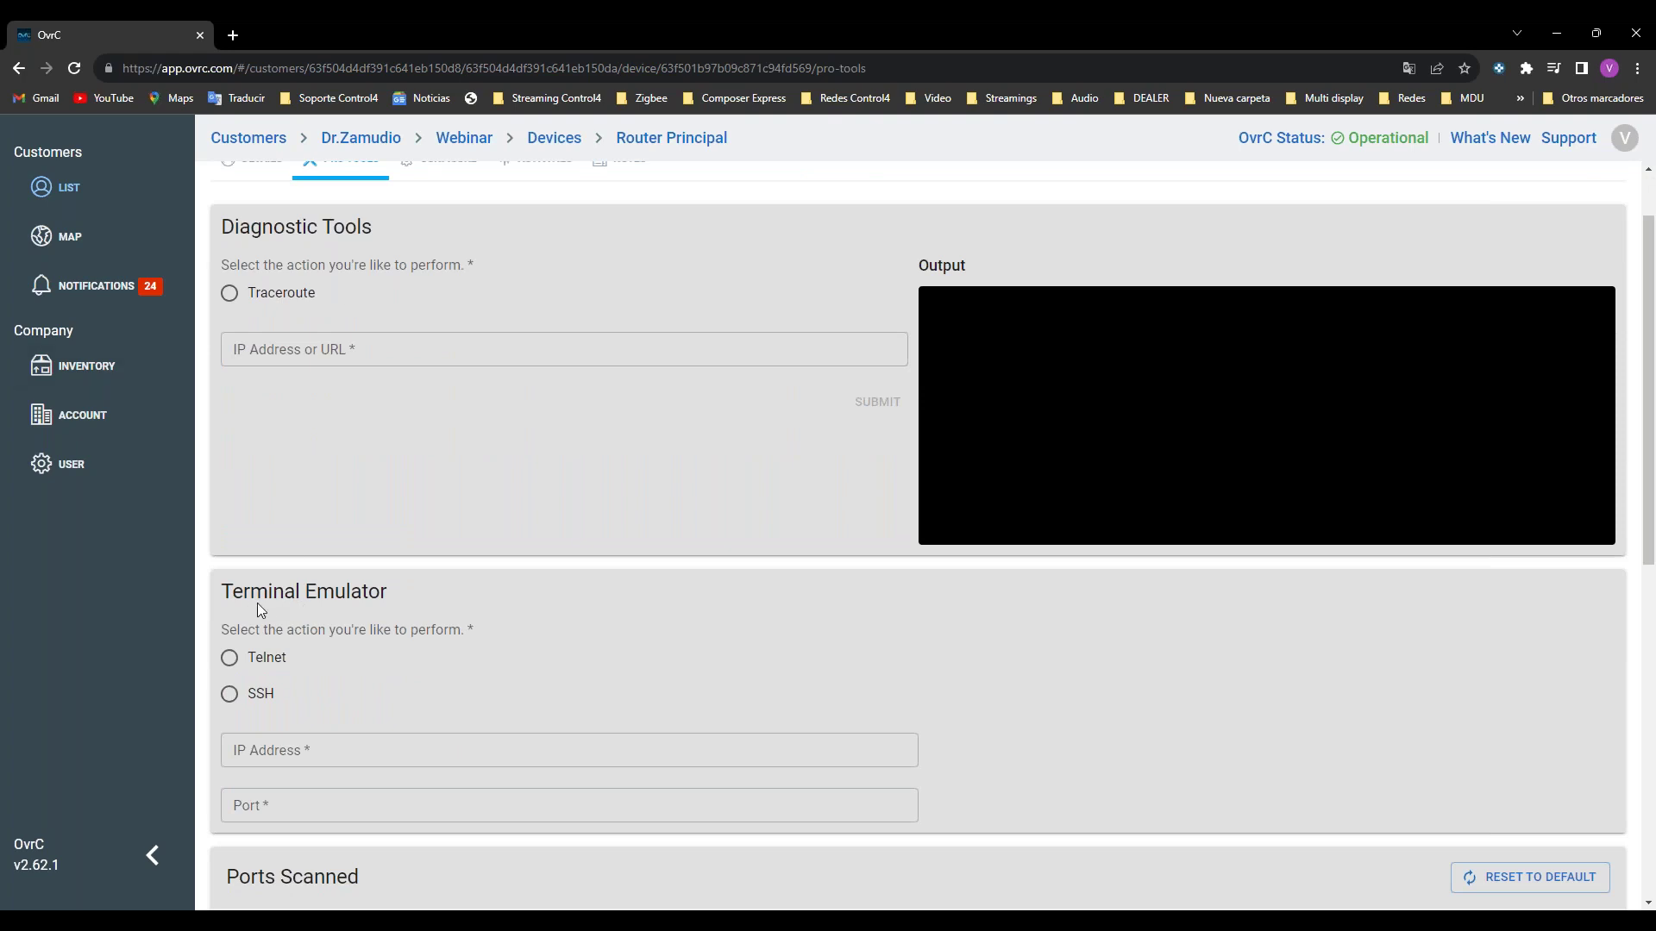
{"action": "scroll", "coordinate": [329, 602], "scroll_direction": "down", "scroll_amount": 2}
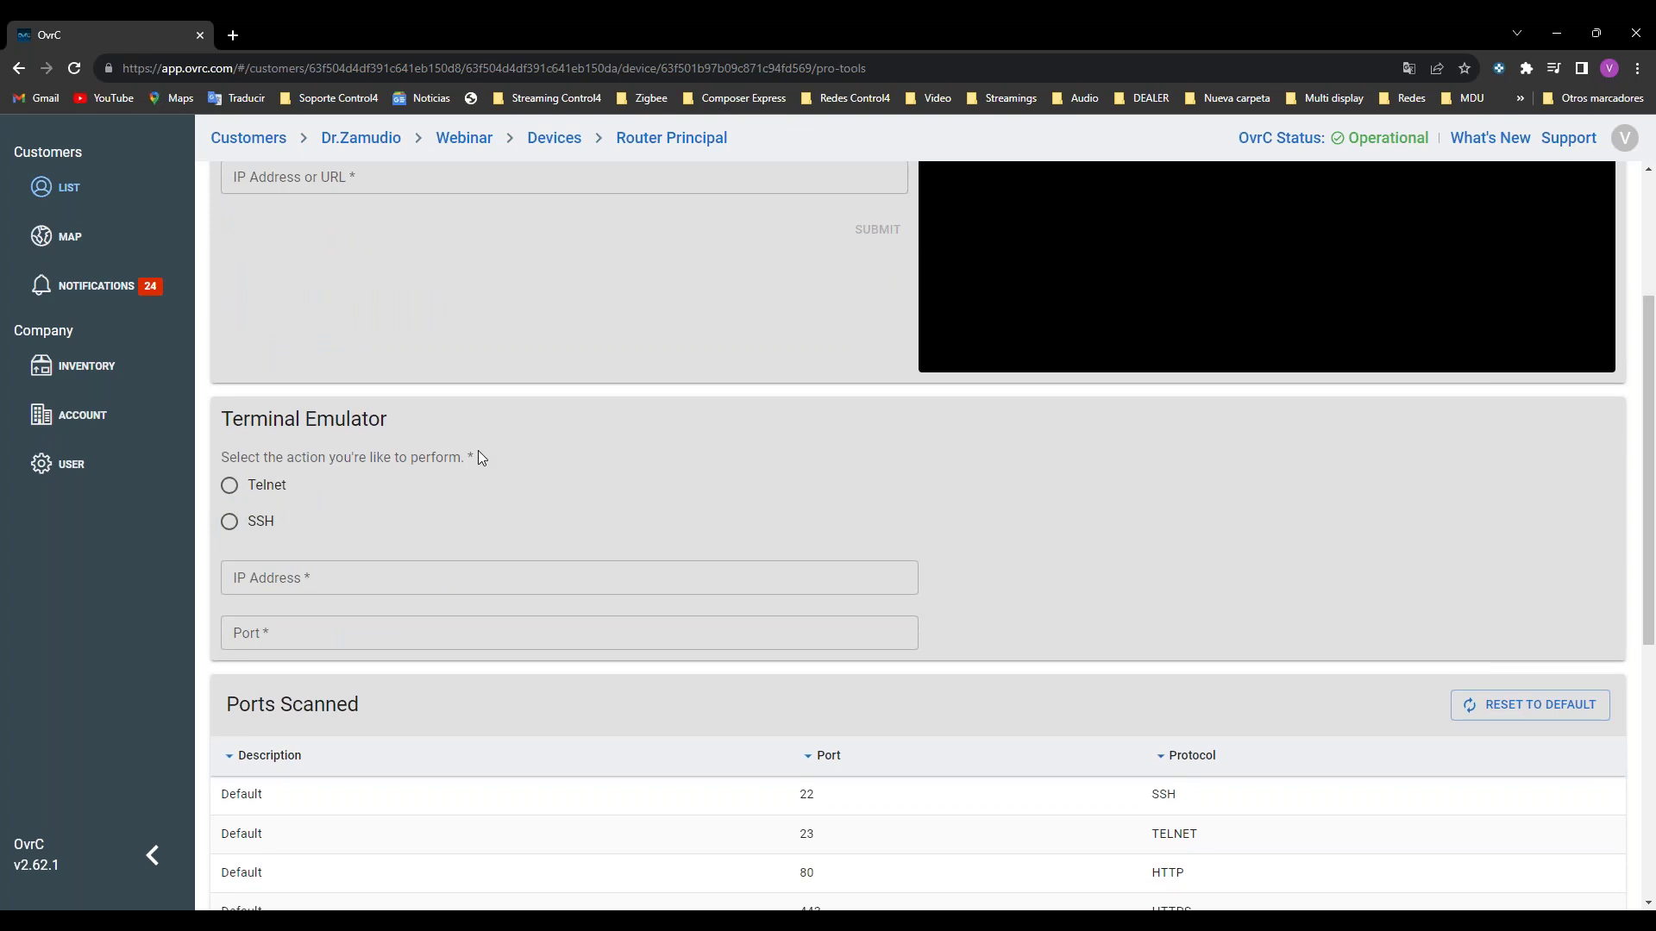
{"action": "scroll", "coordinate": [480, 455], "scroll_direction": "down", "scroll_amount": 1}
{"action": "scroll", "coordinate": [478, 455], "scroll_direction": "up", "scroll_amount": 2}
{"action": "scroll", "coordinate": [535, 655], "scroll_direction": "down", "scroll_amount": 3}
{"action": "scroll", "coordinate": [776, 651], "scroll_direction": "down", "scroll_amount": 2}
{"action": "scroll", "coordinate": [869, 686], "scroll_direction": "down", "scroll_amount": 2}
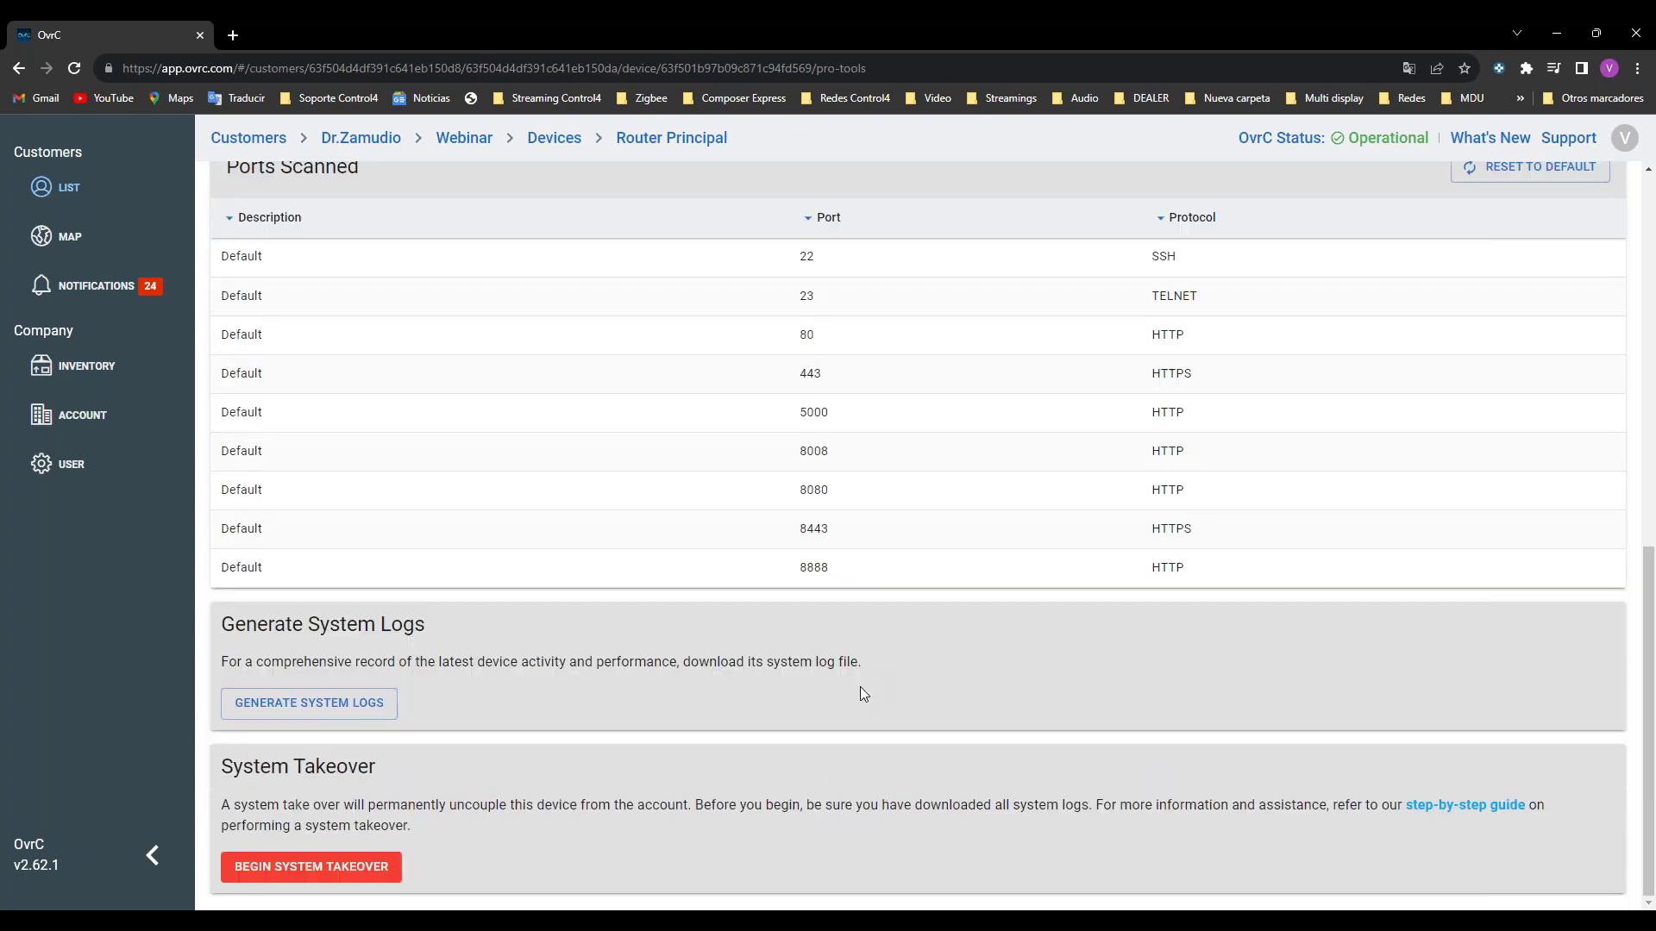
{"action": "scroll", "coordinate": [845, 595], "scroll_direction": "up", "scroll_amount": 9}
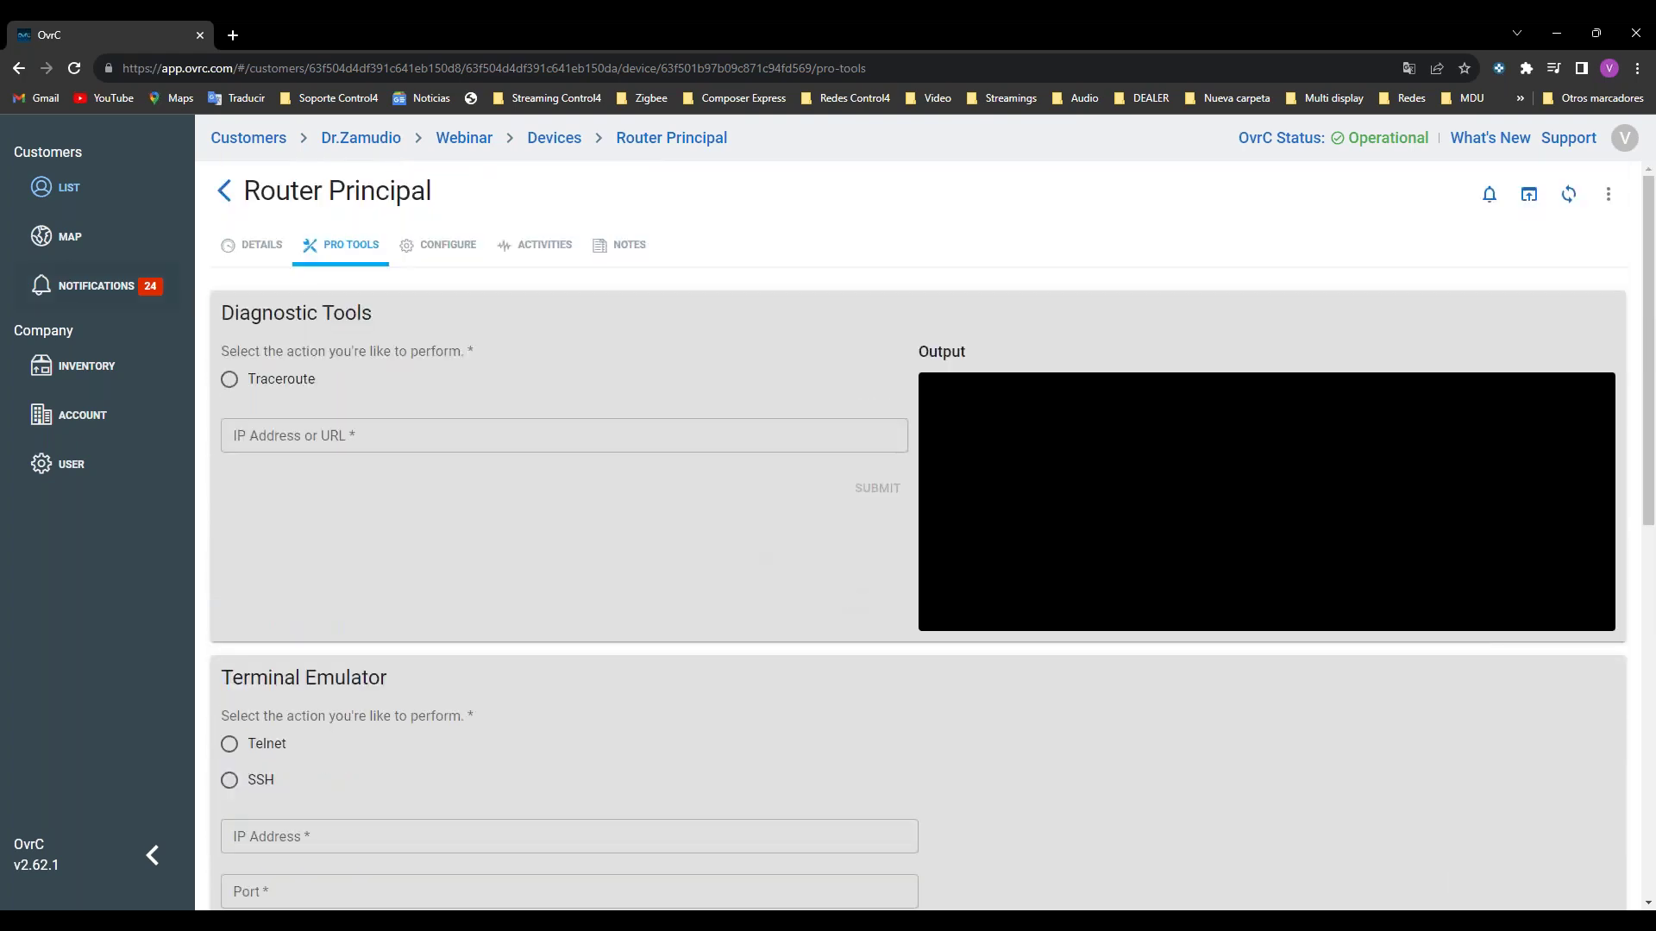
Step: Choose Traceroute as the diagnostic and submit a first target address
{"action": "left_click", "coordinate": [230, 379]}
{"action": "left_click", "coordinate": [294, 445]}
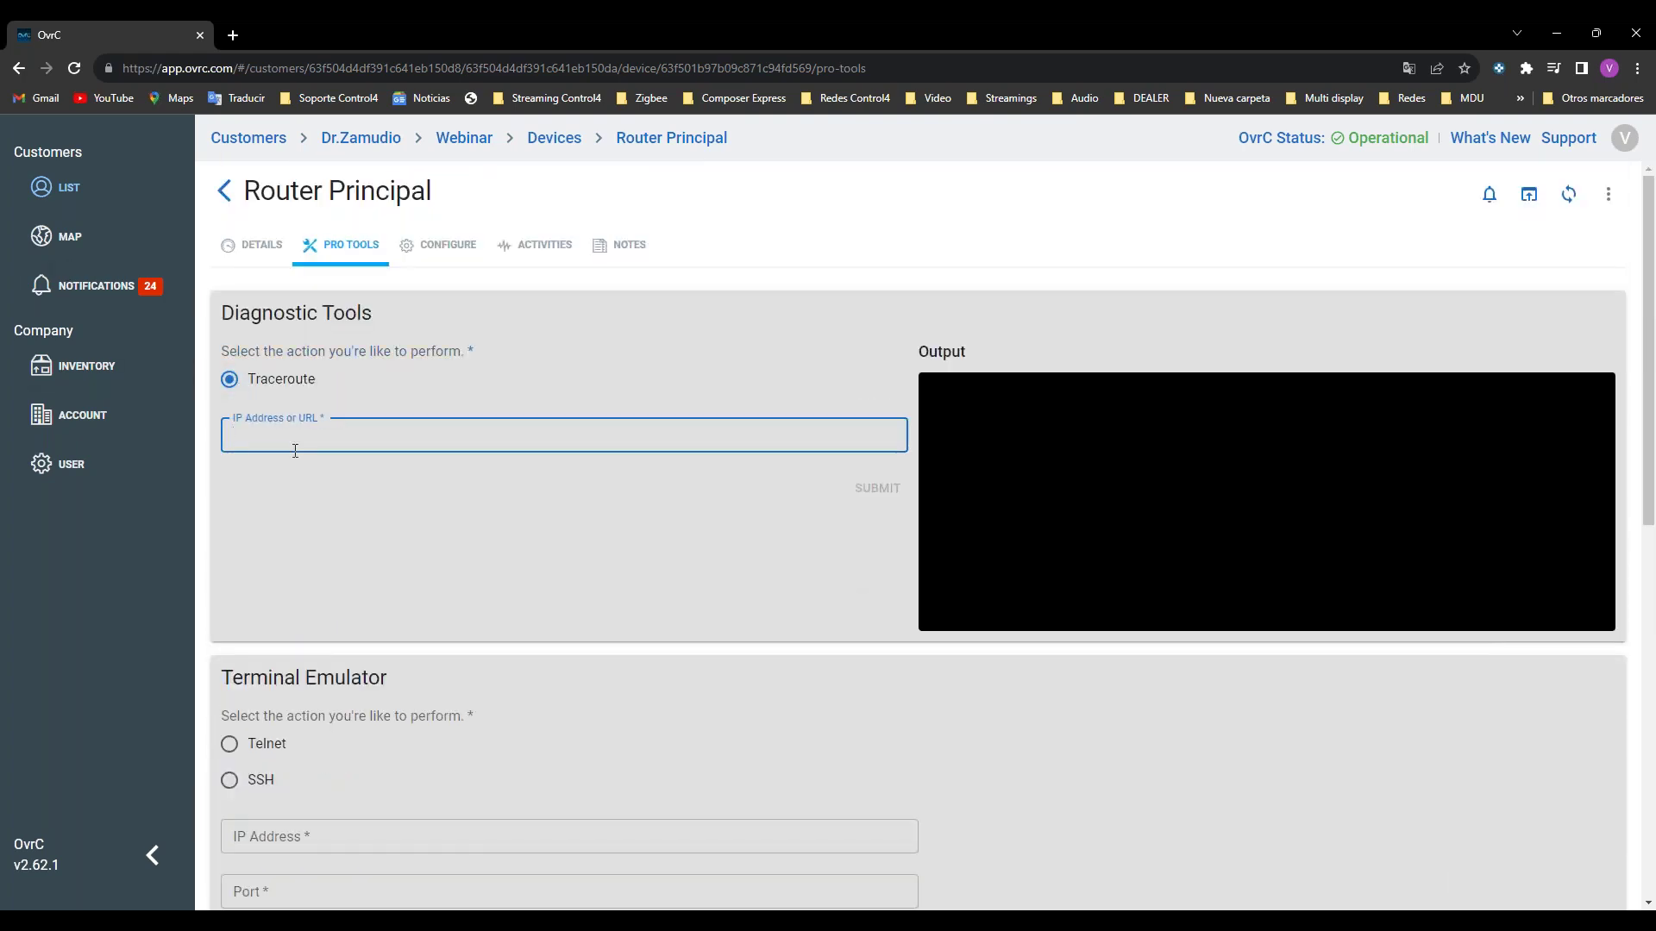
{"action": "type", "text": "delaer.control4.com"}
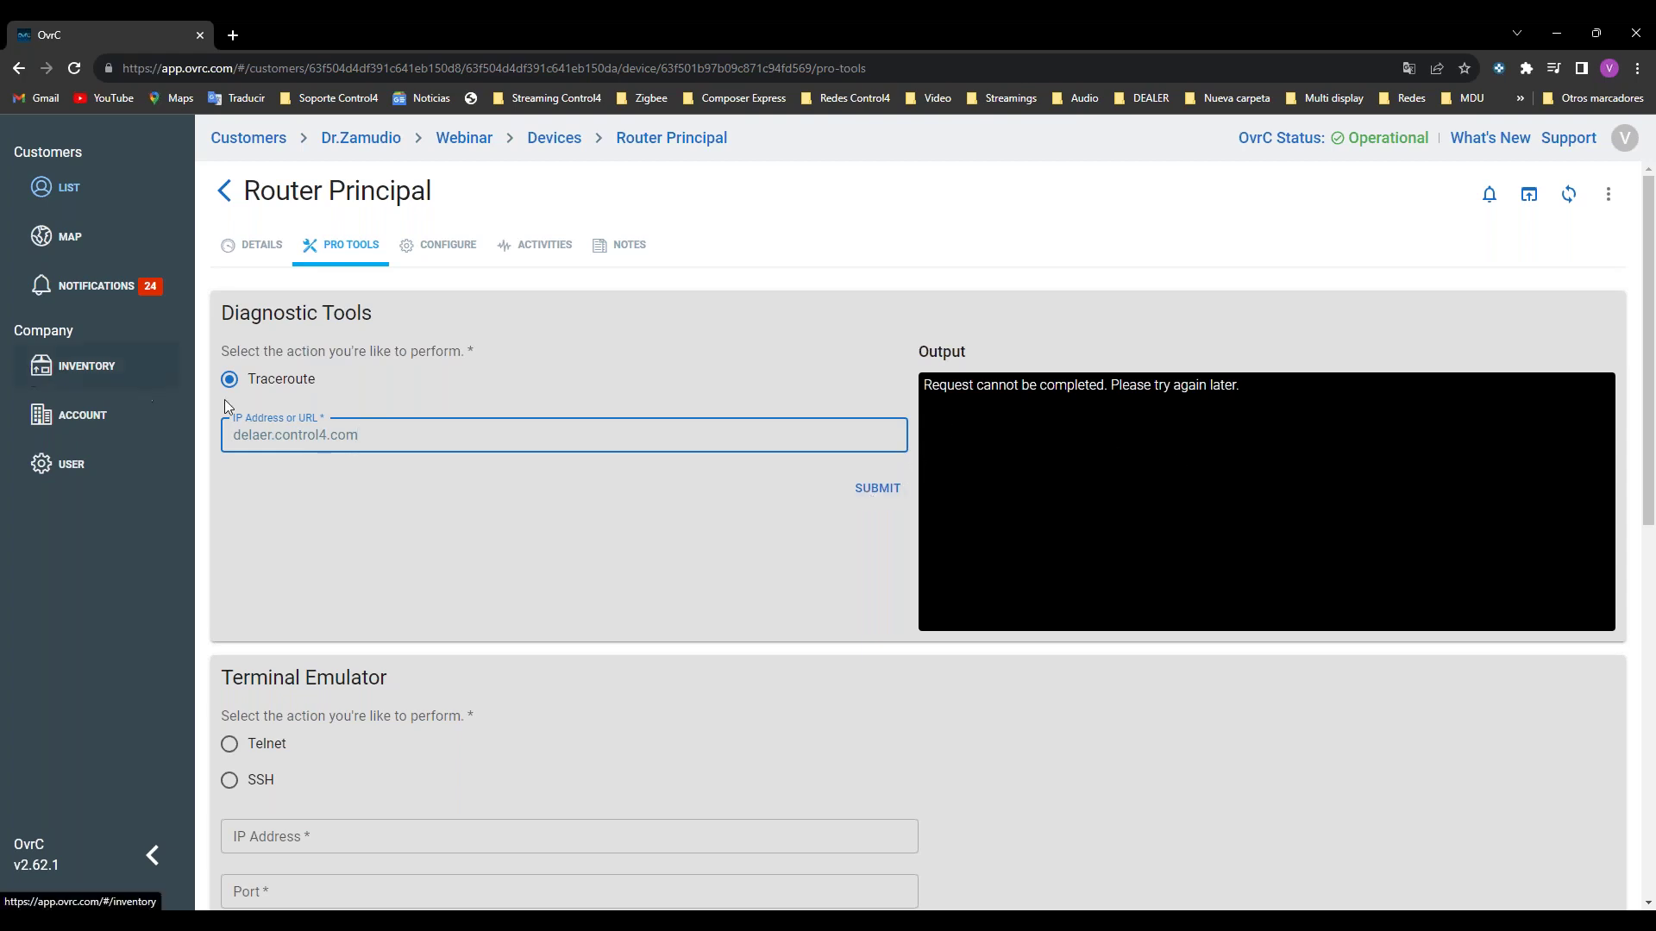
{"action": "left_click", "coordinate": [878, 488]}
{"action": "left_click", "coordinate": [379, 419]}
{"action": "key", "text": "ctrl+a"}
{"action": "type", "text": "de"}
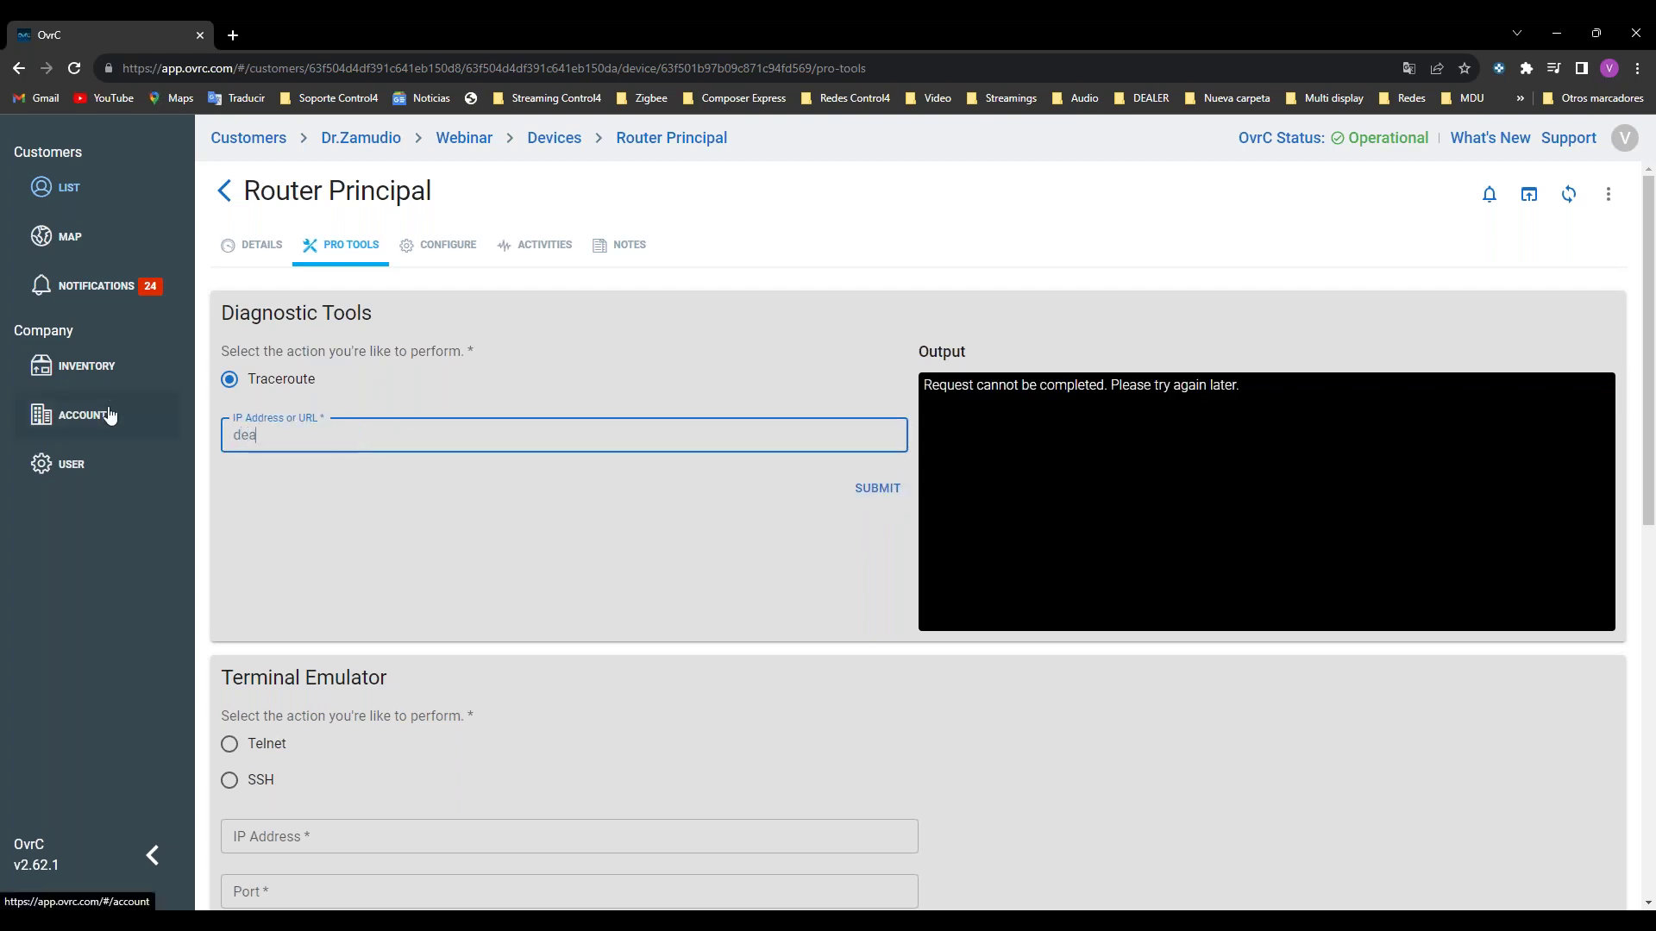
{"action": "type", "text": "akle"}
{"action": "key", "text": "BackSpace"}
{"action": "key", "text": "BackSpace"}
{"action": "key", "text": "BackSpace"}
{"action": "key", "text": "BackSpace"}
{"action": "key", "text": "BackSpace"}
{"action": "type", "text": "www.google.com"}
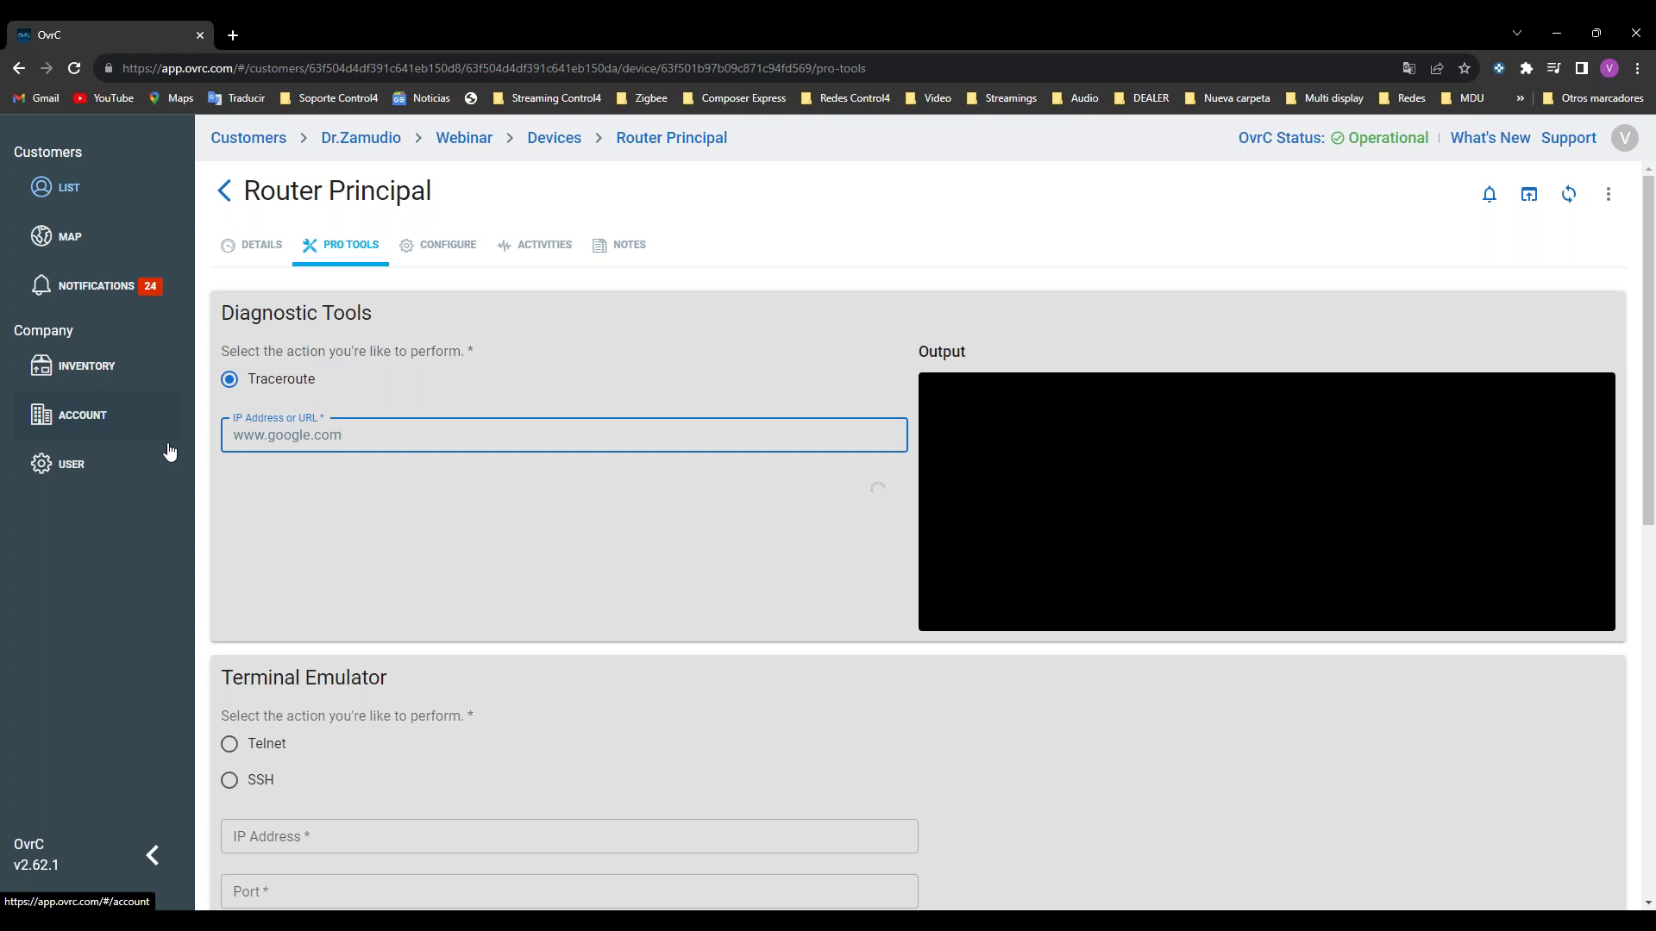
{"action": "mouse_move", "coordinate": [828, 921]}
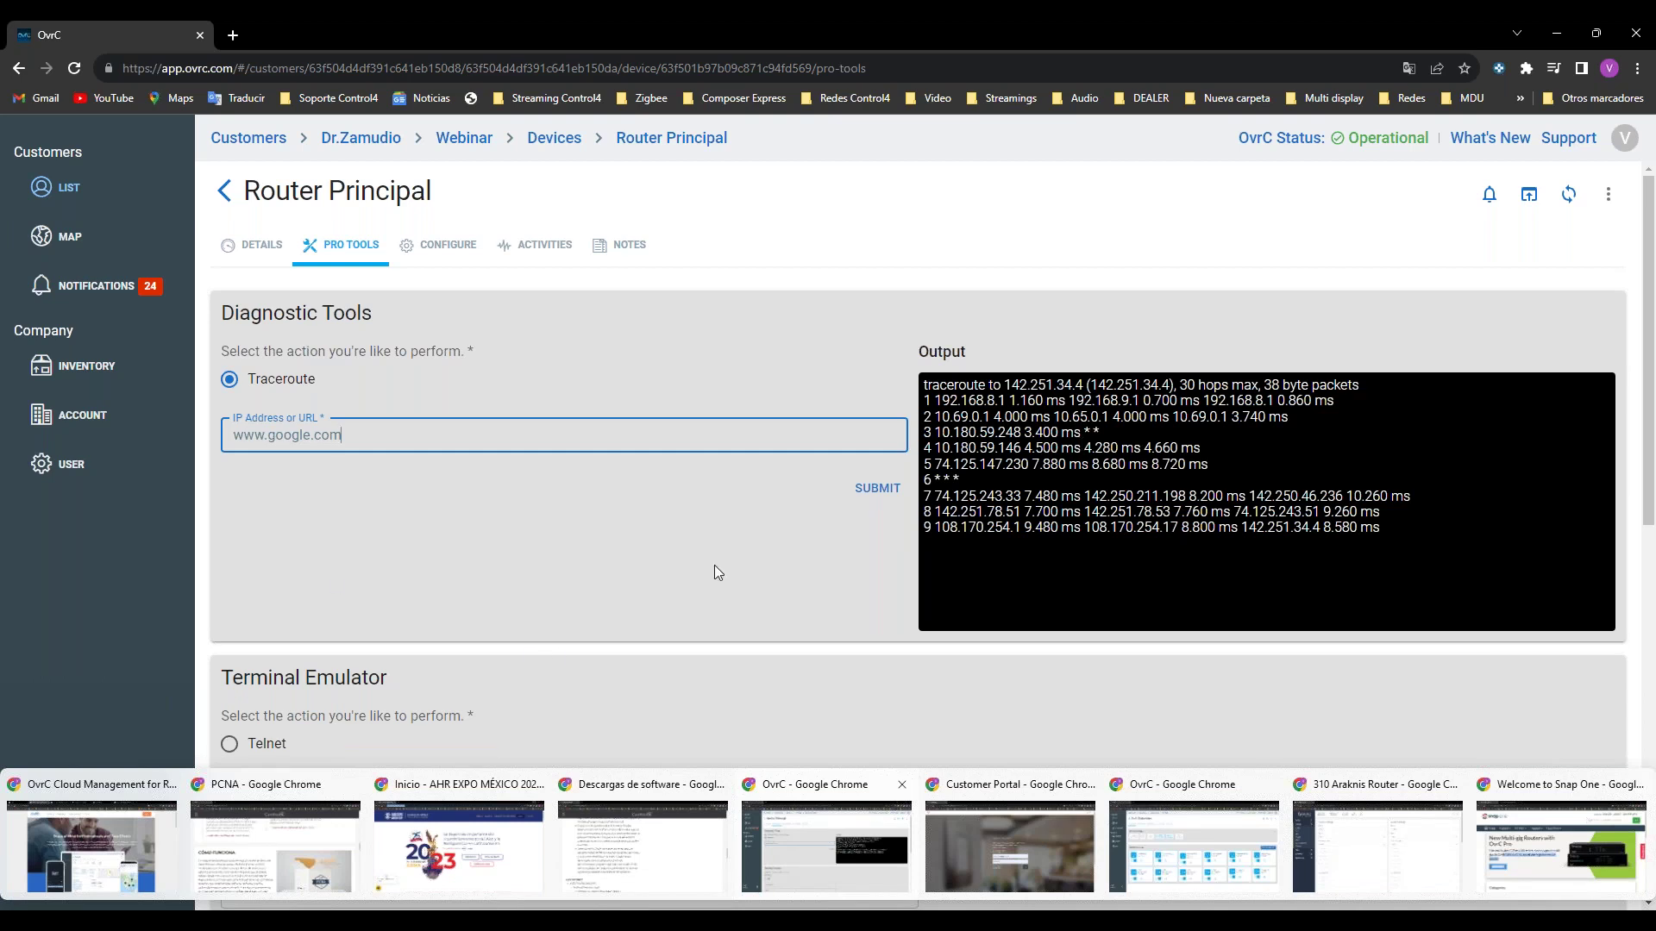
{"action": "left_click_drag", "start_coordinate": [1187, 384], "coordinate": [1248, 382]}
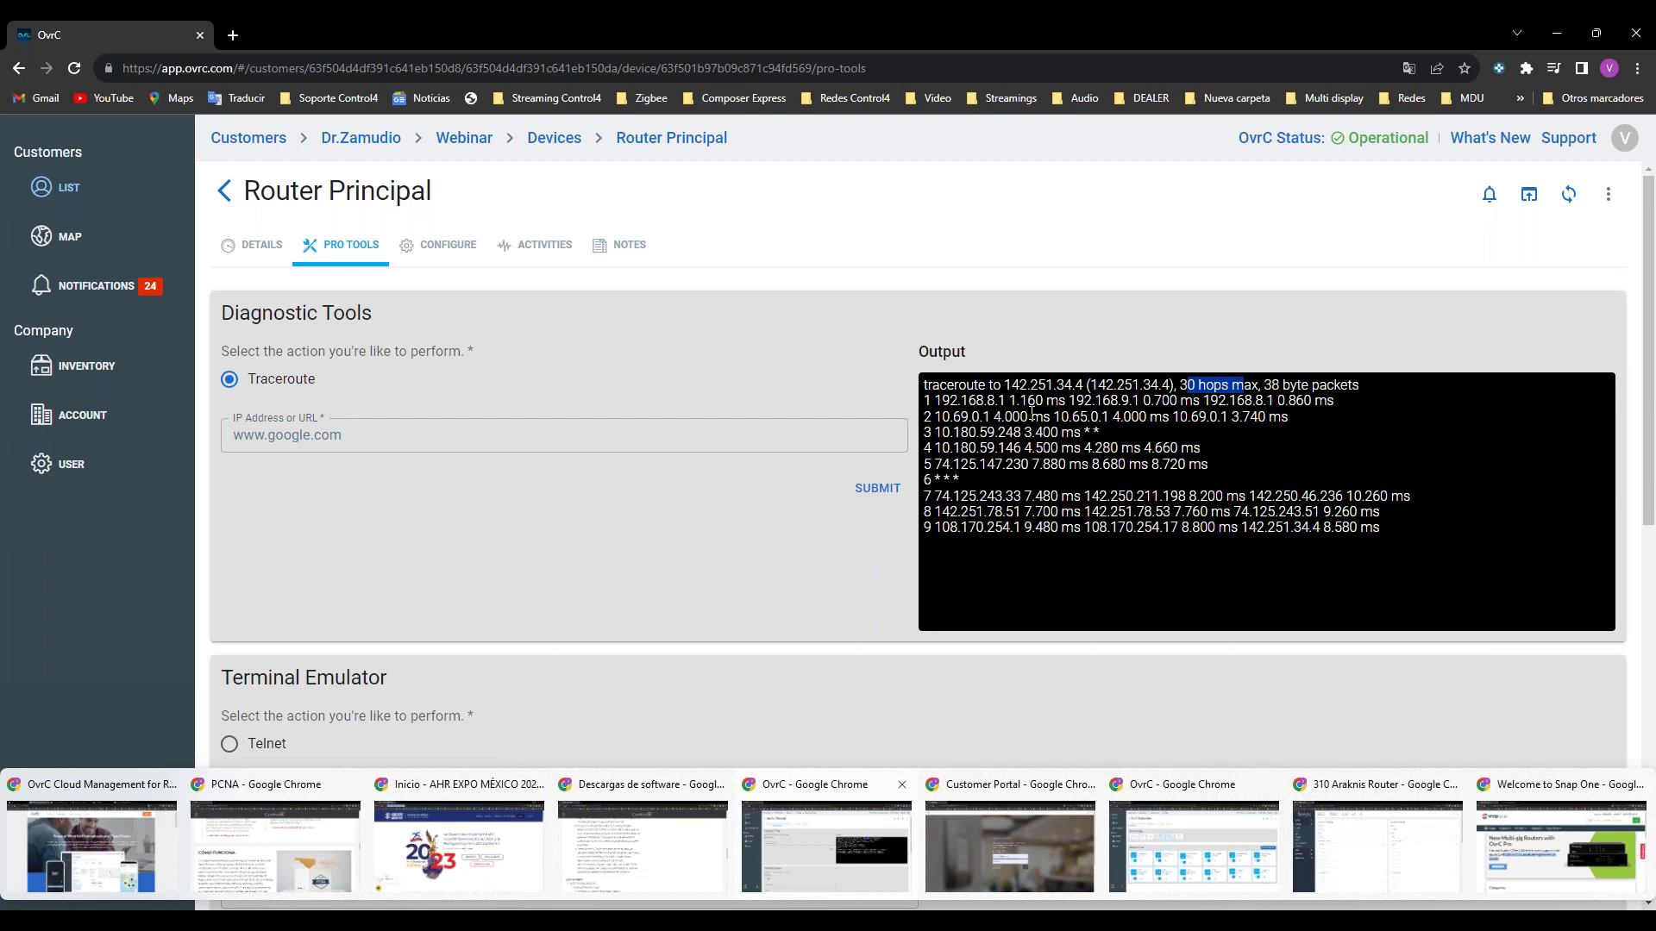
{"action": "left_click_drag", "start_coordinate": [950, 401], "coordinate": [1025, 402]}
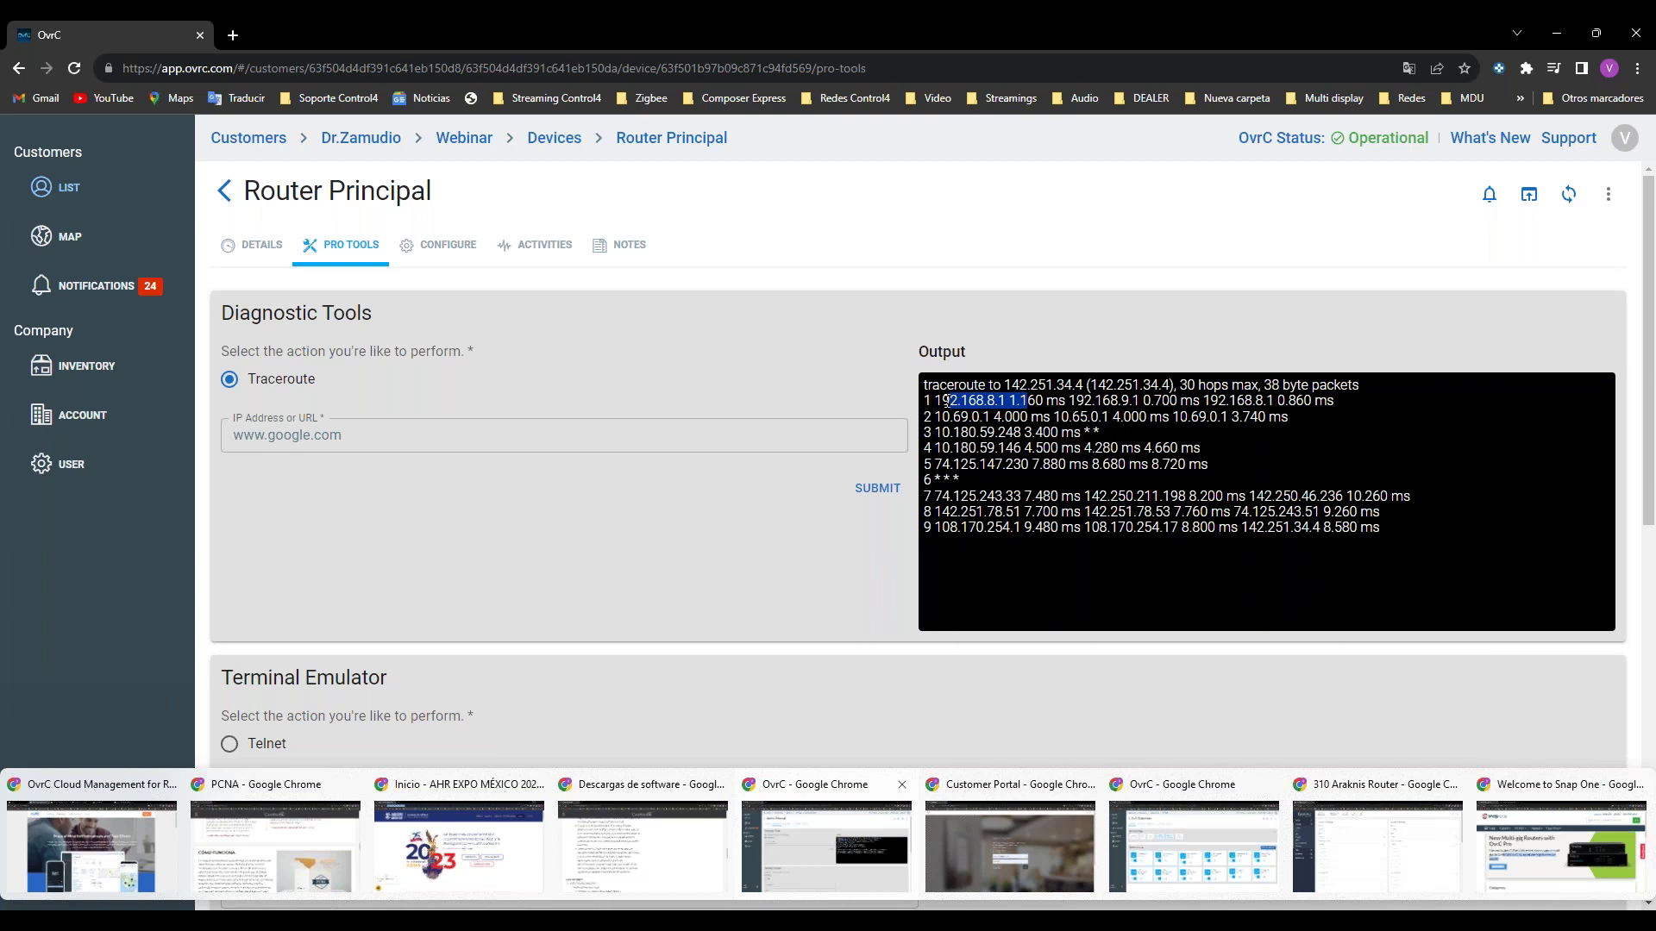
{"action": "left_click_drag", "start_coordinate": [935, 401], "coordinate": [935, 418]}
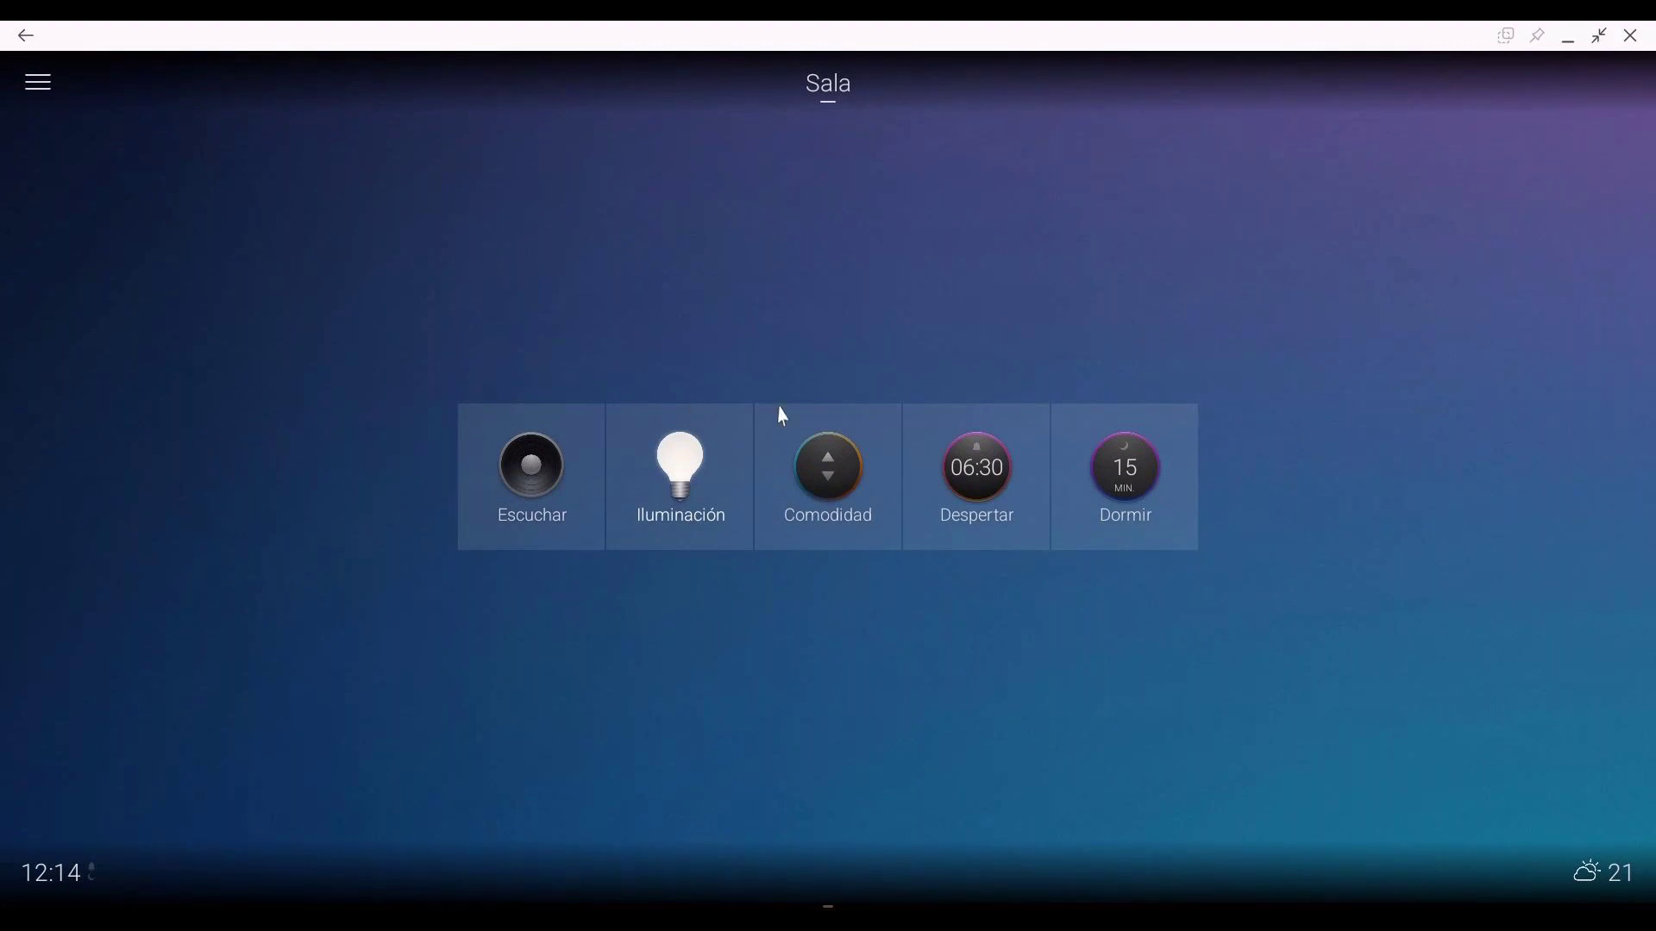
Step: Switch the Control4 app from the Sala room to Multidisplay
{"action": "left_click", "coordinate": [821, 109]}
{"action": "left_click", "coordinate": [496, 427]}
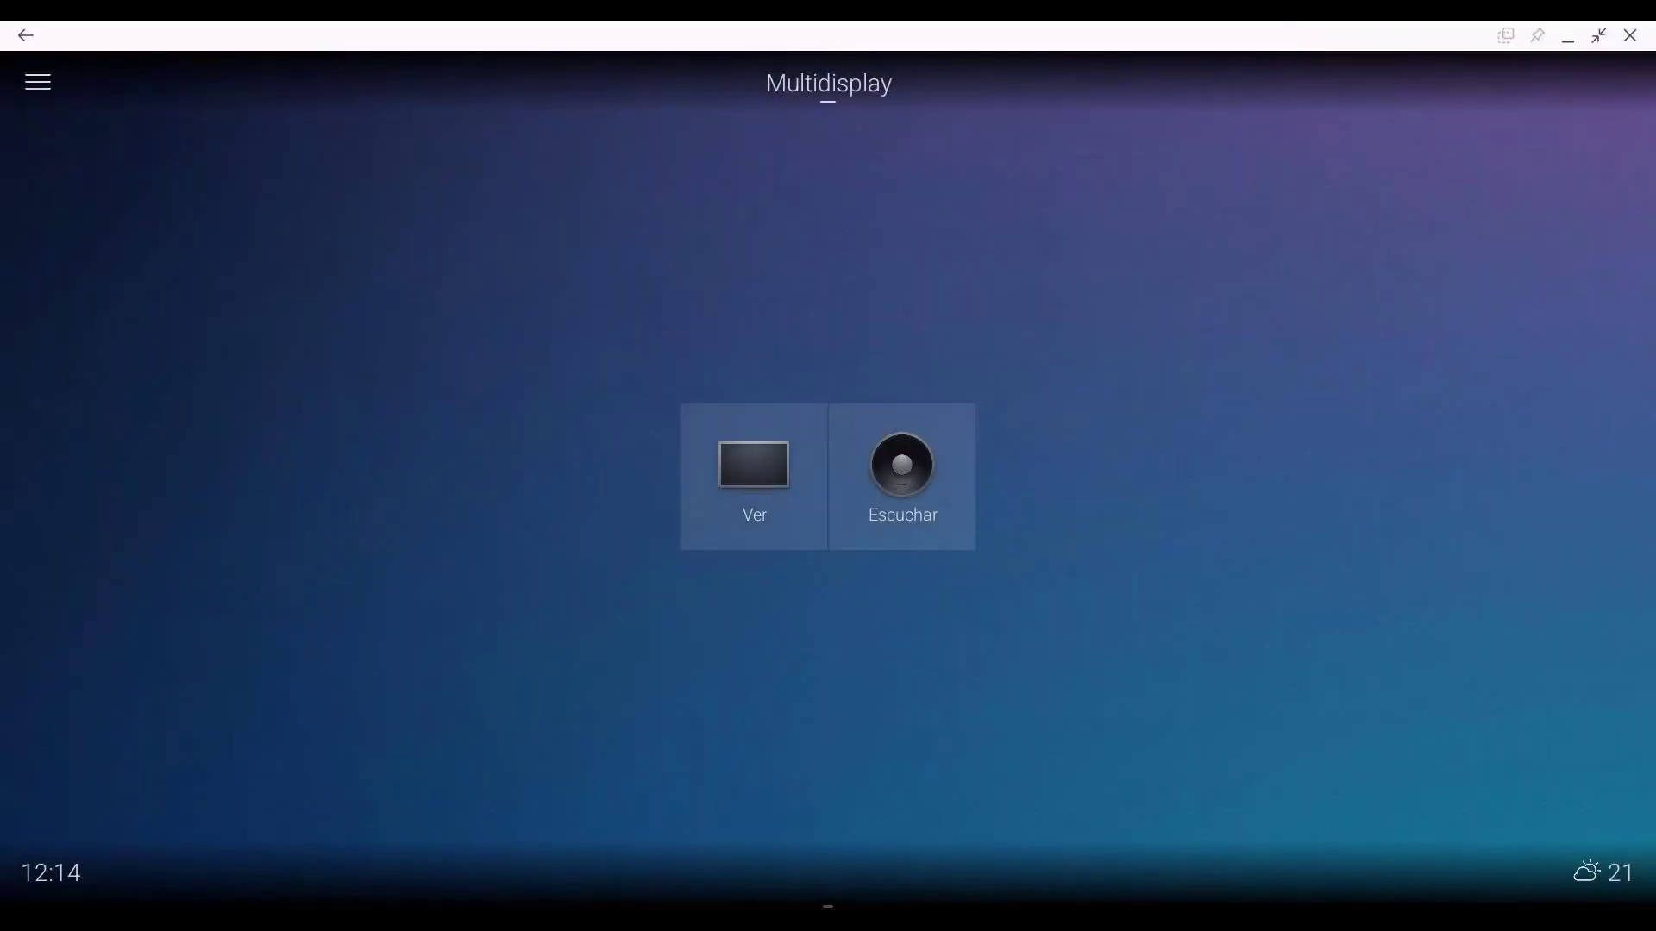
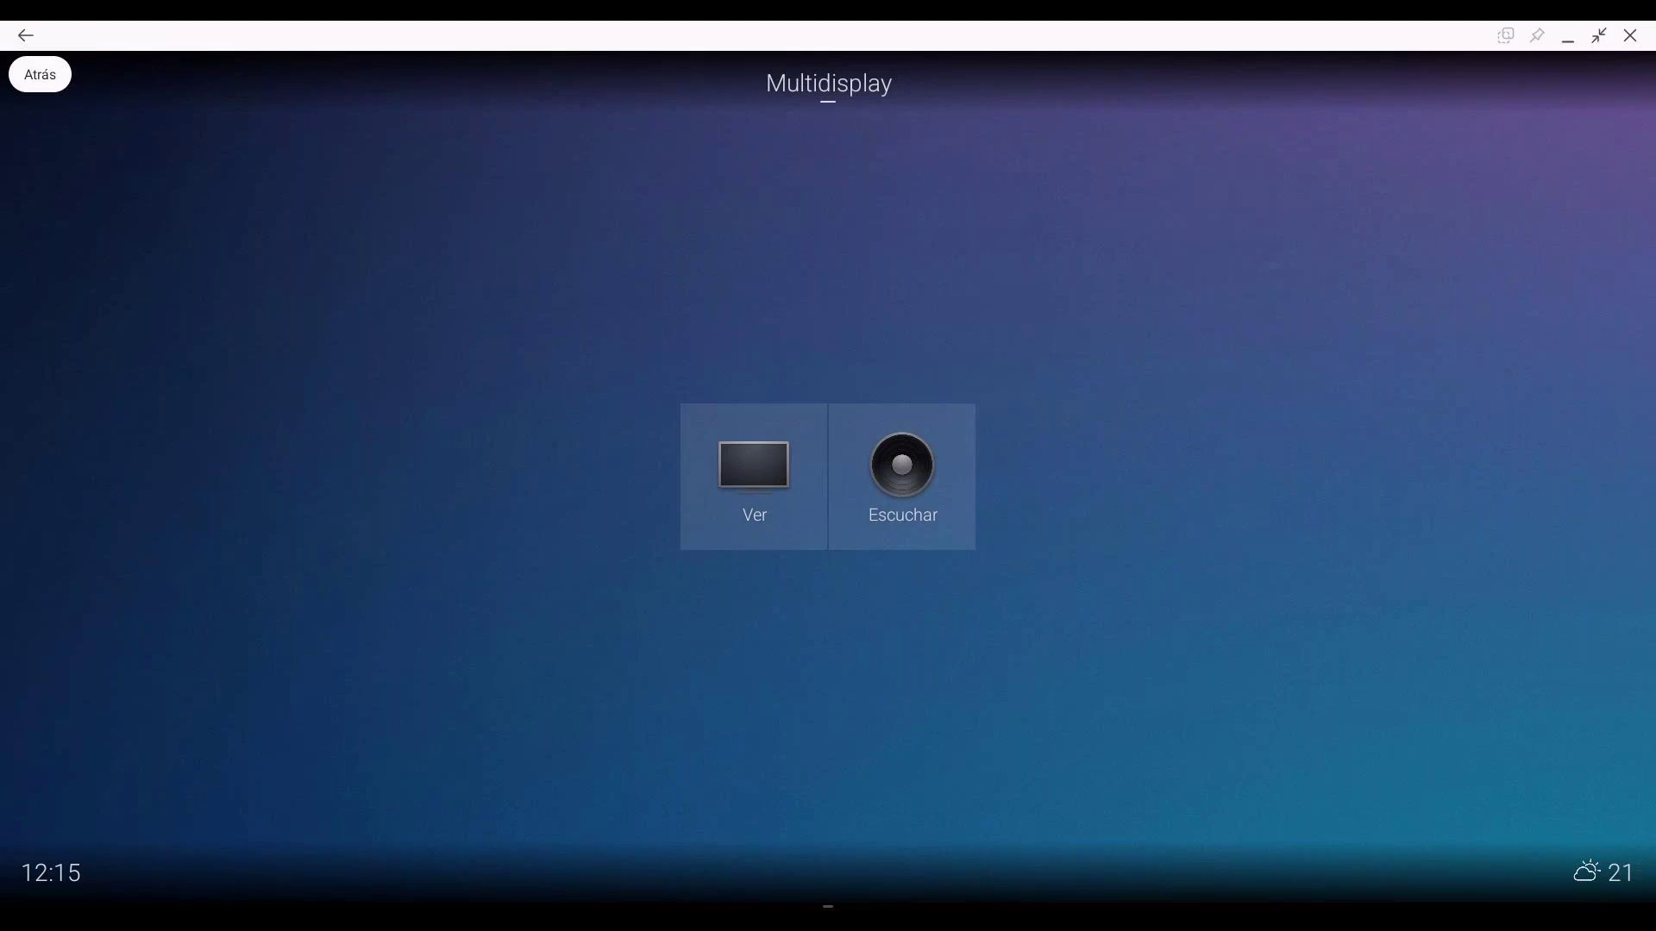
Step: Open the Ver page in the Control4 app to list the room's video sources
{"action": "mouse_move", "coordinate": [833, 32]}
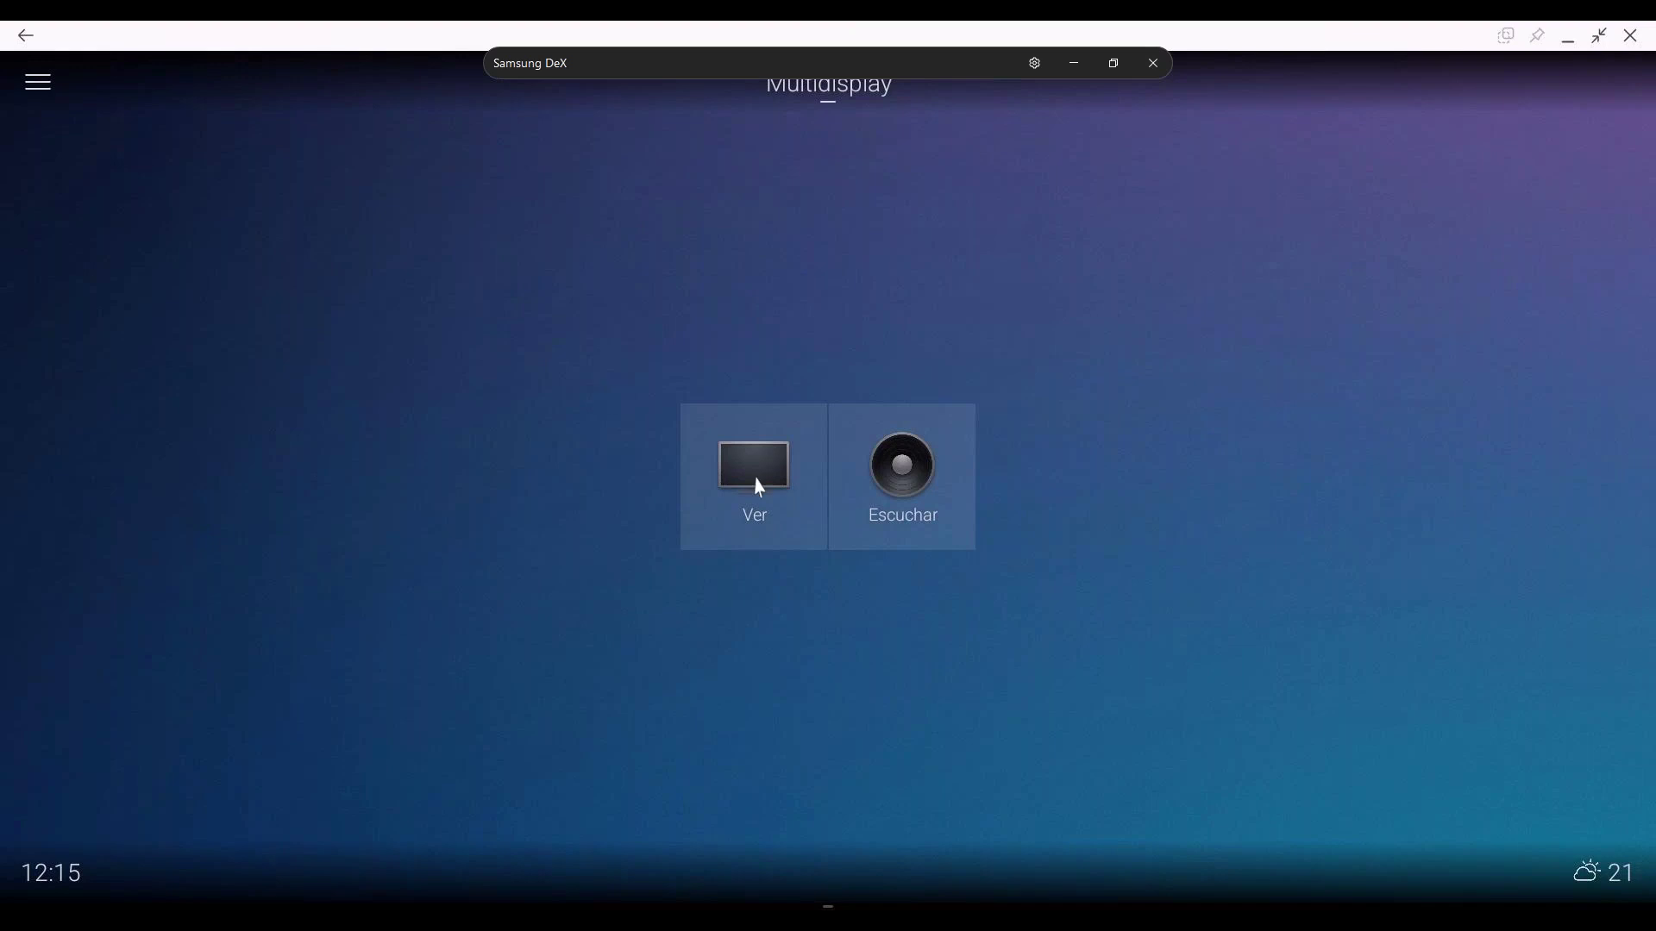
{"action": "left_click", "coordinate": [734, 503]}
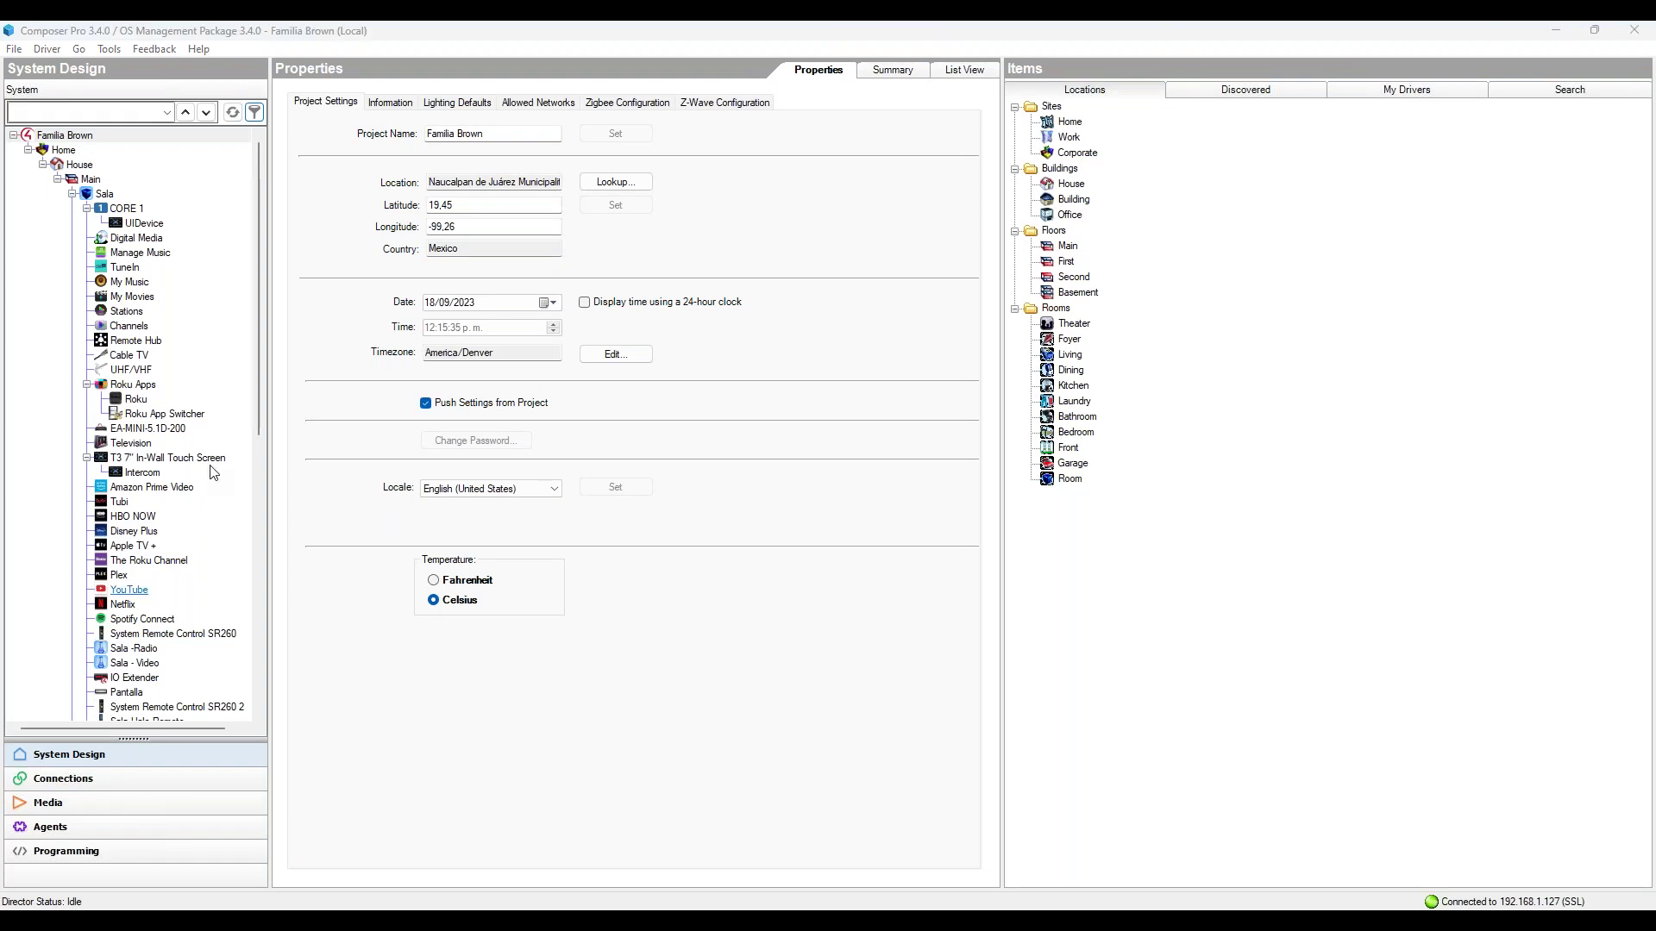
Step: Open the MultiDisplay Manager agent from the Agents list
{"action": "left_click", "coordinate": [65, 850]}
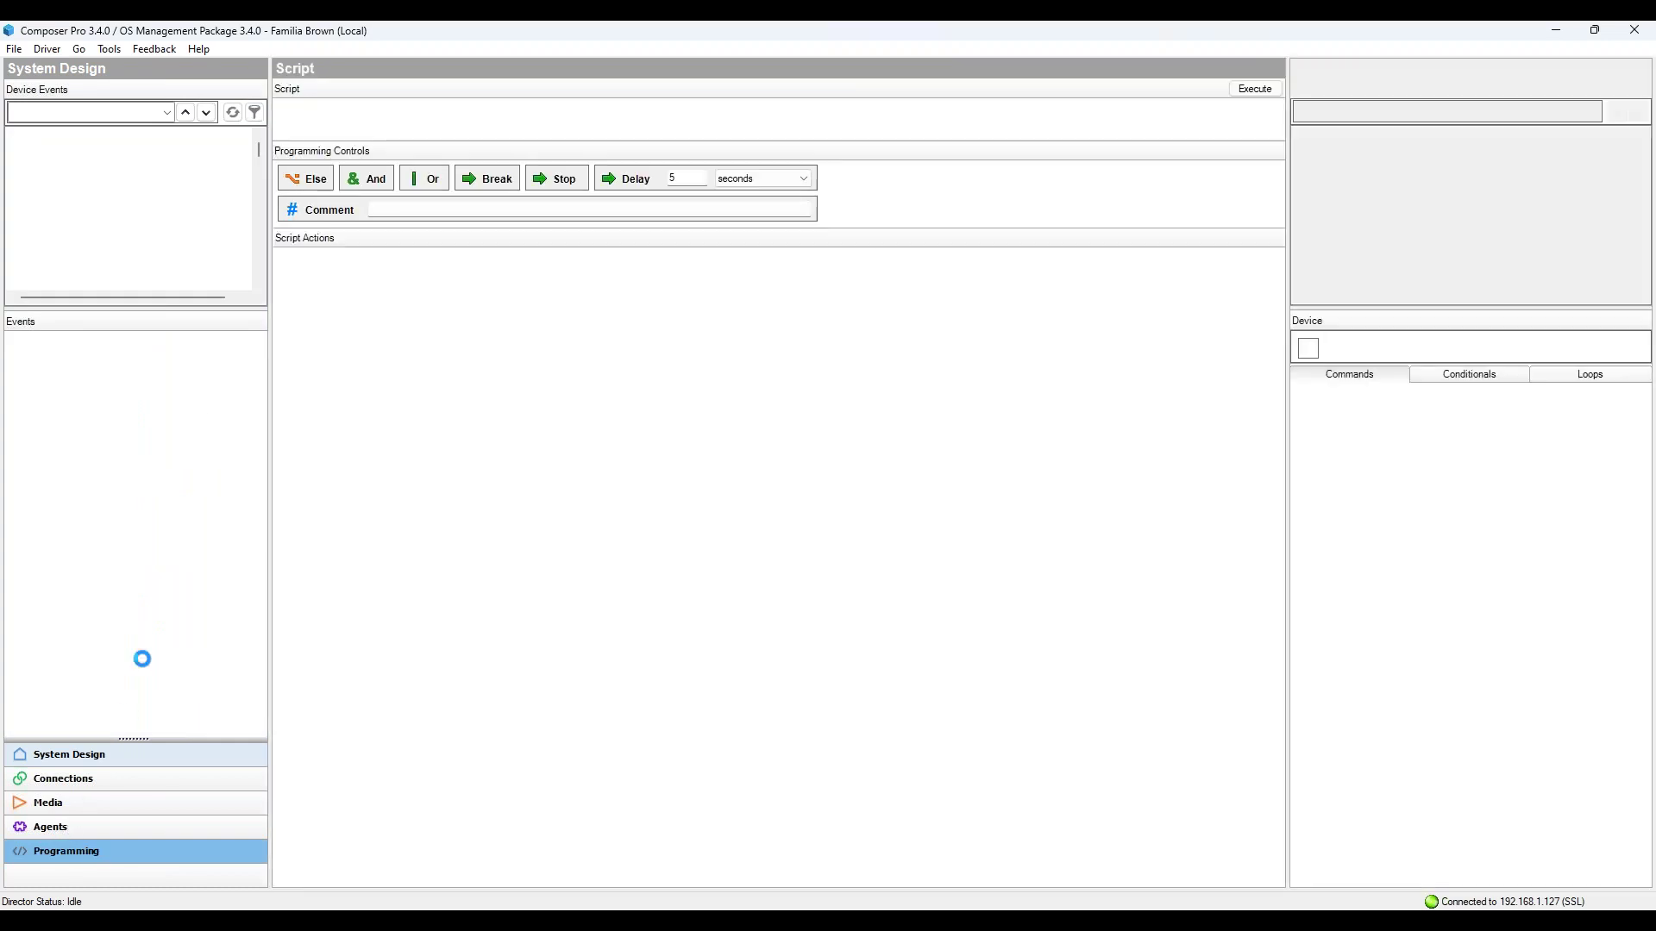
{"action": "left_click", "coordinate": [68, 826]}
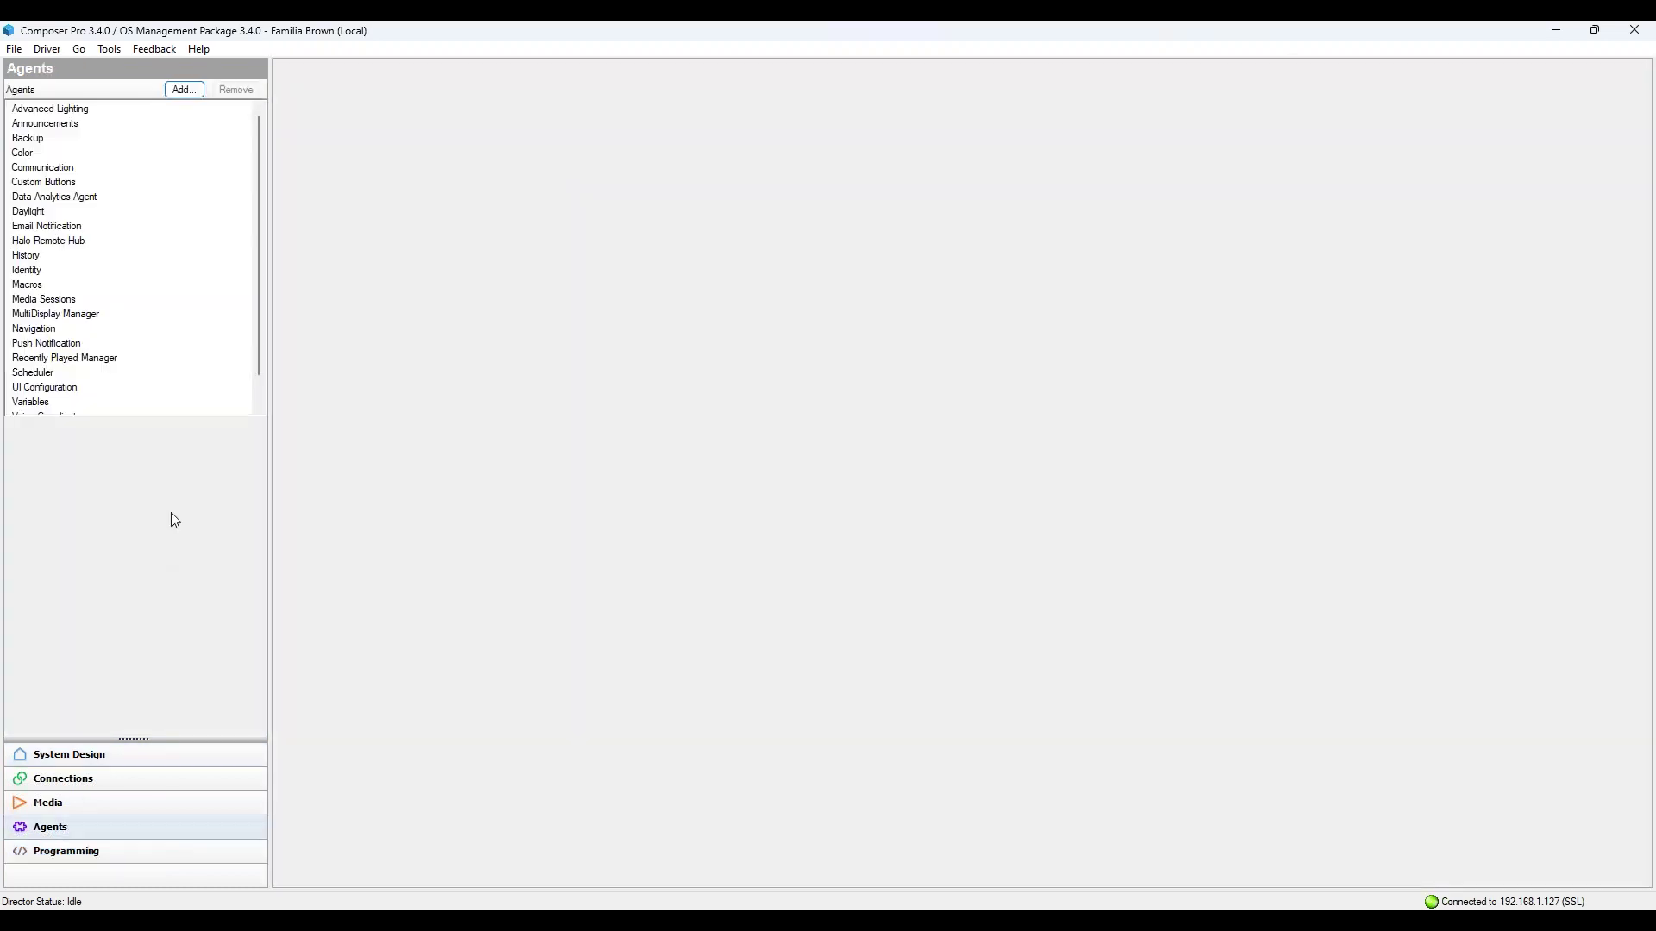
{"action": "left_click", "coordinate": [76, 357]}
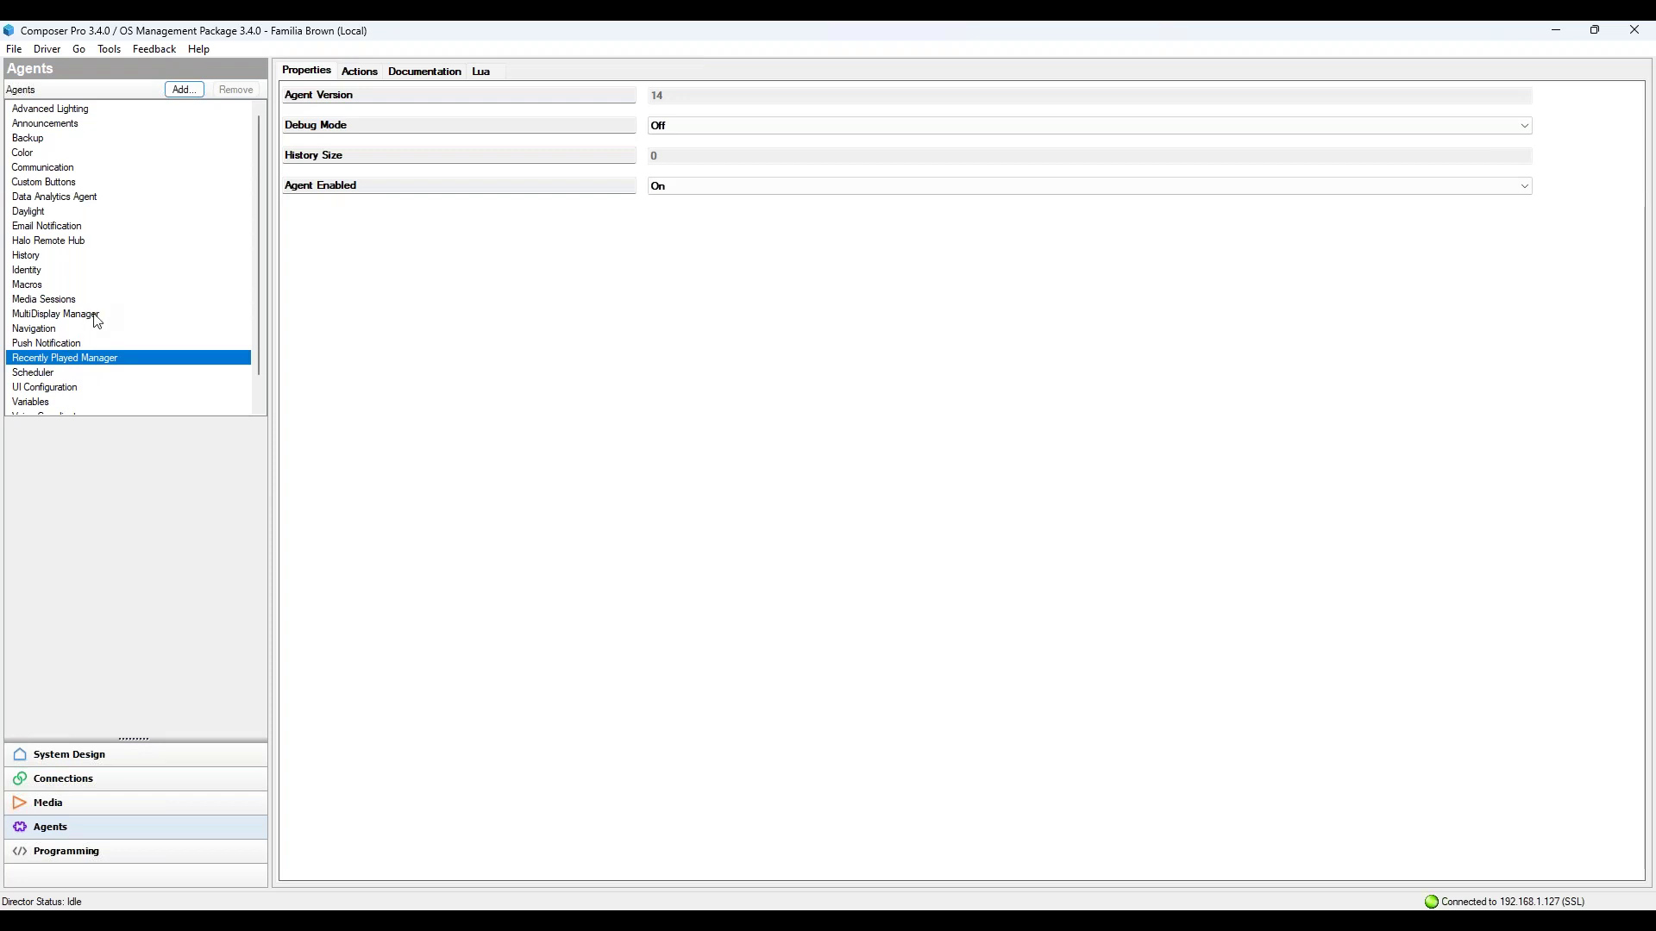
{"action": "left_click", "coordinate": [94, 316]}
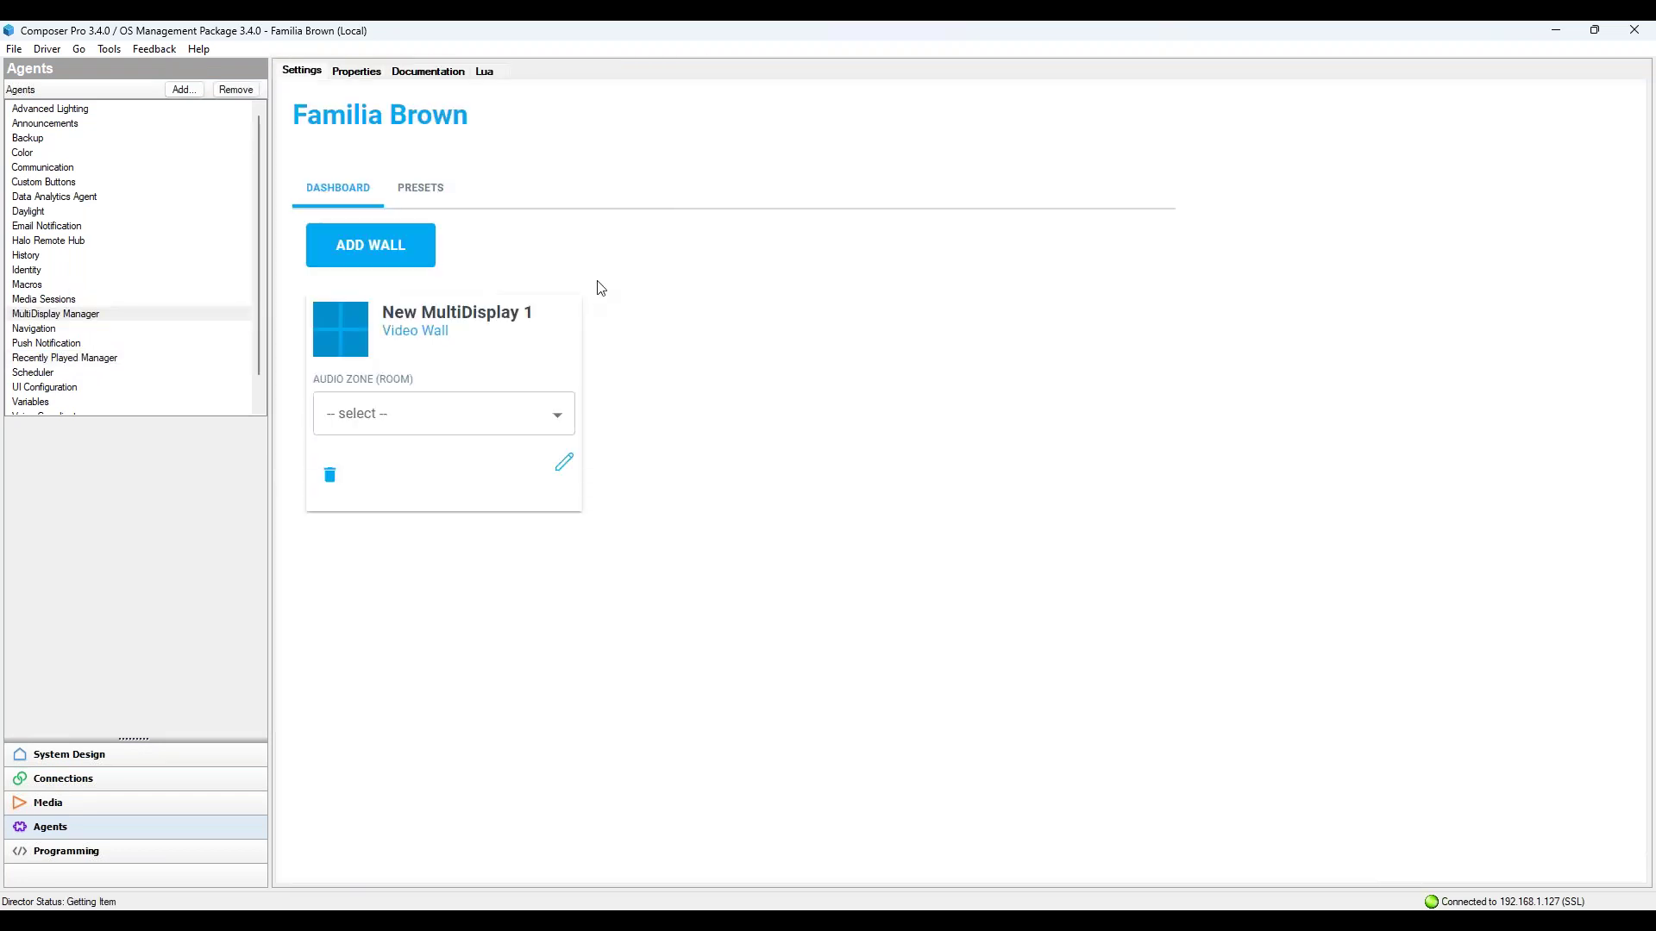
Step: Add then delete an extra wall, keeping New MultiDisplay 1 with audio zone Sala
{"action": "left_click", "coordinate": [382, 261]}
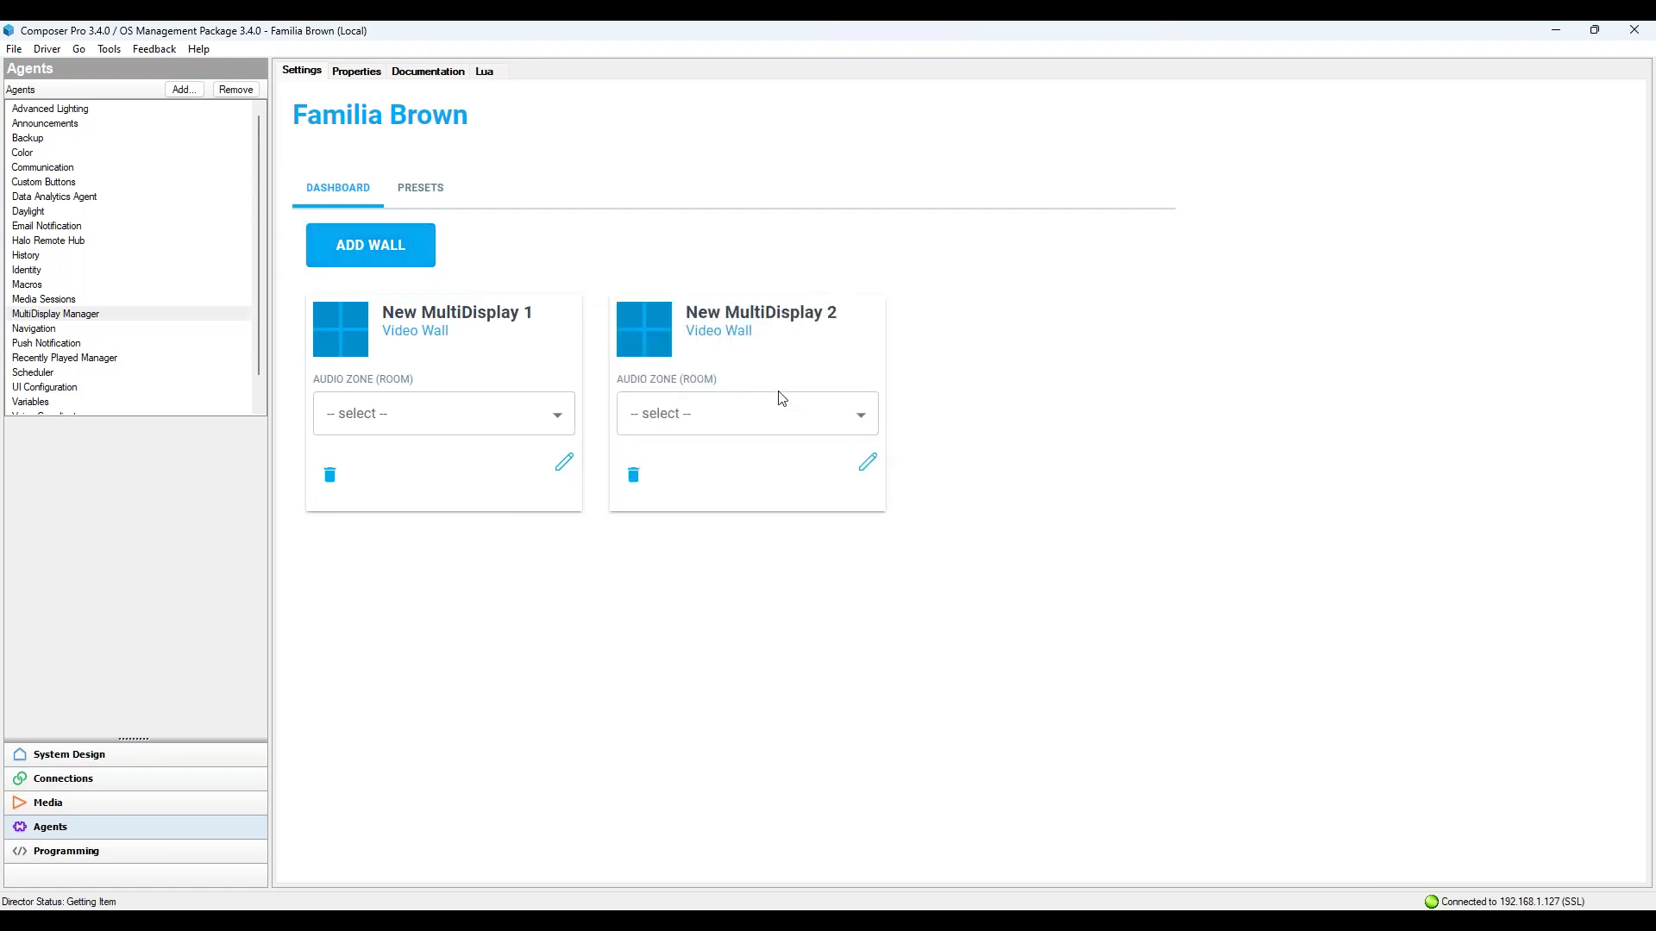
{"action": "left_click", "coordinate": [633, 475]}
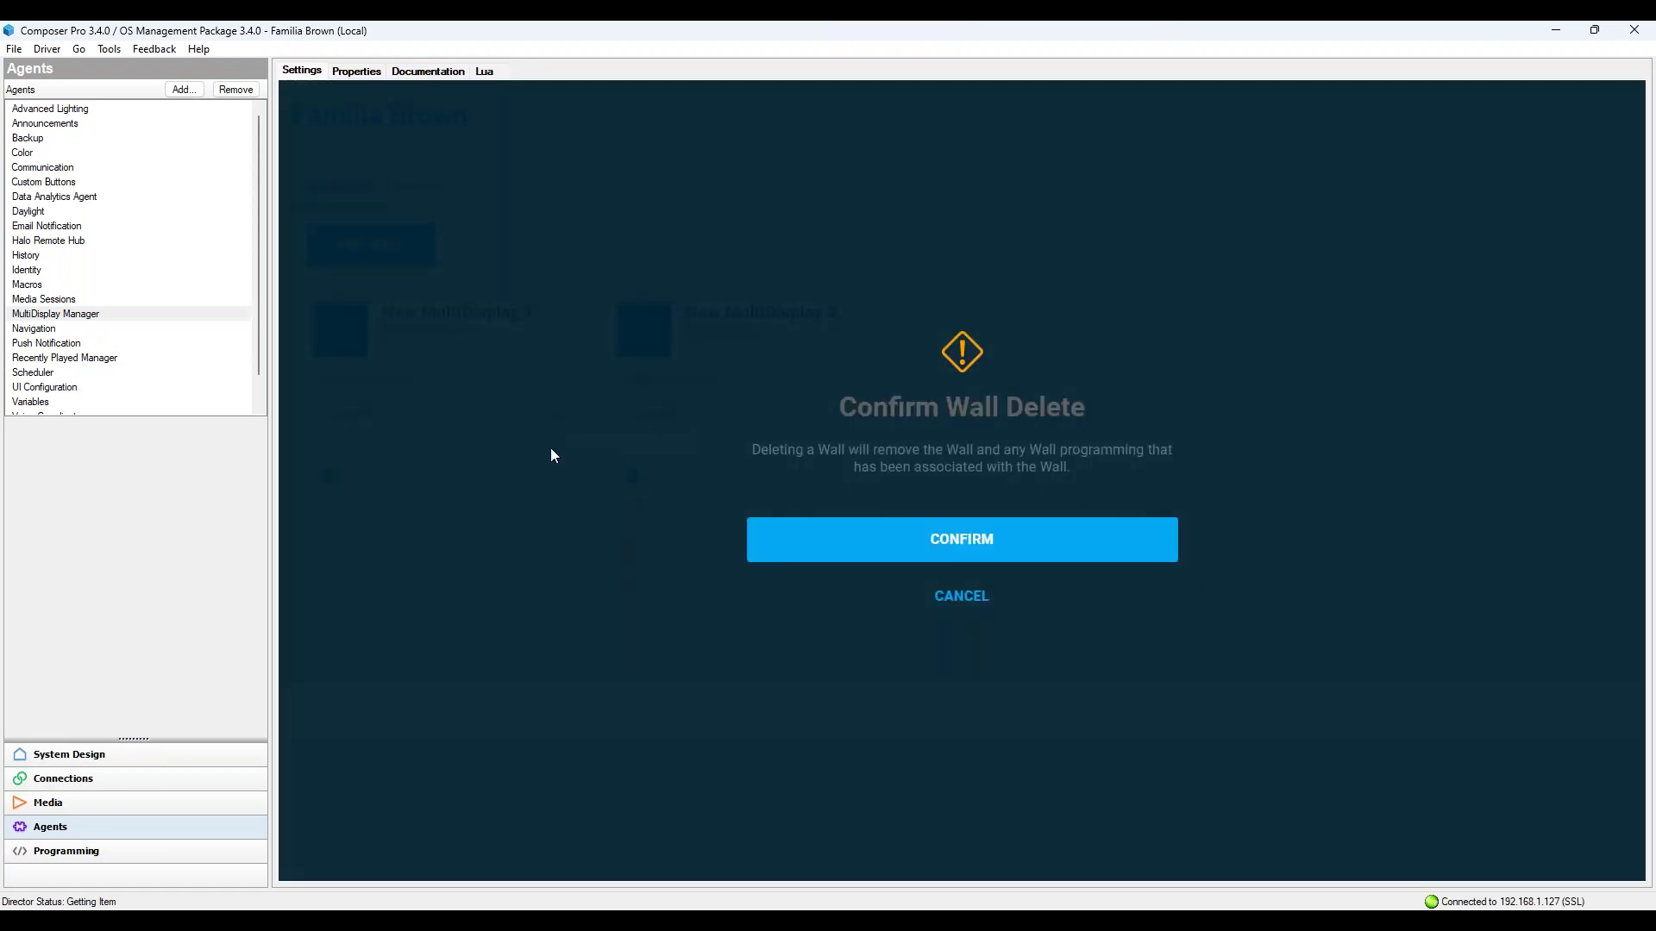
{"action": "left_click", "coordinate": [1019, 543]}
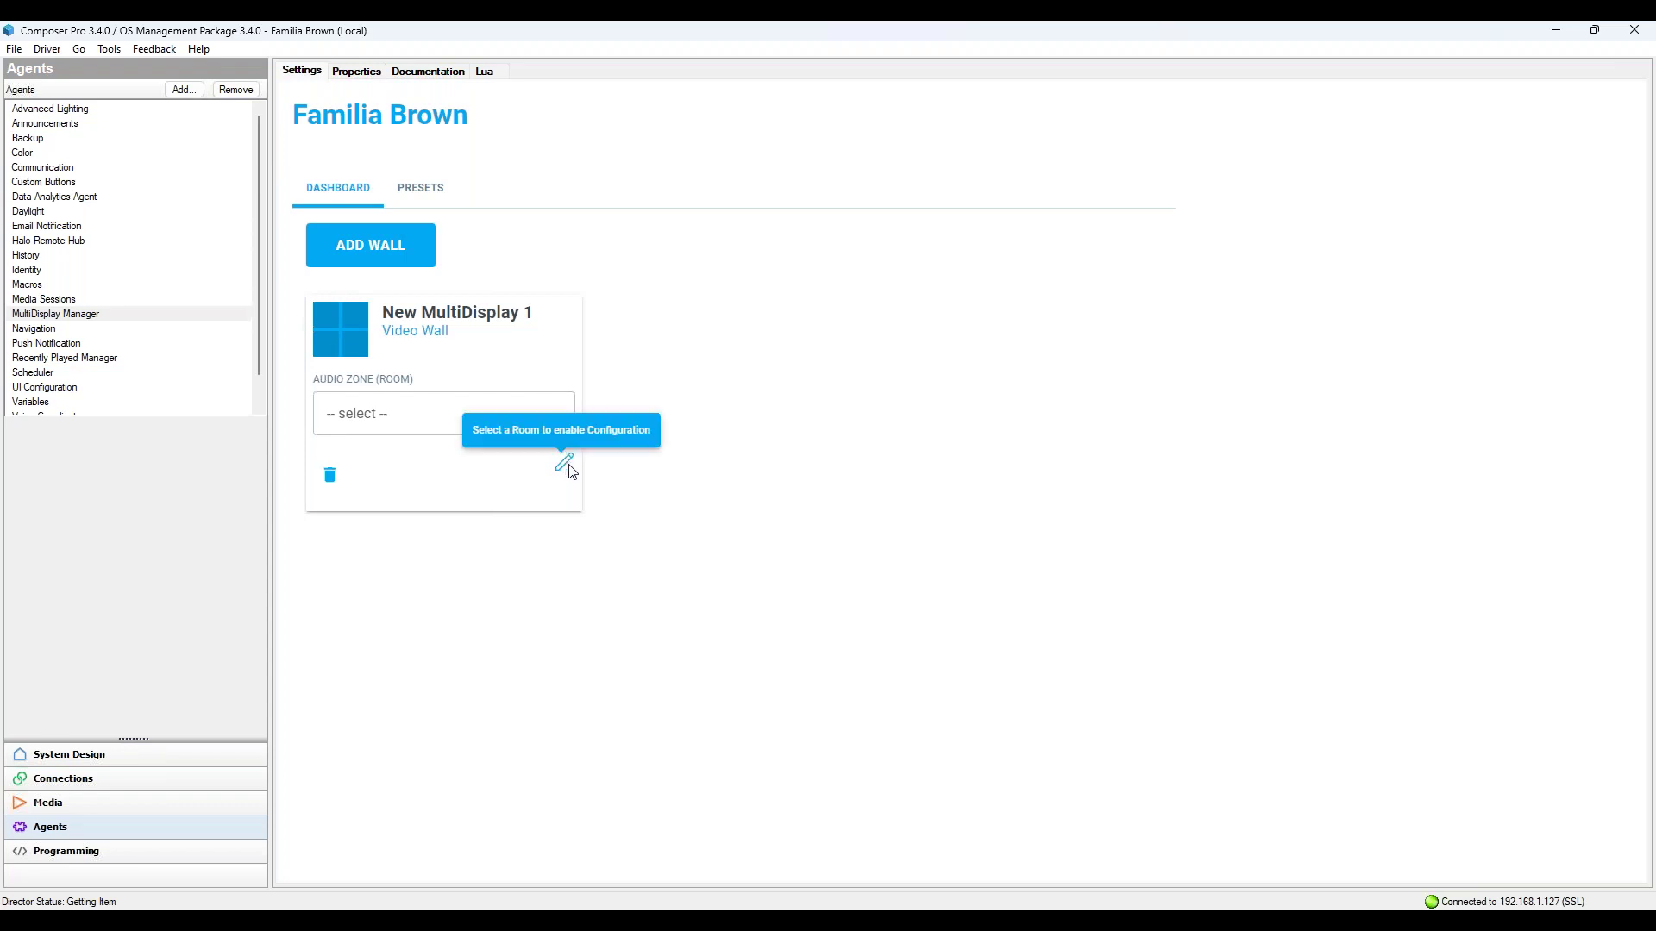
{"action": "left_click", "coordinate": [466, 416]}
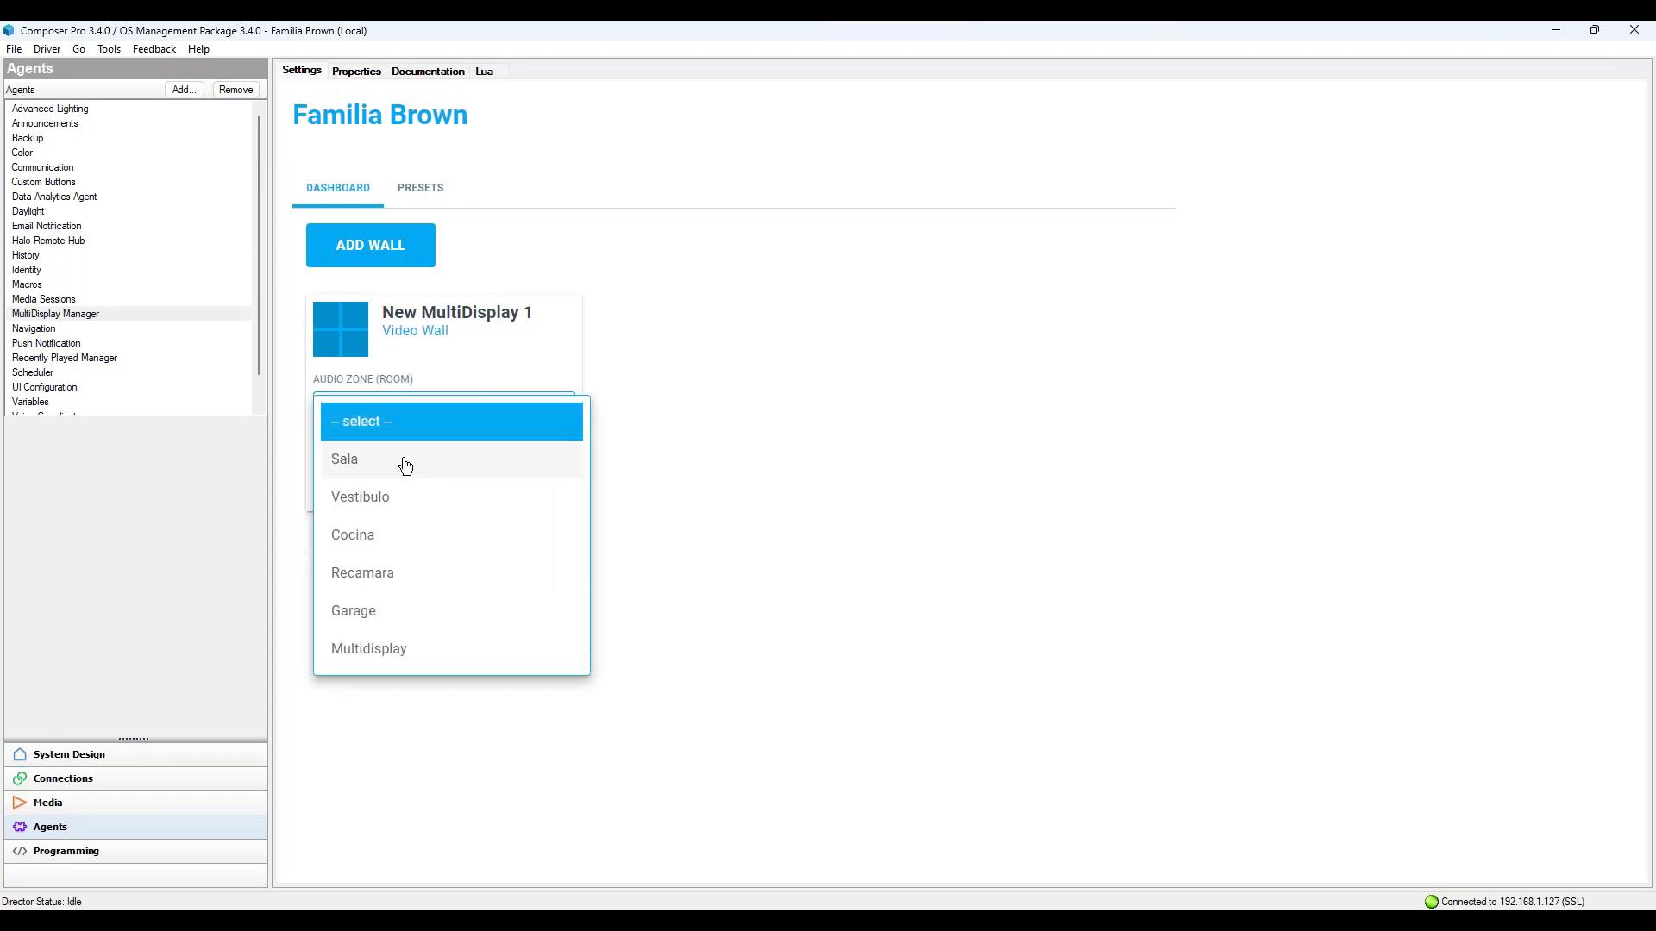
{"action": "left_click", "coordinate": [403, 462]}
Step: Lay out the wall as 1 row by 4 columns and generate the displays
{"action": "left_click", "coordinate": [554, 476]}
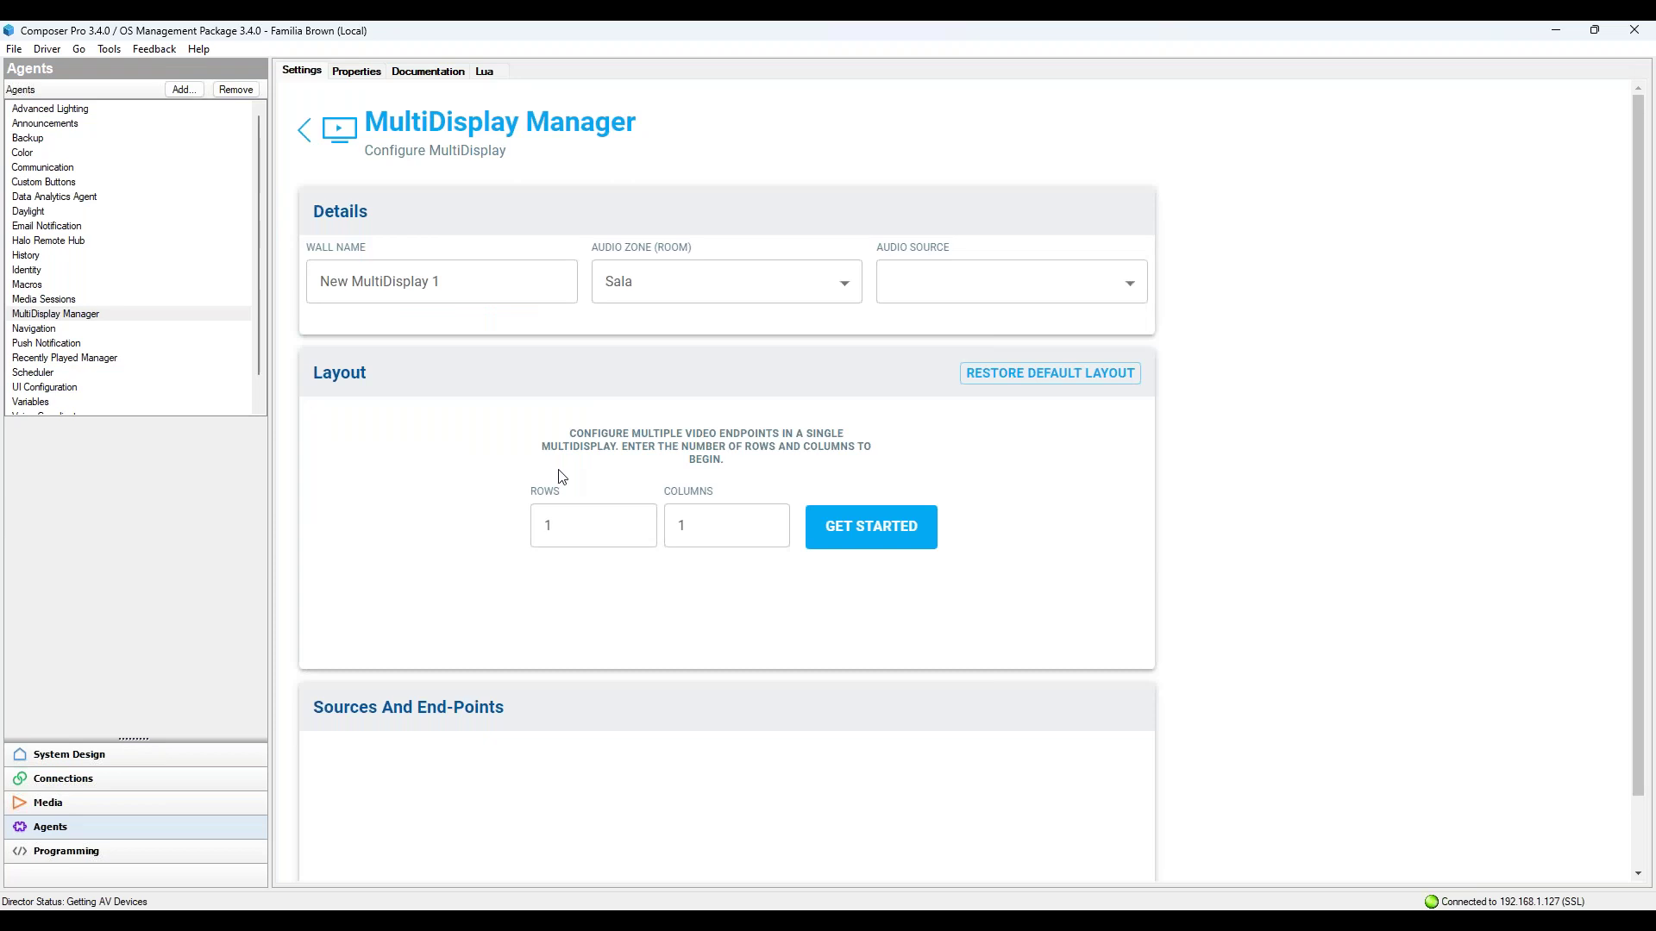
{"action": "left_click", "coordinate": [608, 544]}
{"action": "type", "text": "2"}
{"action": "left_click", "coordinate": [729, 543]}
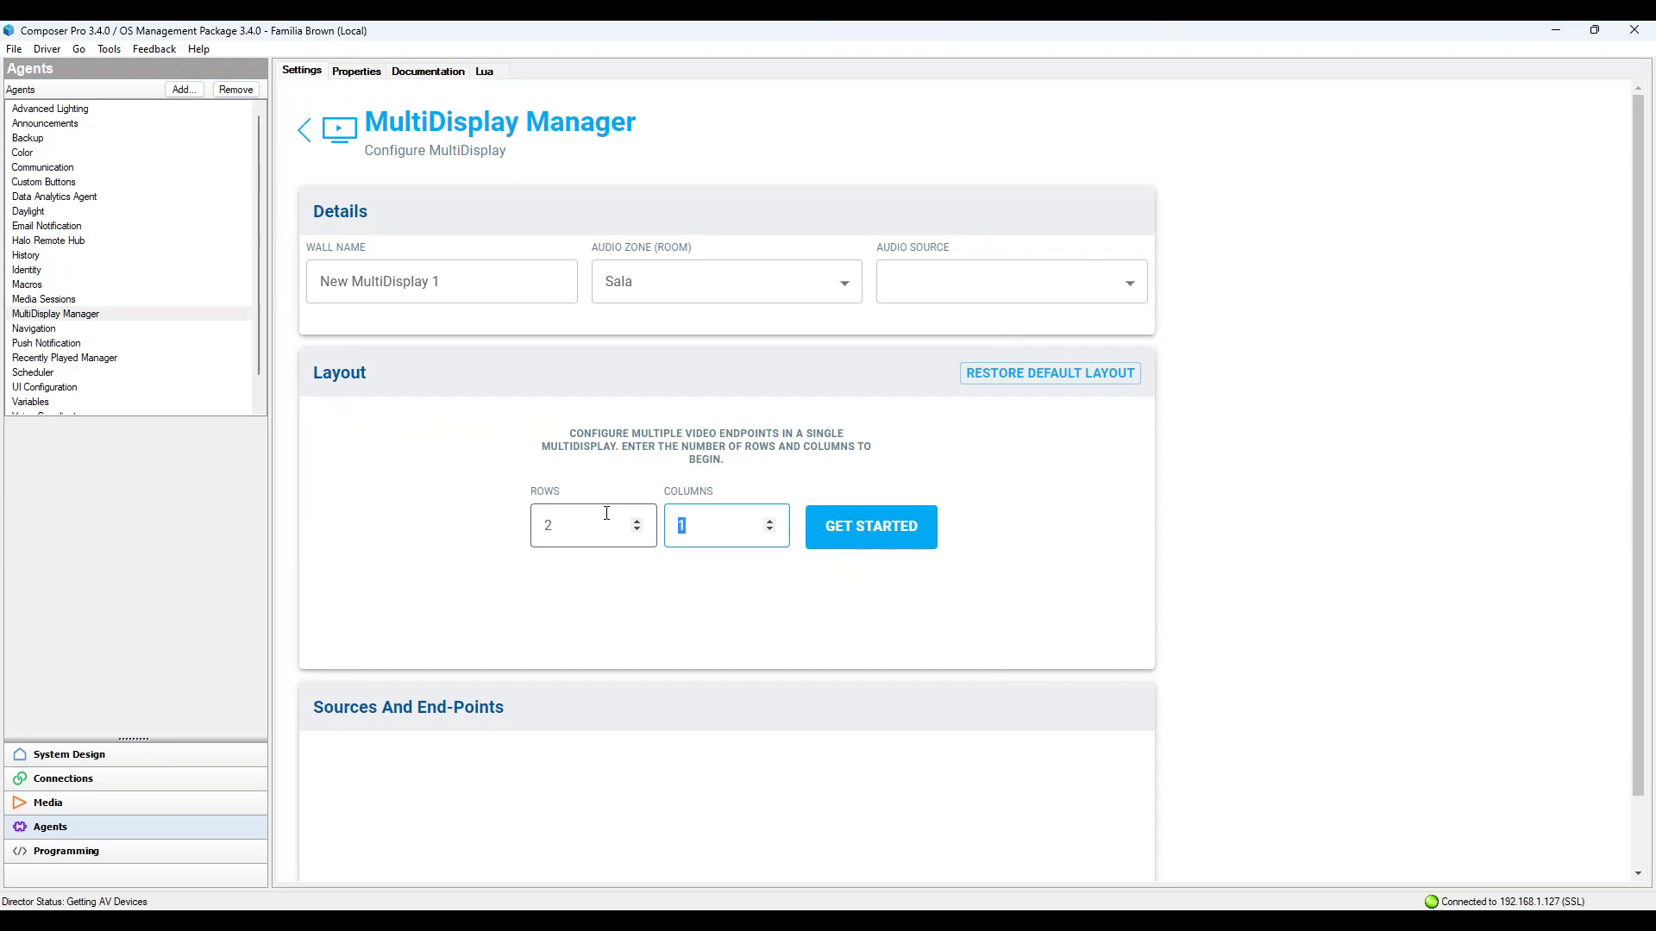
{"action": "type", "text": "4"}
{"action": "left_click", "coordinate": [623, 508]}
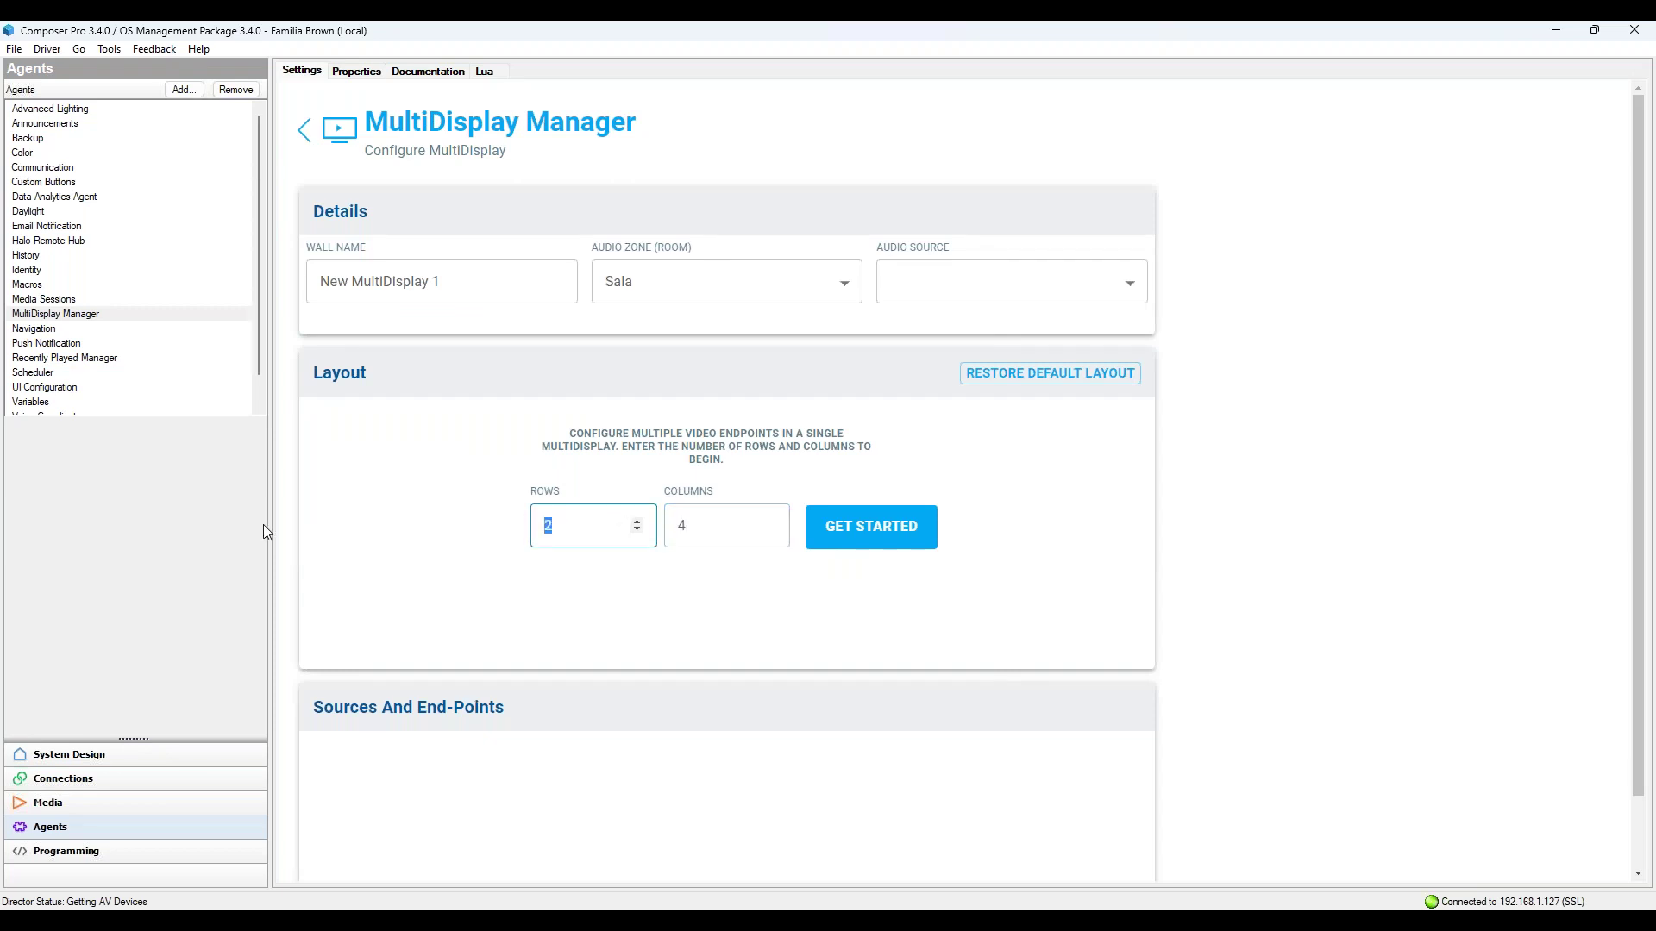
{"action": "type", "text": "1"}
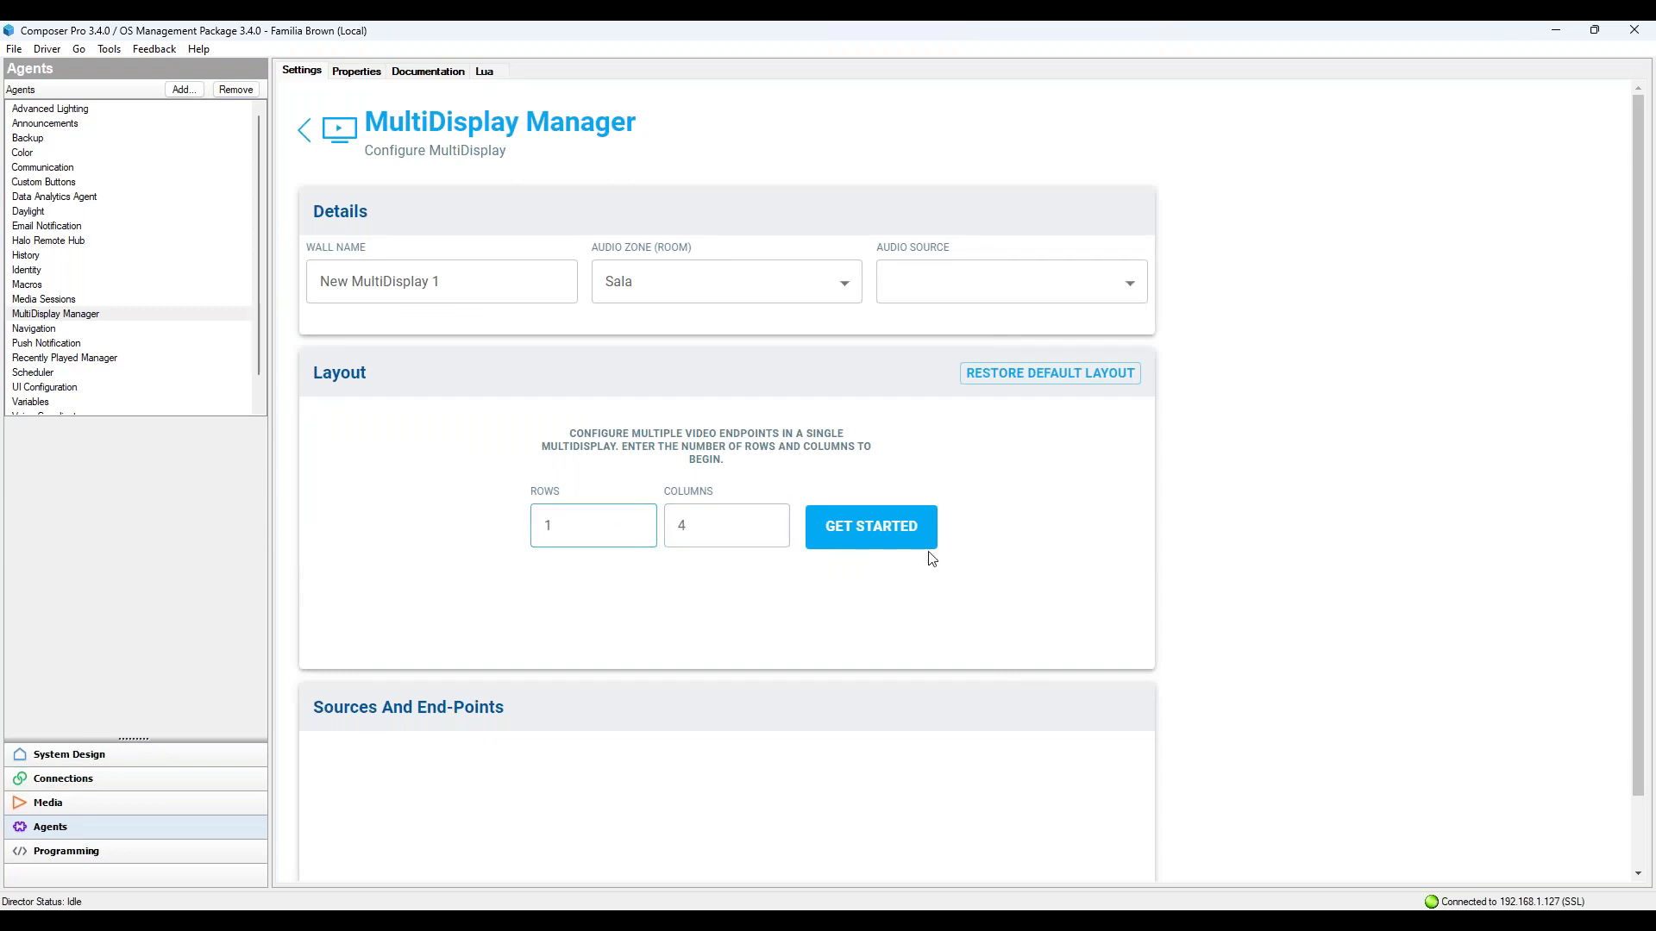
{"action": "left_click", "coordinate": [912, 544]}
Step: Set all four displays' video endpoint to Television, leaving default source at none, and save
{"action": "scroll", "coordinate": [683, 531], "scroll_direction": "down", "scroll_amount": 3}
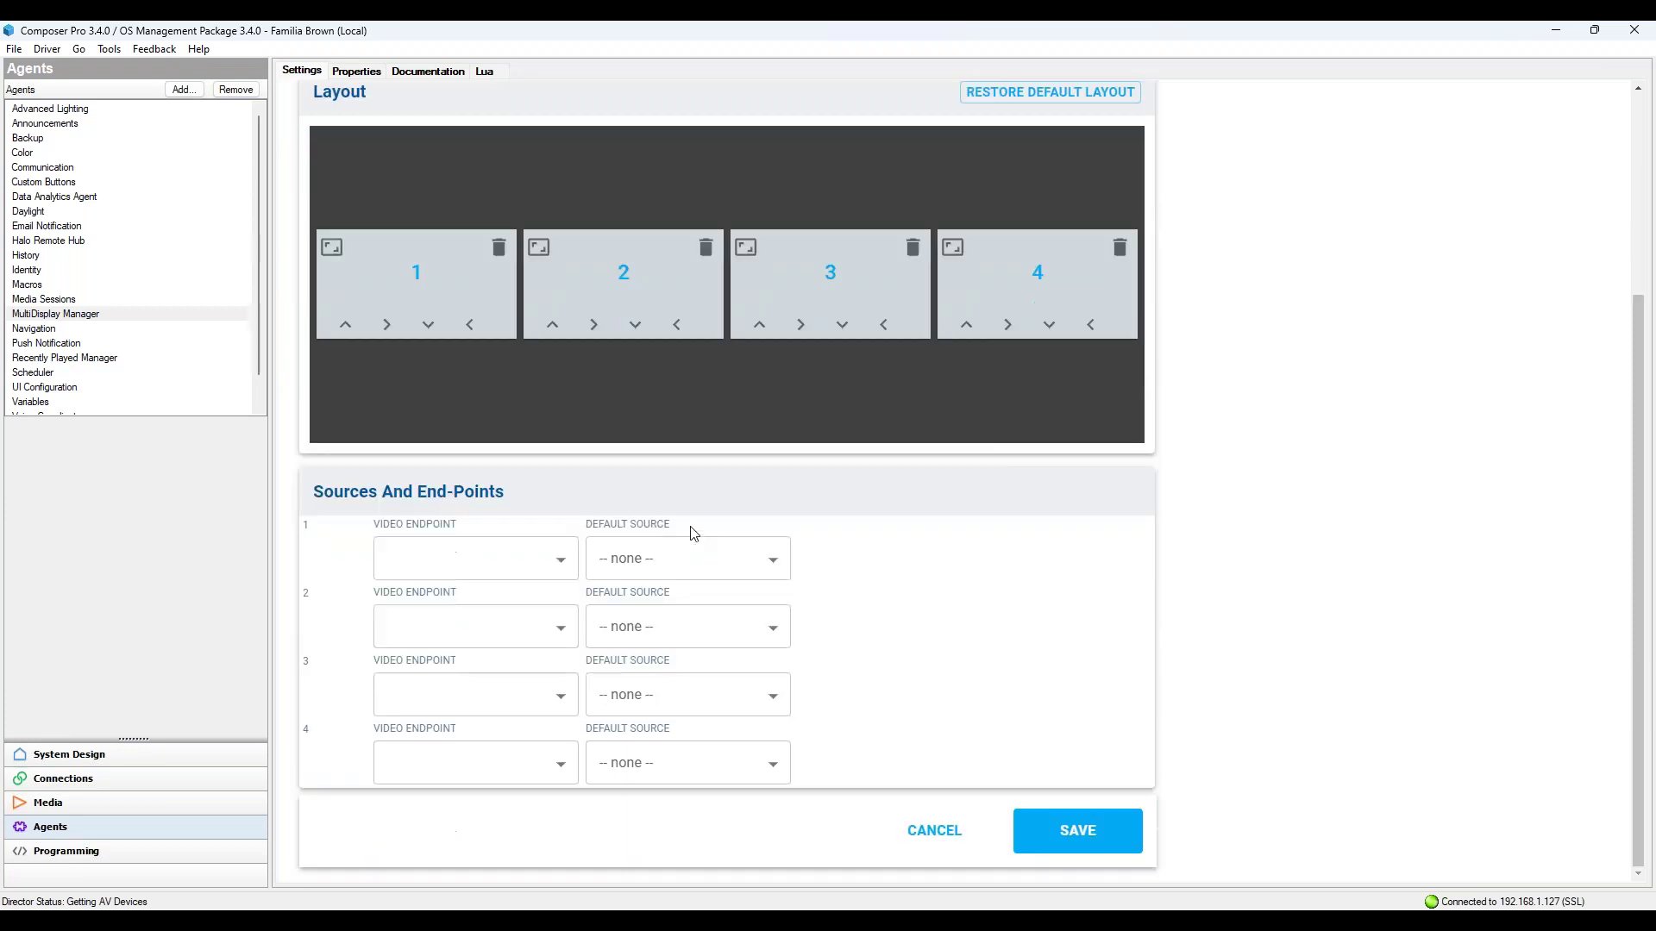
{"action": "left_click", "coordinate": [554, 569]}
{"action": "left_click", "coordinate": [480, 602]}
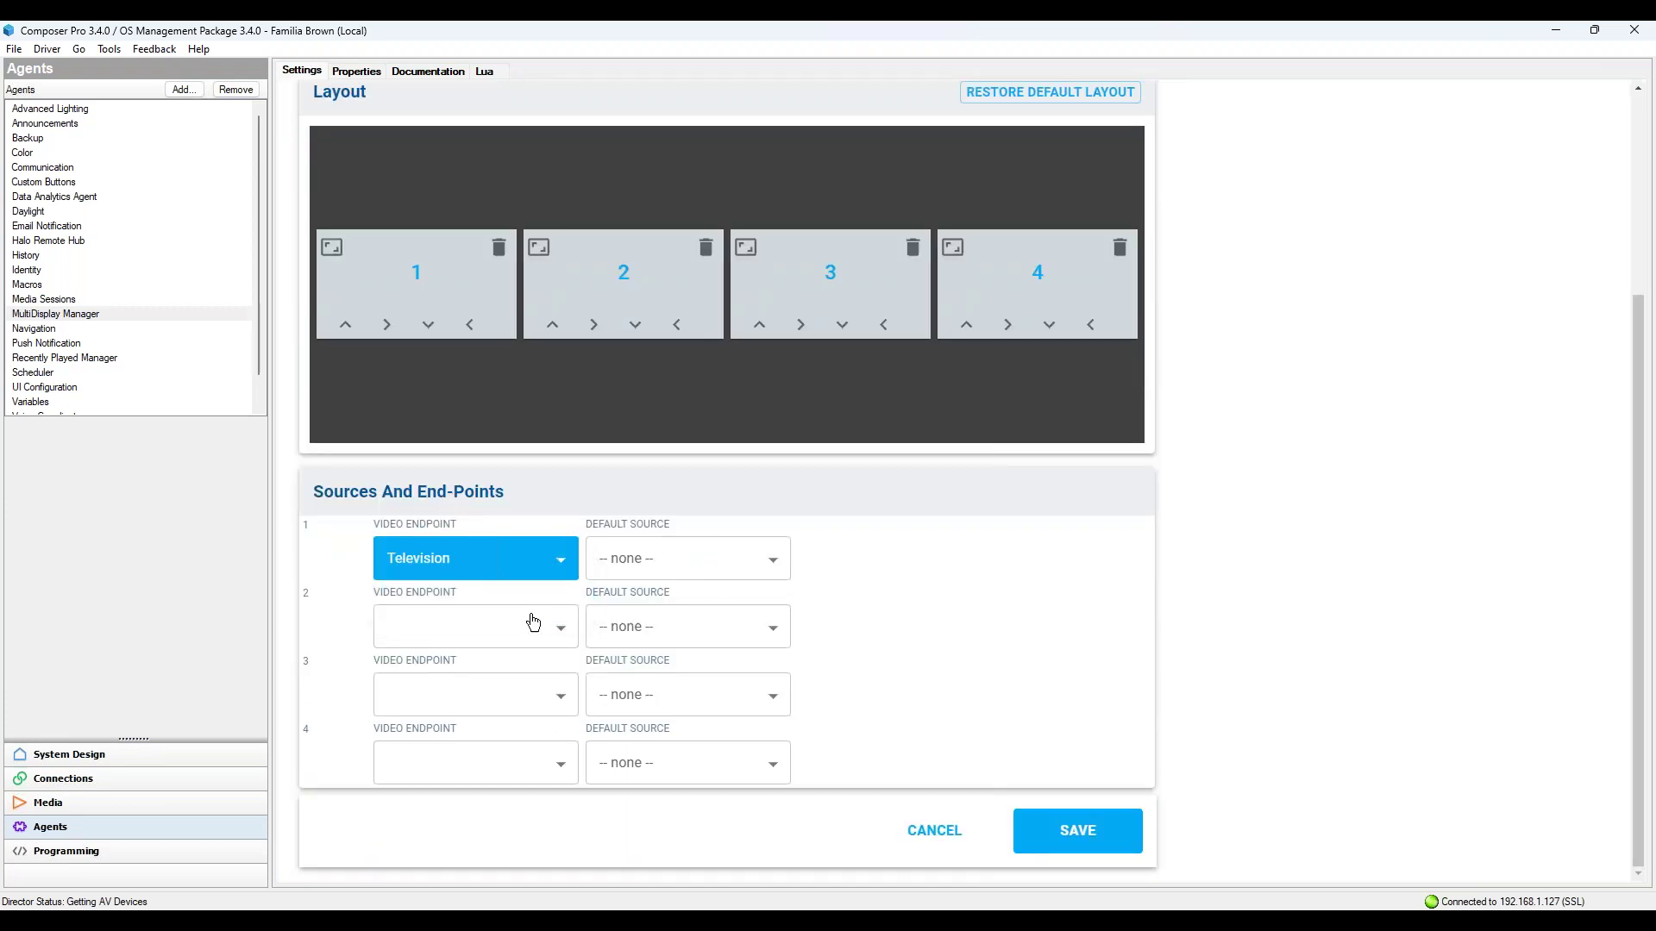
{"action": "left_click", "coordinate": [766, 561]}
{"action": "left_click", "coordinate": [763, 565]}
{"action": "left_click", "coordinate": [768, 562]}
{"action": "left_click", "coordinate": [695, 566]}
{"action": "left_click", "coordinate": [509, 636]}
{"action": "left_click", "coordinate": [437, 671]}
{"action": "left_click", "coordinate": [544, 699]}
{"action": "left_click", "coordinate": [454, 736]}
{"action": "left_click", "coordinate": [491, 758]}
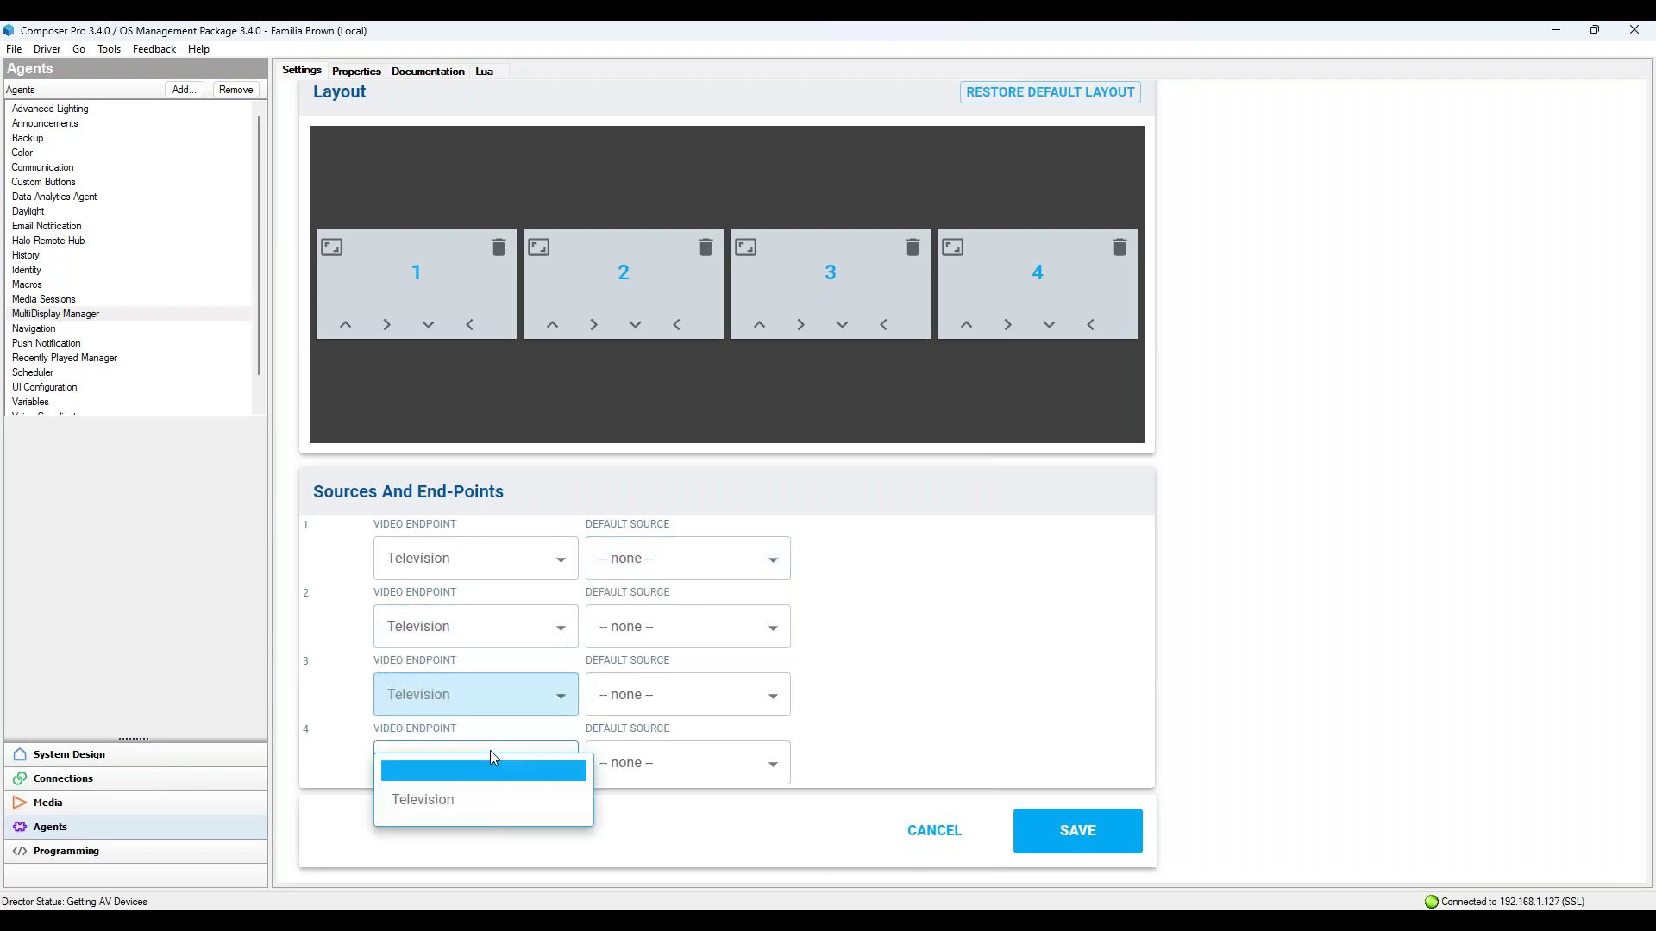
{"action": "left_click", "coordinate": [456, 816]}
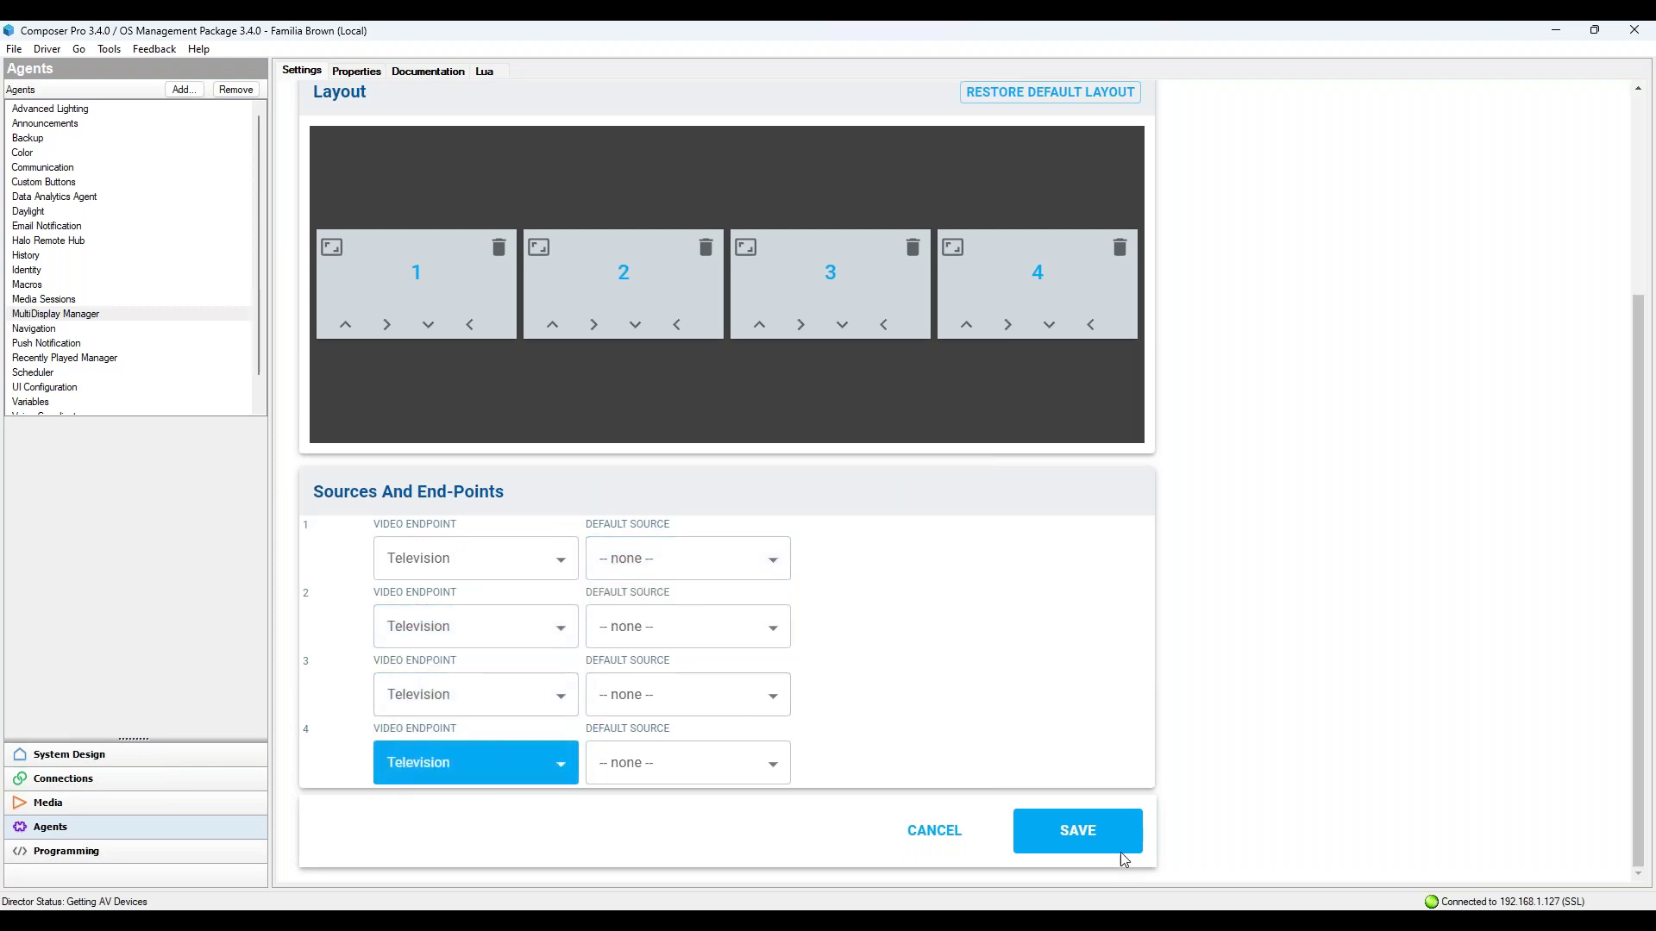
{"action": "left_click", "coordinate": [1078, 830]}
Step: Set the wall's audio source to Spotify Connect and save again
{"action": "scroll", "coordinate": [637, 566], "scroll_direction": "down", "scroll_amount": 3}
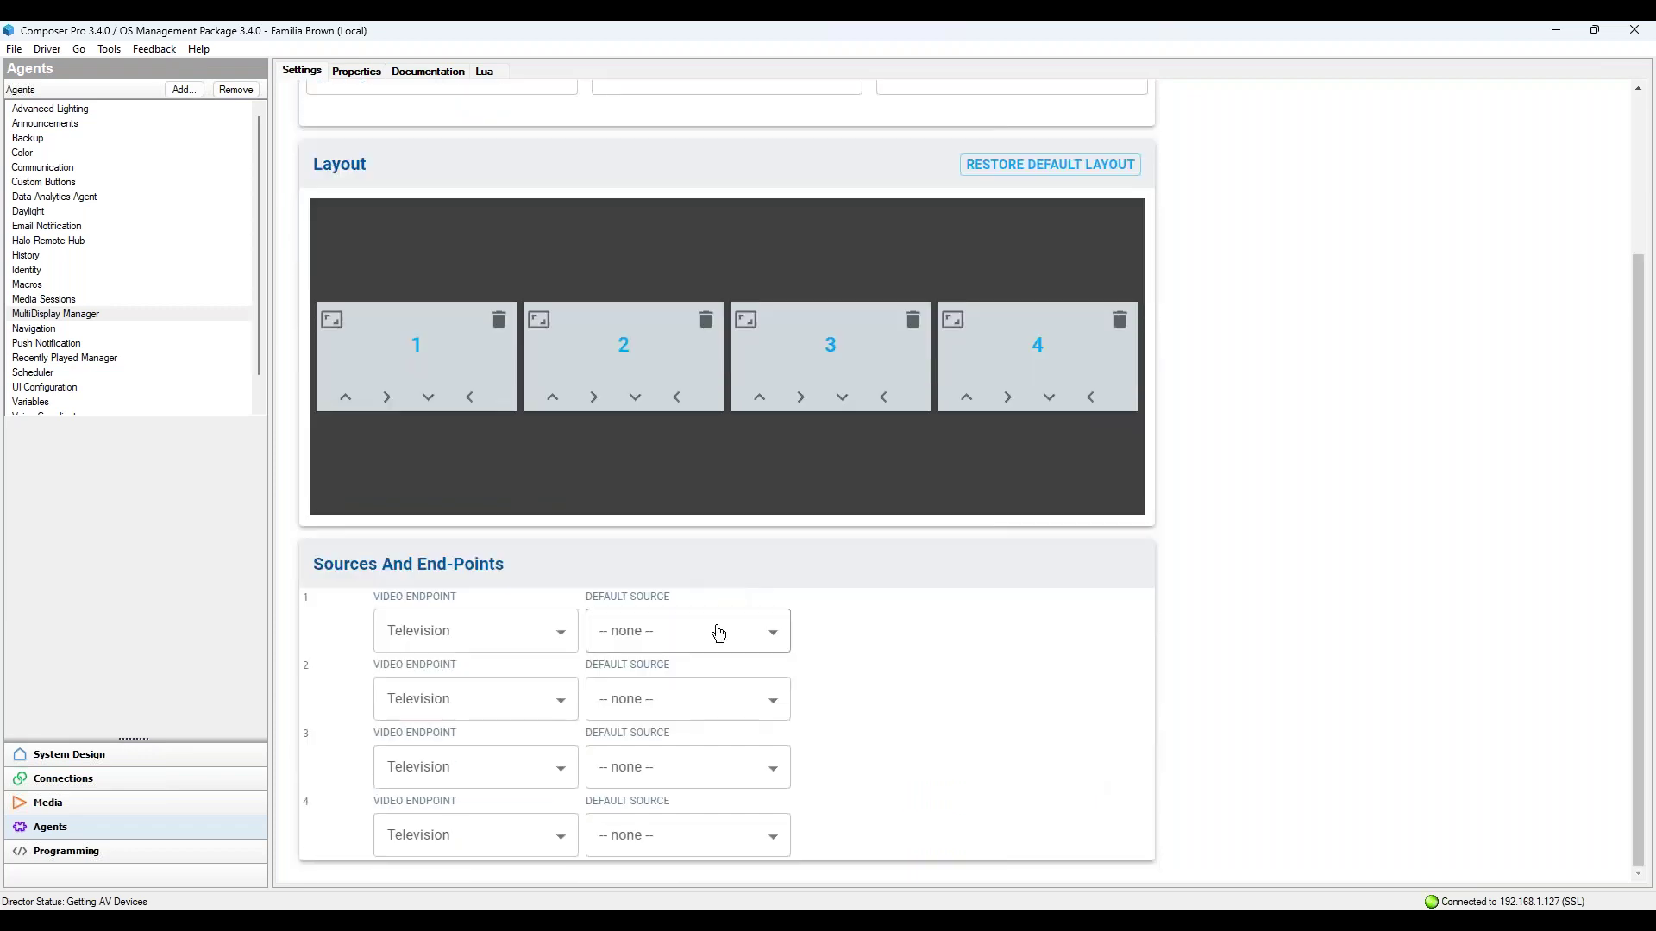
{"action": "scroll", "coordinate": [722, 589], "scroll_direction": "up", "scroll_amount": 3}
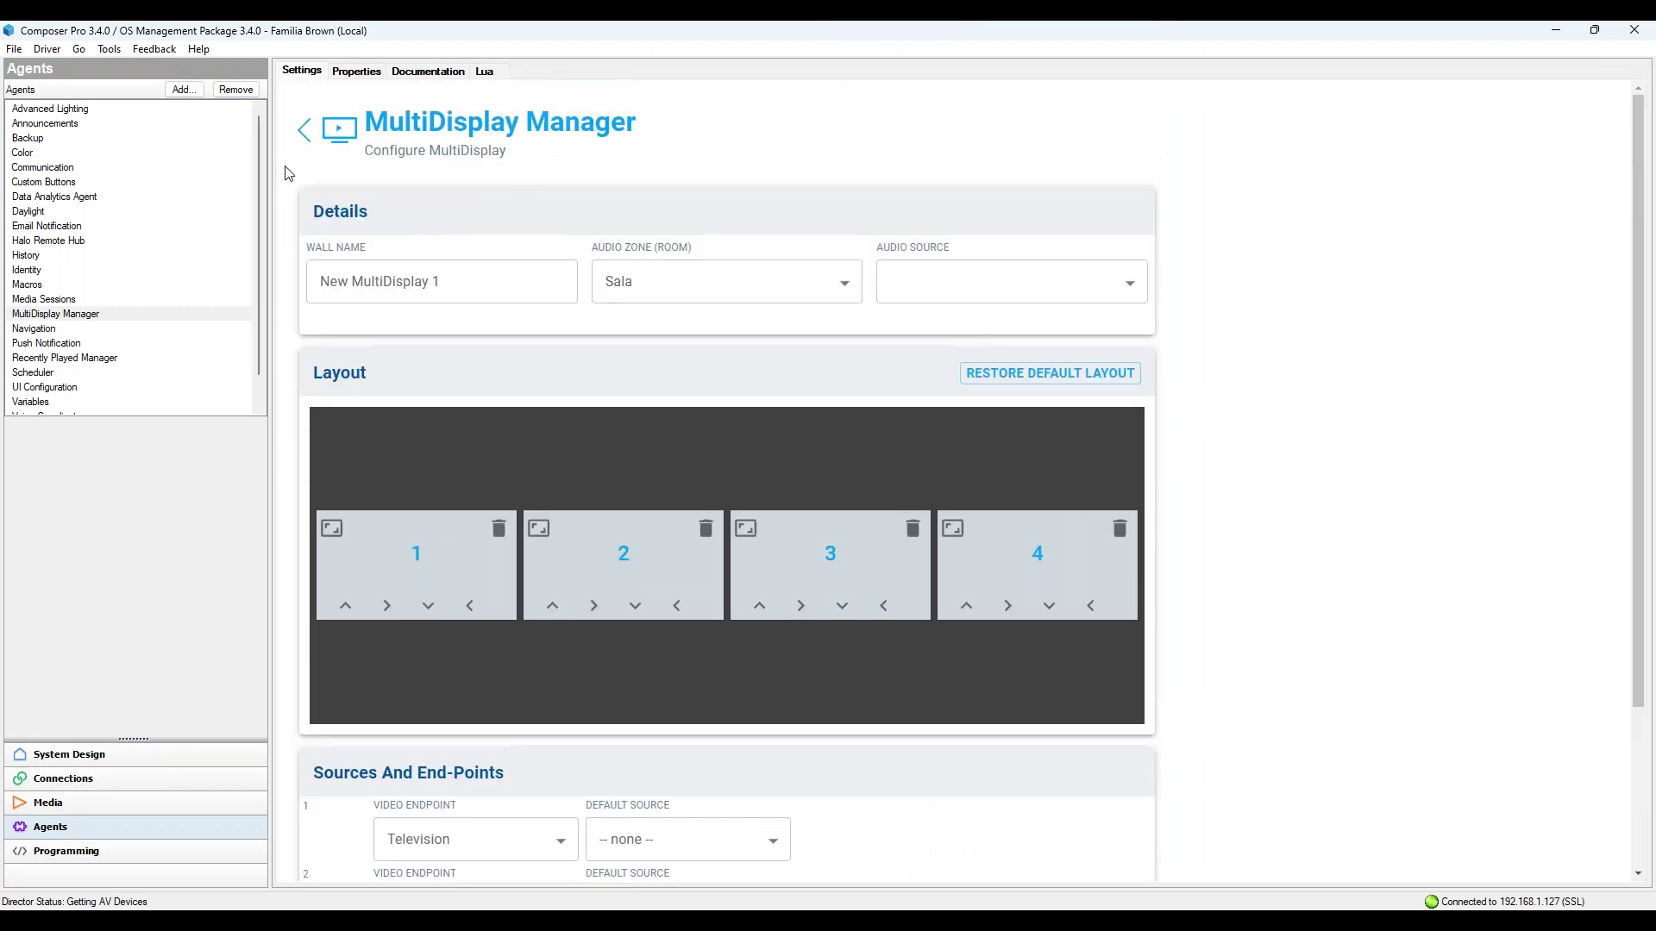
{"action": "left_click", "coordinate": [967, 284]}
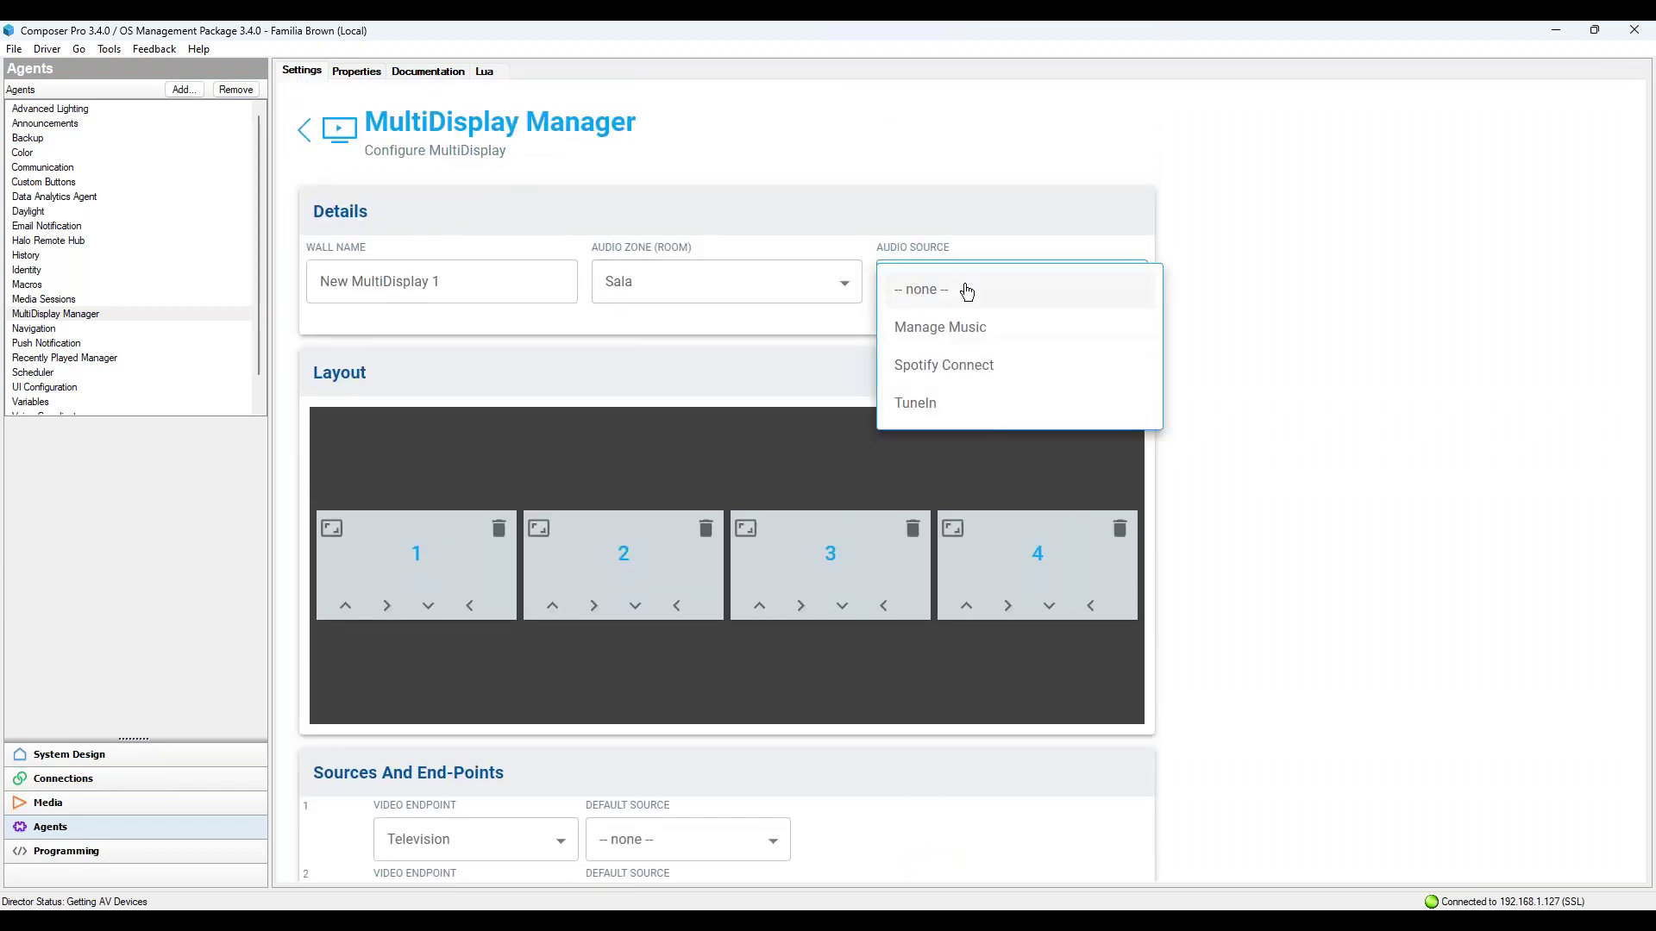
{"action": "left_click", "coordinate": [952, 379]}
{"action": "scroll", "coordinate": [946, 390], "scroll_direction": "down", "scroll_amount": 3}
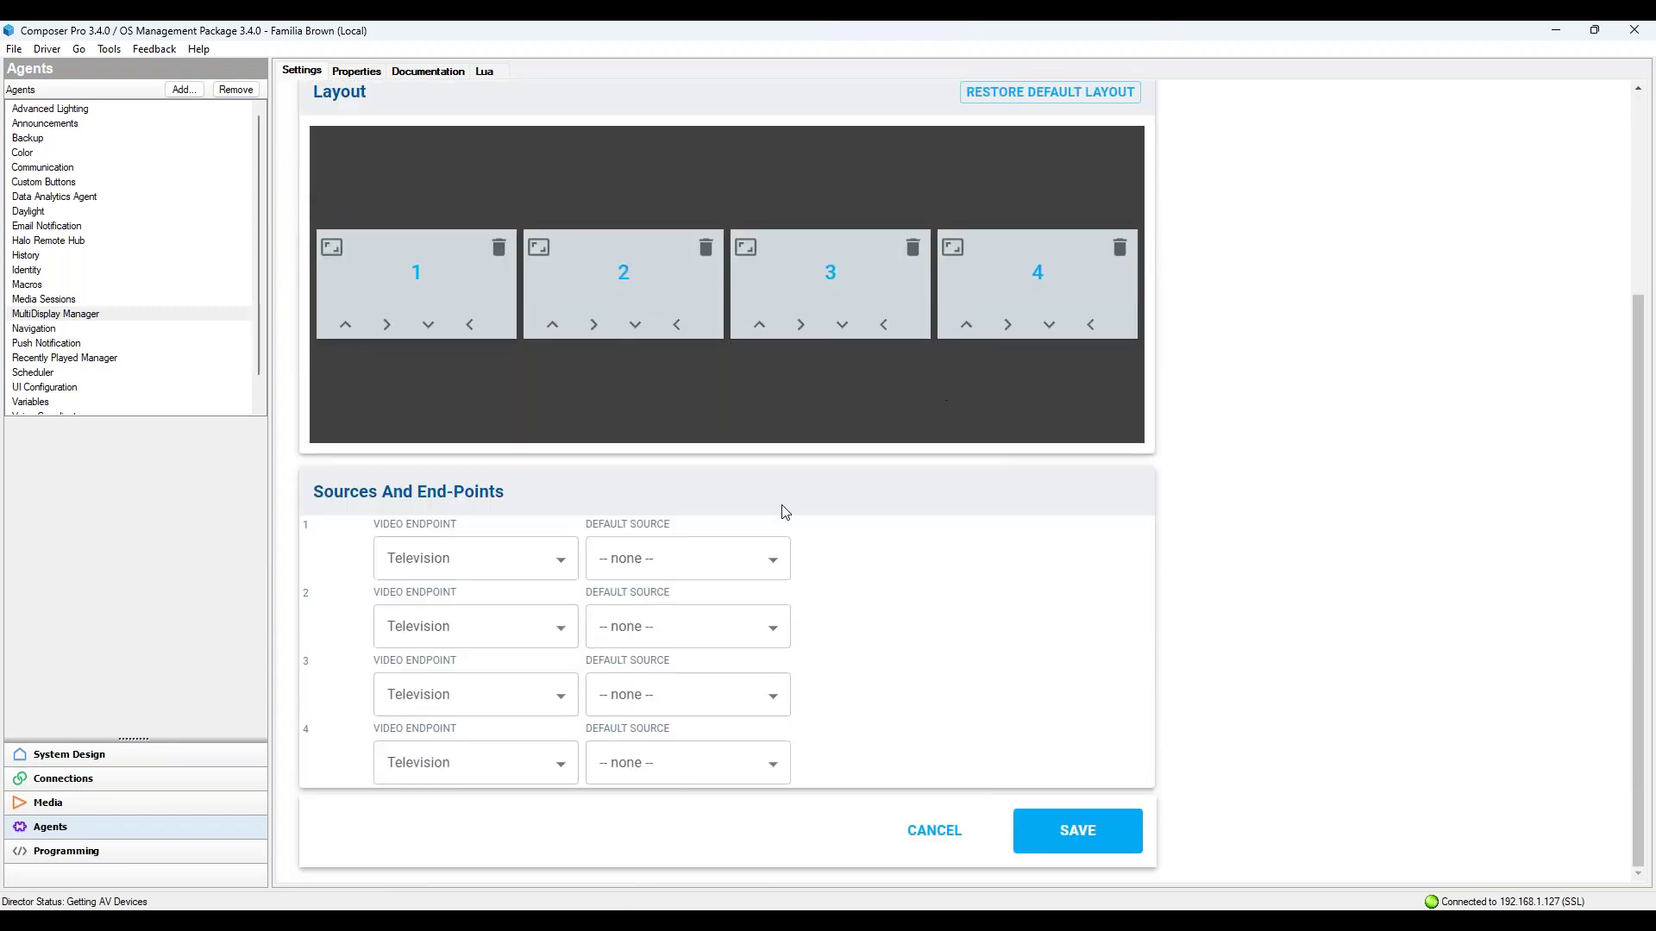
{"action": "left_click", "coordinate": [772, 559]}
{"action": "left_click", "coordinate": [694, 566]}
{"action": "left_click", "coordinate": [1077, 831]}
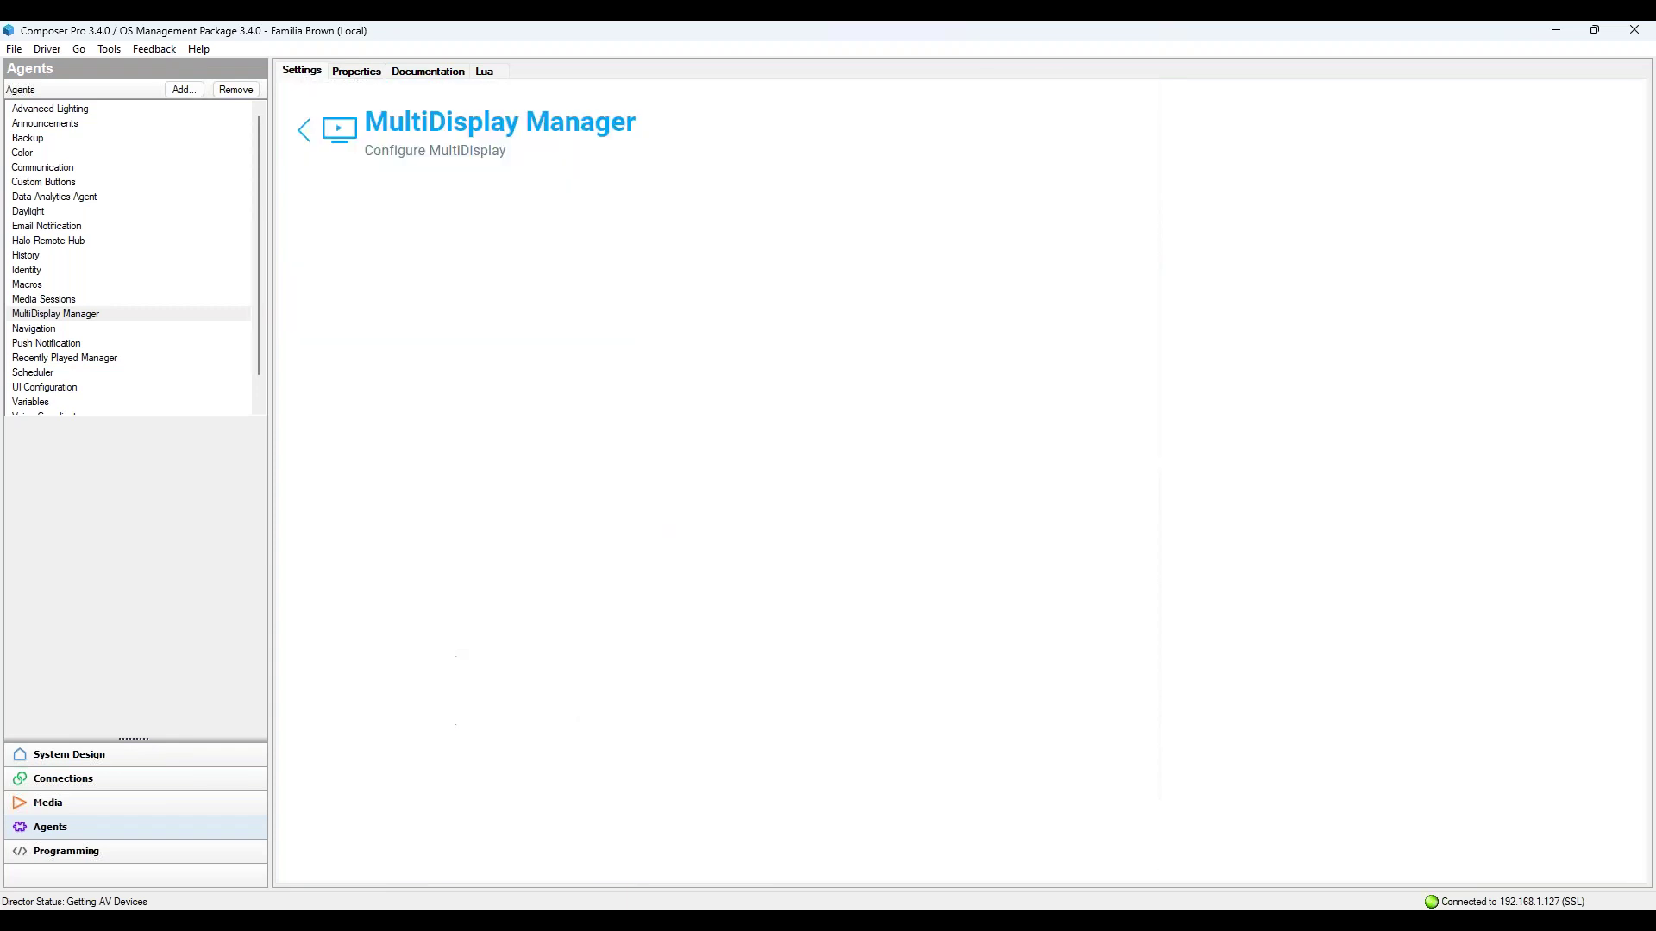
Step: Refresh Navigators from the File menu so the wall appears
{"action": "scroll", "coordinate": [743, 566], "scroll_direction": "down", "scroll_amount": 3}
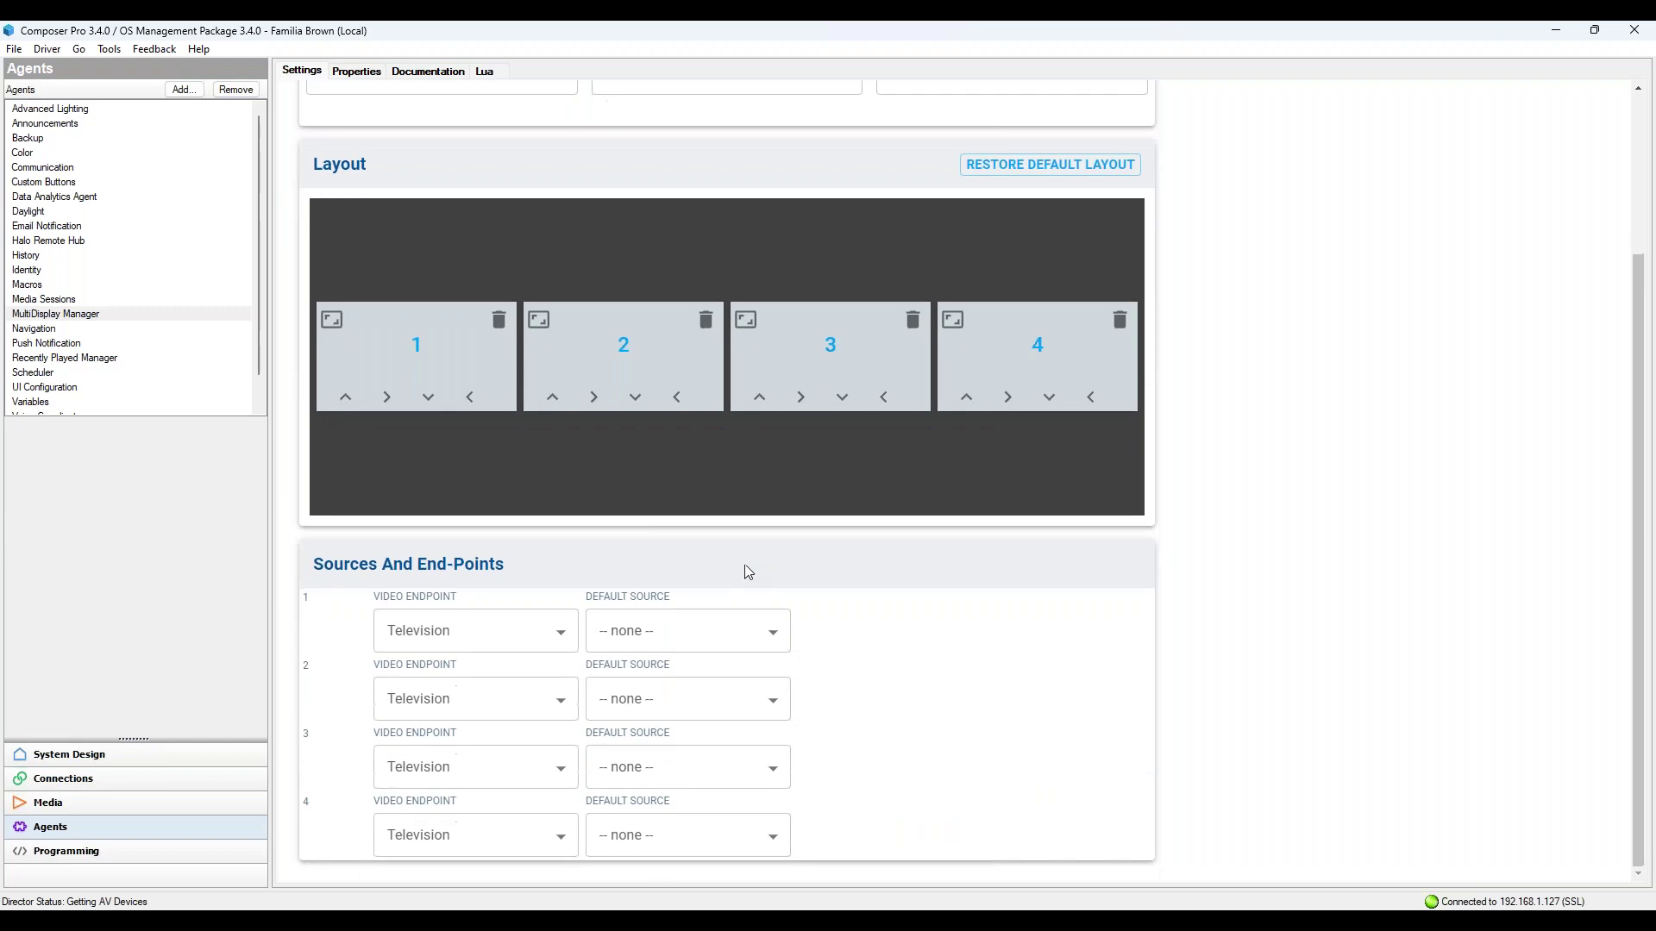
{"action": "left_click", "coordinate": [12, 50]}
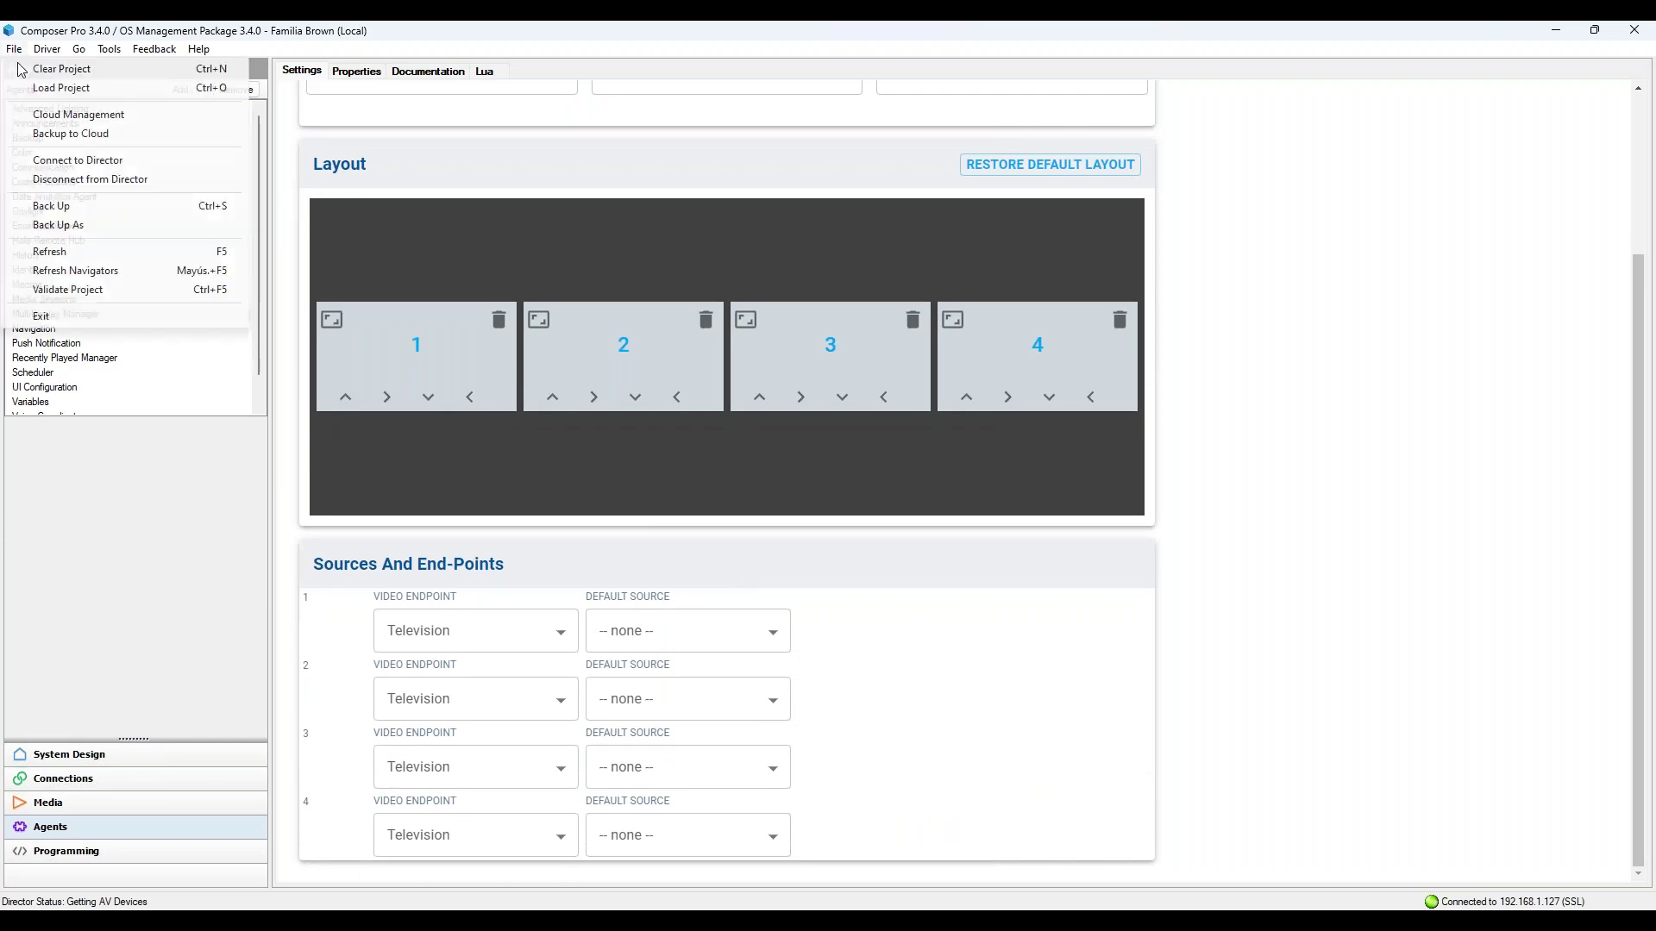
{"action": "left_click", "coordinate": [95, 271]}
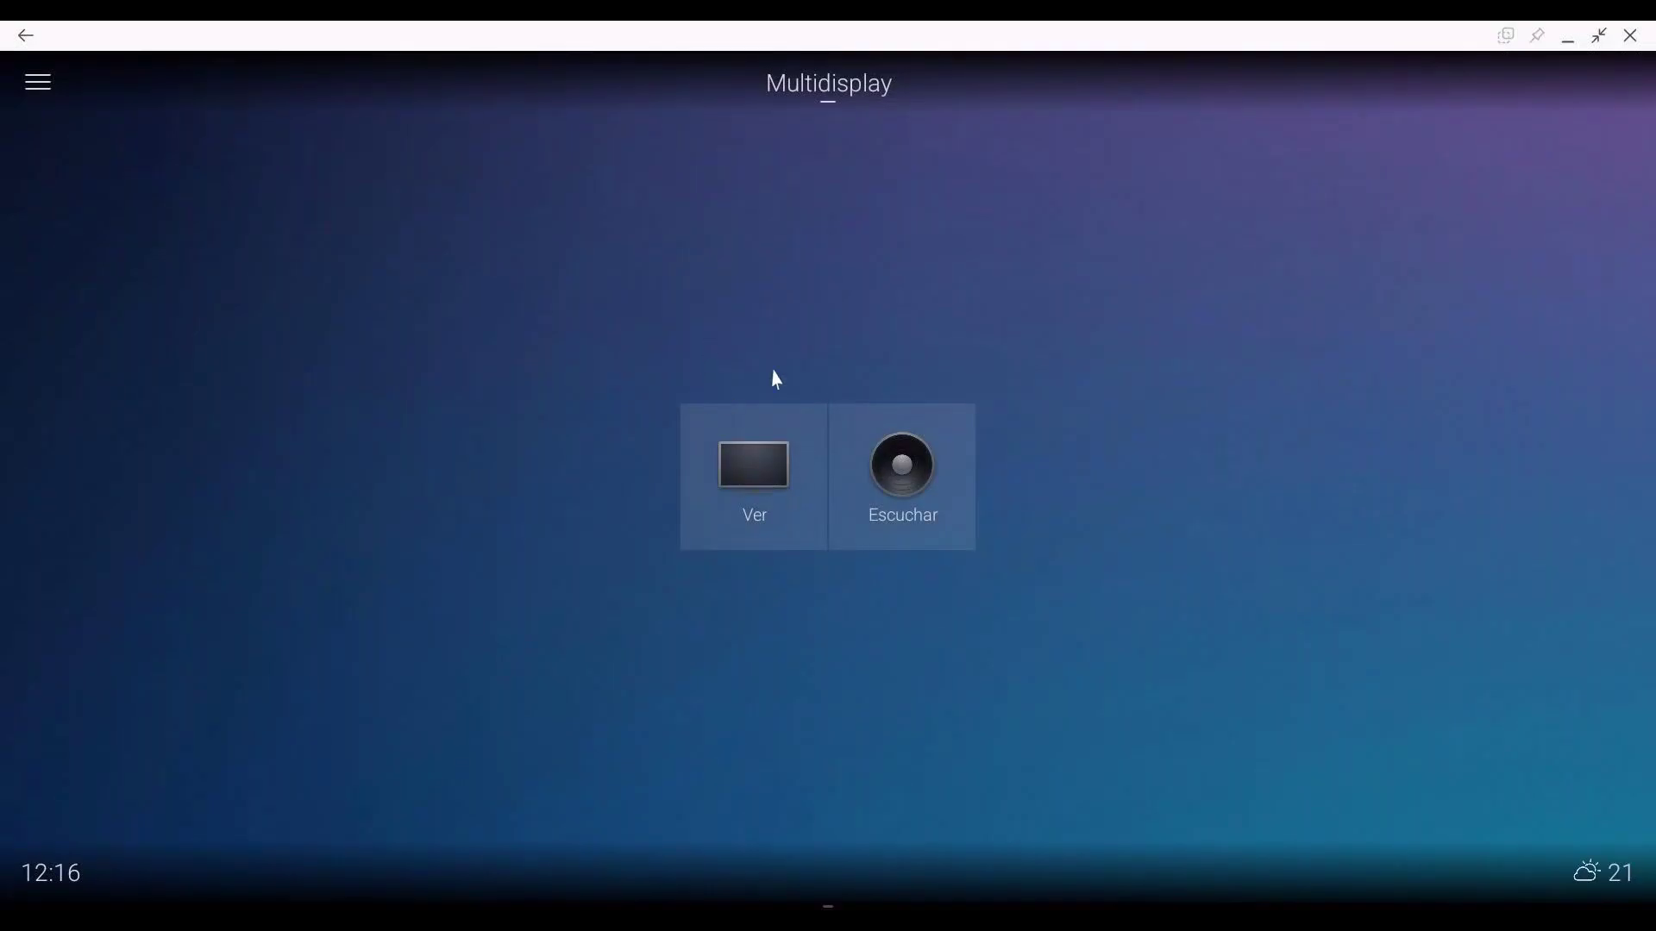
Step: Check the app's Ver sources, then refresh Composer Pro's navigators again
{"action": "left_click", "coordinate": [752, 474]}
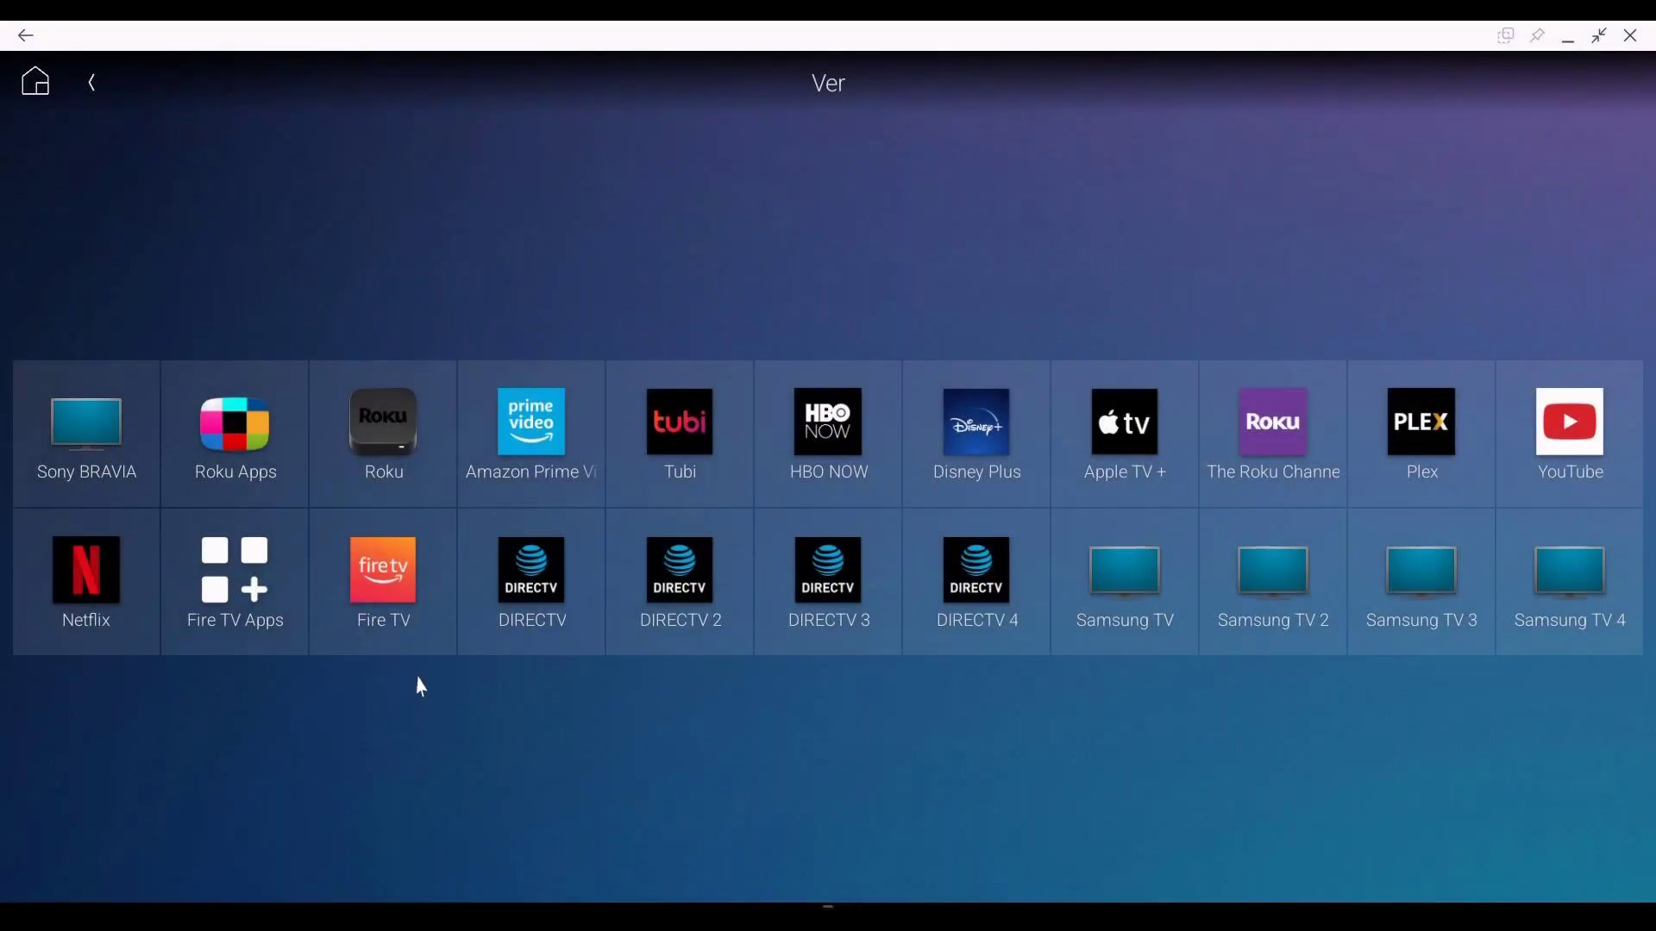
{"action": "left_click", "coordinate": [93, 88]}
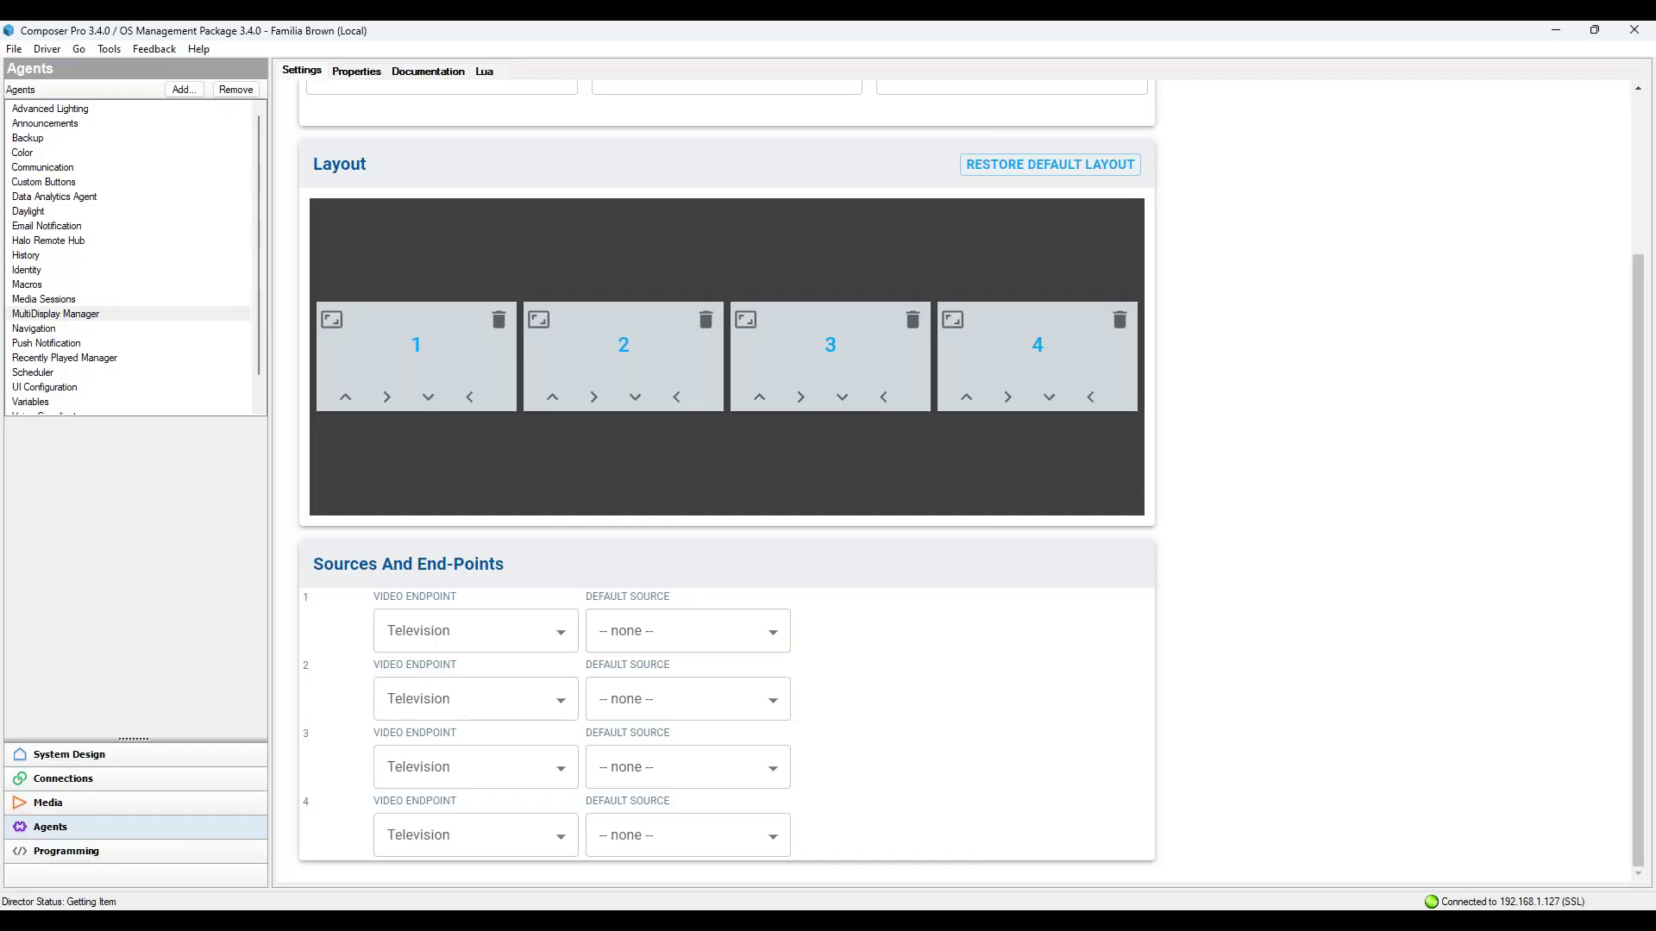
{"action": "left_click", "coordinate": [14, 49]}
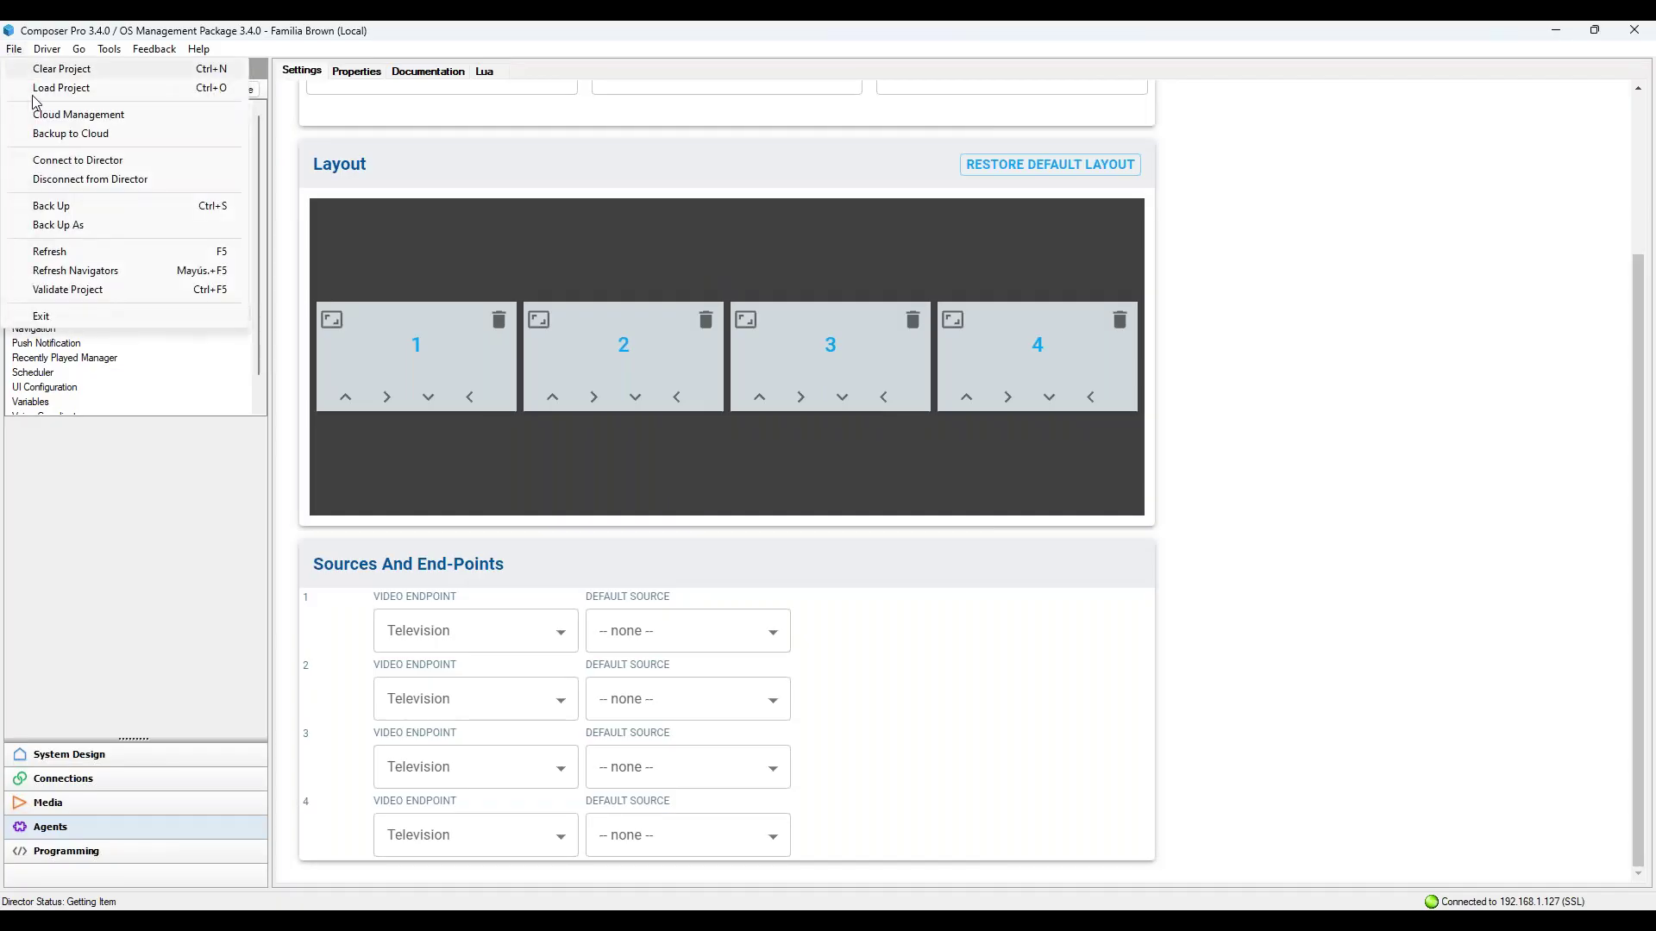
{"action": "left_click", "coordinate": [96, 283]}
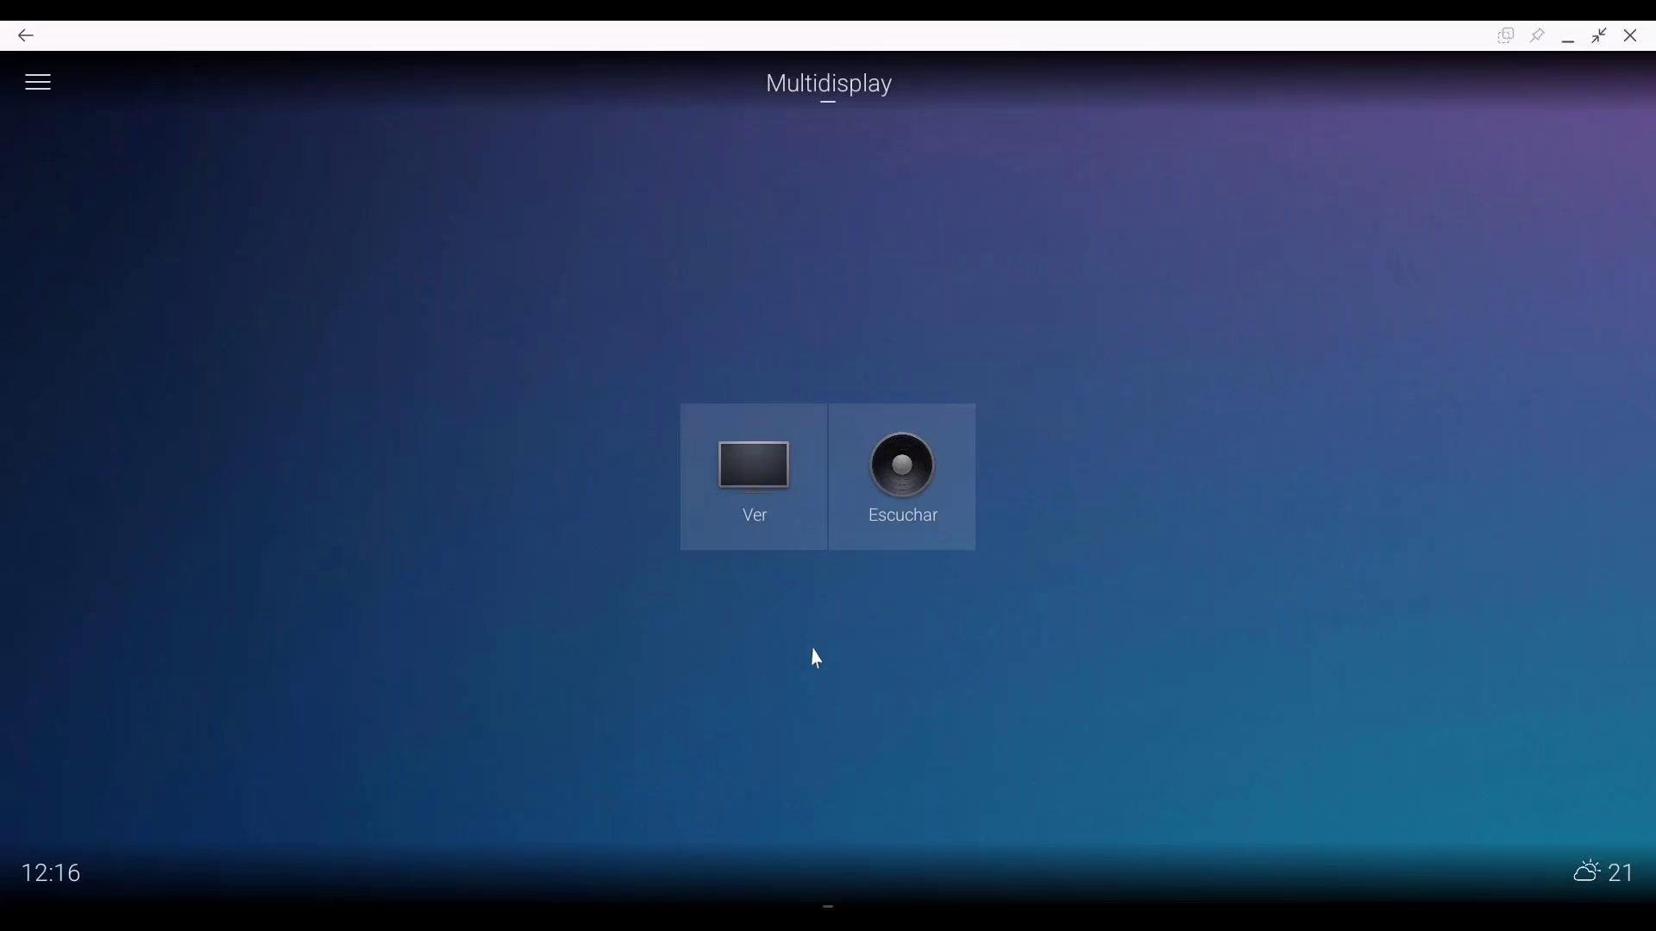
Step: Reopen the Multidisplay room's Ver sources via back and the side menu, ending on its home page
{"action": "left_click", "coordinate": [823, 492]}
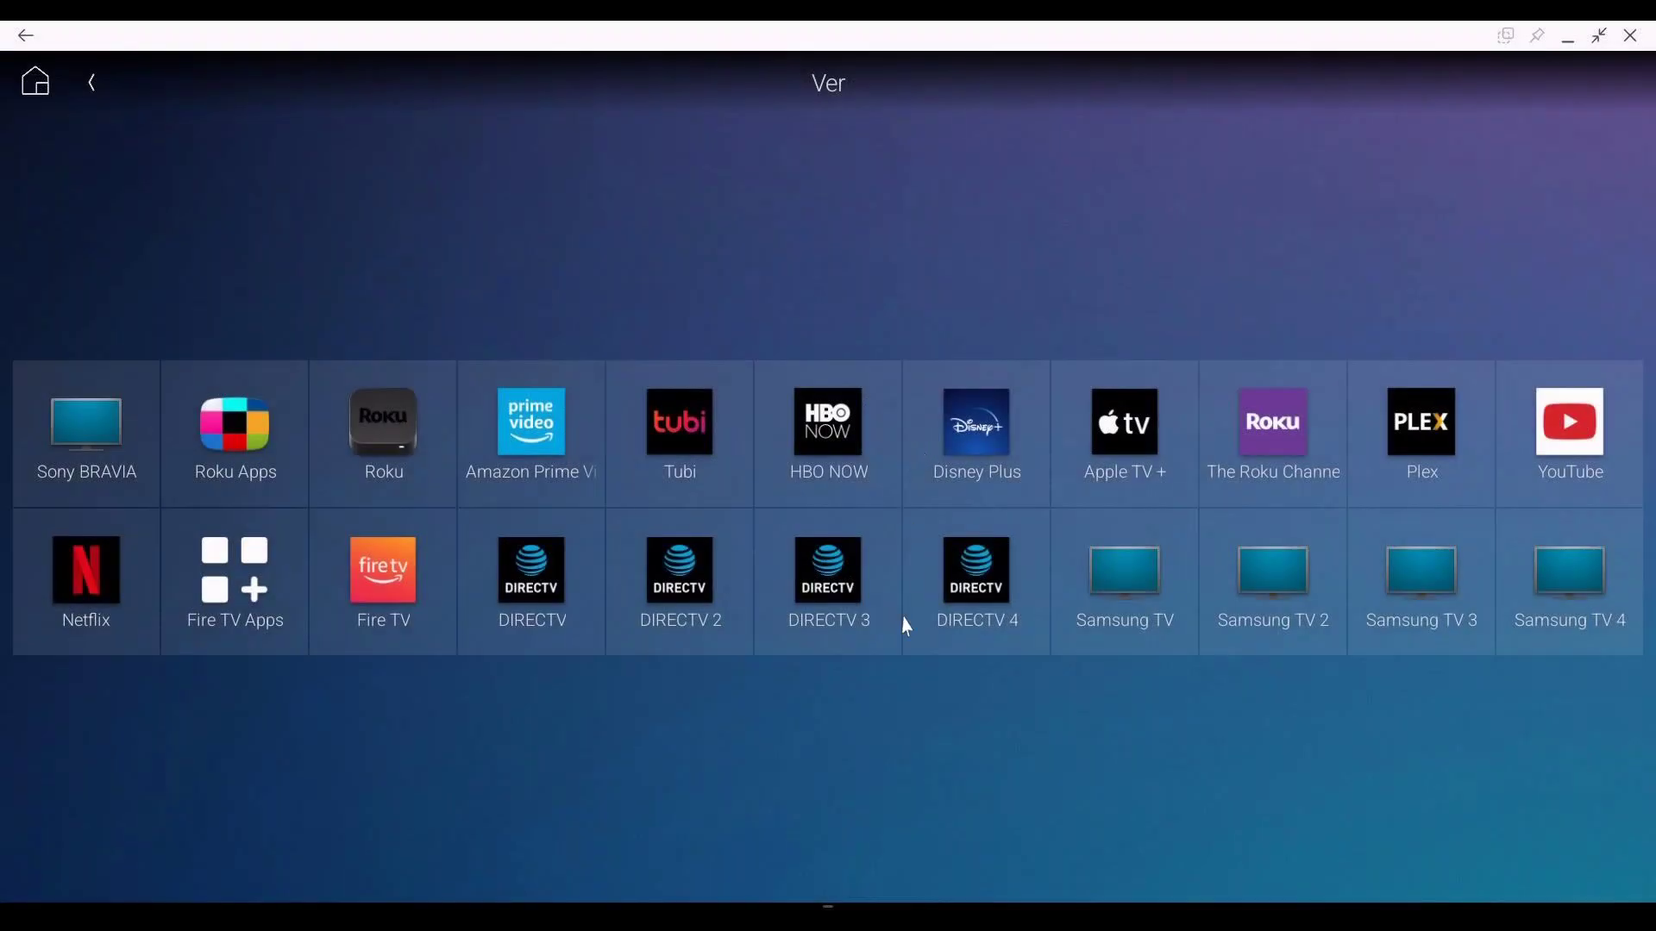
{"action": "left_click", "coordinate": [94, 82]}
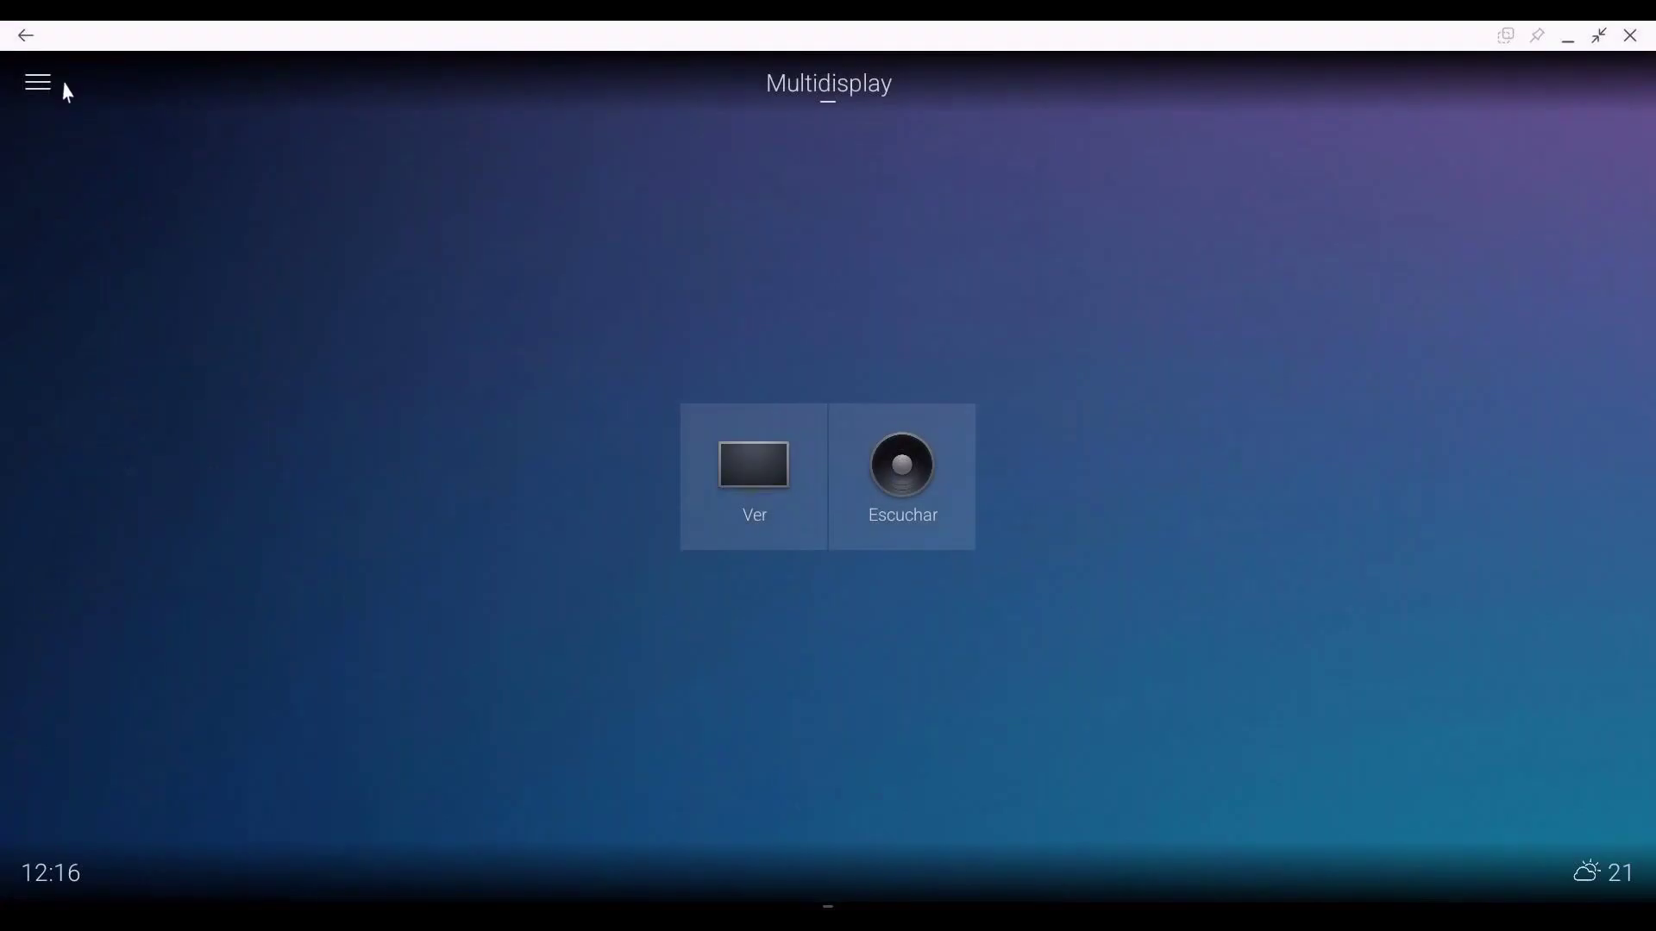
{"action": "left_click", "coordinate": [40, 81]}
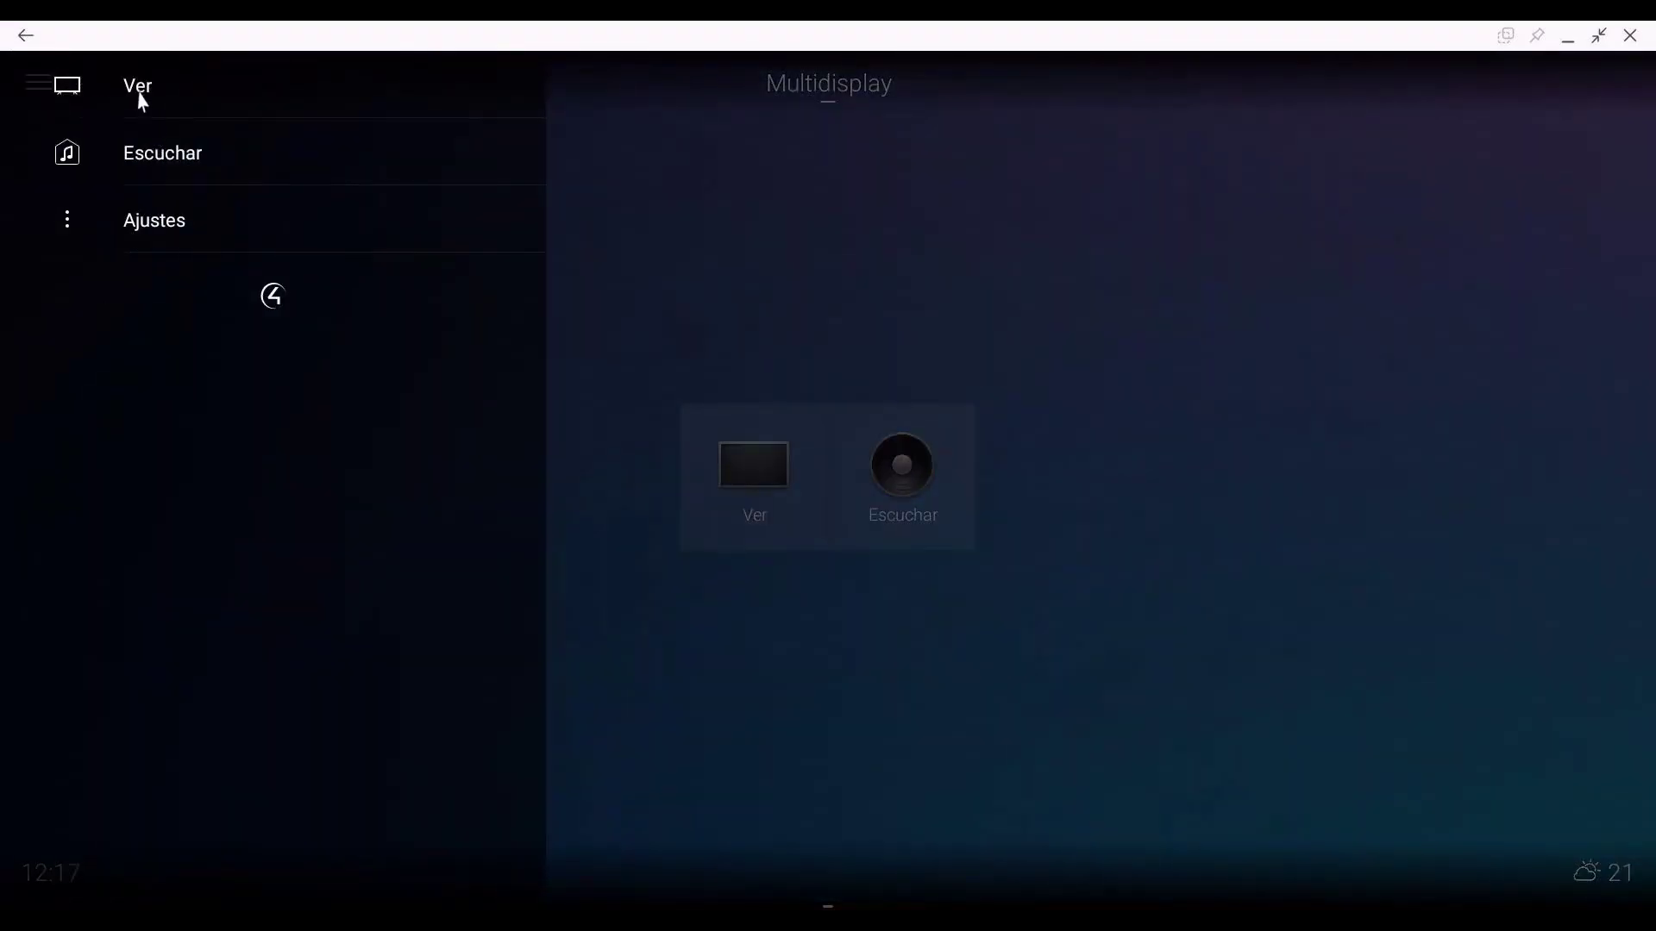
{"action": "left_click", "coordinate": [140, 97]}
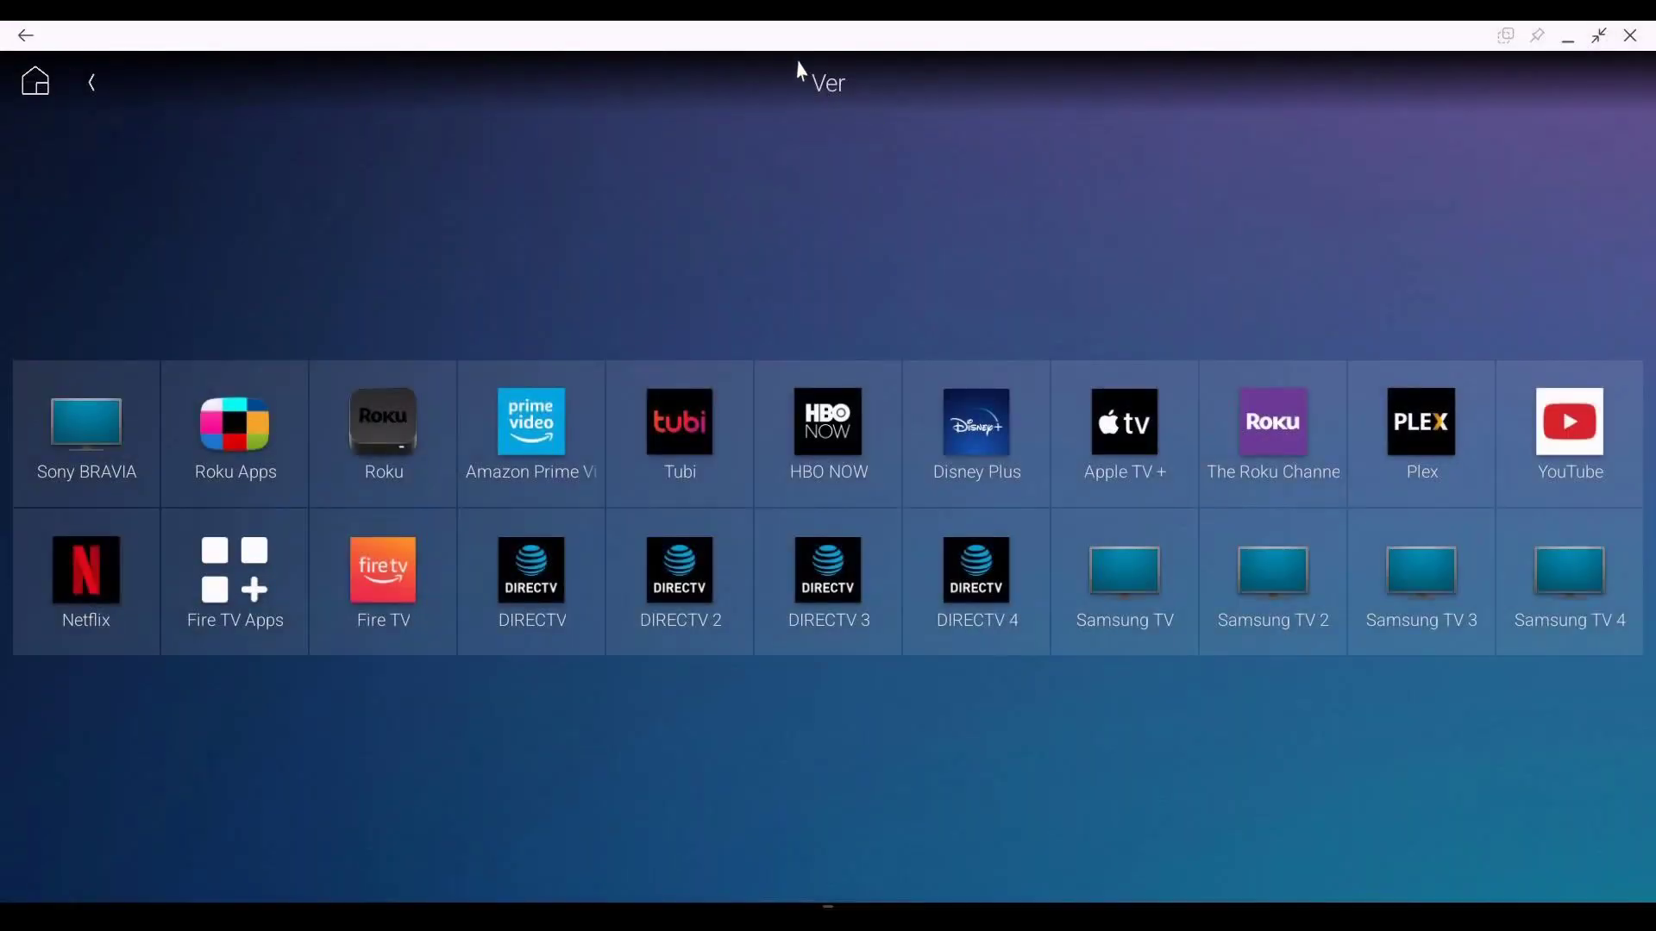
{"action": "left_click", "coordinate": [96, 91]}
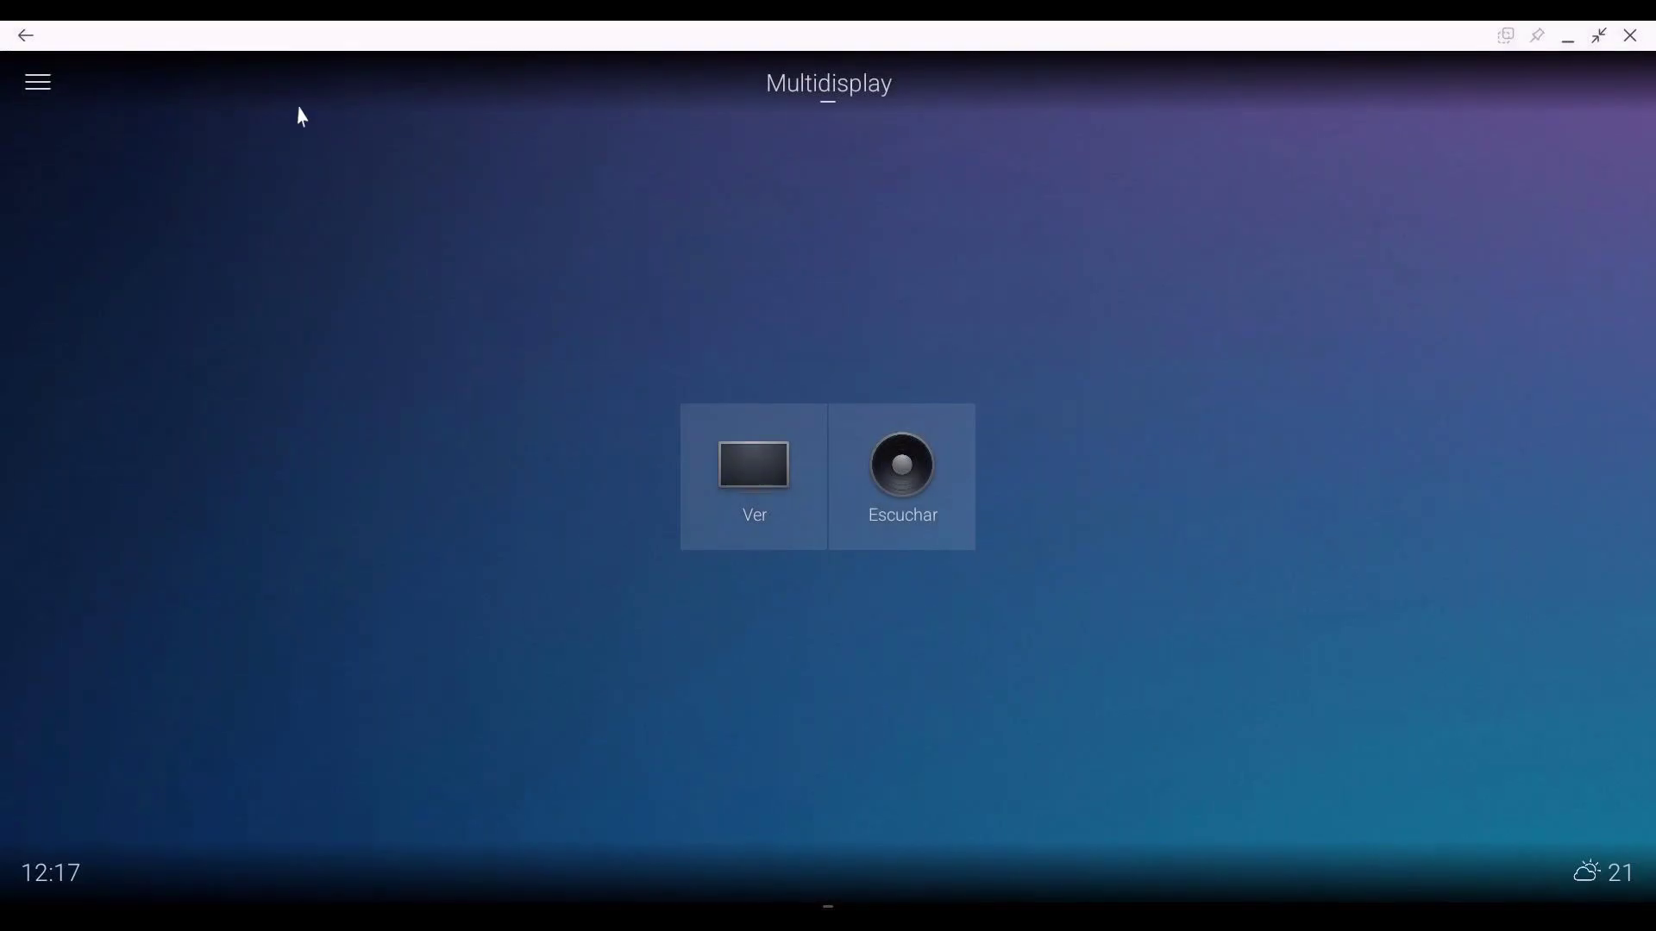
Step: Switch to room Sala and open its Ver page showing the MultiDisplay wall
{"action": "left_click", "coordinate": [820, 103]}
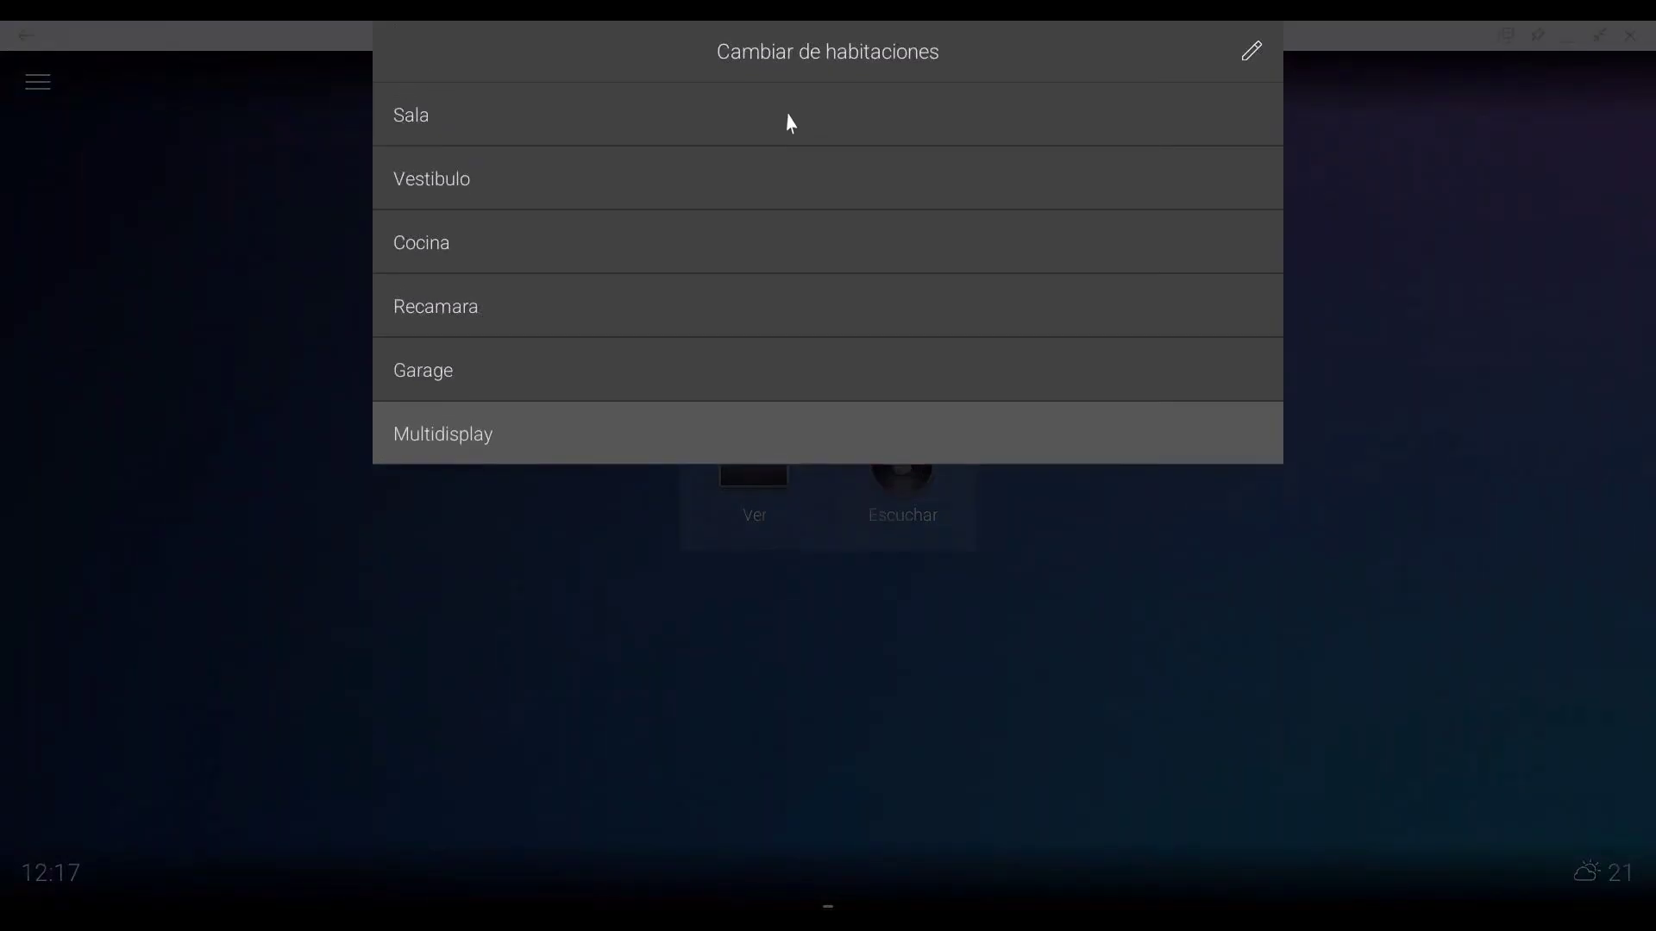
{"action": "left_click", "coordinate": [786, 119]}
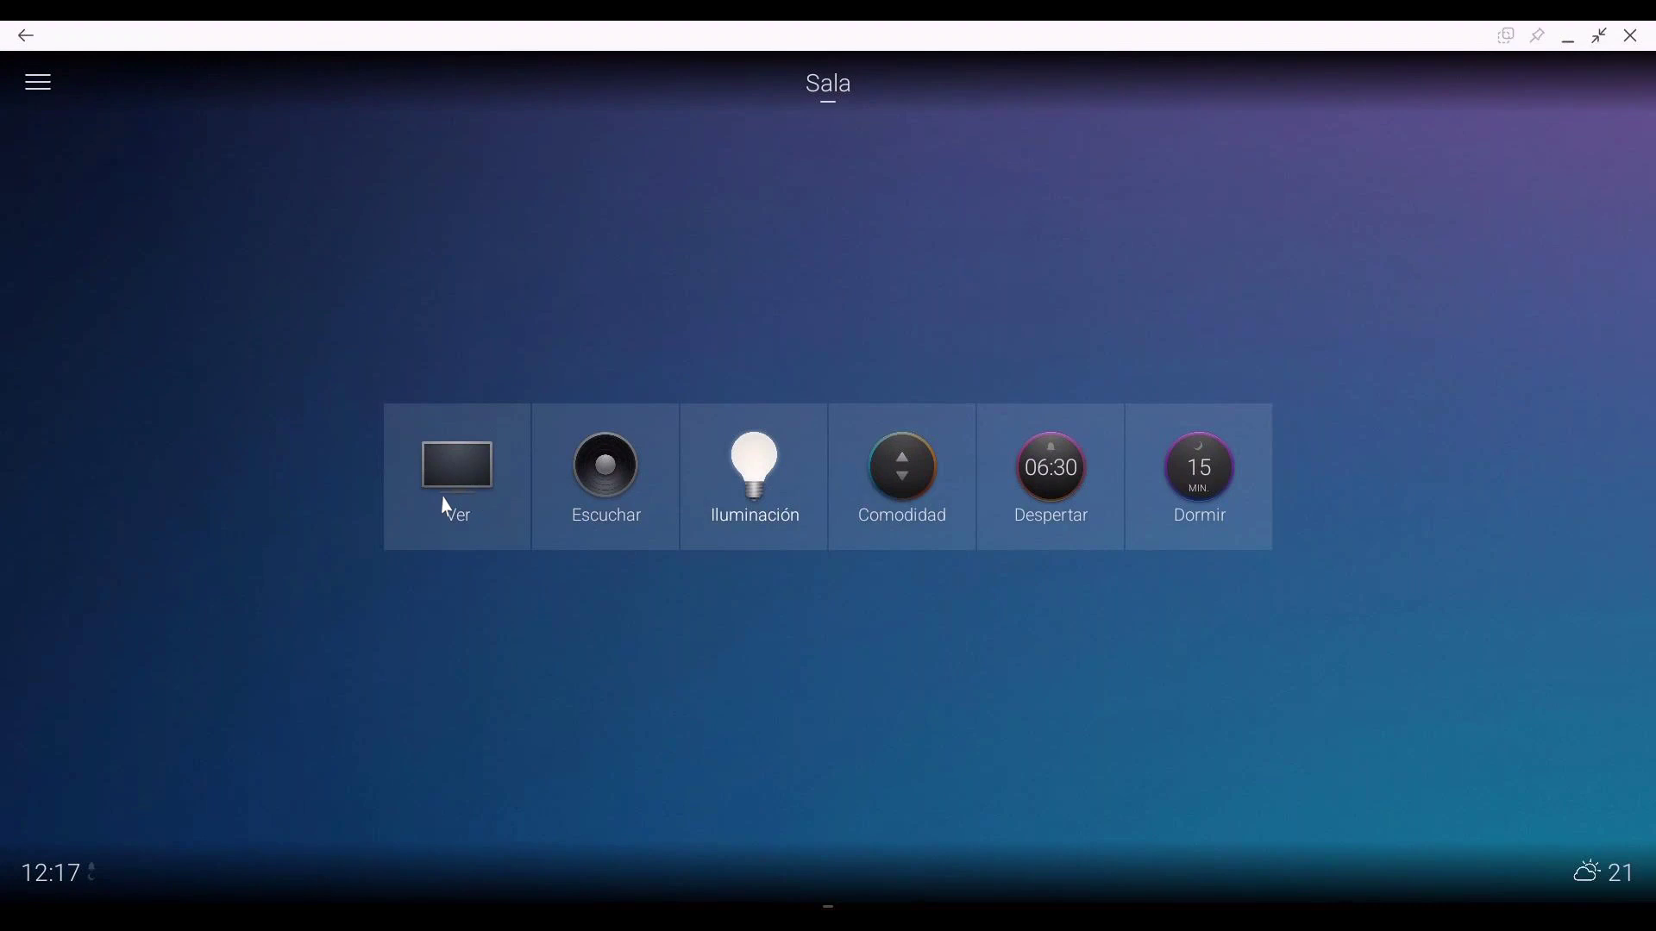
{"action": "left_click", "coordinate": [429, 488]}
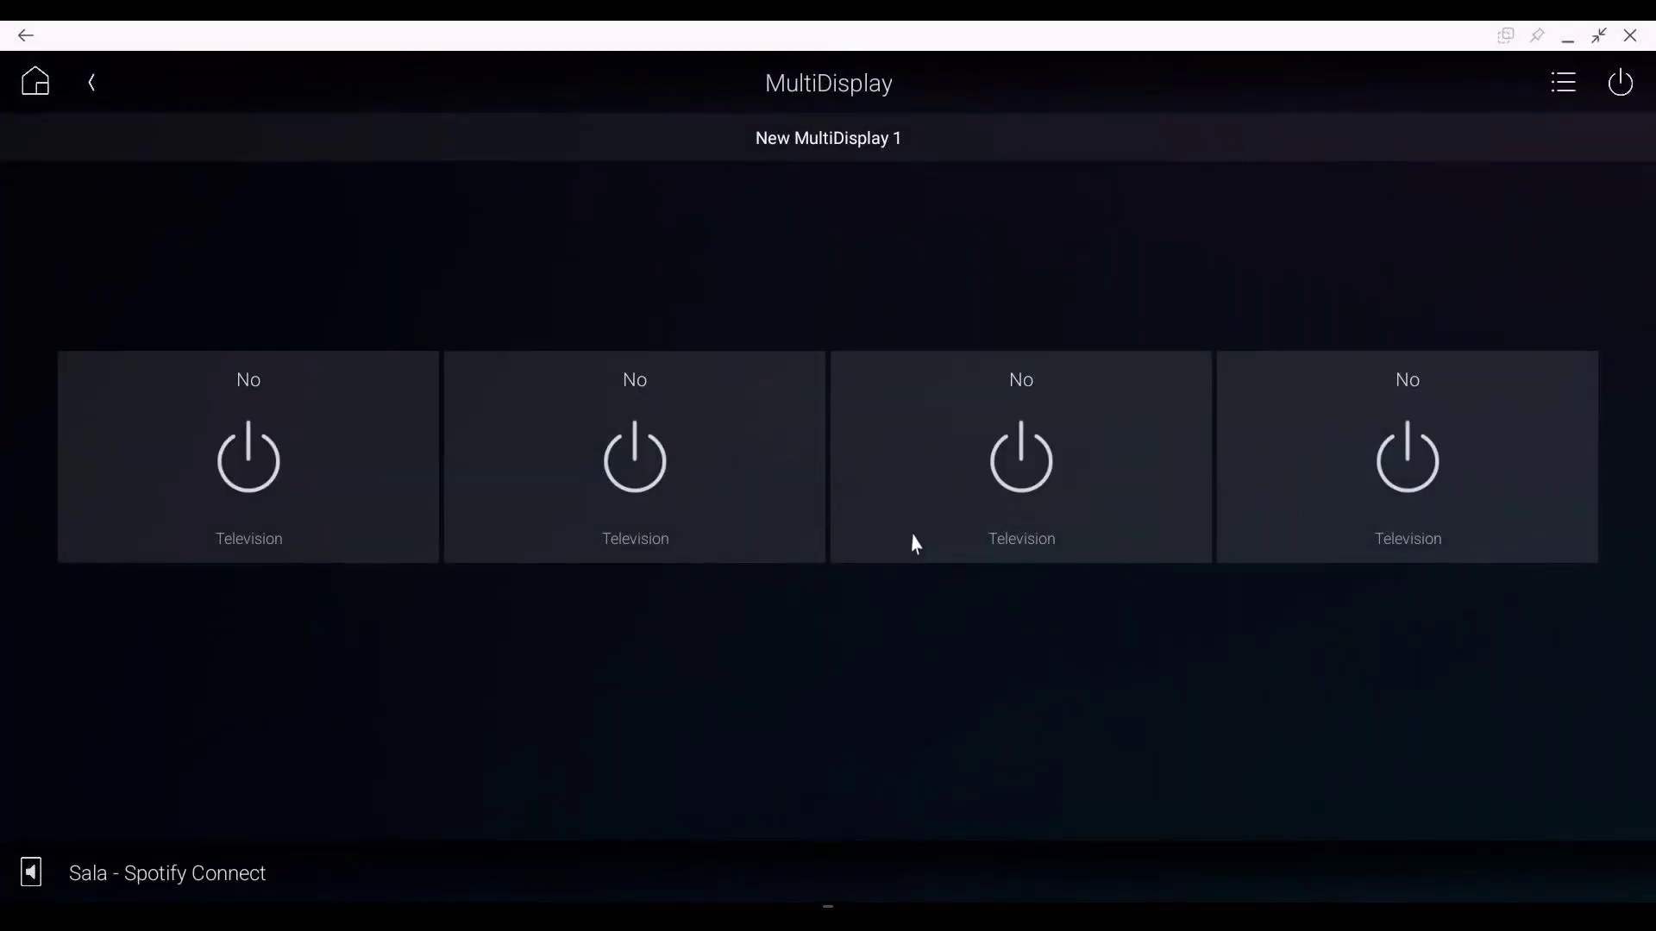
Step: Select the four Television screens one by one, then clear the selection
{"action": "left_click", "coordinate": [240, 474]}
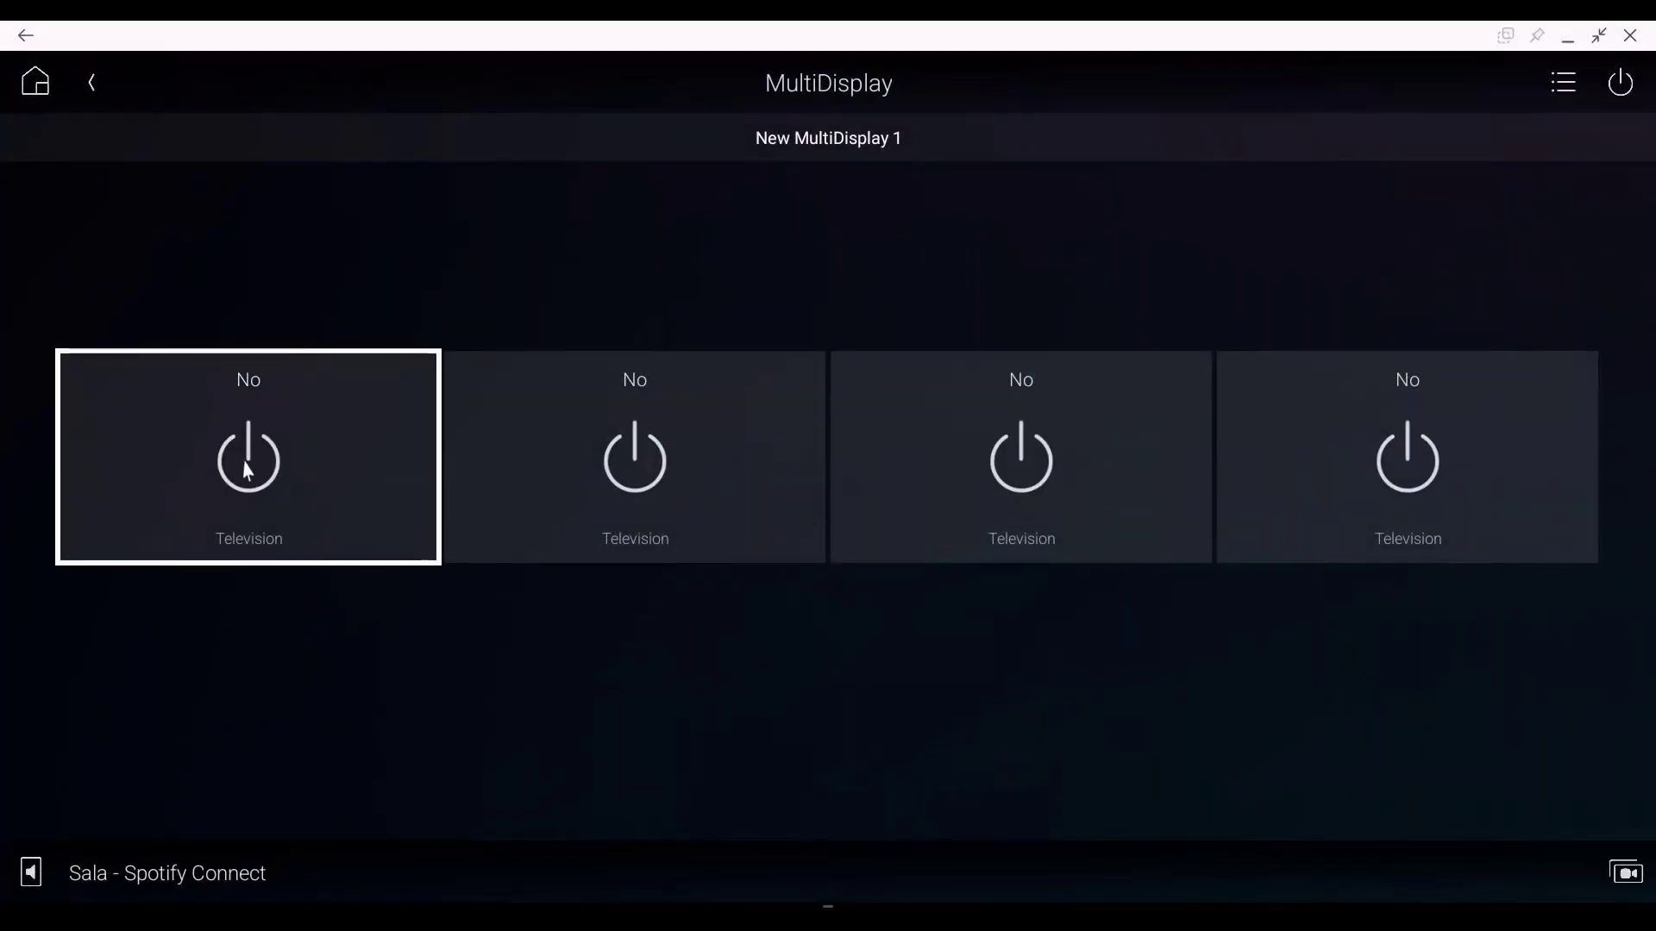
{"action": "left_click", "coordinate": [642, 476]}
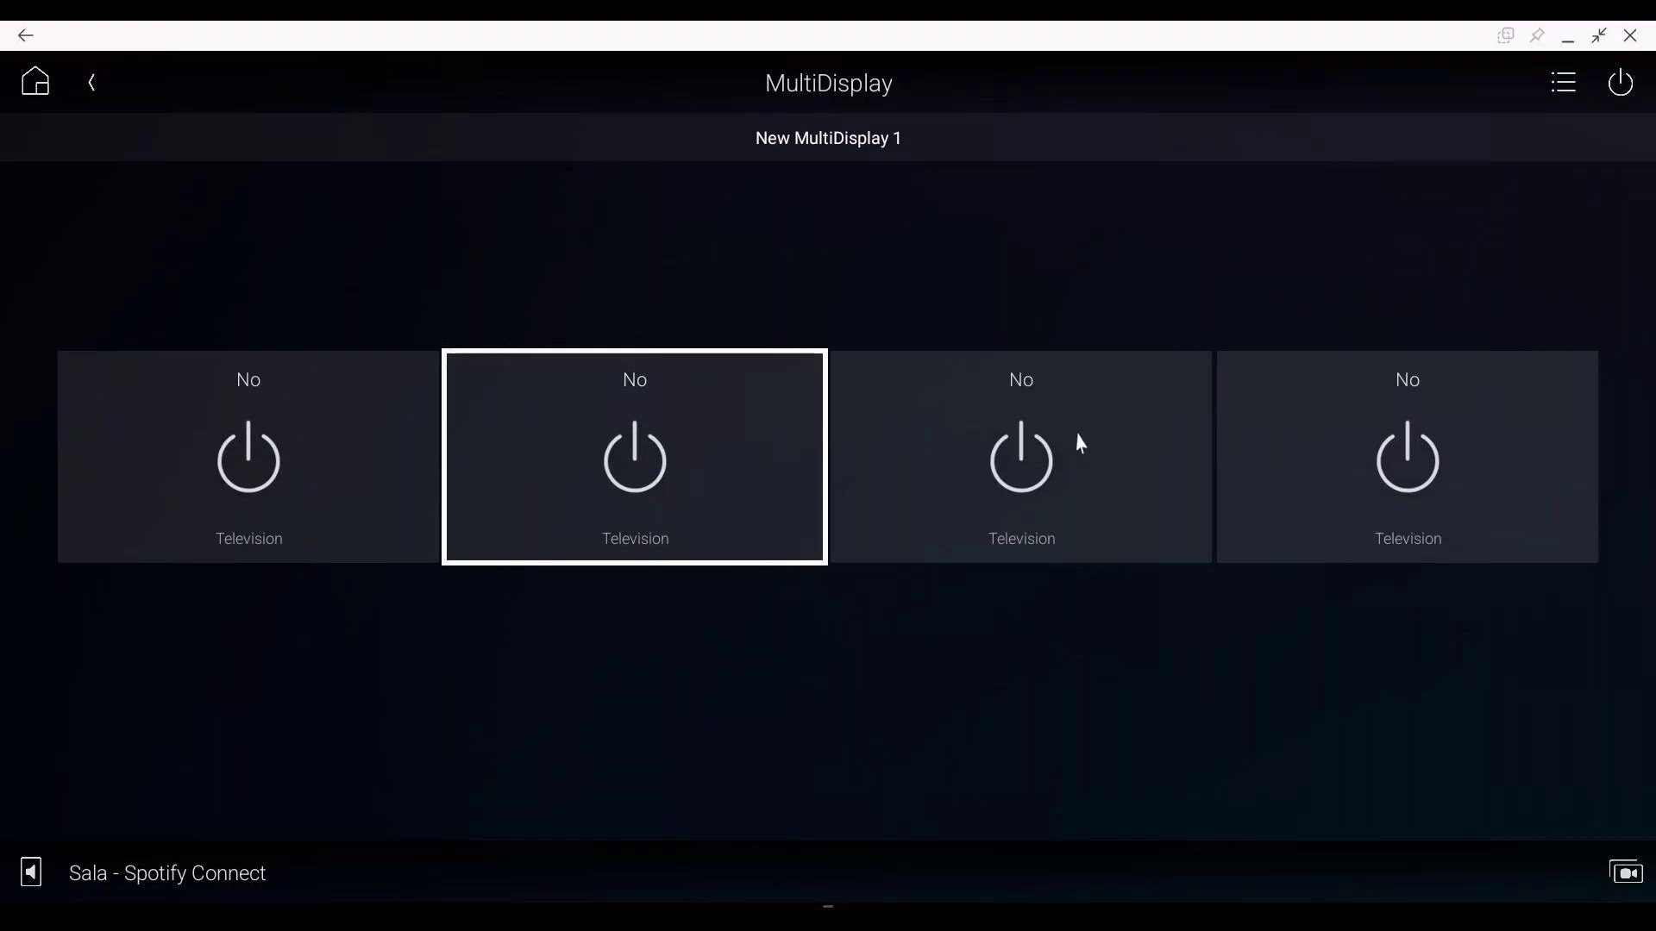
{"action": "left_click", "coordinate": [1046, 440]}
{"action": "left_click", "coordinate": [1405, 448]}
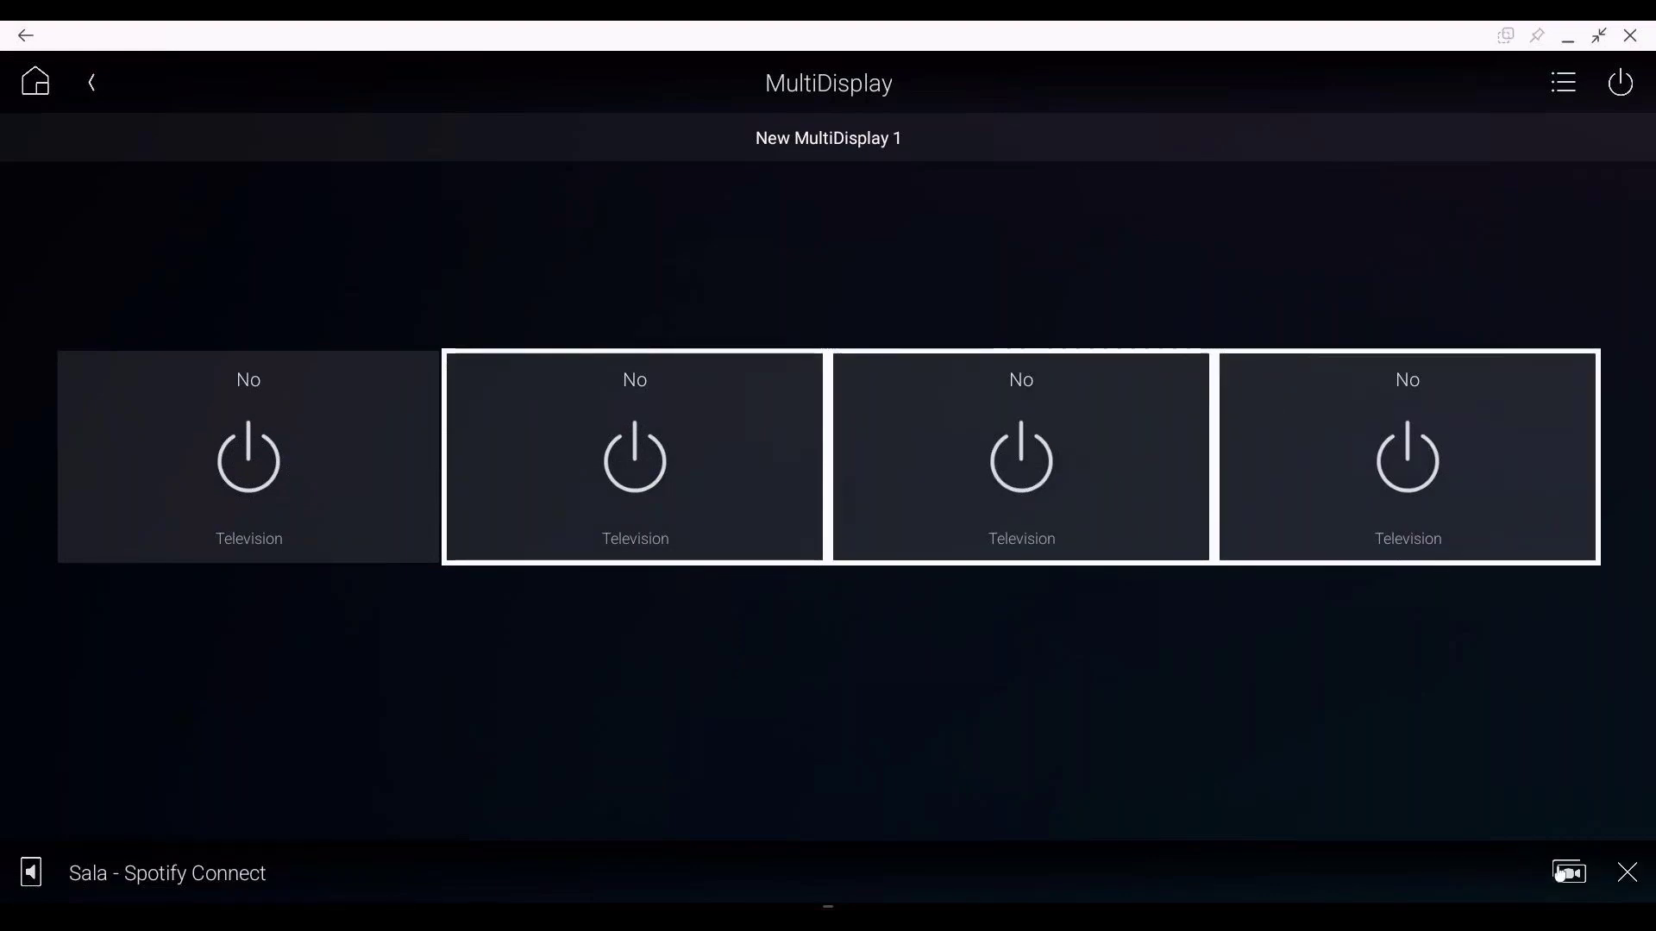
{"action": "key", "text": "Escape"}
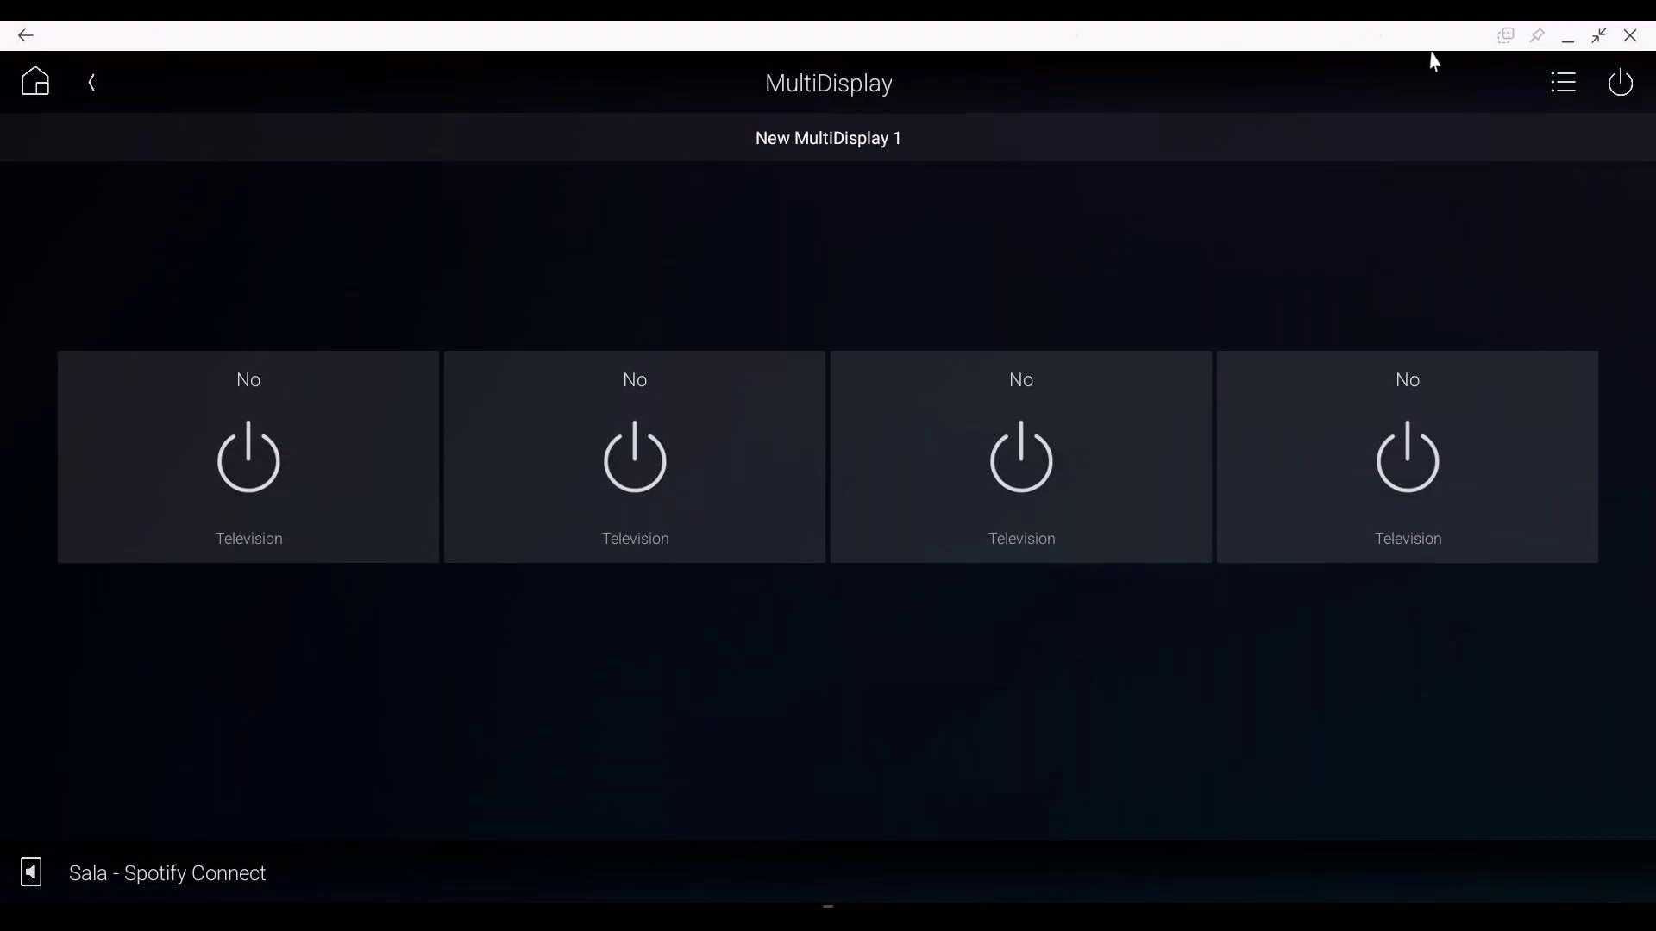
Step: Minimize the Control4 app to the desktop
{"action": "left_click", "coordinate": [1568, 37]}
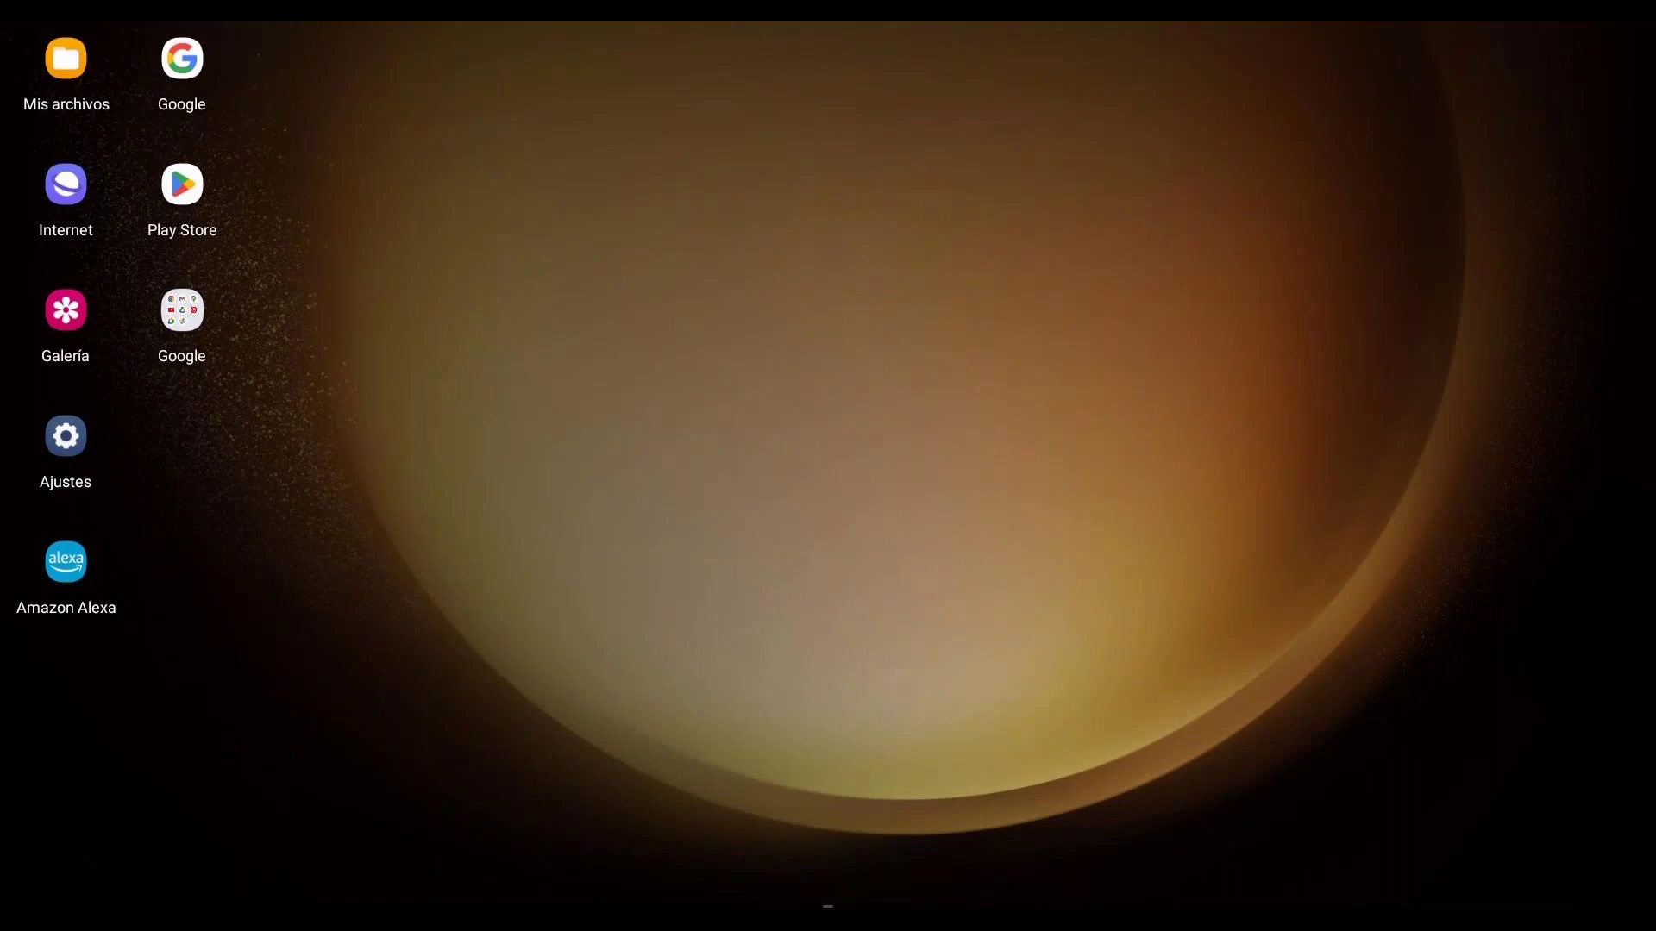
{"action": "left_click", "coordinate": [828, 906]}
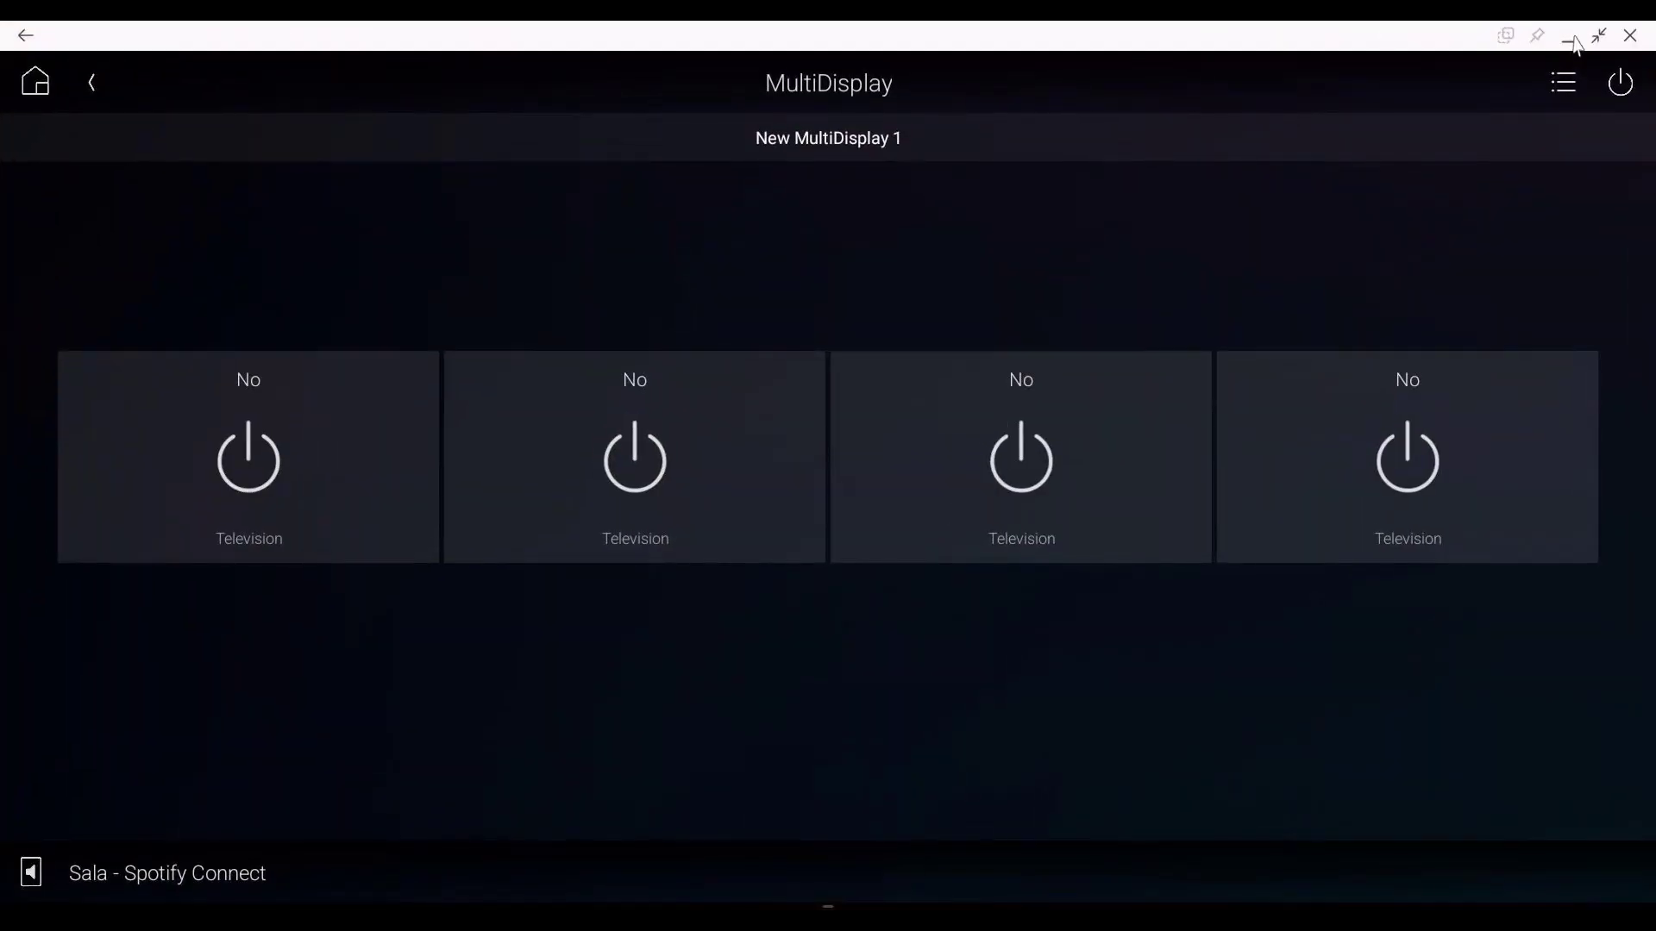
{"action": "left_click", "coordinate": [1567, 37]}
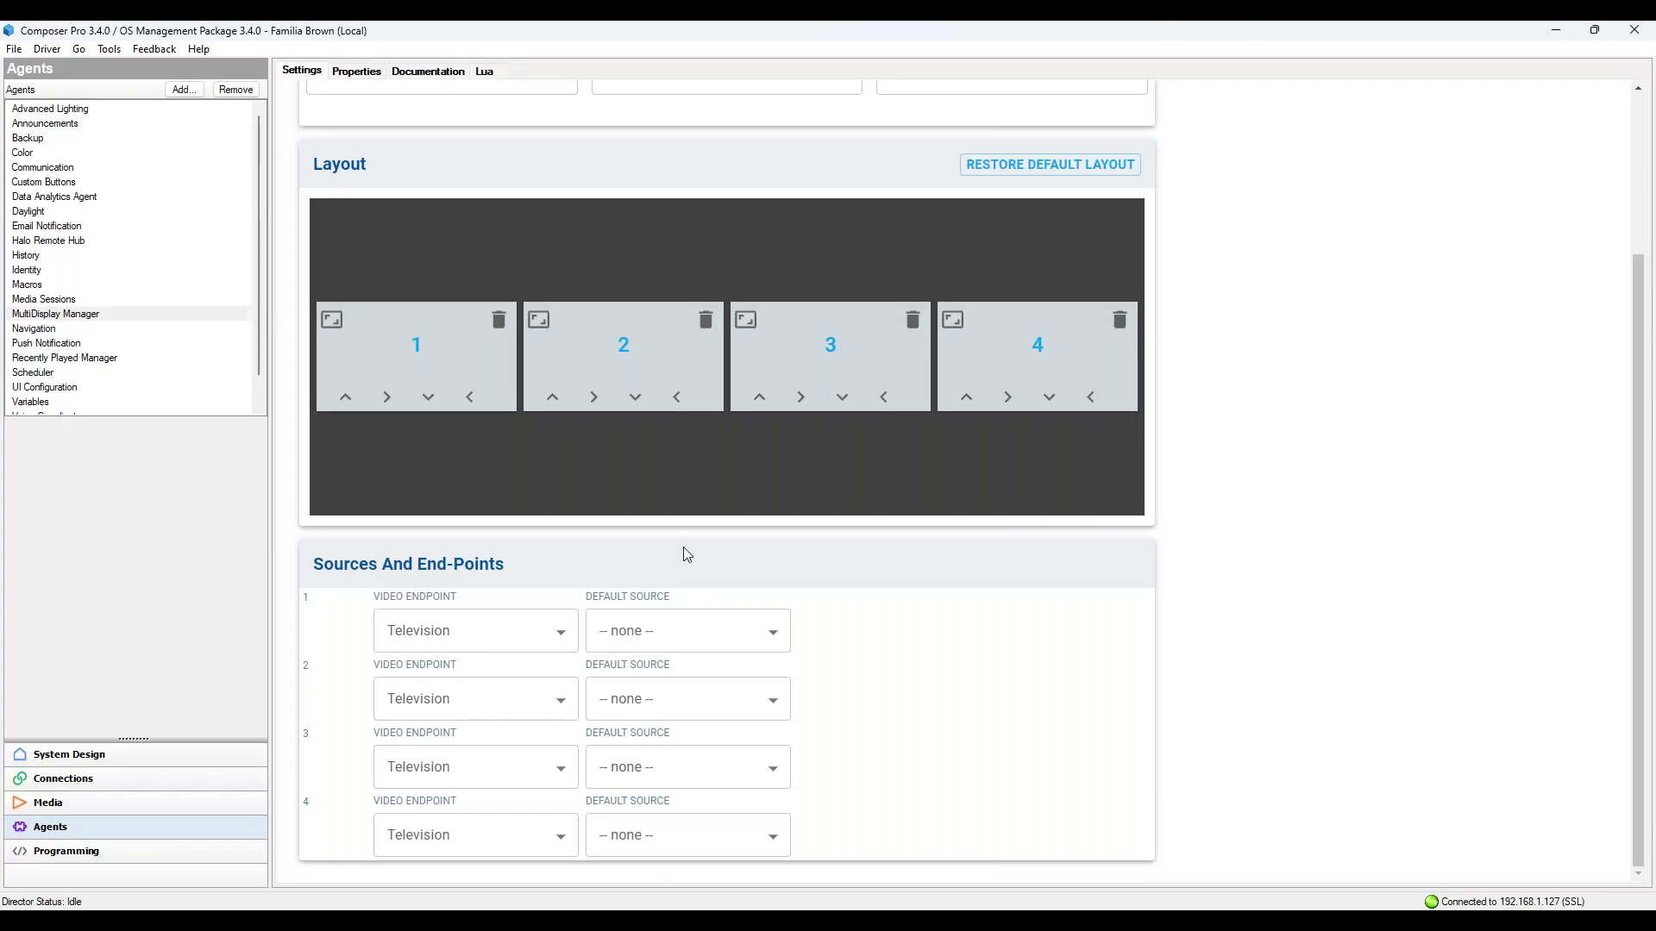
Step: Leave the default source for displays 1 and 2 at none
{"action": "left_click", "coordinate": [772, 645]}
{"action": "left_click", "coordinate": [771, 653]}
{"action": "left_click", "coordinate": [758, 711]}
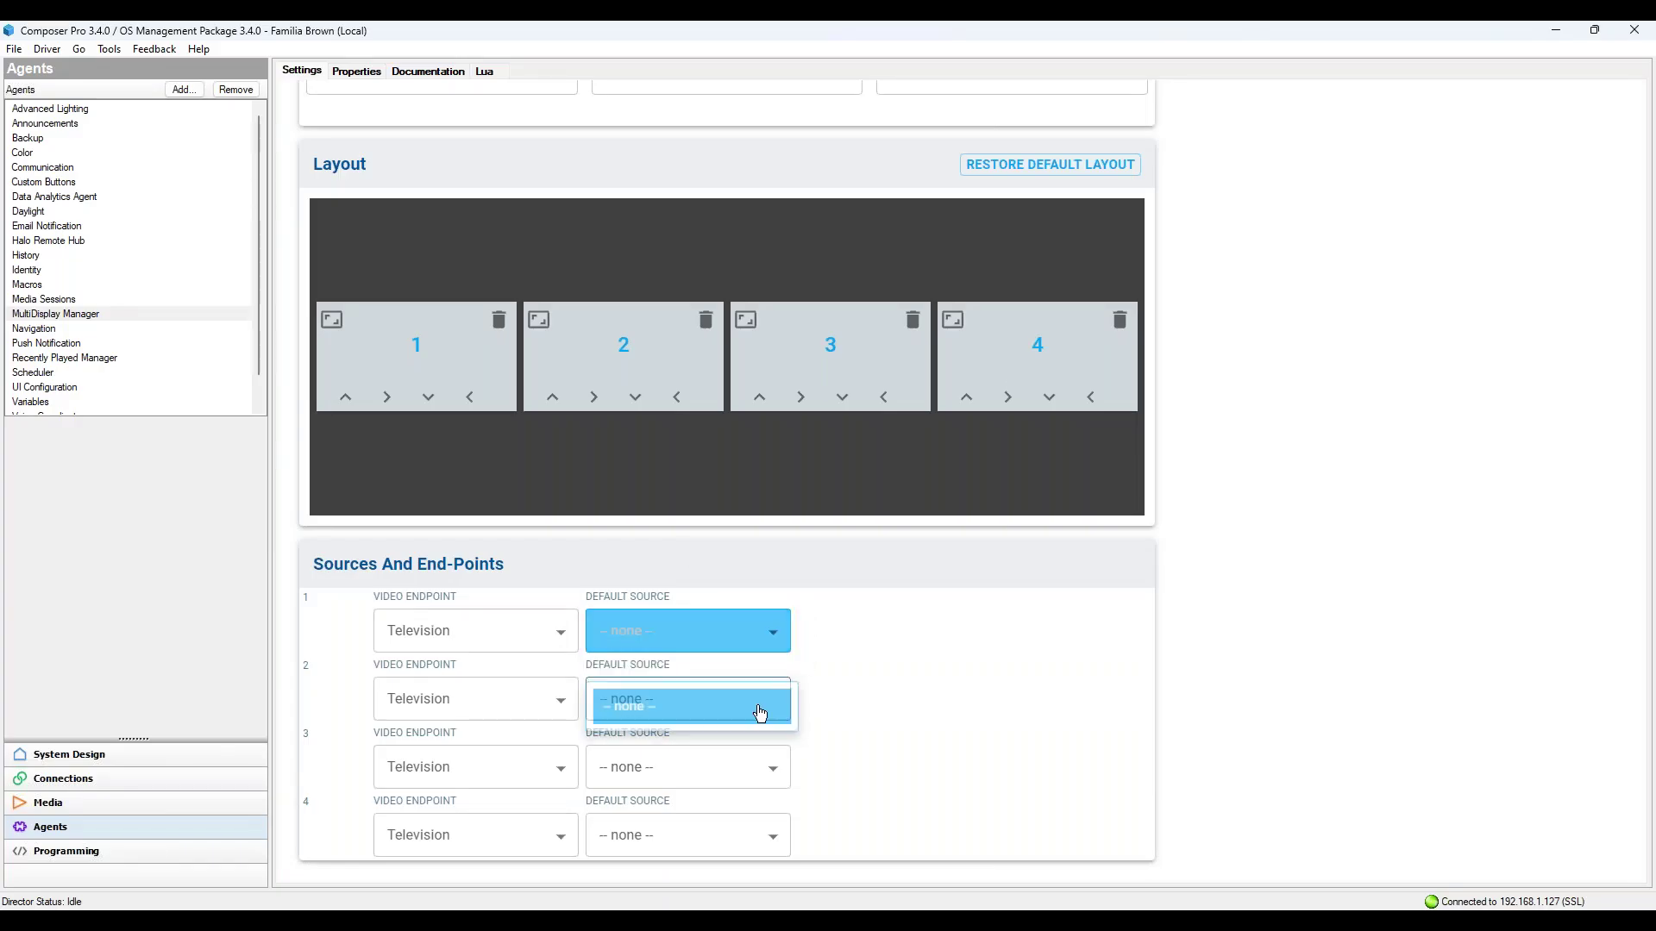
{"action": "left_click", "coordinate": [747, 758]}
Step: Open the Connections view, check the Network tab, and return to Control/AV
{"action": "left_click", "coordinate": [118, 779]}
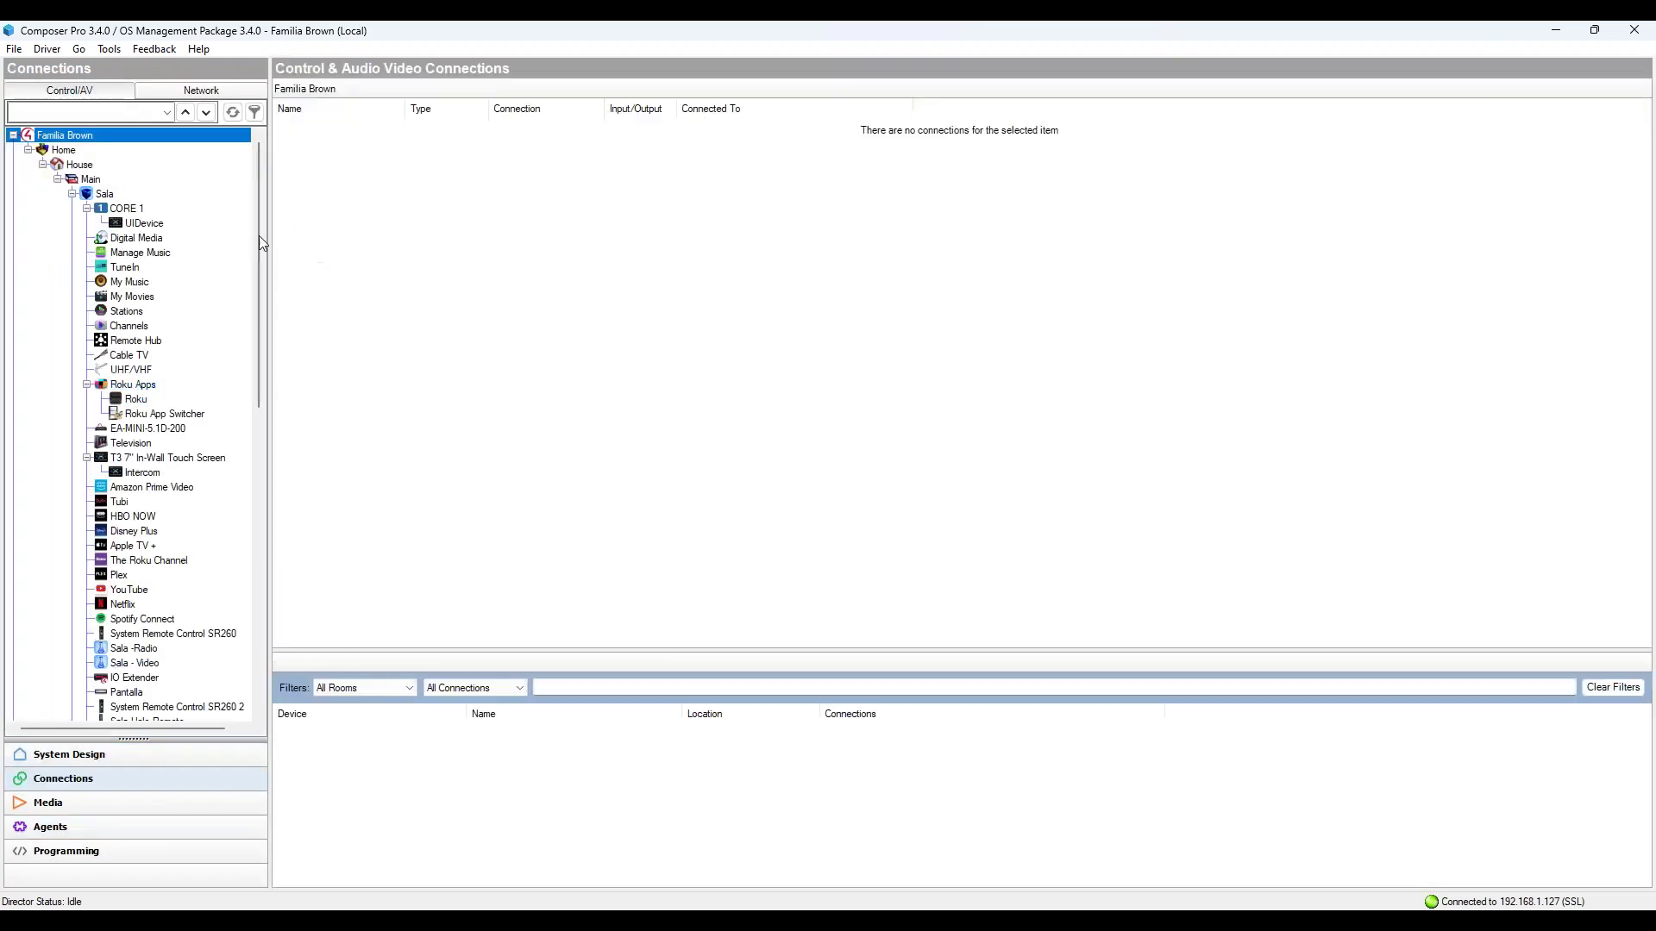
{"action": "left_click_drag", "start_coordinate": [257, 235], "coordinate": [252, 183]}
{"action": "left_click", "coordinate": [86, 150]}
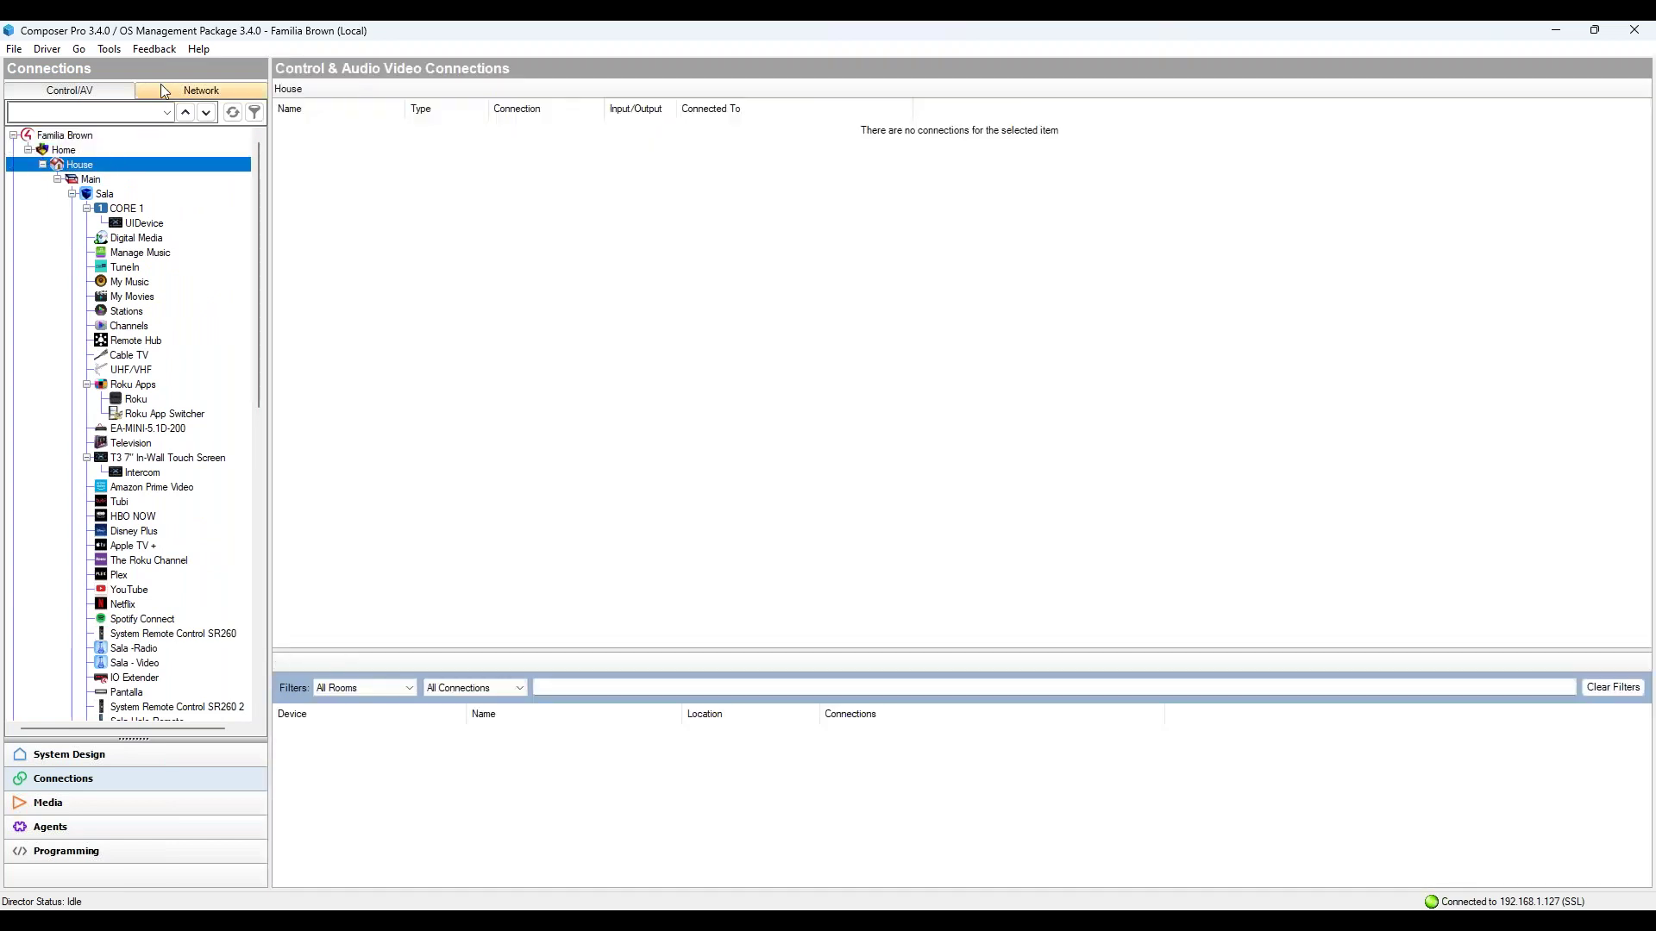
{"action": "left_click", "coordinate": [160, 86]}
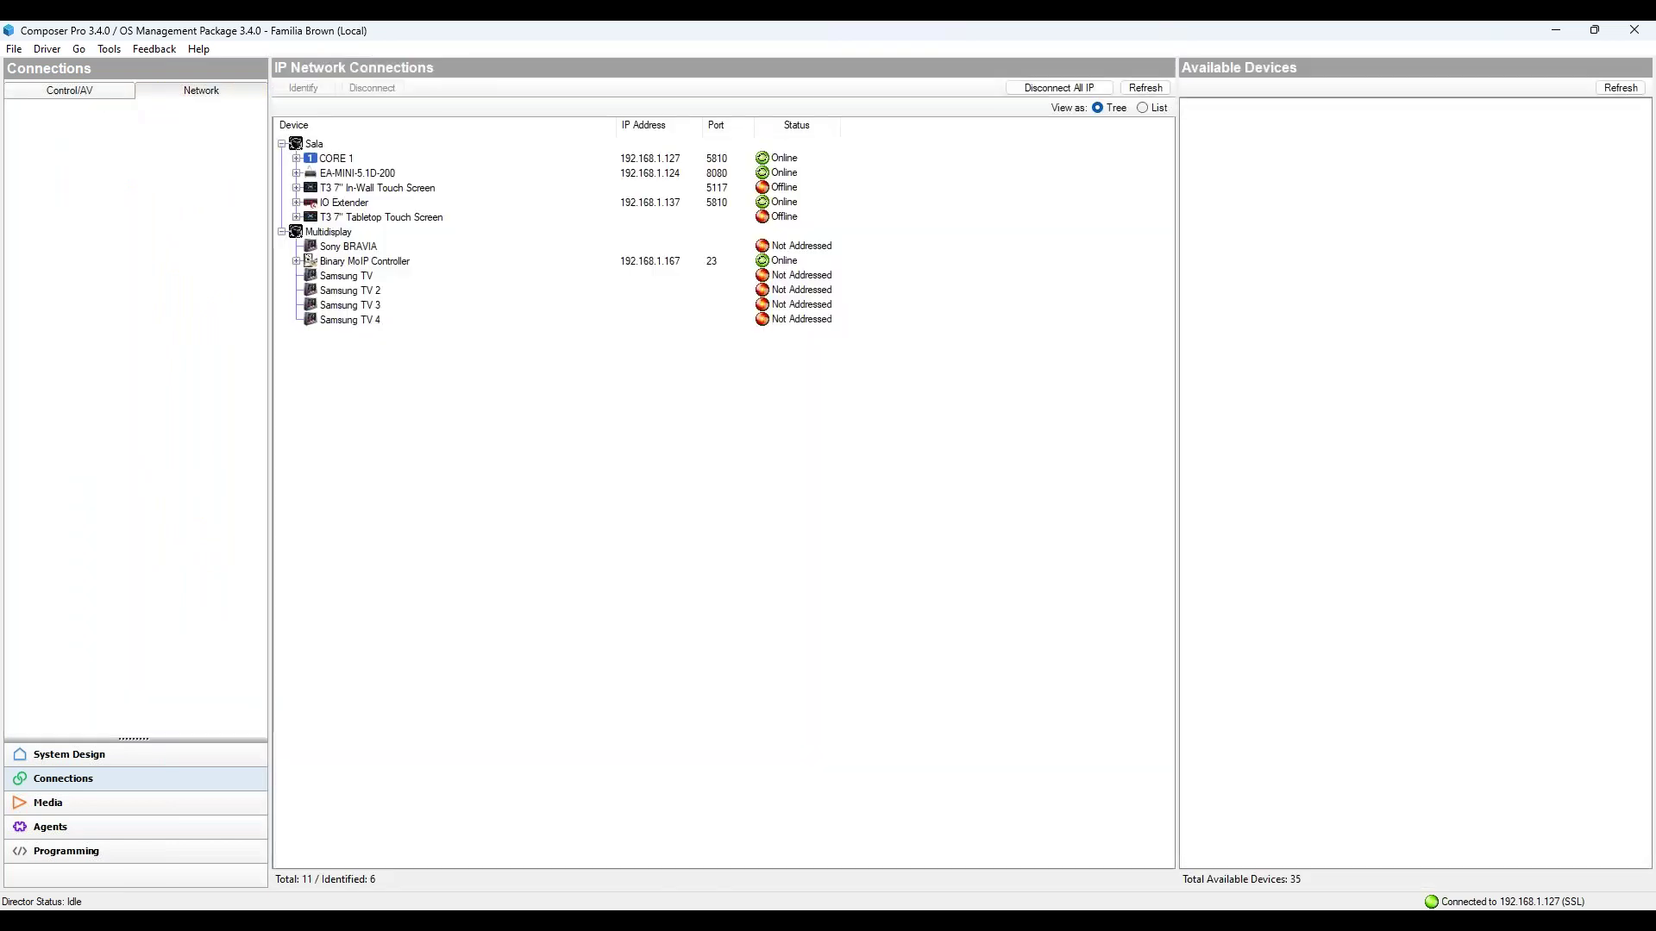
{"action": "left_click", "coordinate": [87, 91]}
Step: Review connections for DirecTV, DIRECTV, and DIRECTV 2, 3 and 4 in the device tree
{"action": "left_click_drag", "start_coordinate": [256, 362], "coordinate": [258, 608]}
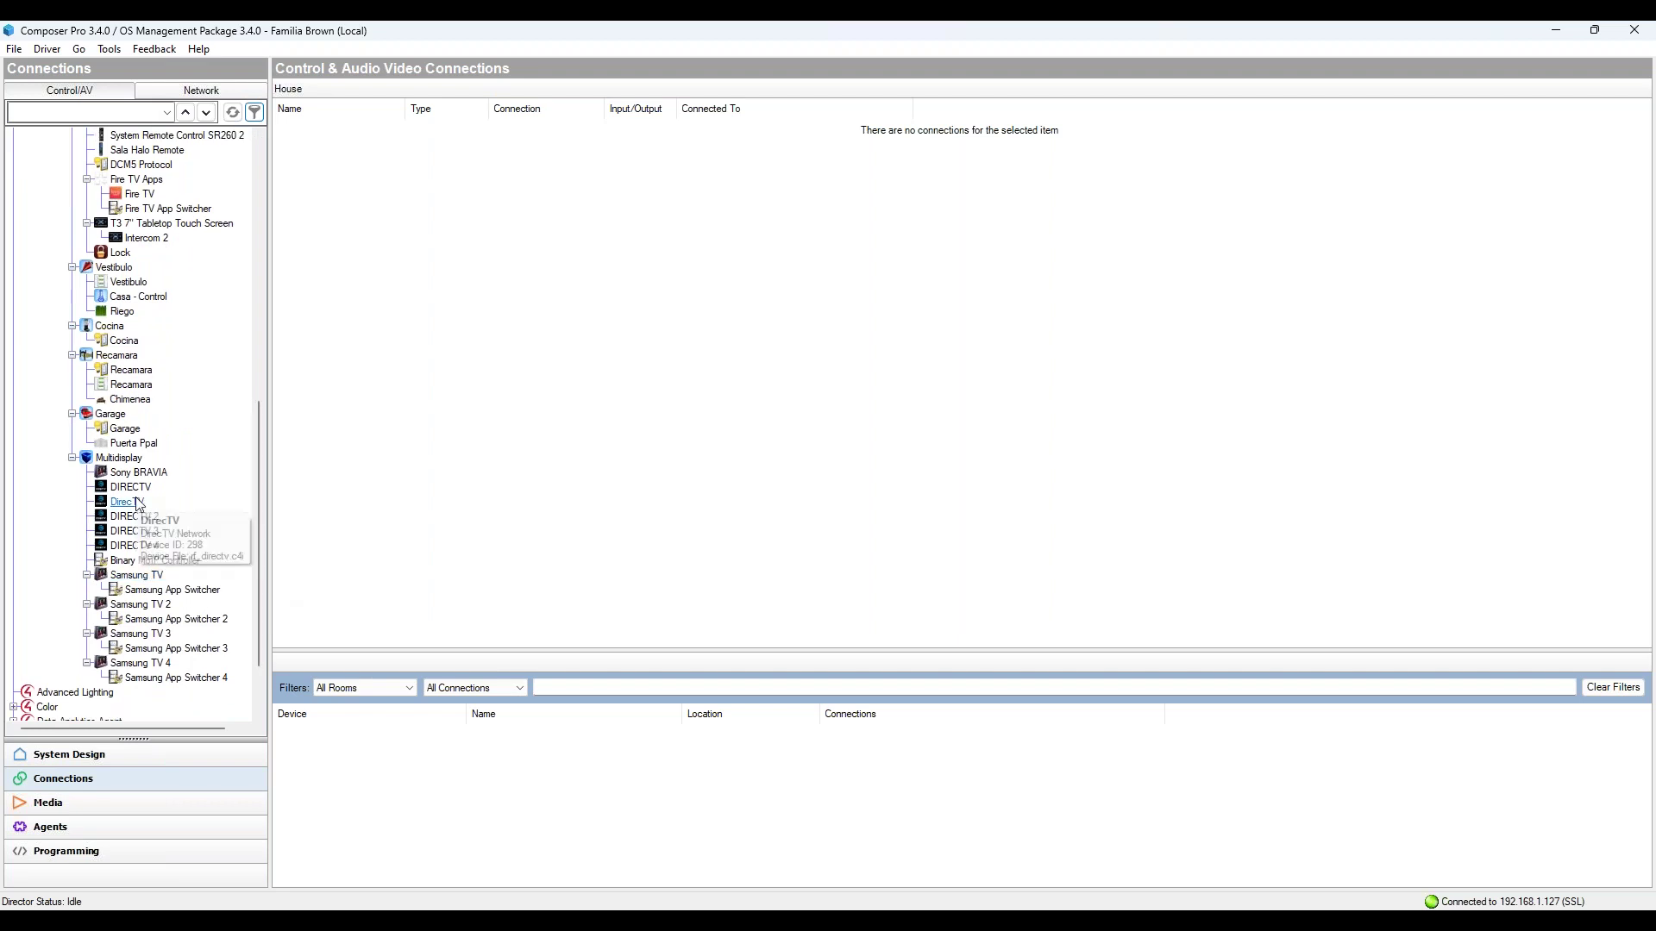
{"action": "left_click", "coordinate": [142, 502]}
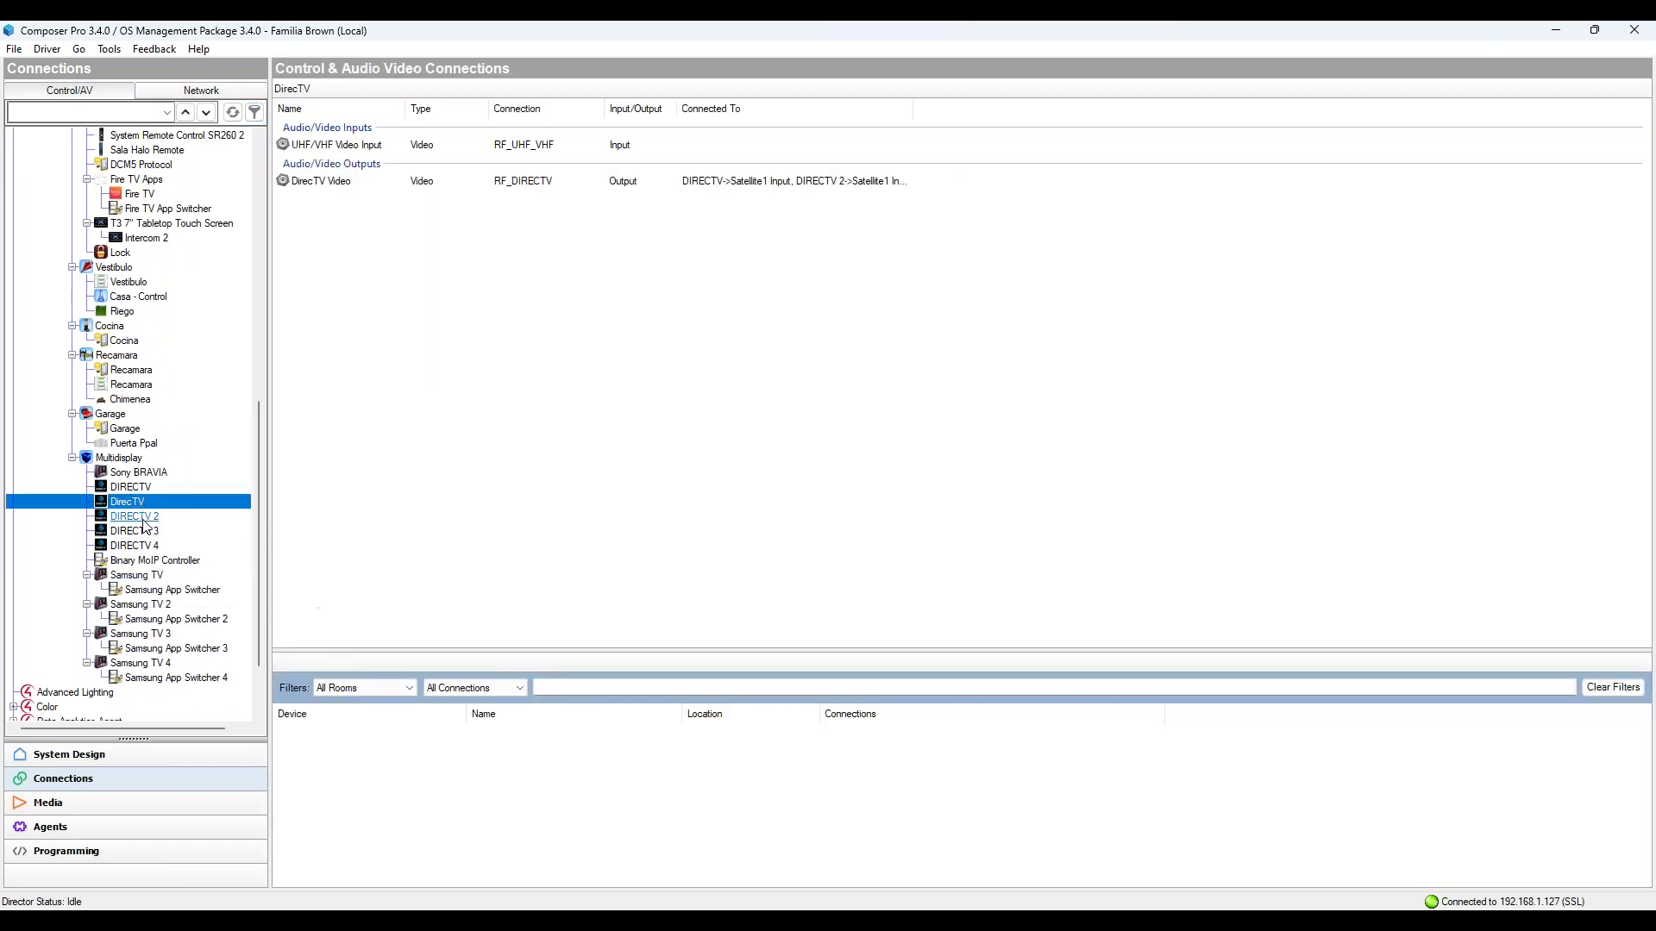
{"action": "left_click", "coordinate": [138, 517]}
{"action": "left_click", "coordinate": [130, 488]}
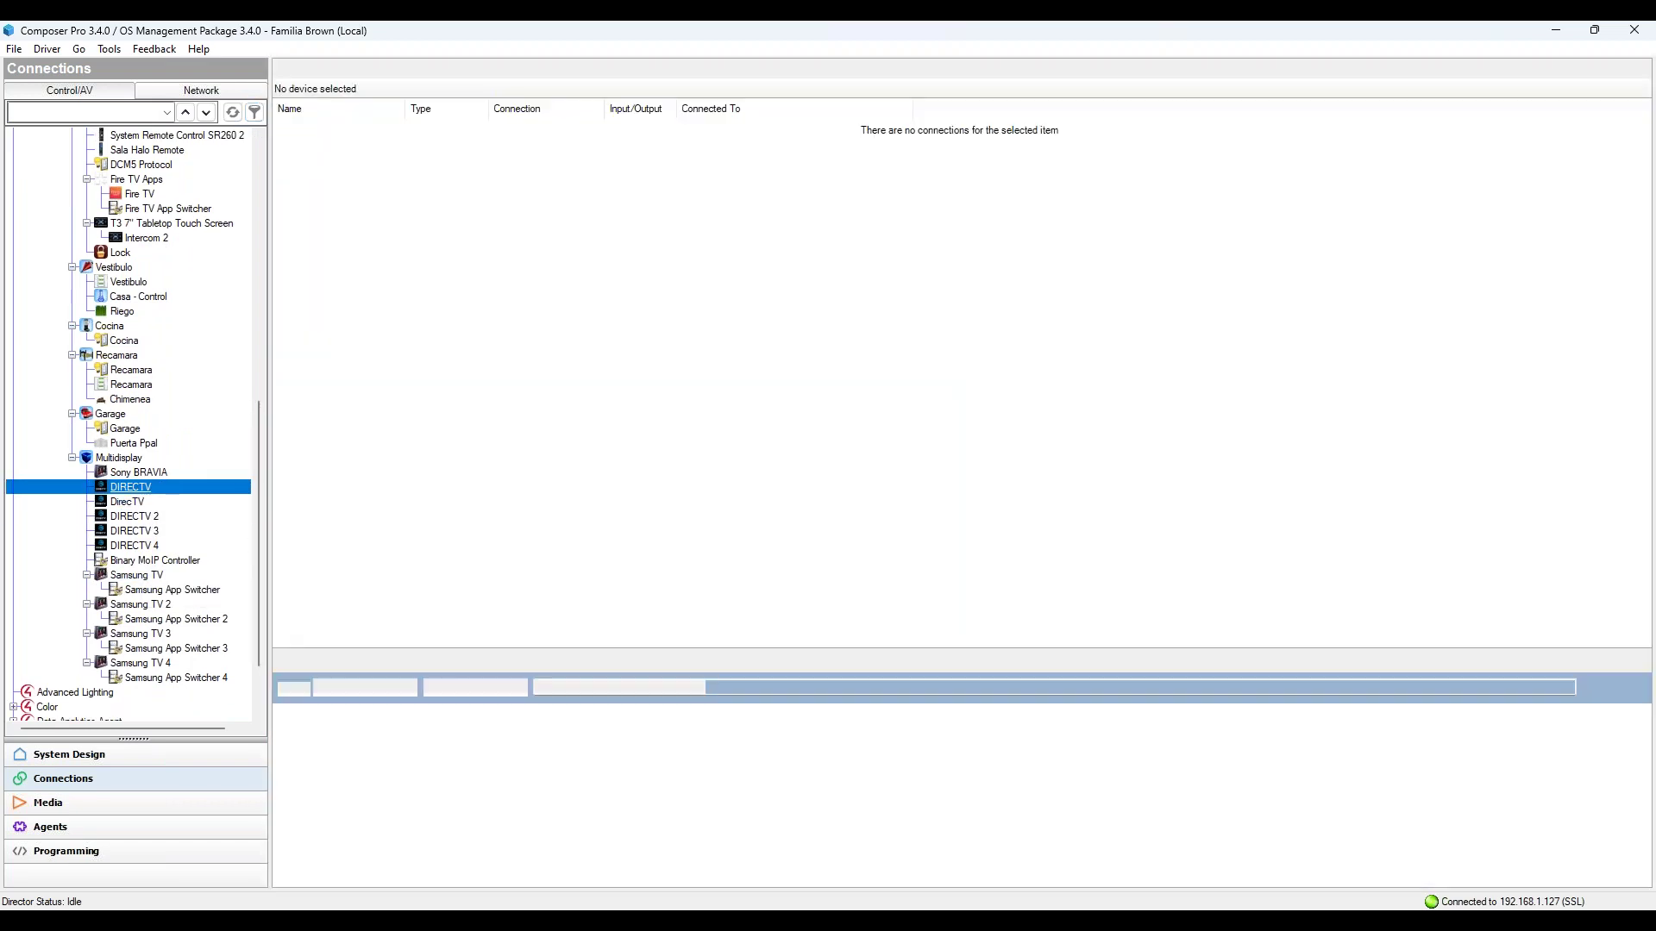
{"action": "left_click", "coordinate": [127, 502]}
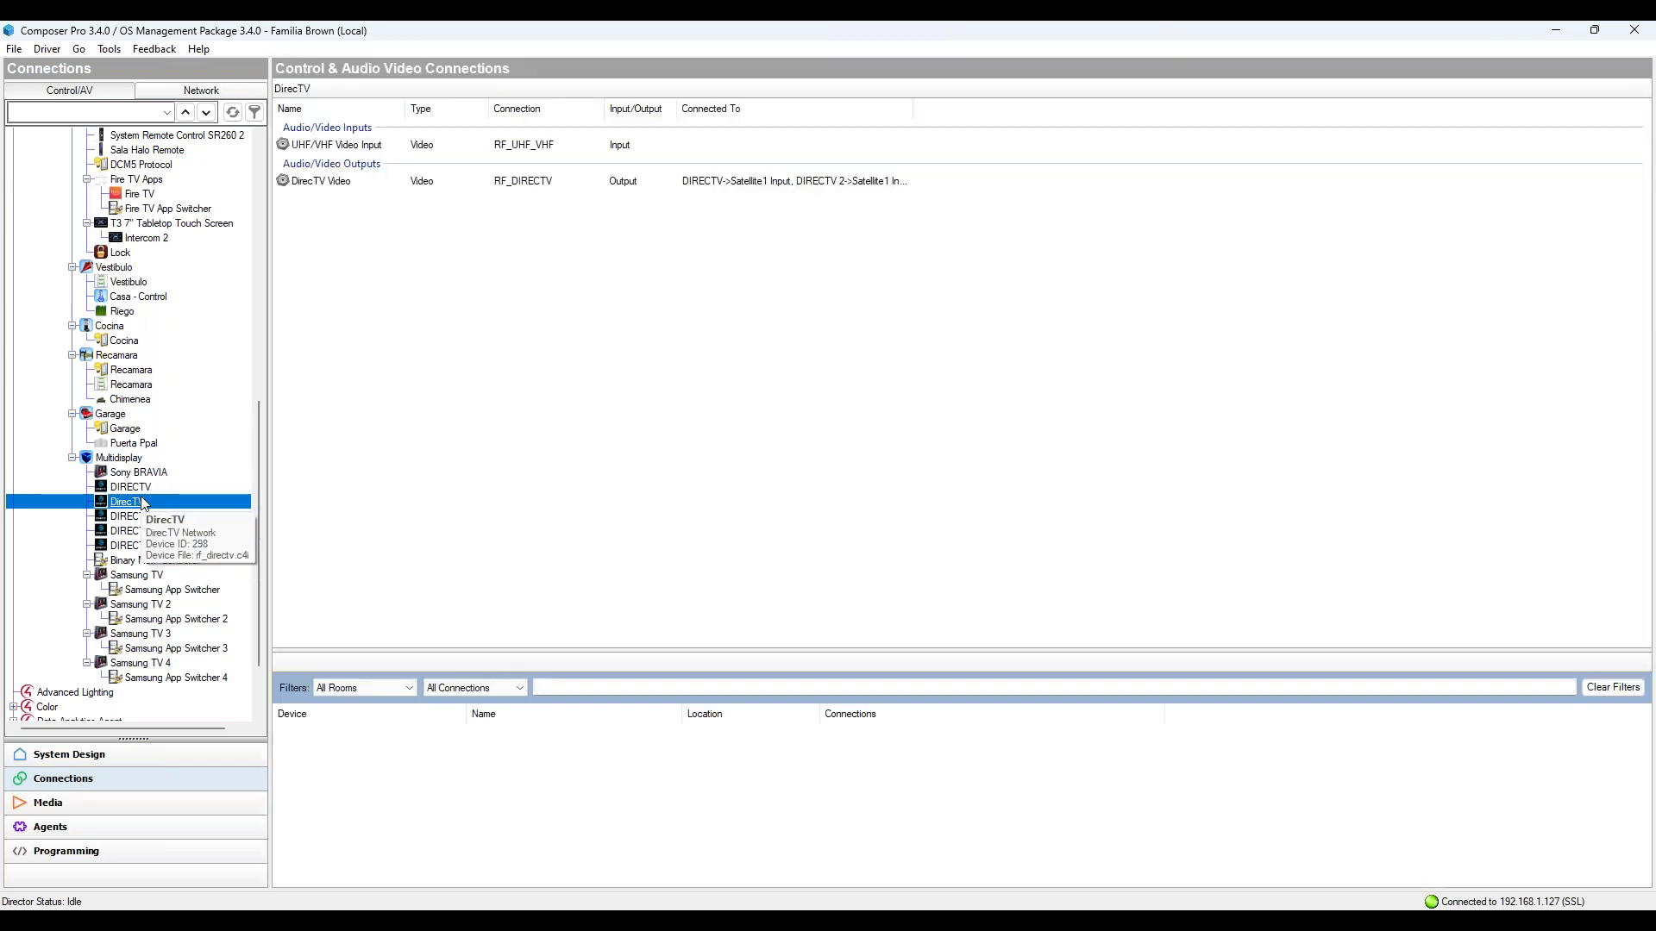
{"action": "left_click", "coordinate": [130, 487]}
{"action": "left_click", "coordinate": [135, 517]}
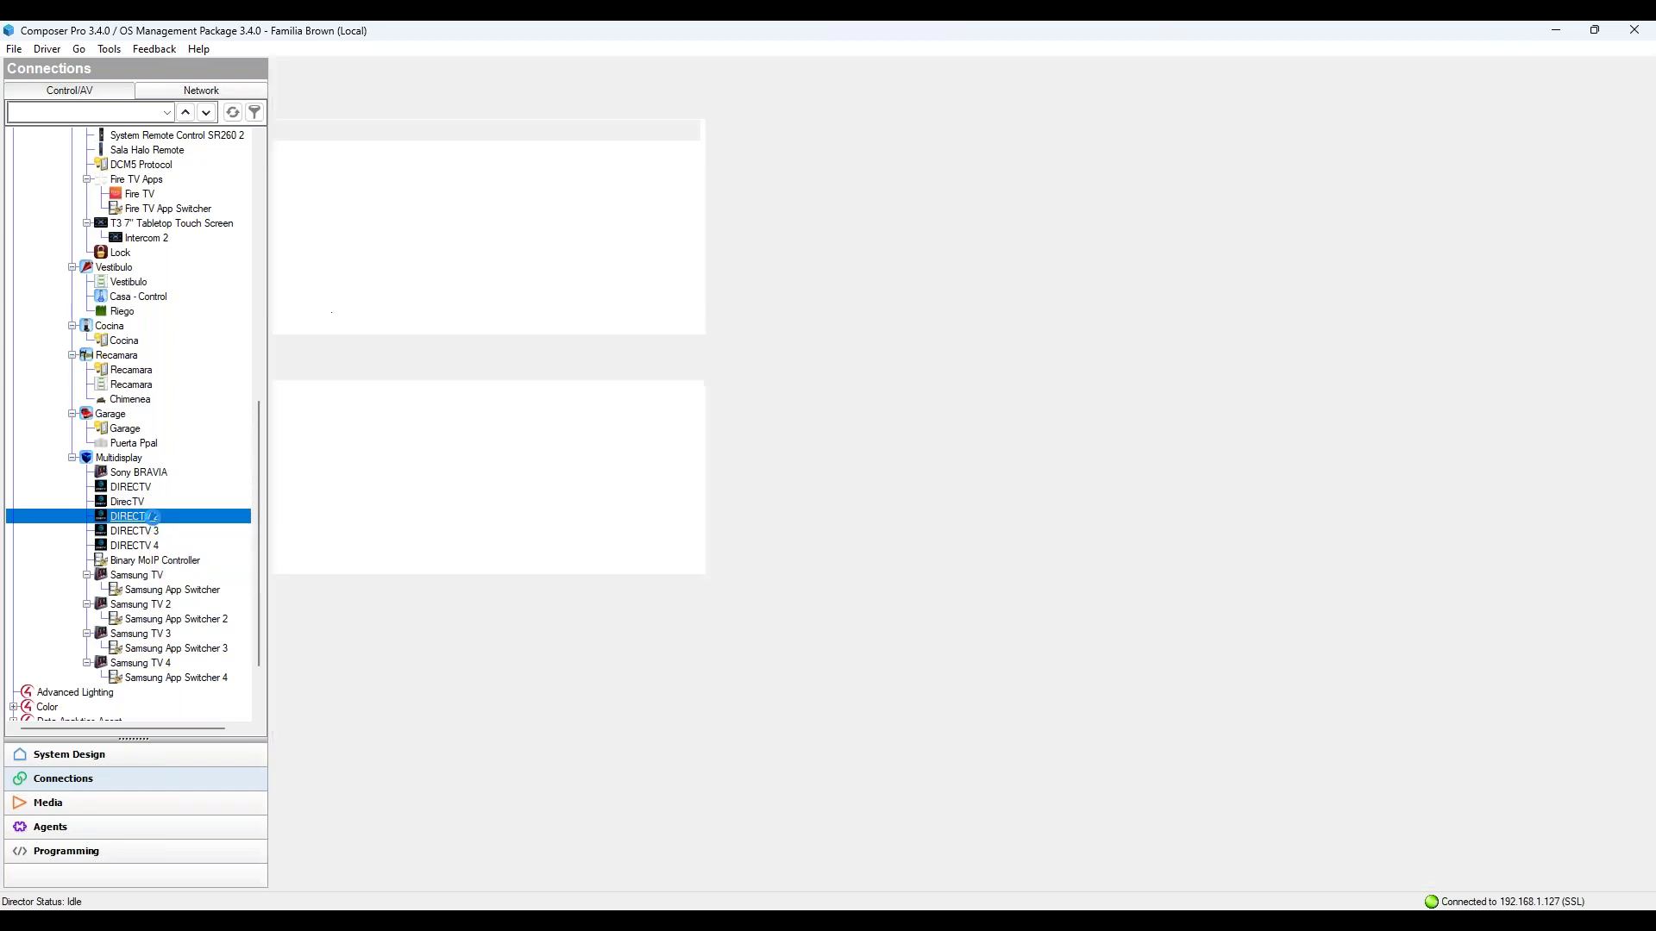
{"action": "left_click", "coordinate": [153, 531]}
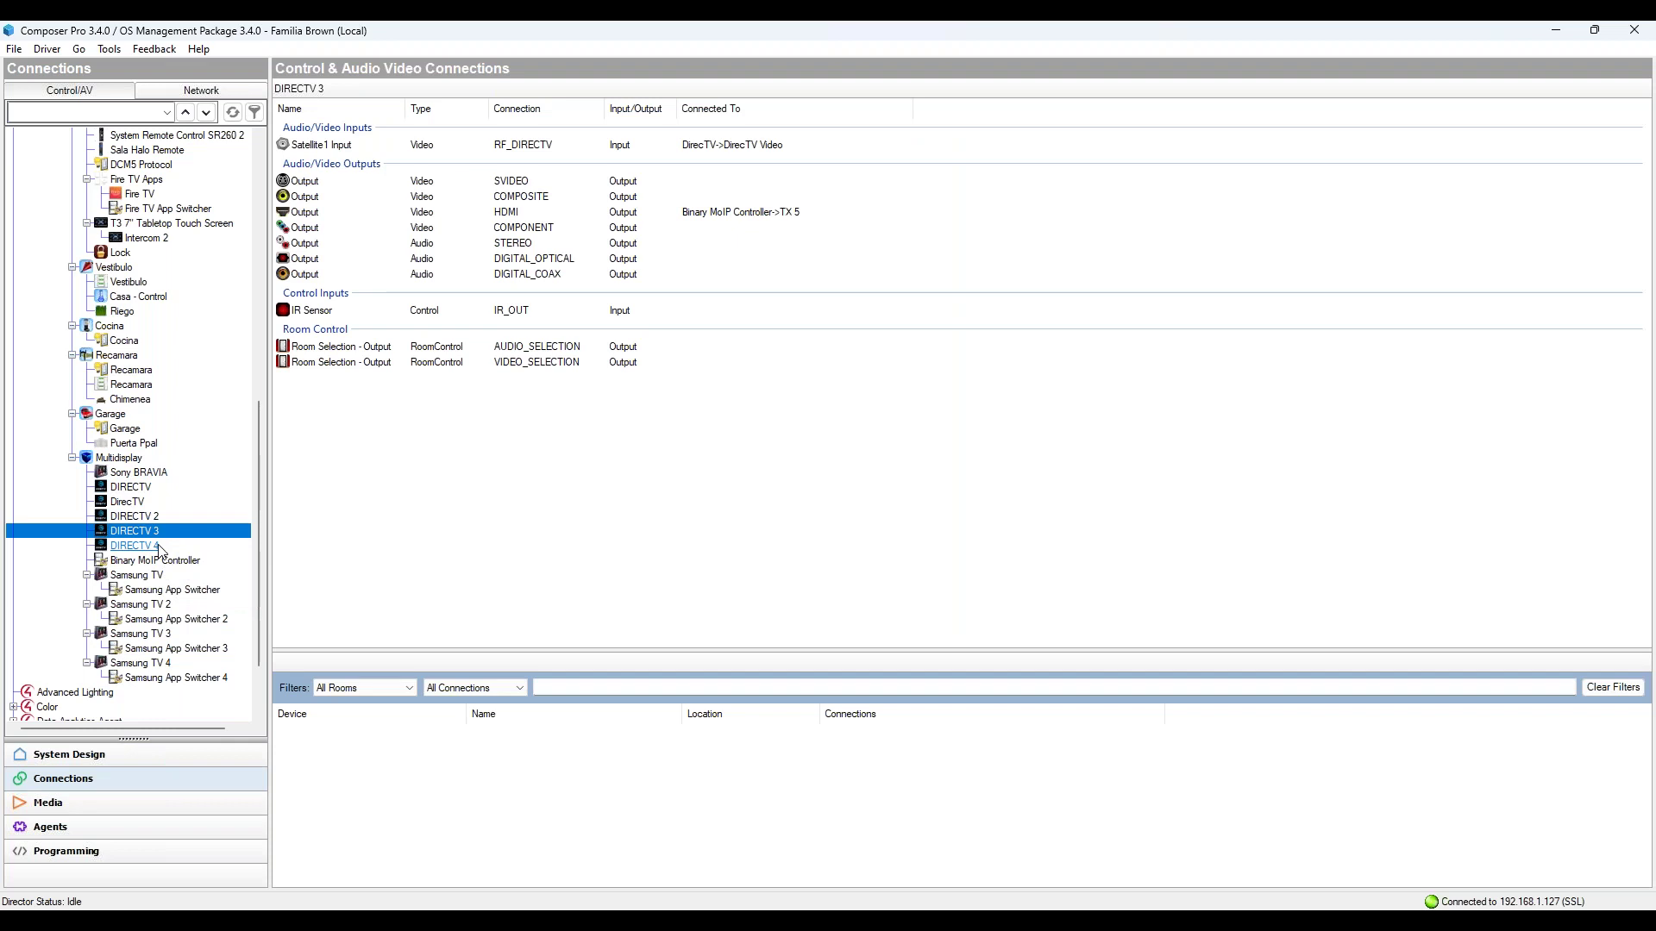
{"action": "left_click", "coordinate": [147, 545]}
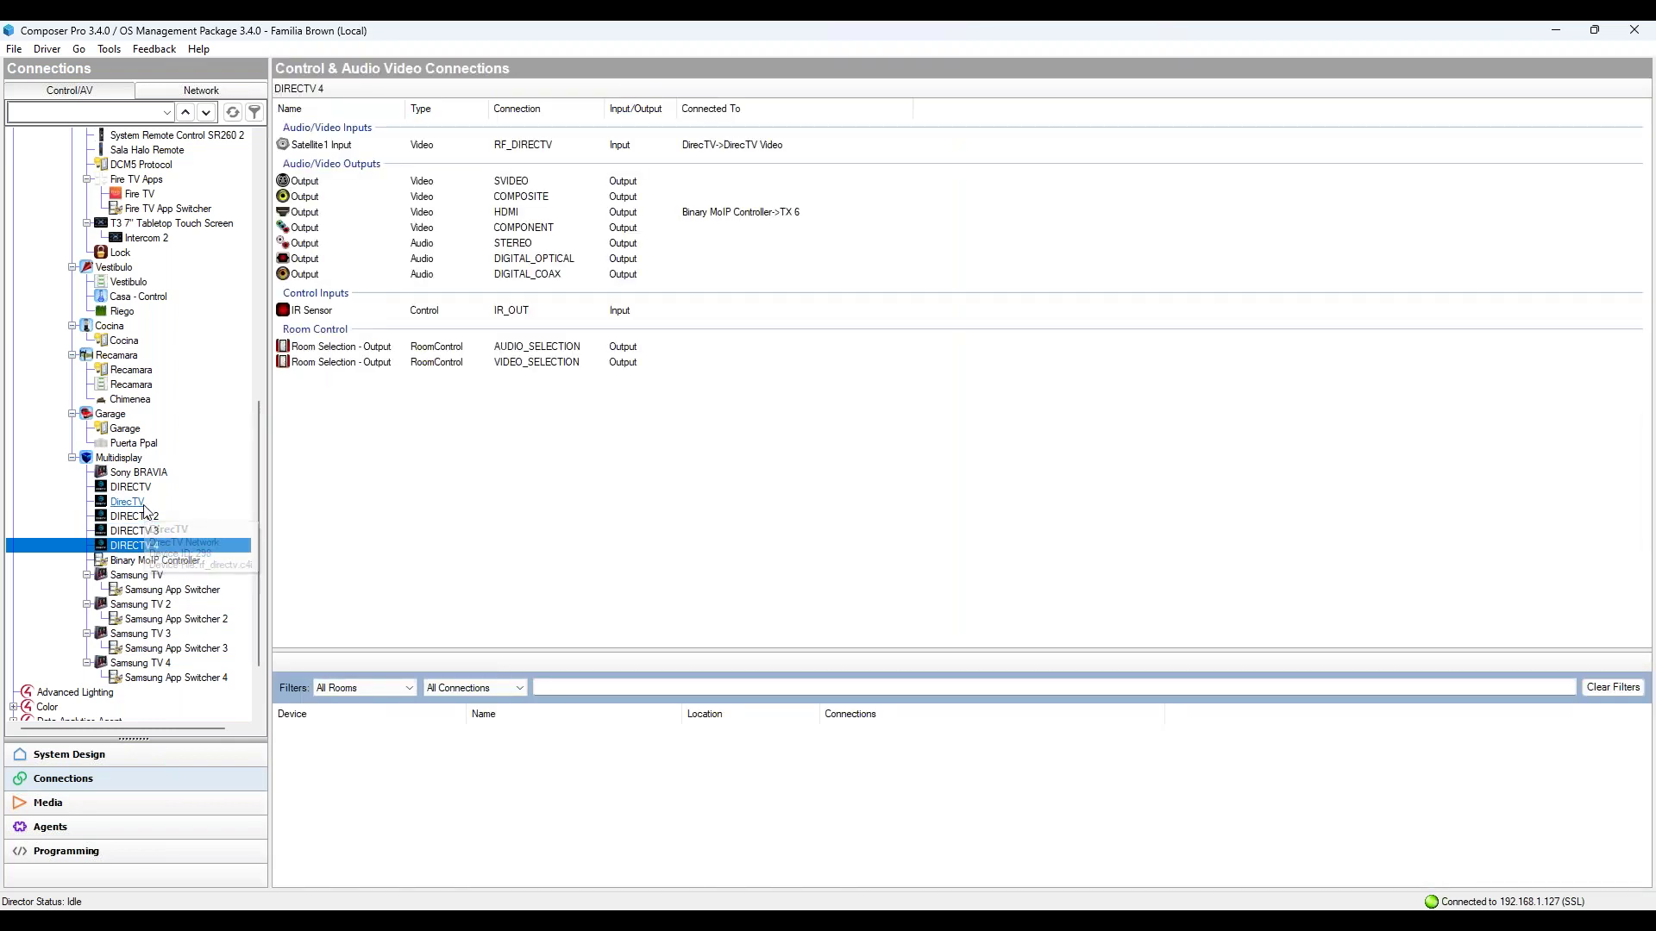